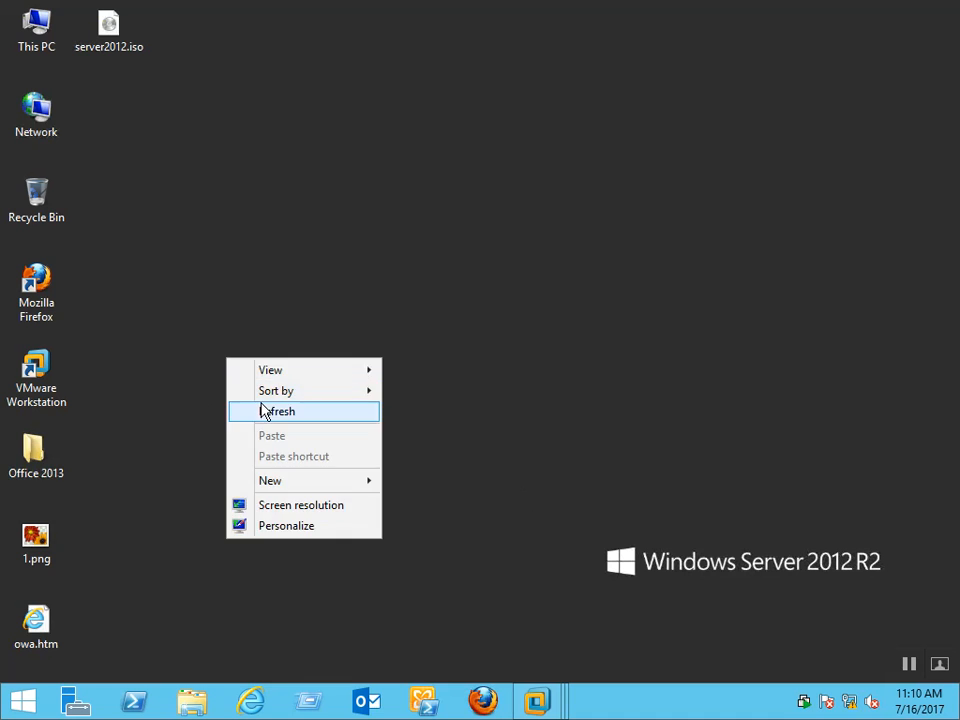
# Launch a new blank Notepad document with the Run box command notepad
pyautogui.press('super+r')
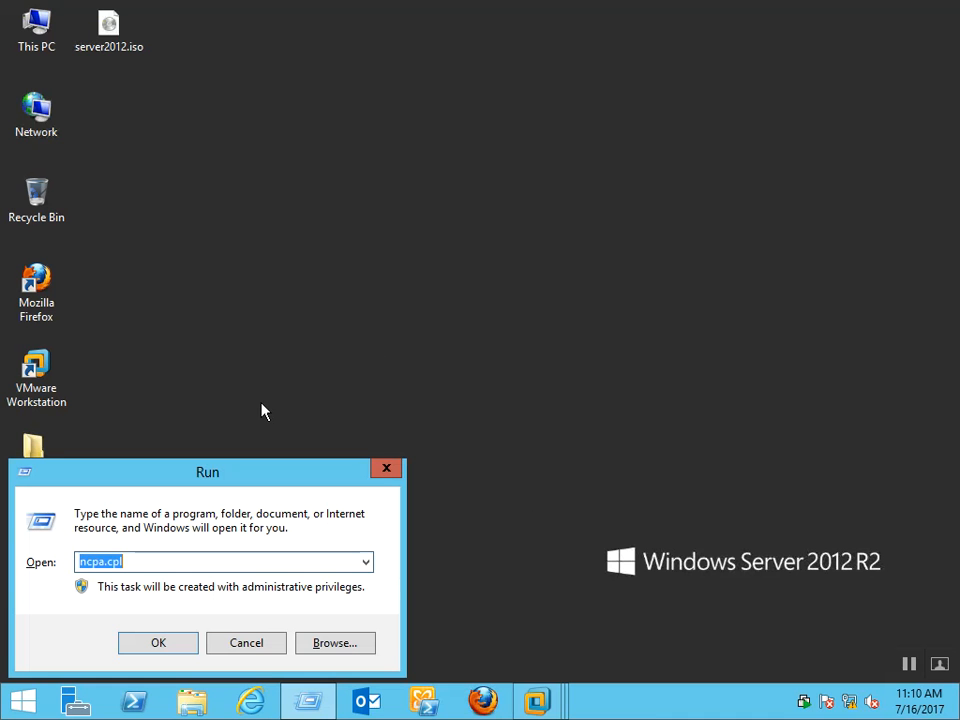
pyautogui.write('note')
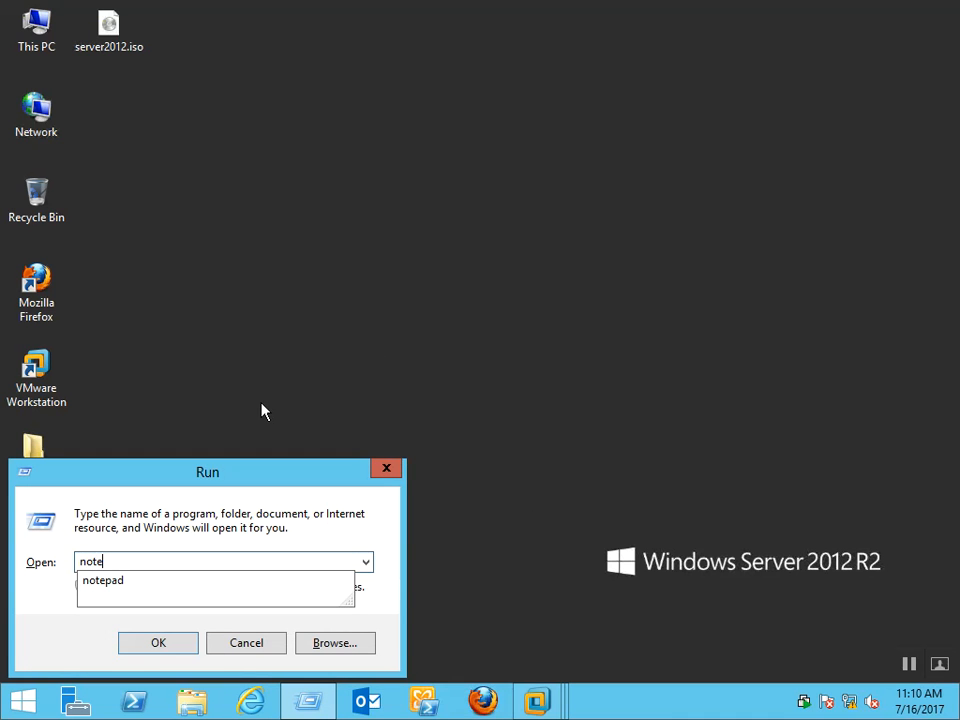
pyautogui.write('pad')
pyautogui.press('Return')
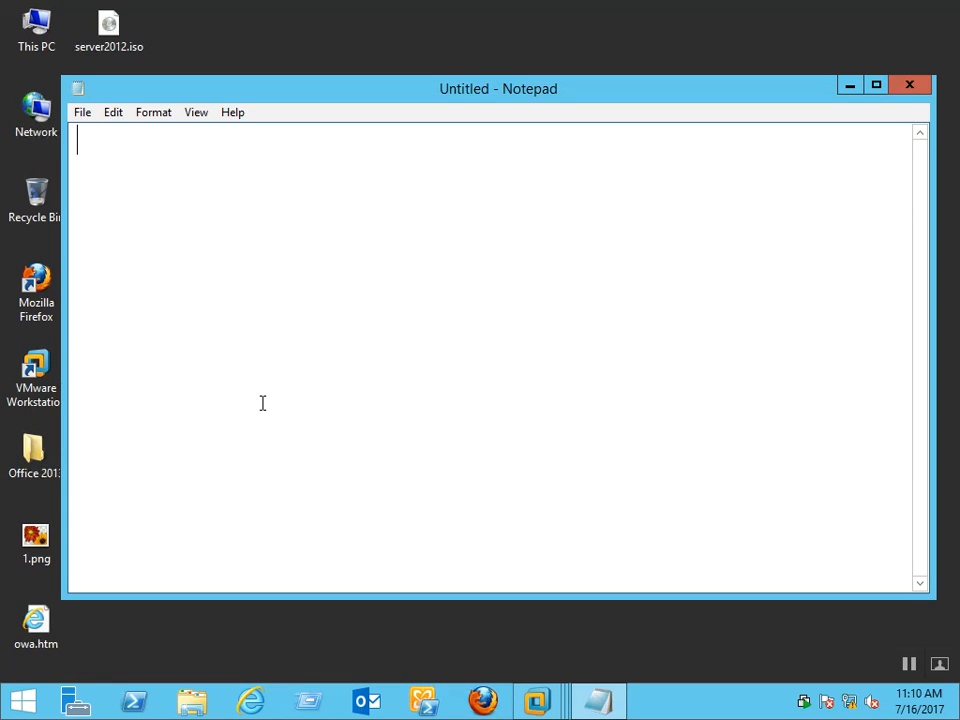
# Write the heading 'ADFS (ACTIVE DIRECTORY FEDERATION SERVICES)' and a line '2 DOMAIN :' below it
pyautogui.write('ADFS ')
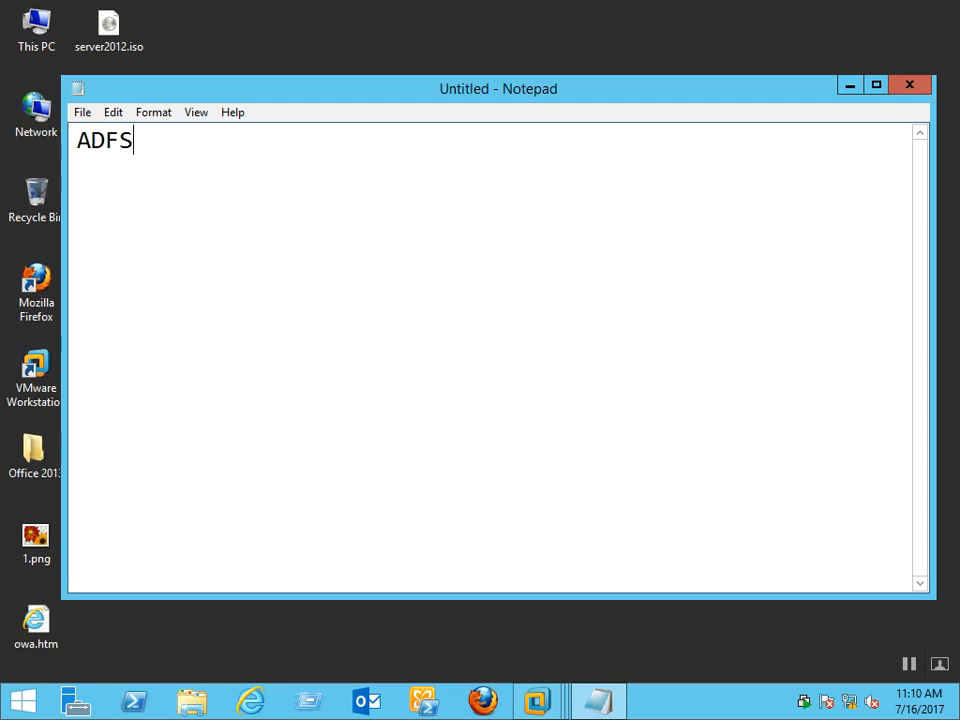
pyautogui.write('(ACTIVE DIRECTORY FEDERATION SERVICES)')
pyautogui.press('Return')
pyautogui.press('Return')
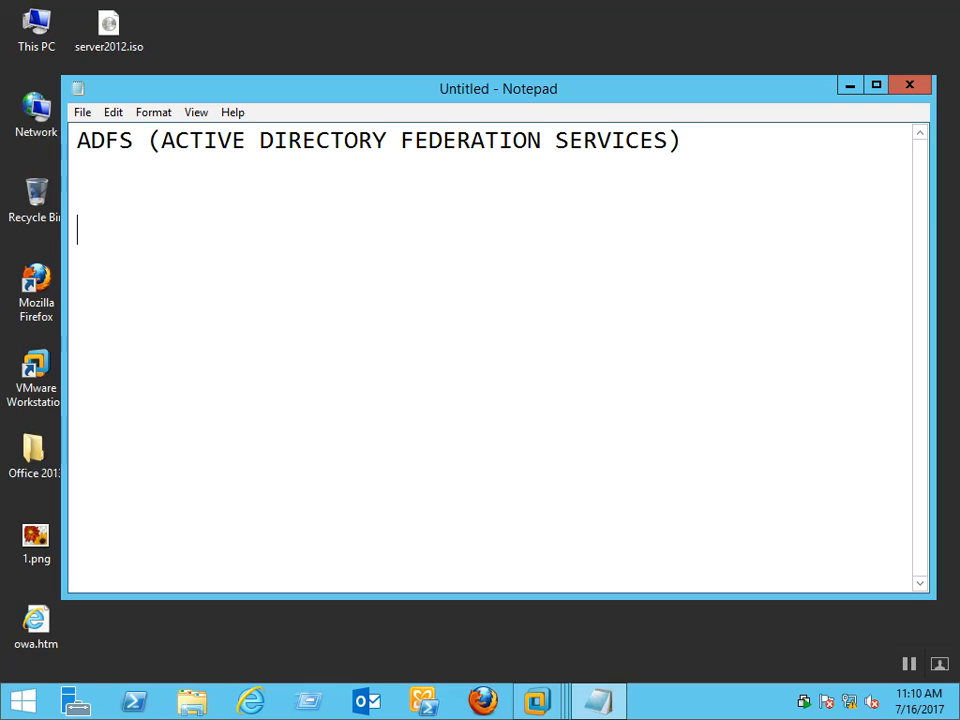
pyautogui.write('2 M')
pyautogui.press('BackSpace')
pyautogui.write('DOMAIN :')
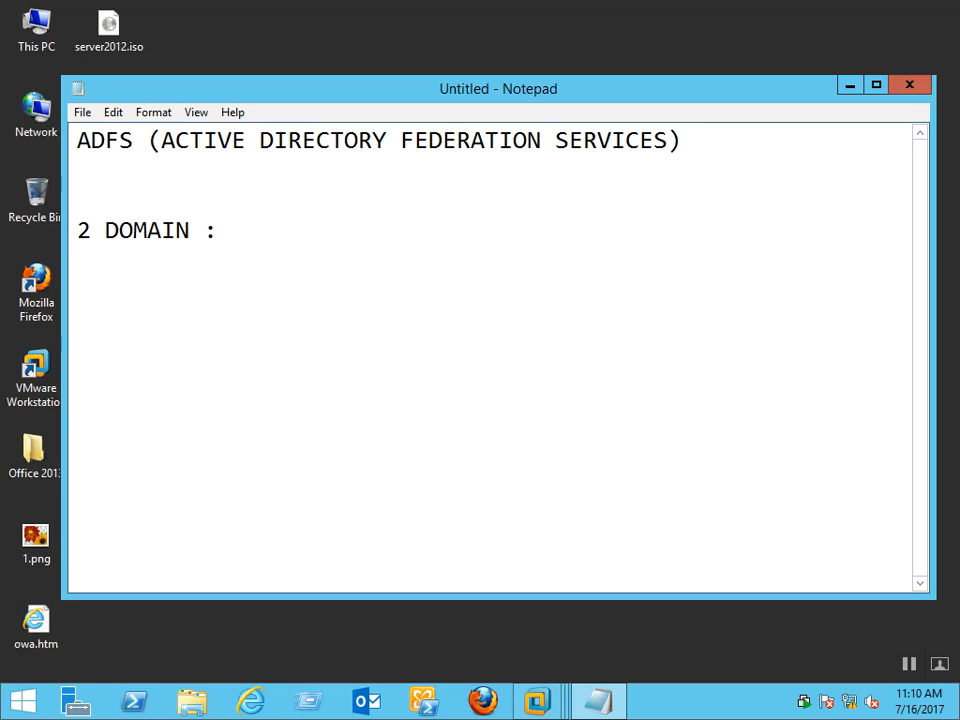
# List 1:RDP.COM and 2:CISCO.COM on separate lines under '2 DOMAIN :'
pyautogui.press('Return')
pyautogui.write('1:RDP.COM')
pyautogui.press('Return')
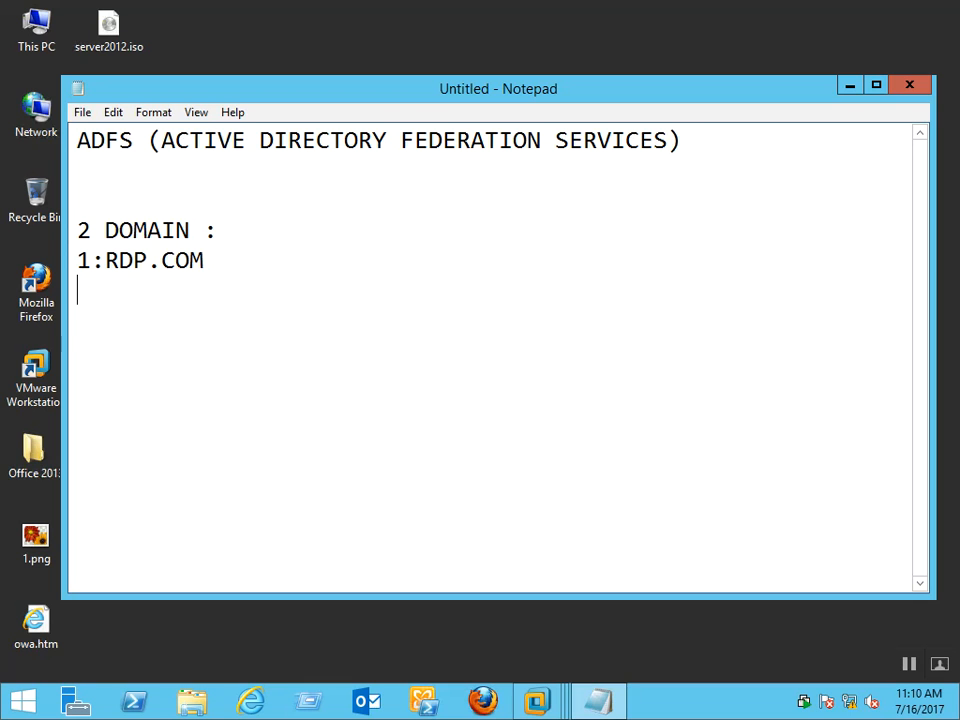
pyautogui.write('2:CISCO')
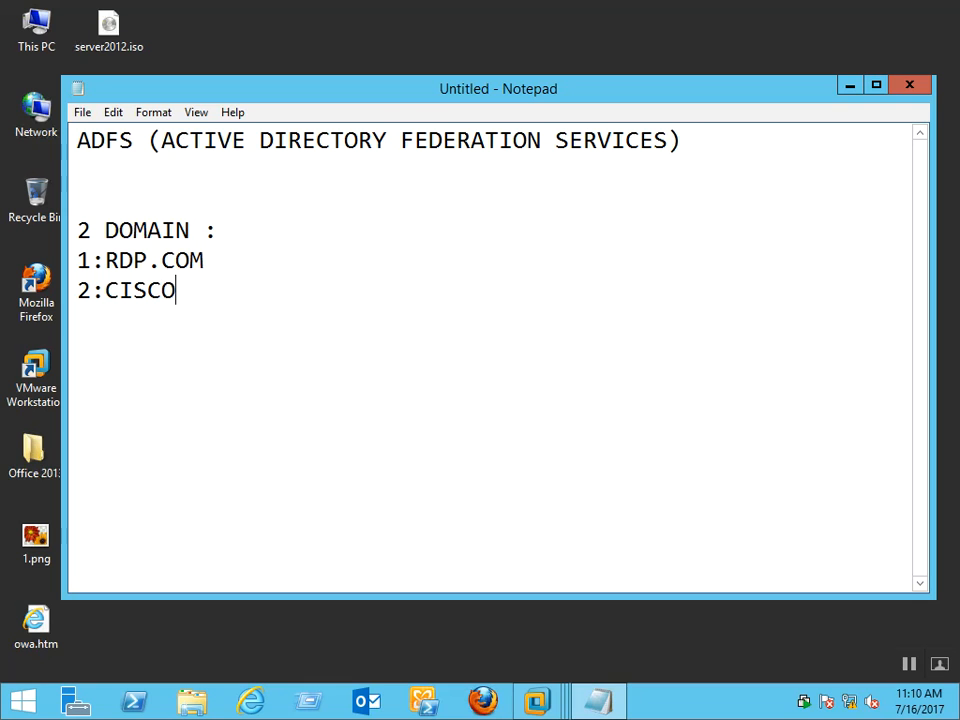
pyautogui.write('.COM')
pyautogui.press('Return')
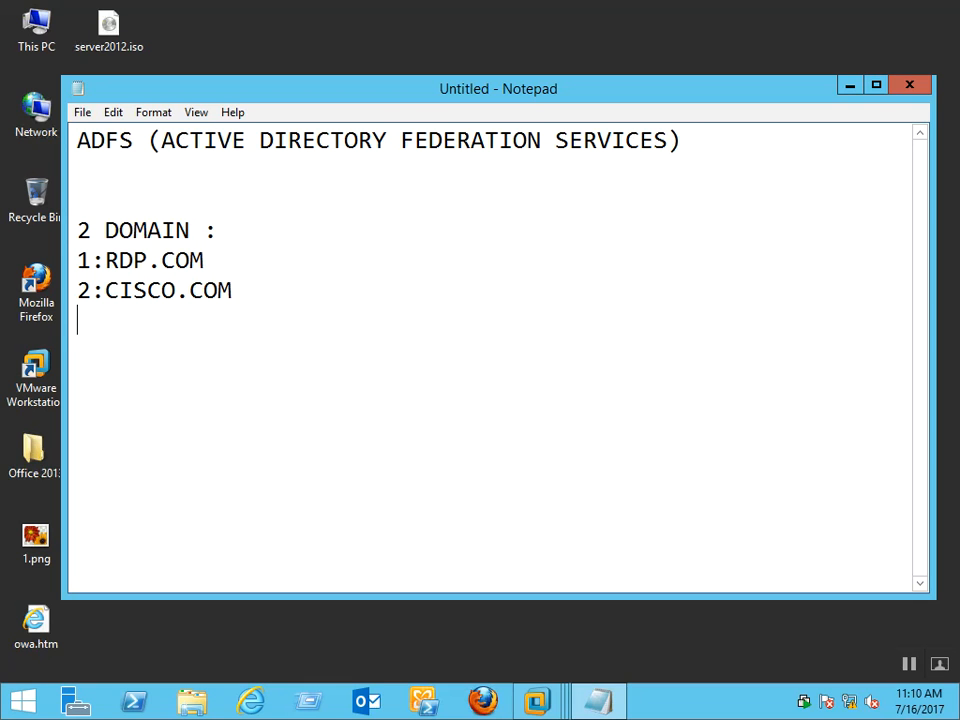
# Insert a blank line above 1:RDP.COM
pyautogui.press('Up')
pyautogui.press('Up')
pyautogui.press('Return')
pyautogui.click(261, 403)
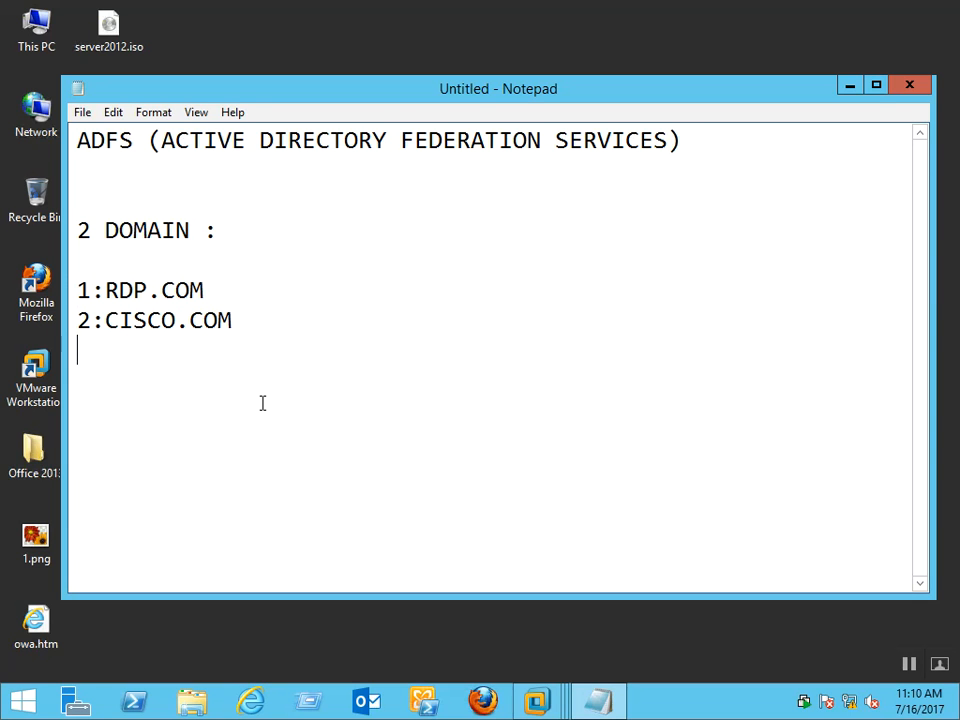
pyautogui.press('Up')
pyautogui.press('Up')
pyautogui.press('Up')
pyautogui.press('Down')
pyautogui.press('Right')
pyautogui.press('Right')
pyautogui.press('Right')
pyautogui.press('Down')
pyautogui.press('Down')
# Add a blank line above 2:CISCO.COM and begin the '2 CA SE' line below the list
pyautogui.press('Return')
pyautogui.press('Up')
pyautogui.press('Up')
pyautogui.press('Up')
pyautogui.press('Down')
pyautogui.press('Return')
pyautogui.press('Up')
pyautogui.press('Up')
pyautogui.press('Up')
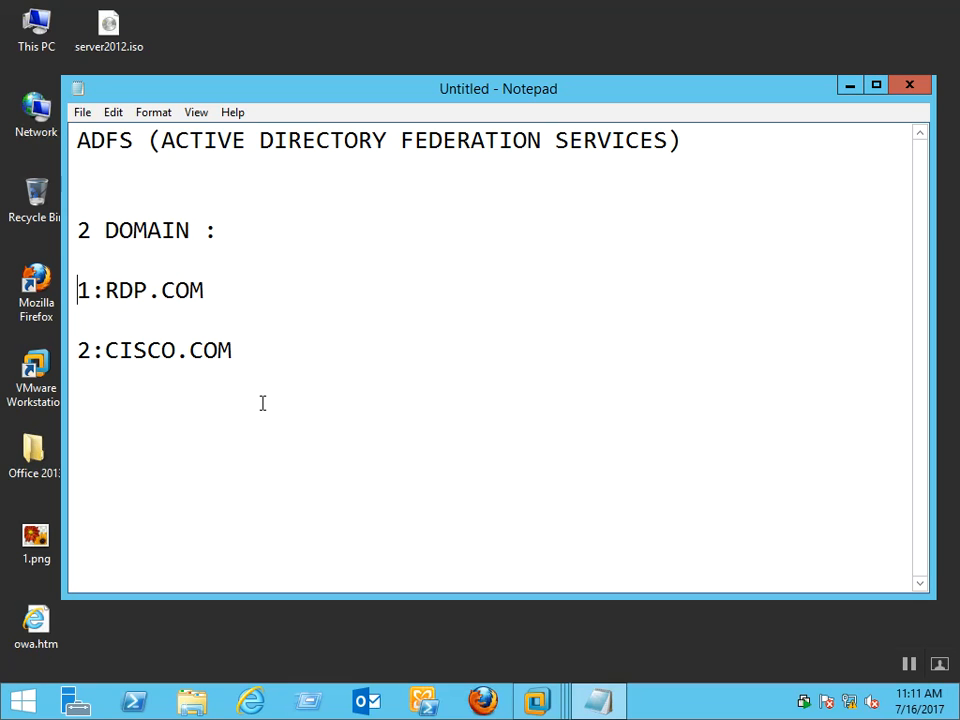
pyautogui.press('Down')
pyautogui.press('Down')
pyautogui.press('Down')
pyautogui.press('Down')
pyautogui.press('Down')
pyautogui.write('2 CA SE')
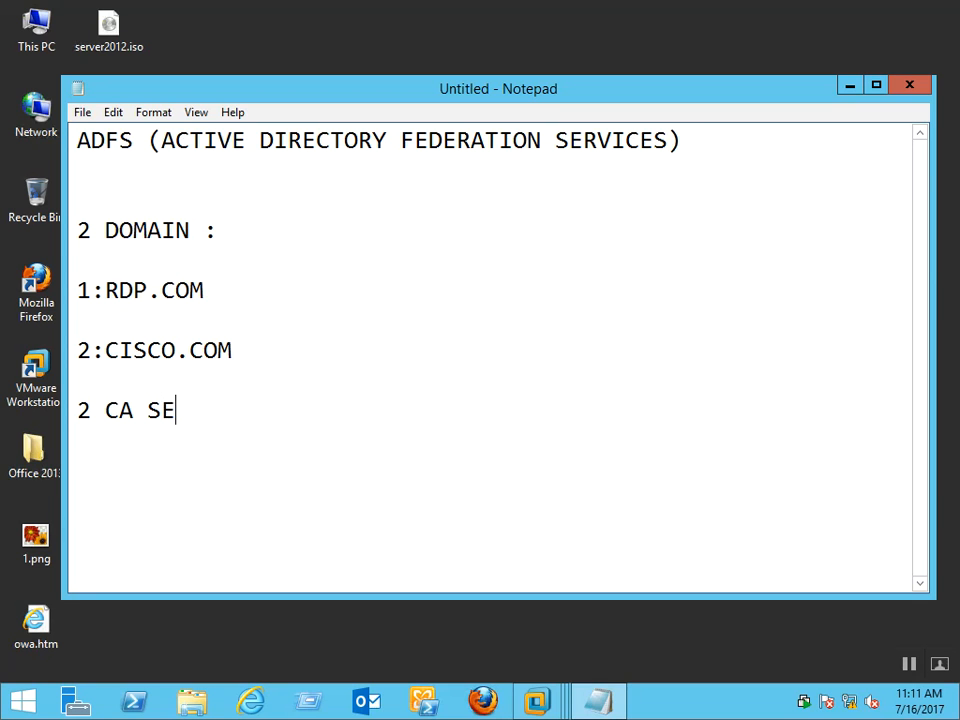
# Finish the line '2 CA SERVER (CERTIFICATE AUTHORITY)', fixing the typo, and add two empty lines
pyautogui.press('BackSpace')
pyautogui.write('ERVER ')
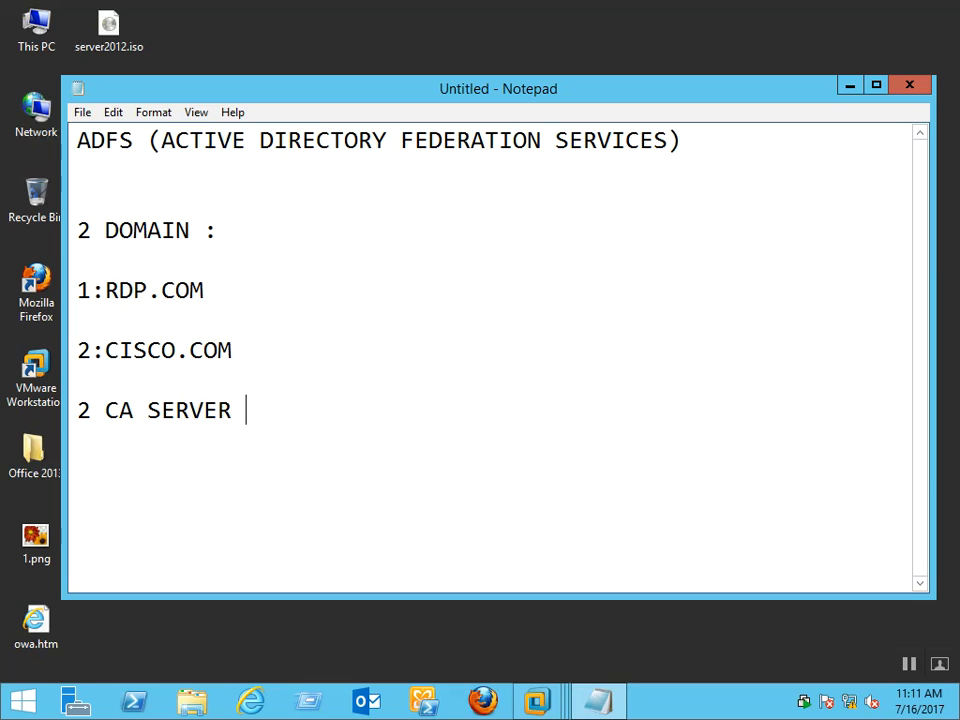
pyautogui.write('(CE')
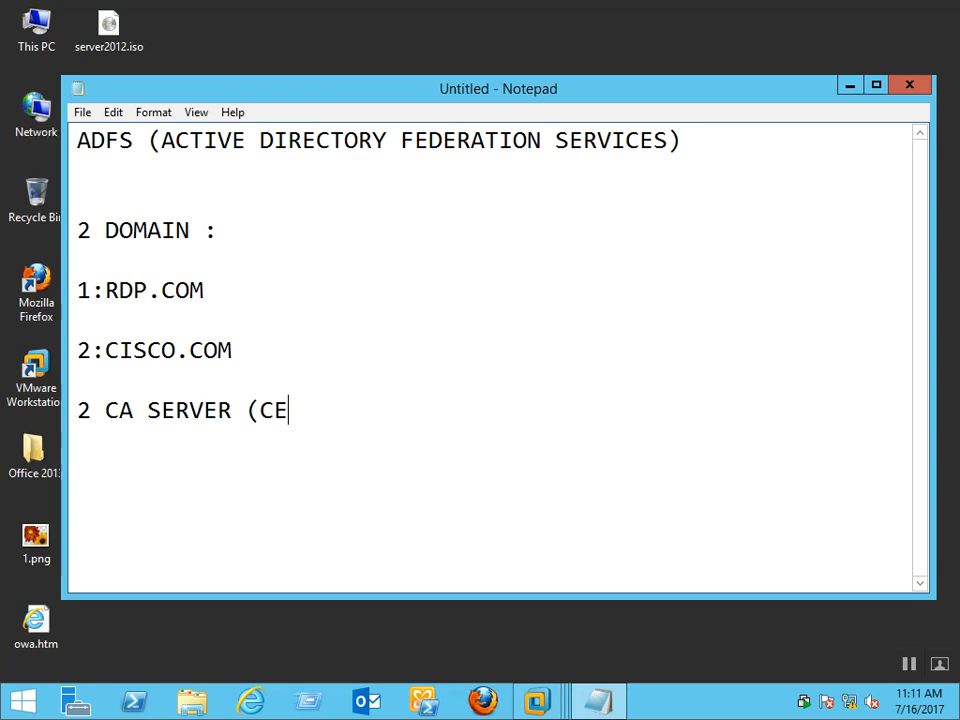
pyautogui.write('RTIFI')
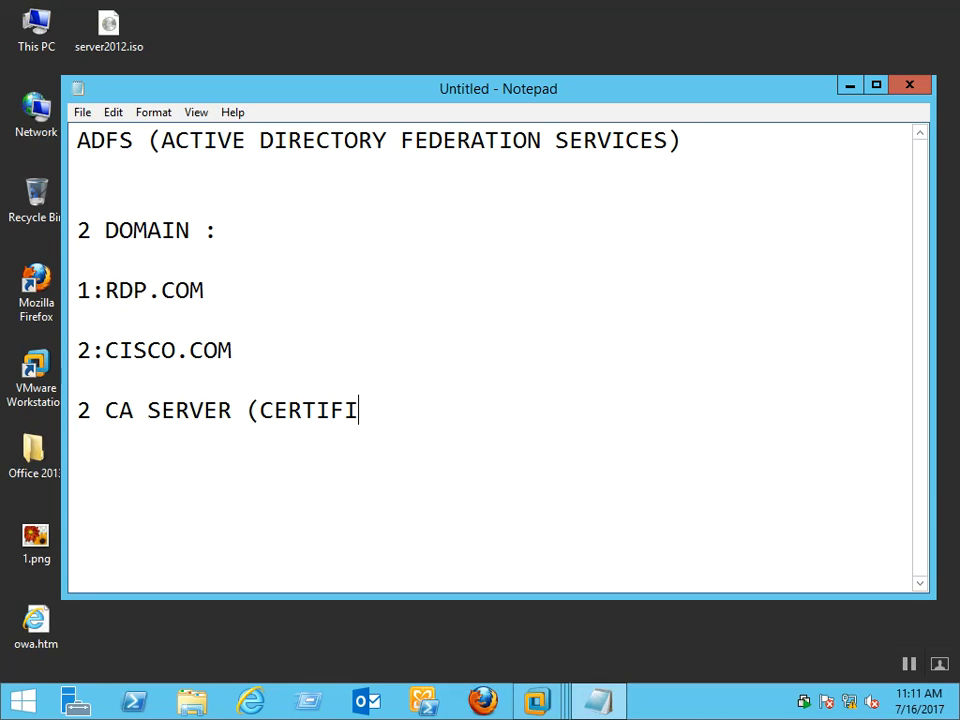
pyautogui.write('CATE A')
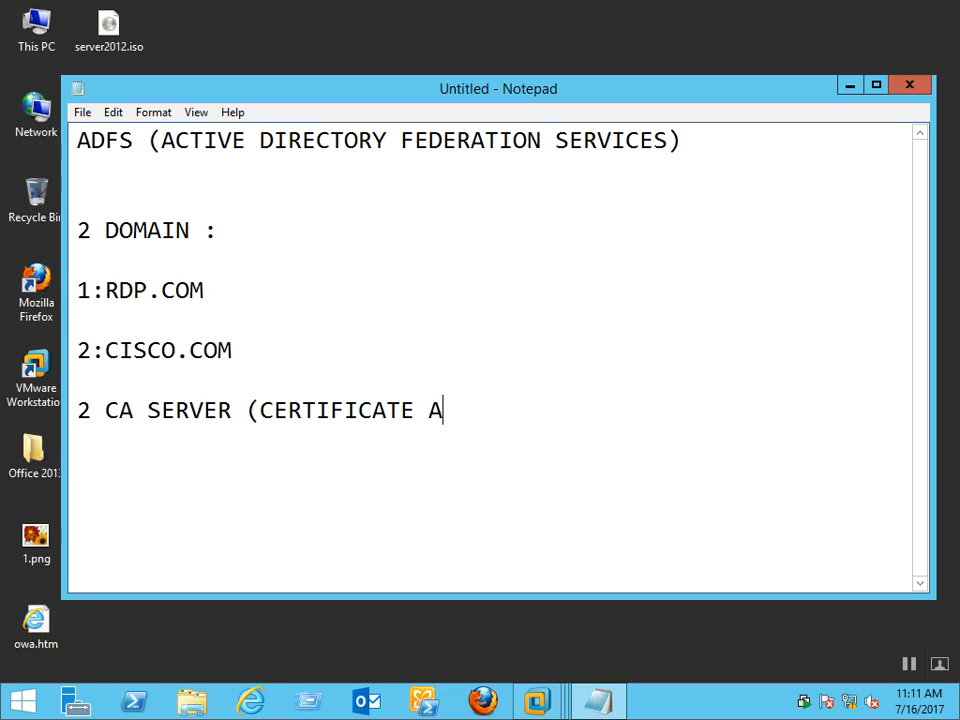
pyautogui.write('UTHO')
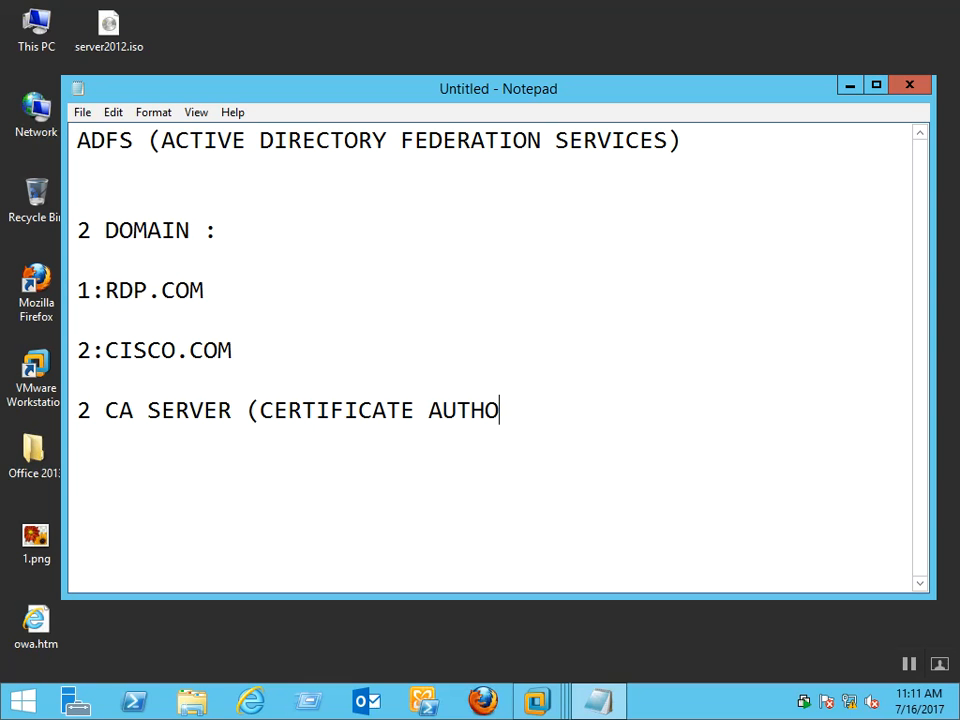
pyautogui.write('RITY)')
pyautogui.press('Return')
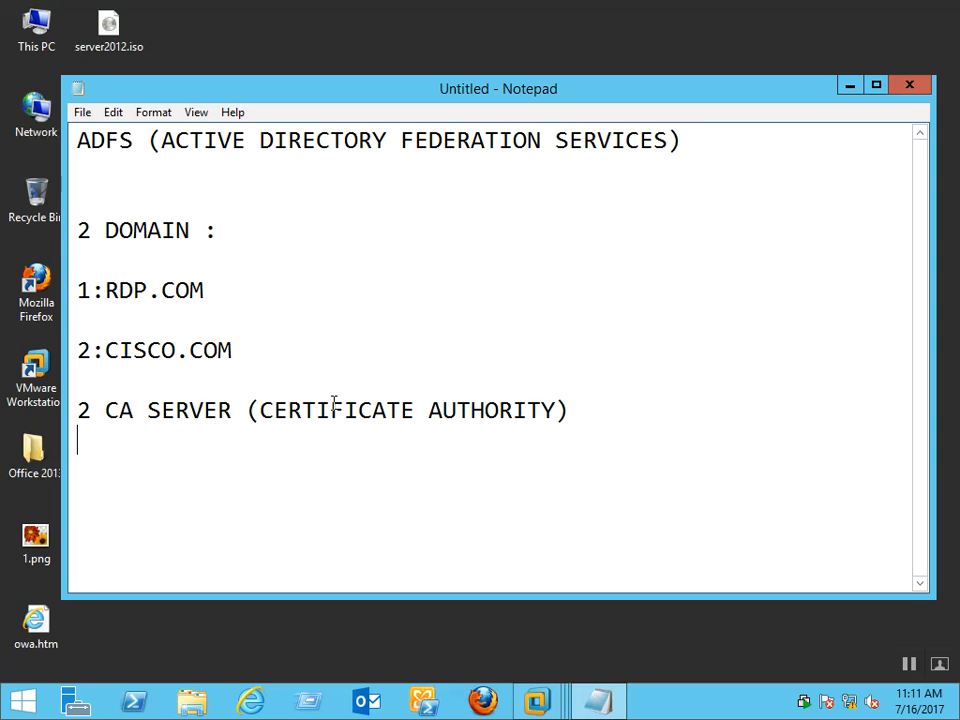
pyautogui.press('Return')
# Review the domain list by selecting the 1:RDP.COM and 2:CISCO.COM entries
pyautogui.press('Up')
pyautogui.press('Up')
pyautogui.press('Up')
pyautogui.press('Up')
pyautogui.press('Up')
pyautogui.press('Up')
pyautogui.press('Up')
pyautogui.press('Down')
pyautogui.press('Down')
pyautogui.press('Up')
pyautogui.hotkey('shift', 'Right')
pyautogui.hotkey('shift', 'Right')
pyautogui.hotkey('shift', 'Right')
pyautogui.hotkey('shift', 'Right')
pyautogui.hotkey('shift', 'Right')
pyautogui.hotkey('shift', 'Right')
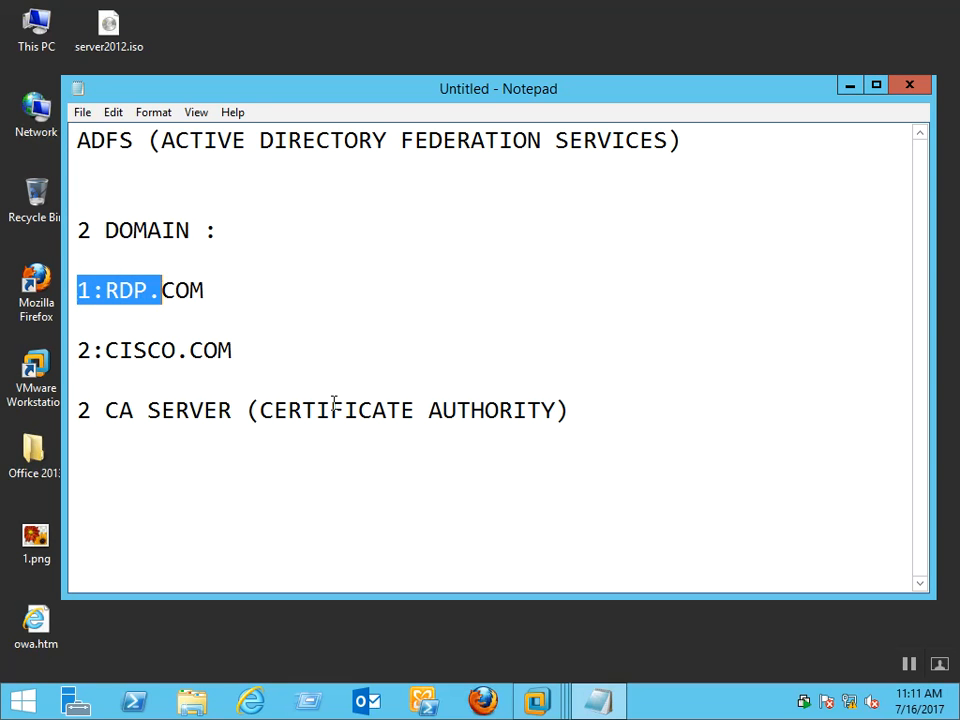
pyautogui.hotkey('shift', 'Right')
pyautogui.hotkey('shift', 'Right')
pyautogui.hotkey('shift', 'Right')
pyautogui.hotkey('shift', 'Right')
pyautogui.hotkey('shift', 'Right')
pyautogui.hotkey('shift', 'Right')
pyautogui.hotkey('shift', 'Right')
pyautogui.hotkey('shift', 'Right')
pyautogui.hotkey('shift', 'Right')
pyautogui.press('Down')
pyautogui.press('Up')
pyautogui.hotkey('shift', 'Right')
pyautogui.hotkey('shift', 'Right')
pyautogui.hotkey('shift', 'Right')
pyautogui.hotkey('shift', 'Right')
pyautogui.hotkey('shift', 'Right')
pyautogui.hotkey('shift', 'Right')
pyautogui.hotkey('shift', 'Right')
pyautogui.hotkey('shift', 'Right')
pyautogui.hotkey('shift', 'Right')
pyautogui.hotkey('shift', 'Right')
pyautogui.hotkey('shift', 'Right')
pyautogui.hotkey('shift', 'Right')
pyautogui.hotkey('shift', 'Right')
pyautogui.hotkey('shift', 'Right')
pyautogui.press('Down')
pyautogui.press('Down')
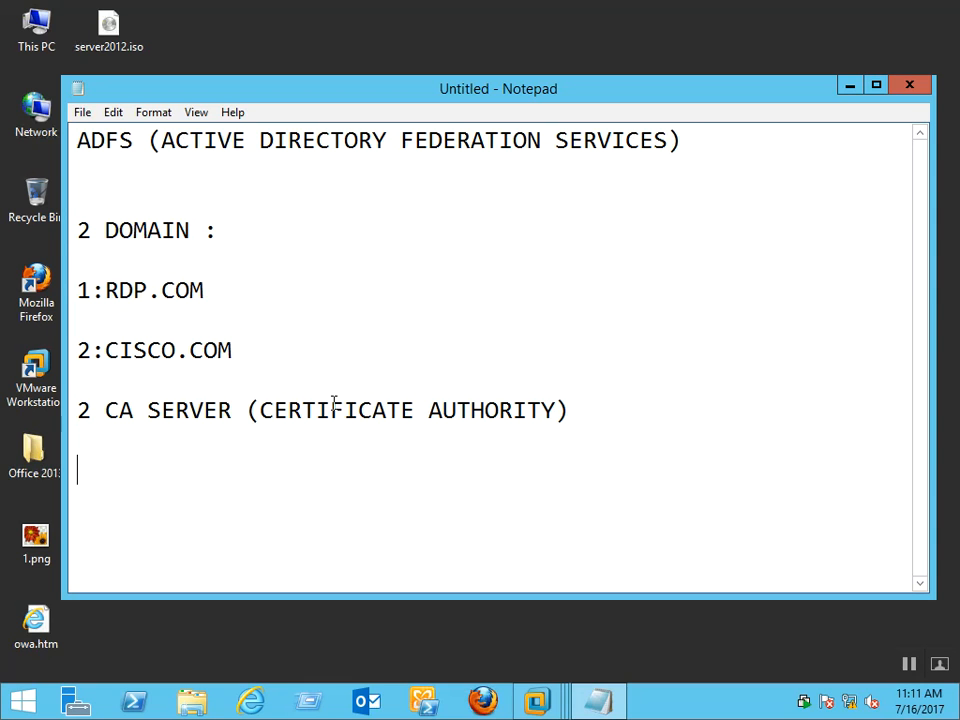
# Add another empty line below the CA SERVER line
pyautogui.press('Up')
pyautogui.press('Up')
pyautogui.press('Down')
pyautogui.press('Return')
pyautogui.press('Up')
pyautogui.press('Up')
pyautogui.press('Down')
pyautogui.press('Down')
# Type 'TEMPLATES OF CERTIFICATE.' and 'SERVER AUTHENTICATIONS' on consecutive lines
pyautogui.write('TEM')
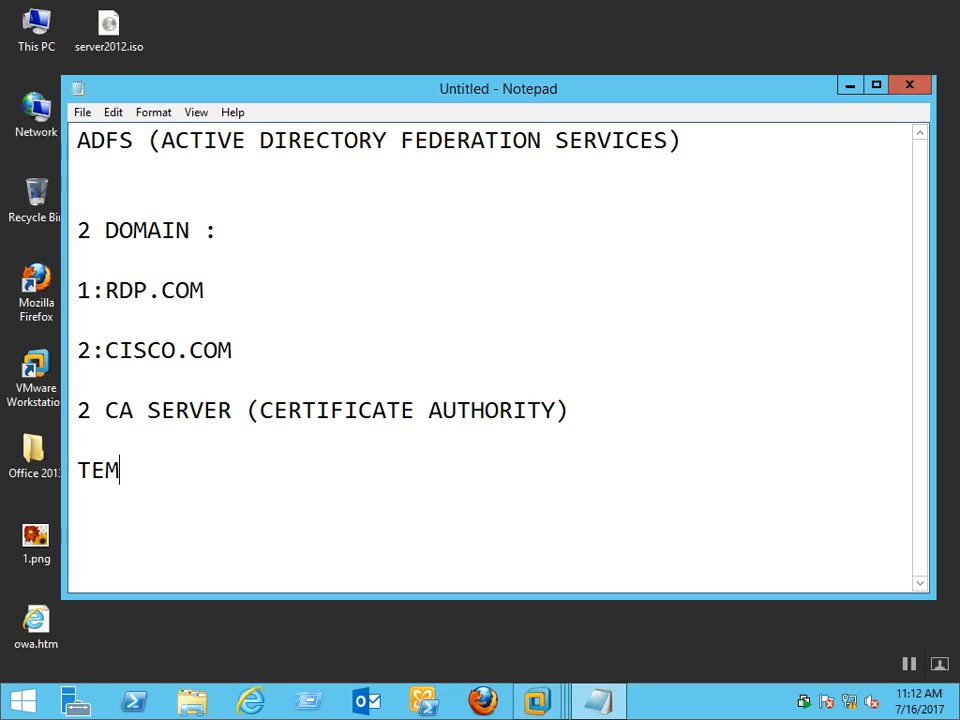
pyautogui.write('PLATES')
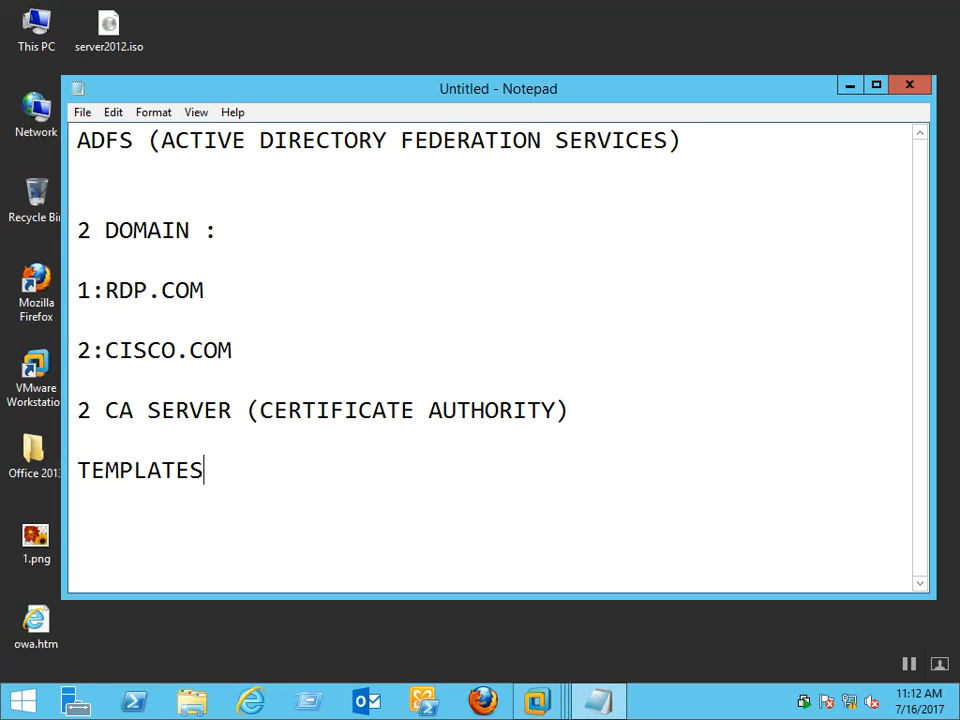
pyautogui.write(' OF CERTIFIC')
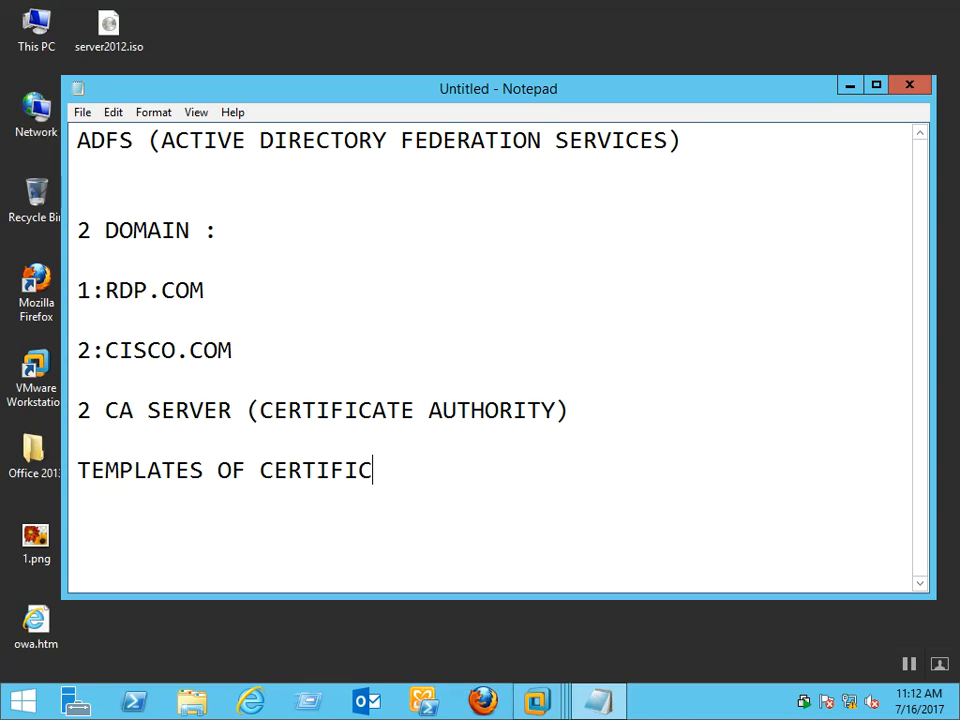
pyautogui.write('ATE.')
pyautogui.press('Return')
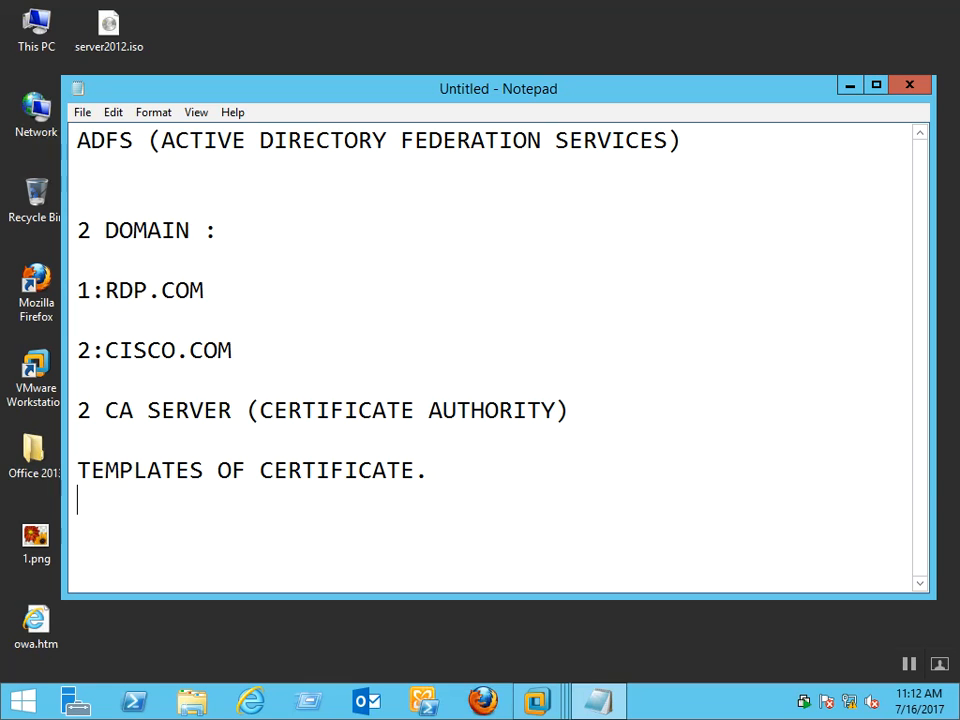
pyautogui.write('SERVER AUT')
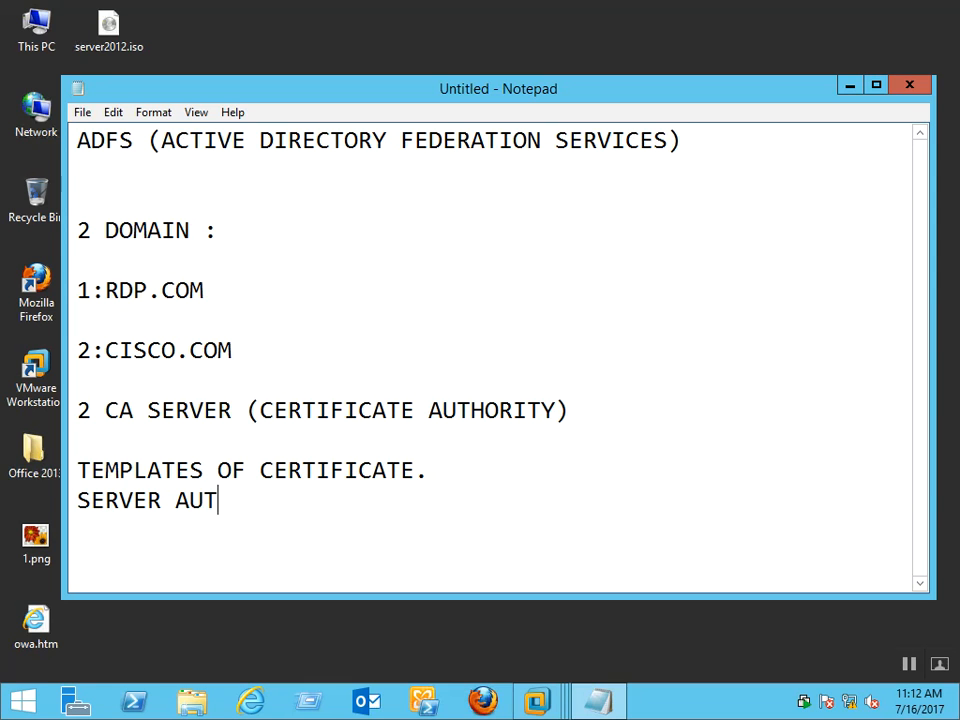
pyautogui.write('HENTI')
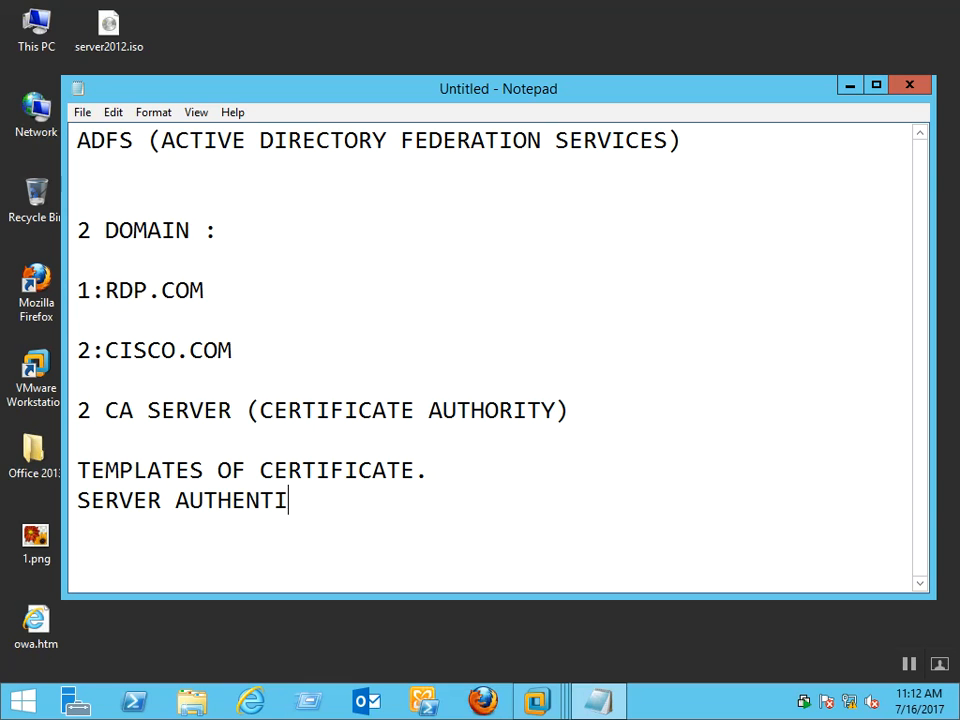
pyautogui.write('CATIONS')
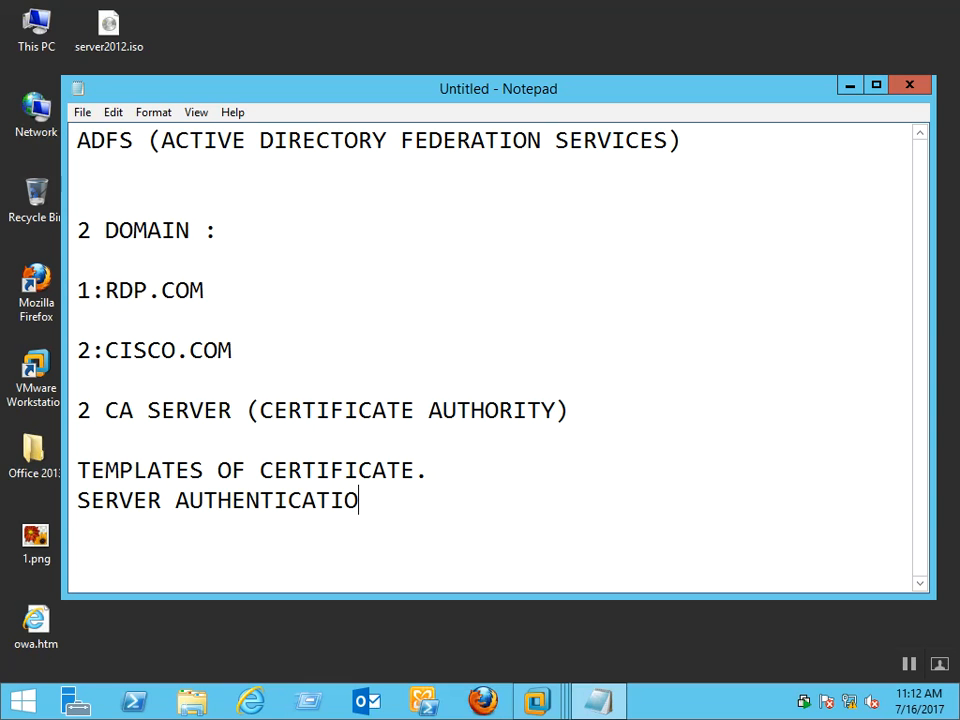
pyautogui.press('Return')
# Check the new notes and add a blank line before the next note
pyautogui.press('Up')
pyautogui.press('Up')
pyautogui.press('Up')
pyautogui.press('Down')
pyautogui.press('Down')
pyautogui.press('Down')
pyautogui.press('Up')
pyautogui.press('Up')
pyautogui.press('Down')
pyautogui.press('Down')
pyautogui.press('Down')
pyautogui.press('Down')
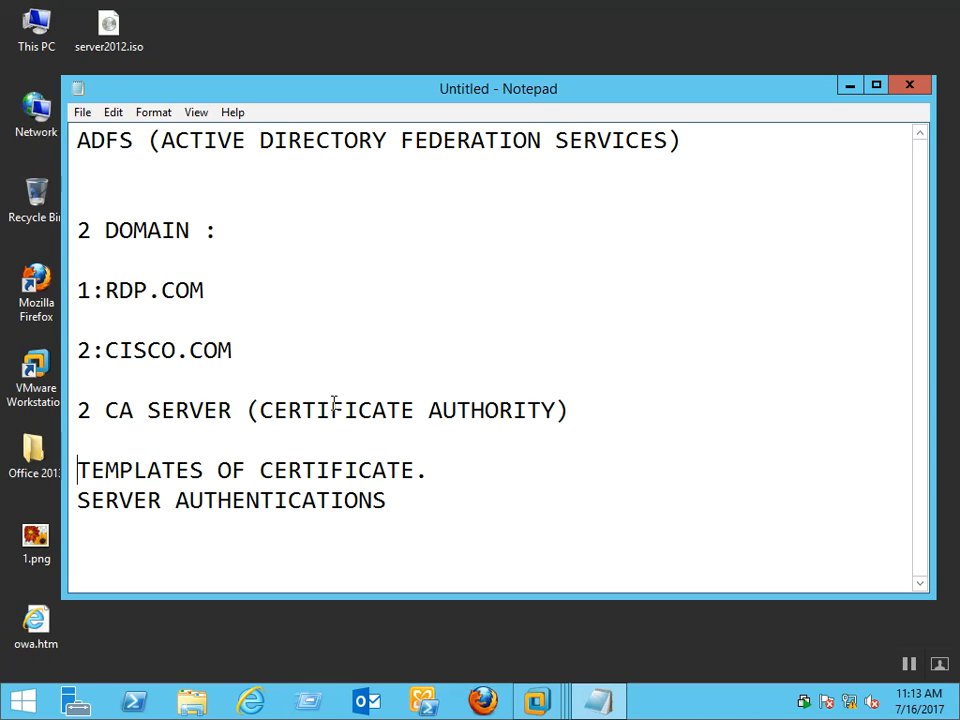
pyautogui.press('Return')
# Write the 'AFTER:' heading with 'INSTALL FEDERATION SERVICES ON BOTH DOMAIN SERVERS.' beneath it
pyautogui.write('AFTER')
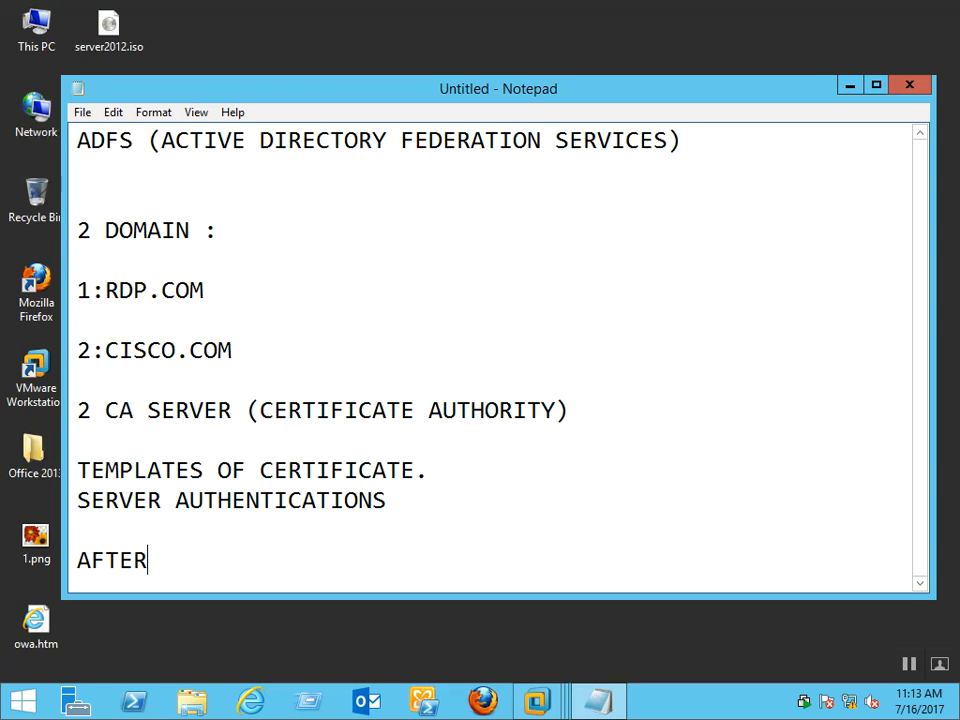
pyautogui.write(':')
pyautogui.press('Return')
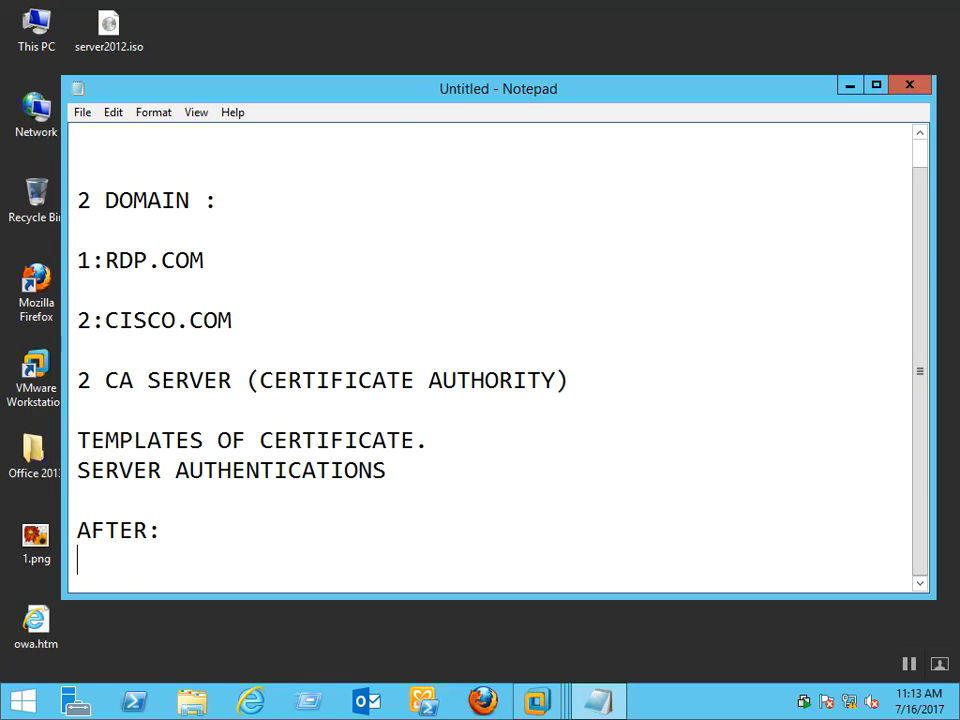
pyautogui.write('INSTALL FE')
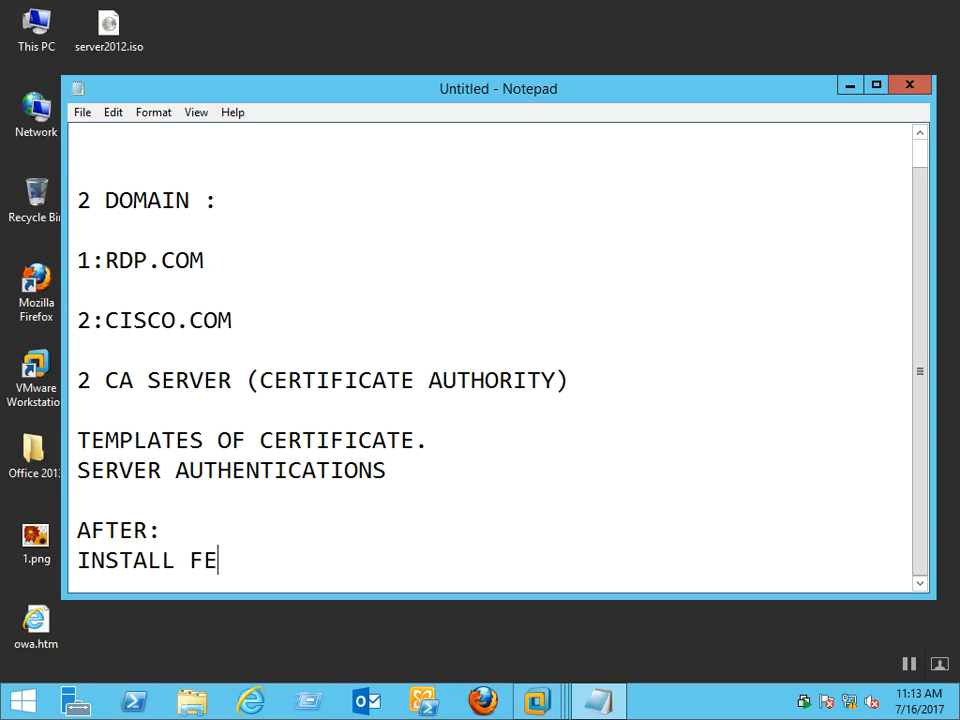
pyautogui.write('DERAT')
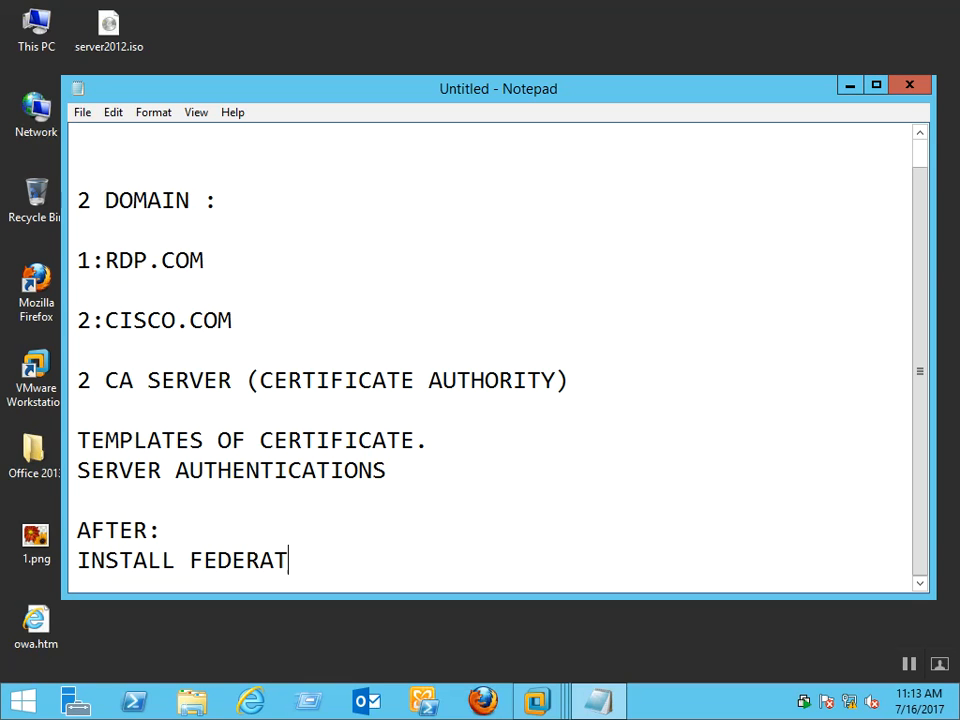
pyautogui.write('ION S')
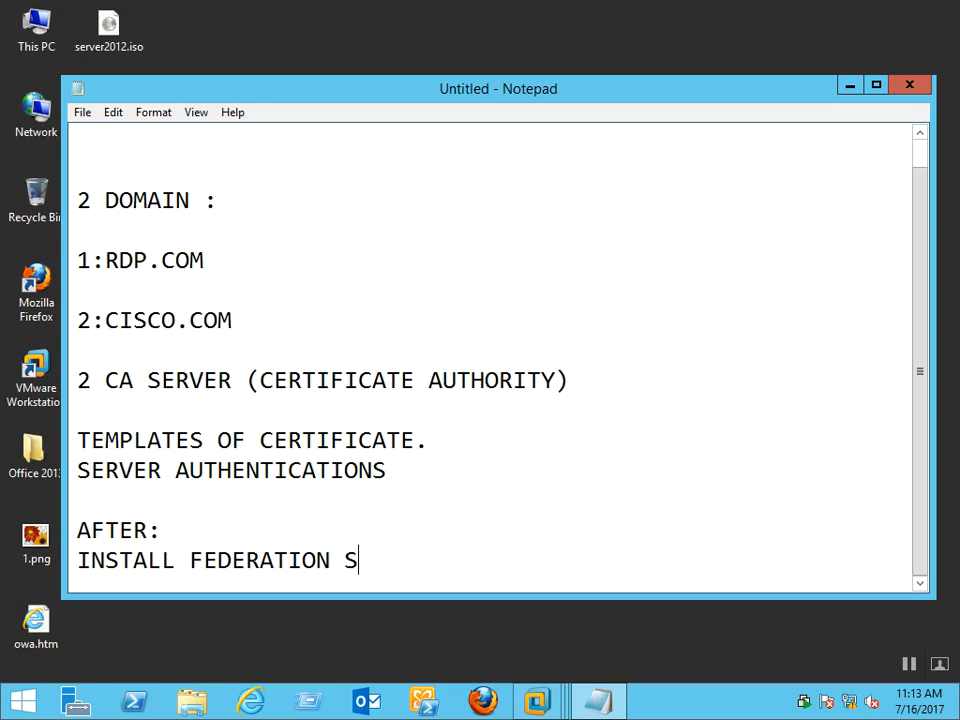
pyautogui.write('ERVICE')
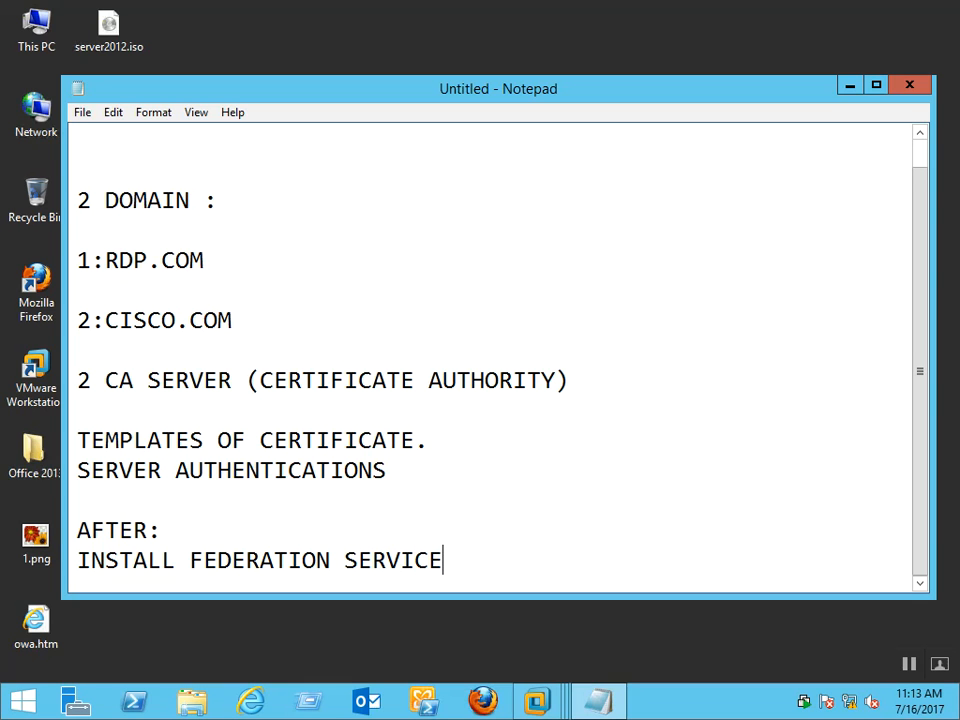
pyautogui.write('S O')
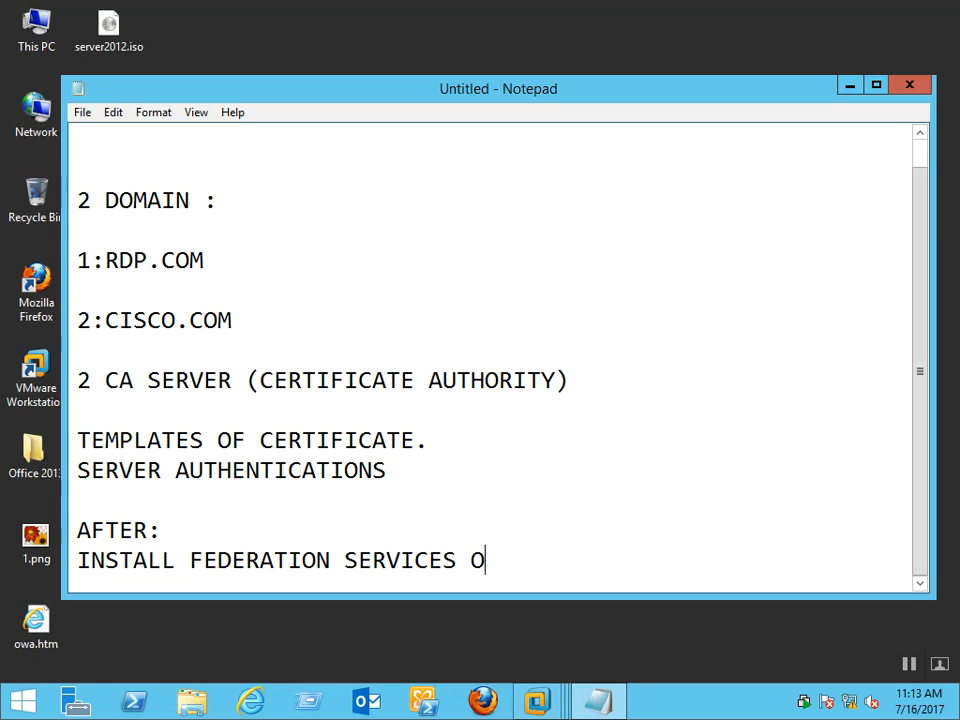
pyautogui.write('N BOT')
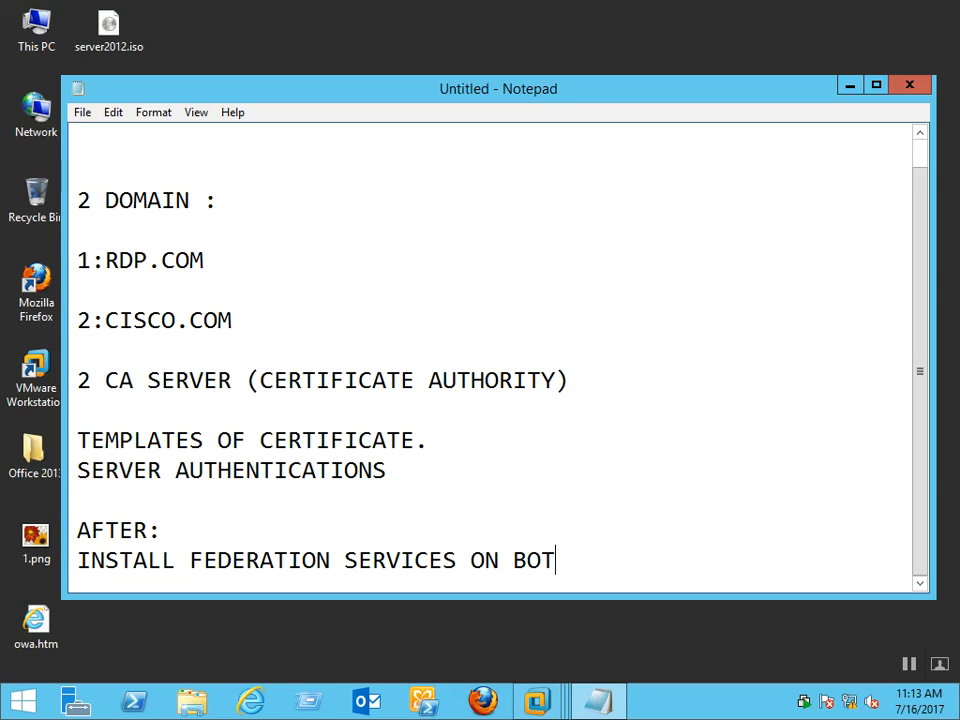
pyautogui.write('H DOMAIN SE')
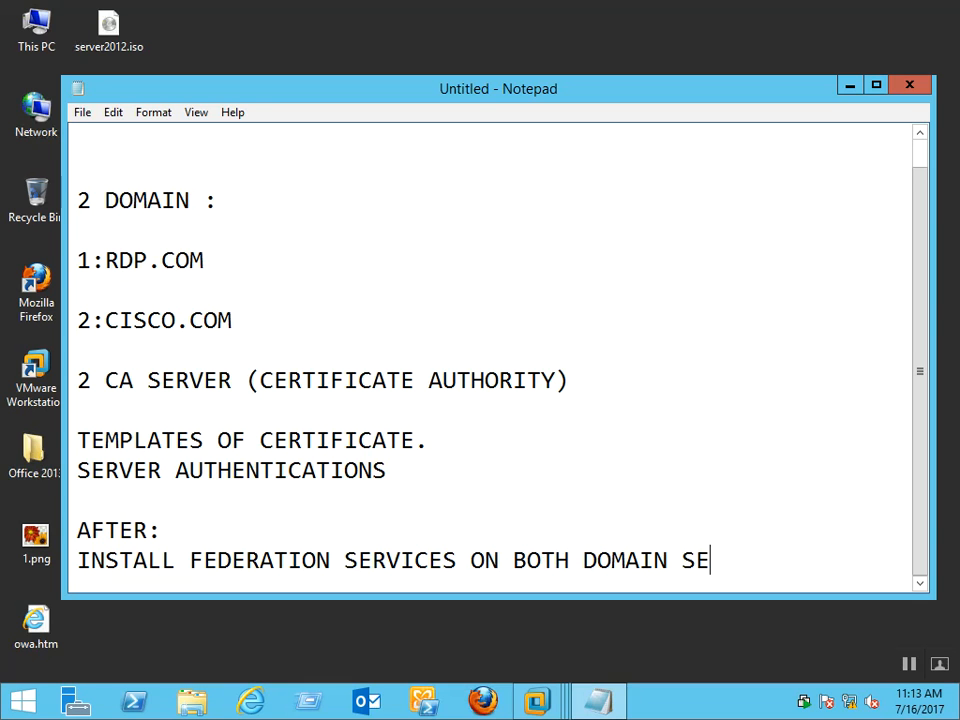
pyautogui.write('RVERS')
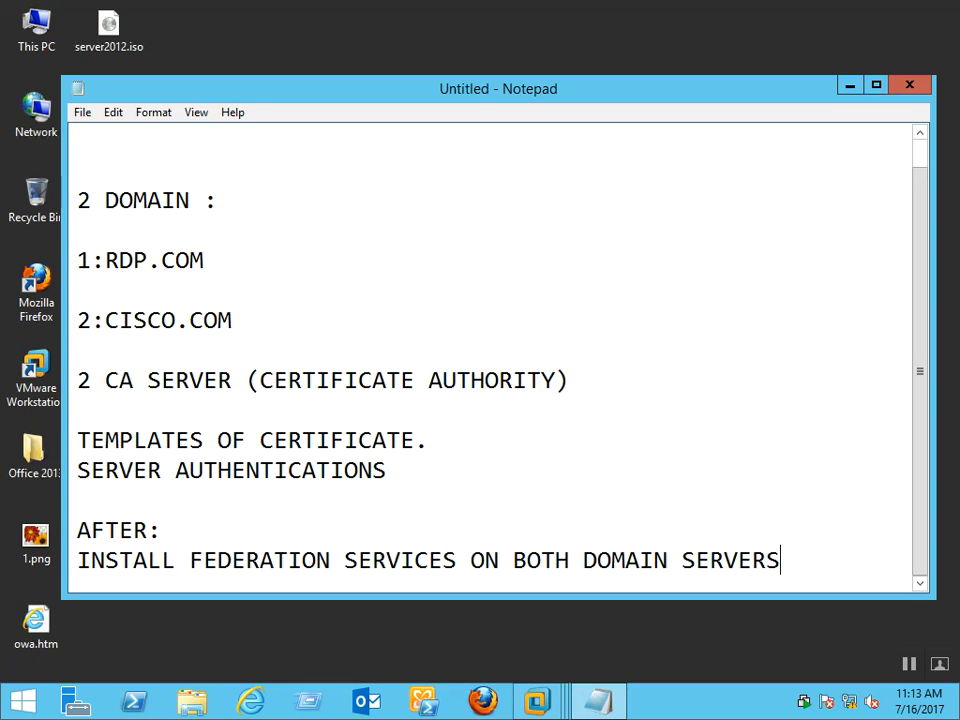
pyautogui.write('.')
pyautogui.press('Return')
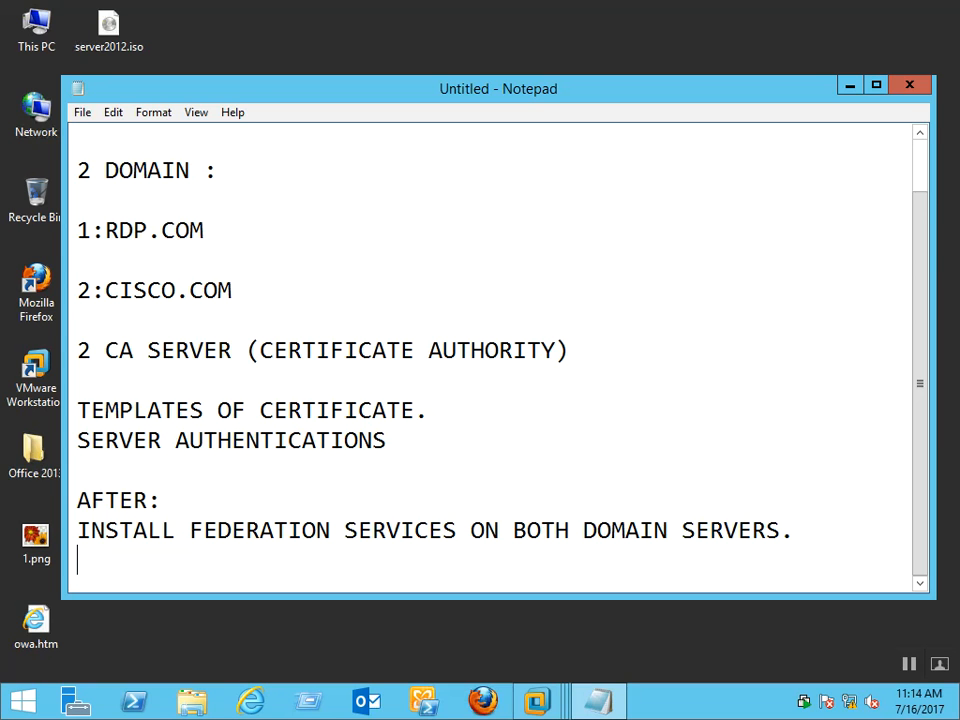
# Restore the blank line above AFTER: and move below the INSTALL line
pyautogui.press('Up')
pyautogui.press('Up')
pyautogui.press('Delete')
pyautogui.press('Down')
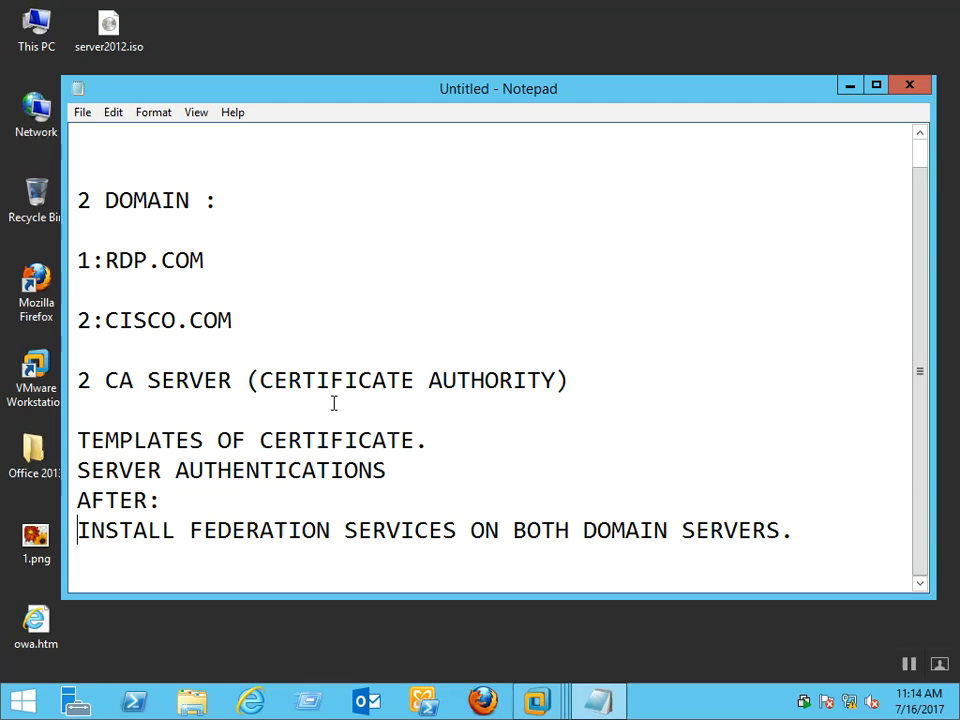
pyautogui.press('Up')
pyautogui.press('Return')
pyautogui.press('Down')
pyautogui.press('Down')
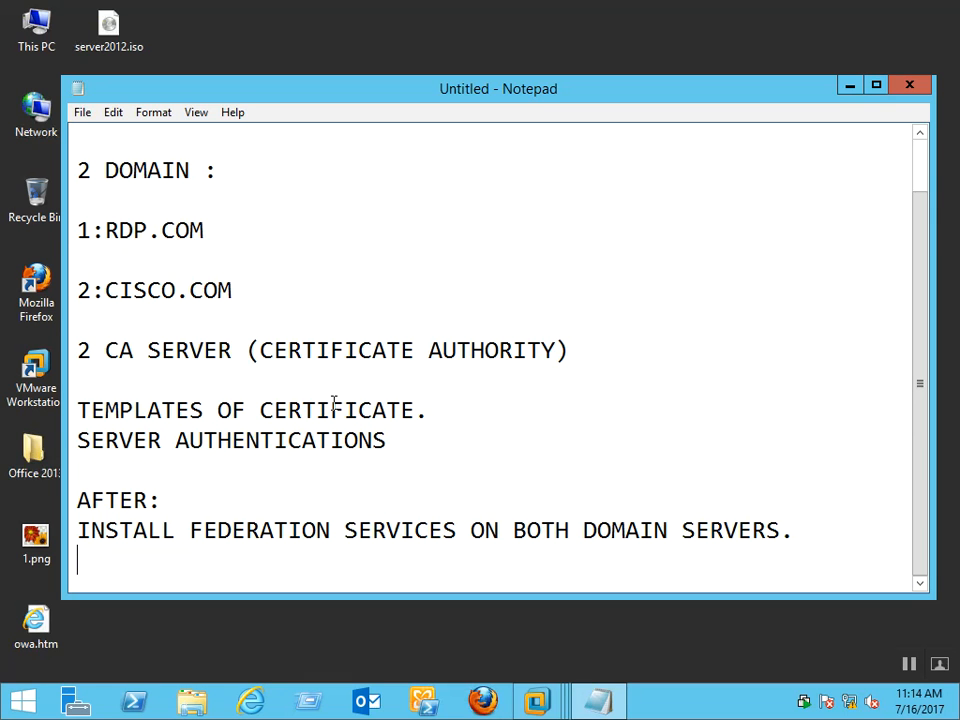
# Type 'FERATION TRUST CREATIONS' then 'CLAIM BASED APP VERIFICATION AND AUTHORIZATIONS.' as separate lines
pyautogui.write('FERATION TRUST')
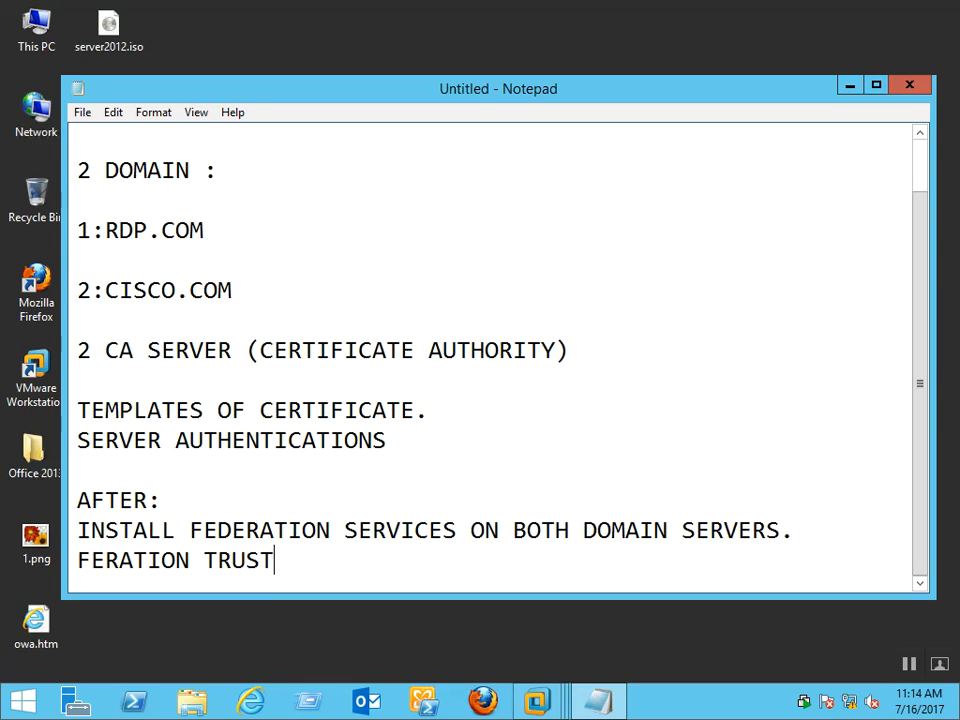
pyautogui.write(' CREATIONS')
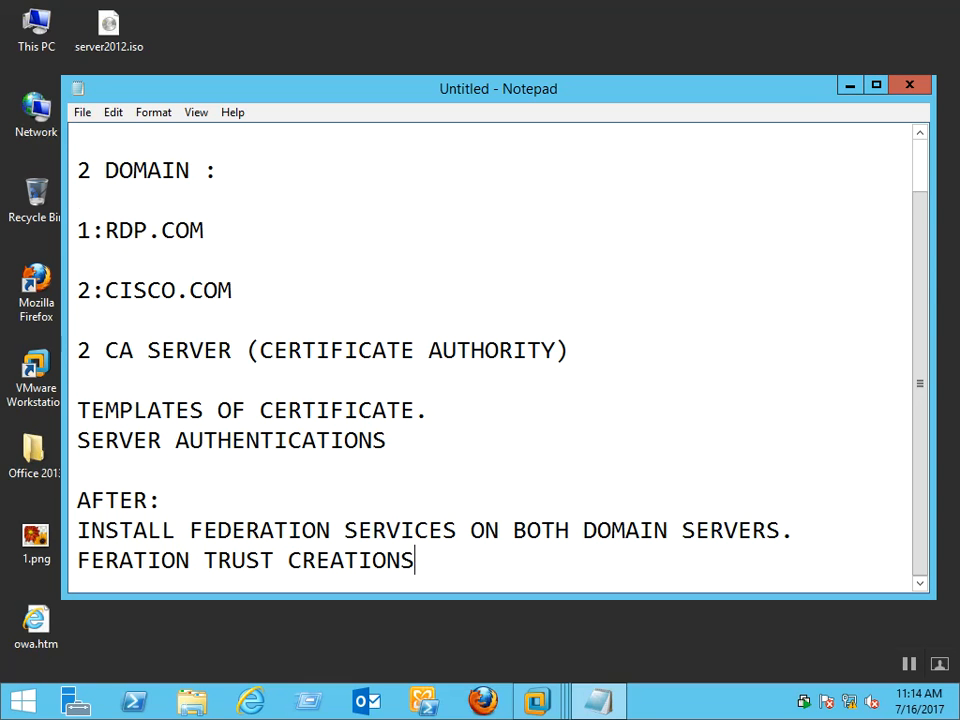
pyautogui.press('Return')
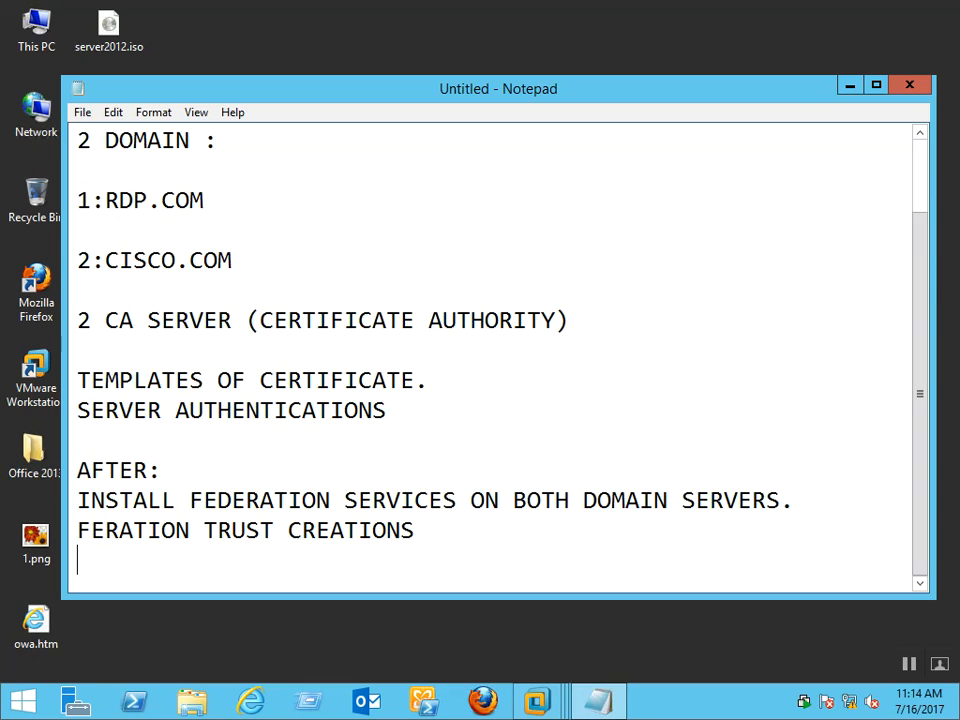
pyautogui.write('CL')
pyautogui.press('BackSpace')
pyautogui.press('BackSpace')
pyautogui.write('CLAIM ')
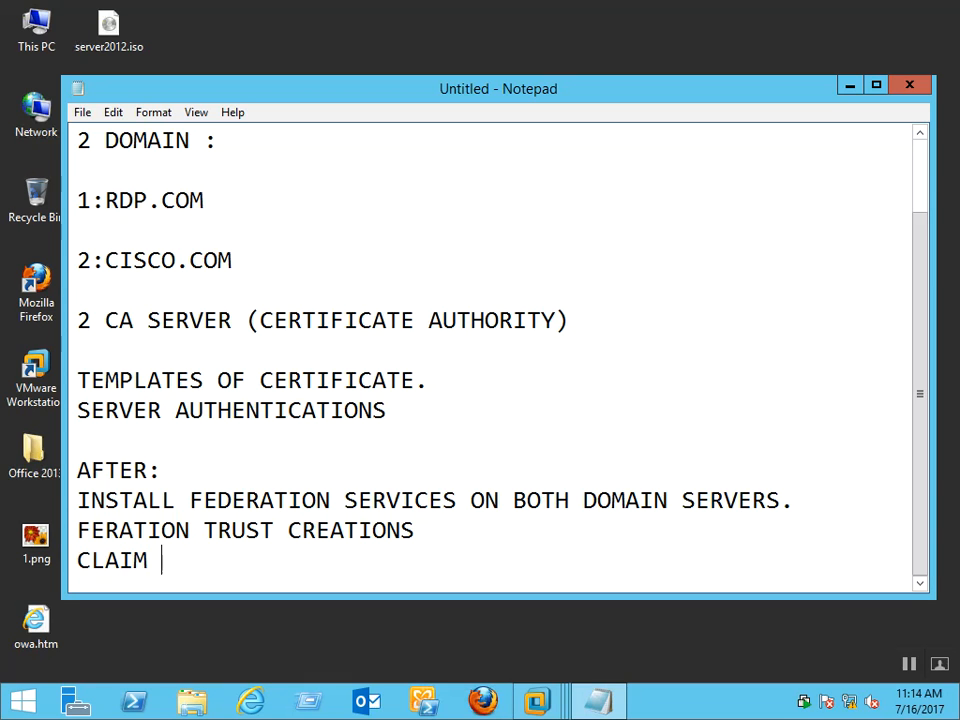
pyautogui.write('BASED')
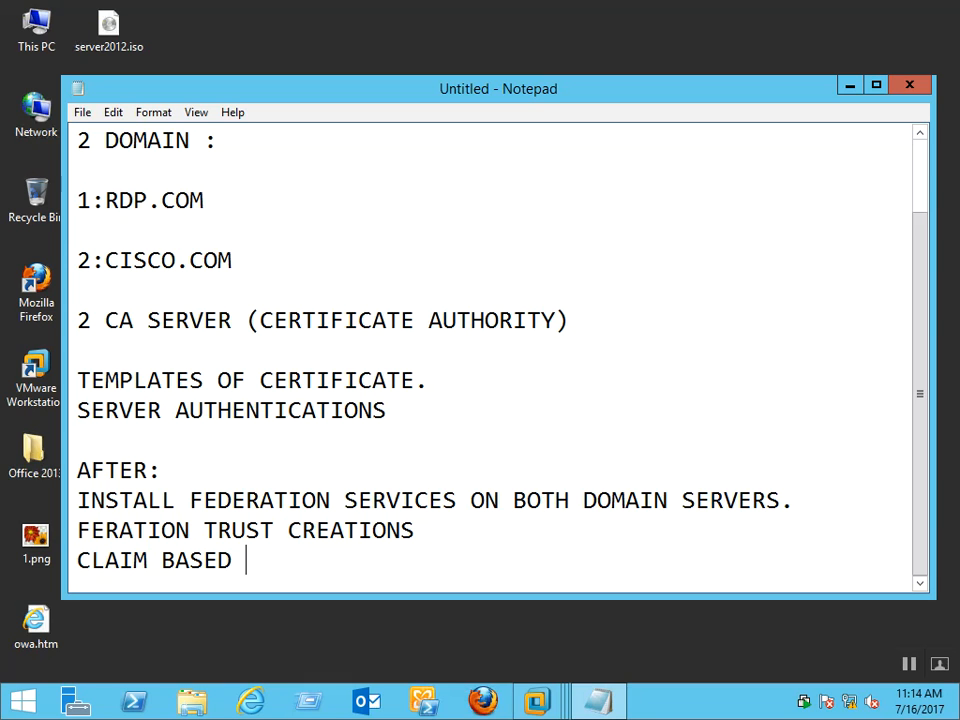
pyautogui.write('APP ')
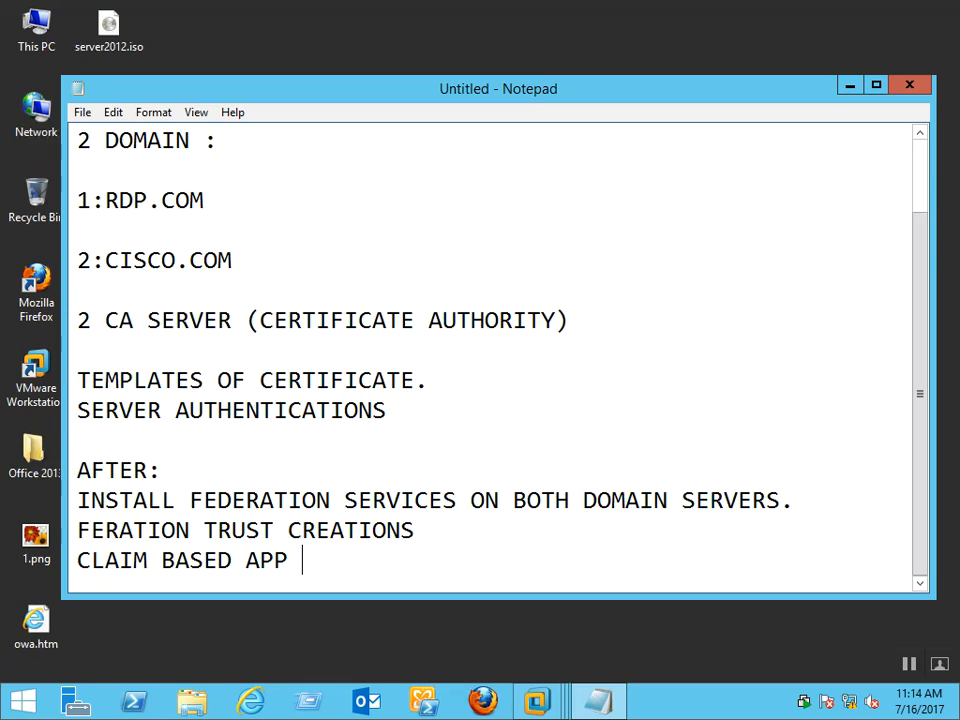
pyautogui.write('VERF')
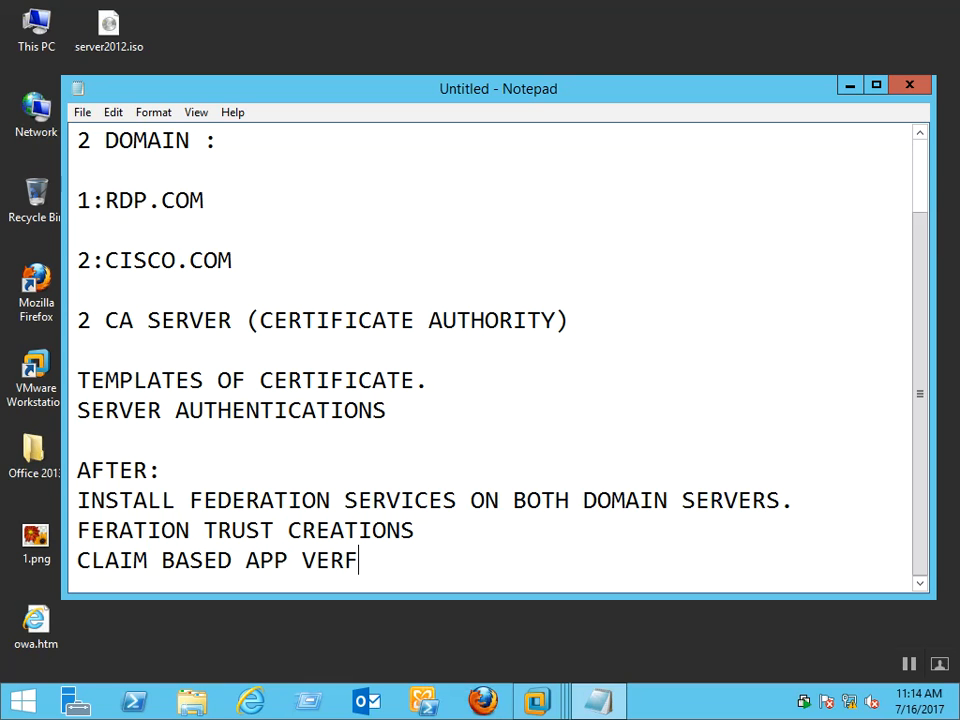
pyautogui.press('BackSpace')
pyautogui.write('IFICA')
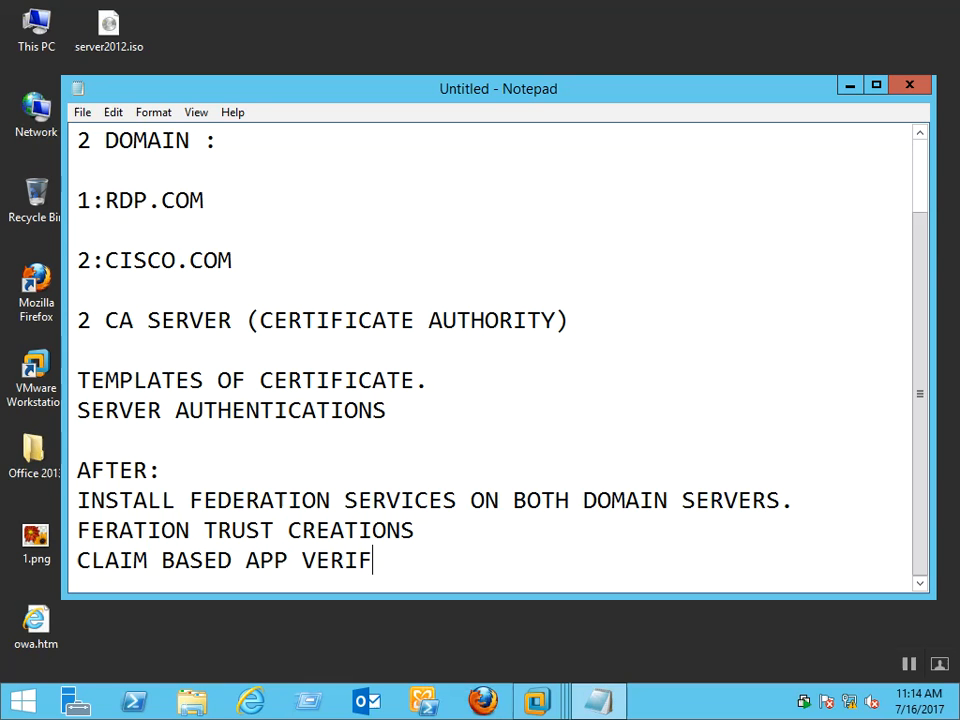
pyautogui.write('TION')
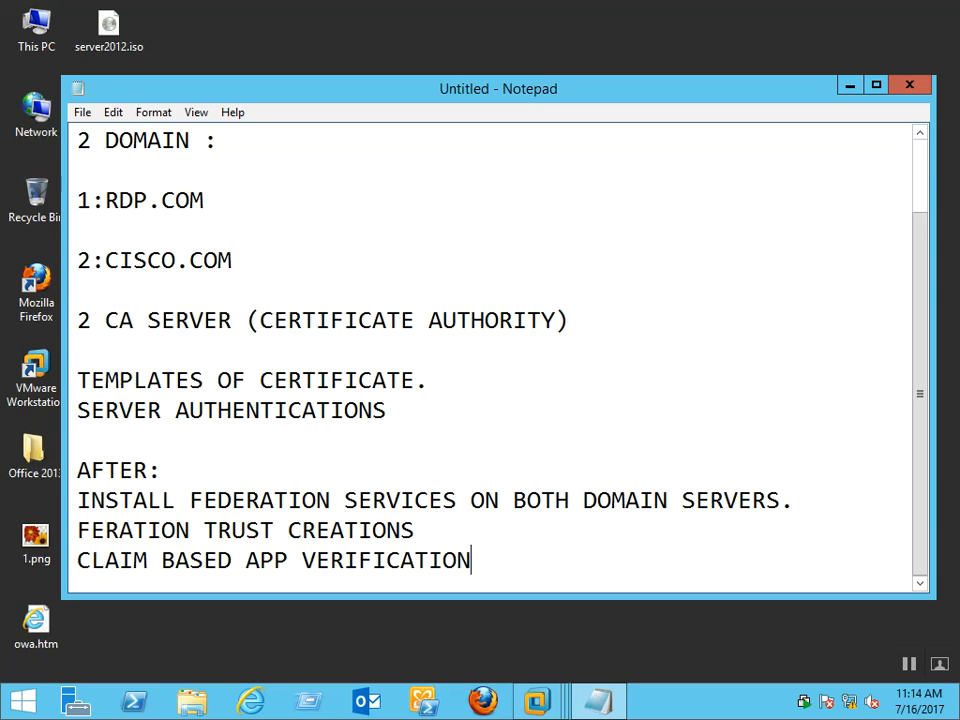
pyautogui.write(' AND AUTHO')
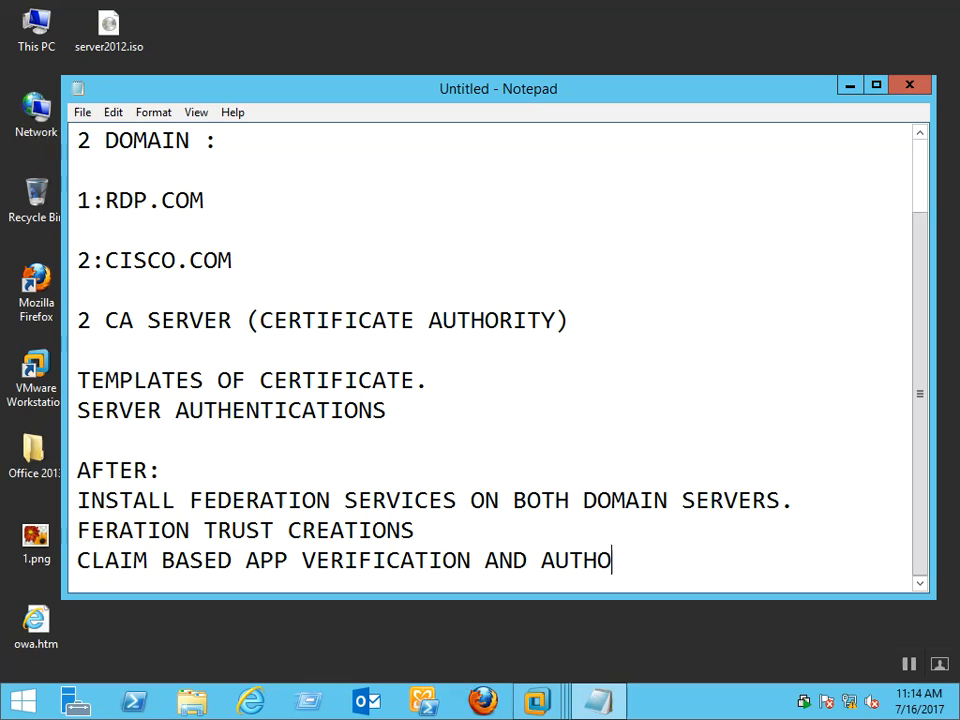
pyautogui.write('RI')
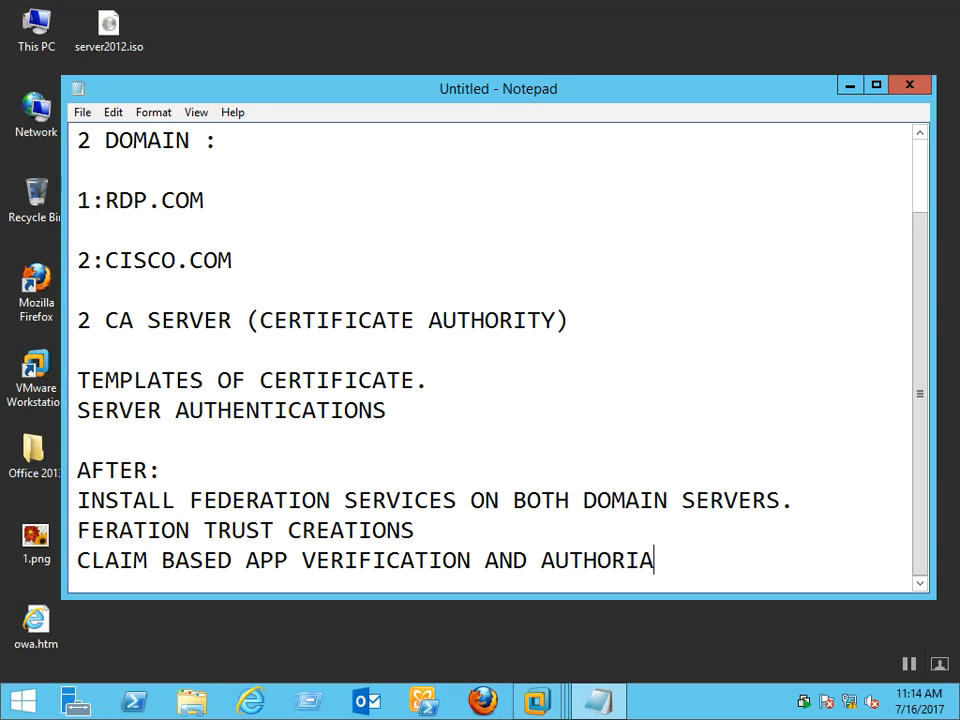
pyautogui.write('ZATIONS.')
pyautogui.press('Return')
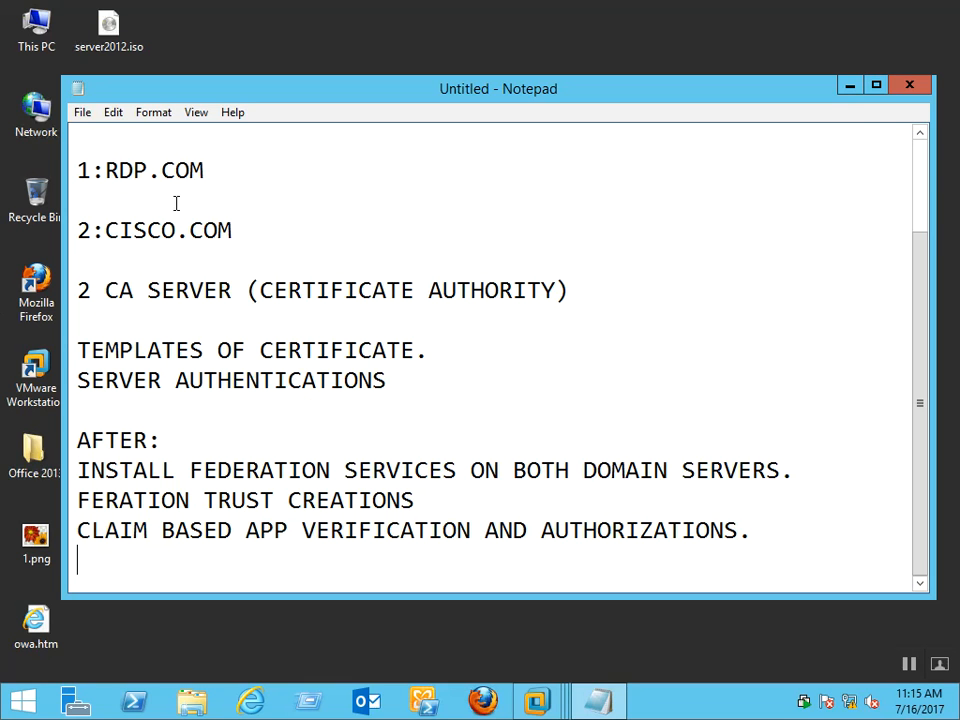
pyautogui.scroll(2, 675, 276)
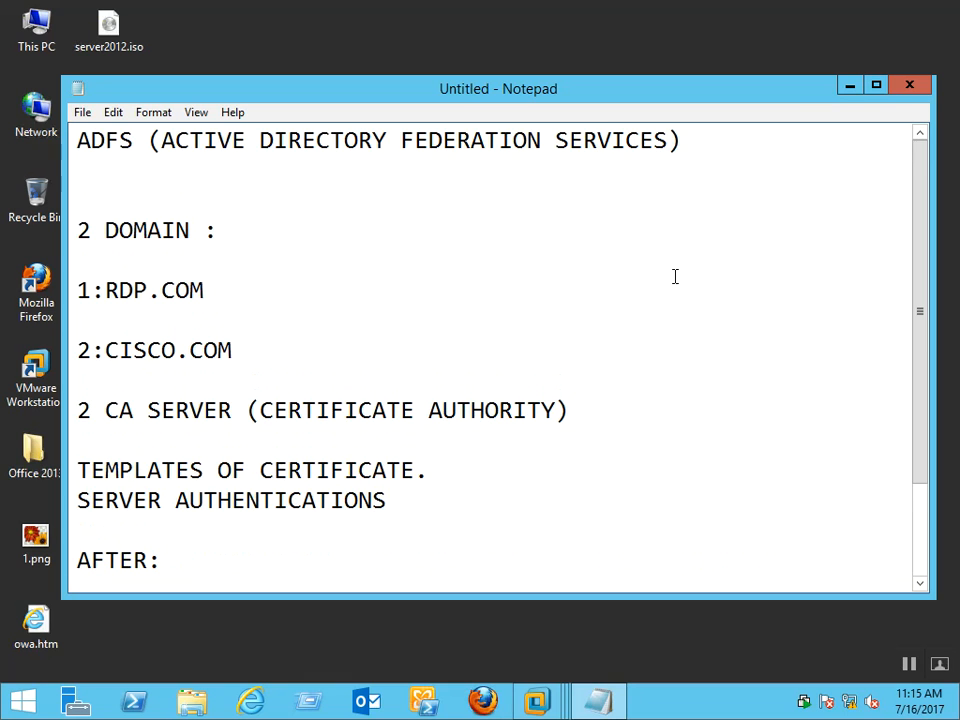
# Minimize Notepad, refresh the desktop and bring up the VMware Workstation window
pyautogui.click(203, 173)
pyautogui.click(848, 88)
pyautogui.rightClick(223, 206)
pyautogui.click(306, 259)
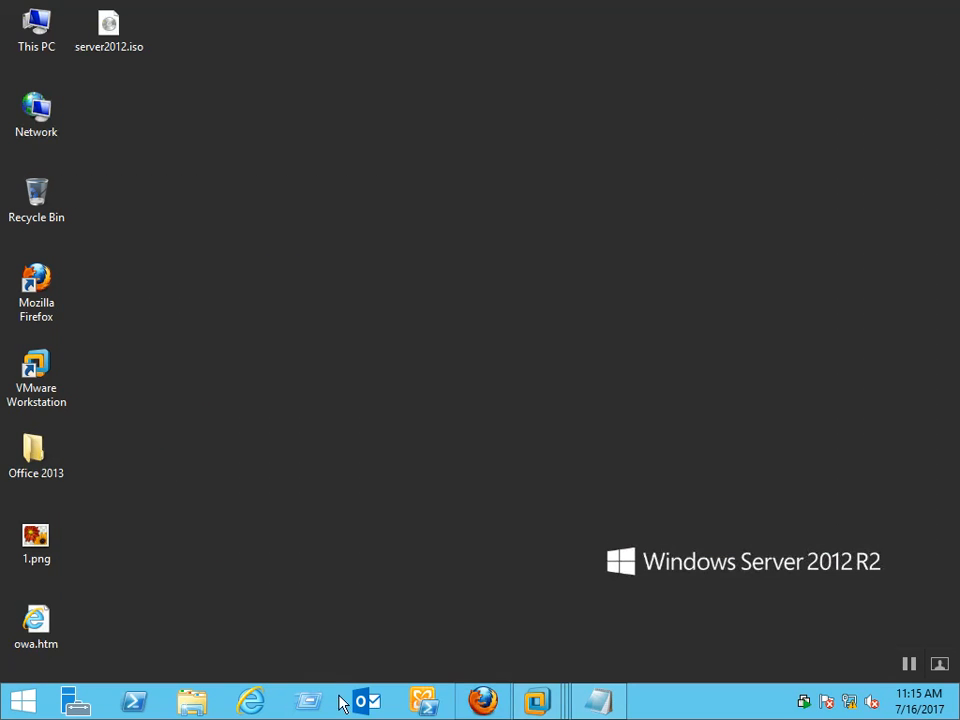
pyautogui.moveTo(536, 697)
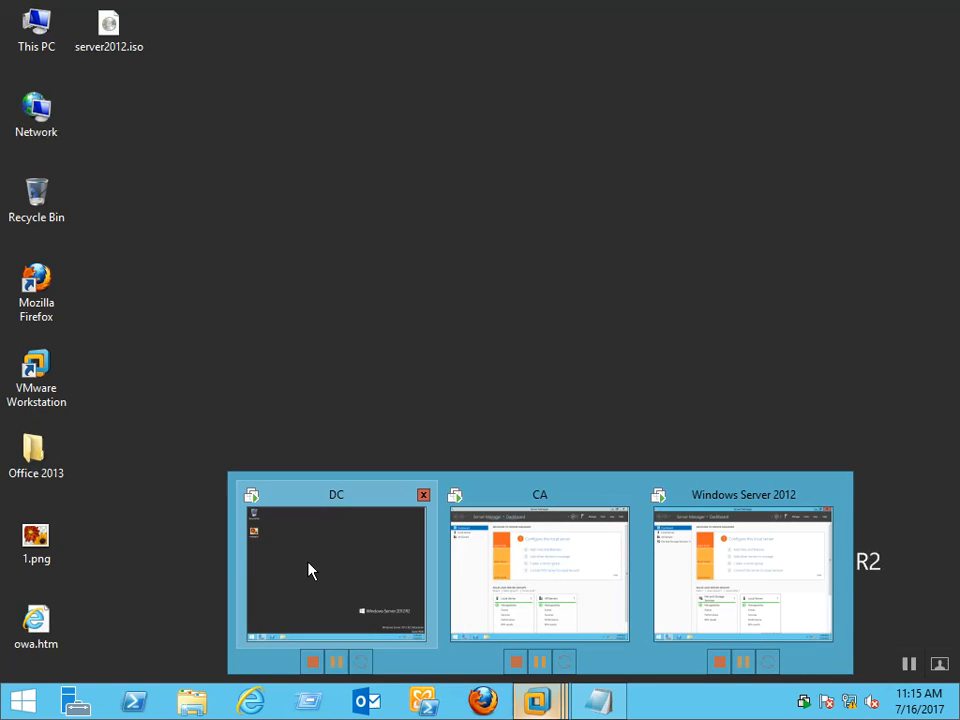
pyautogui.click(308, 570)
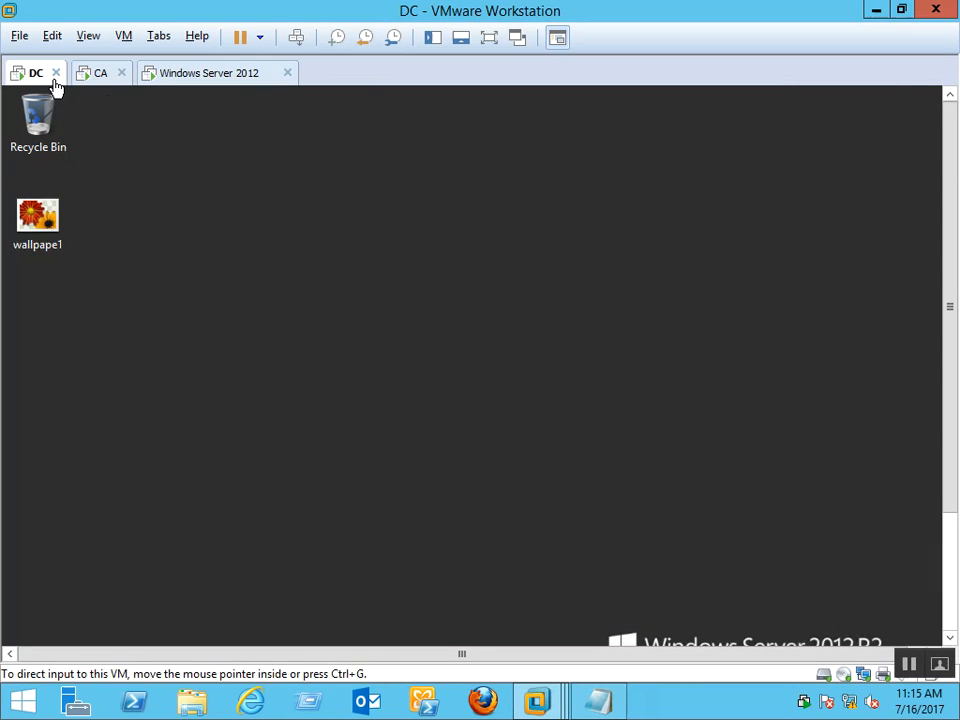
# Set the Windows Server 2012 machine's network adapter to Bridged
pyautogui.click(205, 80)
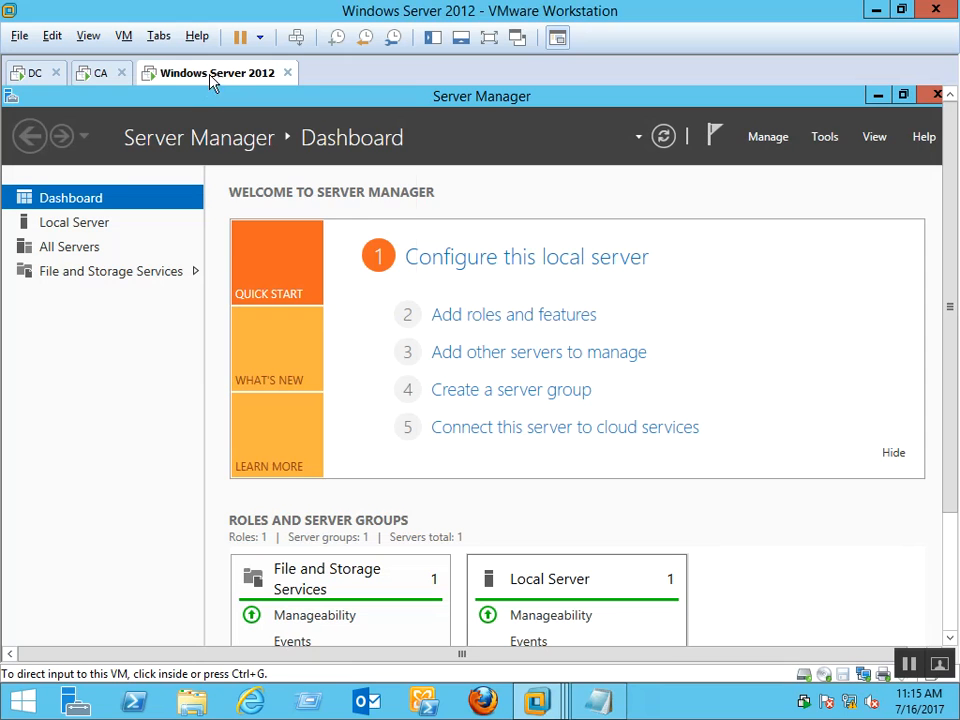
pyautogui.rightClick(212, 80)
pyautogui.click(257, 317)
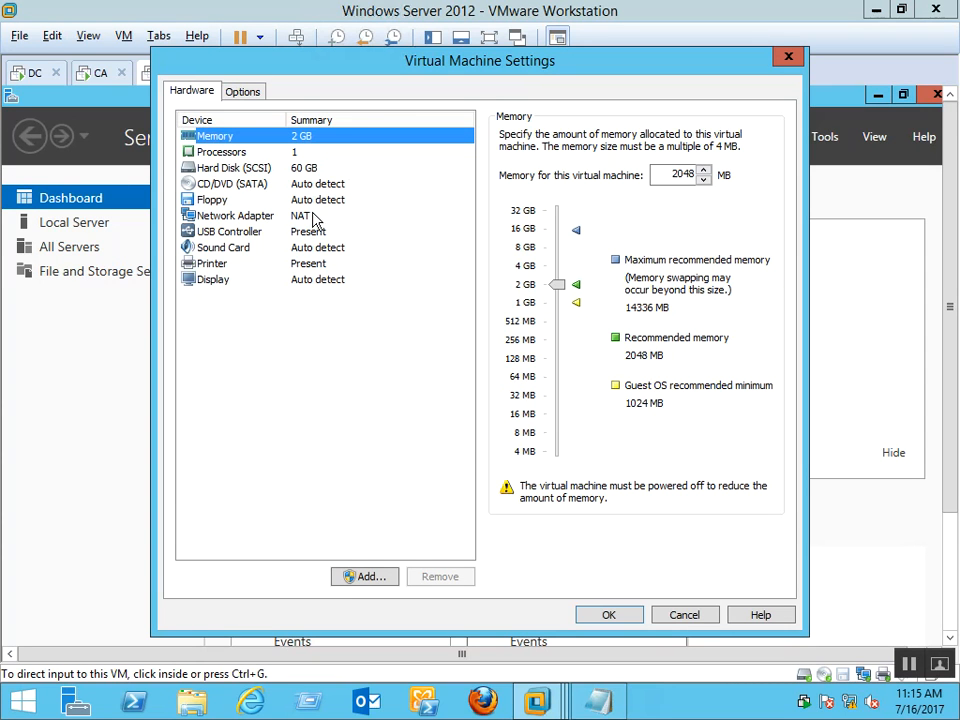
pyautogui.click(313, 219)
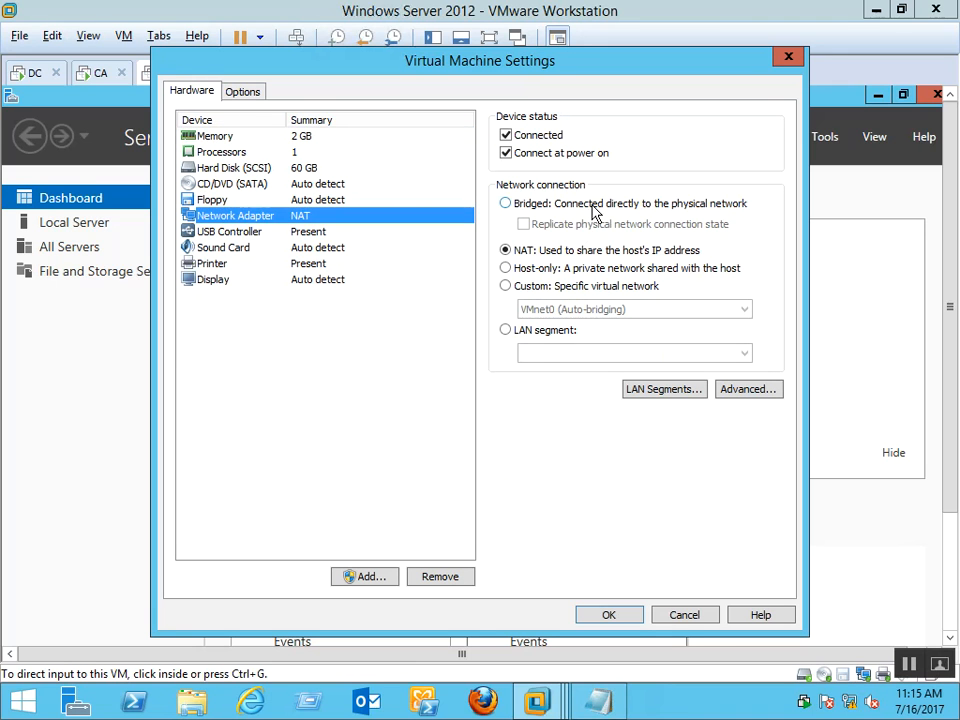
pyautogui.click(656, 206)
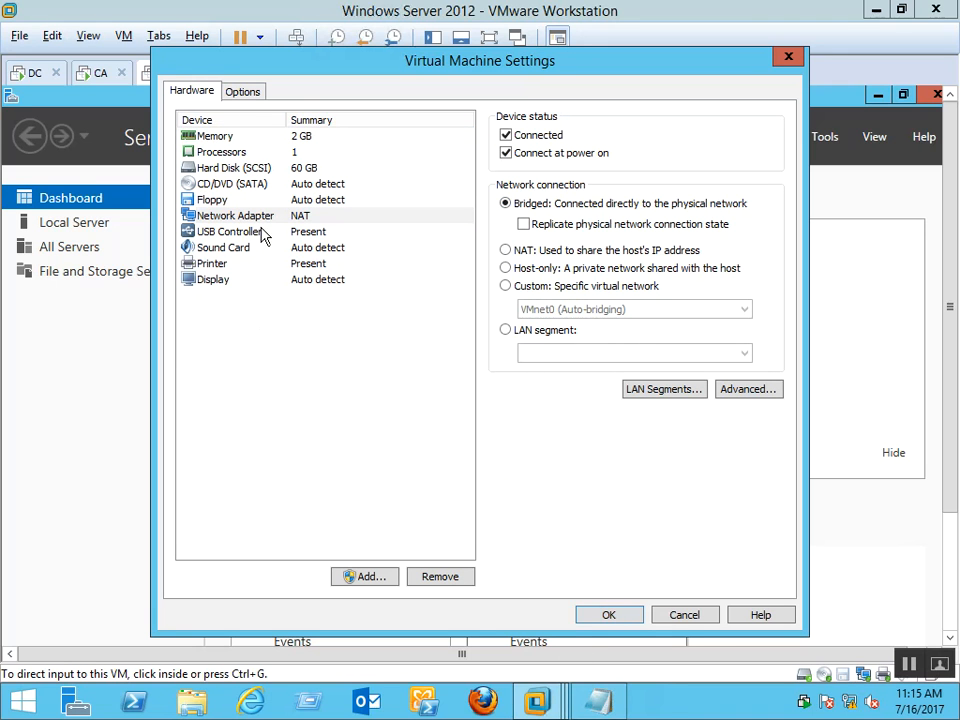
# Rename the Windows Server 2012 virtual machine to CISCO.COM
pyautogui.click(243, 92)
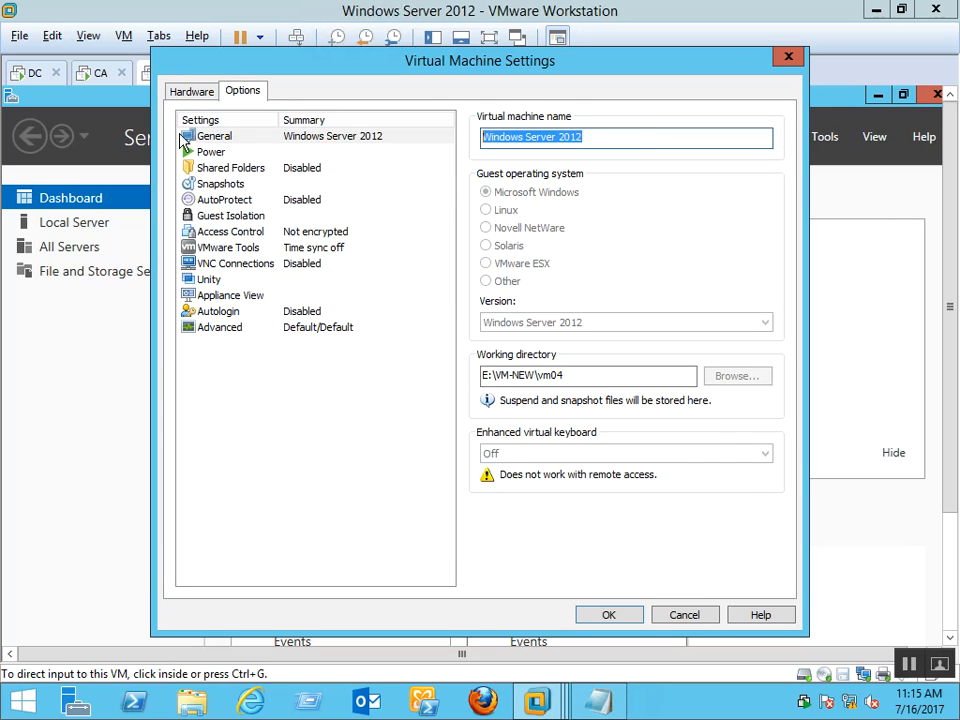
pyautogui.press('BackSpace')
pyautogui.write('CISCO')
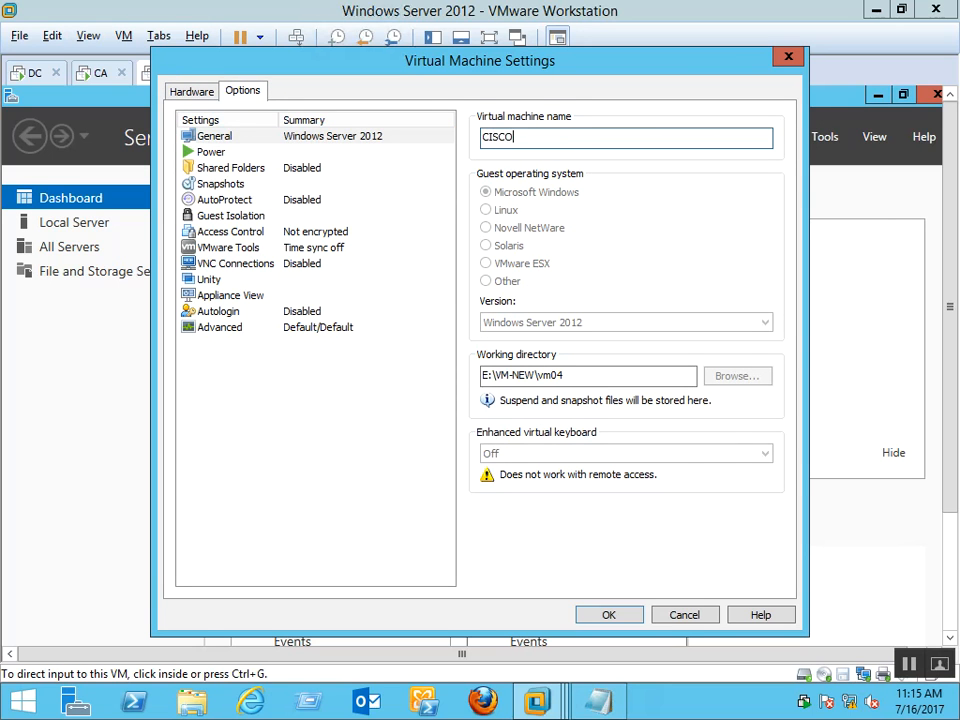
pyautogui.write('.COM')
pyautogui.press('Return')
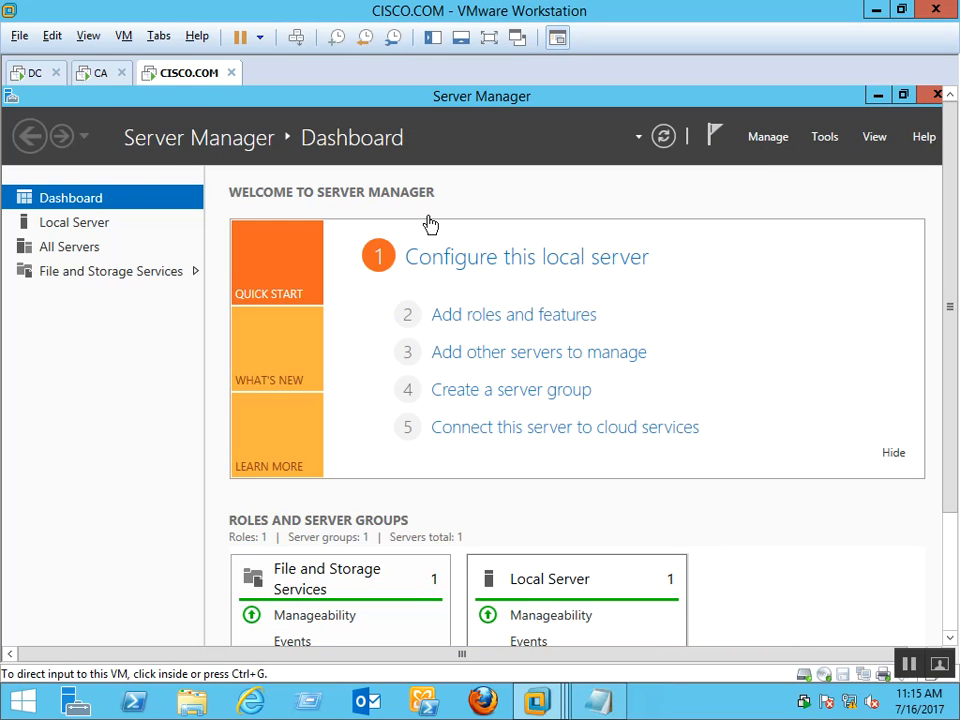
# Rename the DC virtual machine to RDP.COM in its settings
pyautogui.click(44, 84)
pyautogui.rightClick(43, 84)
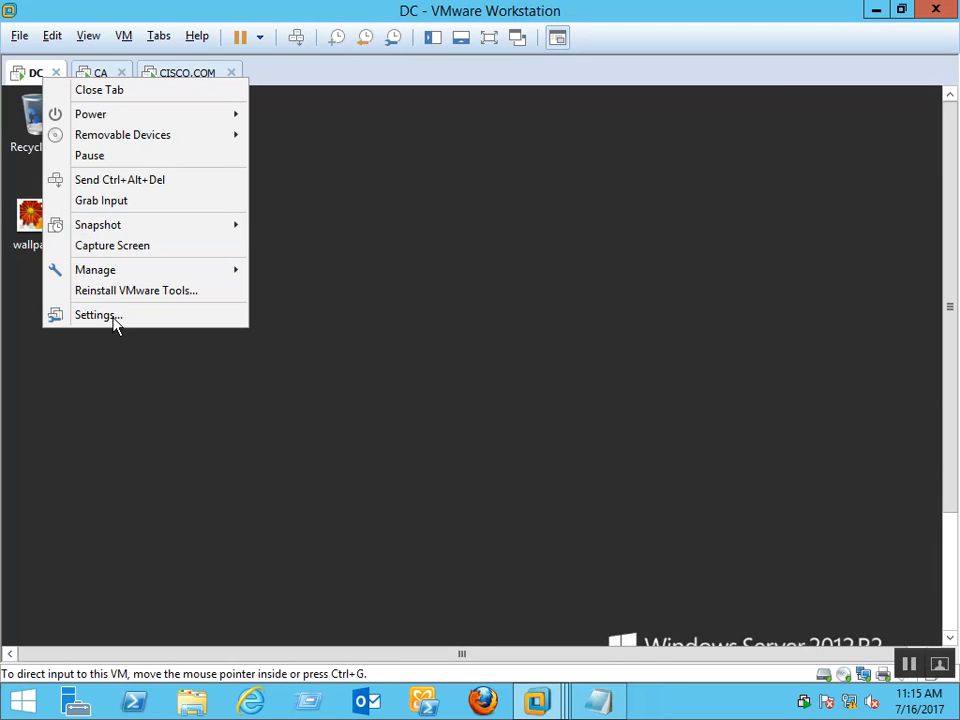
pyautogui.click(381, 257)
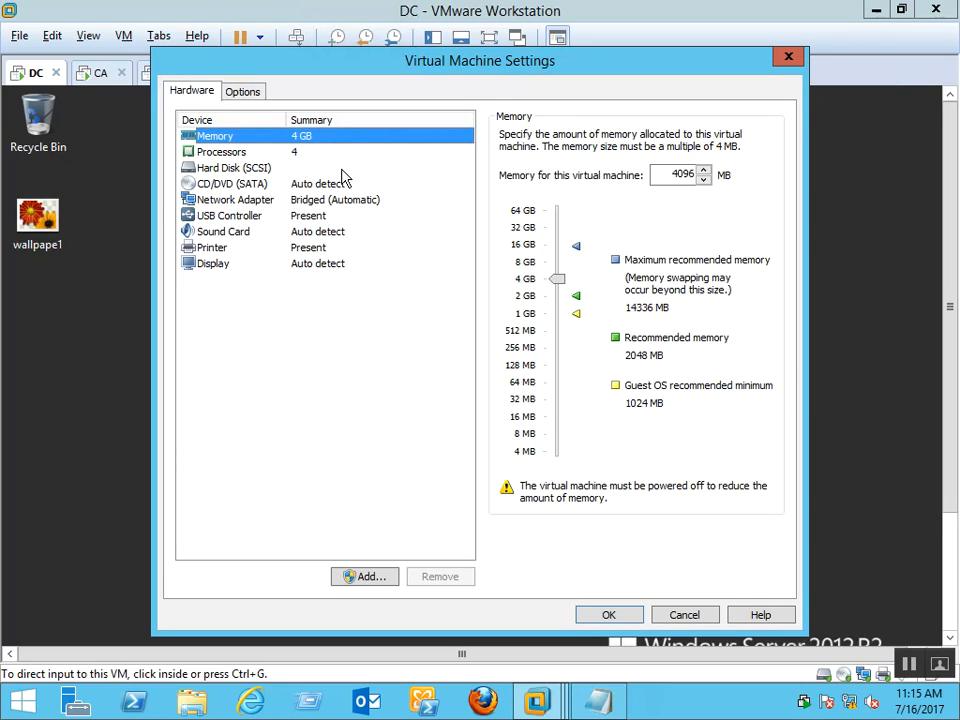
pyautogui.click(259, 95)
pyautogui.press('Tab')
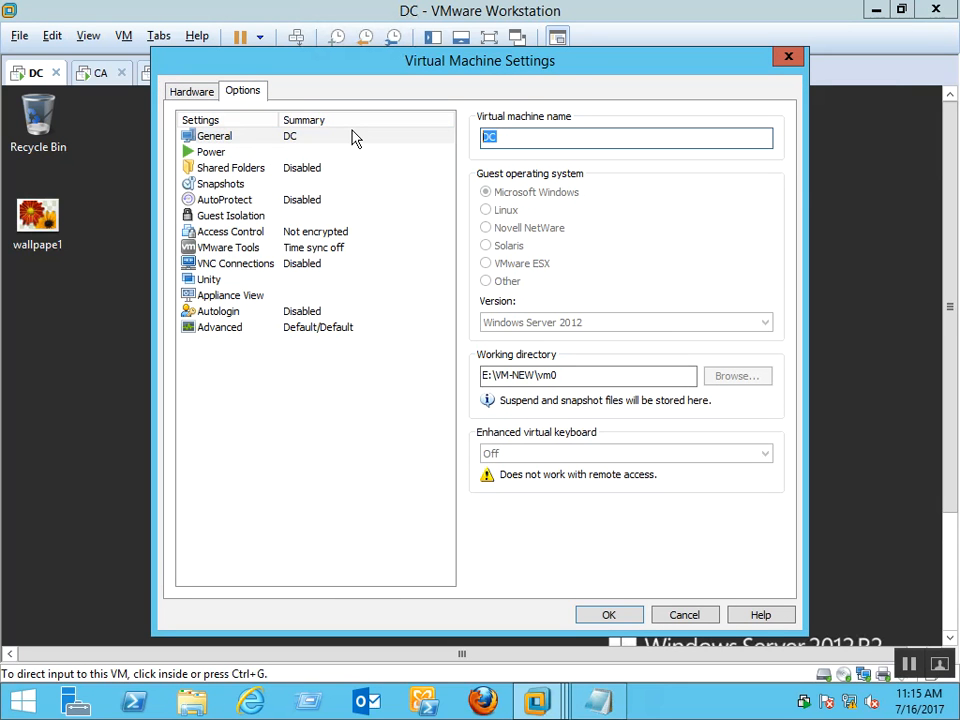
pyautogui.write('RDP.COM')
pyautogui.press('Return')
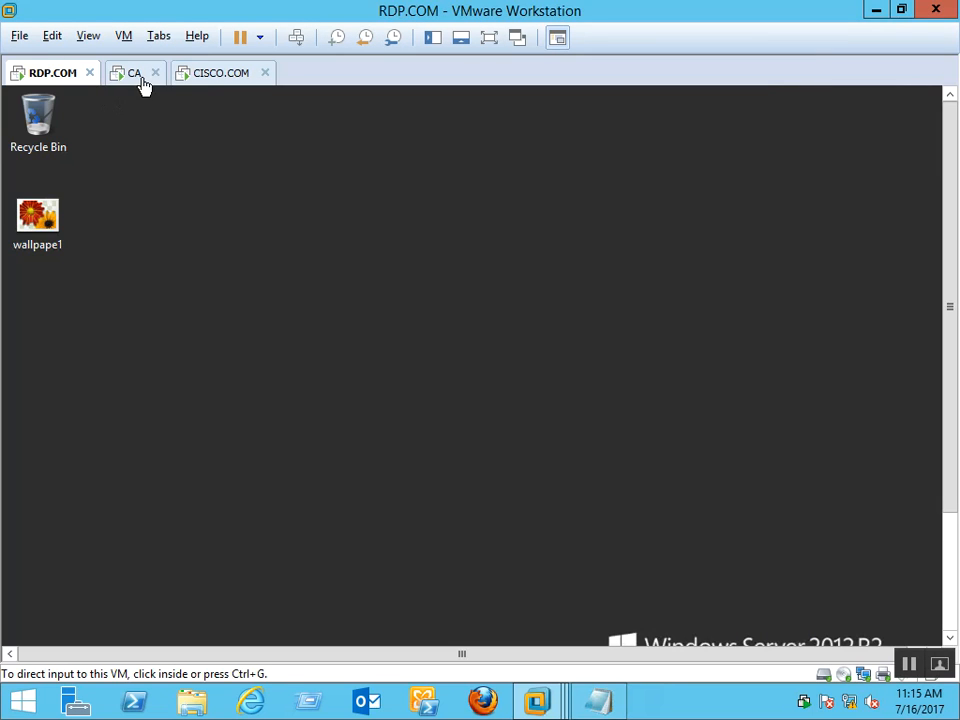
# Rename the CA virtual machine to CA1 and return to CISCO.COM
pyautogui.click(135, 80)
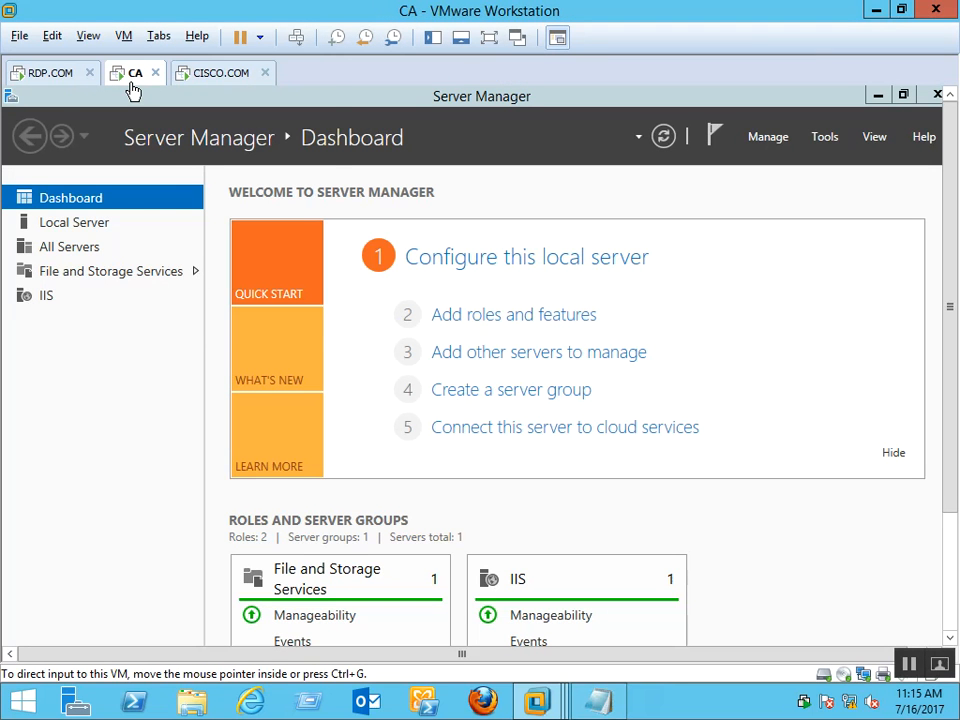
pyautogui.rightClick(131, 85)
pyautogui.click(328, 261)
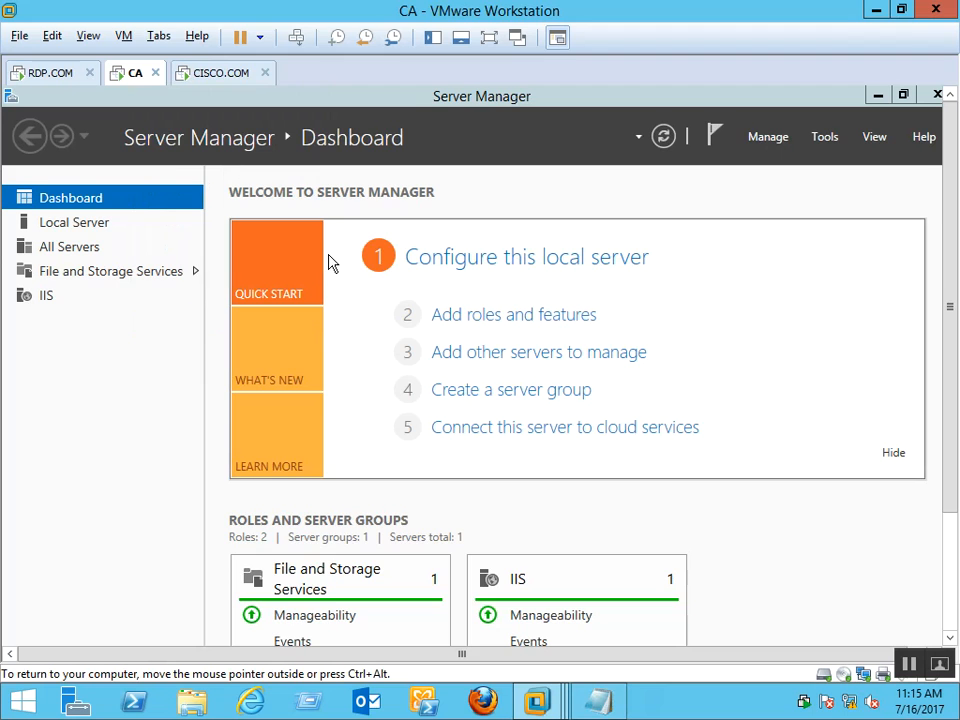
pyautogui.hotkey('ctrl', 'd')
pyautogui.click(242, 91)
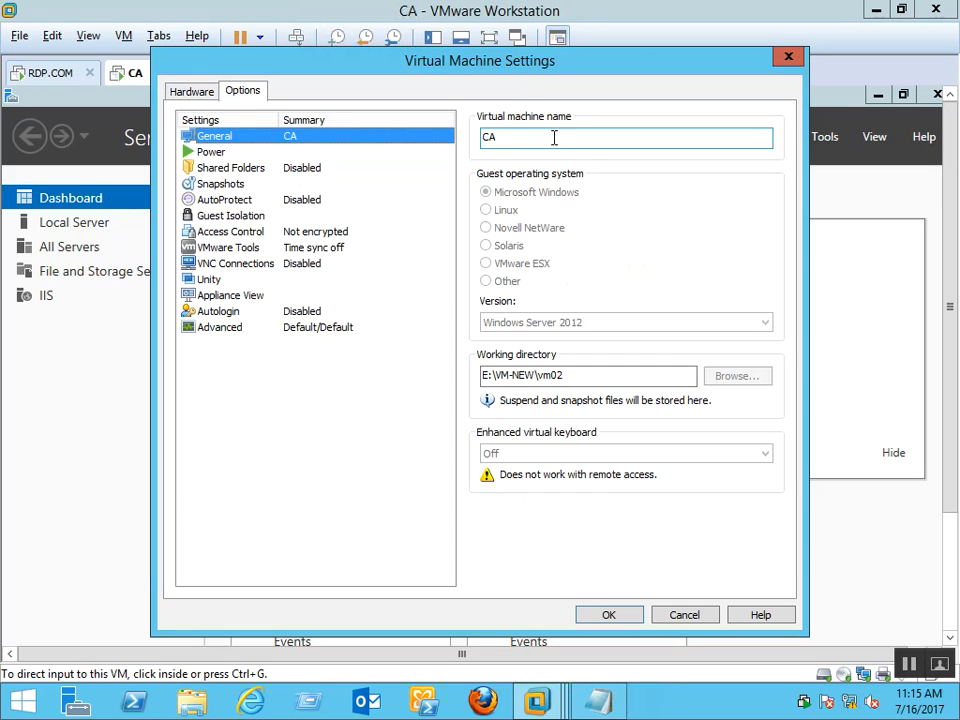
pyautogui.click(554, 138)
pyautogui.write('1')
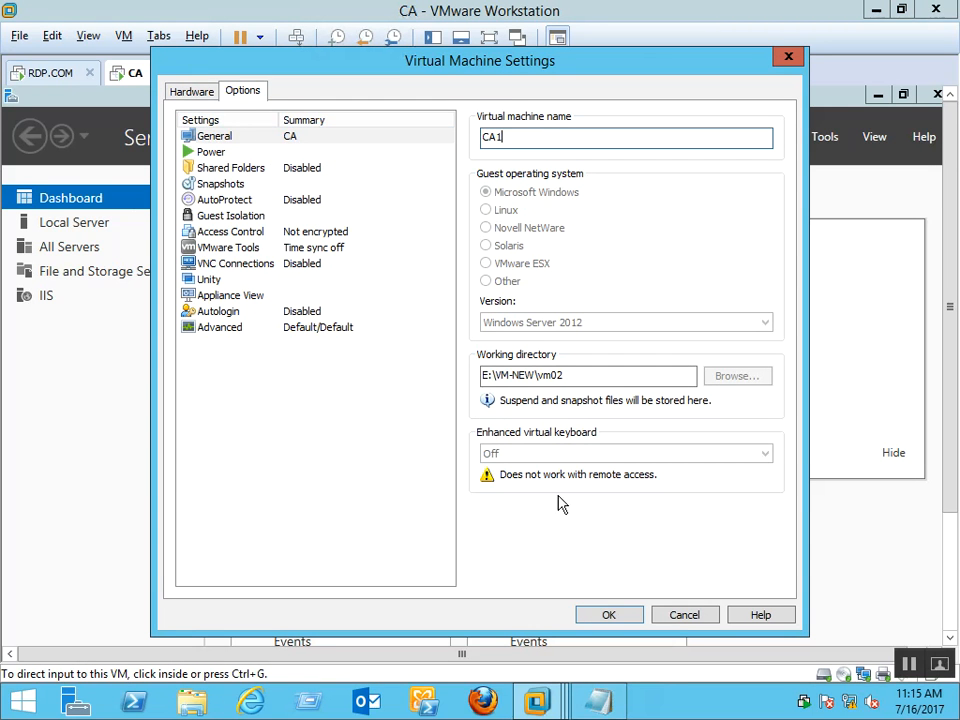
pyautogui.click(614, 614)
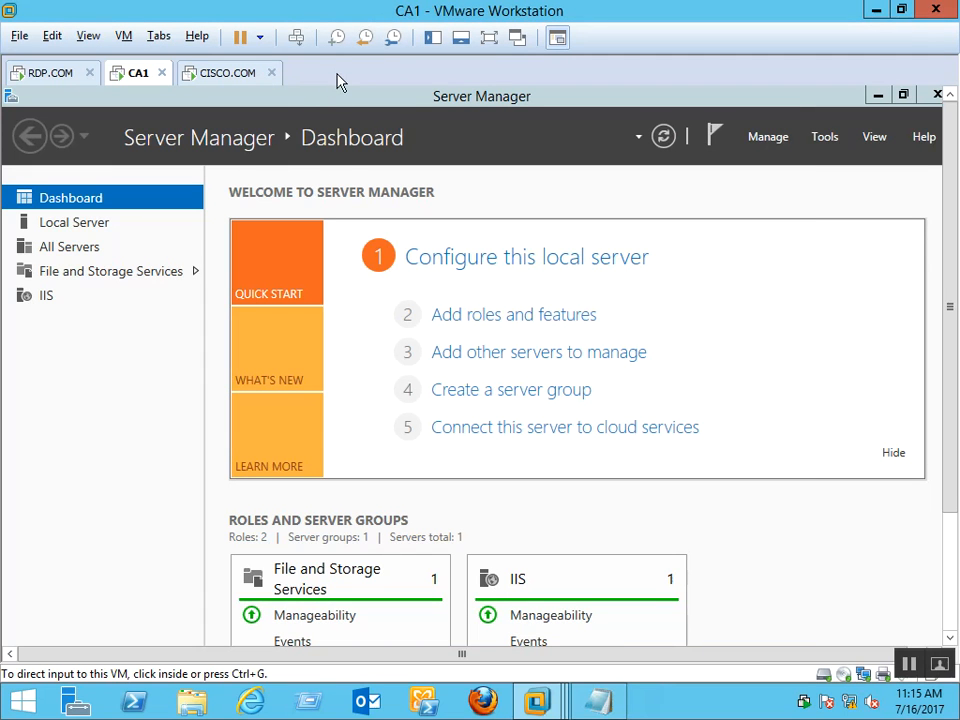
pyautogui.click(237, 80)
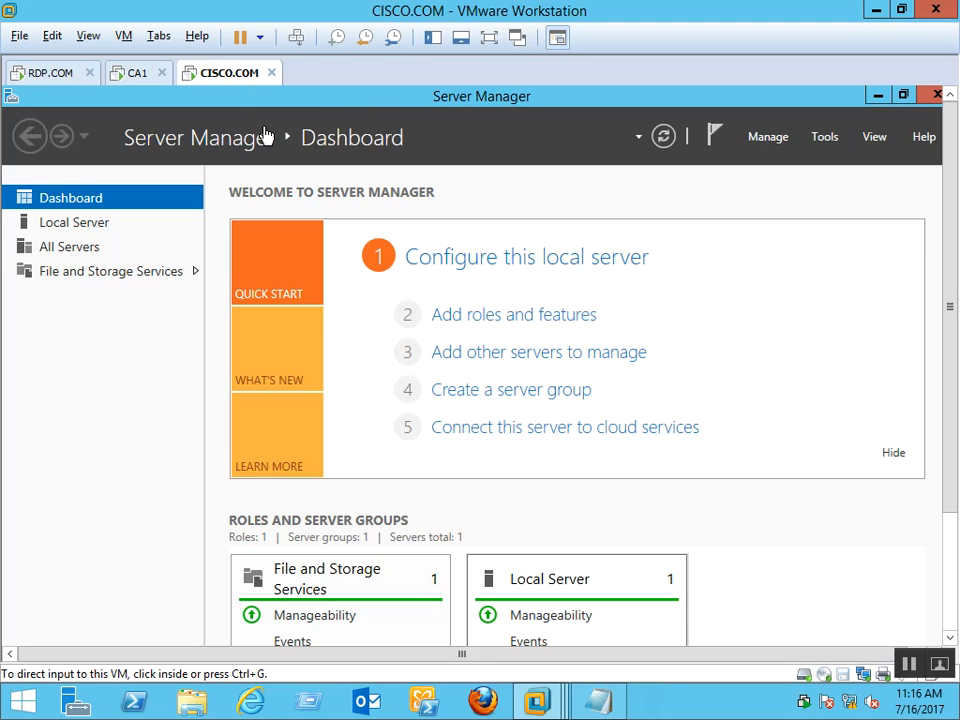
# Refresh the desktop of the RDP.COM virtual machine
pyautogui.click(38, 76)
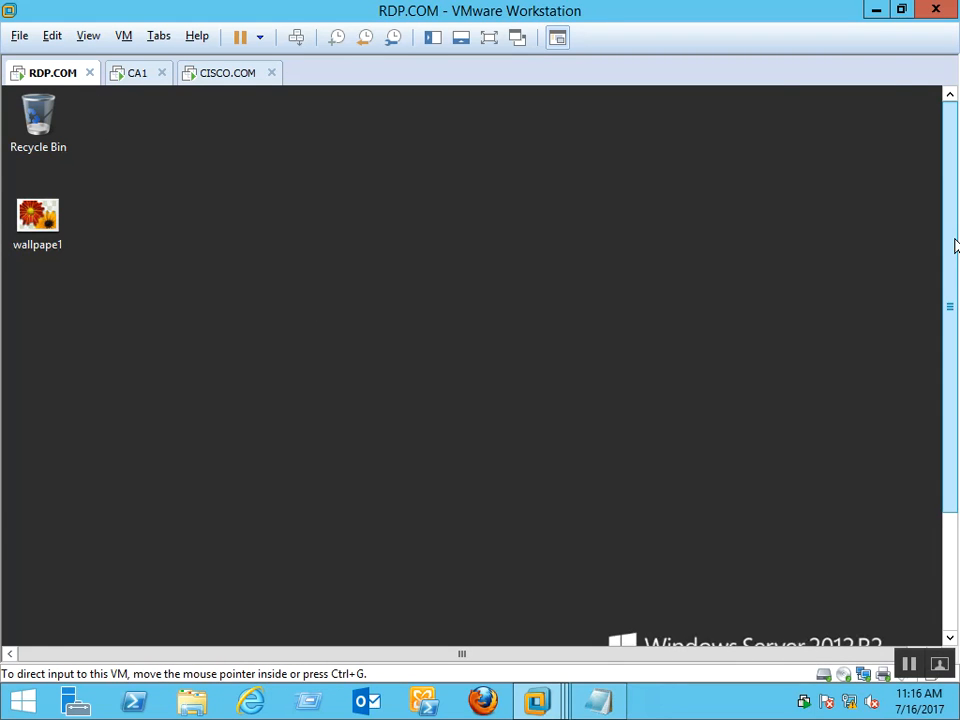
pyautogui.moveTo(953, 242); pyautogui.dragTo(950, 395)
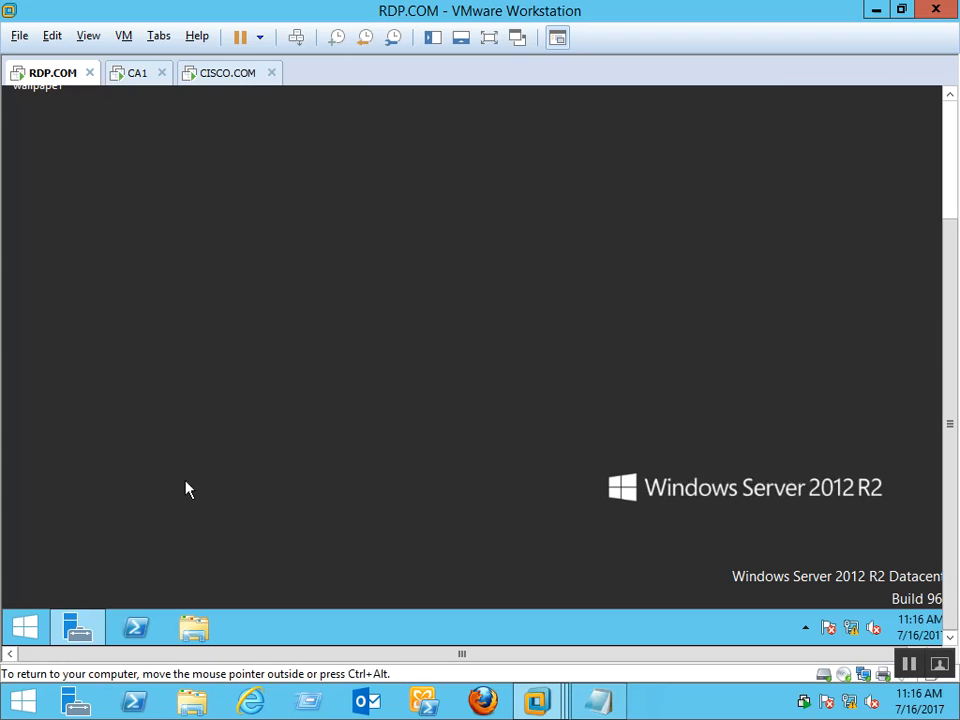
pyautogui.rightClick(233, 348)
pyautogui.click(257, 379)
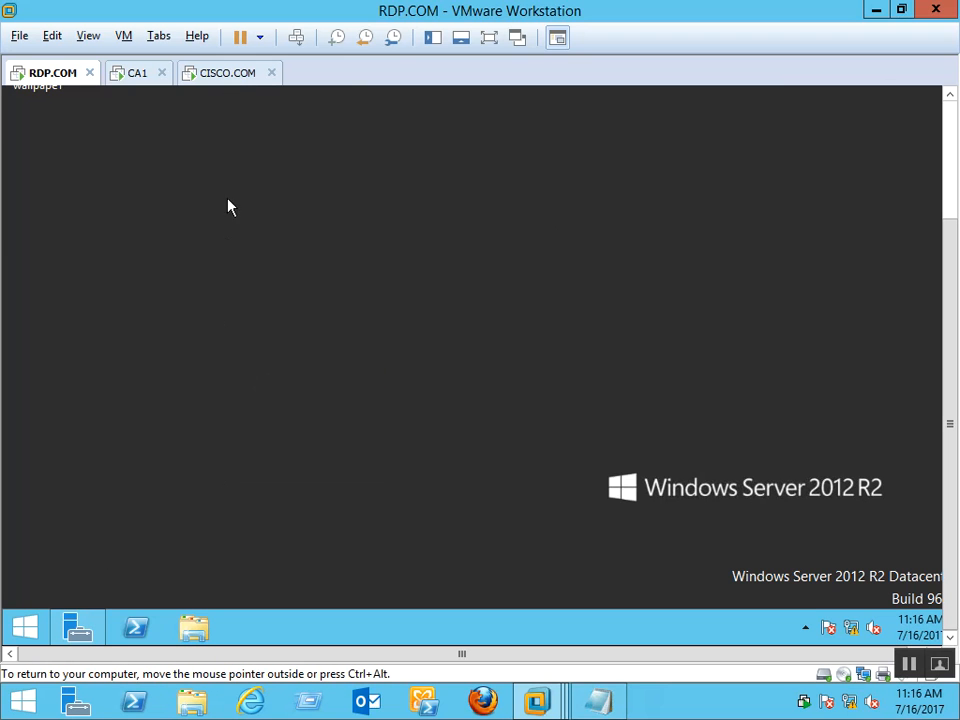
# Run NCPA.CPL to open Network Connections while CISCO.COM is showing
pyautogui.click(232, 84)
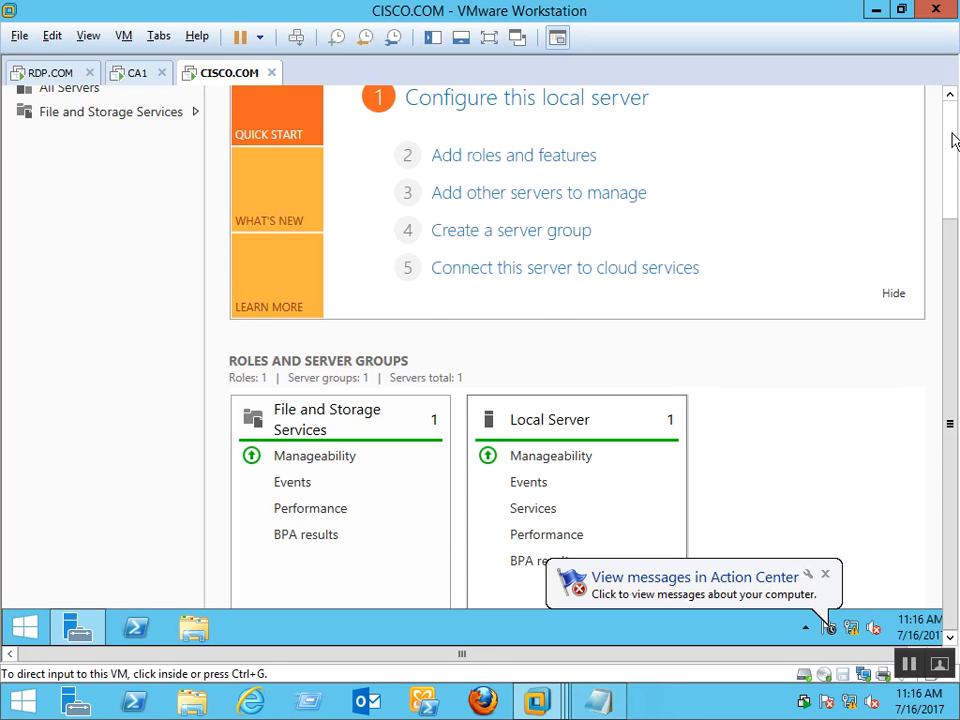
pyautogui.click(950, 142)
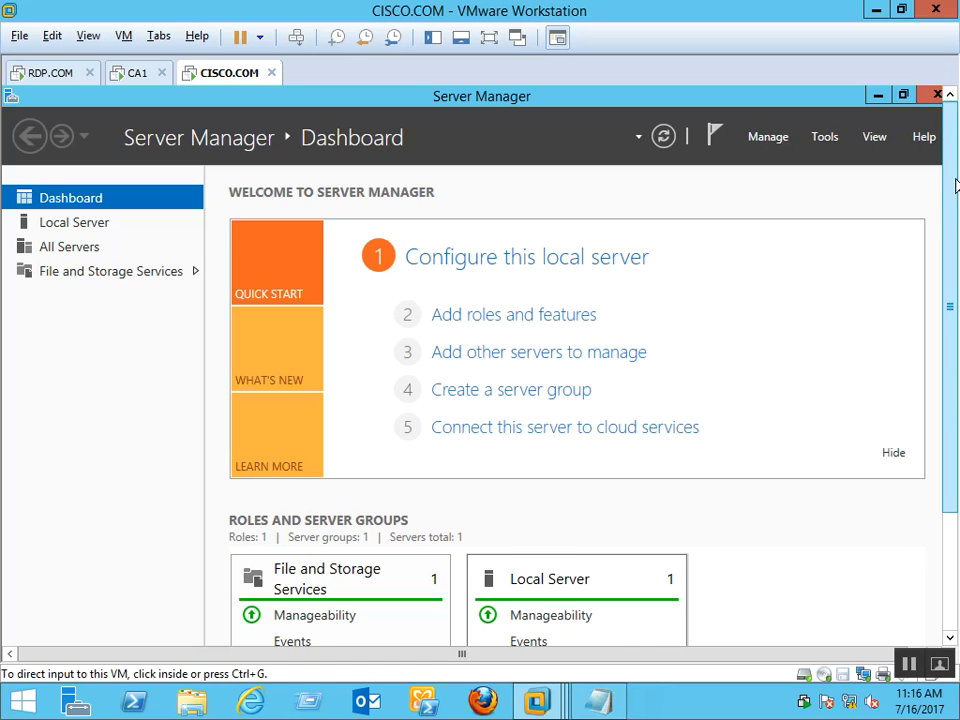
pyautogui.moveTo(953, 184); pyautogui.dragTo(952, 325)
pyautogui.press('super+r')
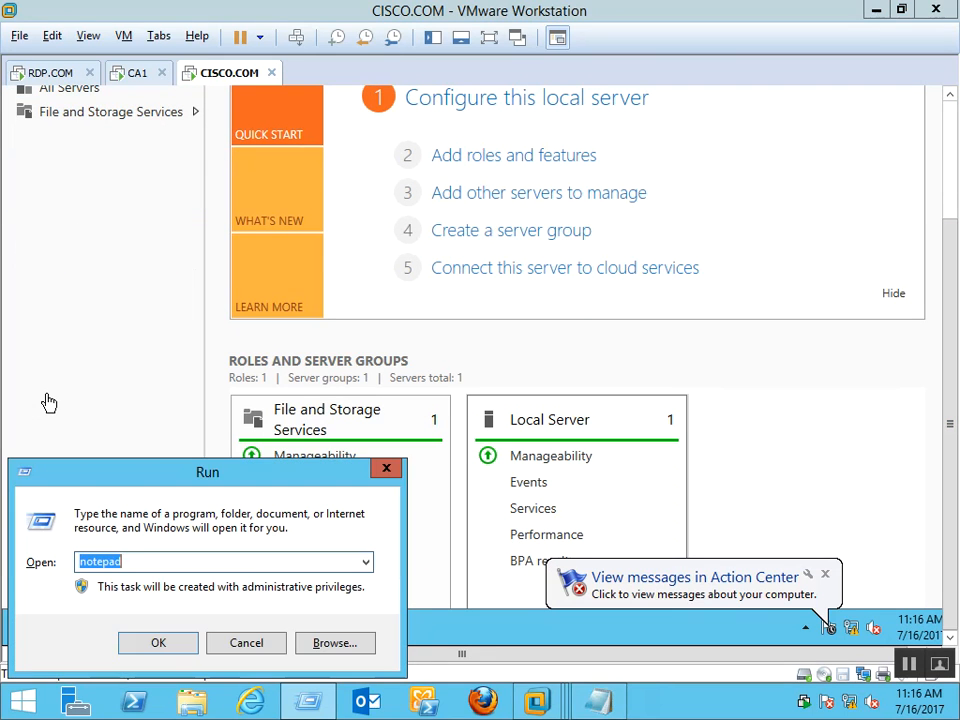
pyautogui.write('NCPA.CPL')
pyautogui.press('Return')
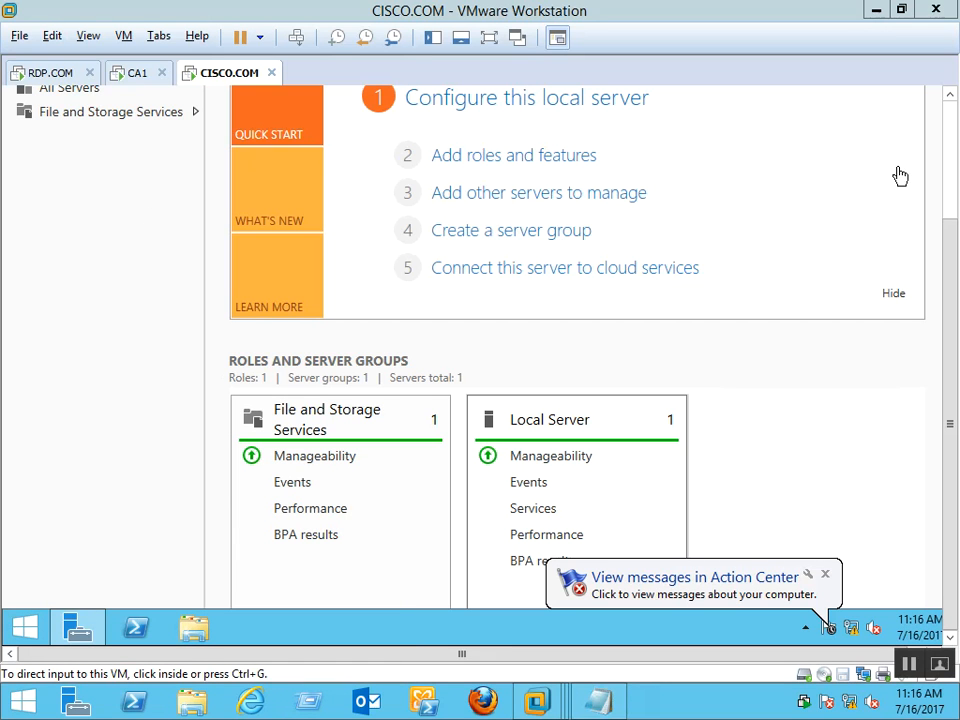
pyautogui.click(948, 142)
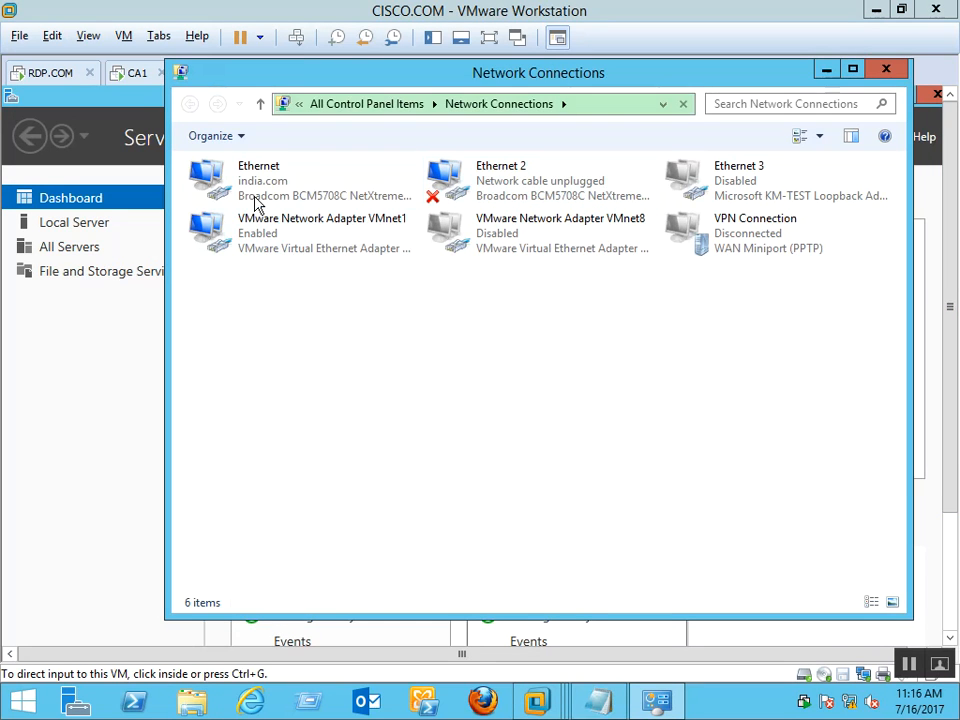
# Close the host's Network Connections and run ncpa.cpl inside the CISCO.COM guest
pyautogui.click(880, 74)
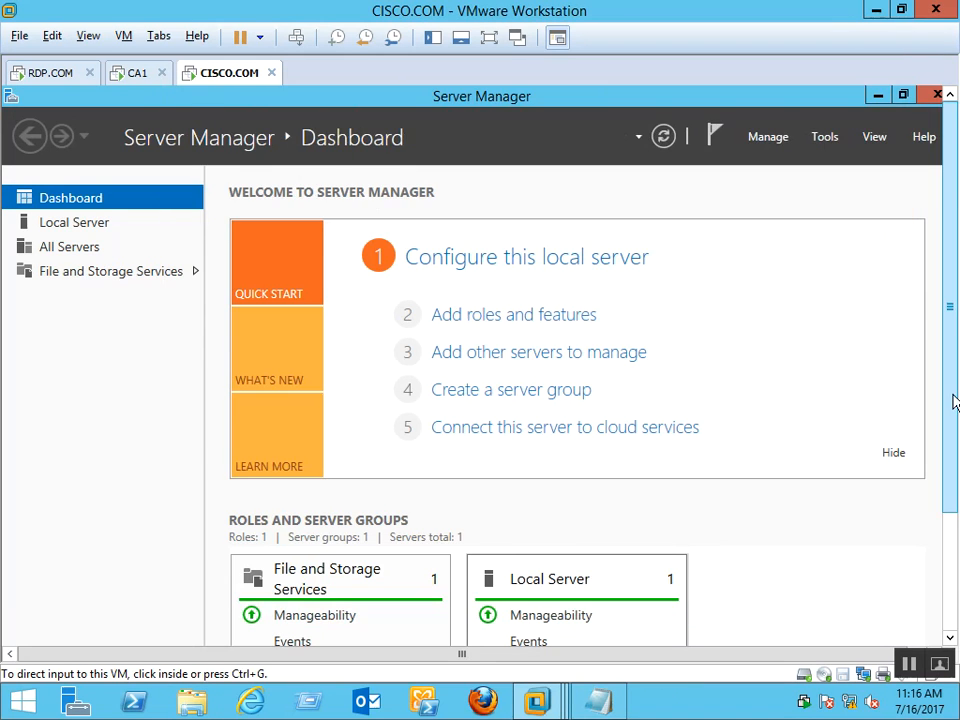
pyautogui.click(950, 559)
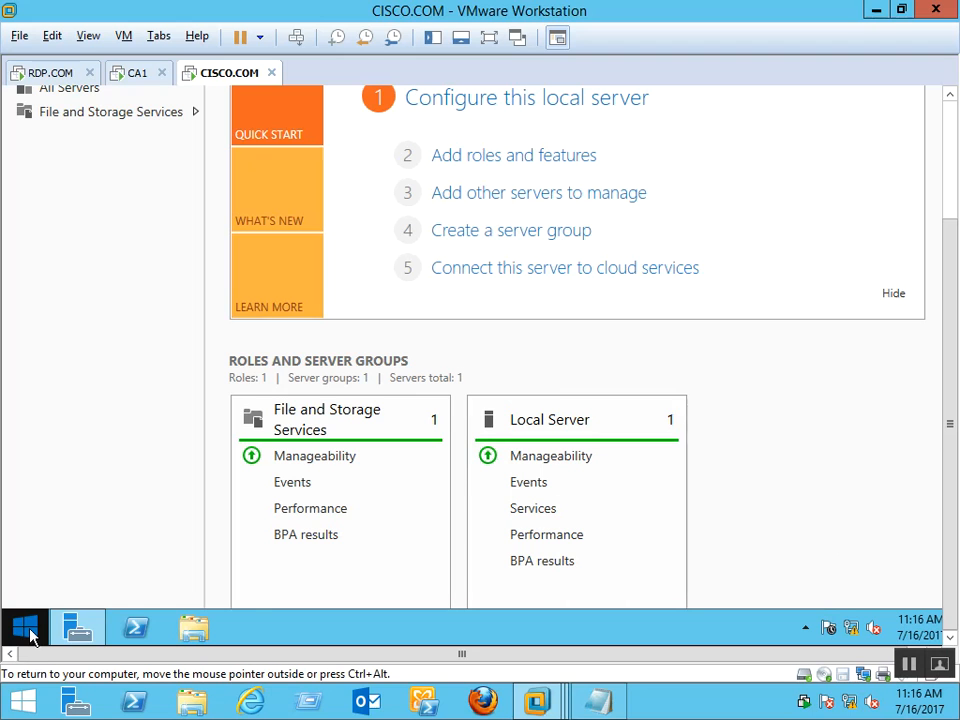
pyautogui.rightClick(30, 632)
pyautogui.click(73, 578)
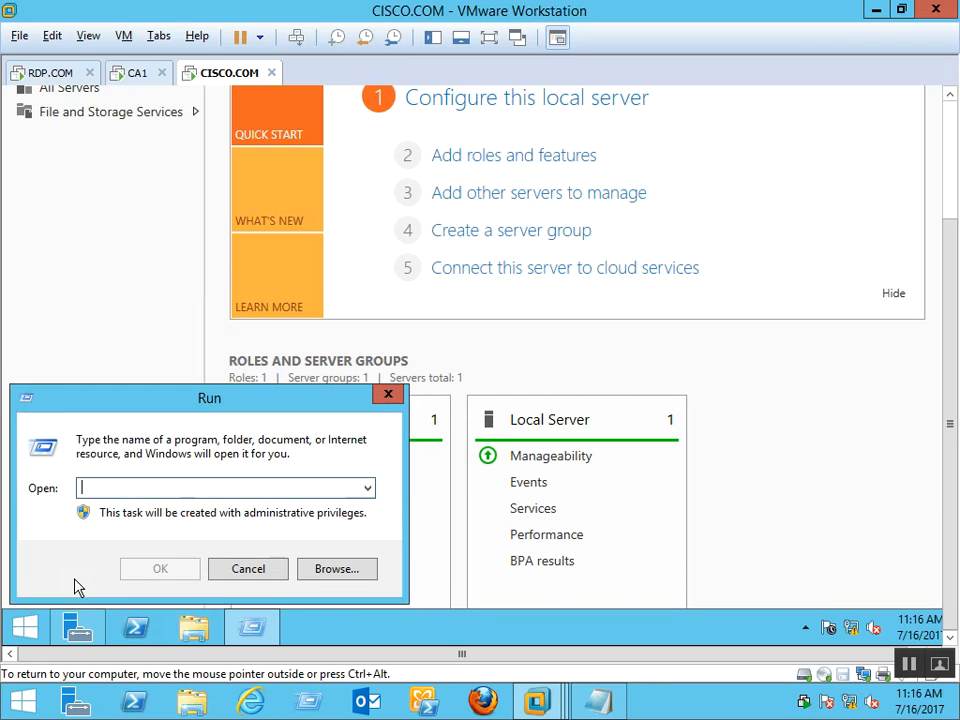
pyautogui.write('ncpa.cpl')
pyautogui.press('Return')
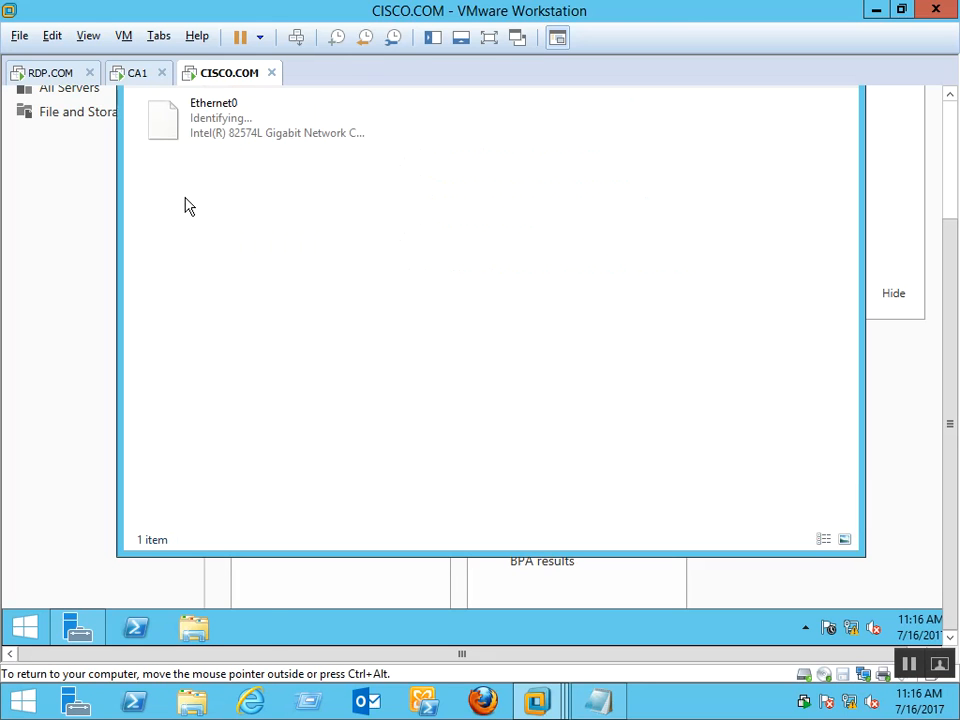
# Check Ethernet0's details showing 169.254.120.28, then open its properties
pyautogui.click(210, 130)
pyautogui.press('Return')
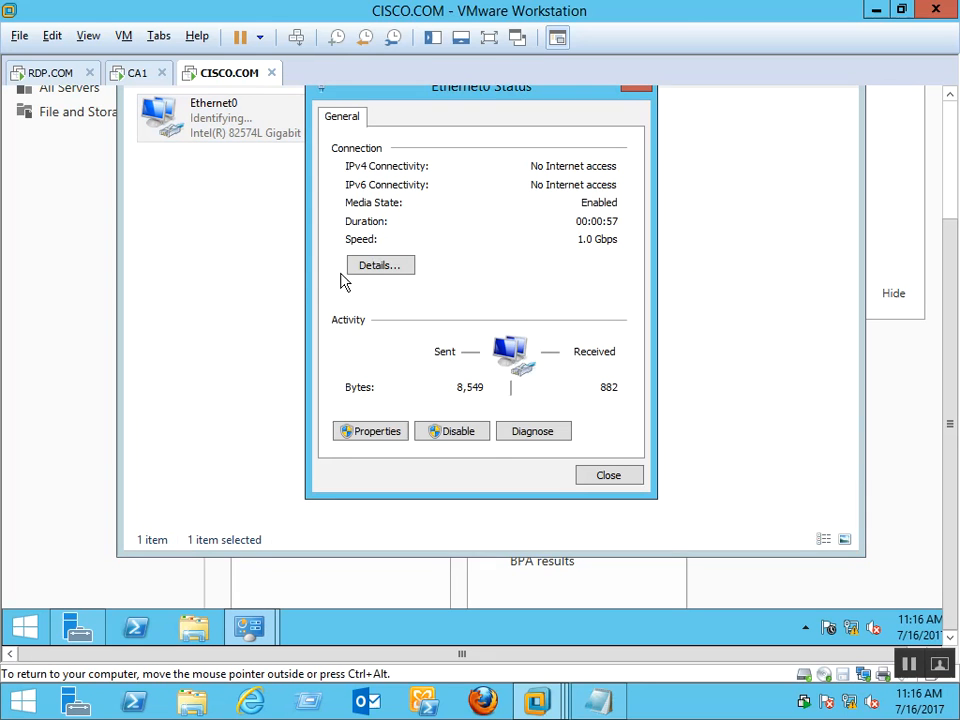
pyautogui.click(356, 262)
pyautogui.click(619, 488)
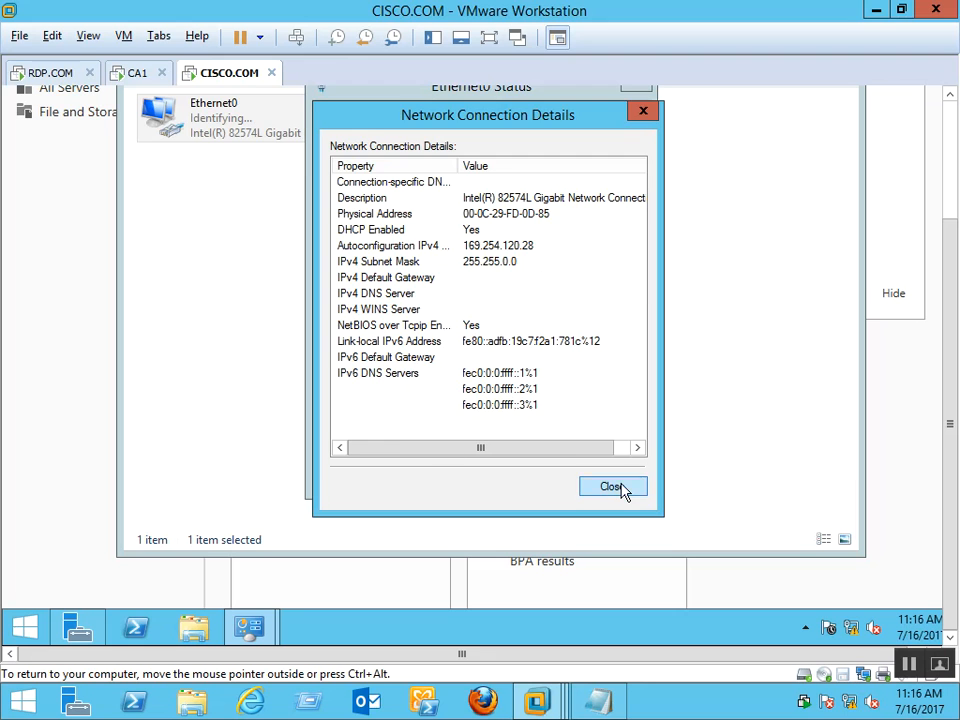
pyautogui.click(374, 432)
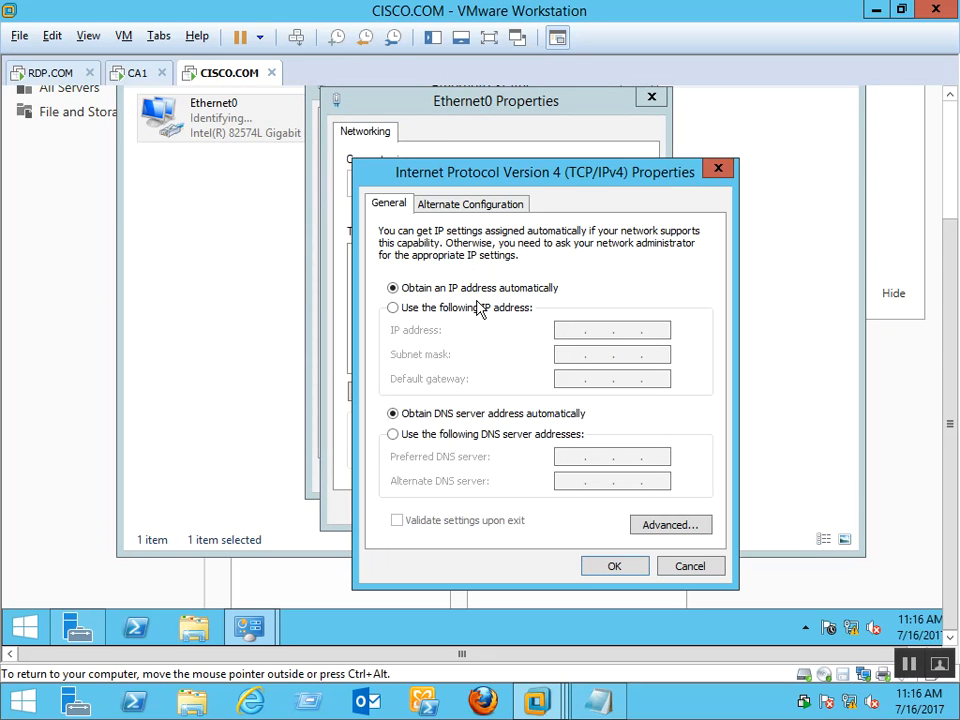
# Enter static IP 192.168.1.201, mask 255.255.255.0 and preferred DNS 192.168.1.201 for Ethernet0
pyautogui.click(515, 308)
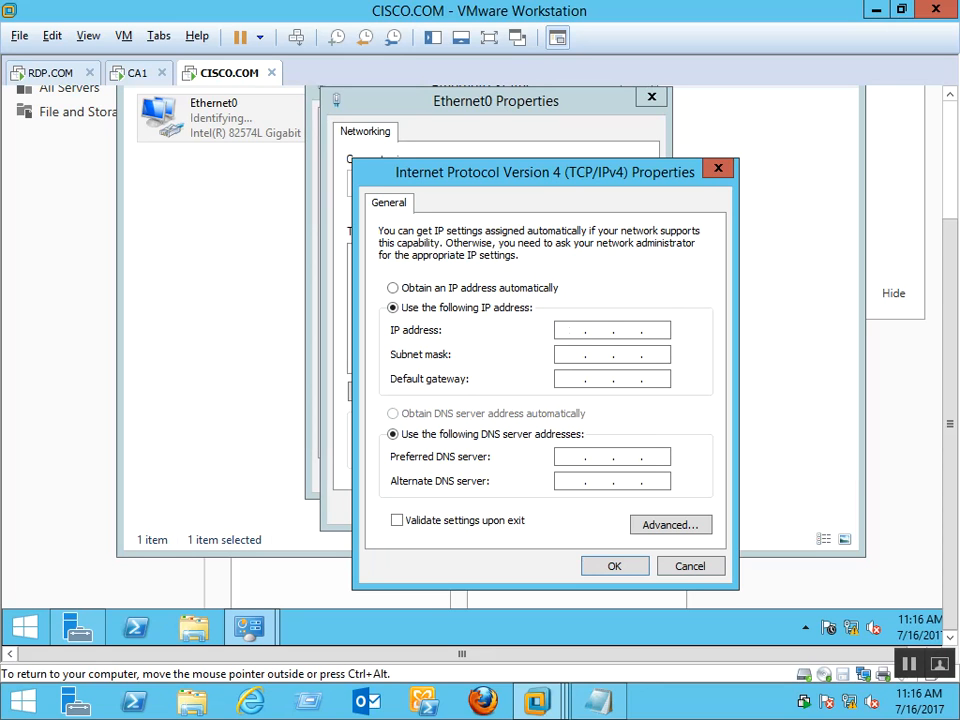
pyautogui.write('. 201')
pyautogui.press('Tab')
pyautogui.press('Tab')
pyautogui.press('Tab')
pyautogui.press('Tab')
pyautogui.write('192 . 168 . 1 . ')
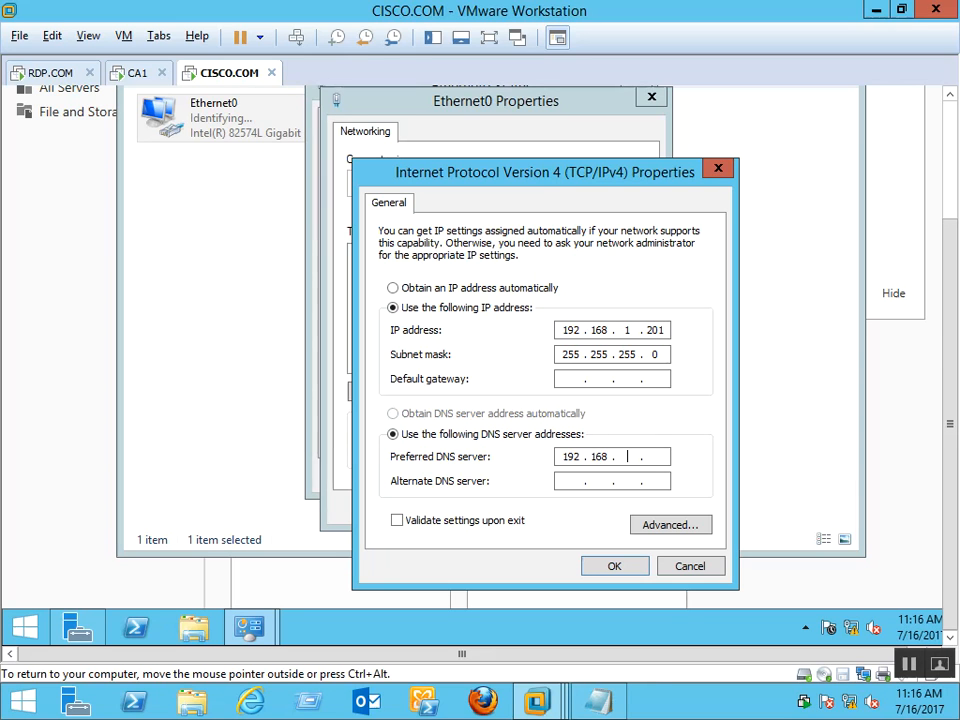
pyautogui.write('201')
pyautogui.press('Tab')
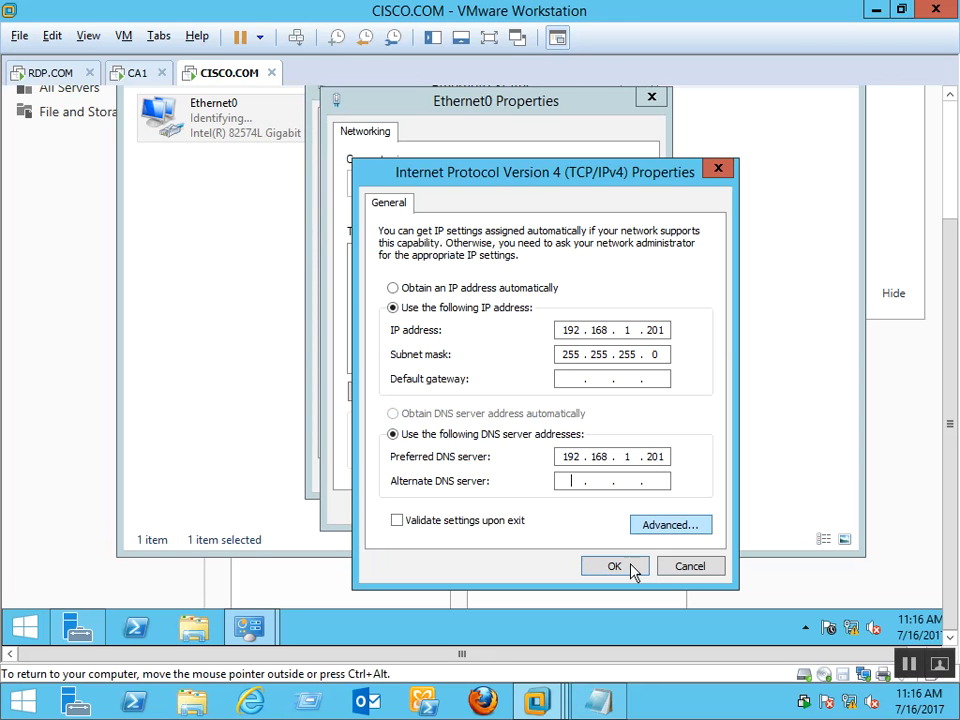
# Apply the IPv4 settings and close the adapter status and Network Connections windows
pyautogui.click(614, 567)
pyautogui.click(548, 506)
pyautogui.click(608, 475)
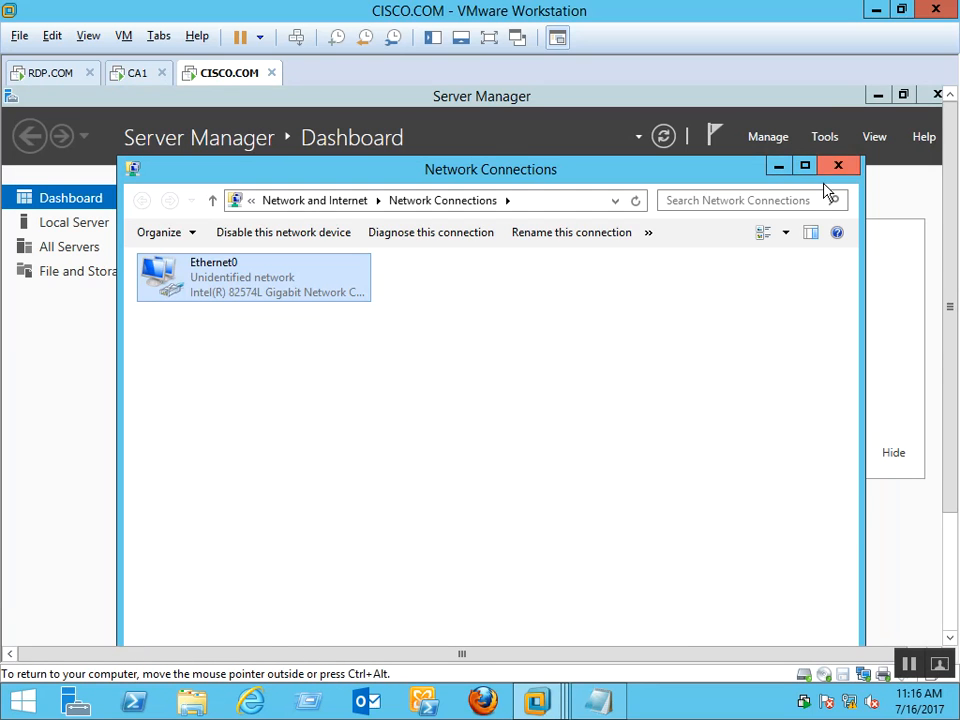
pyautogui.click(838, 166)
# Start the Add Roles and Features wizard with role-based installation on this server
pyautogui.click(524, 316)
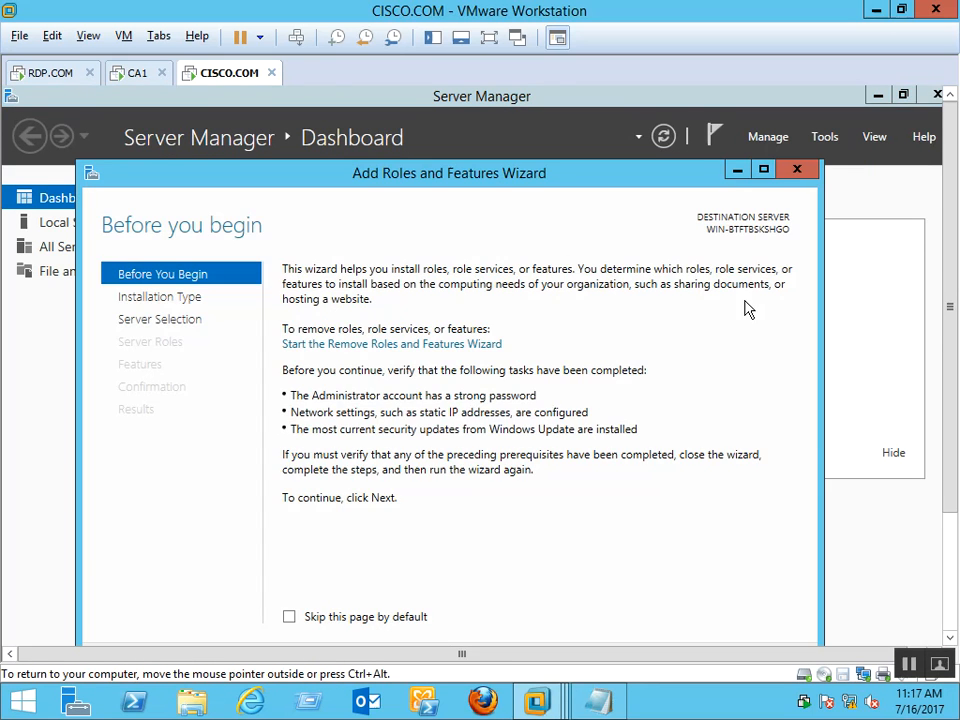
pyautogui.scroll(-2, 949, 268)
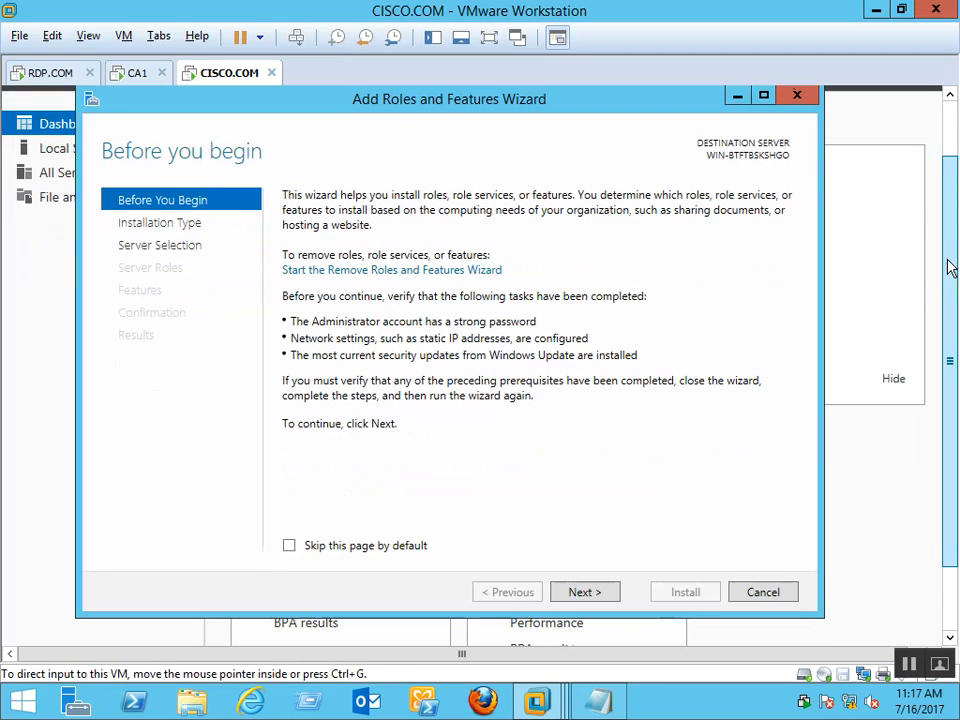
pyautogui.click(585, 585)
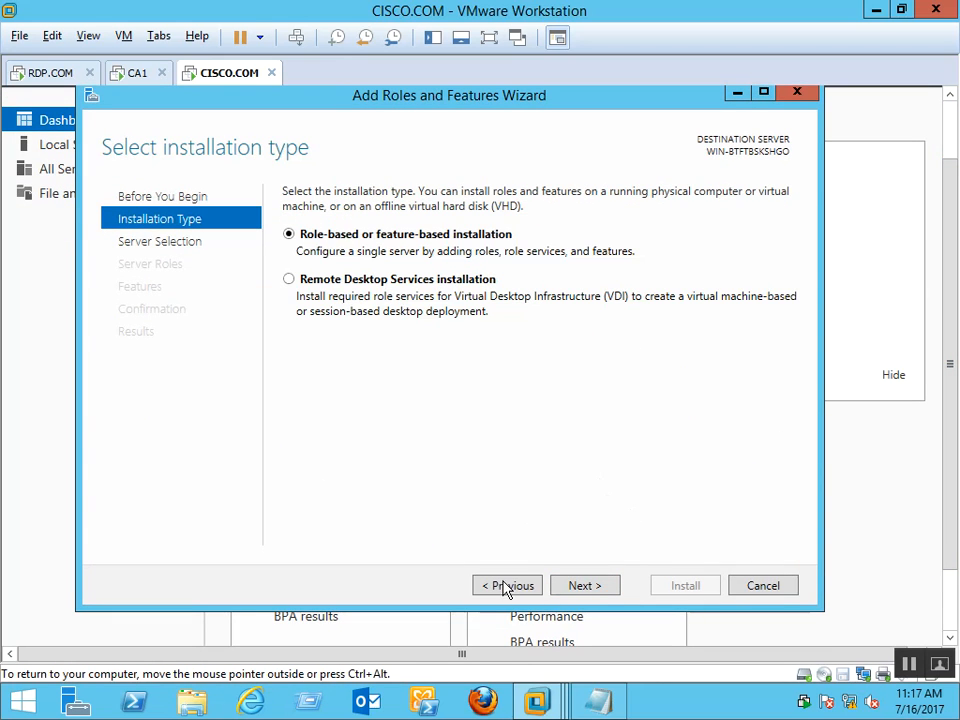
pyautogui.click(584, 586)
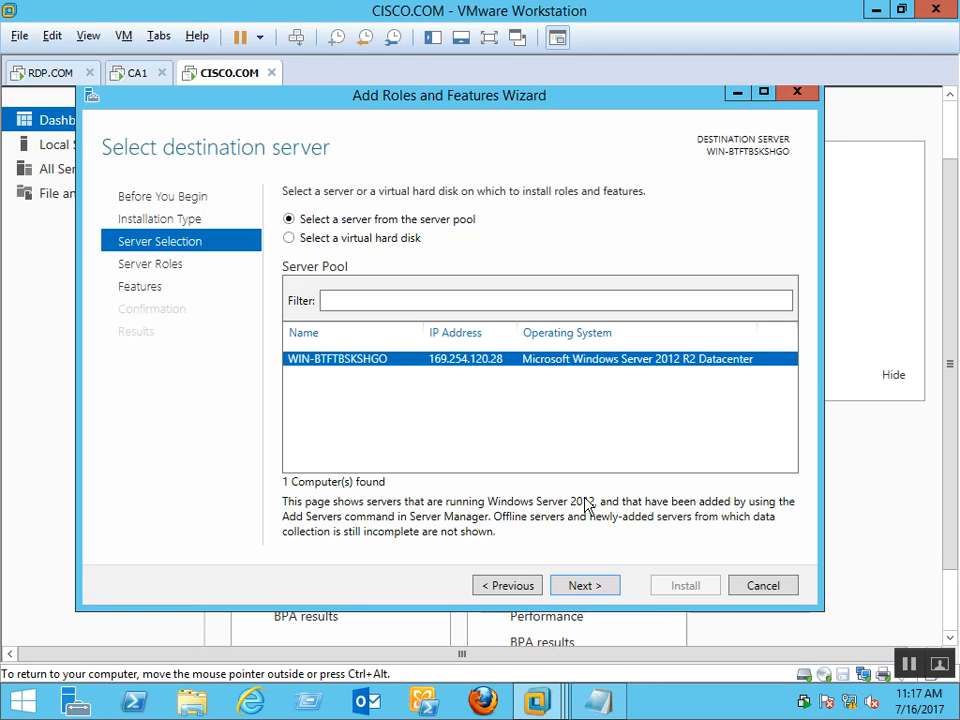
pyautogui.click(600, 590)
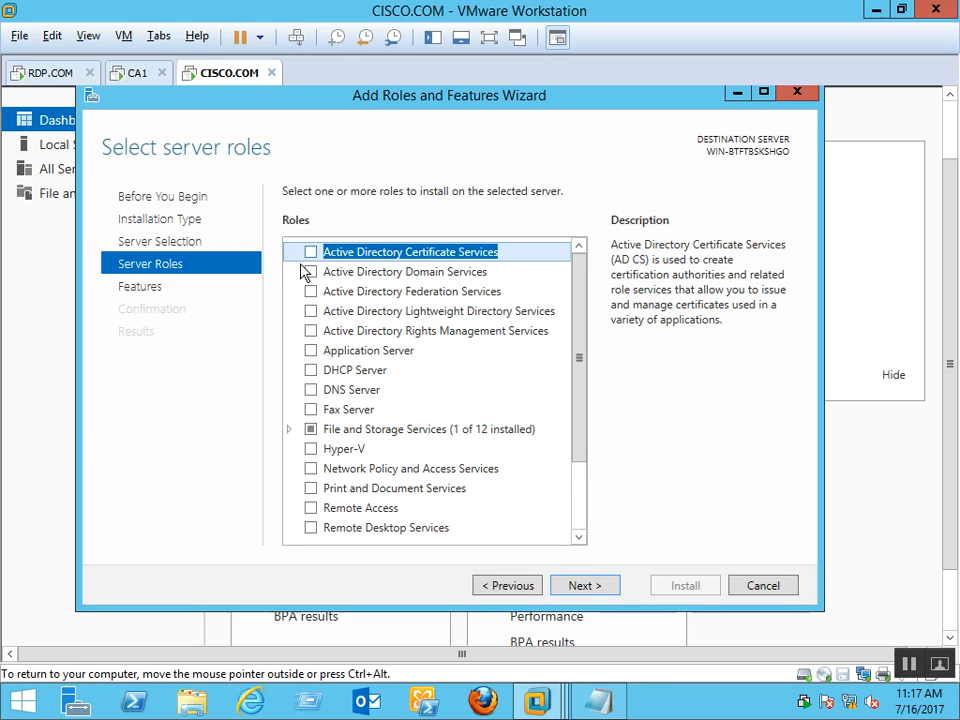
# Select Active Directory Domain Services with its management tools and begin installing it
pyautogui.click(310, 272)
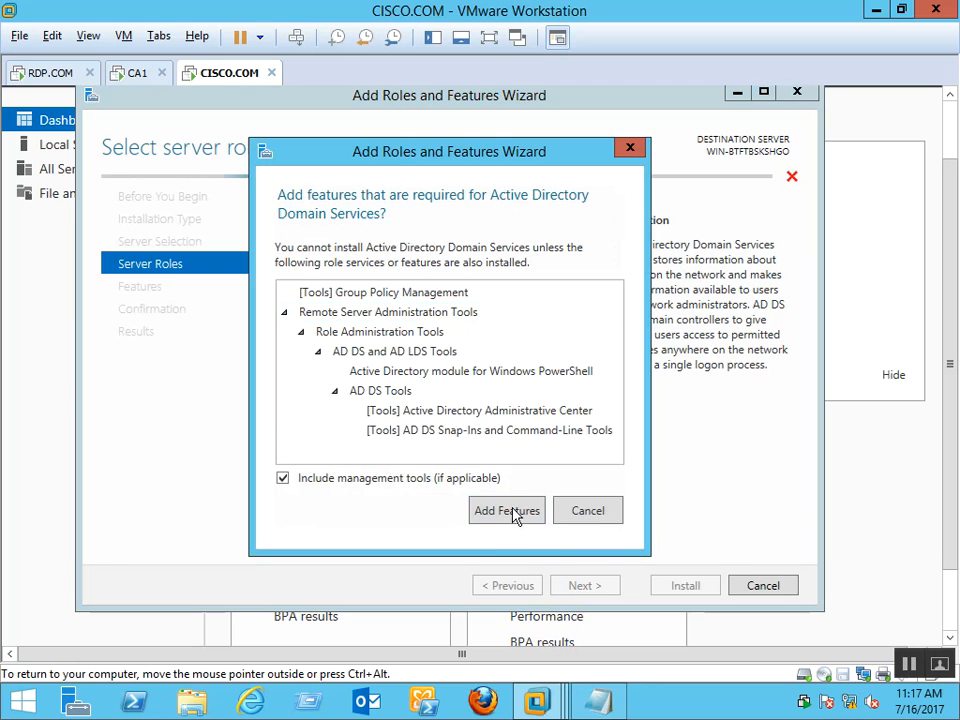
pyautogui.click(510, 511)
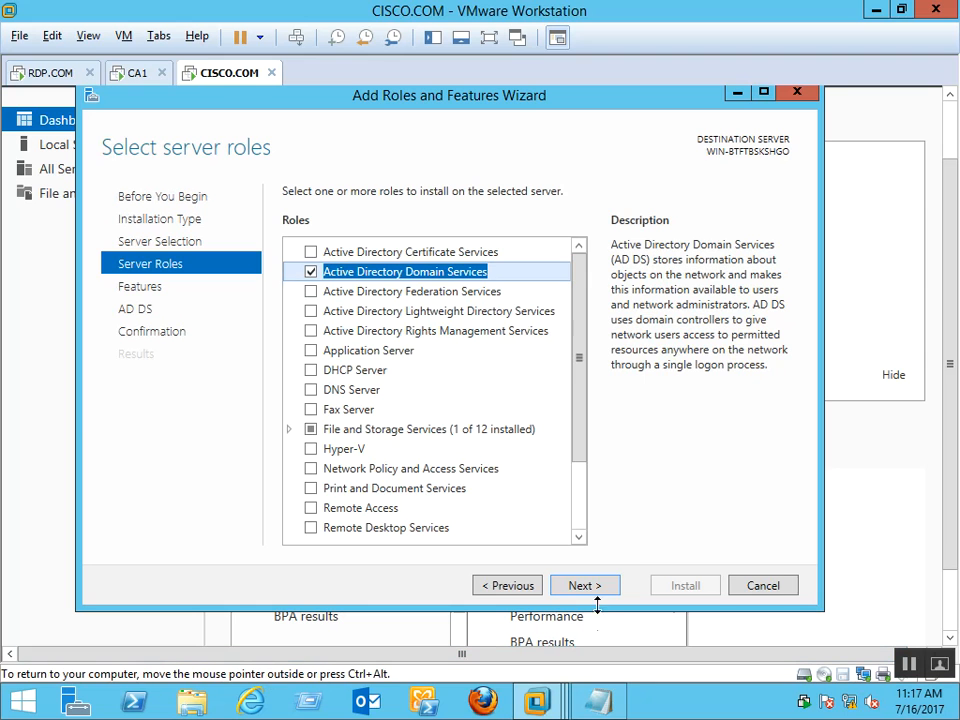
pyautogui.click(582, 580)
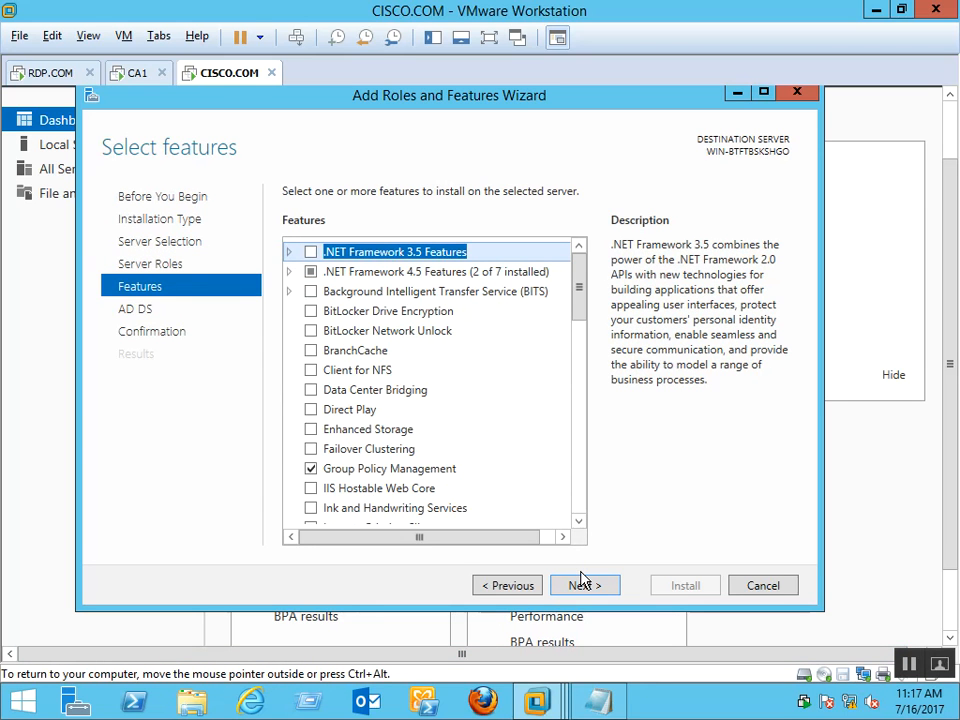
pyautogui.click(580, 588)
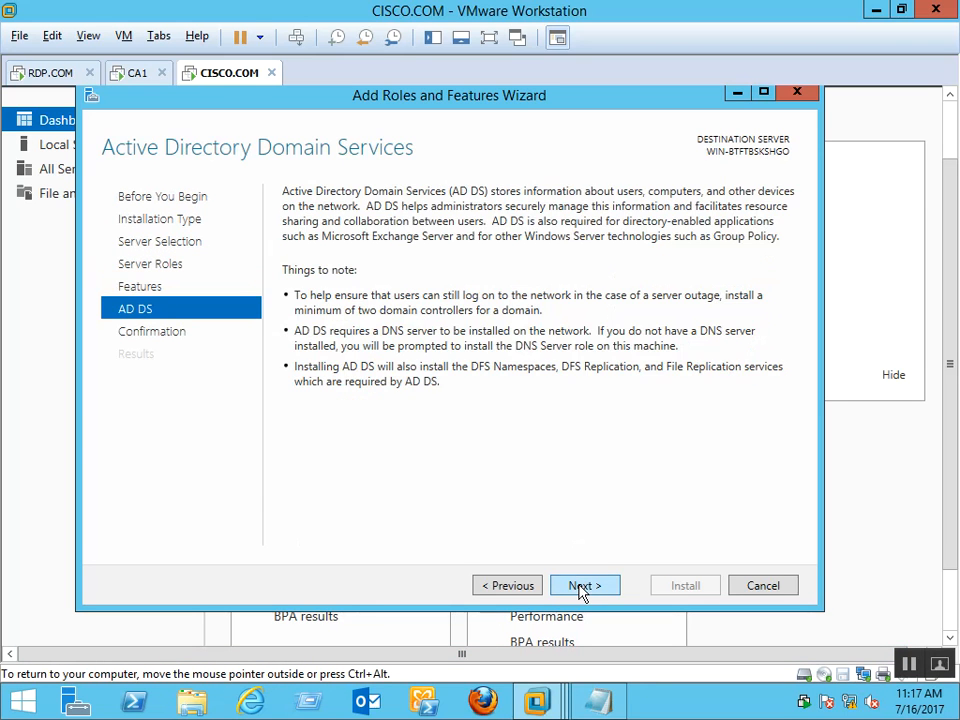
pyautogui.click(580, 590)
pyautogui.click(682, 588)
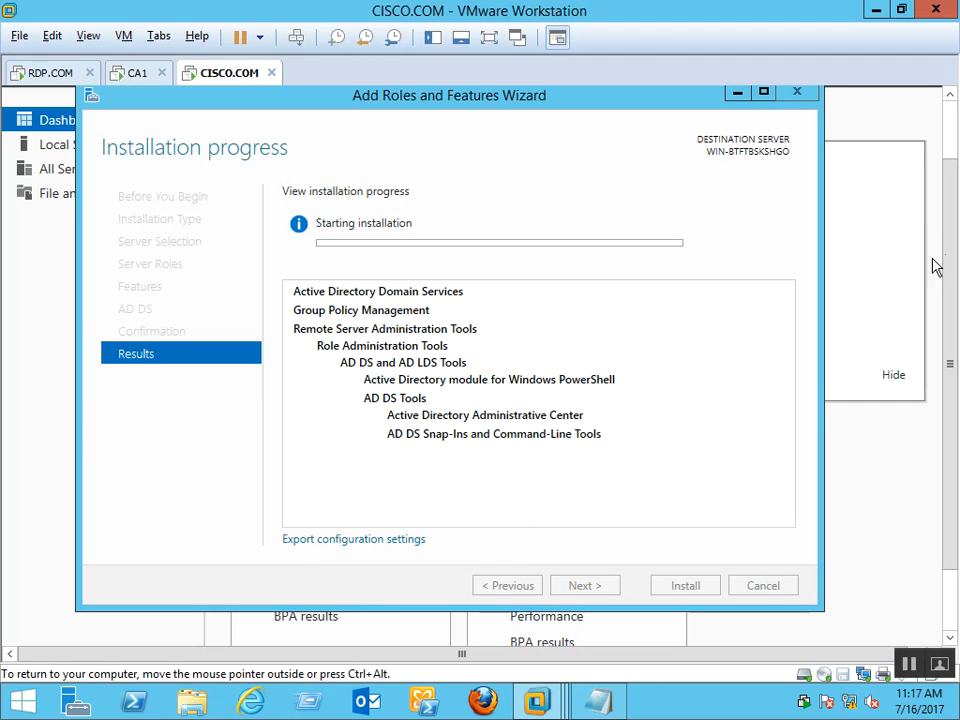
pyautogui.moveTo(948, 286)
pyautogui.mouseDown()
pyautogui.moveTo(957, 206)
pyautogui.moveTo(956, 313)
pyautogui.moveTo(958, 262)
pyautogui.moveTo(958, 300)
pyautogui.mouseUp()
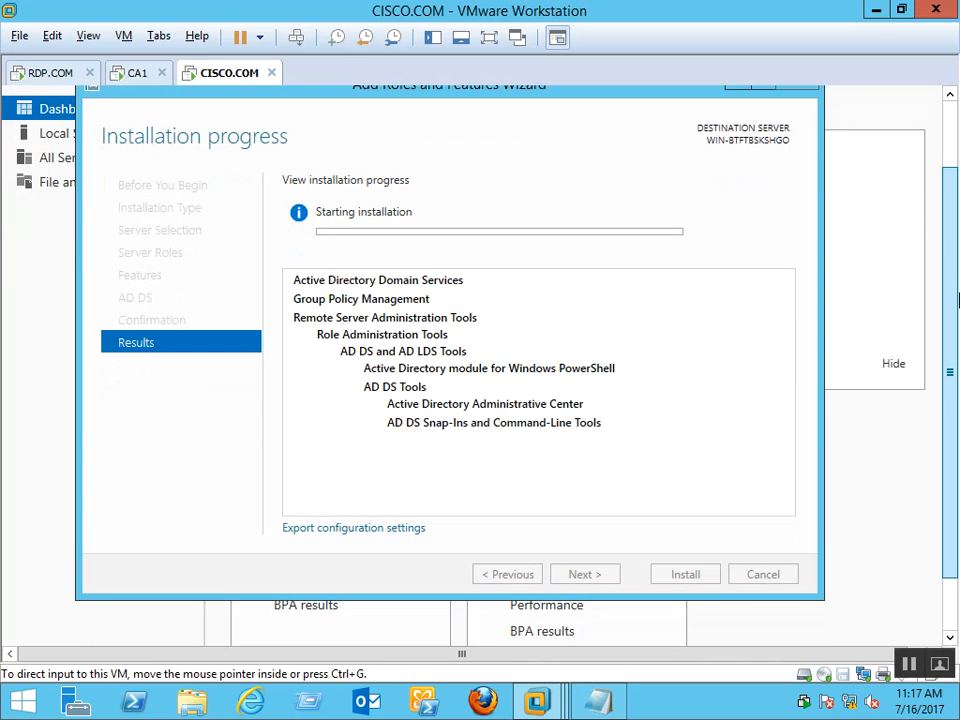
pyautogui.click(952, 129)
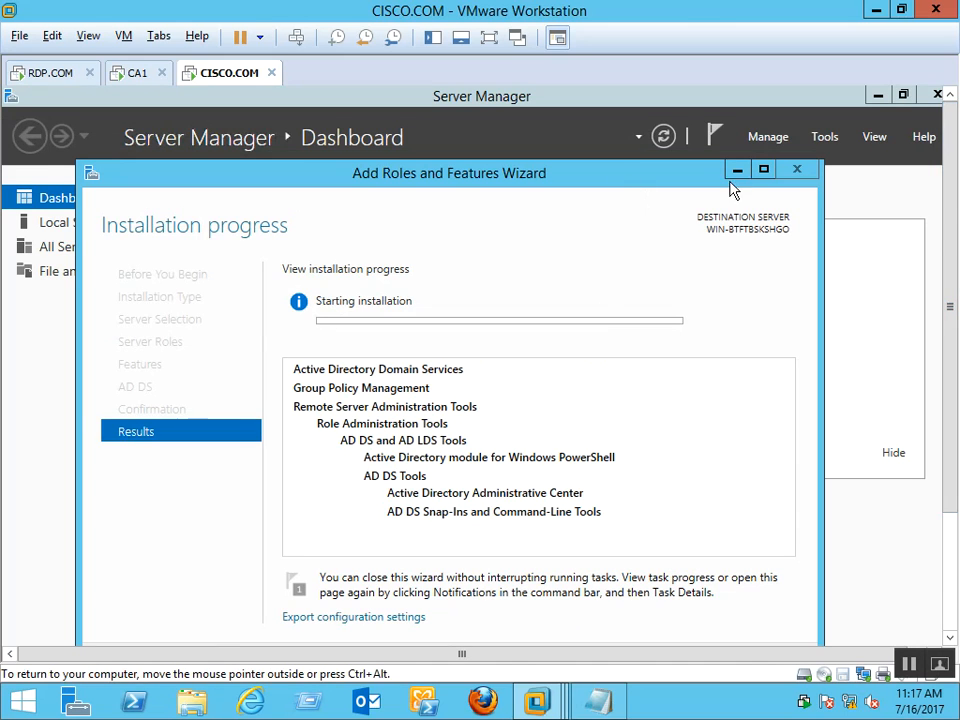
pyautogui.moveTo(949, 221)
pyautogui.mouseDown()
pyautogui.moveTo(952, 291)
pyautogui.moveTo(952, 231)
pyautogui.mouseUp()
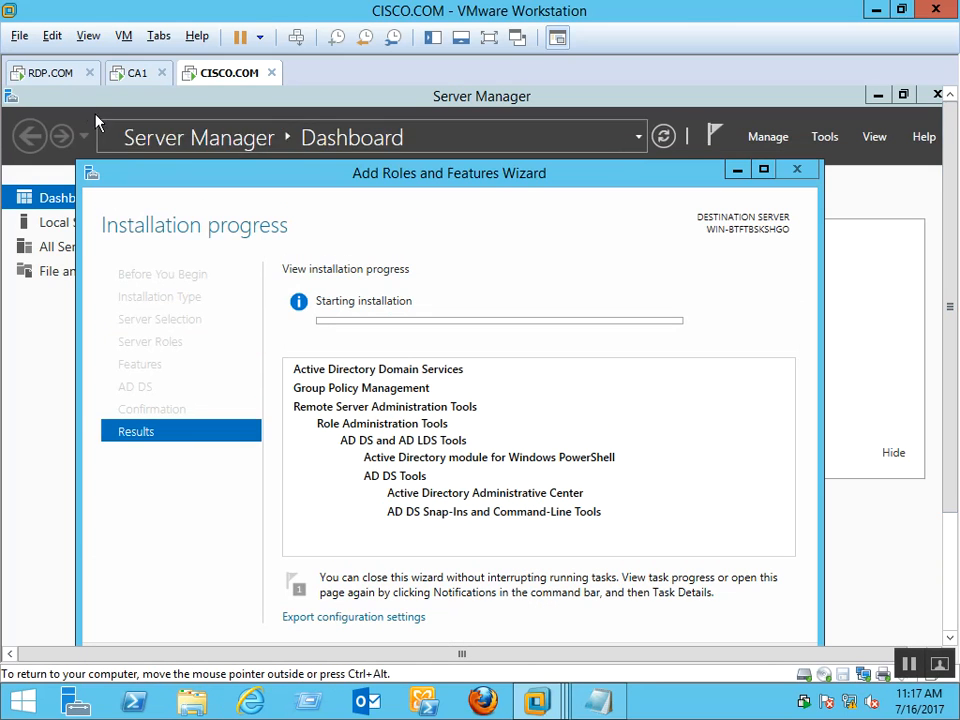
# Switch to the RDP.COM virtual machine and bring Server Manager forward
pyautogui.click(45, 78)
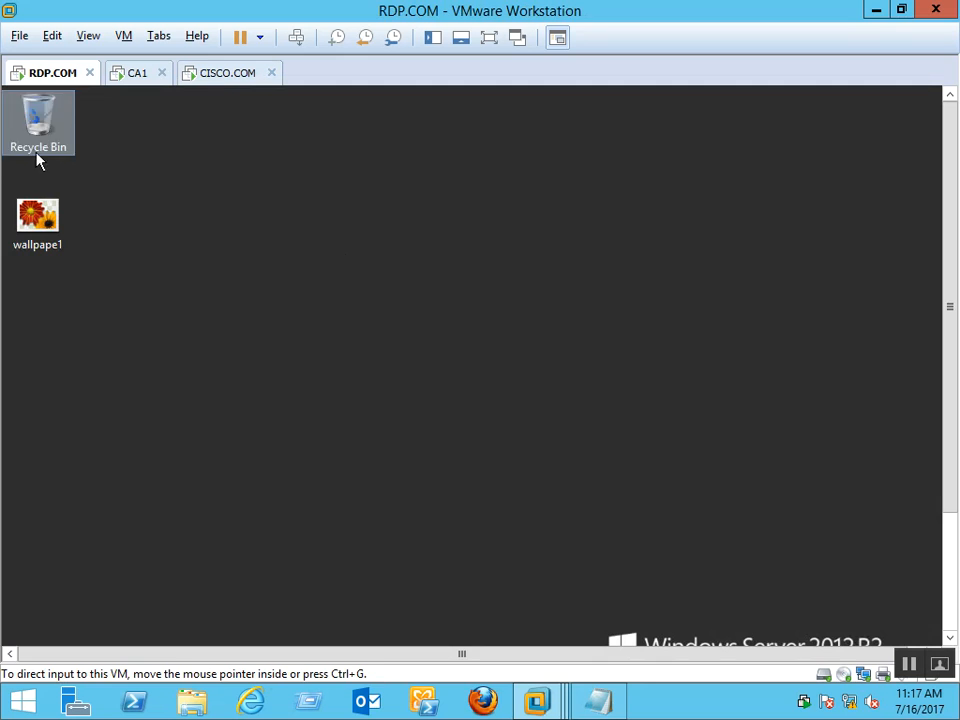
pyautogui.scroll(-3, 952, 398)
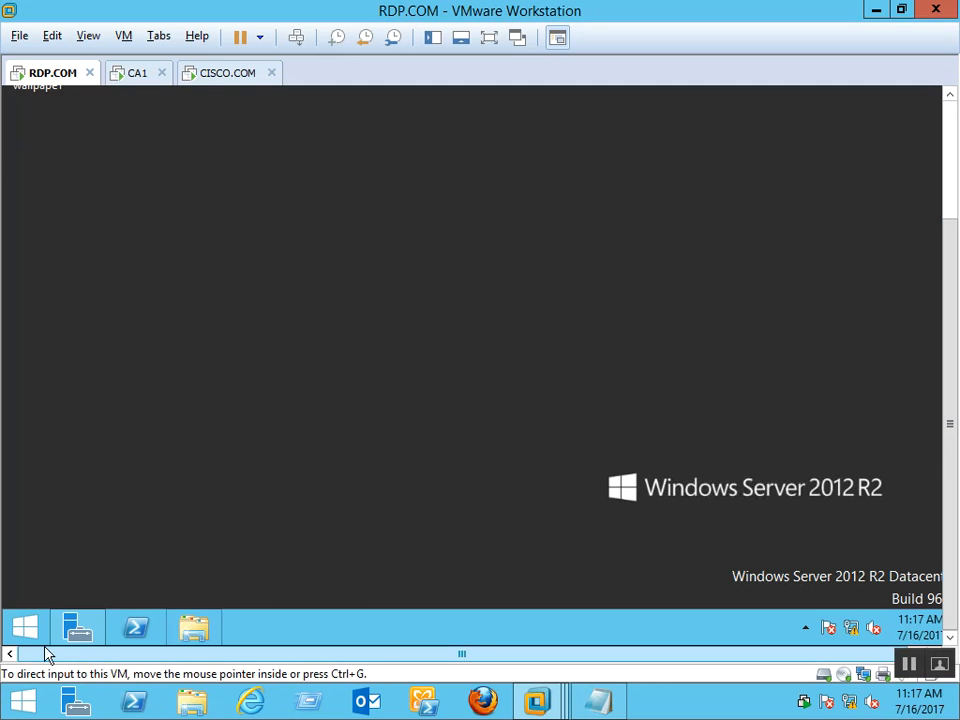
pyautogui.click(77, 627)
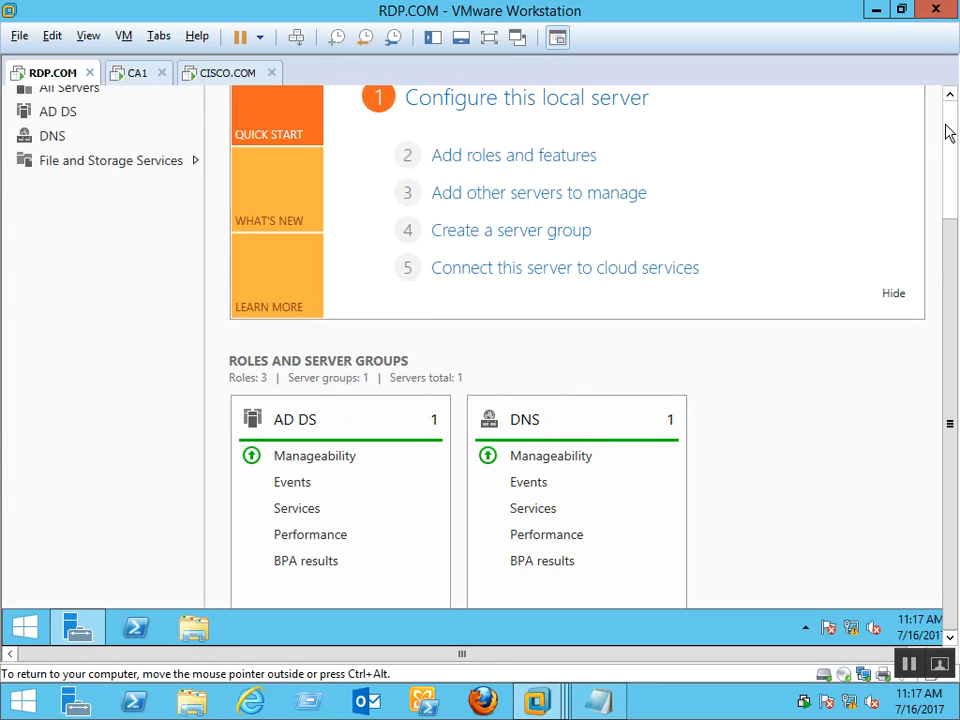
pyautogui.click(948, 126)
# In Active Directory Users and Computers, view the Users container of rdp.com
pyautogui.click(826, 140)
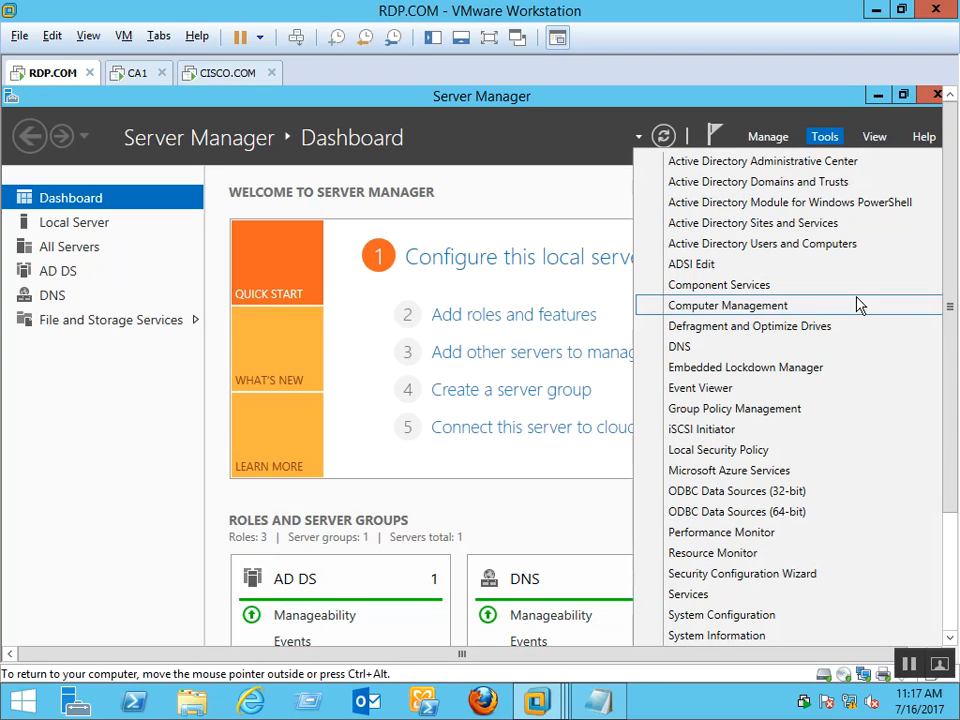
pyautogui.click(745, 245)
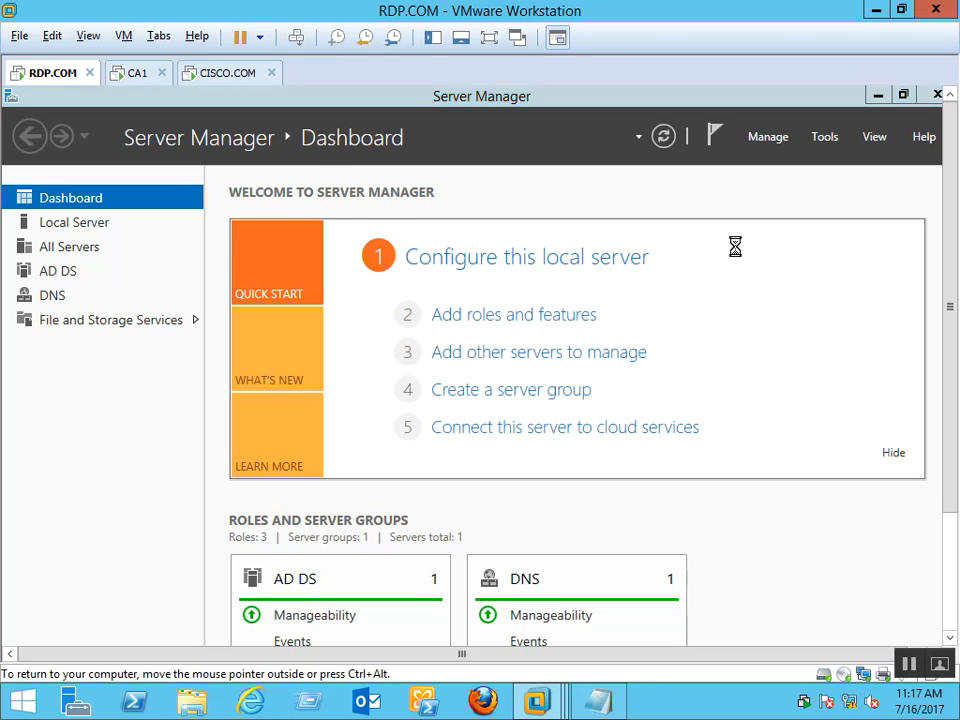
pyautogui.click(510, 313)
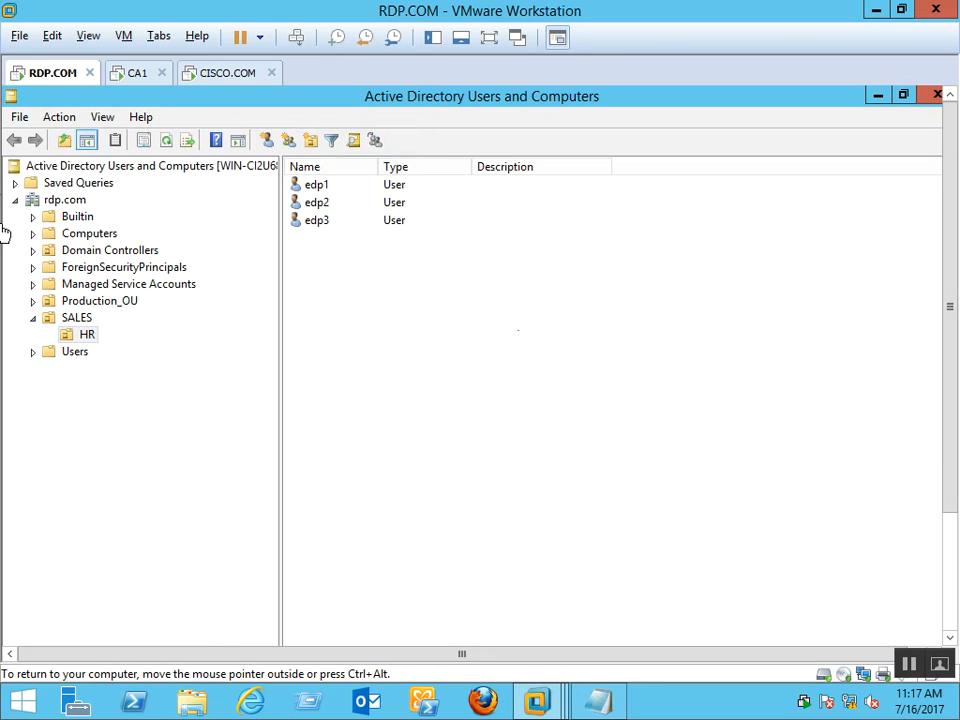
pyautogui.click(52, 201)
pyautogui.click(77, 353)
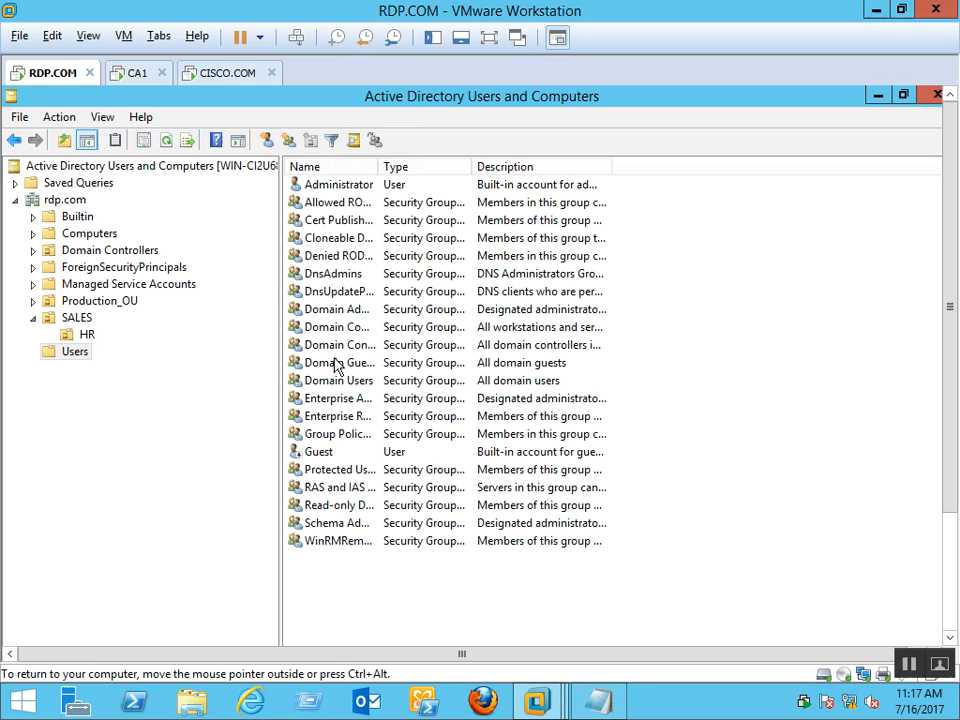
# Close Active Directory Users and Computers and launch DNS Manager from Tools
pyautogui.click(937, 97)
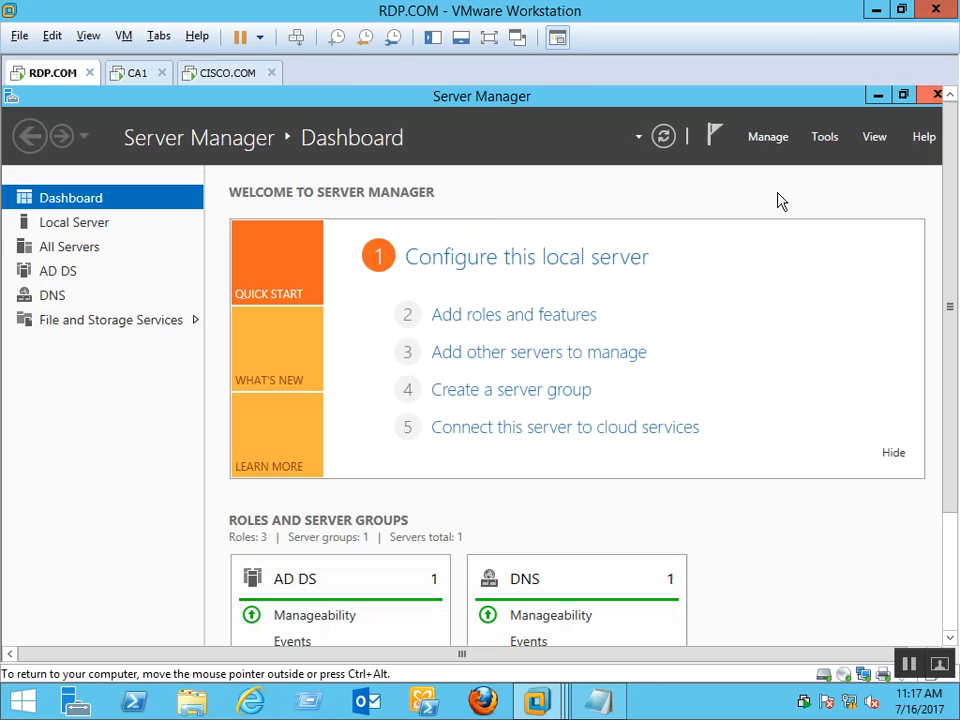
pyautogui.moveTo(946, 178)
pyautogui.mouseDown()
pyautogui.moveTo(953, 303)
pyautogui.moveTo(955, 172)
pyautogui.mouseUp()
pyautogui.click(825, 137)
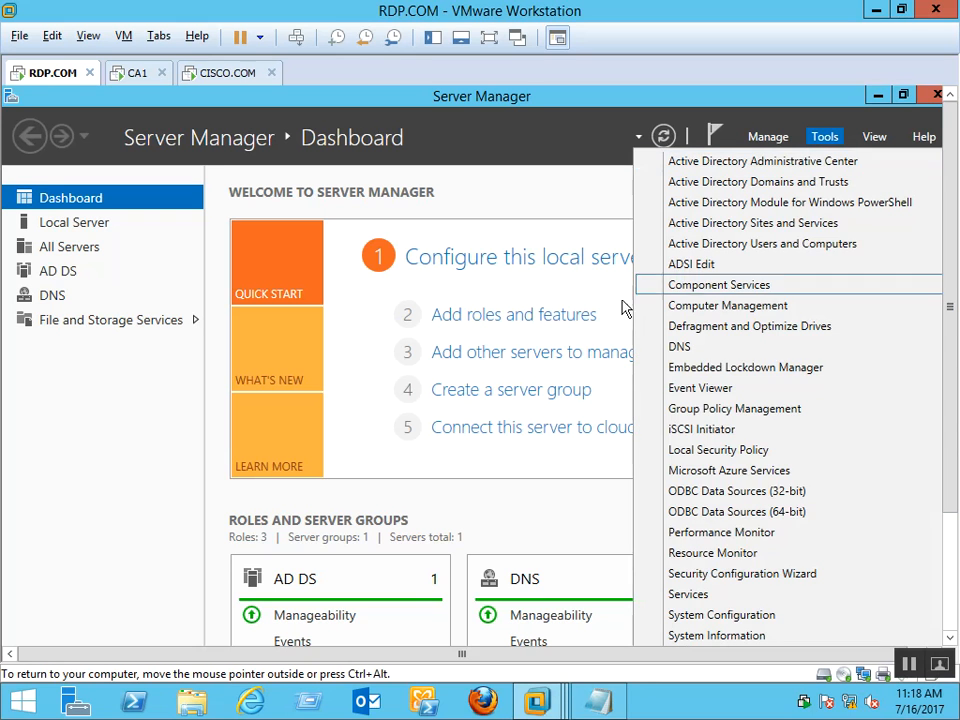
pyautogui.click(704, 352)
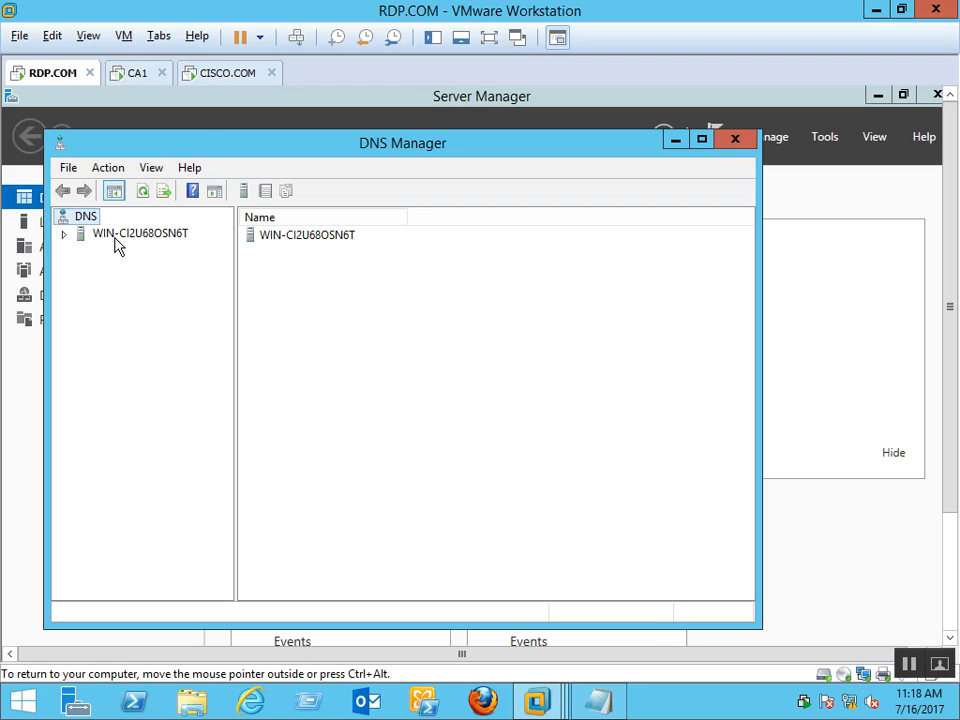
pyautogui.doubleClick(115, 238)
pyautogui.doubleClick(152, 270)
pyautogui.doubleClick(160, 301)
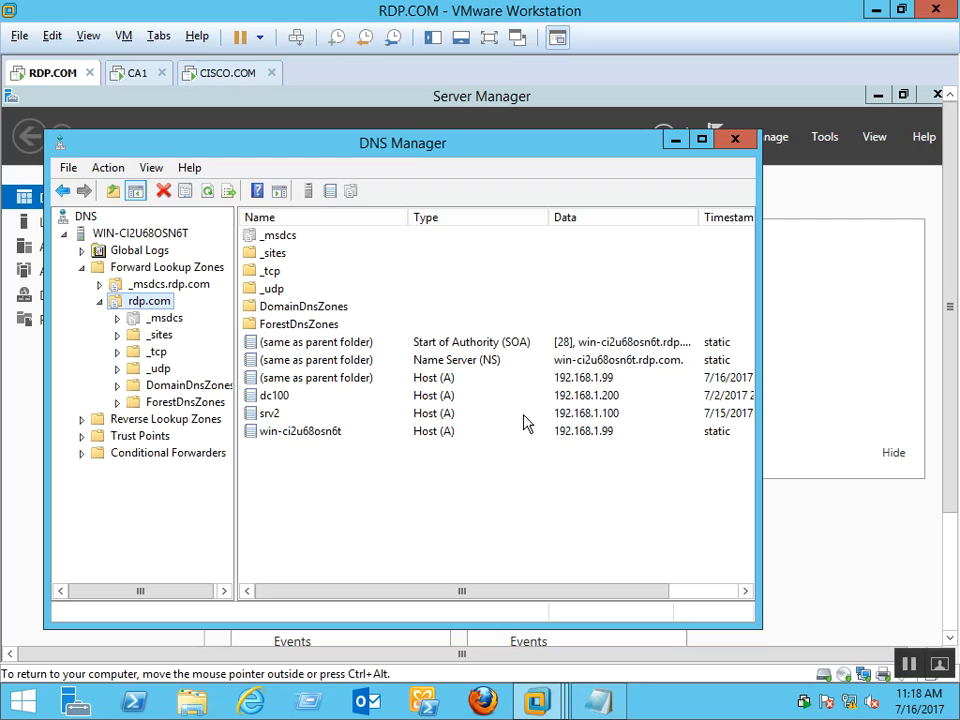
pyautogui.click(560, 416)
pyautogui.click(564, 435)
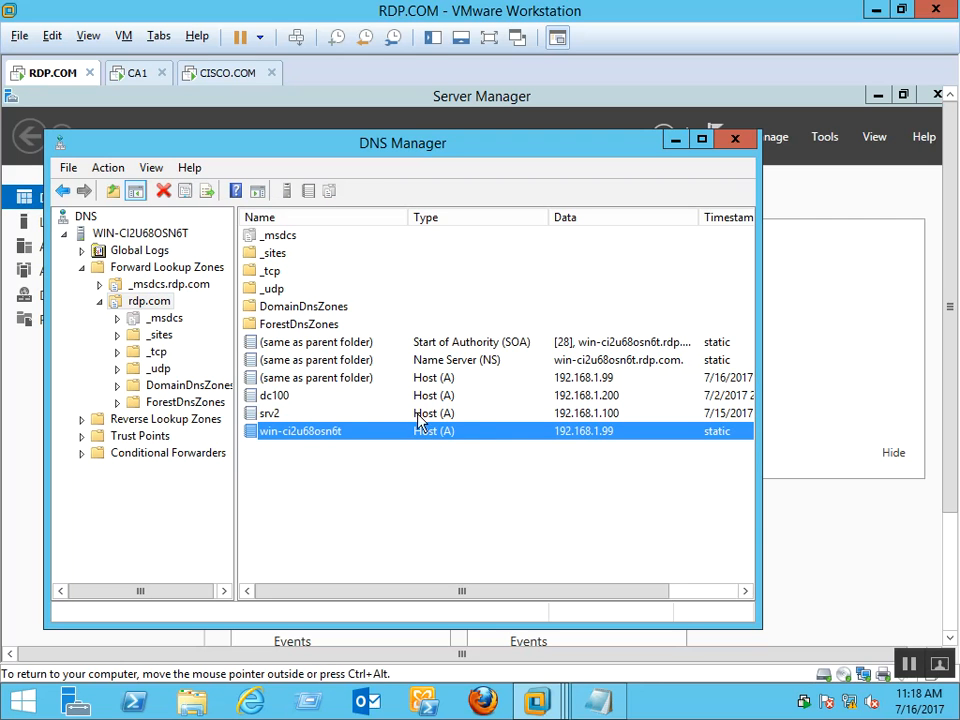
pyautogui.click(296, 416)
pyautogui.rightClick(297, 418)
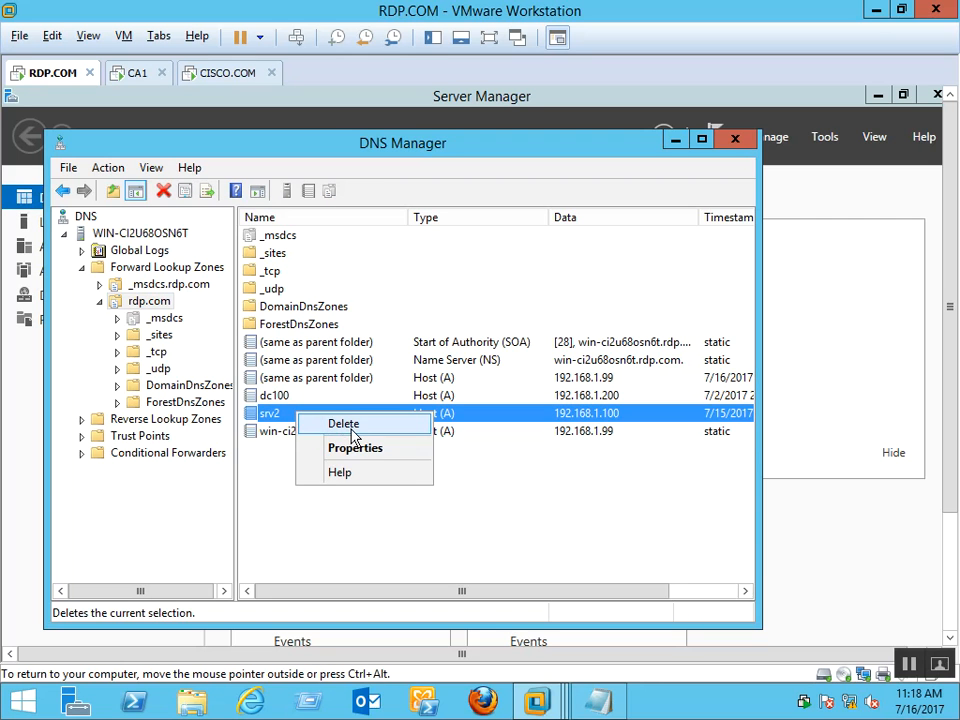
pyautogui.click(345, 424)
pyautogui.click(622, 508)
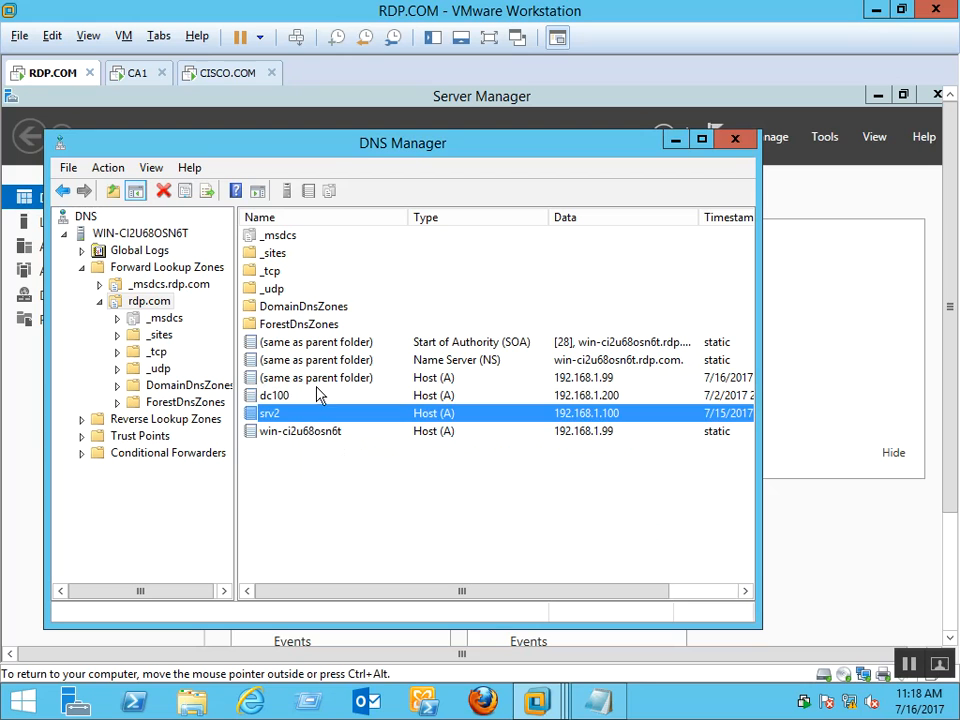
pyautogui.click(296, 398)
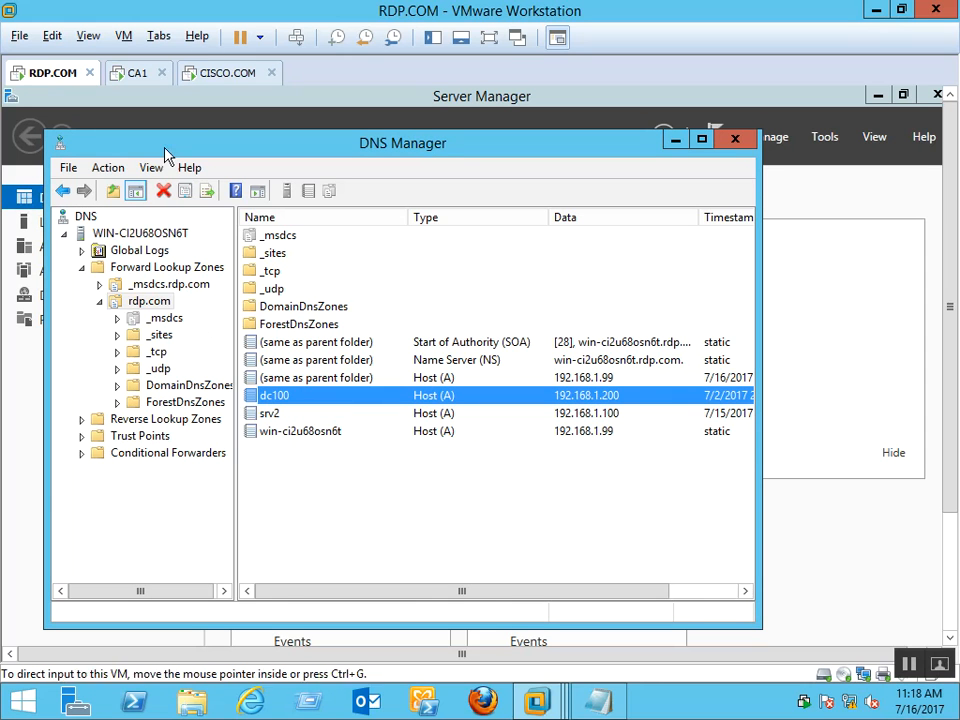
pyautogui.click(437, 503)
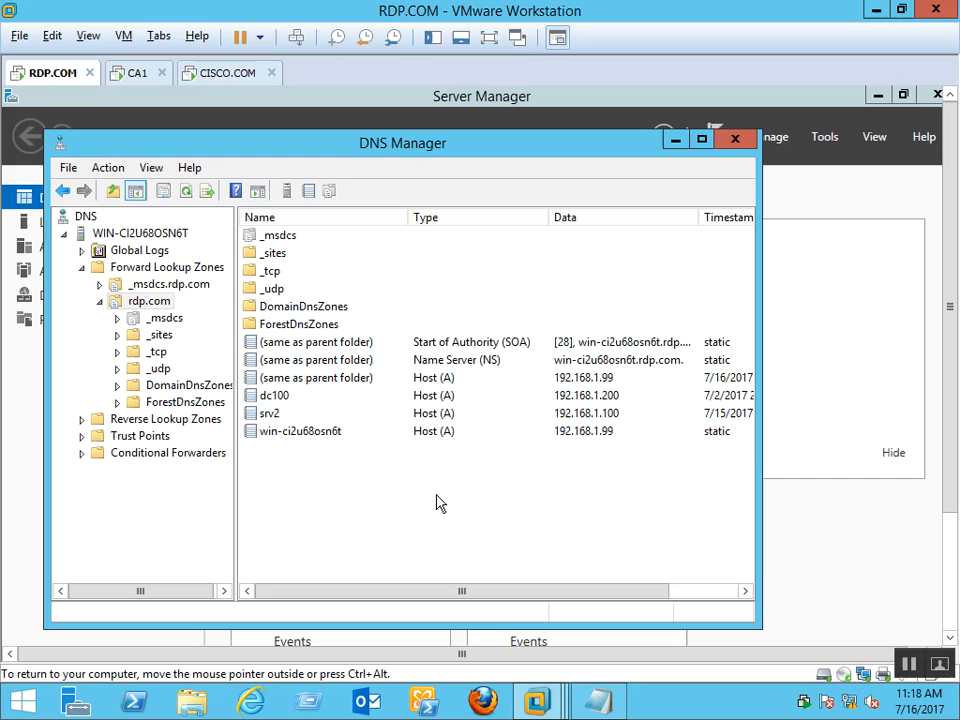
pyautogui.click(602, 397)
pyautogui.click(619, 418)
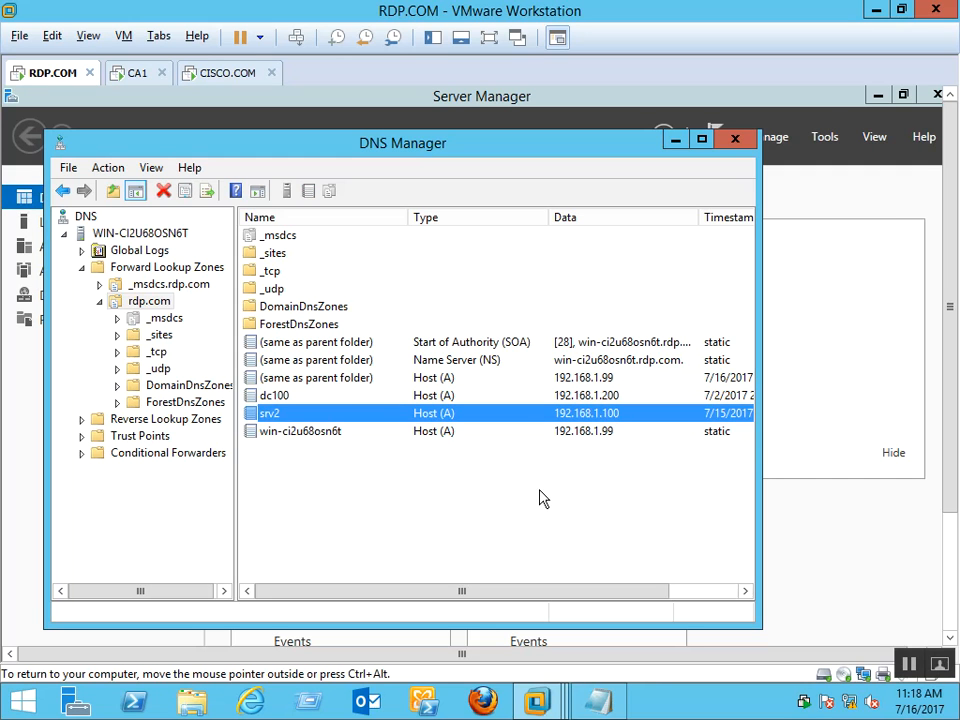
# Create an AD-integrated IPv4 reverse zone for network 192.168.1 and open 1.168.192.in-addr.arpa
pyautogui.click(181, 421)
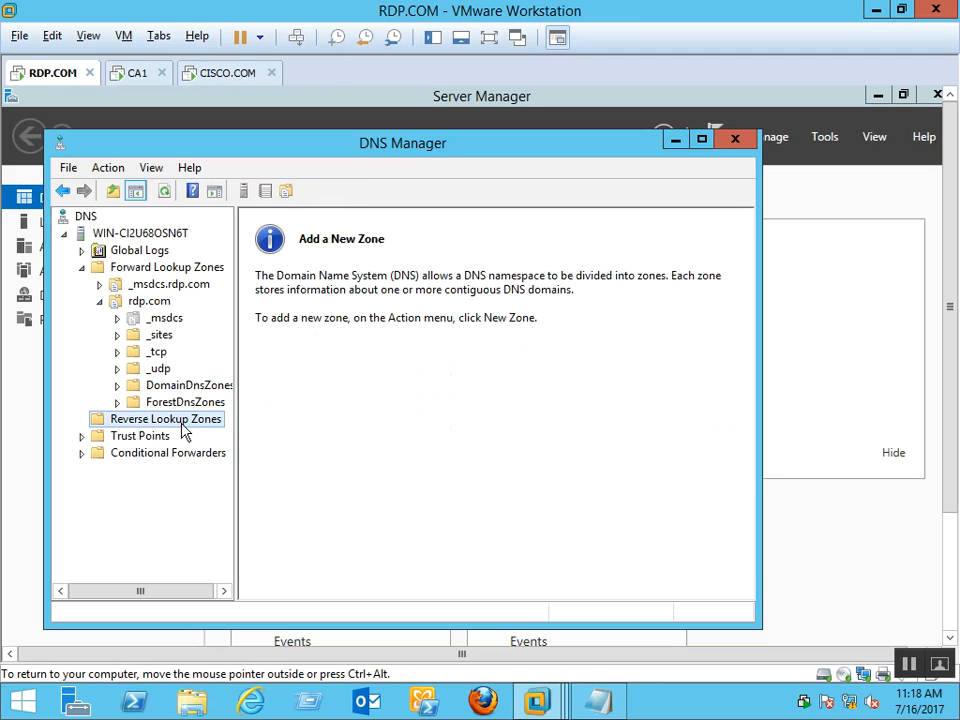
pyautogui.rightClick(183, 428)
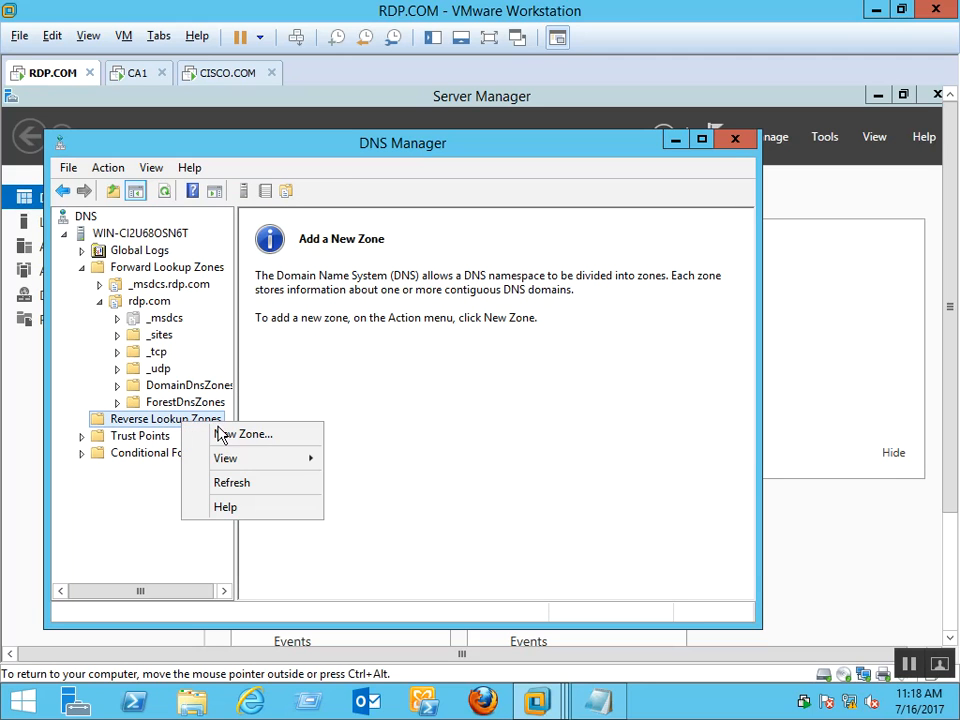
pyautogui.click(266, 443)
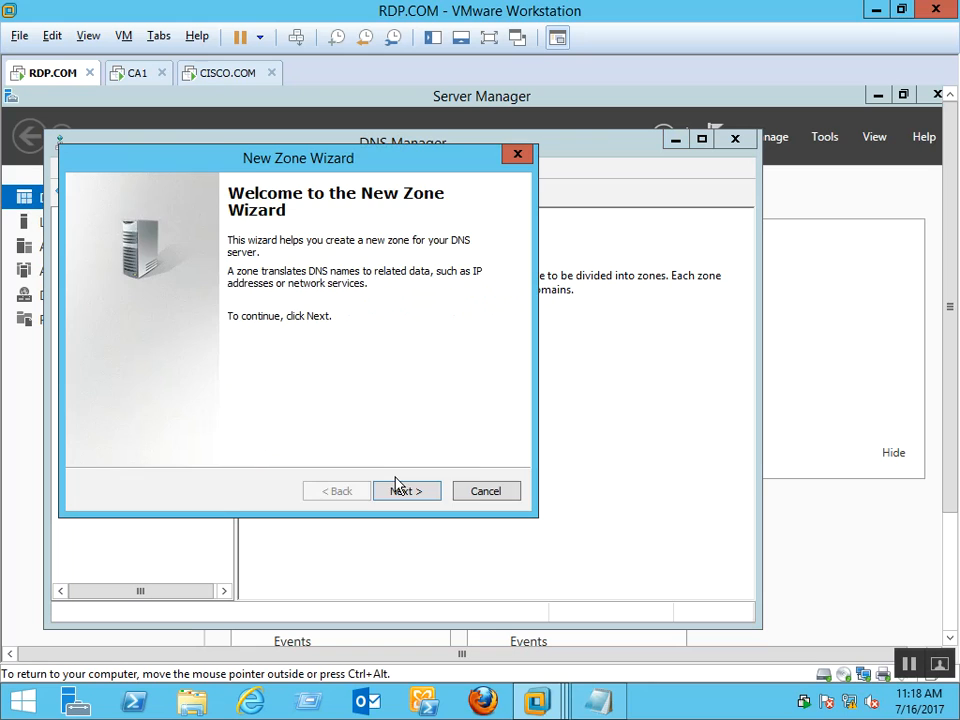
pyautogui.click(395, 492)
pyautogui.click(395, 492)
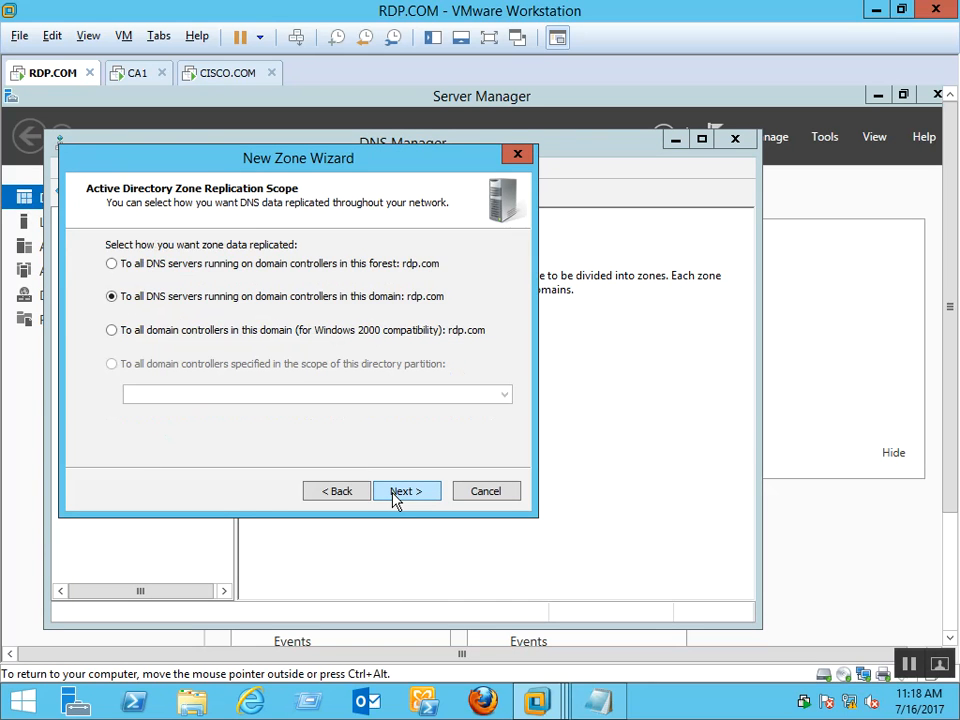
pyautogui.click(394, 492)
pyautogui.click(394, 492)
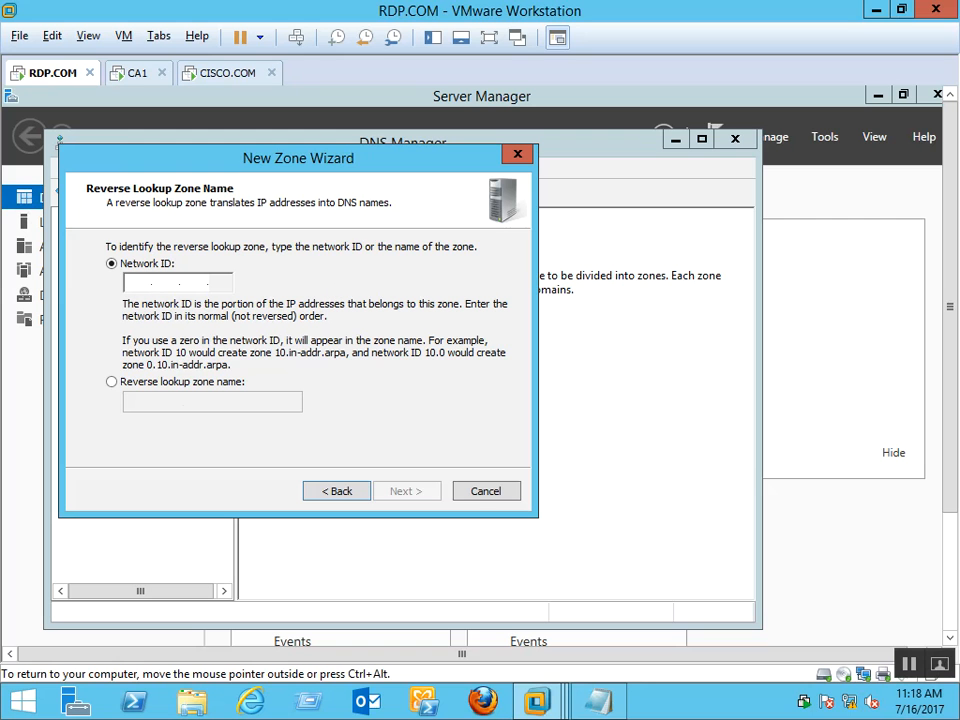
pyautogui.write('192.168.1')
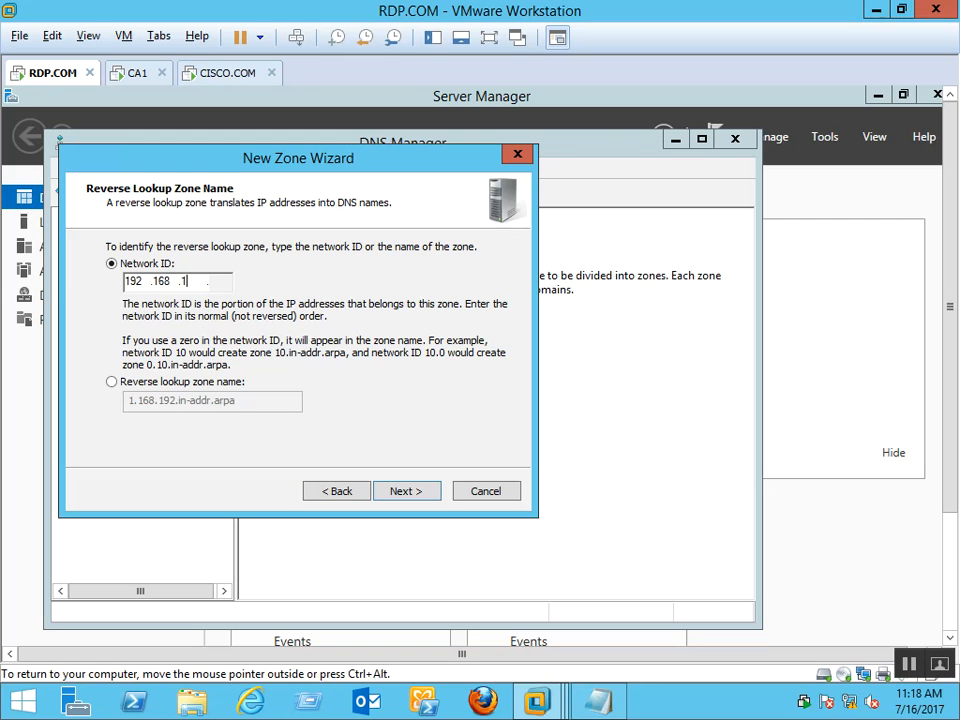
pyautogui.press('Return')
pyautogui.press('Return')
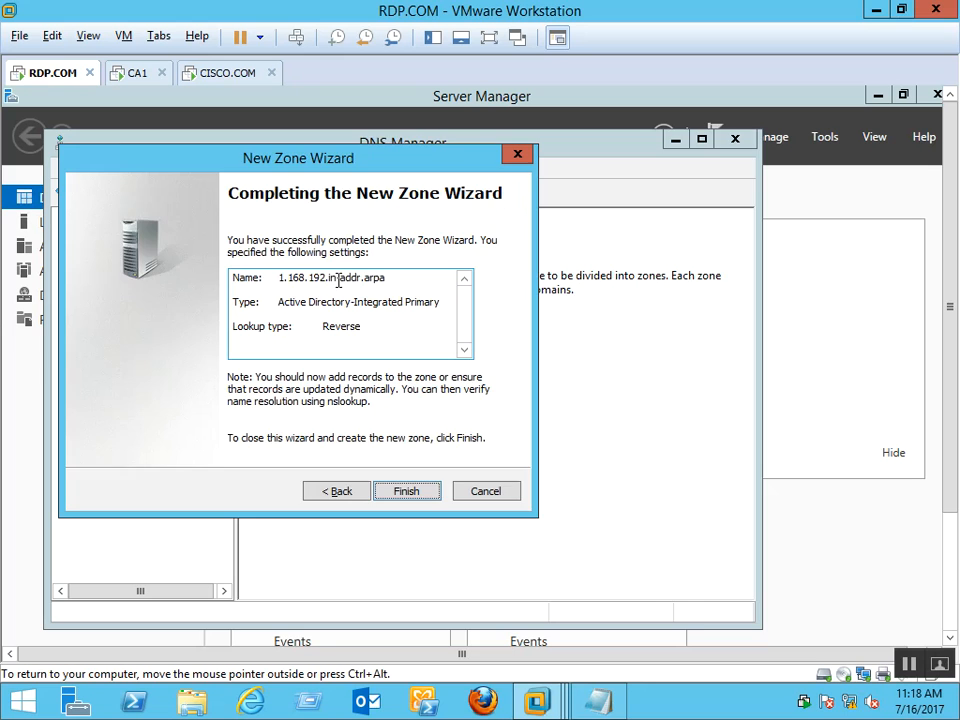
pyautogui.press('Return')
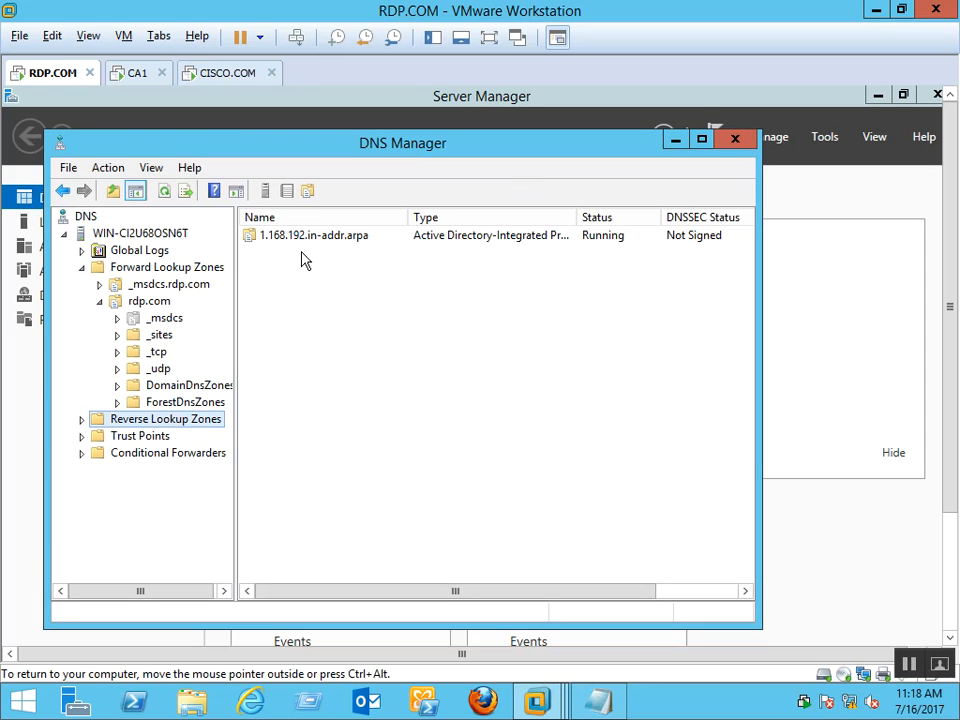
pyautogui.doubleClick(322, 236)
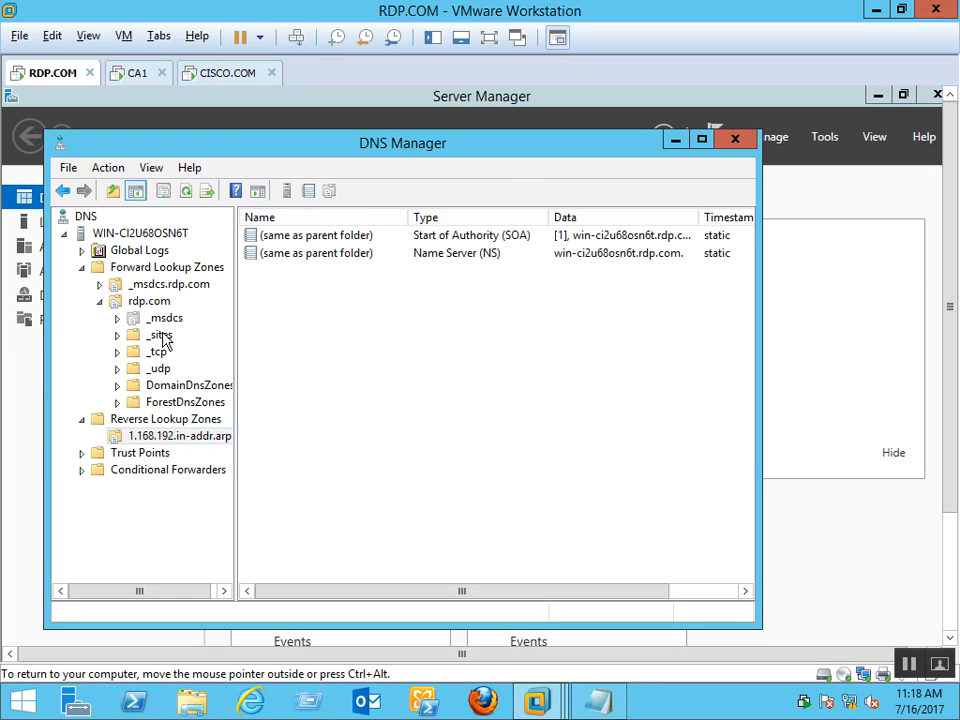
# Enable the associated PTR record update on the win-ci2u68osn6t and srv2 host records
pyautogui.click(140, 302)
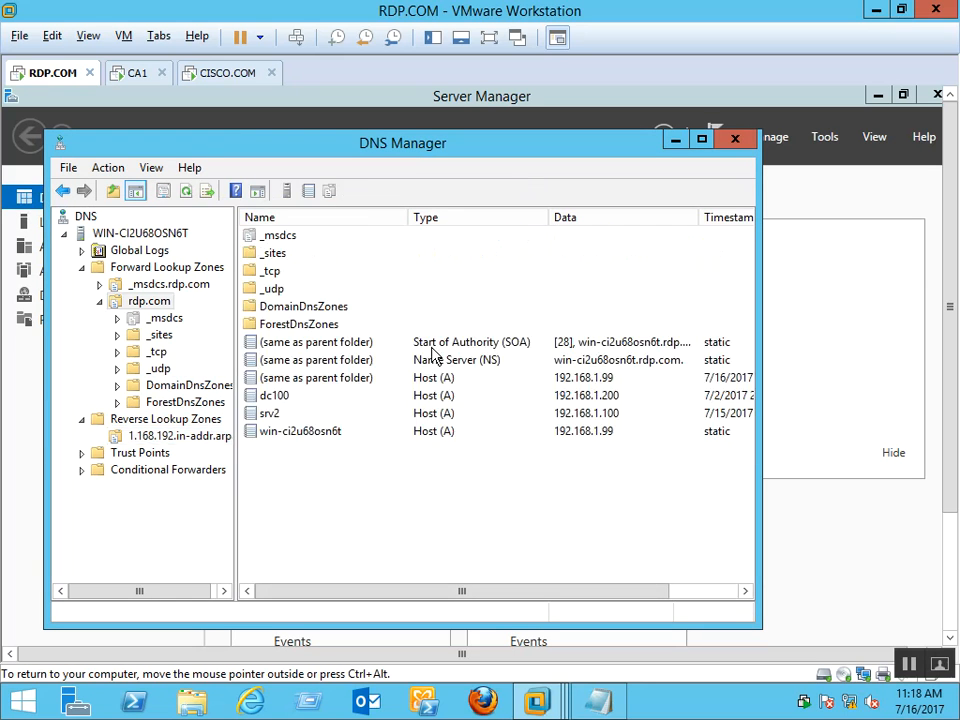
pyautogui.click(295, 436)
pyautogui.doubleClick(295, 436)
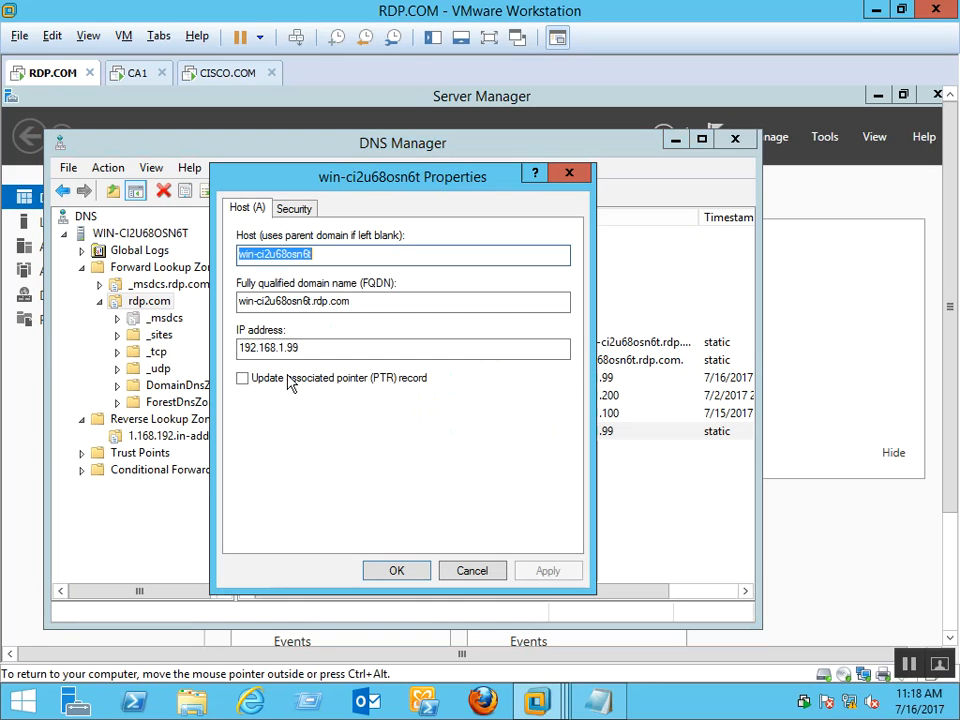
pyautogui.click(291, 380)
pyautogui.click(396, 569)
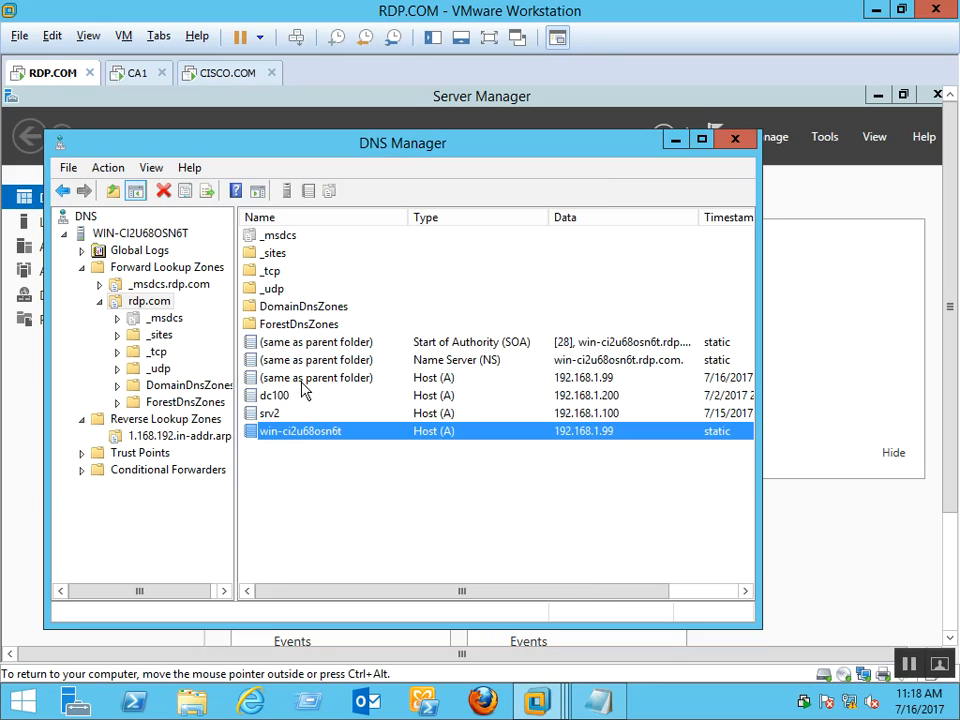
pyautogui.doubleClick(294, 414)
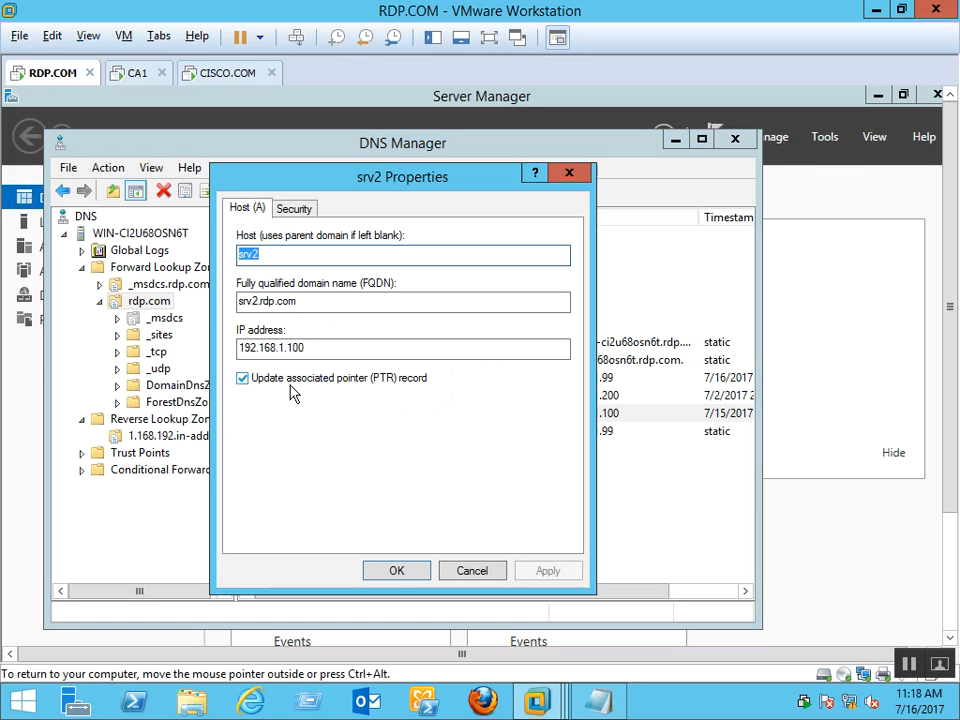
pyautogui.click(290, 386)
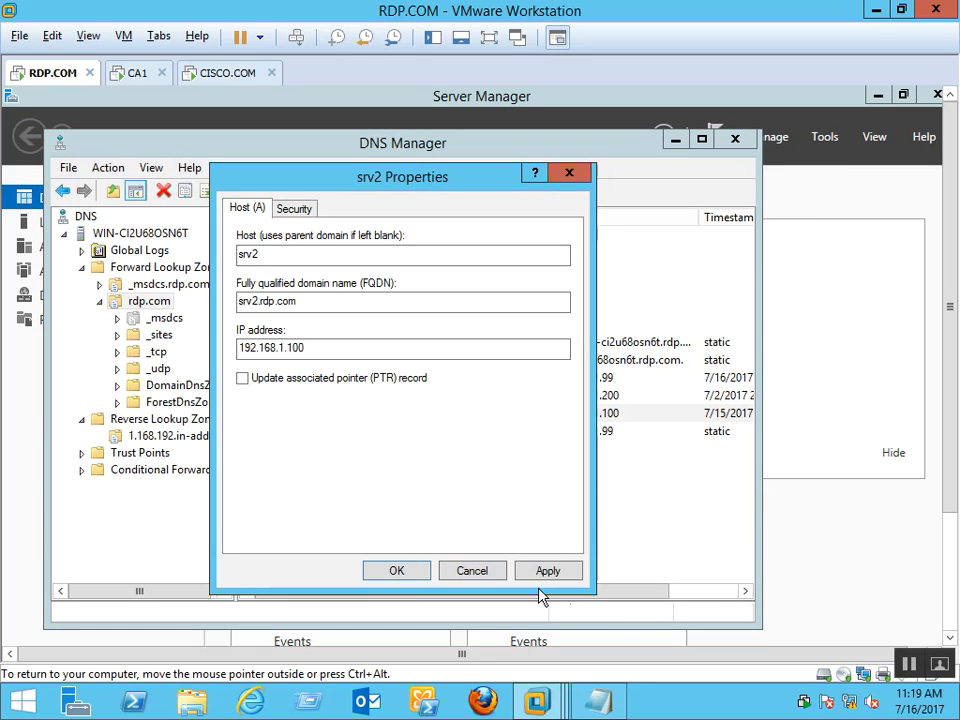
pyautogui.click(555, 576)
pyautogui.click(306, 385)
pyautogui.click(397, 573)
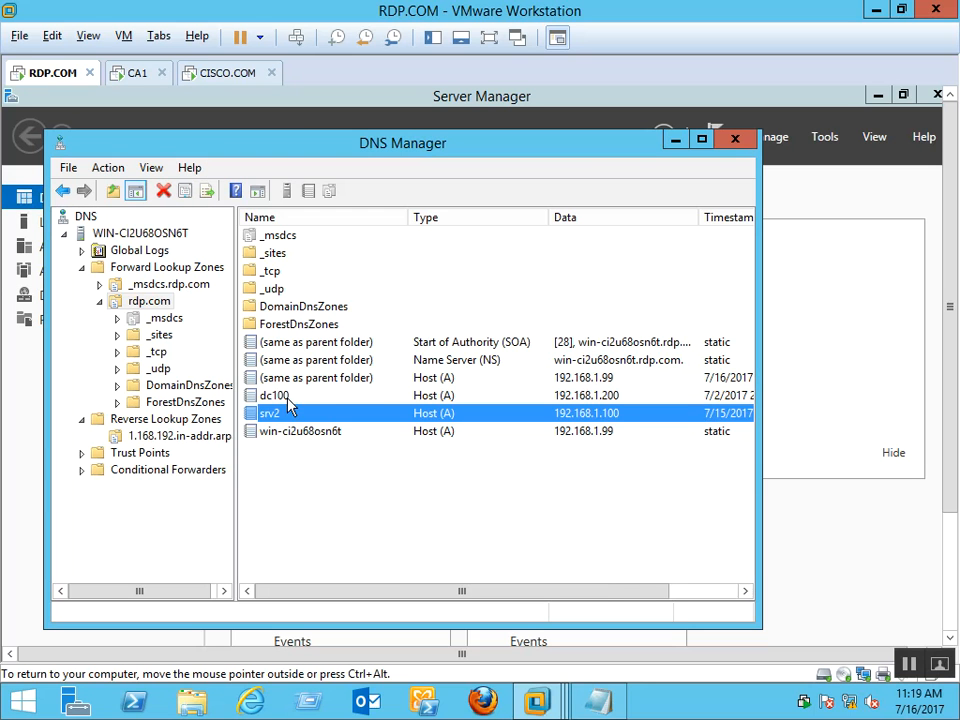
# Toggle off, apply, and re-enable the PTR record update on the dc100 host record
pyautogui.click(289, 400)
pyautogui.doubleClick(304, 402)
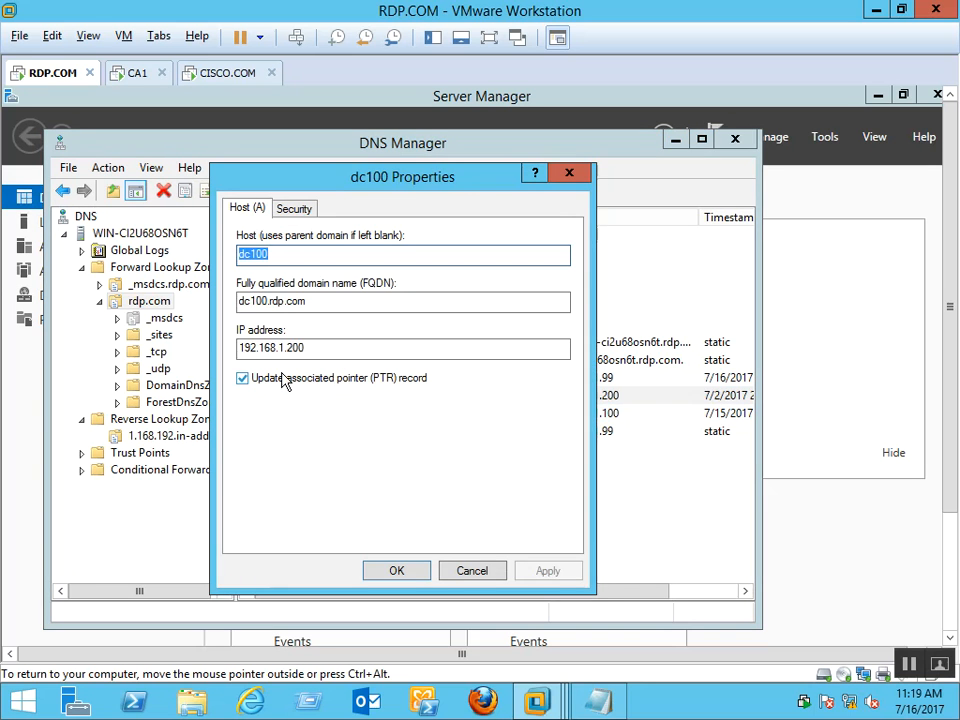
pyautogui.click(285, 381)
pyautogui.click(522, 577)
pyautogui.click(297, 385)
pyautogui.click(394, 570)
# Refresh the 1.168.192.in-addr.arpa zone to show the new pointer records
pyautogui.click(378, 509)
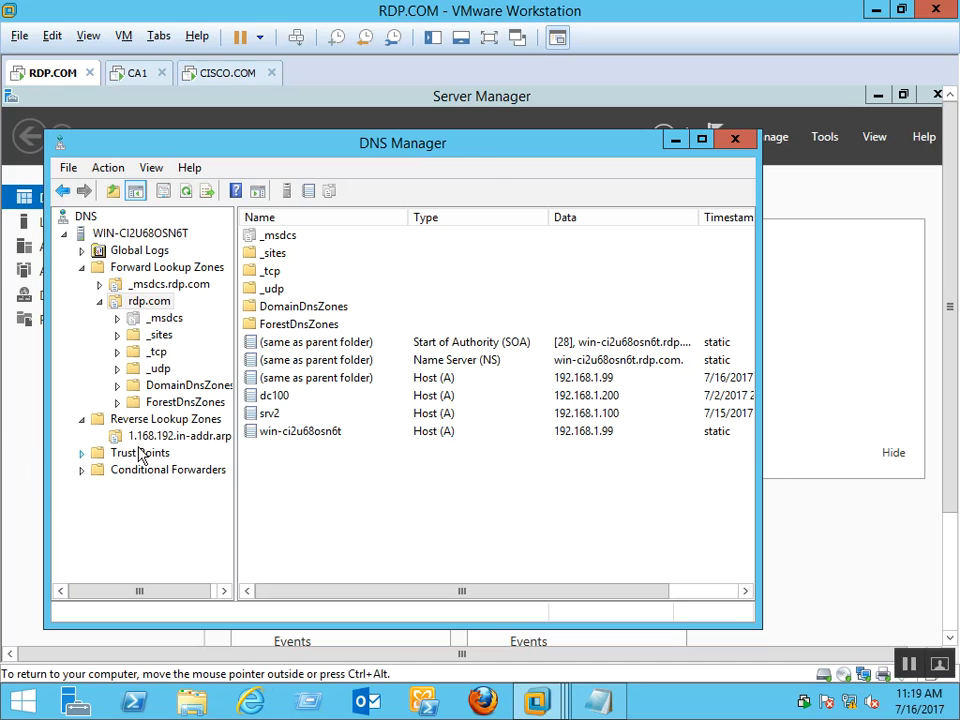
pyautogui.click(190, 437)
pyautogui.rightClick(352, 472)
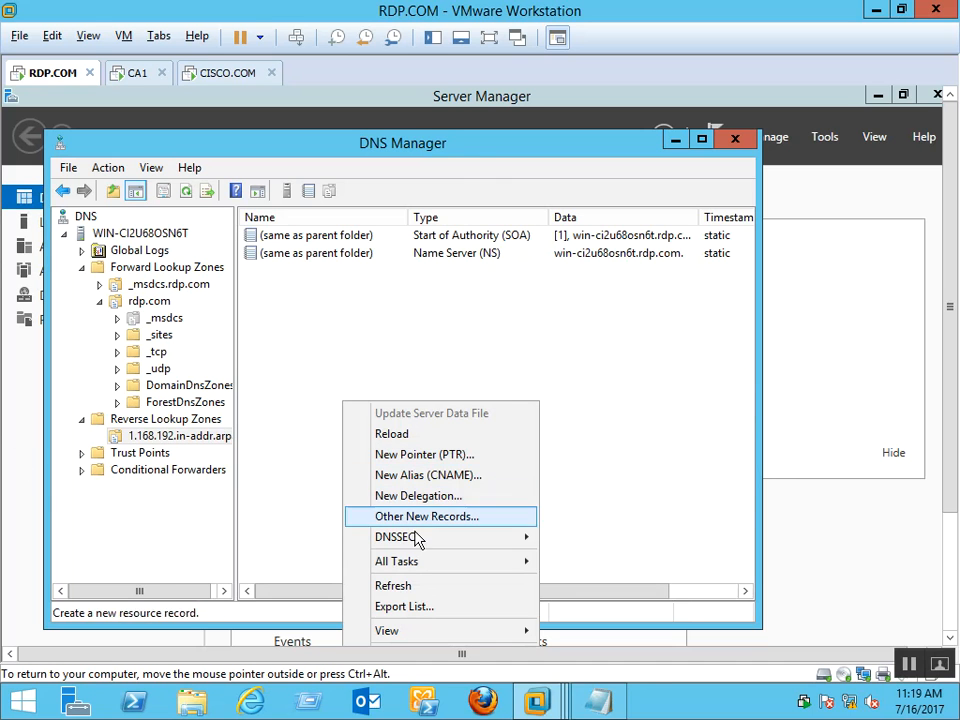
pyautogui.click(405, 586)
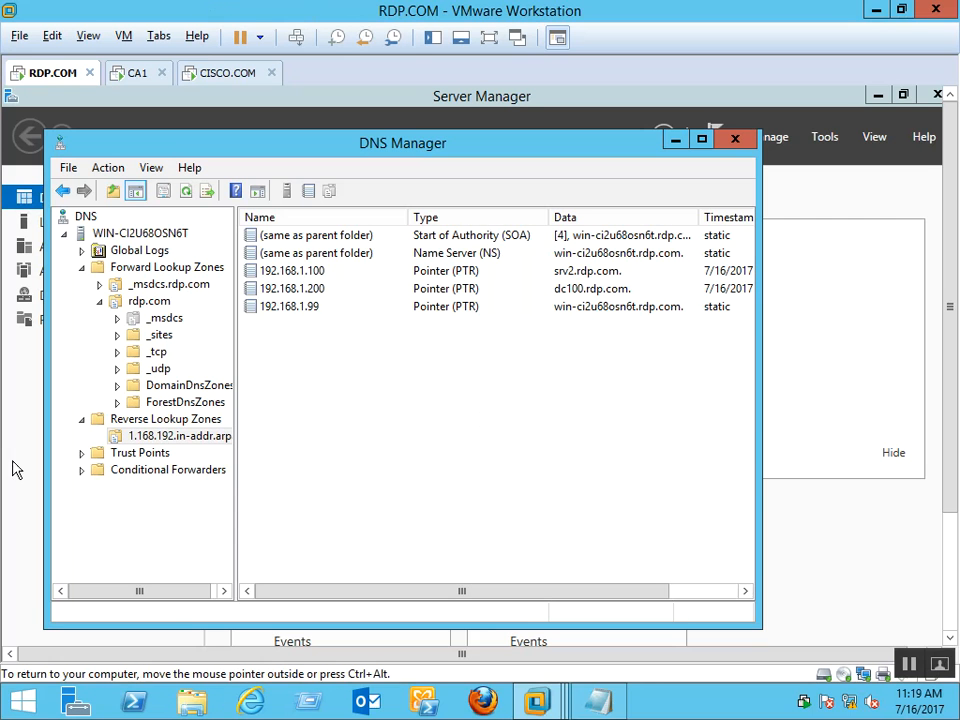
pyautogui.scroll(-3, 955, 428)
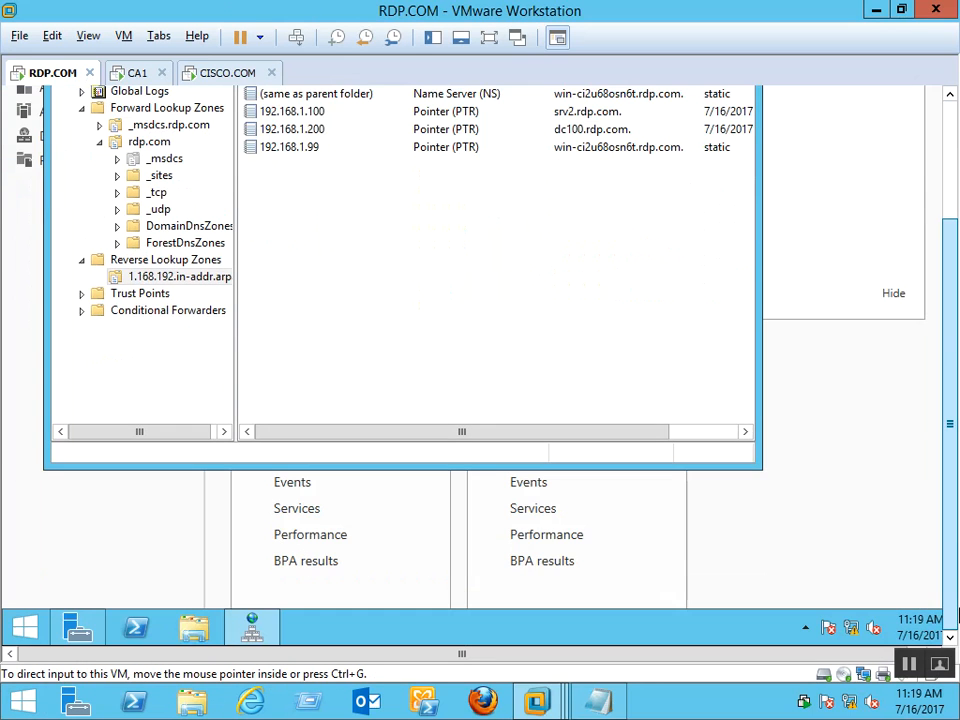
pyautogui.rightClick(30, 638)
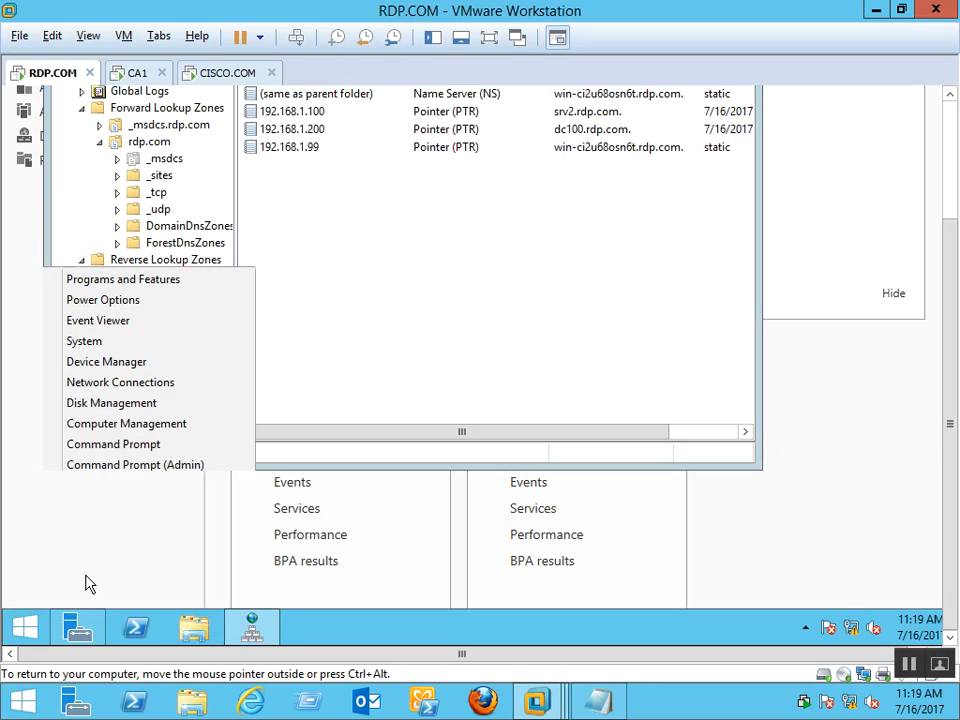
pyautogui.click(77, 574)
pyautogui.press('BackSpace')
pyautogui.write('nslookup')
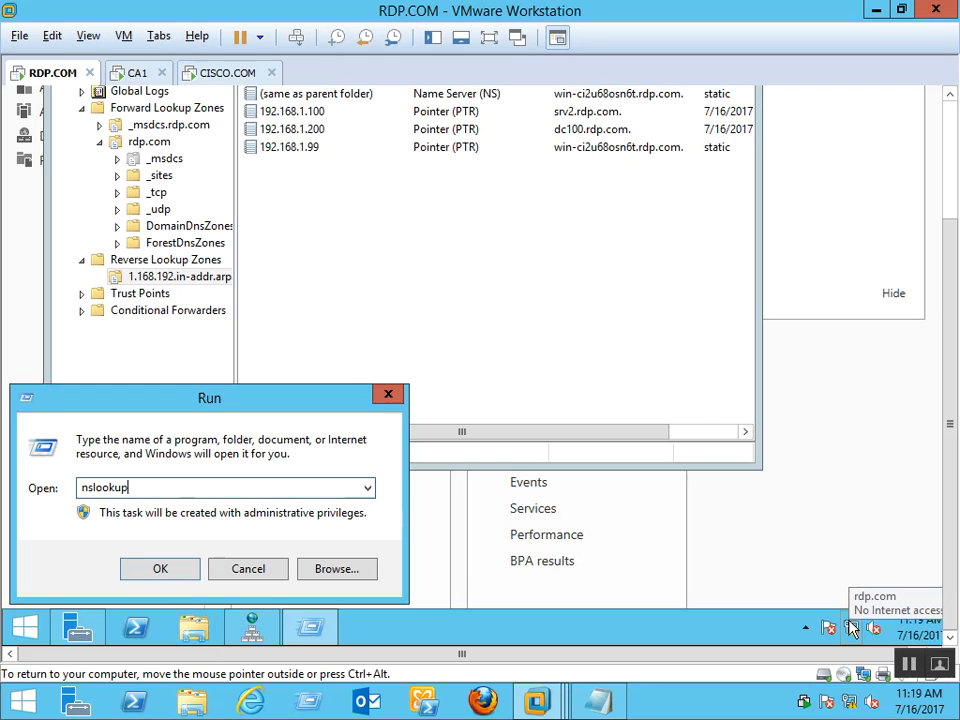
pyautogui.press('Return')
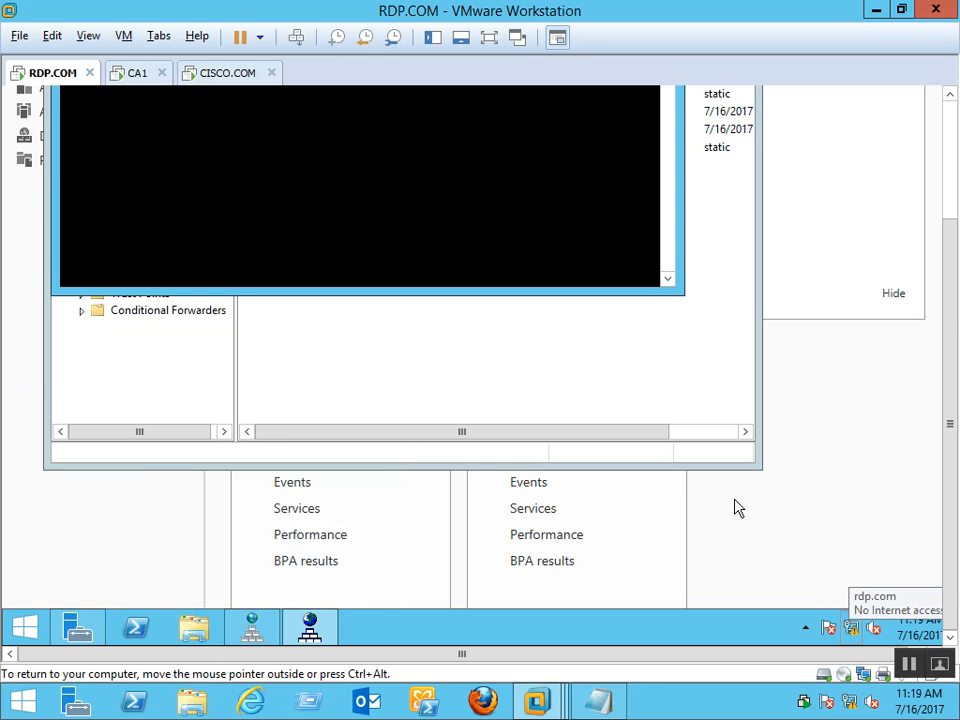
pyautogui.click(955, 168)
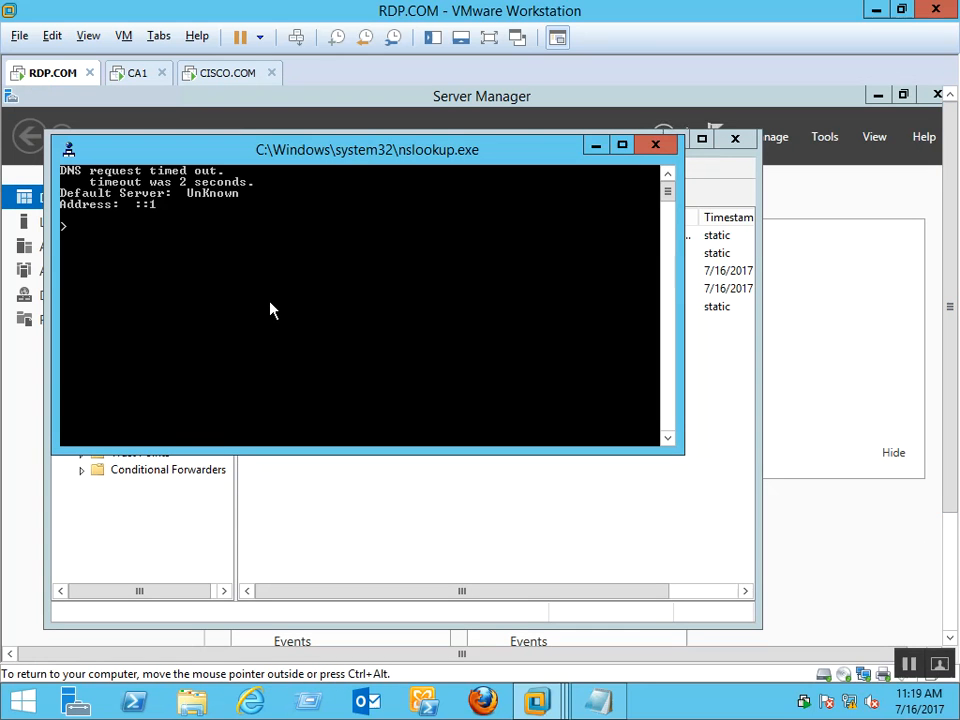
pyautogui.click(666, 149)
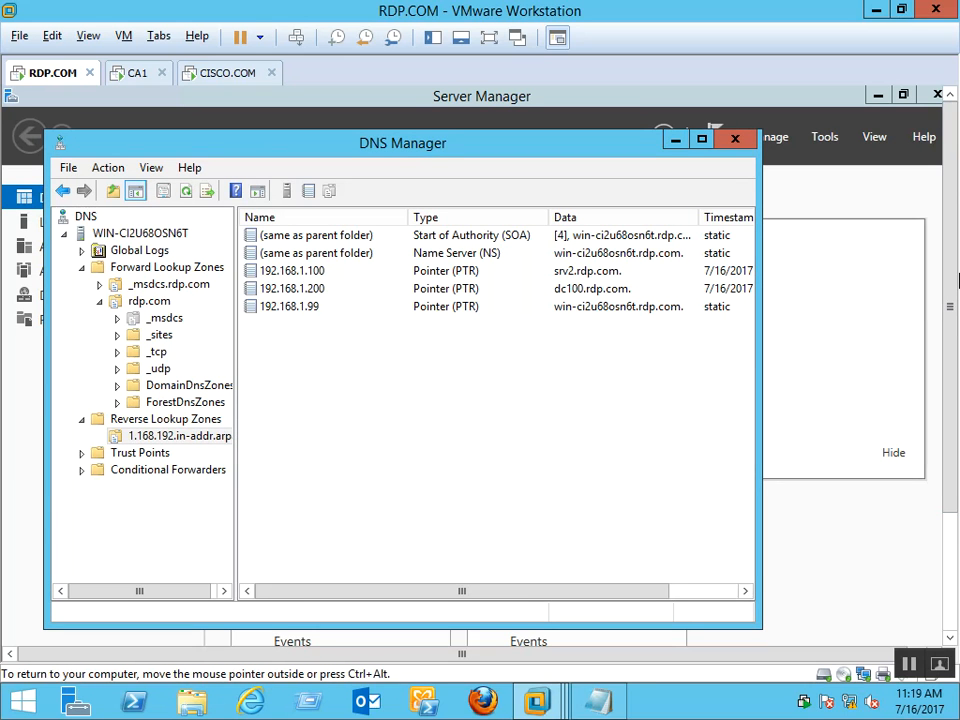
# Open Network Connections with ncpa.cpl from the Run box
pyautogui.click(953, 514)
pyautogui.press('super+r')
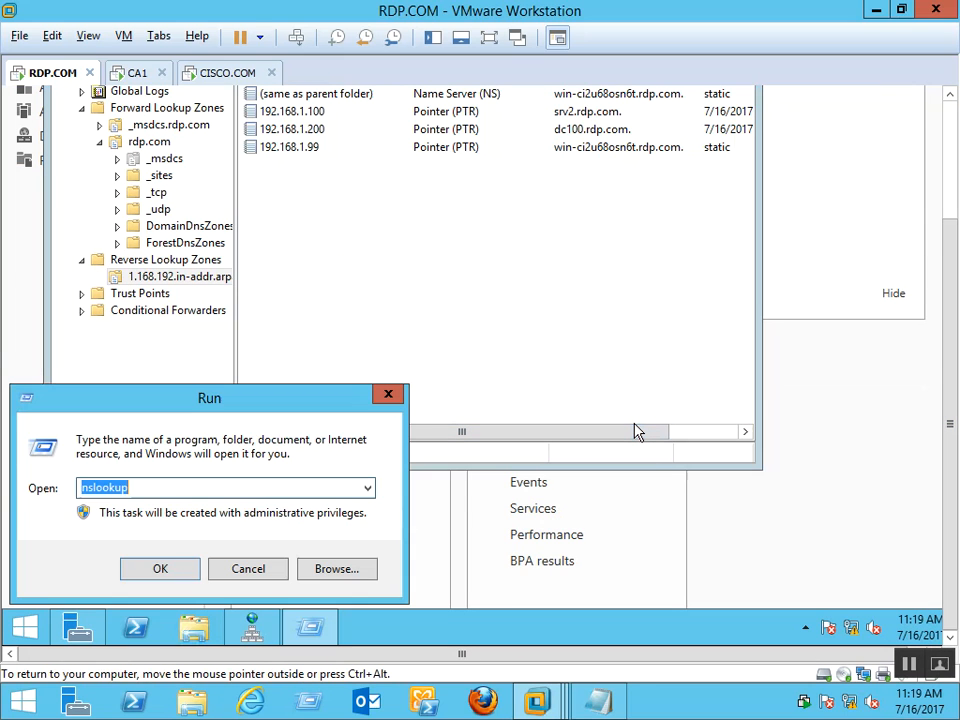
pyautogui.write('ncpa.cpl')
pyautogui.press('Return')
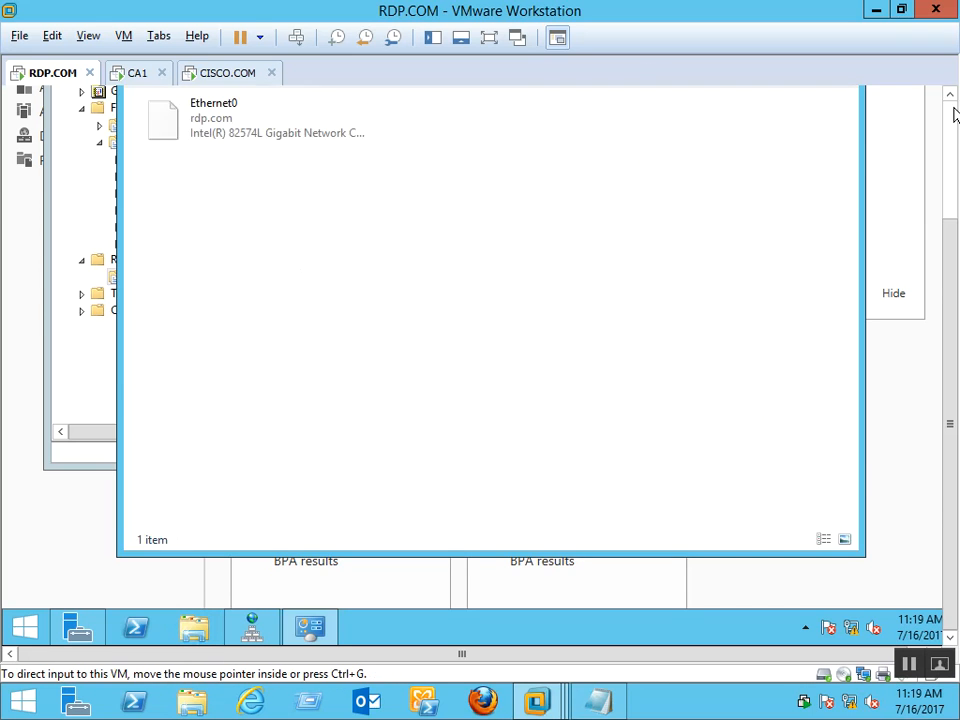
# Disable IPv6 on Ethernet0, leaving IPv4 unchanged, and close the network windows
pyautogui.doubleClick(227, 301)
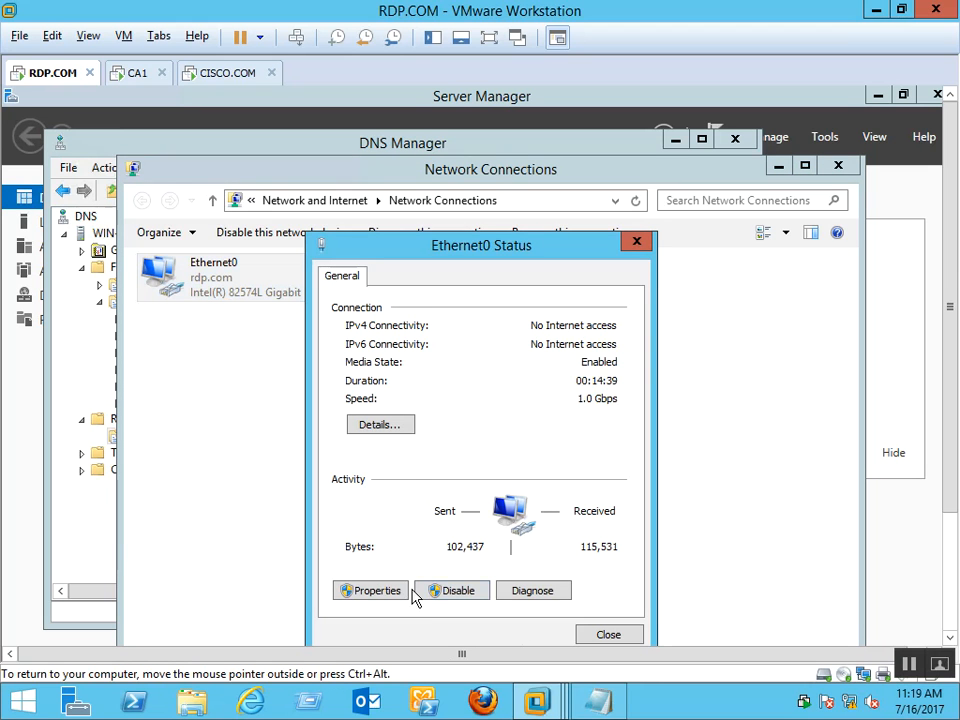
pyautogui.click(402, 592)
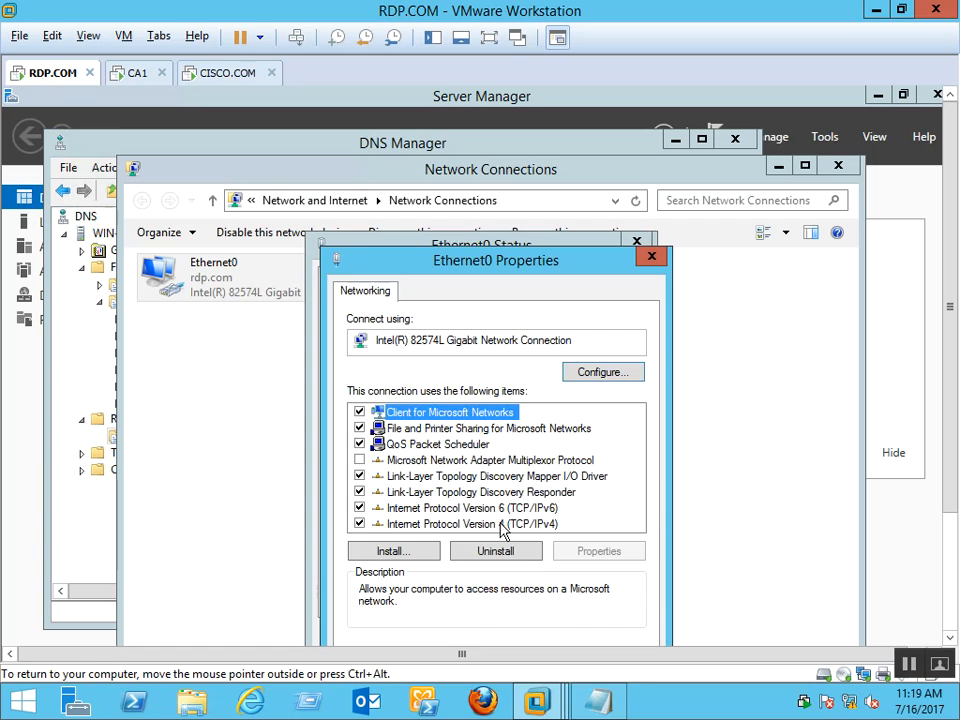
pyautogui.doubleClick(501, 524)
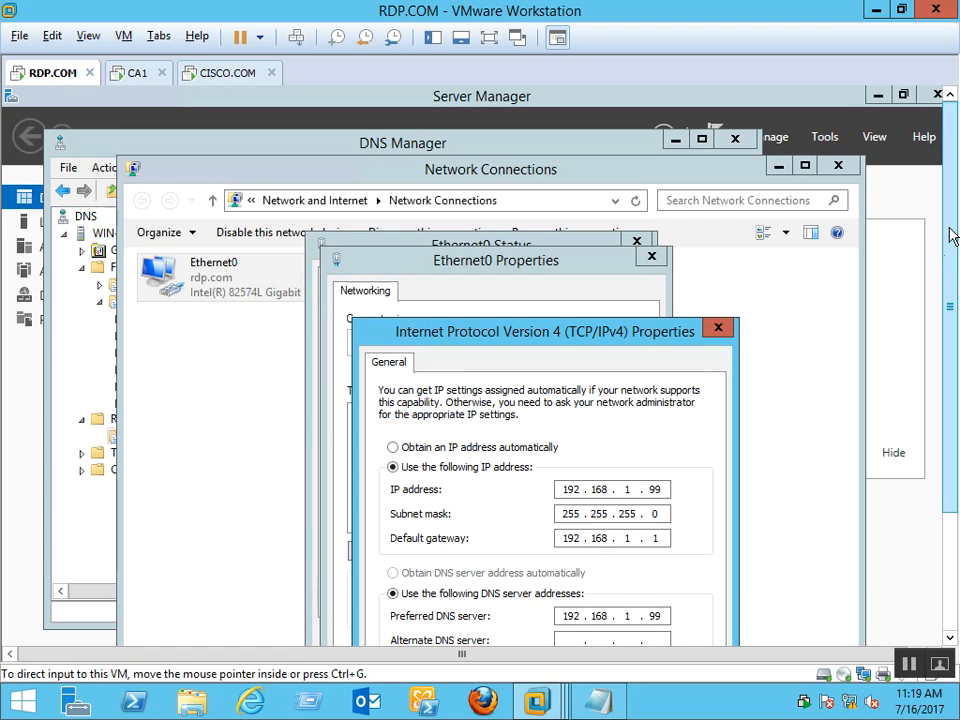
pyautogui.moveTo(951, 311); pyautogui.dragTo(951, 403)
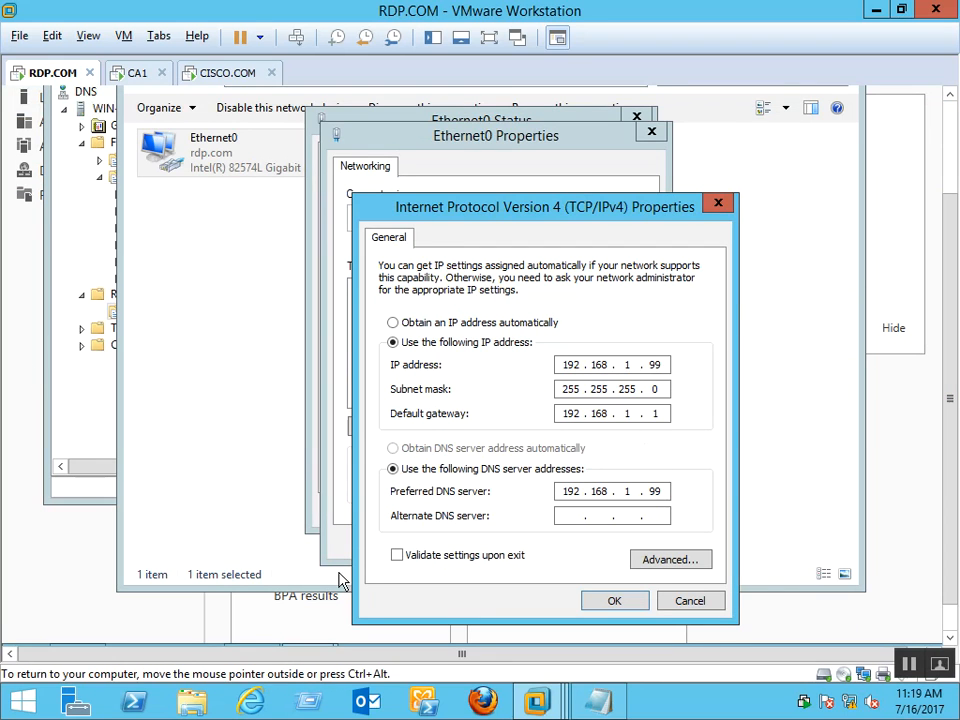
pyautogui.click(635, 602)
pyautogui.click(359, 383)
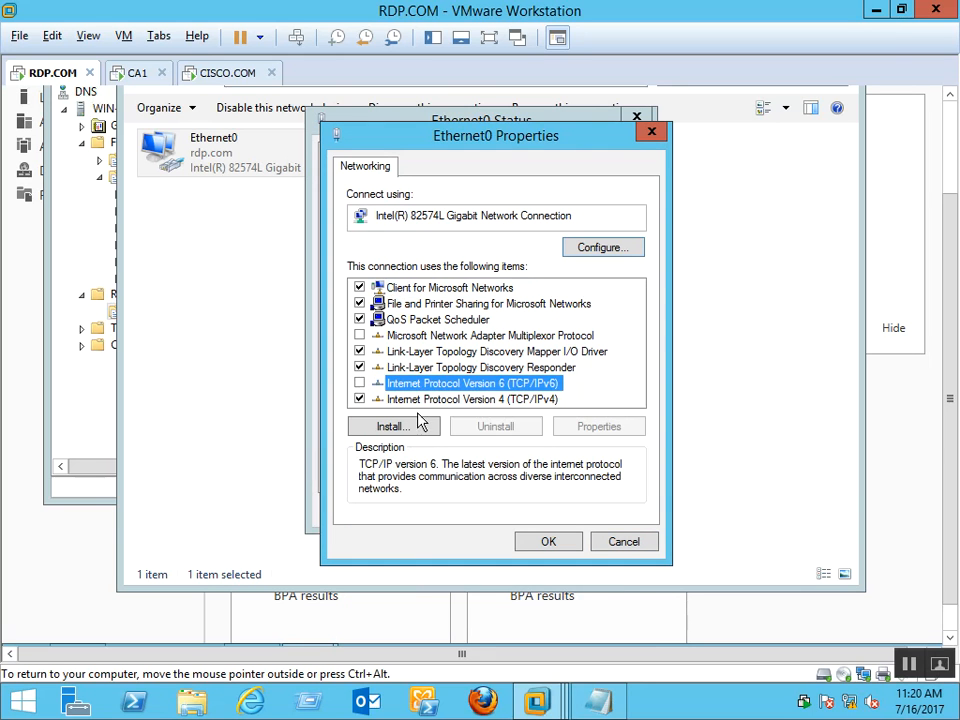
pyautogui.click(552, 540)
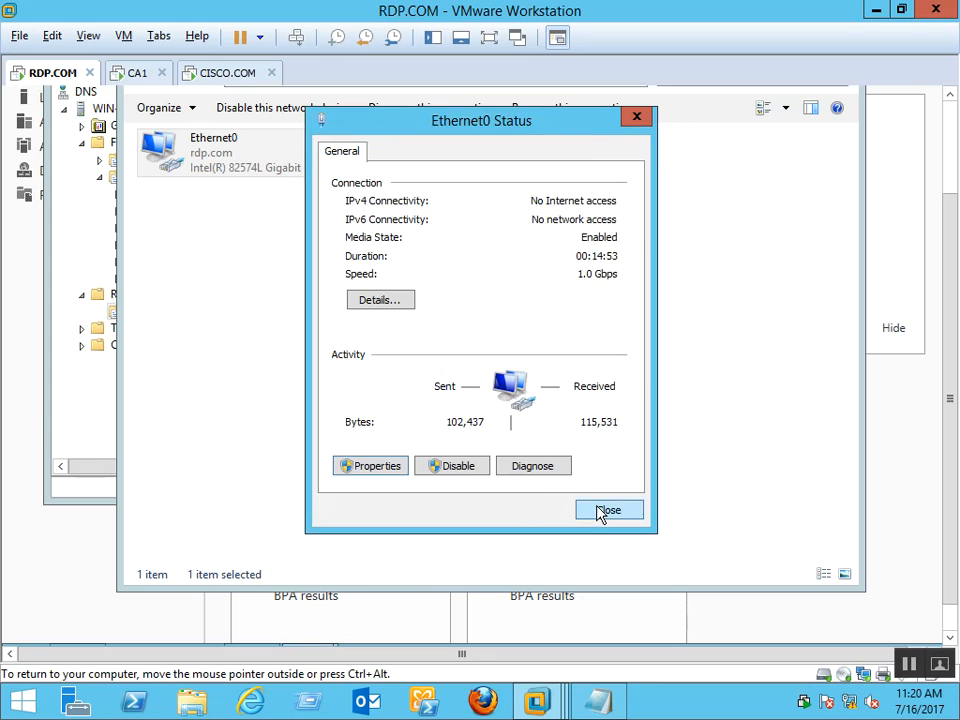
pyautogui.click(600, 513)
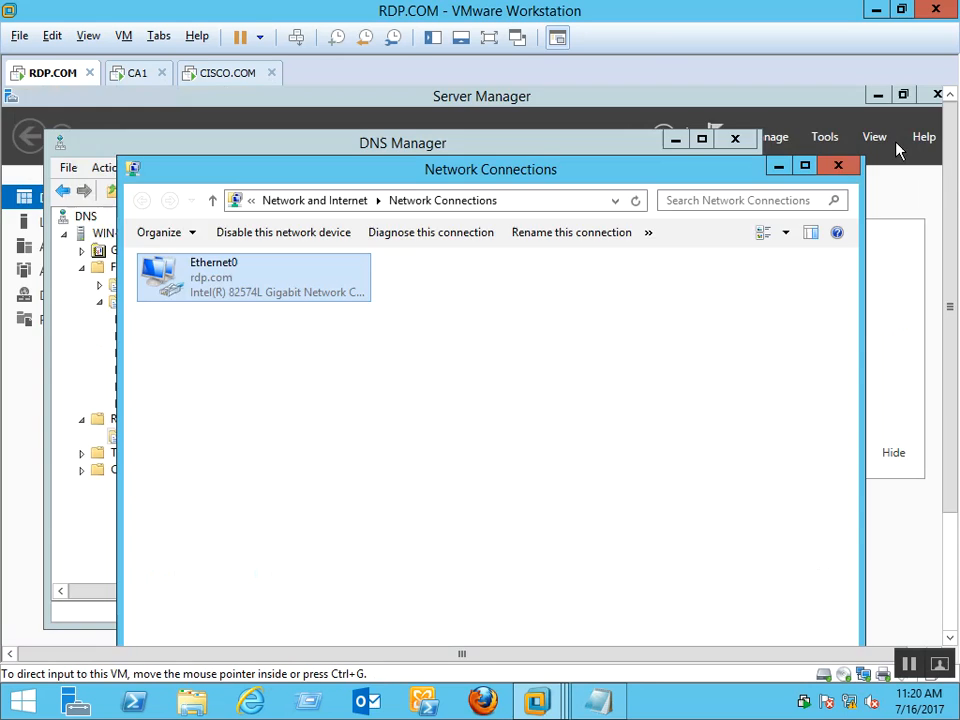
pyautogui.click(841, 166)
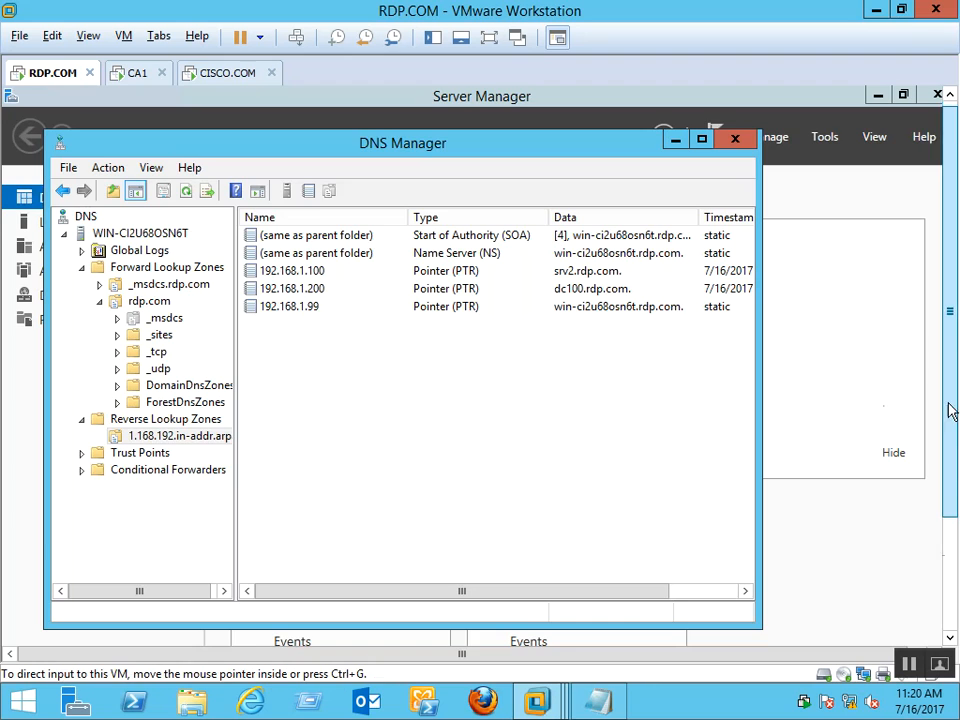
# Launch nslookup from the Run dialog
pyautogui.moveTo(949, 410); pyautogui.dragTo(956, 531)
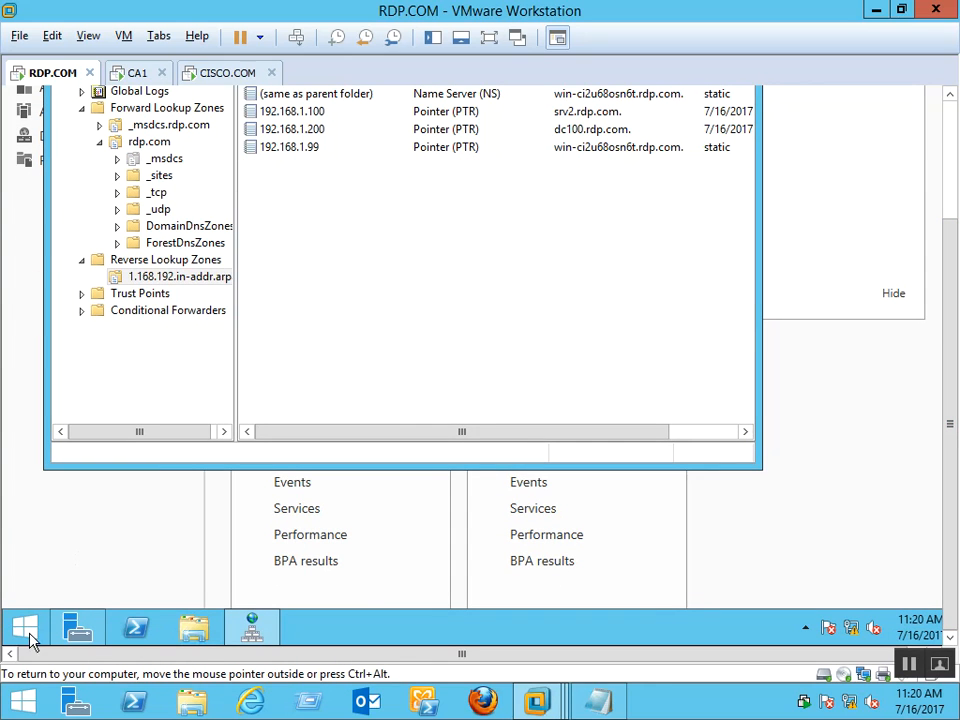
pyautogui.rightClick(22, 628)
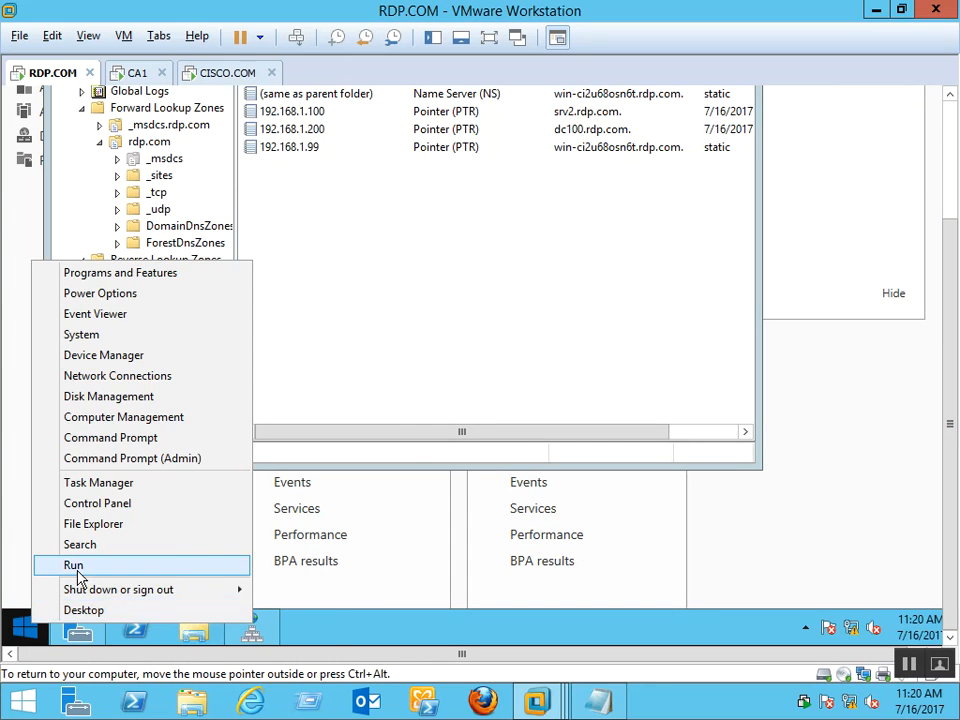
pyautogui.click(75, 566)
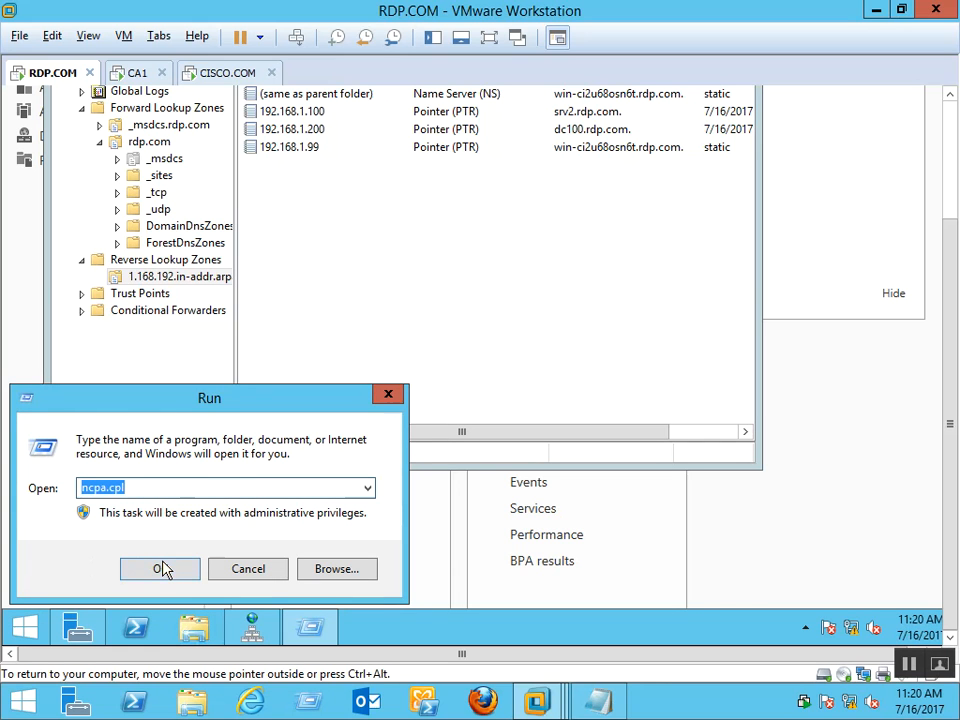
pyautogui.press('Down')
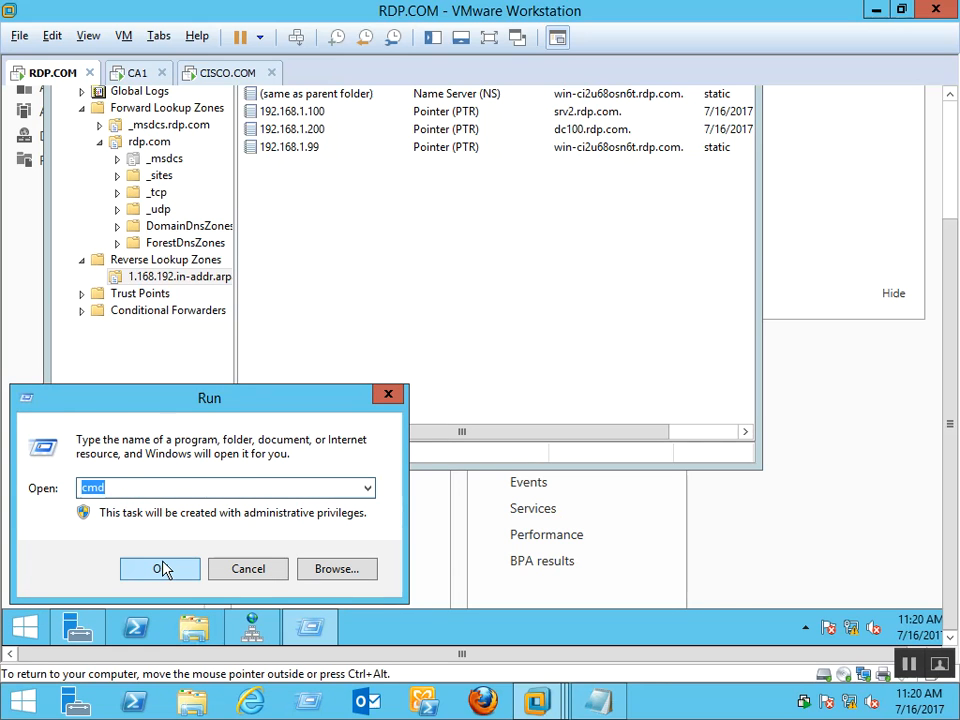
pyautogui.press('Down')
pyautogui.press('Down')
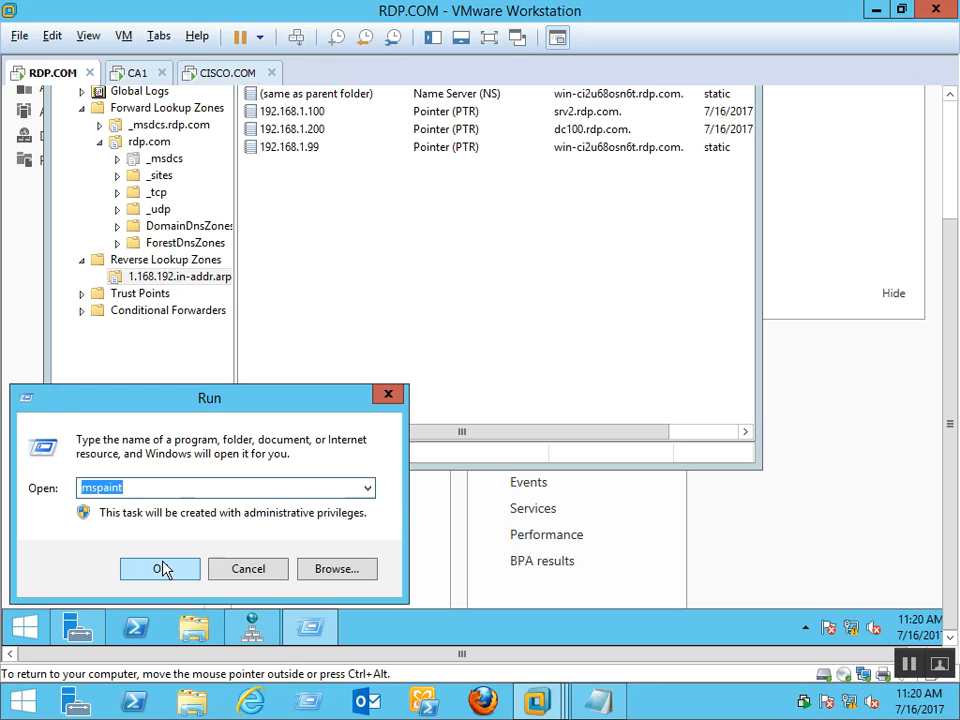
pyautogui.press('Down')
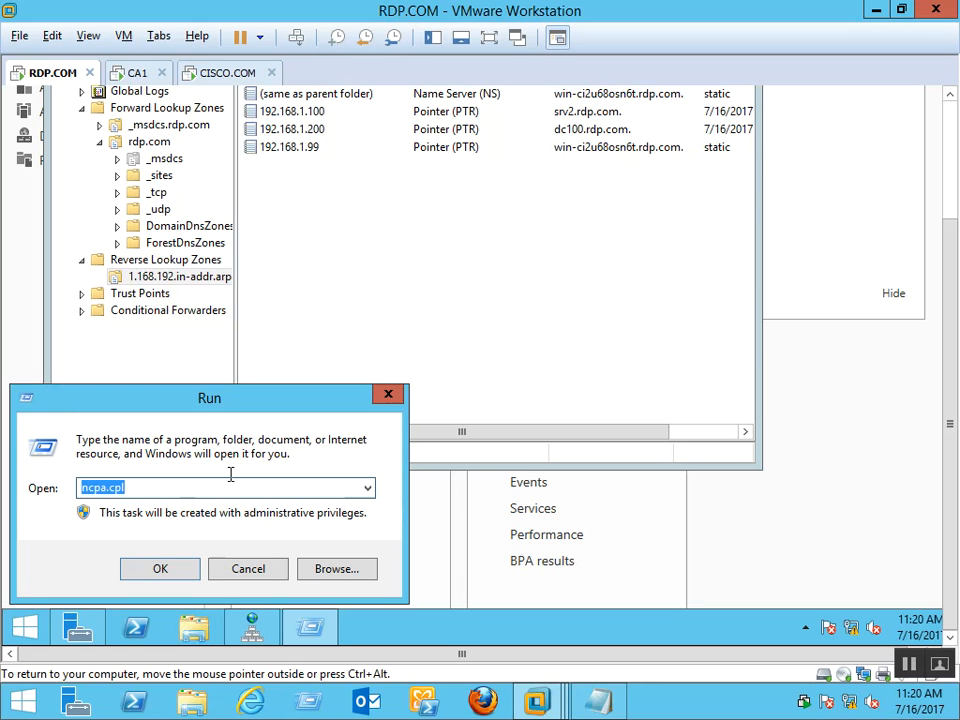
pyautogui.write('ns')
pyautogui.press('Down')
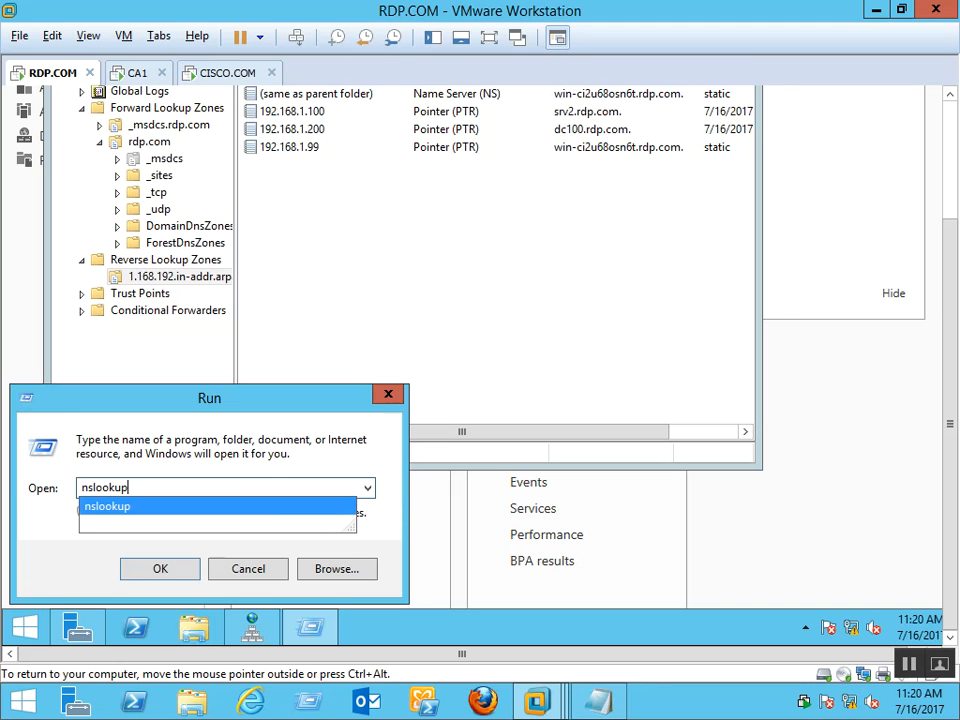
pyautogui.press('Return')
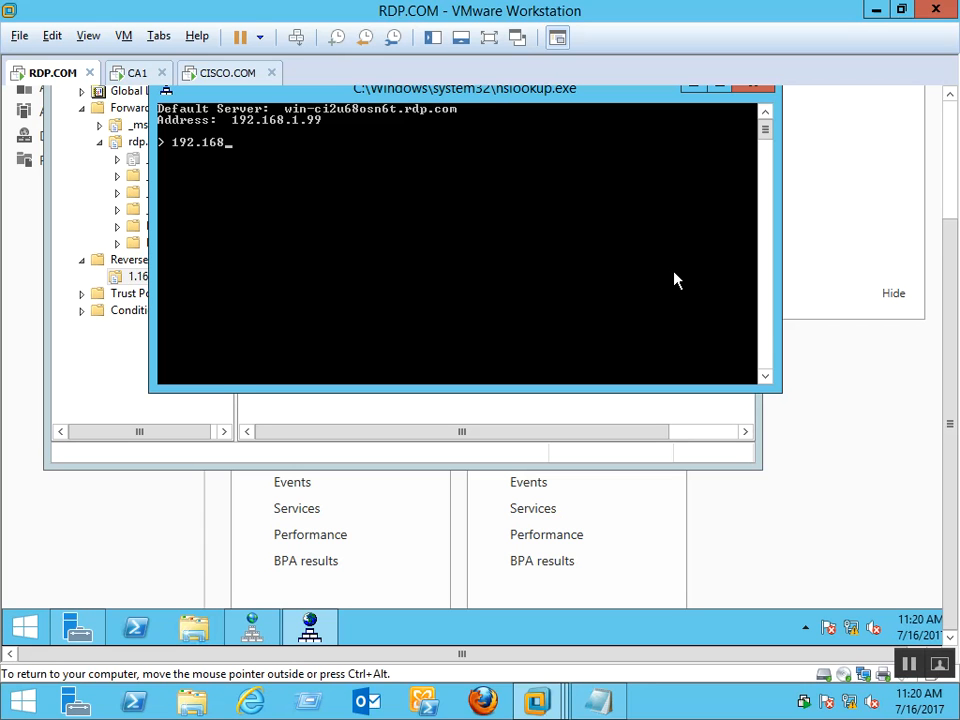
# Look up 192.168.1.99, then close the nslookup console and DNS Manager
pyautogui.write('192.168.1.99')
pyautogui.press('Return')
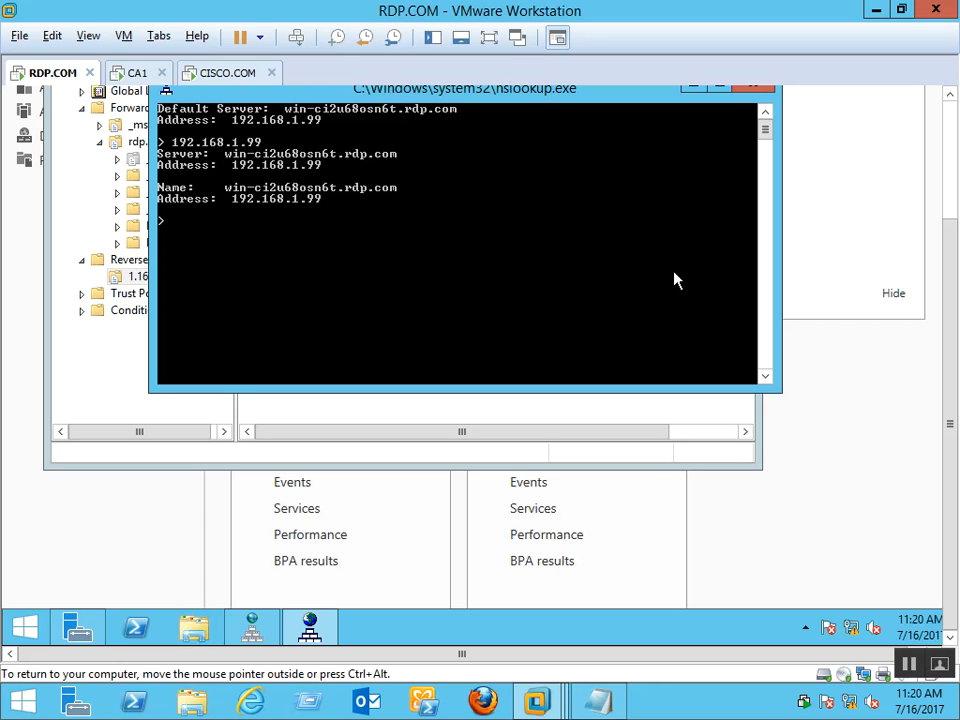
pyautogui.click(760, 87)
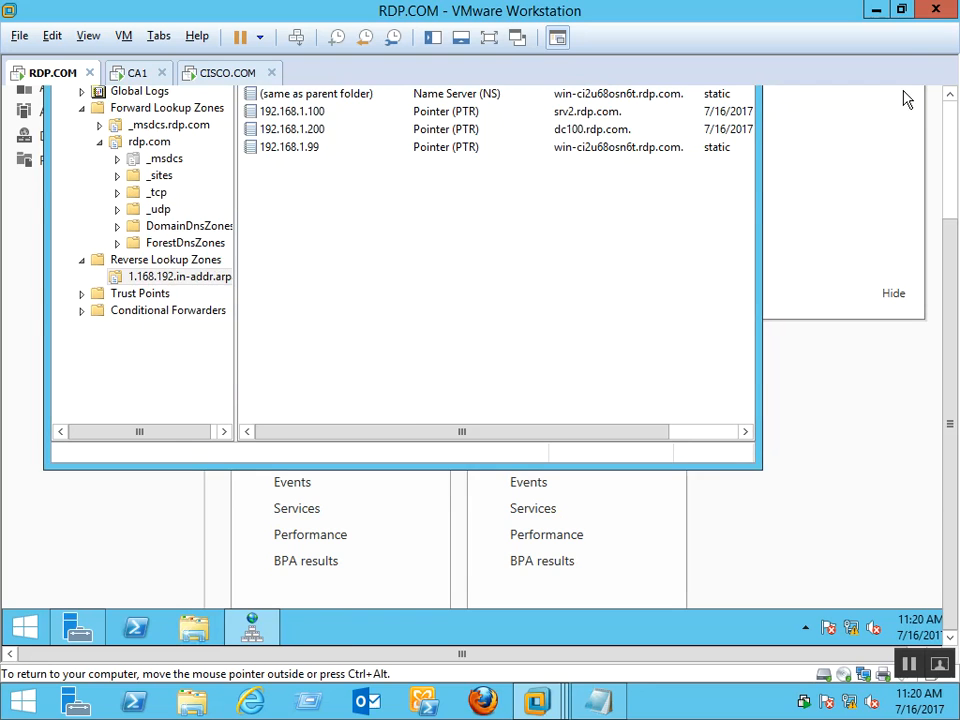
pyautogui.click(947, 115)
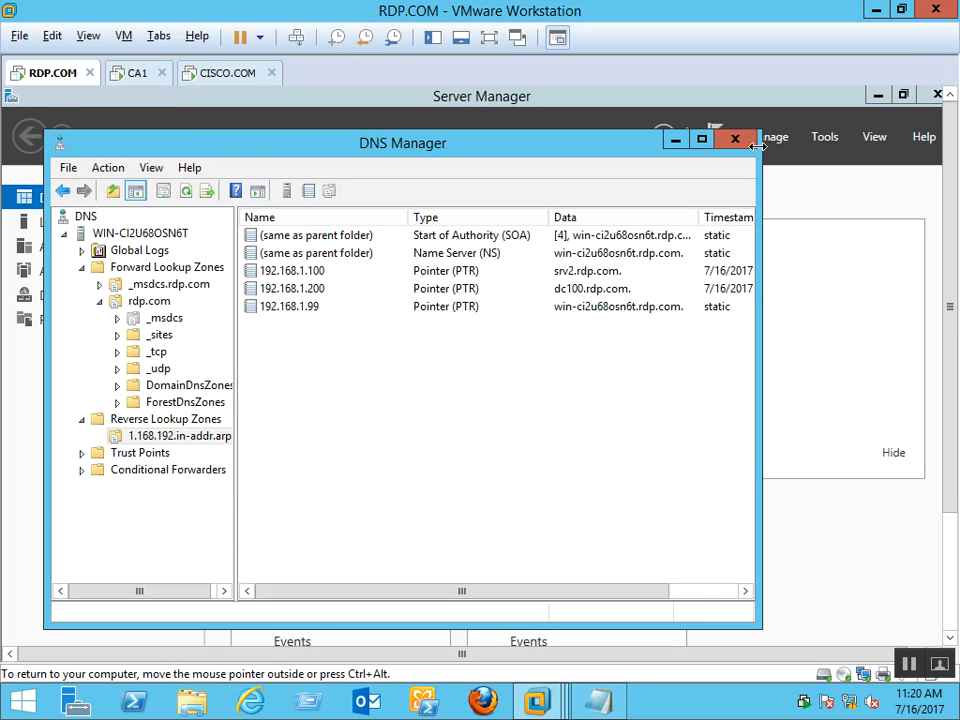
pyautogui.click(735, 140)
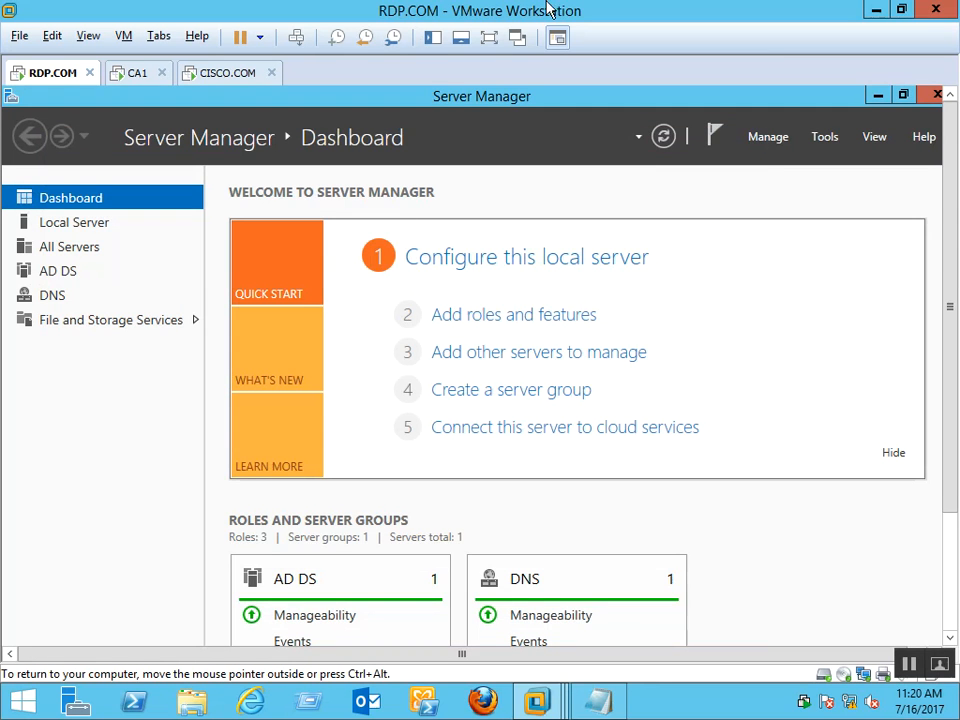
# On CA1, start Add Roles and Features with role-based installation targeting srv2.rdp.com
pyautogui.click(137, 76)
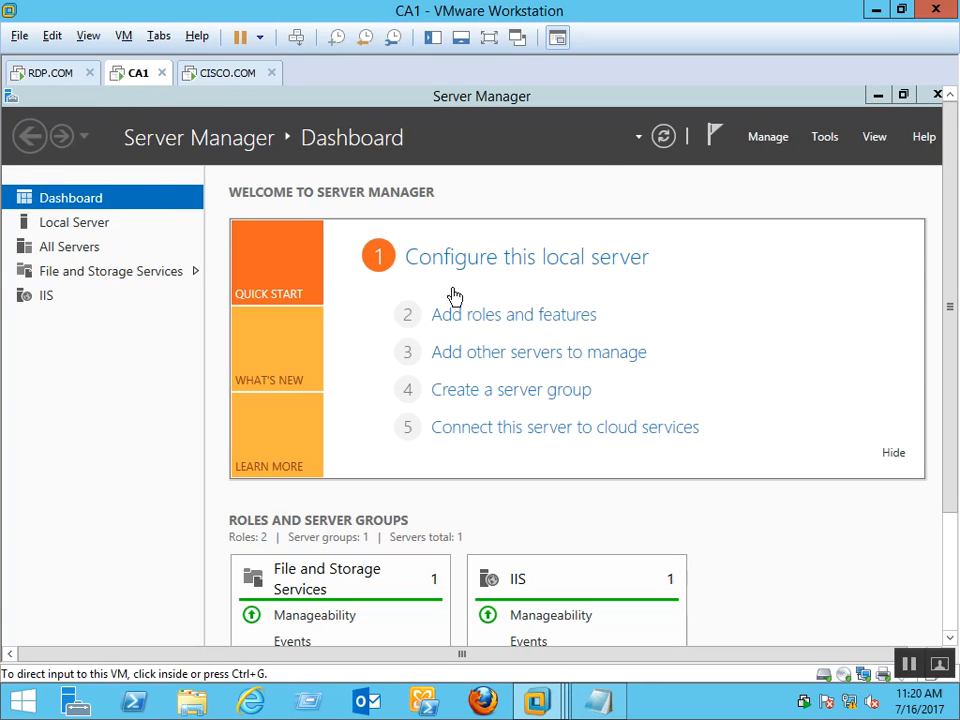
pyautogui.click(754, 254)
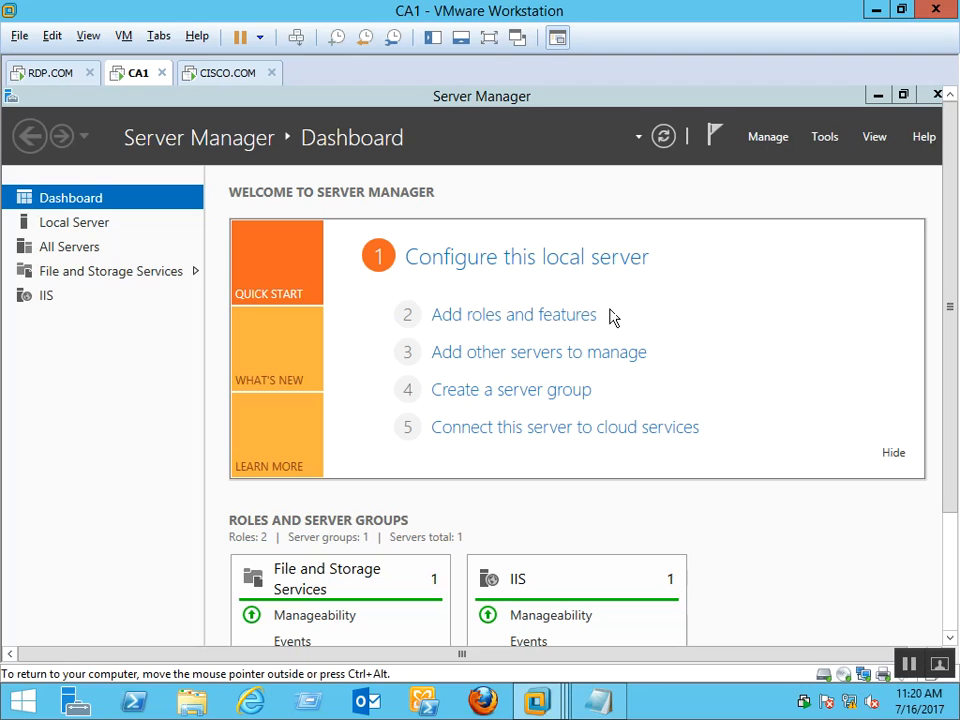
pyautogui.click(489, 316)
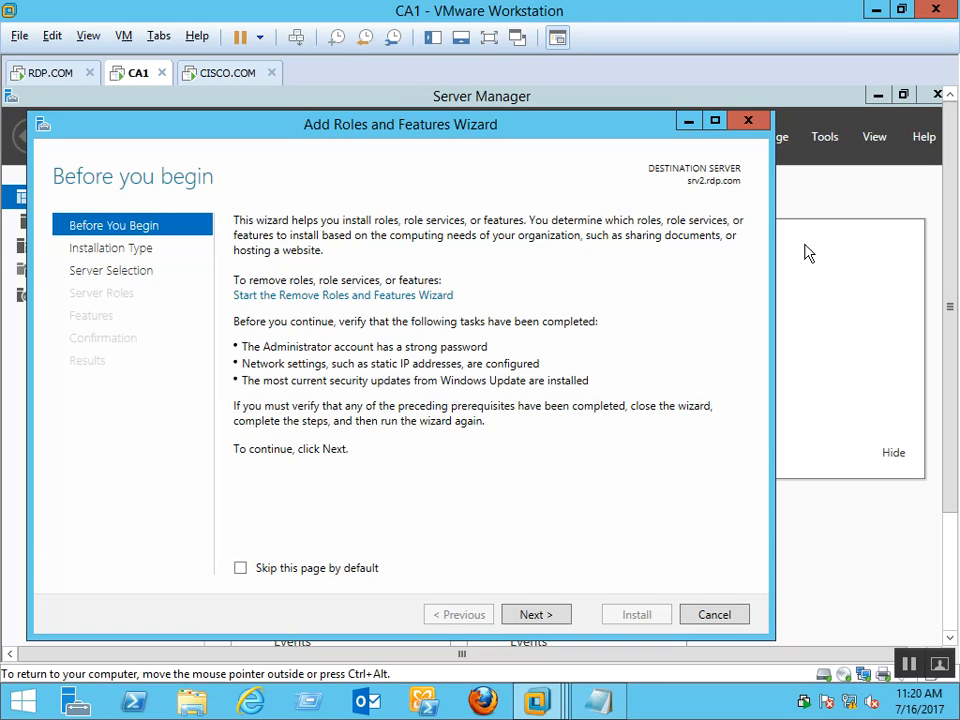
pyautogui.click(528, 614)
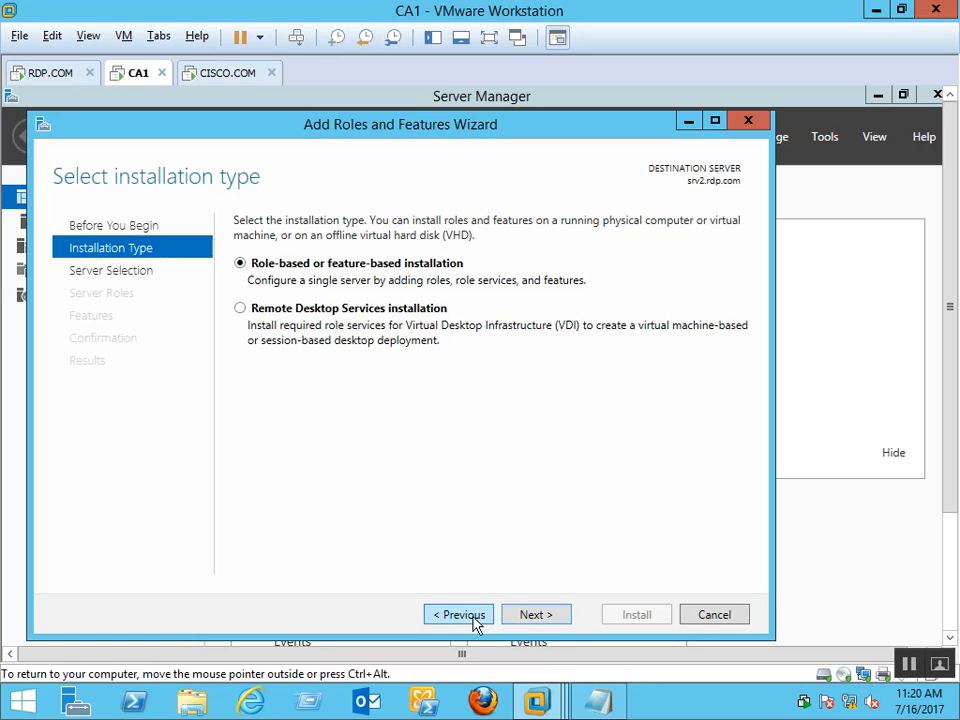
pyautogui.click(535, 615)
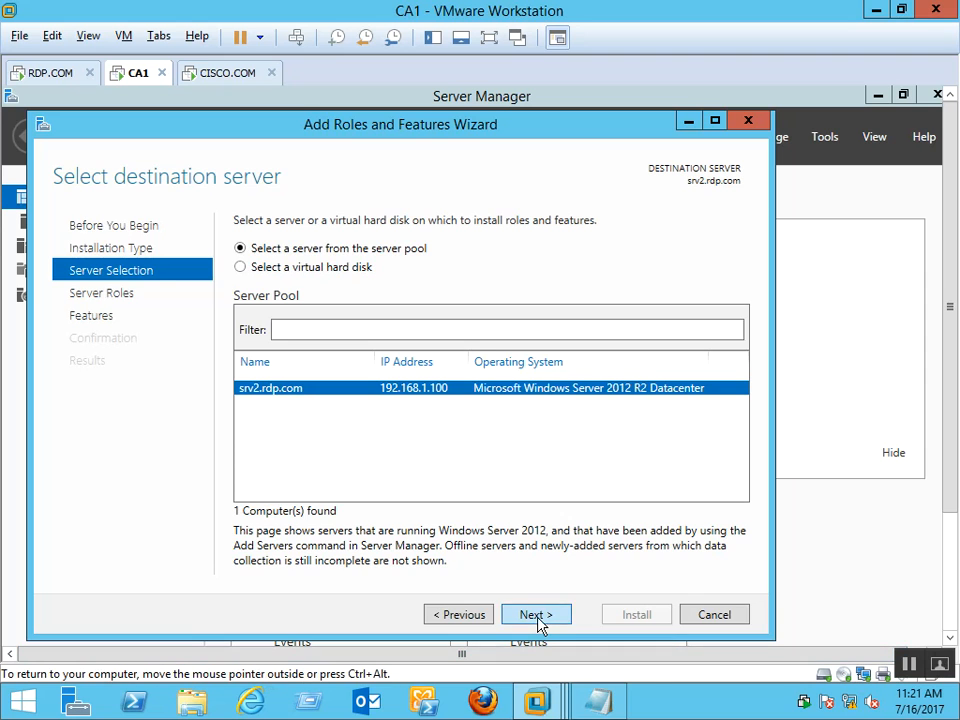
pyautogui.click(540, 620)
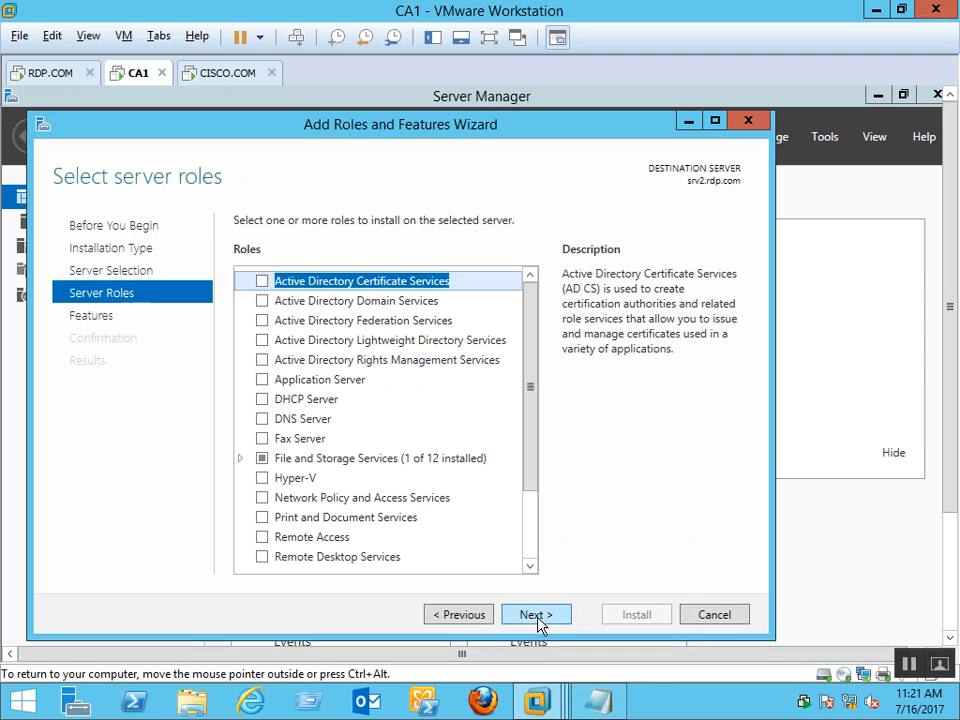
# Select Active Directory Certificate Services with management tools and Certification Authority, then install
pyautogui.click(266, 283)
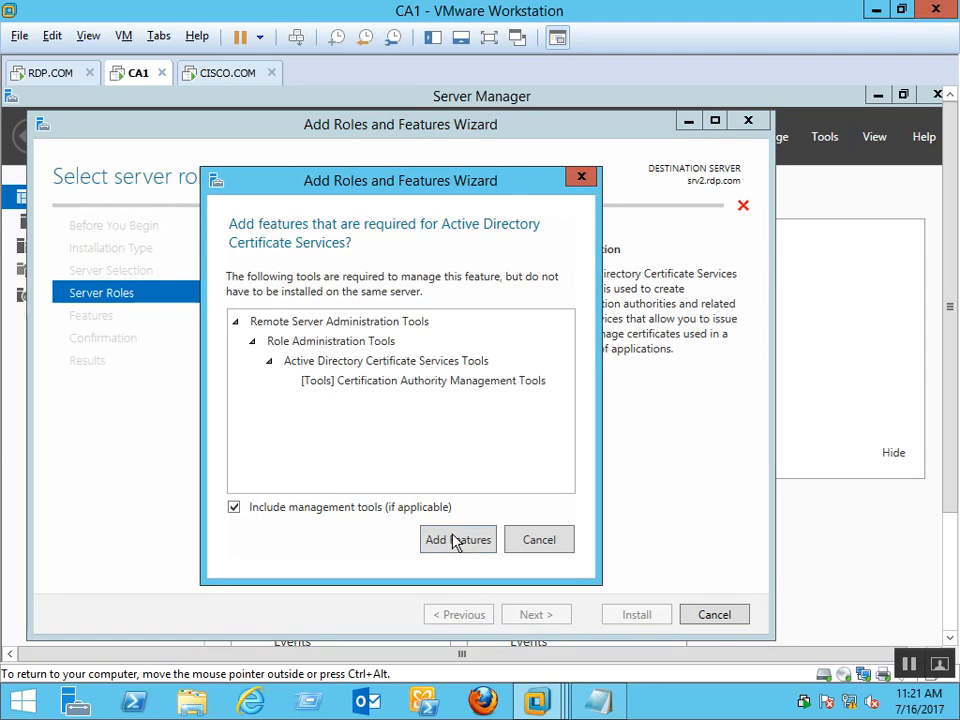
pyautogui.click(455, 539)
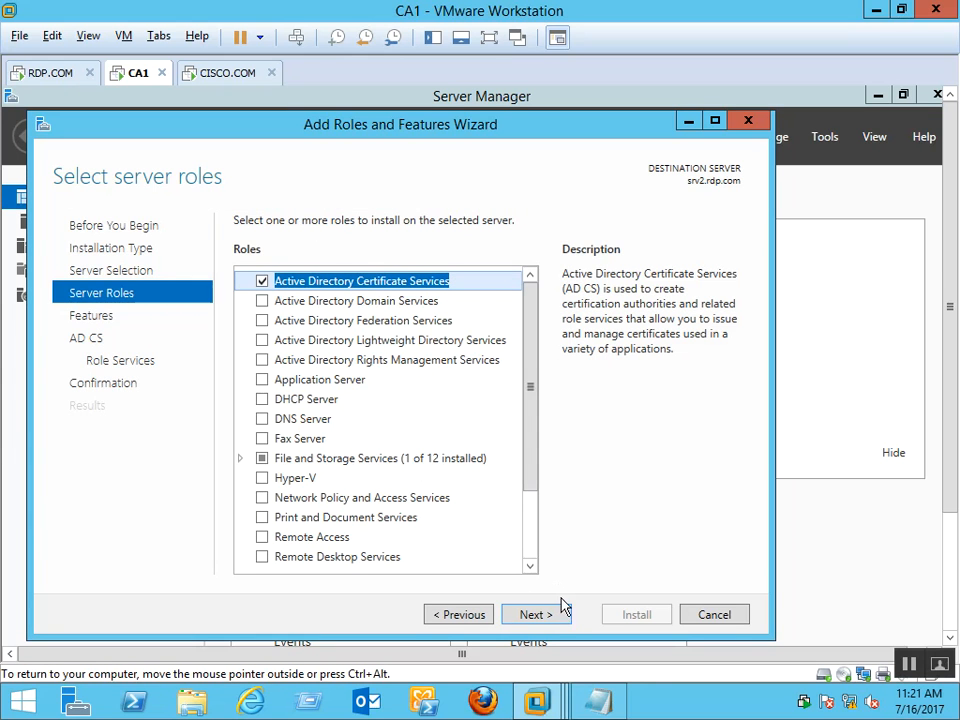
pyautogui.click(537, 614)
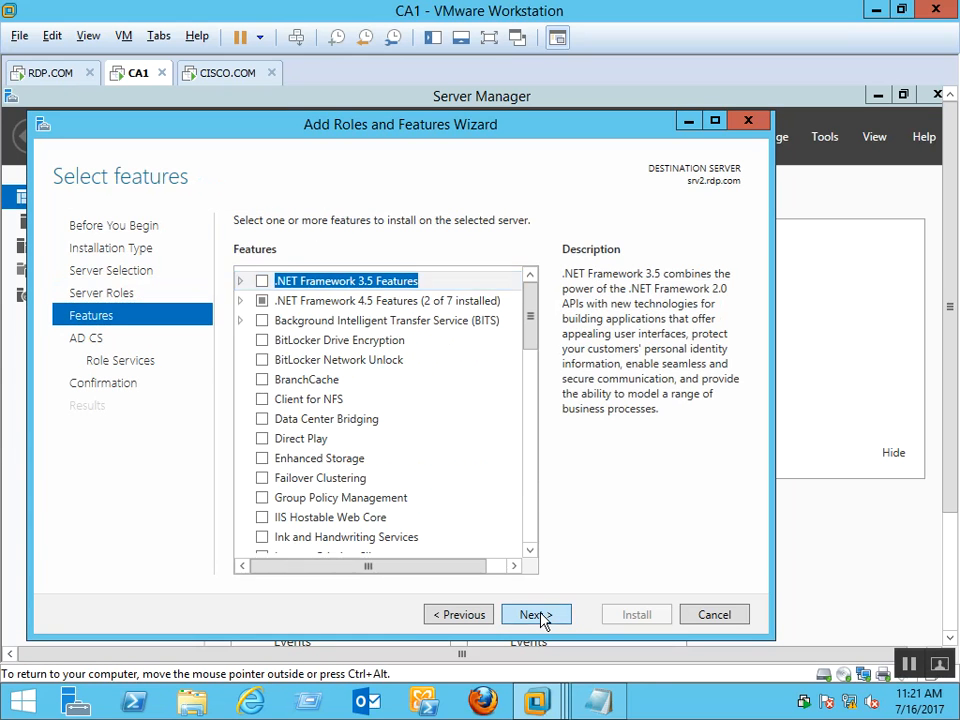
pyautogui.click(537, 614)
pyautogui.click(537, 614)
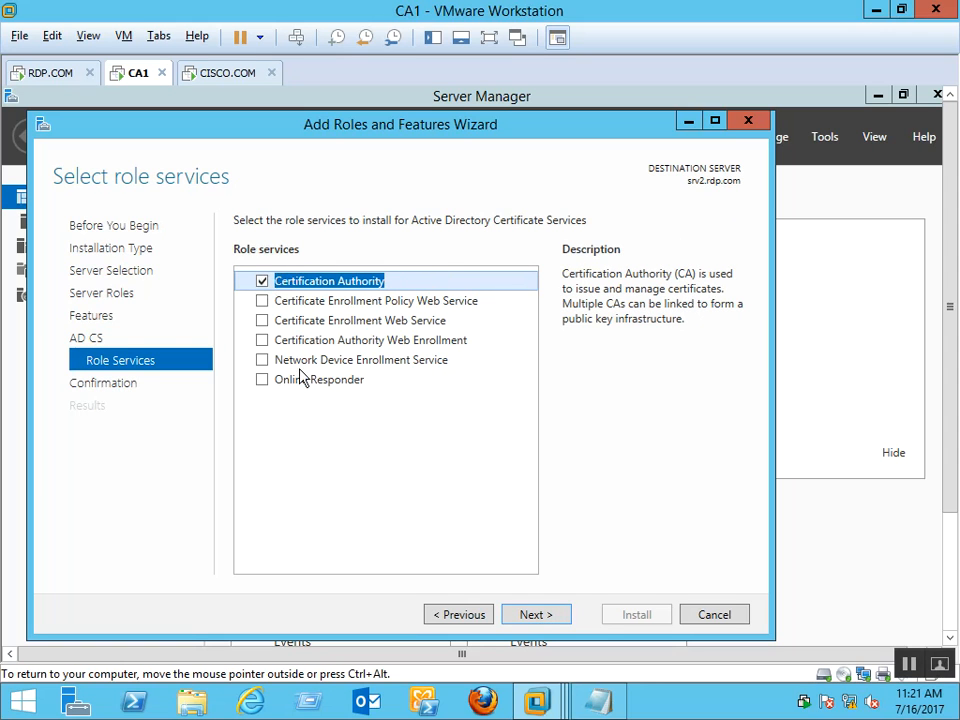
pyautogui.click(537, 614)
pyautogui.click(637, 614)
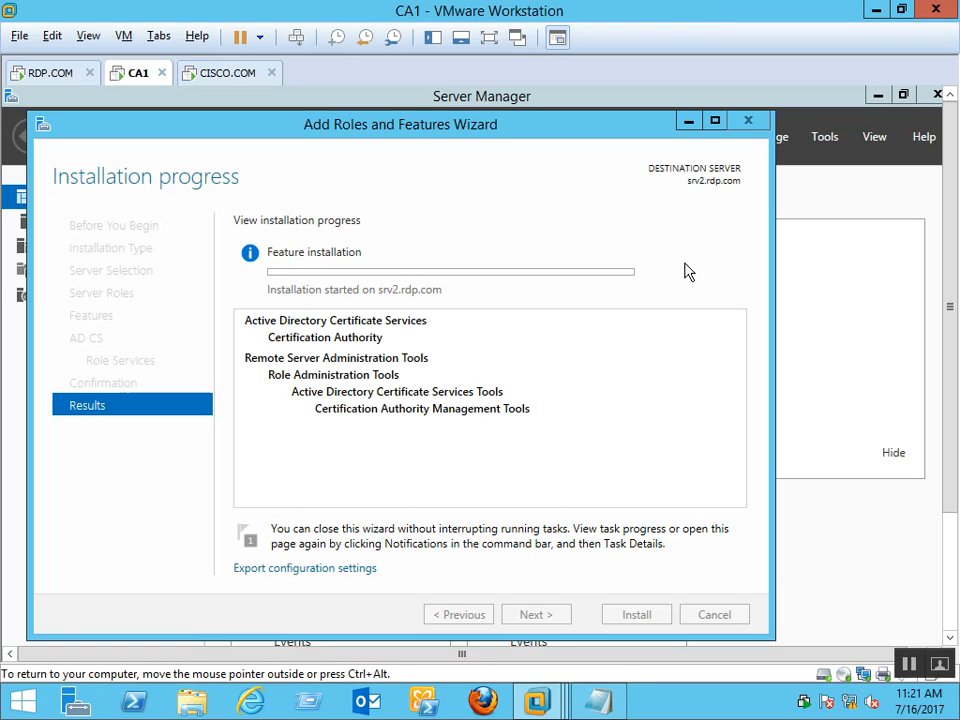
# On CISCO.COM, launch domain controller promotion choosing a new forest with root domain cisco.com
pyautogui.click(228, 76)
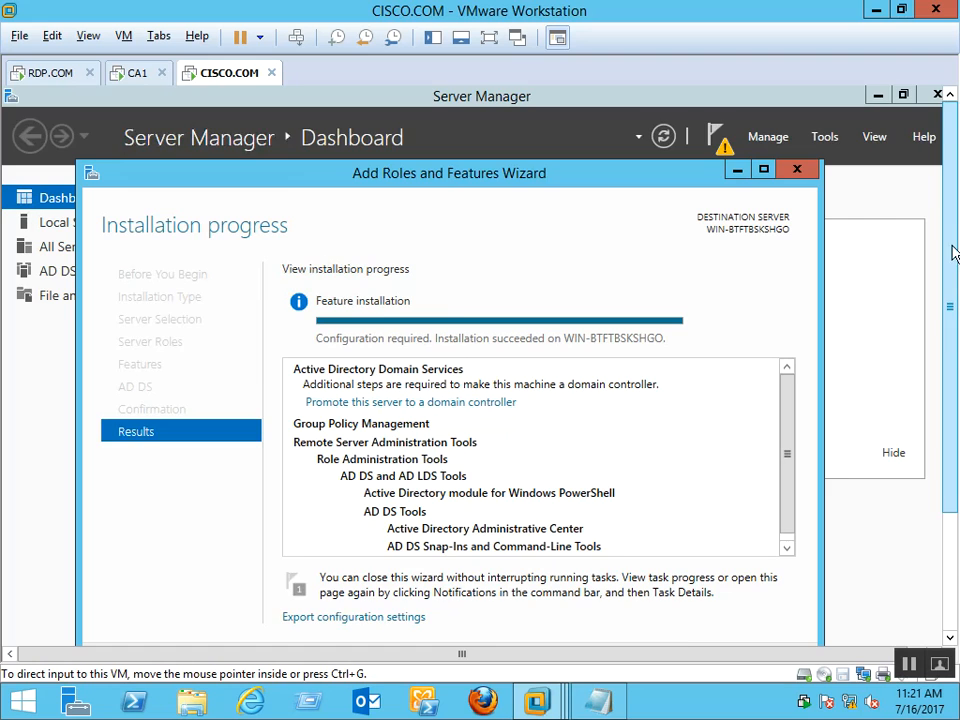
pyautogui.scroll(-2, 529, 321)
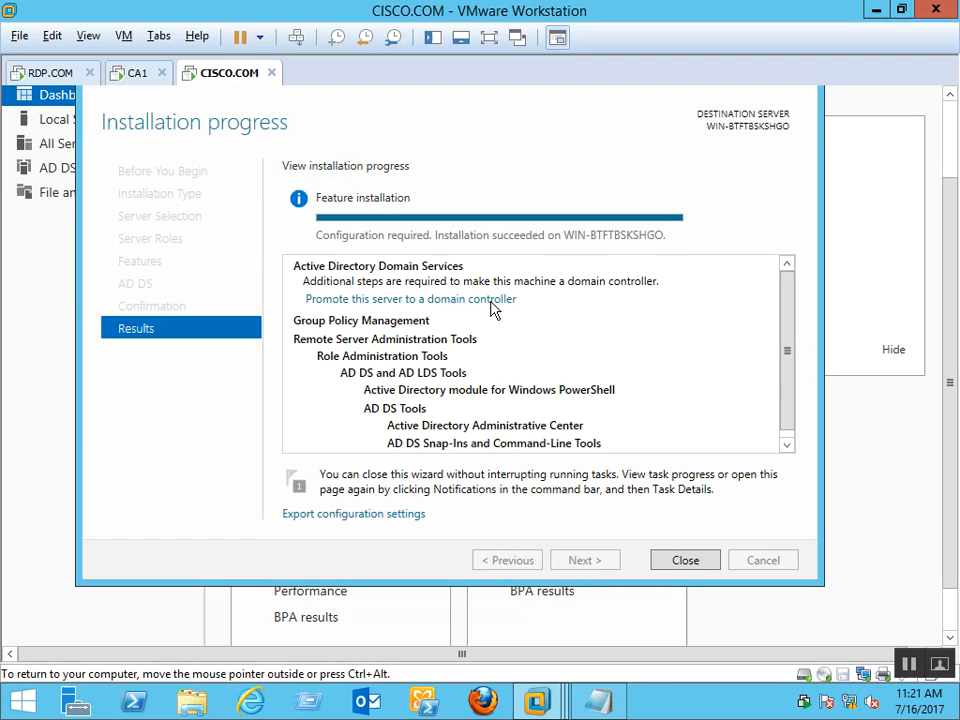
pyautogui.click(493, 300)
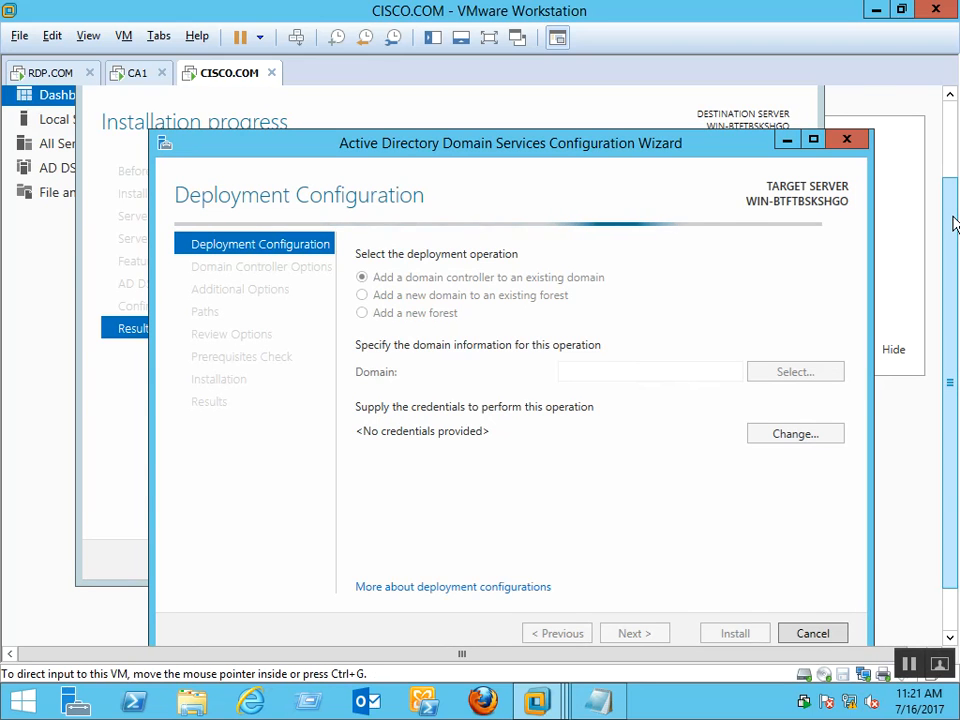
pyautogui.scroll(-1, 953, 222)
pyautogui.click(448, 262)
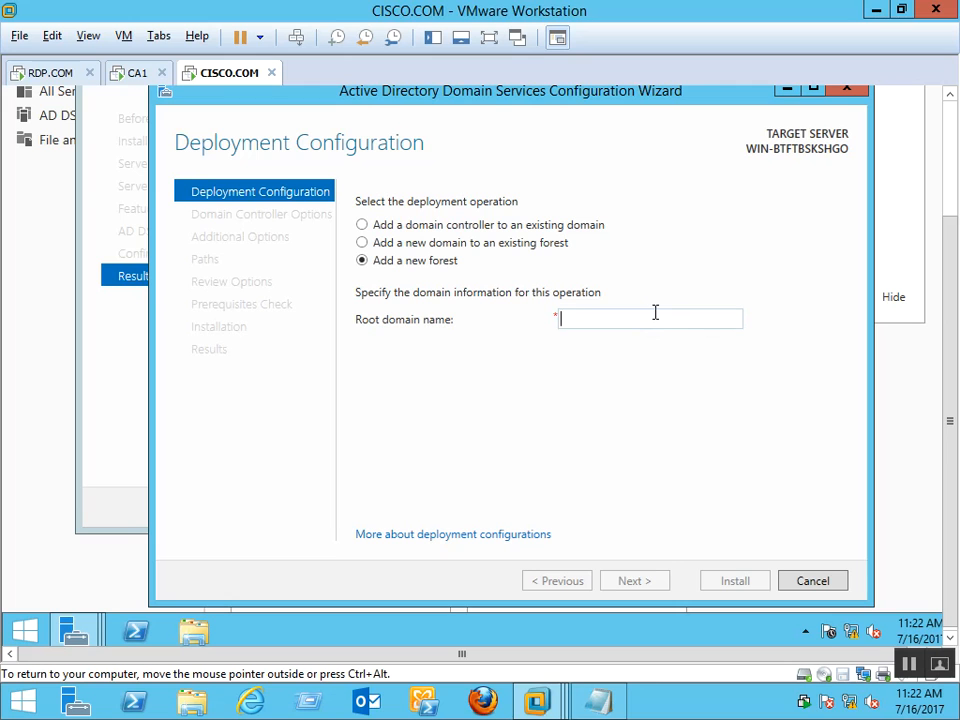
pyautogui.write('cisco.com')
pyautogui.press('Return')
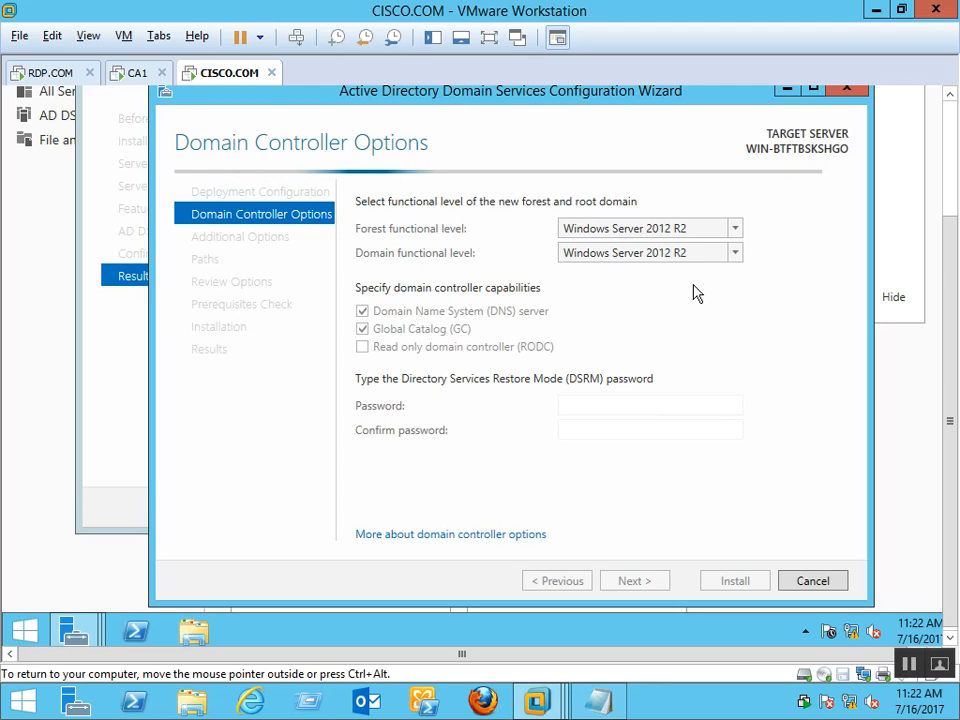
# Set the forest and domain functional levels to Windows Server 2008 R2
pyautogui.click(726, 230)
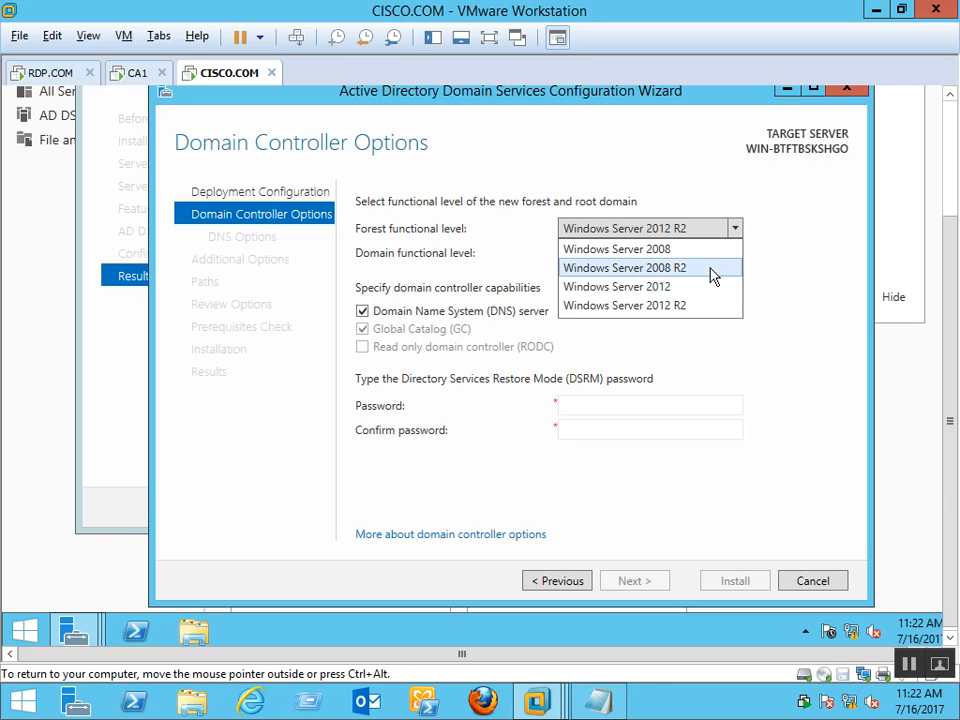
pyautogui.click(712, 270)
pyautogui.click(716, 262)
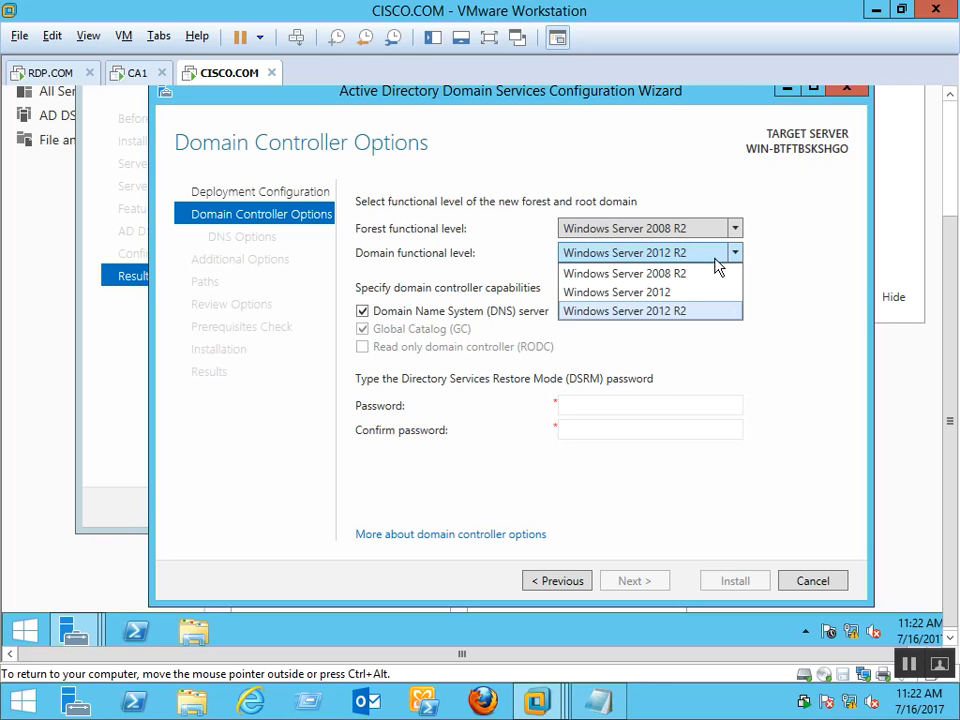
pyautogui.click(697, 273)
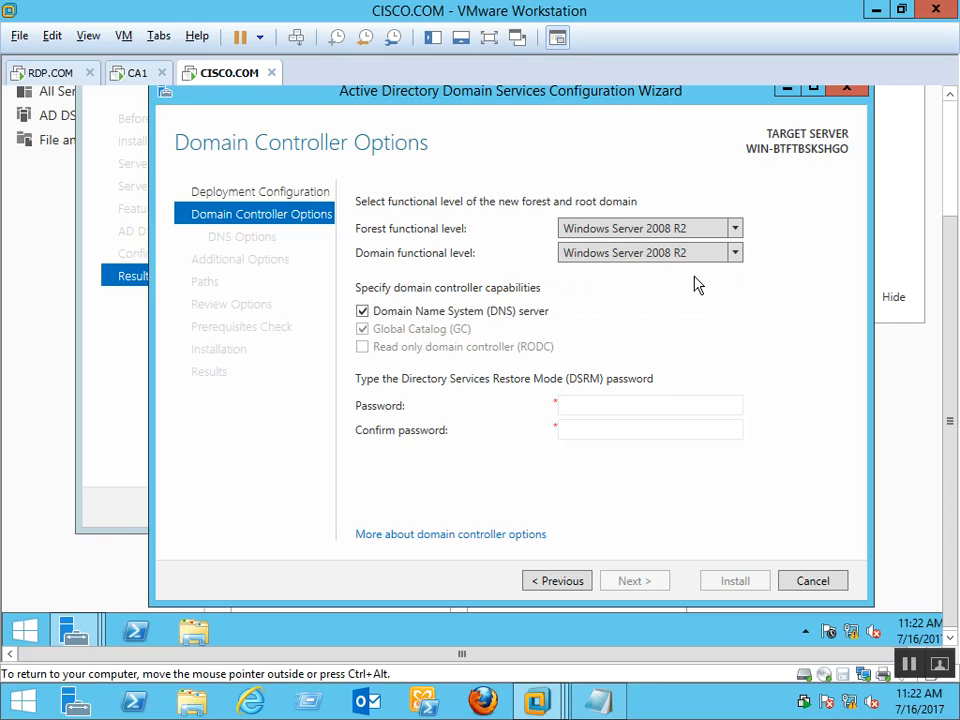
# Enter and confirm the Directory Services Restore Mode password, then continue
pyautogui.click(645, 405)
pyautogui.write('Cisco@123')
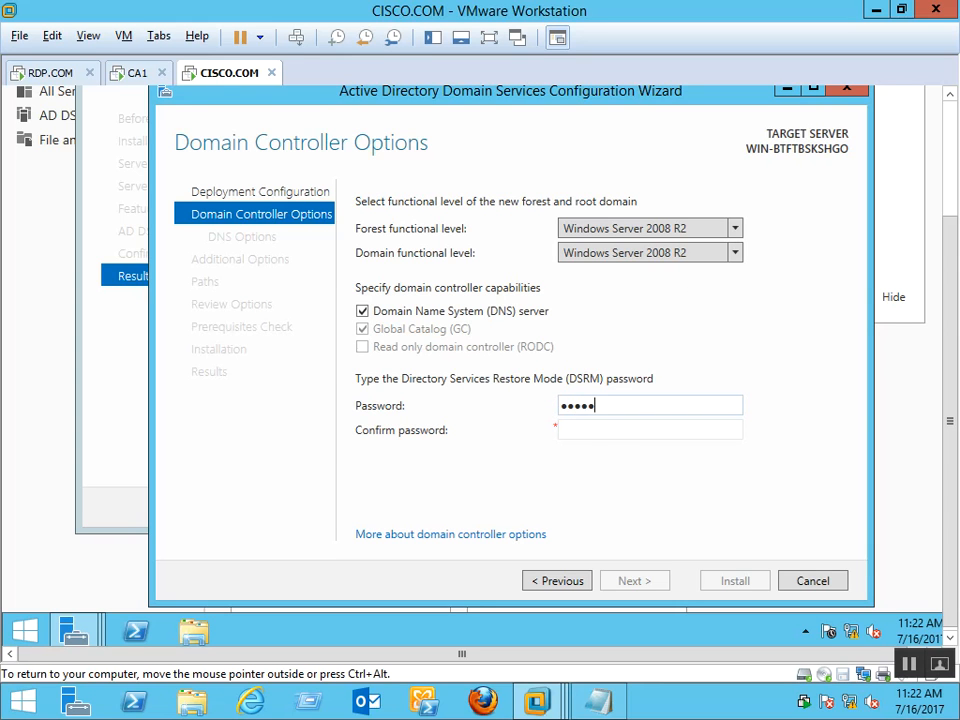
pyautogui.press('Tab')
pyautogui.write('Cis')
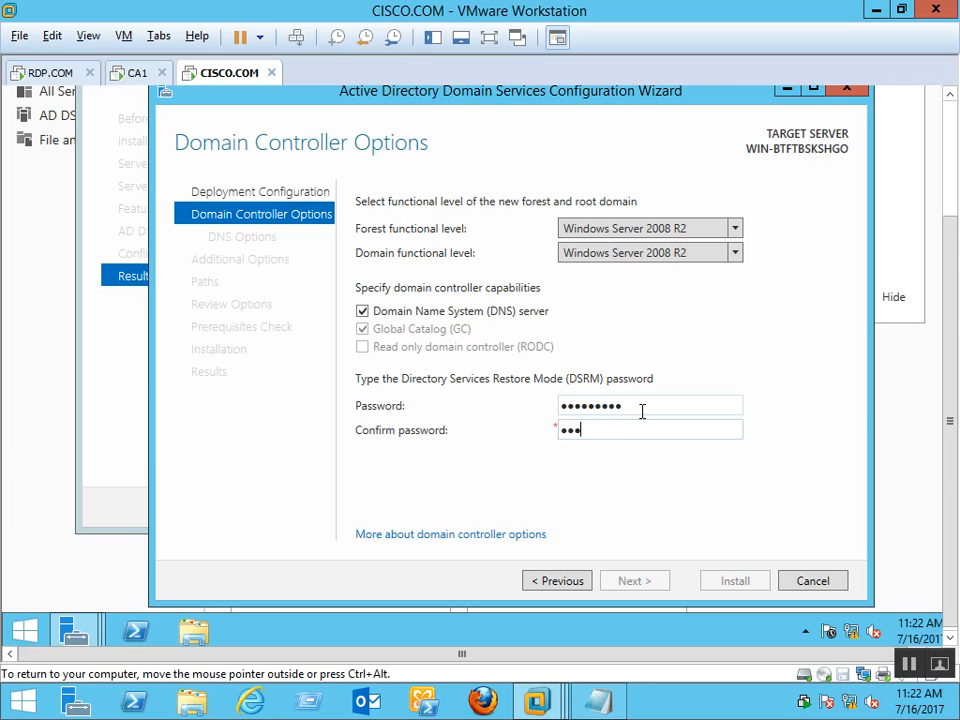
pyautogui.write('co@123')
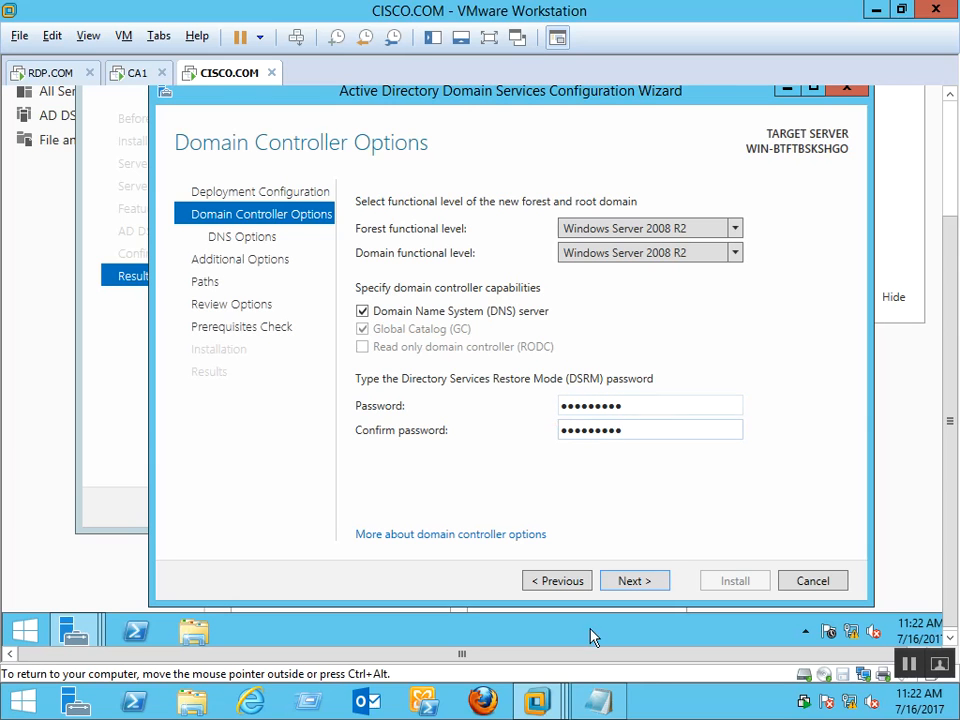
pyautogui.click(643, 585)
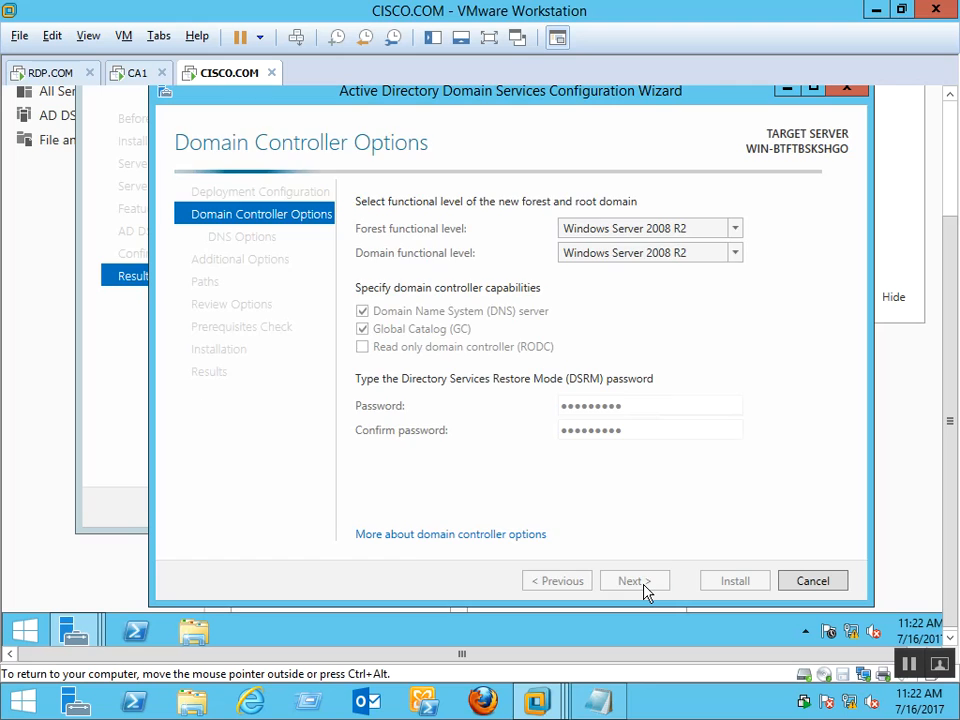
# Keep the default DNS options, NetBIOS name CISCO and paths, install the cisco.com domain controller, then return to CA1
pyautogui.click(643, 584)
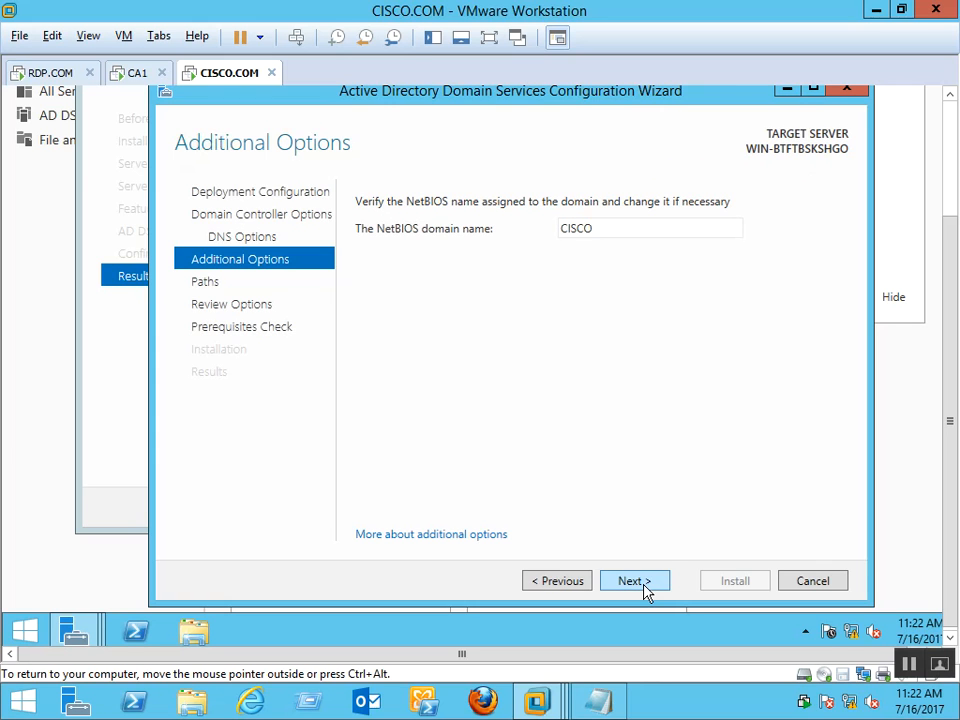
pyautogui.click(644, 586)
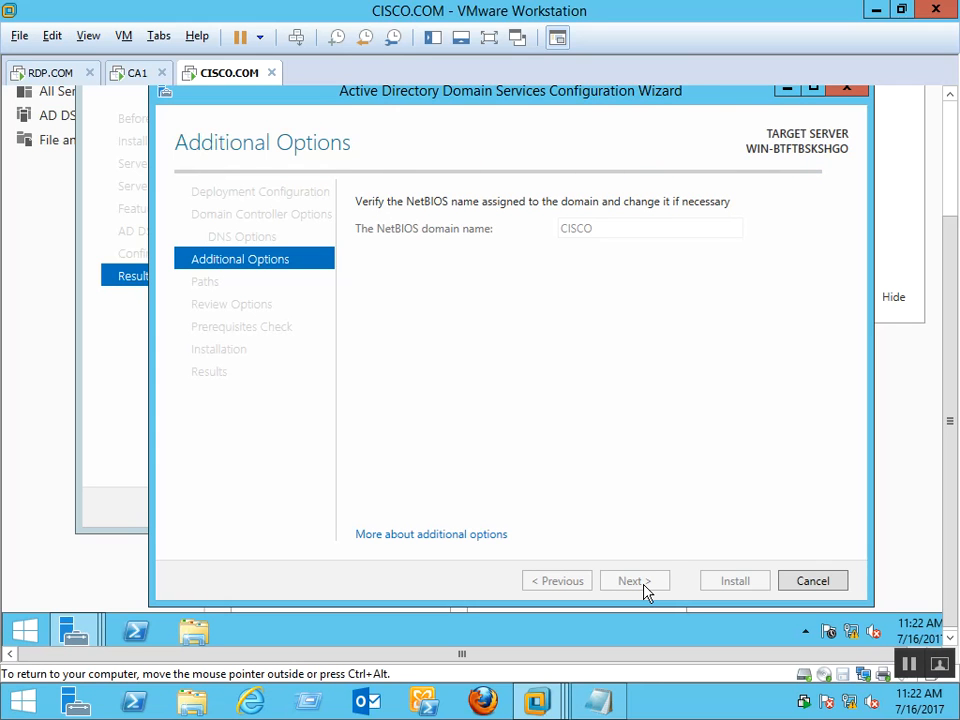
pyautogui.click(634, 581)
pyautogui.click(634, 581)
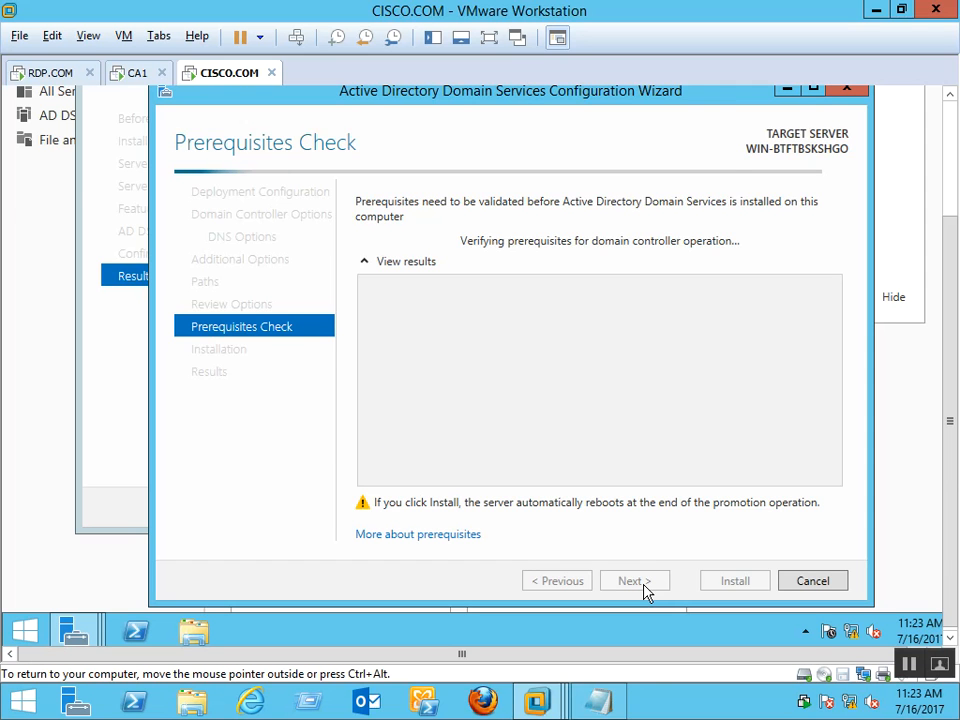
pyautogui.click(724, 579)
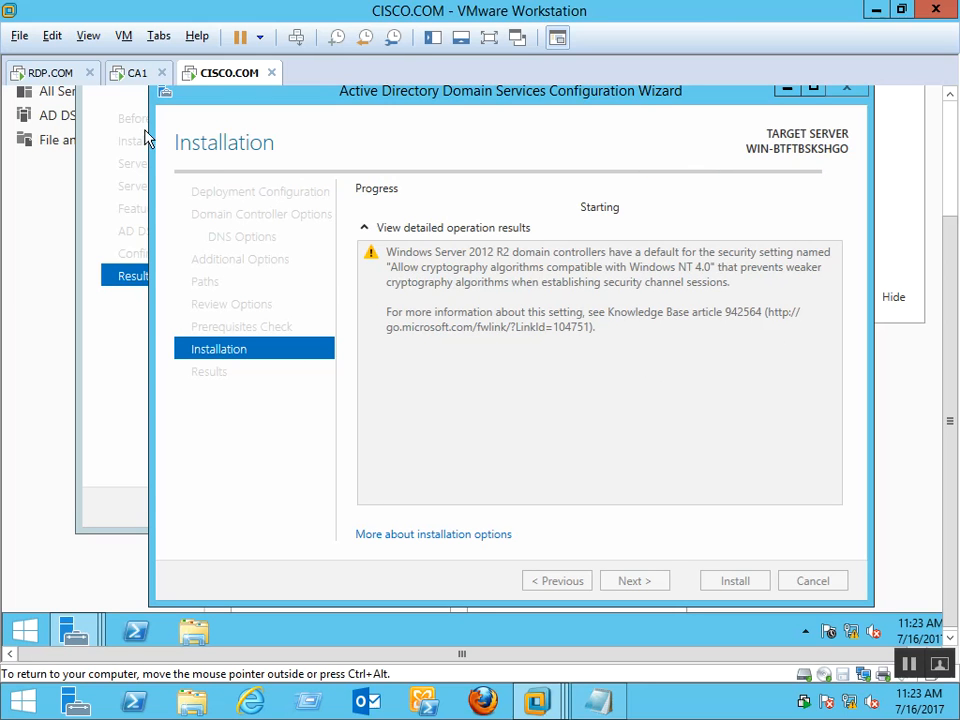
pyautogui.click(131, 76)
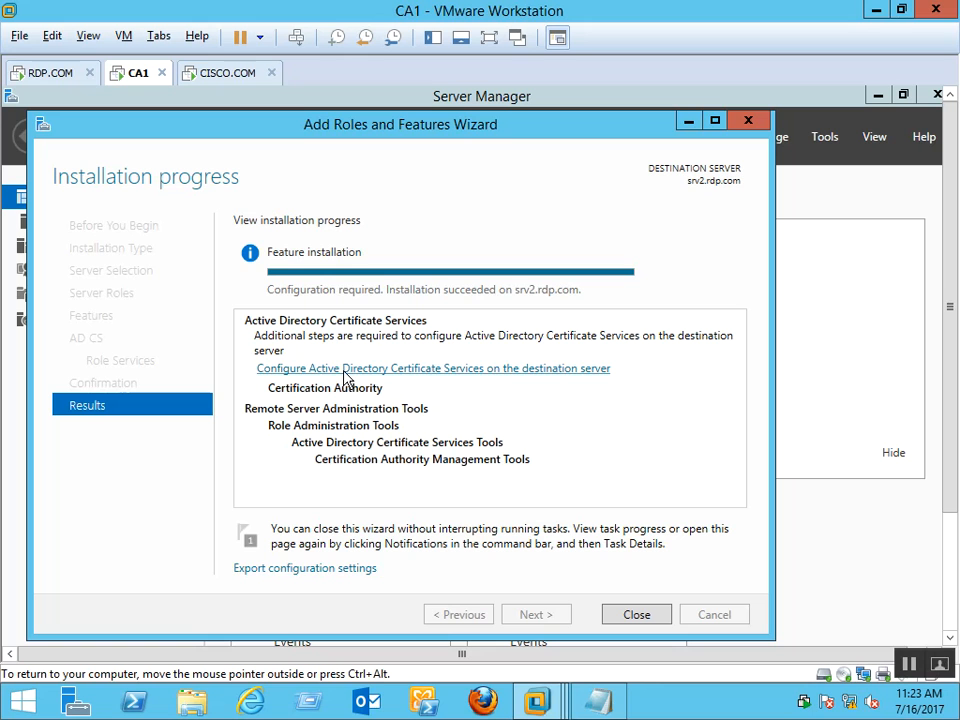
# Configure CA1's AD CS with the shown credentials: Certification Authority role, Enterprise CA, Root CA
pyautogui.click(483, 371)
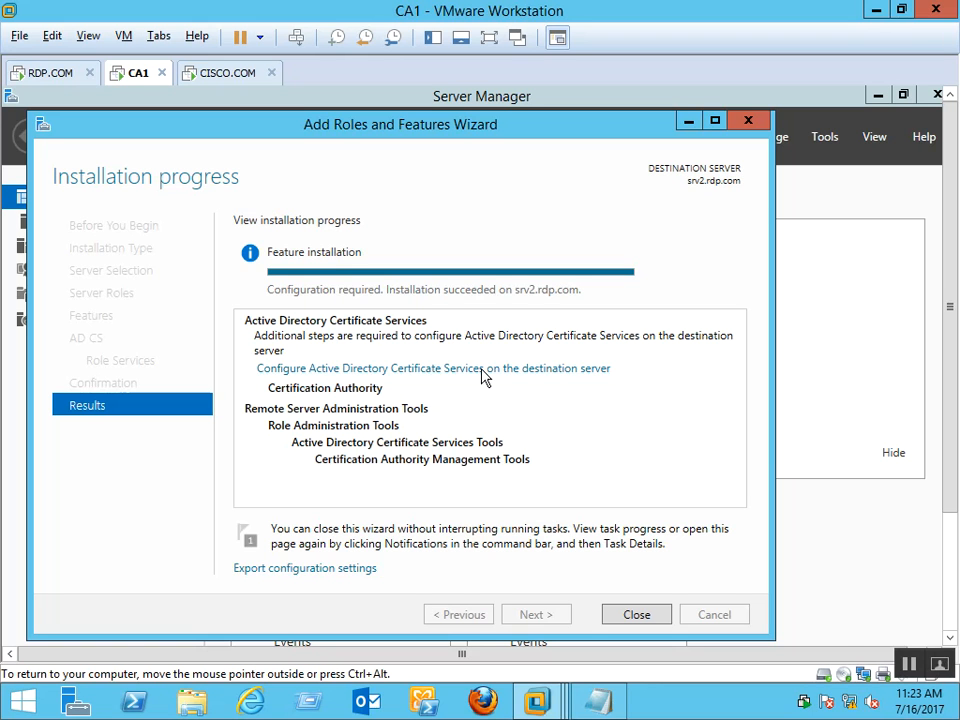
pyautogui.moveTo(953, 160); pyautogui.dragTo(945, 253)
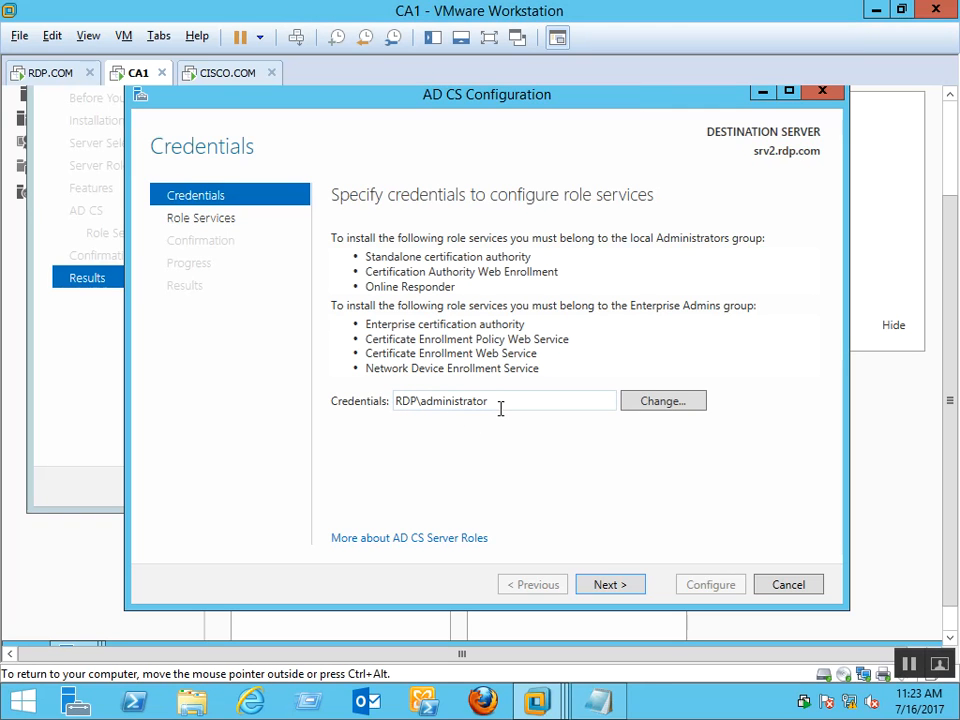
pyautogui.click(609, 585)
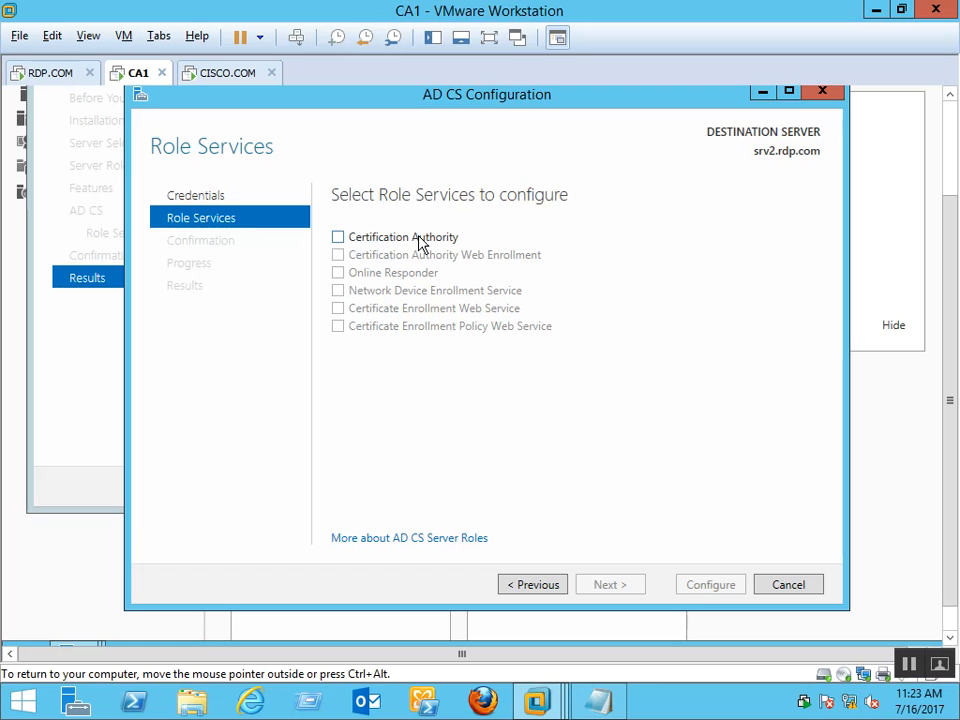
pyautogui.click(419, 238)
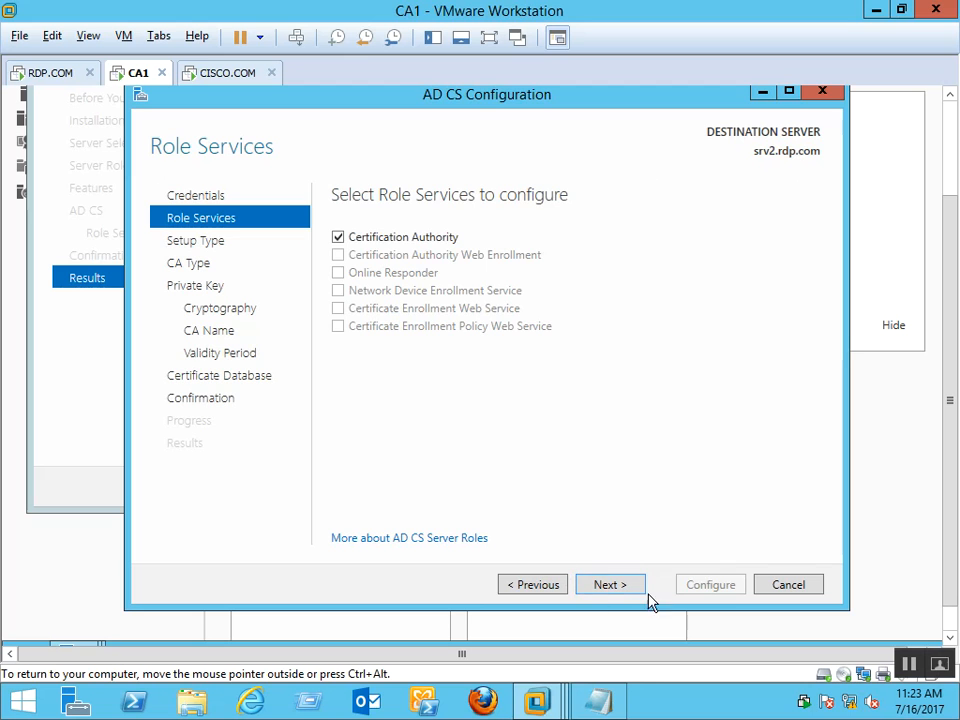
pyautogui.click(633, 589)
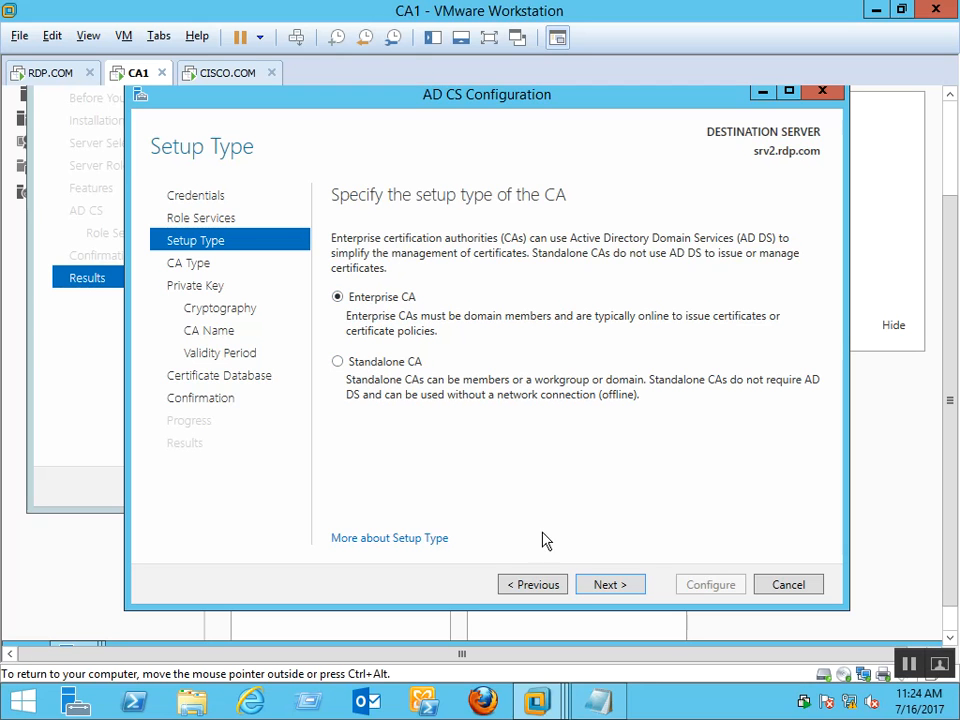
pyautogui.click(627, 588)
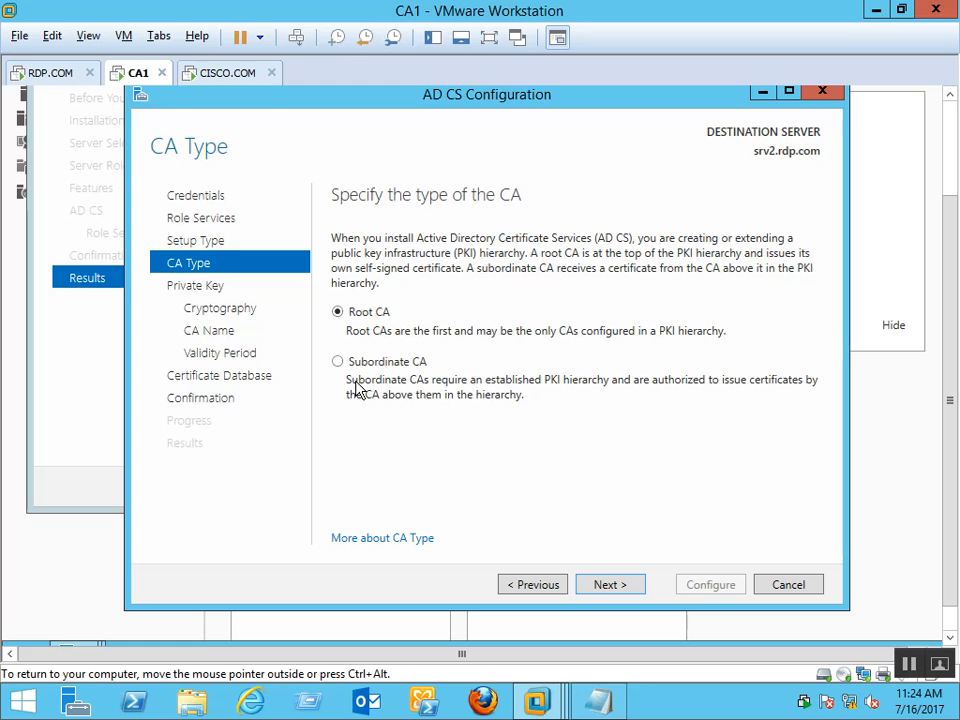
pyautogui.click(609, 585)
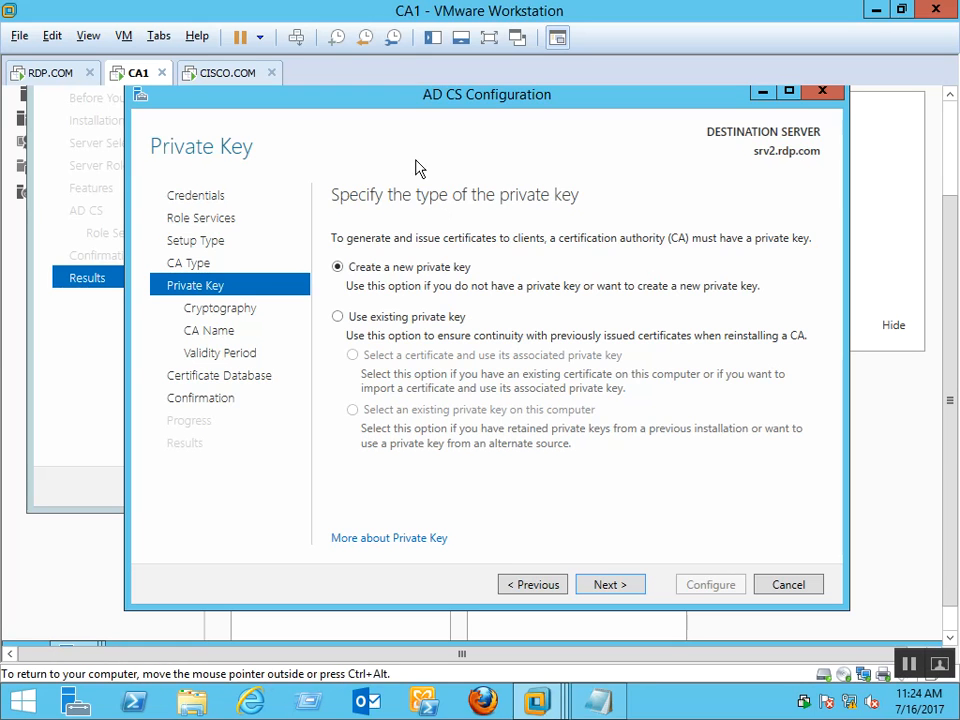
# Accept the default cryptography, CA name, 5-year validity and database locations, then configure the CA
pyautogui.press('Return')
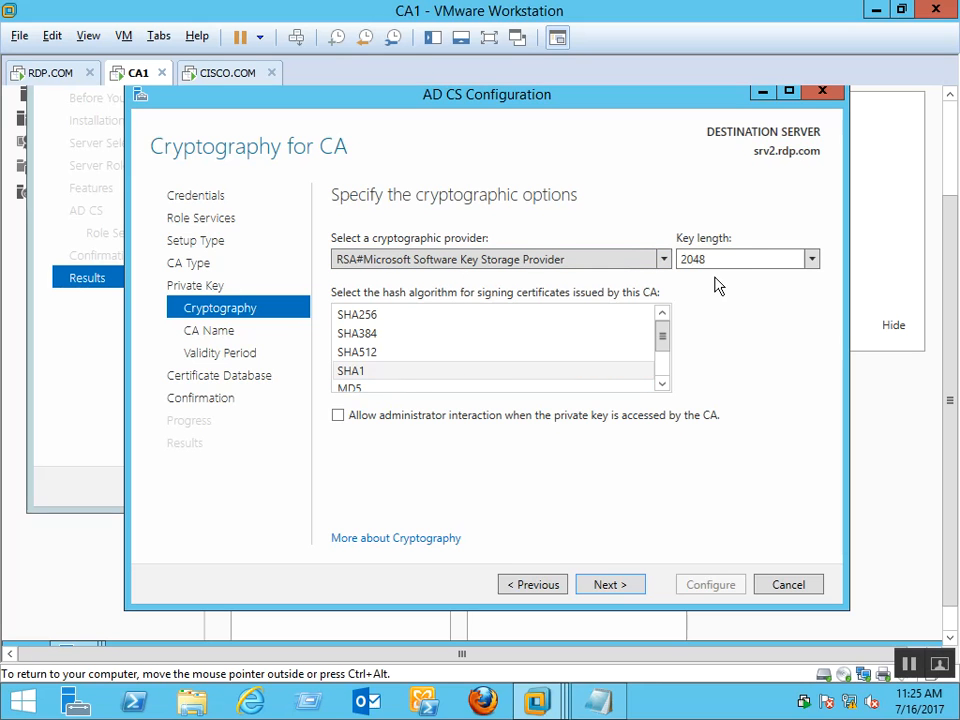
pyautogui.click(607, 586)
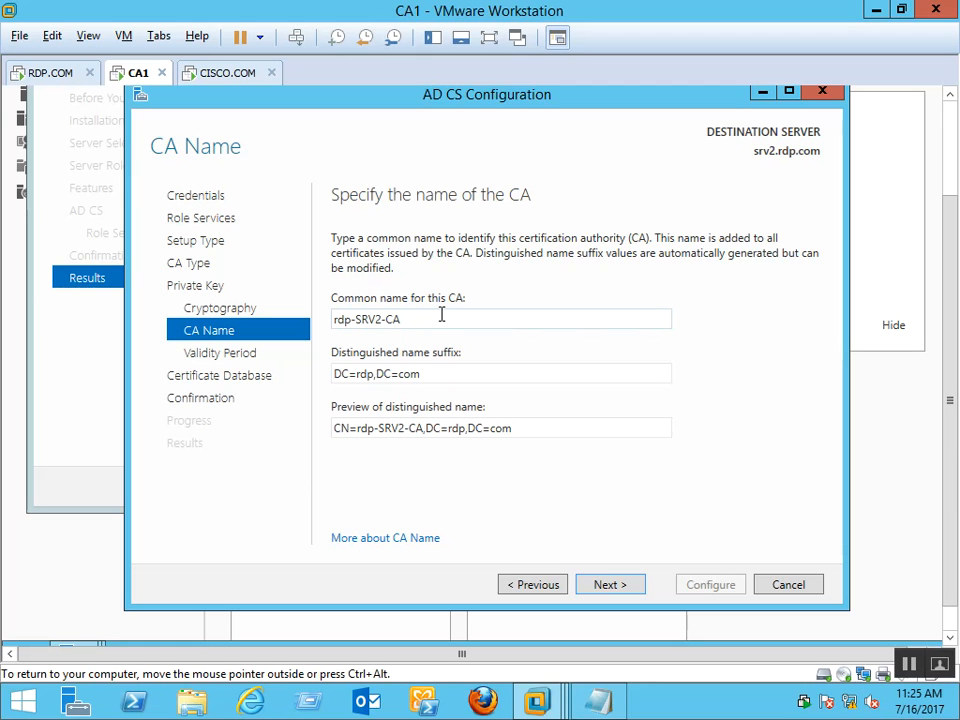
pyautogui.click(589, 584)
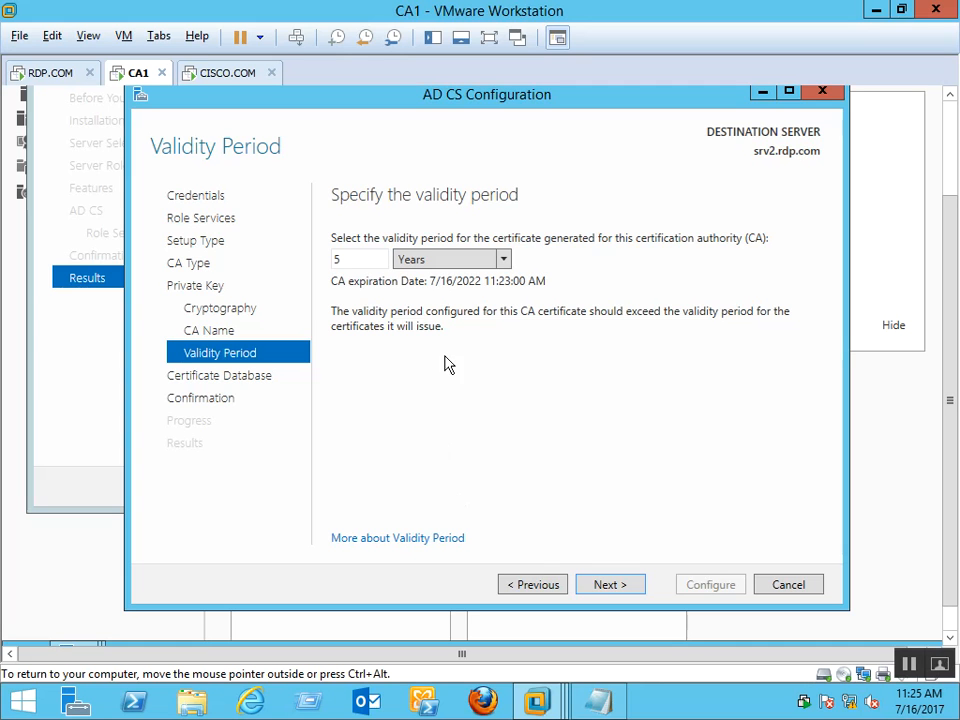
pyautogui.click(614, 592)
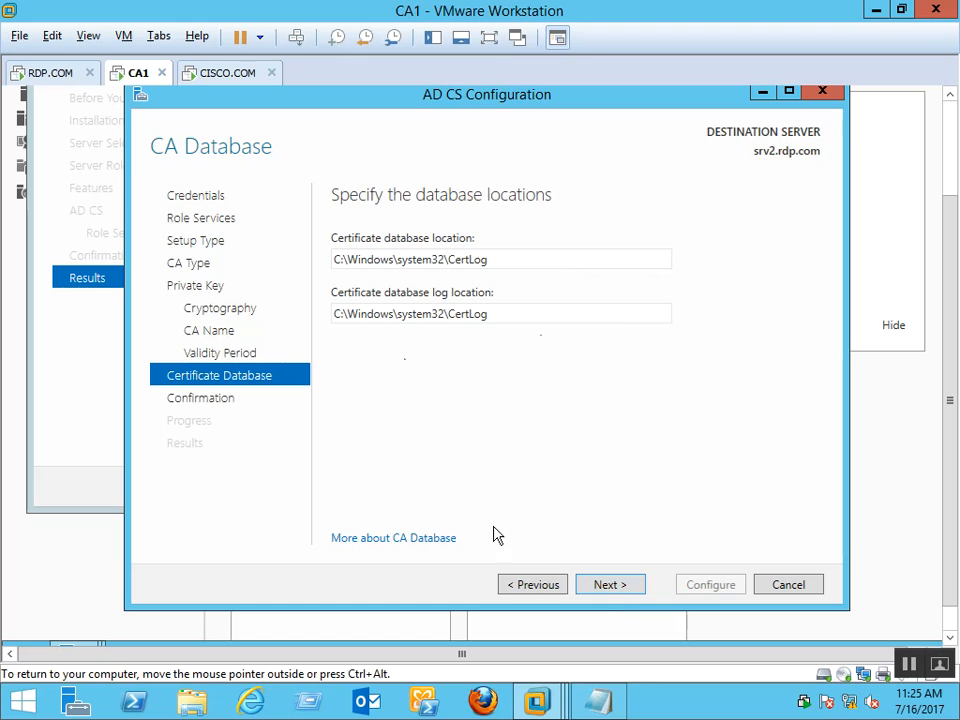
pyautogui.click(620, 590)
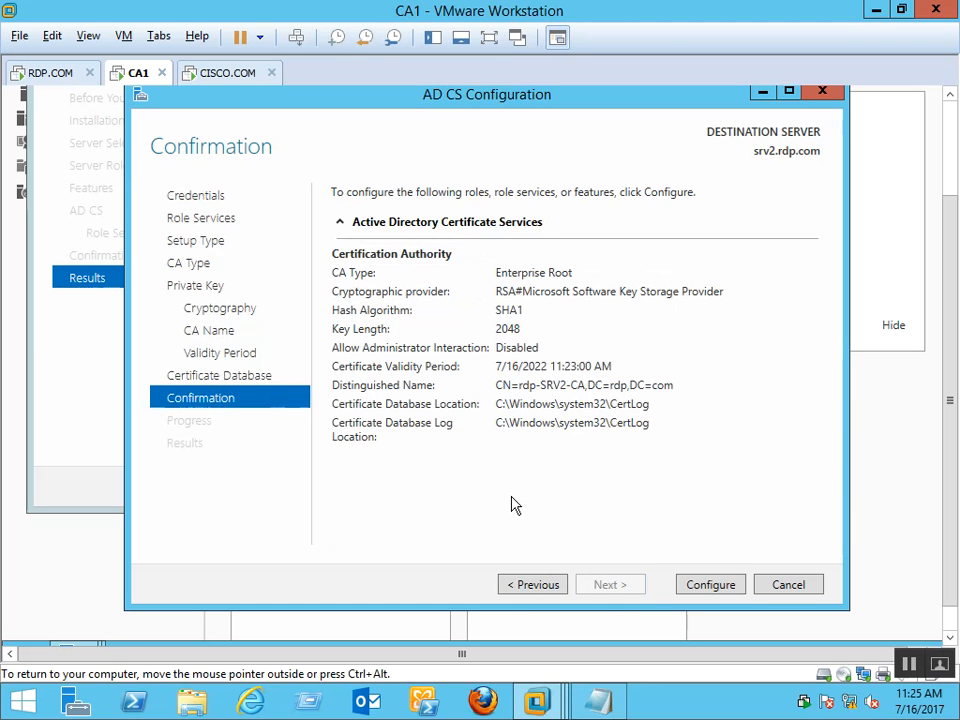
pyautogui.click(708, 588)
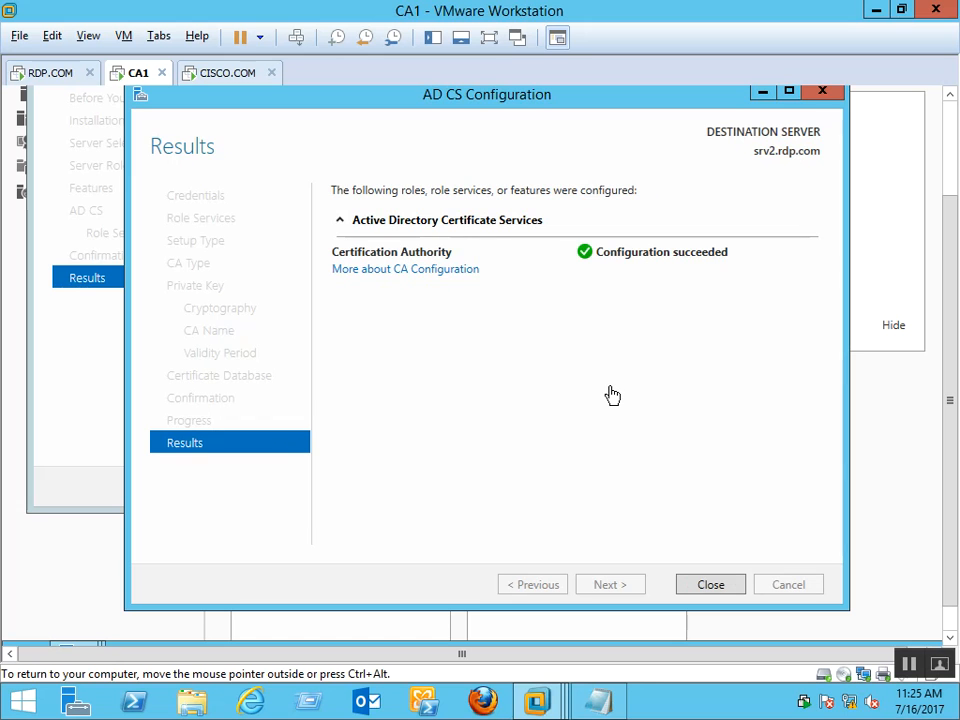
pyautogui.click(722, 585)
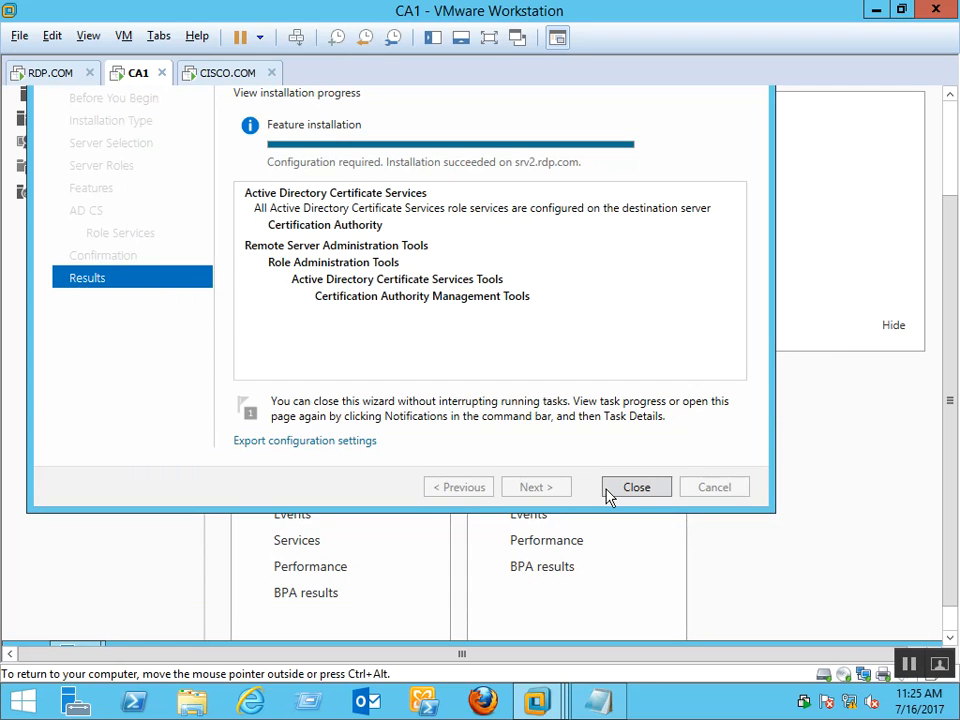
# Close the setup wizards and review the Server Manager notifications
pyautogui.click(607, 496)
pyautogui.click(952, 141)
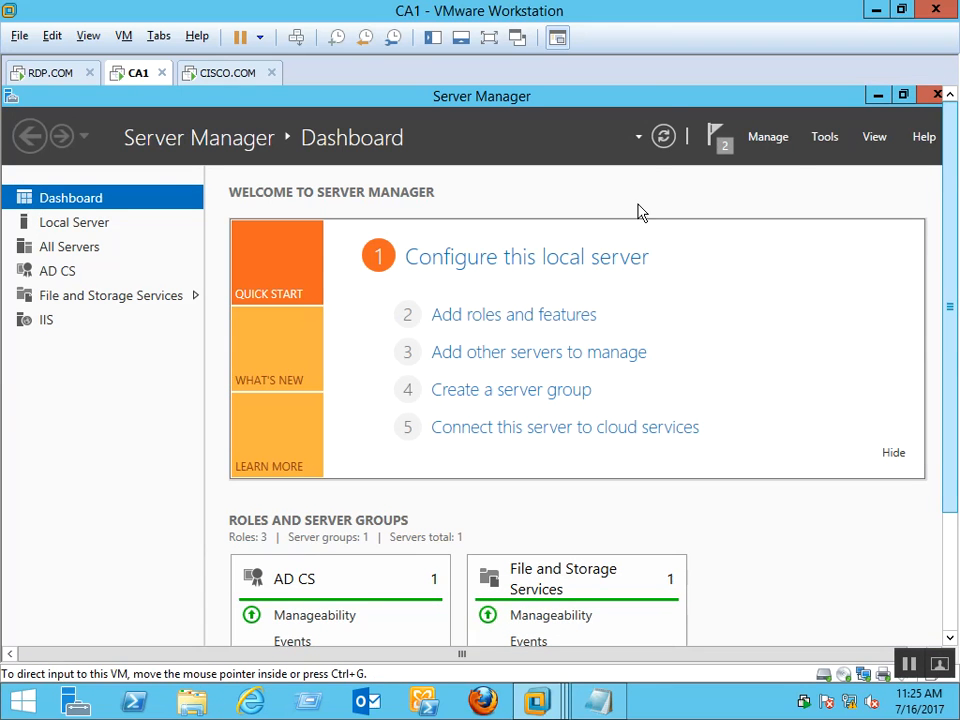
pyautogui.click(724, 146)
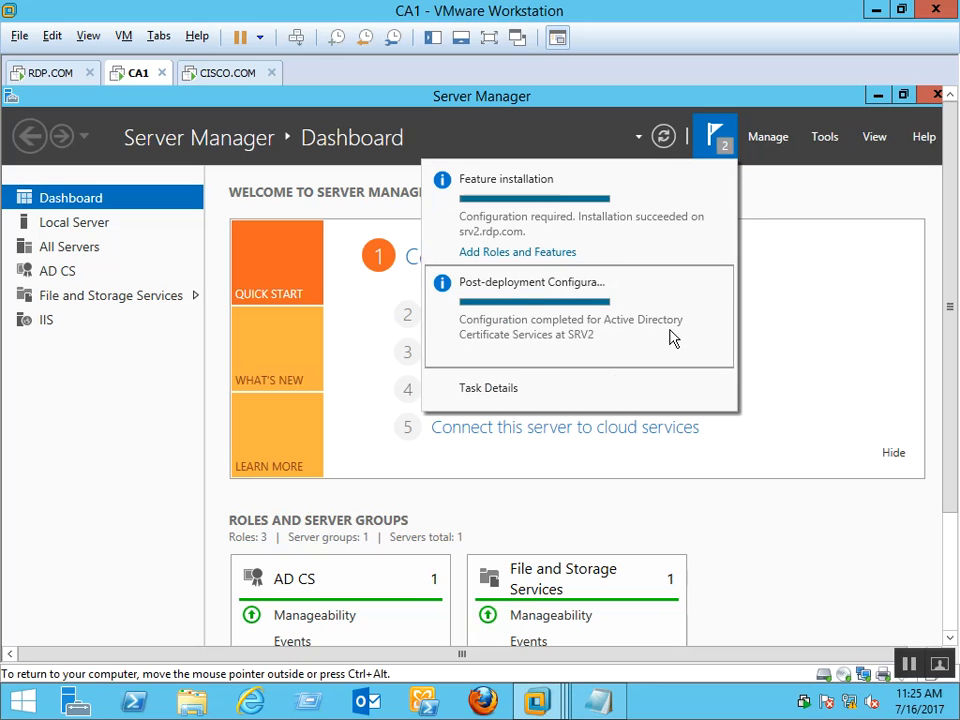
pyautogui.click(838, 193)
# Switch among the CISCO.COM, RDP.COM and CA1 virtual machines, ending on CA1
pyautogui.click(230, 76)
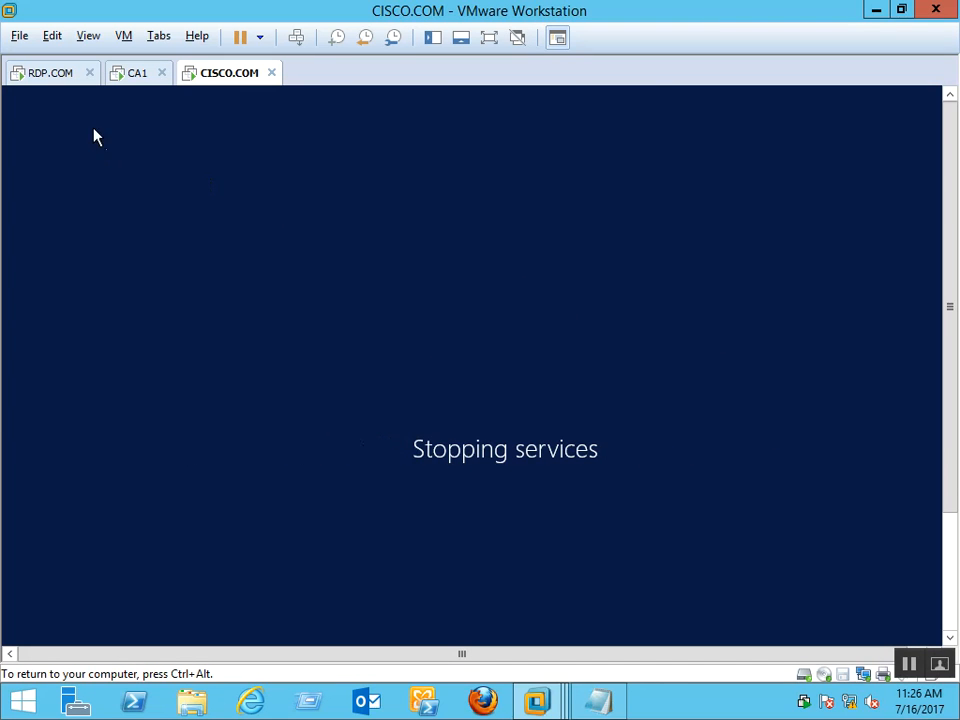
pyautogui.click(137, 74)
pyautogui.click(55, 80)
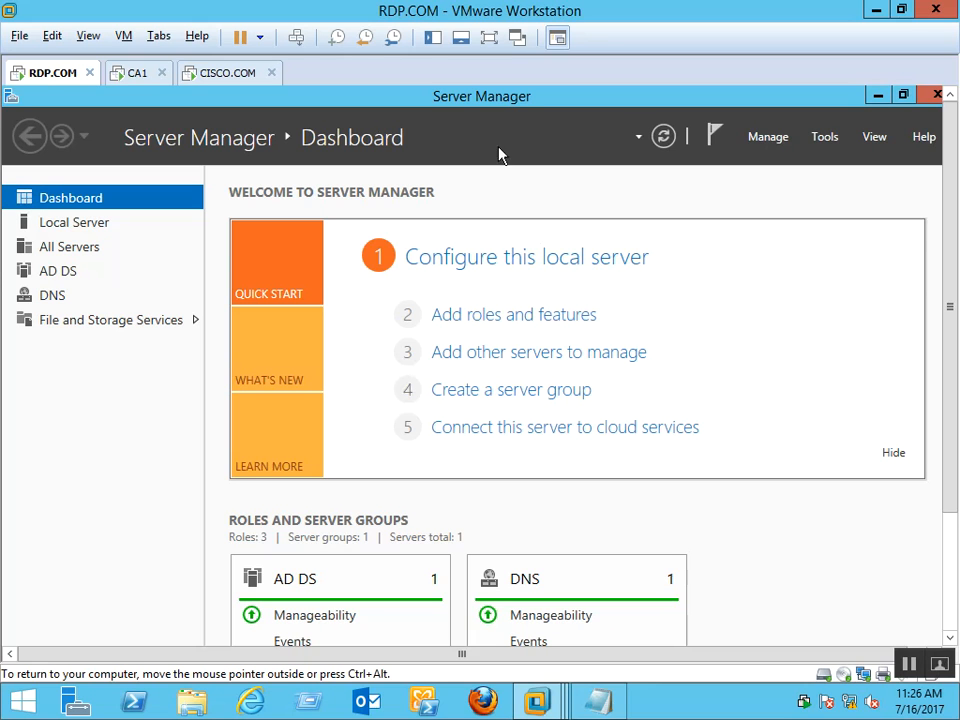
pyautogui.click(128, 80)
pyautogui.click(222, 78)
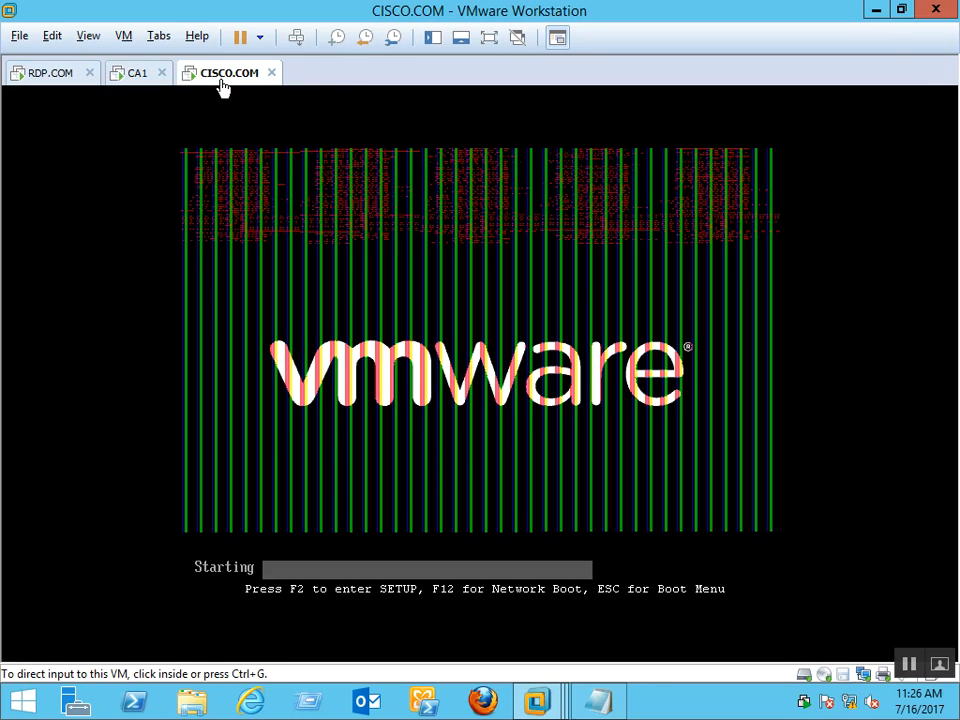
pyautogui.click(130, 85)
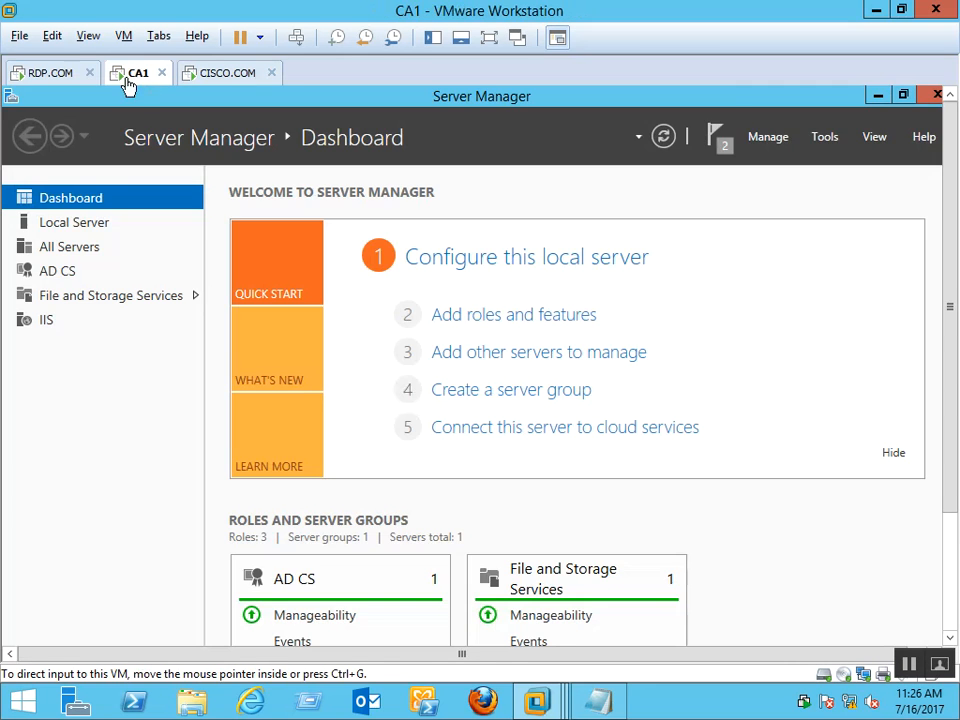
pyautogui.click(50, 74)
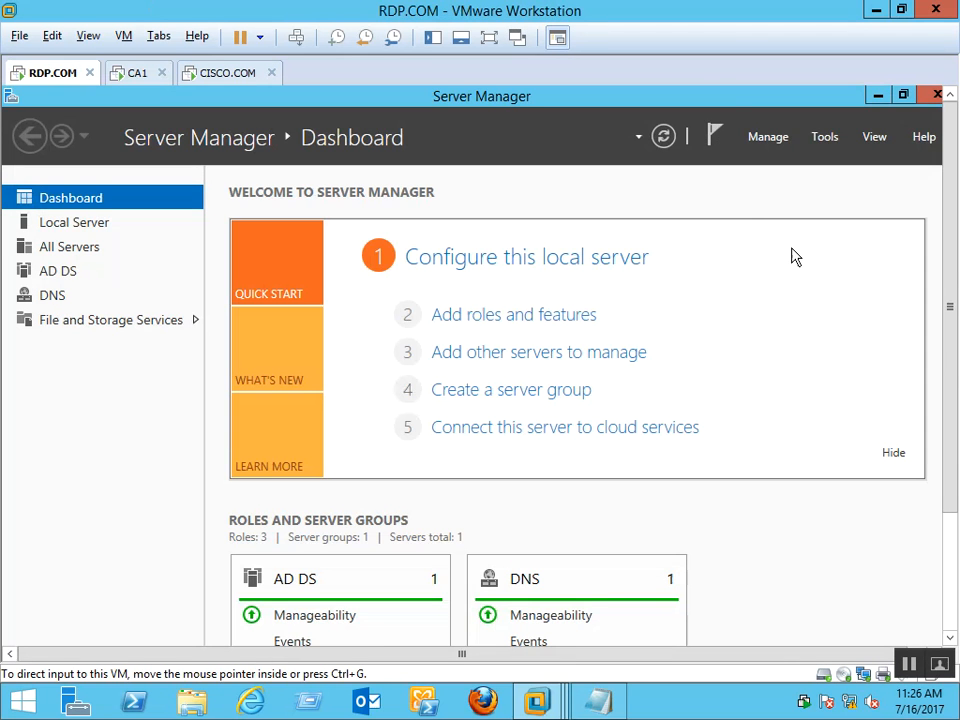
pyautogui.click(135, 73)
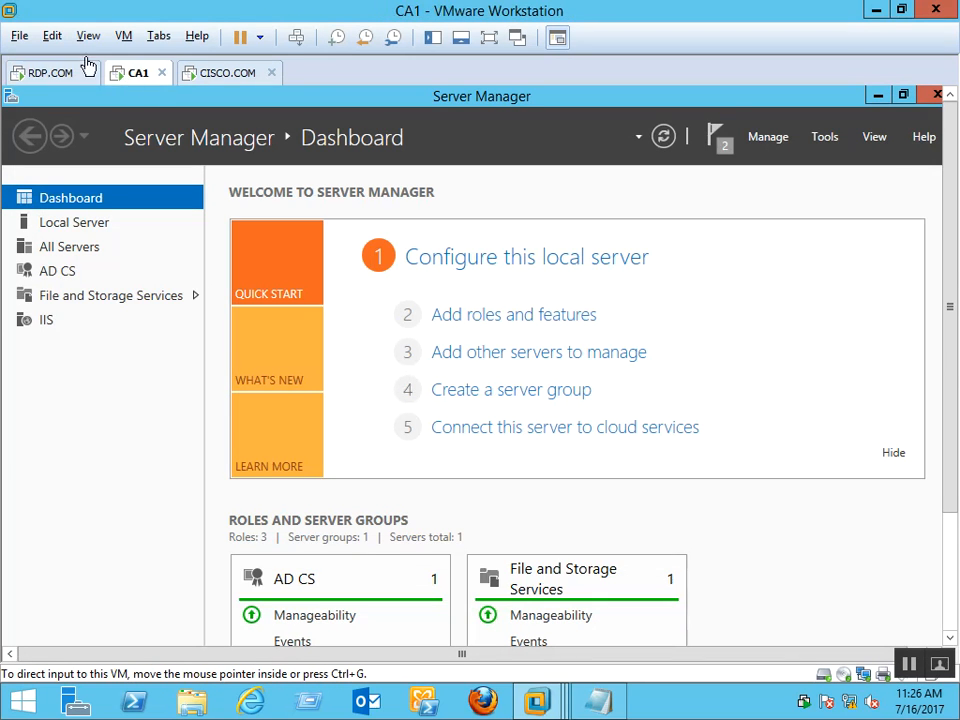
pyautogui.click(822, 141)
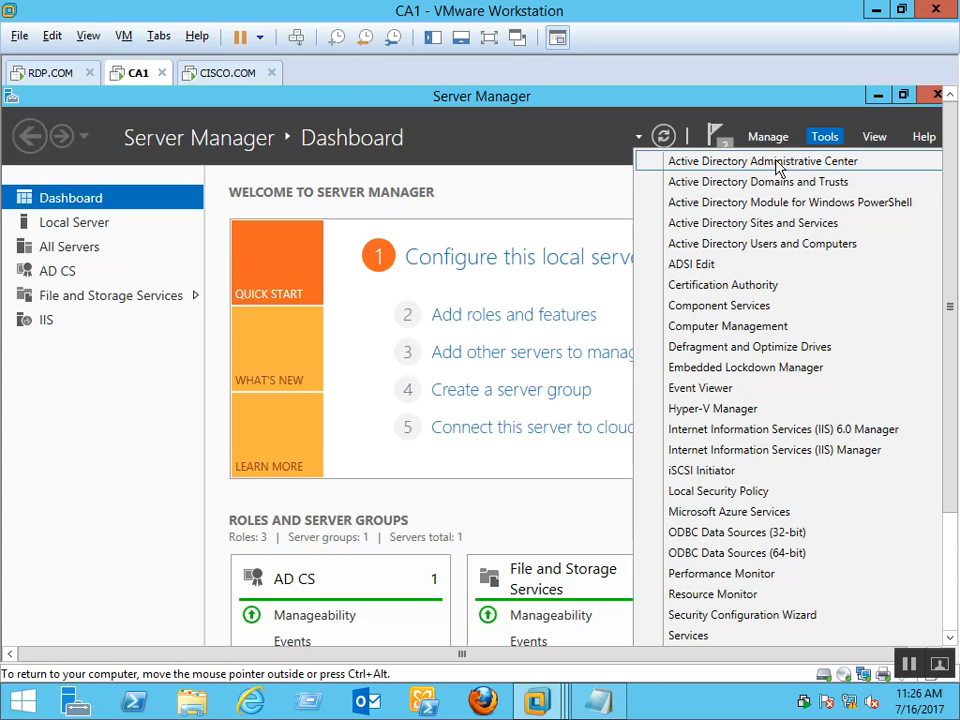
# Launch the Certification Authority console maximized and browse rdp-SRV2-CA's folders through Certificate Templates
pyautogui.click(733, 287)
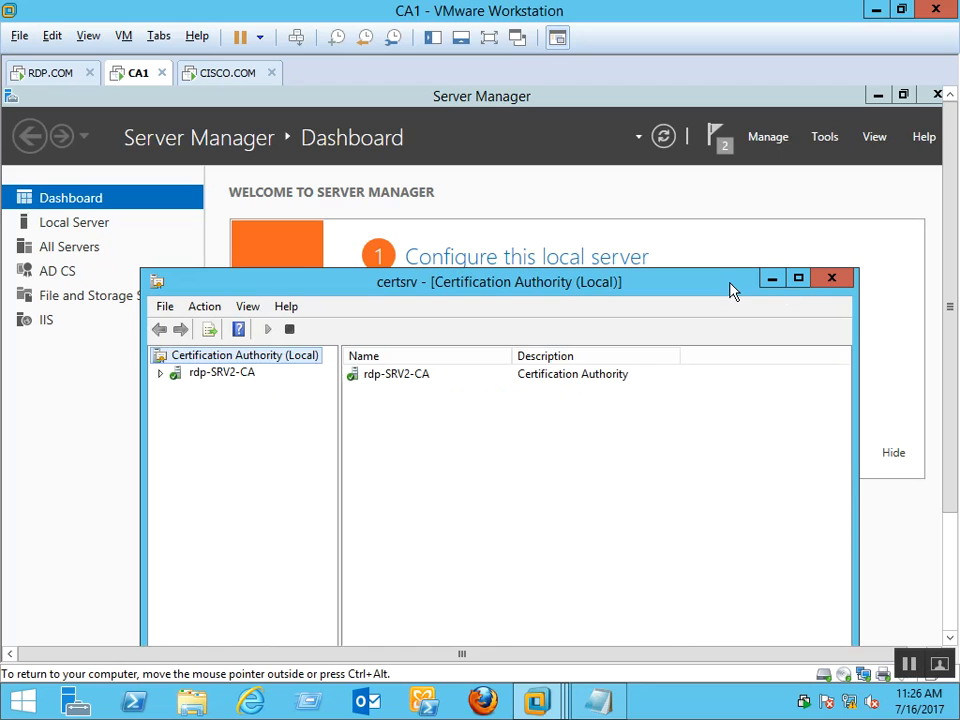
pyautogui.click(800, 281)
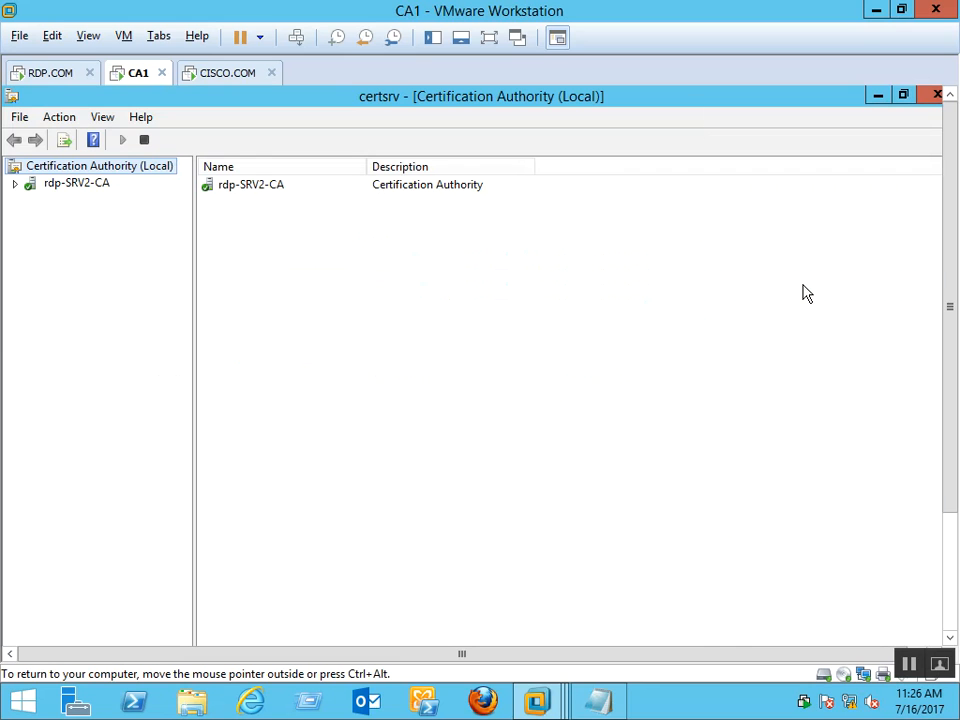
pyautogui.click(16, 184)
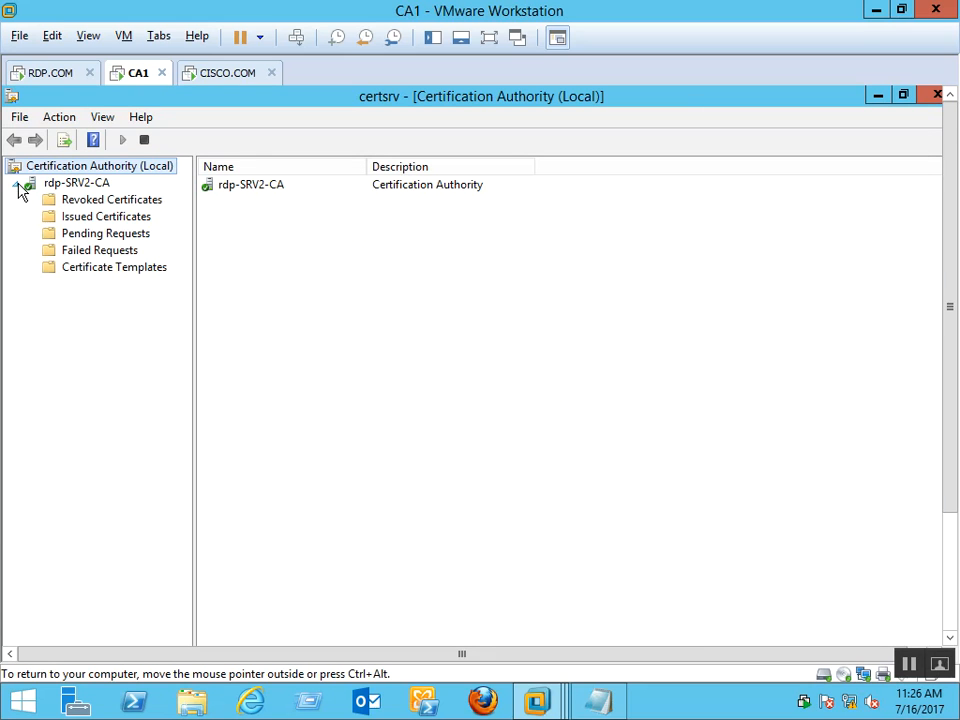
pyautogui.click(61, 199)
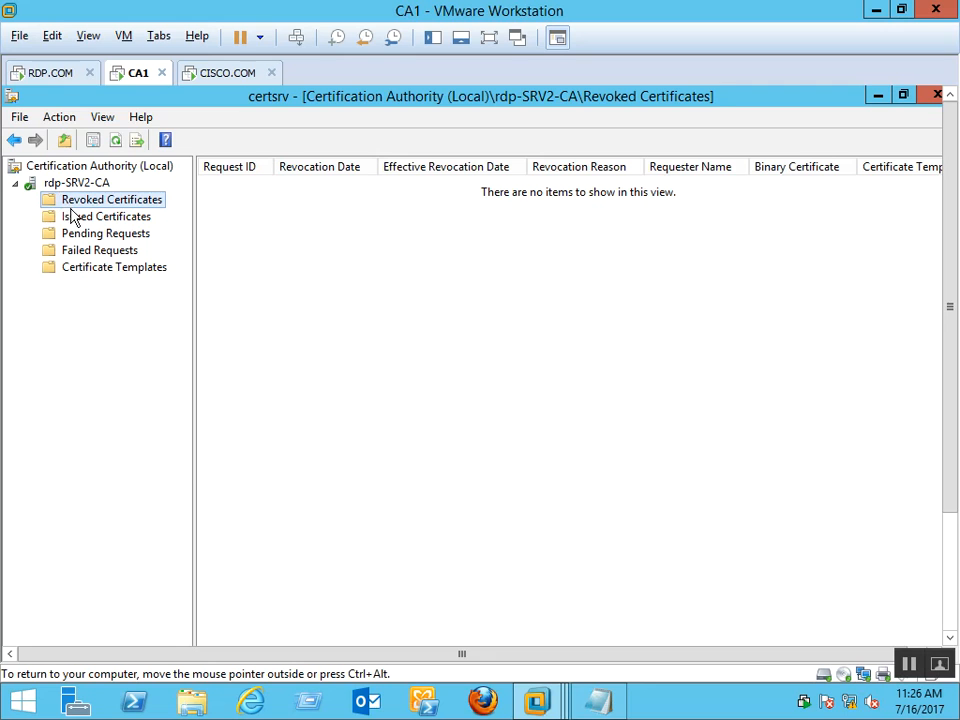
pyautogui.click(71, 216)
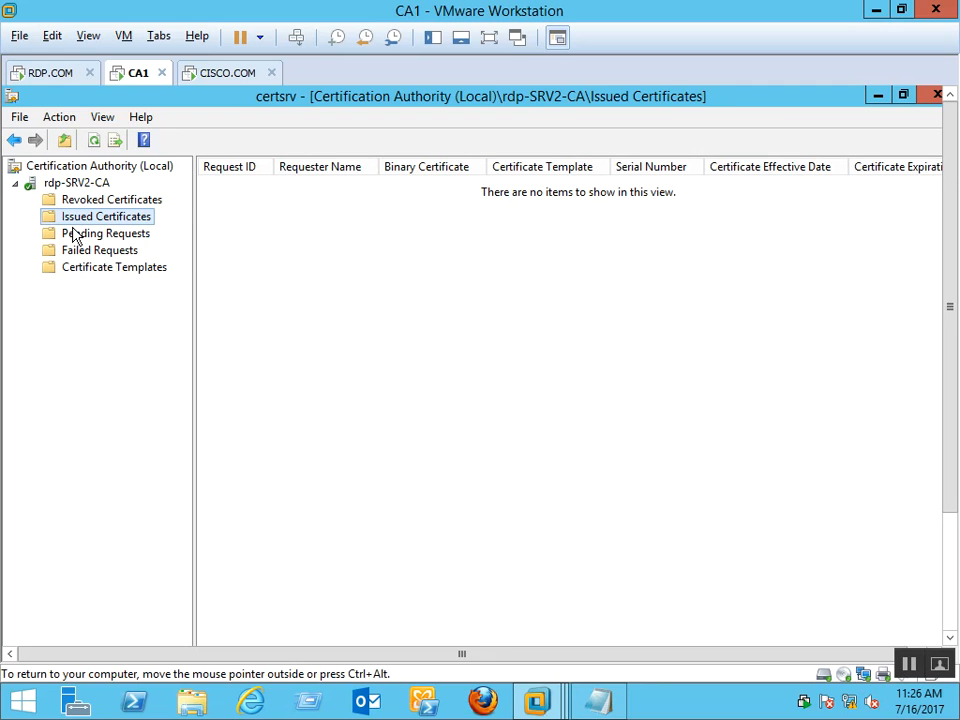
pyautogui.click(73, 234)
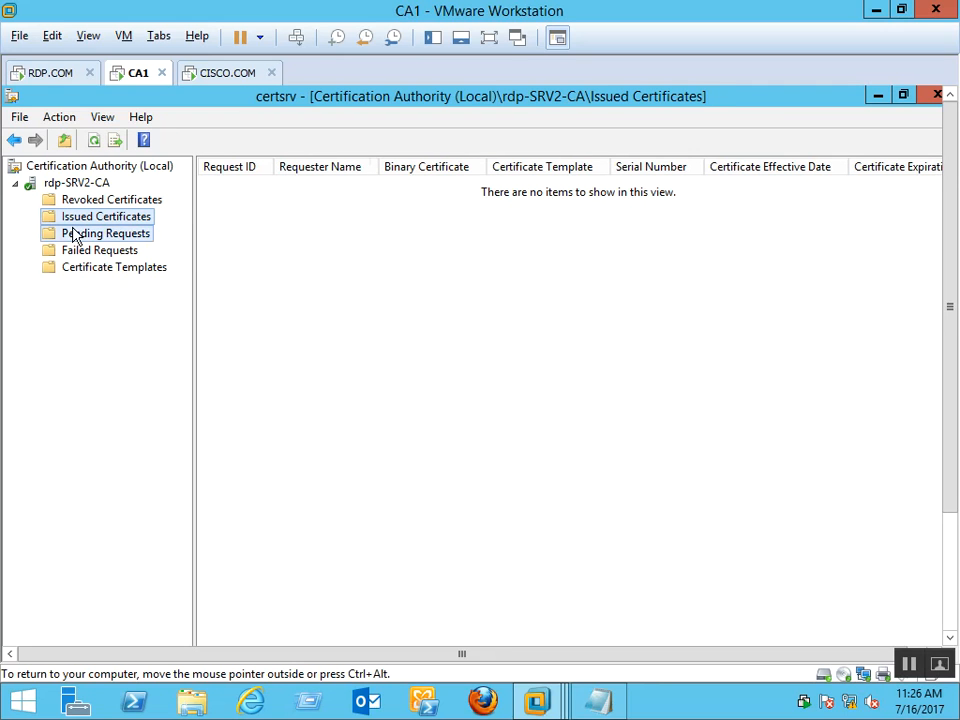
pyautogui.click(94, 255)
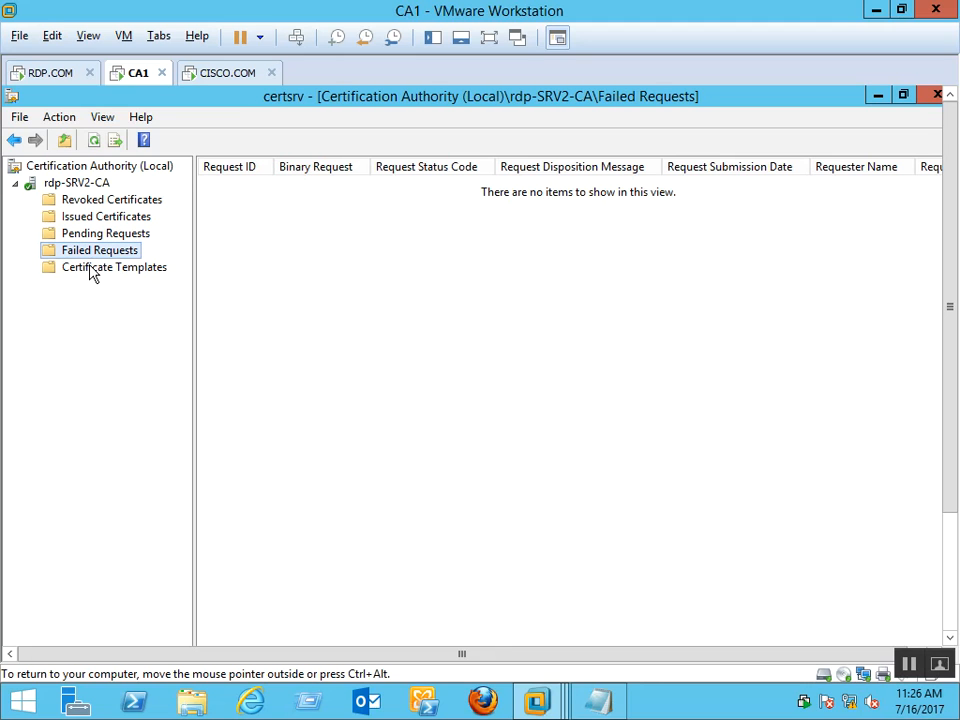
pyautogui.click(89, 267)
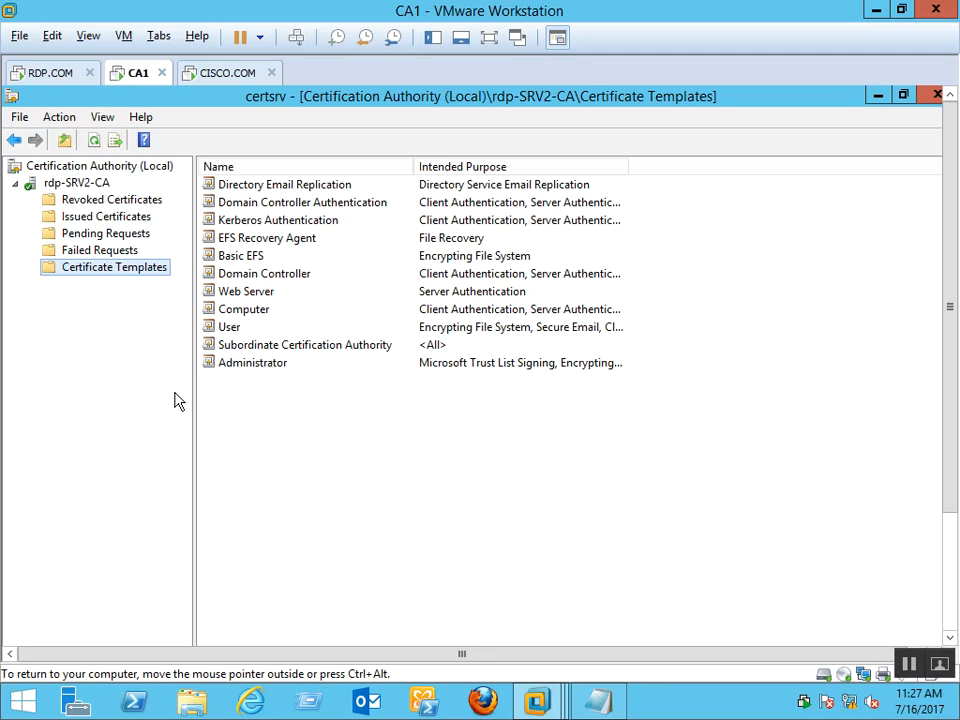
pyautogui.rightClick(148, 272)
# Open the Certificate Templates Console and locate the Web Server template in the list
pyautogui.click(172, 280)
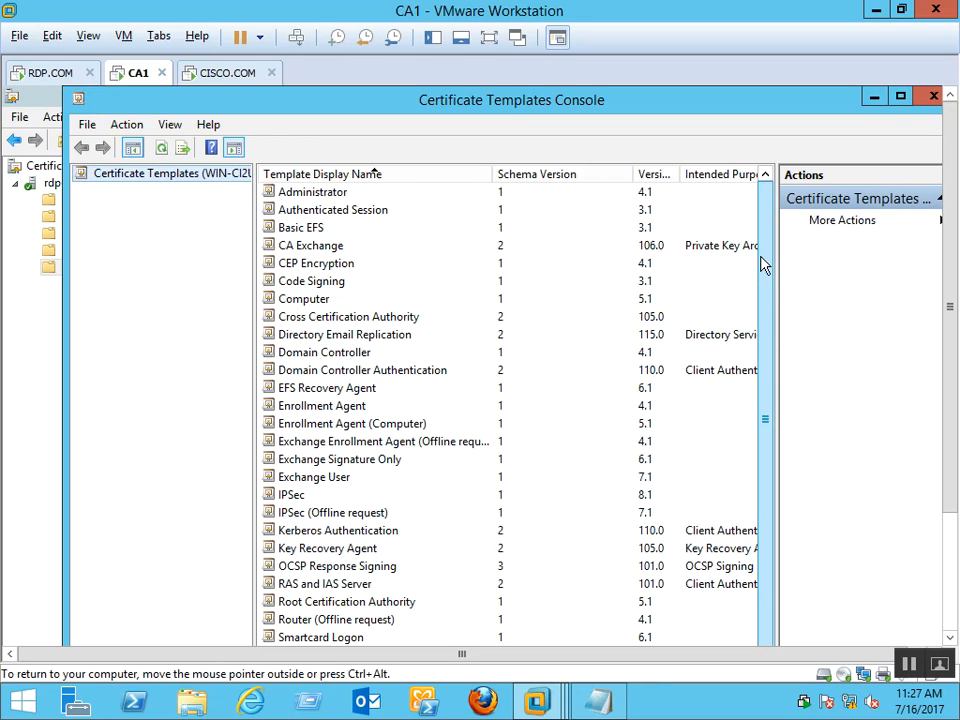
pyautogui.moveTo(762, 263); pyautogui.dragTo(765, 350)
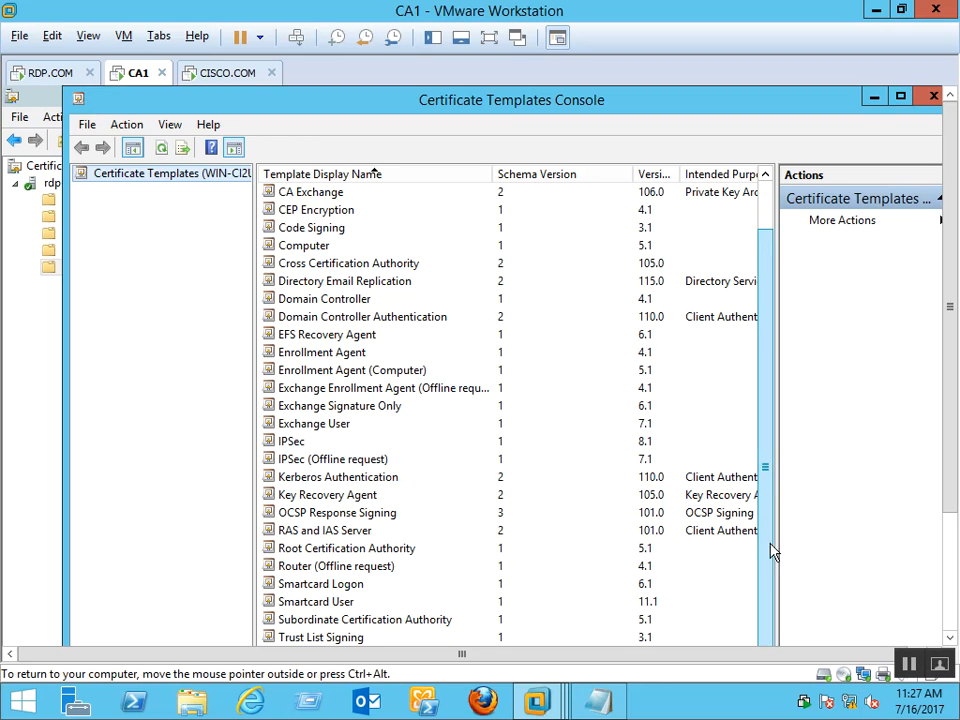
pyautogui.click(953, 594)
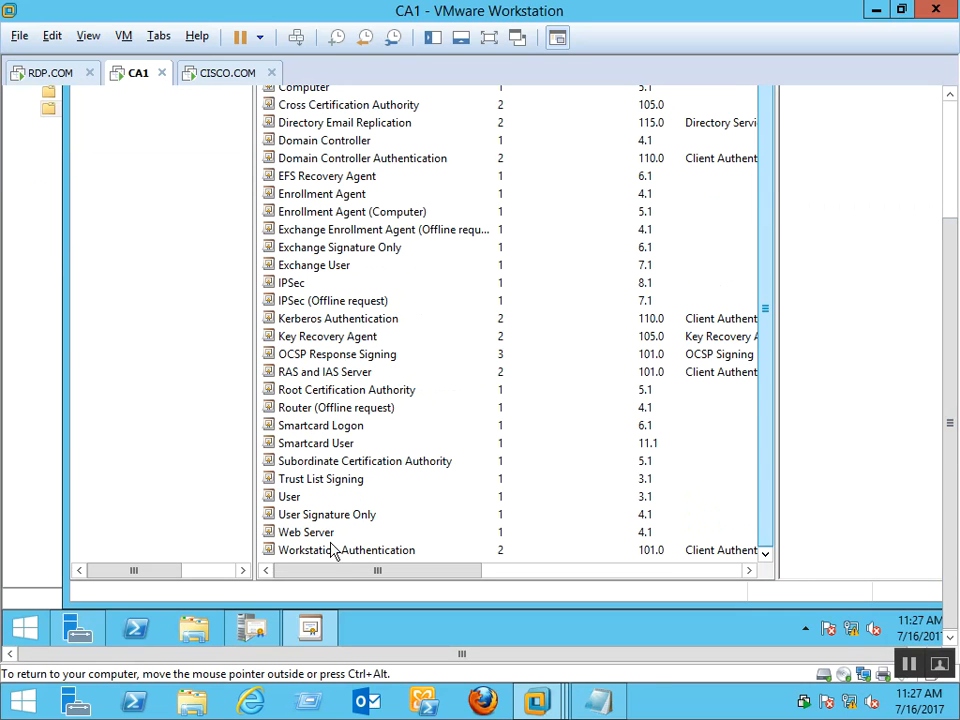
pyautogui.click(298, 543)
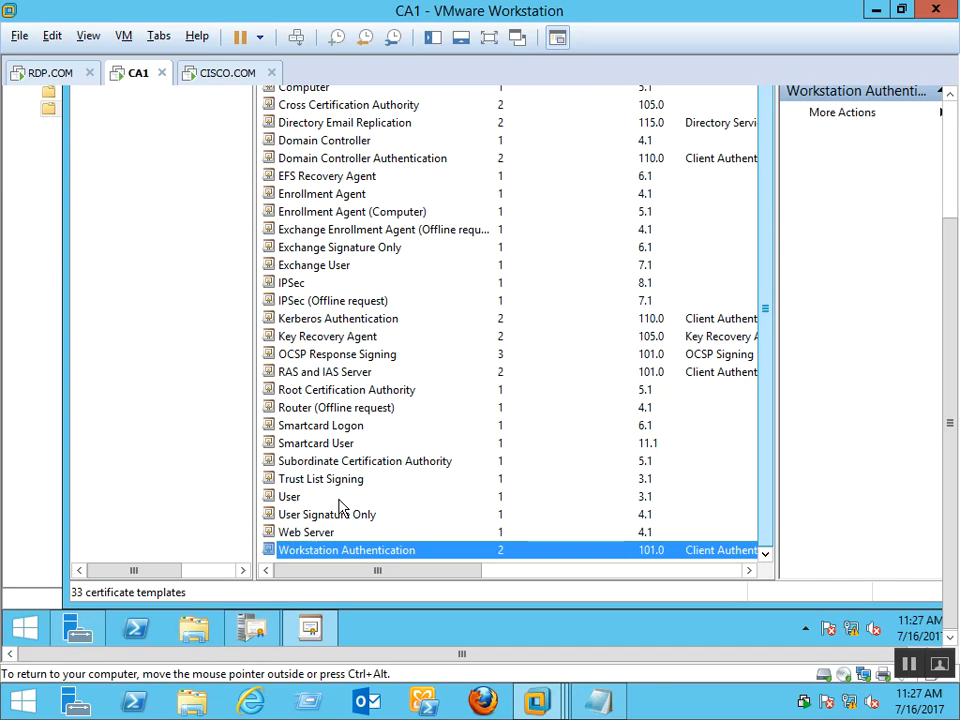
pyautogui.click(306, 533)
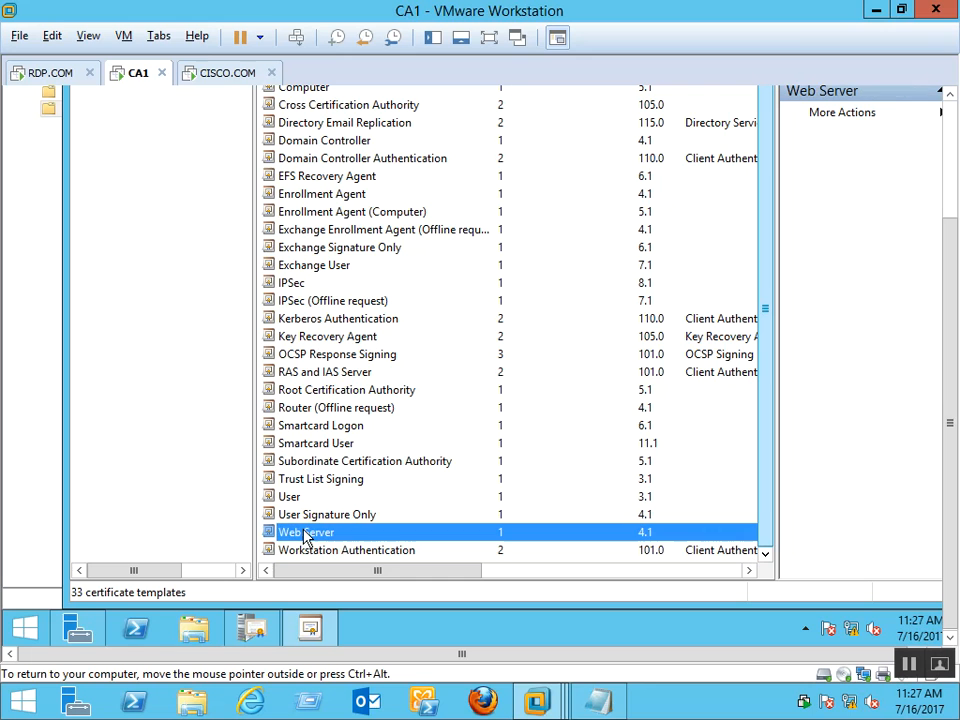
# Scroll the VM view up to bring the templates console's title bar into view
pyautogui.scroll(1, 306, 536)
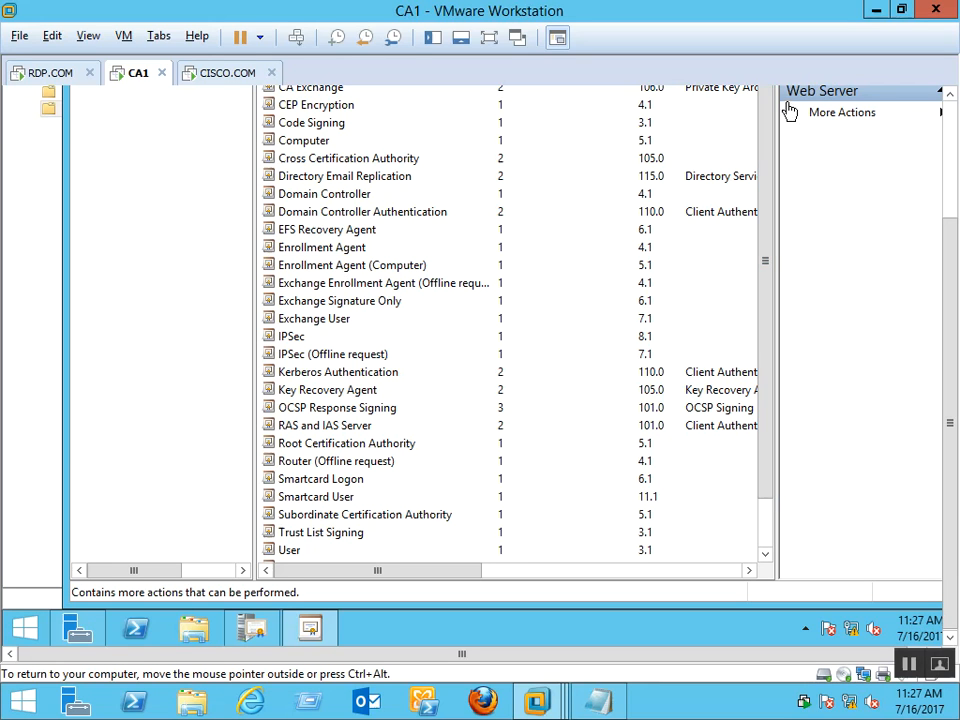
pyautogui.click(948, 96)
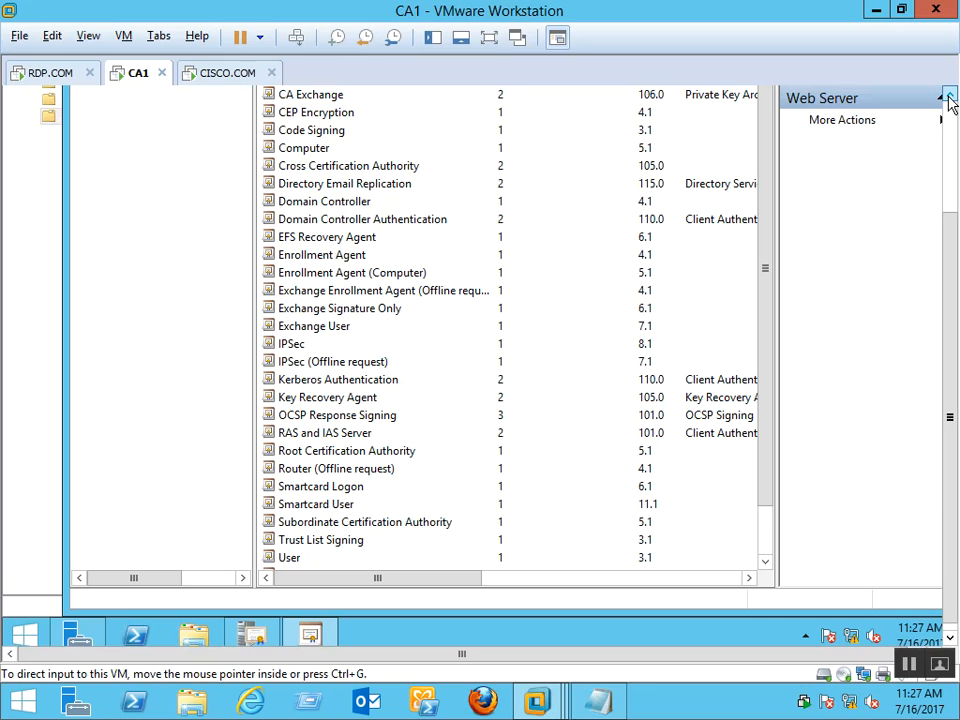
pyautogui.click(948, 96)
pyautogui.click(948, 96)
pyautogui.click(948, 96)
pyautogui.click(948, 96)
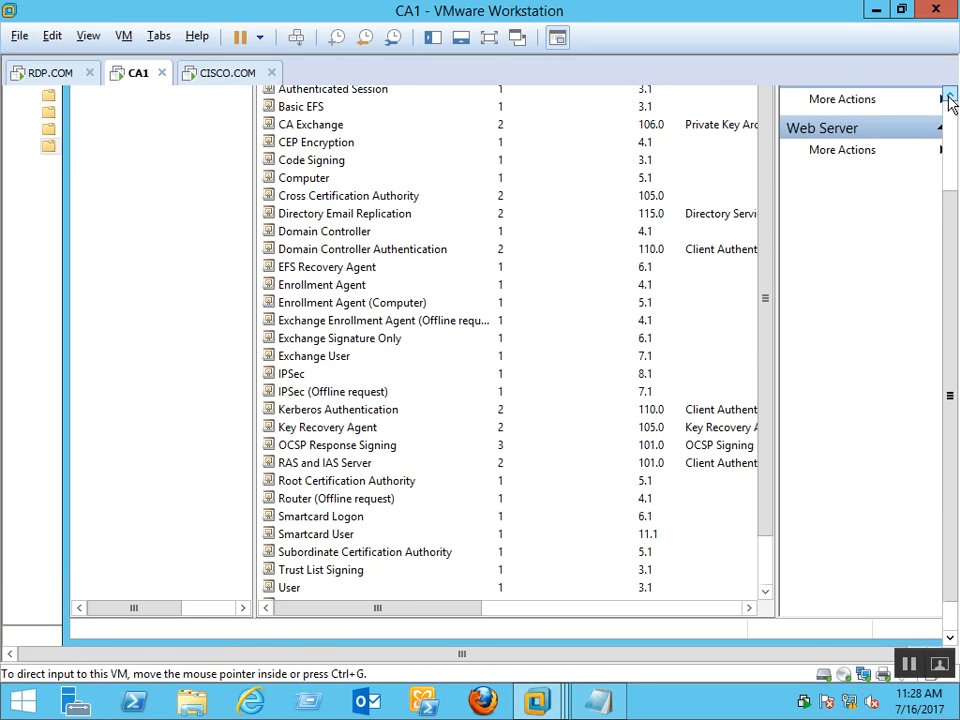
pyautogui.click(948, 96)
pyautogui.click(948, 96)
pyautogui.click(948, 96)
pyautogui.click(948, 96)
pyautogui.click(948, 96)
pyautogui.click(948, 96)
pyautogui.click(948, 96)
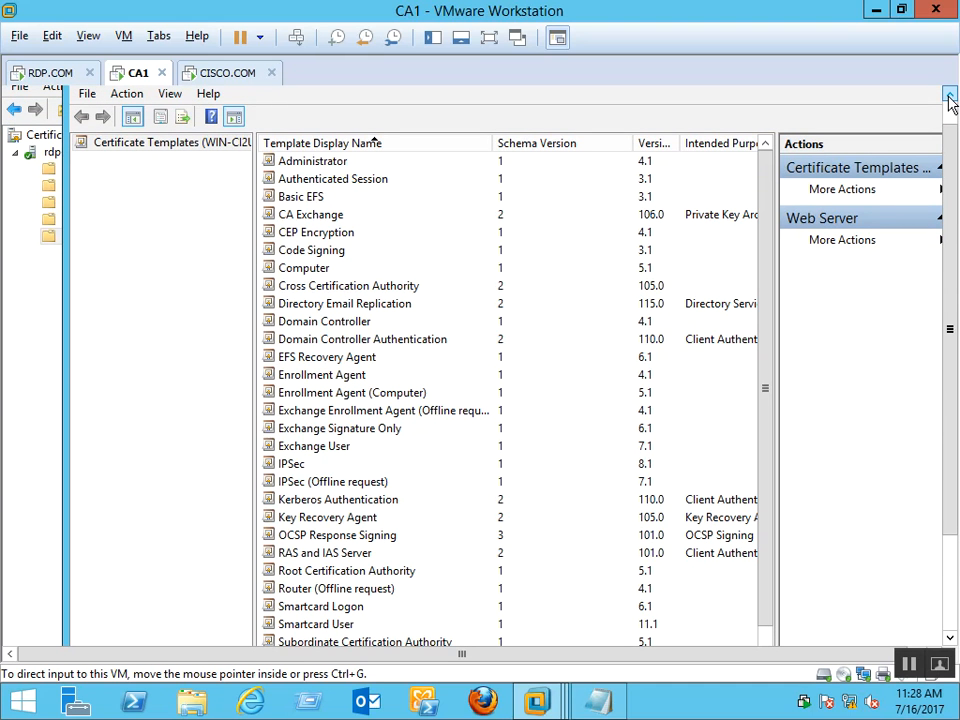
pyautogui.click(948, 96)
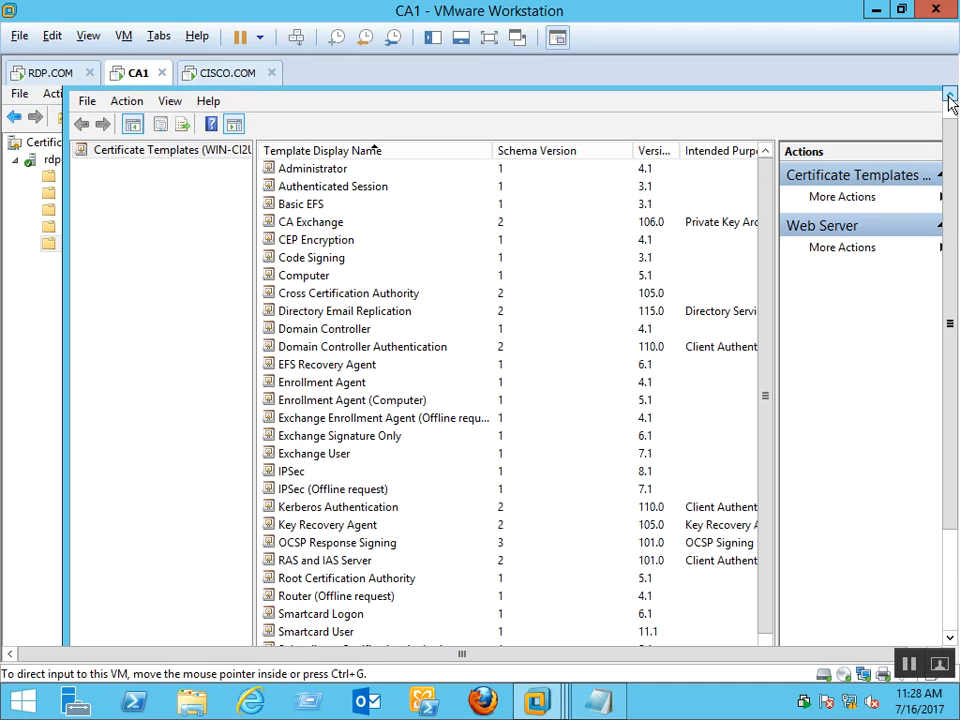
pyautogui.click(948, 96)
pyautogui.click(948, 96)
pyautogui.moveTo(950, 125); pyautogui.dragTo(955, 270)
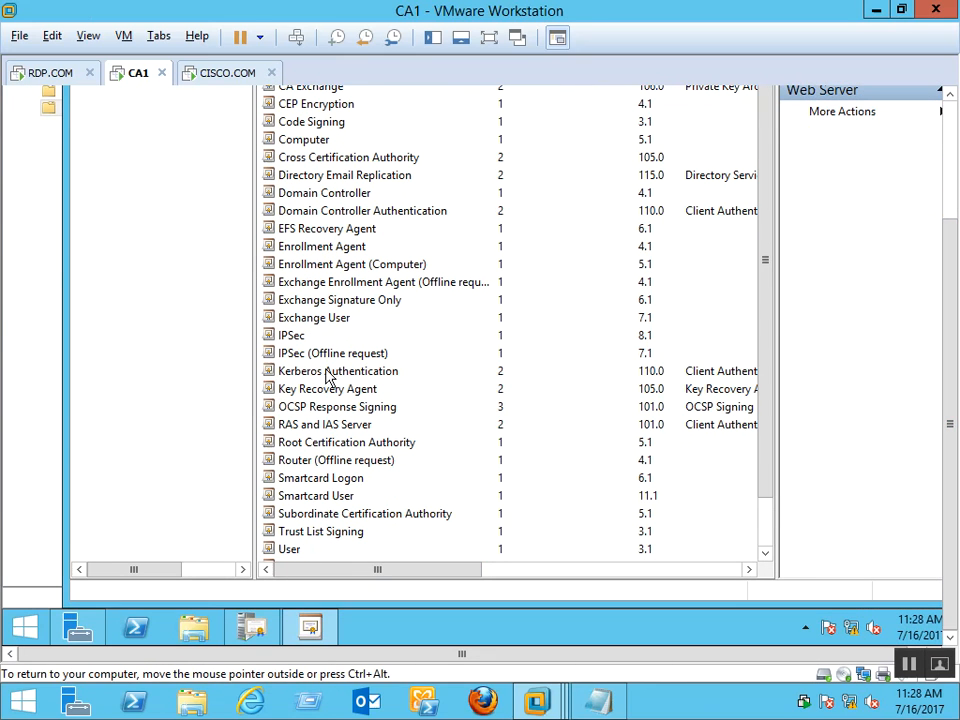
# Select the Web Server template and bring up its context menu
pyautogui.click(310, 531)
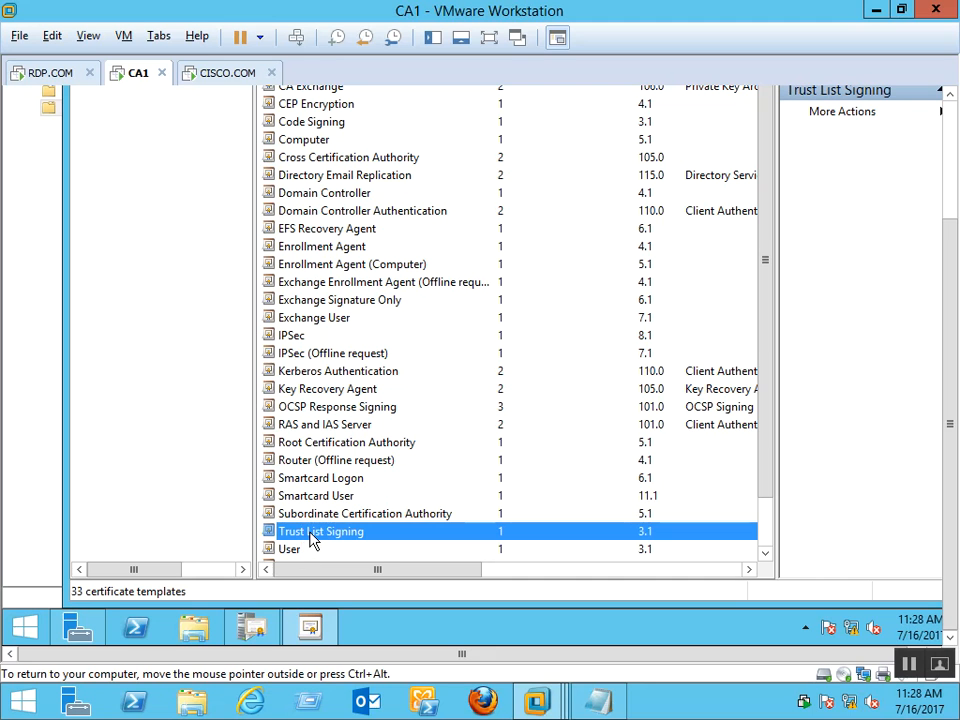
pyautogui.scroll(-1, 312, 532)
pyautogui.click(310, 532)
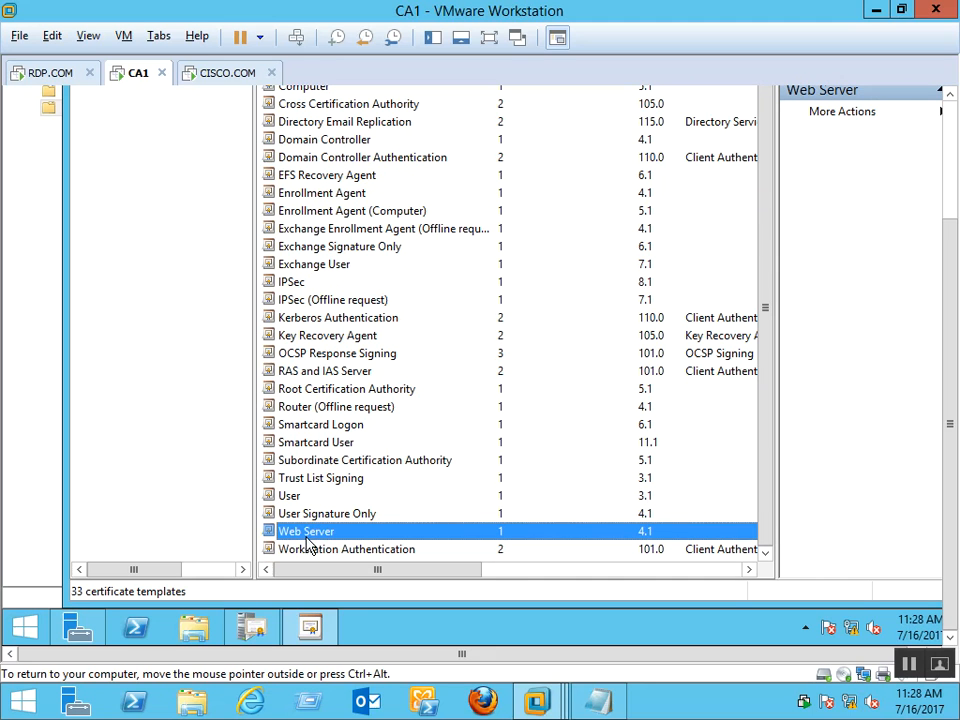
pyautogui.rightClick(313, 537)
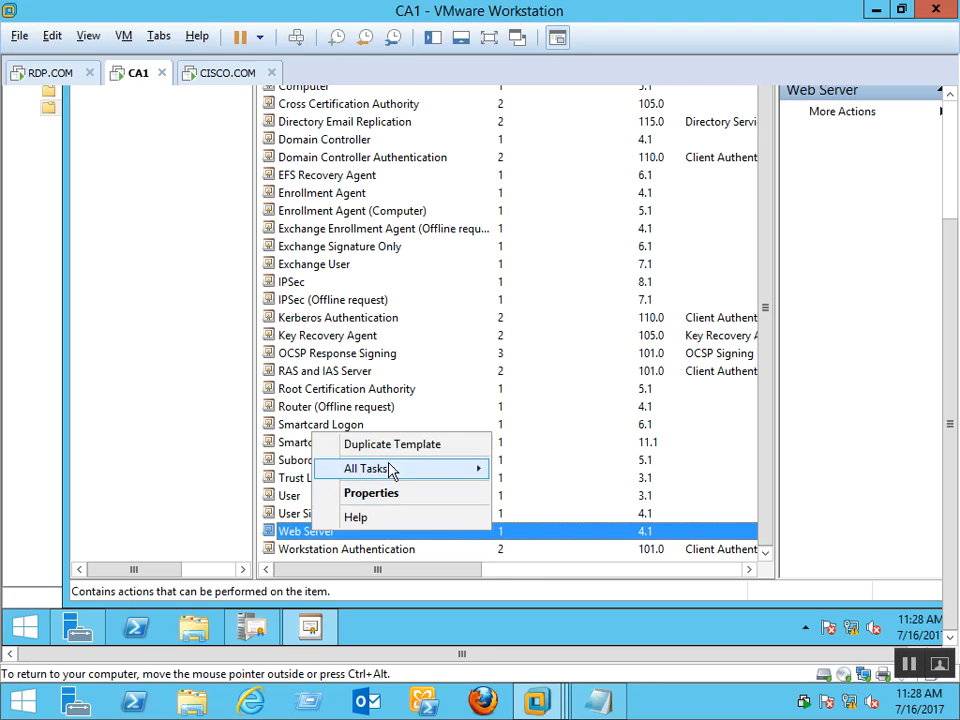
# Duplicate the Web Server template and name the copy 'ADFS SSL certificate'
pyautogui.click(421, 450)
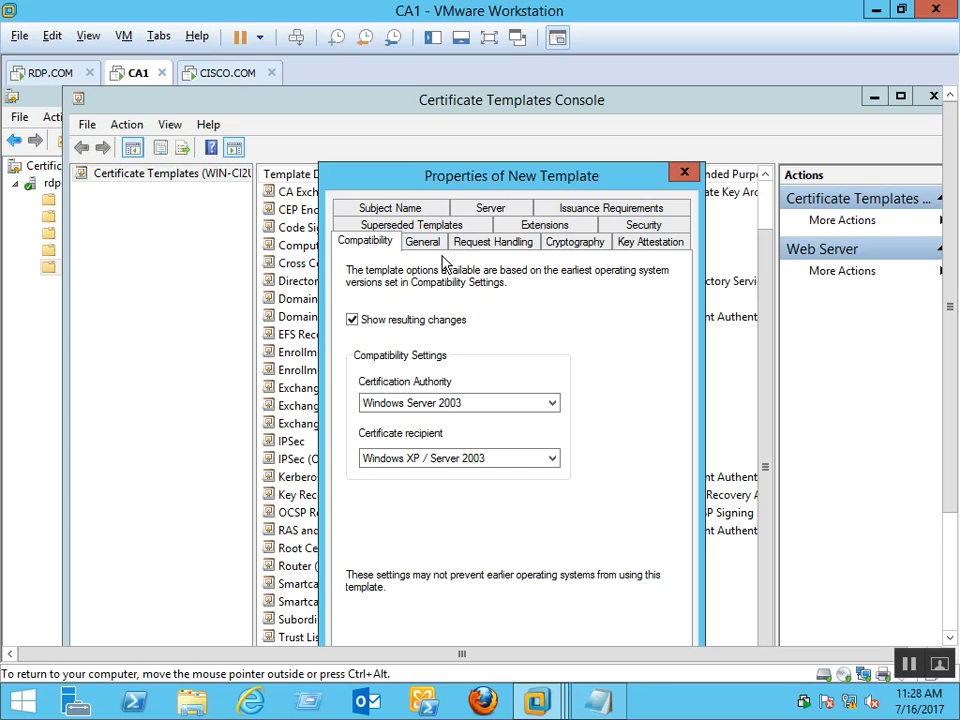
pyautogui.click(423, 243)
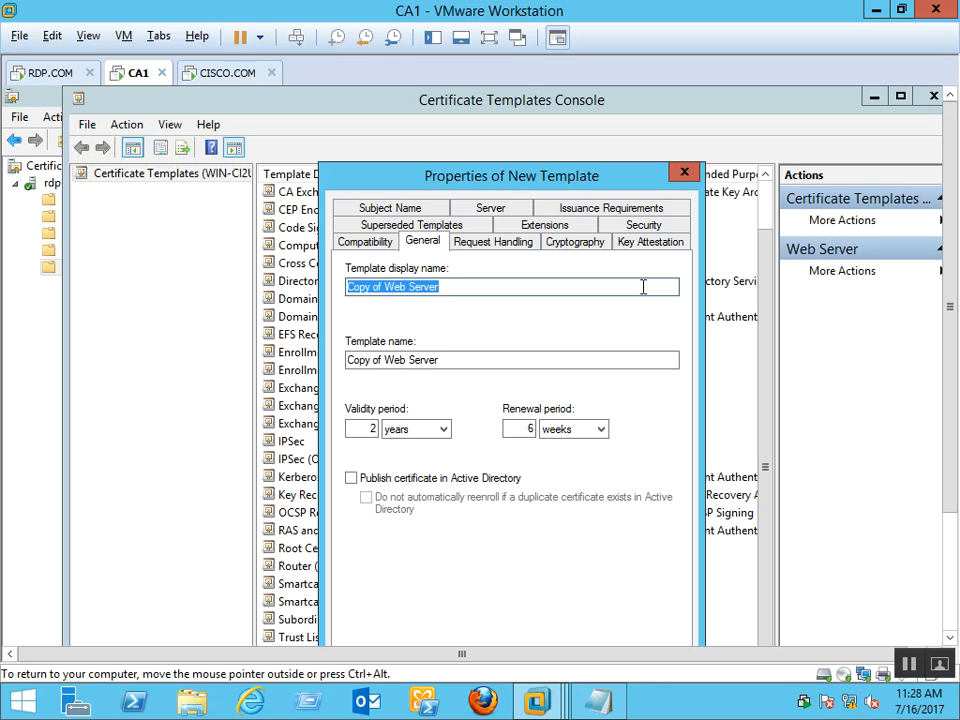
pyautogui.press('BackSpace')
pyautogui.write('ADFS')
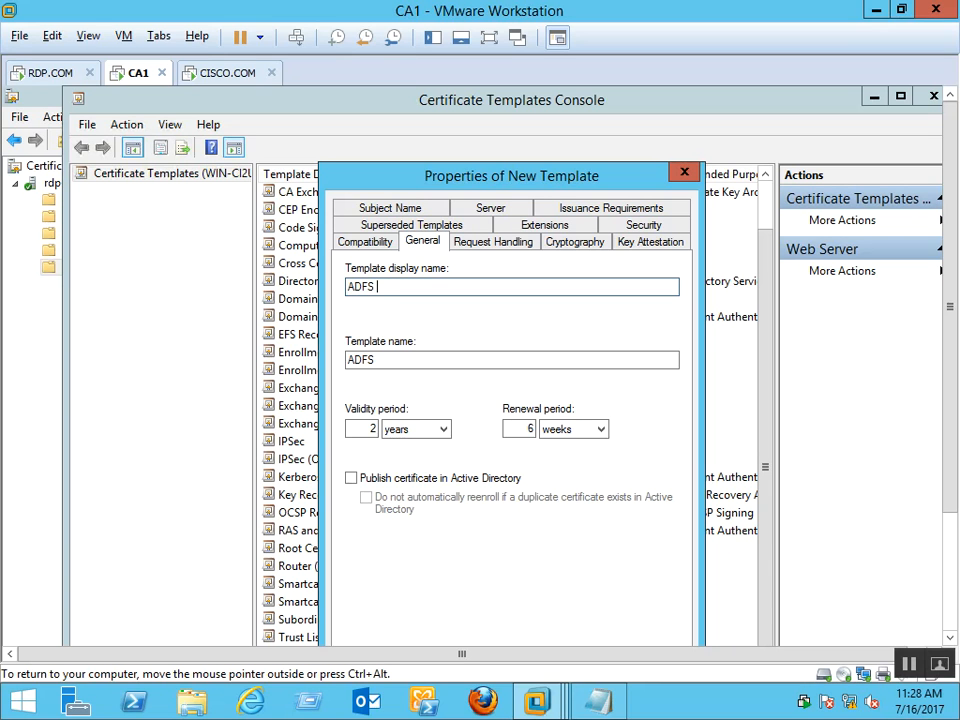
pyautogui.write('SSL certificate')
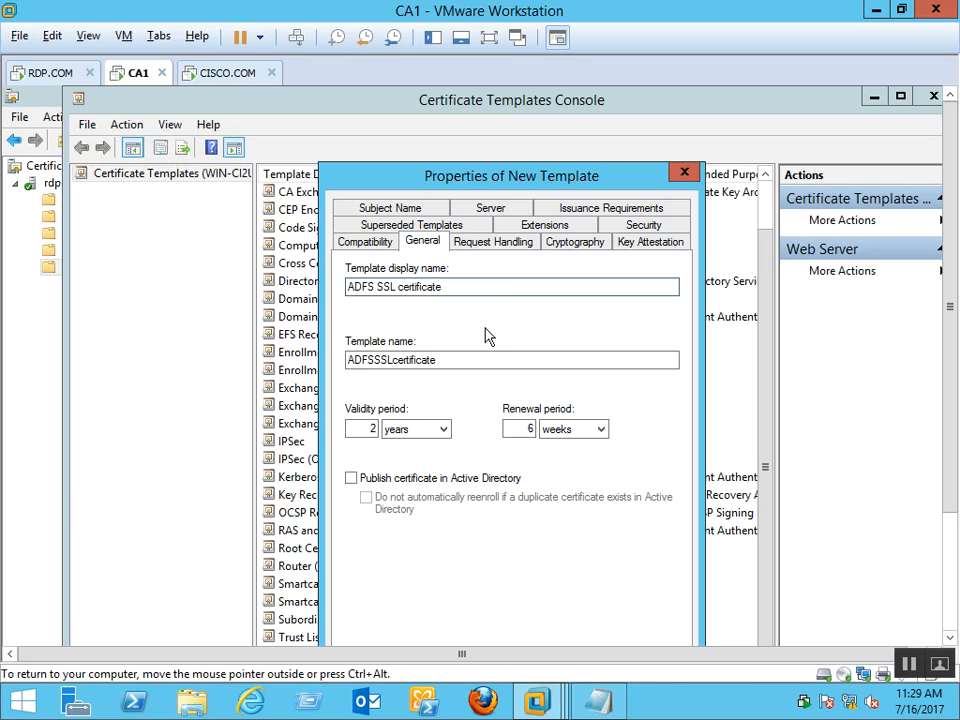
# Keep Signature and encryption as the request handling purpose, also reviewing Compatibility settings
pyautogui.click(482, 249)
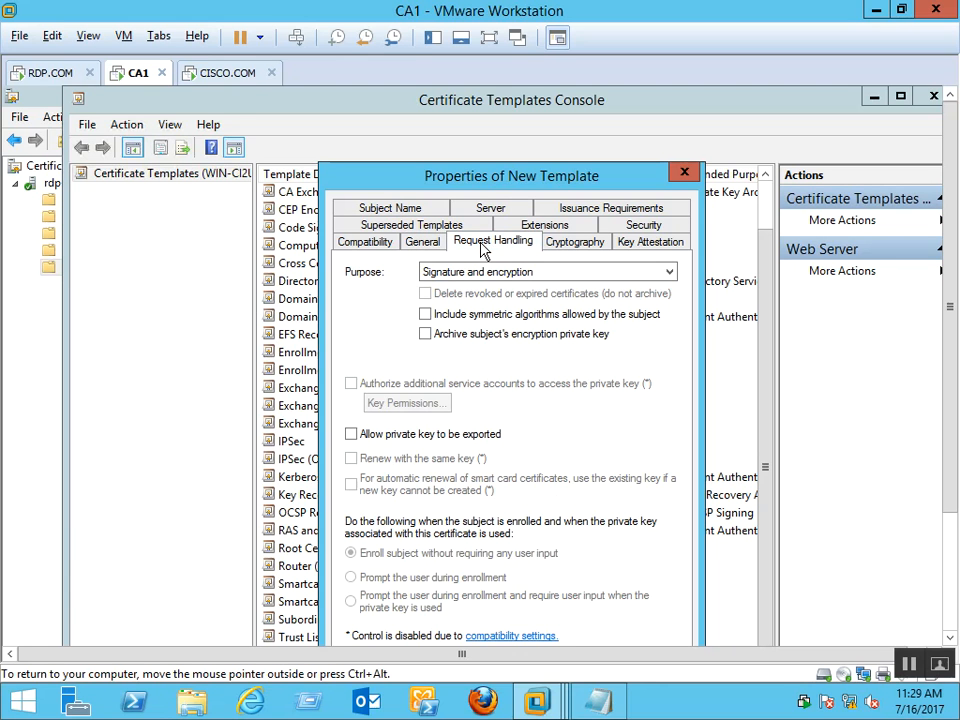
pyautogui.click(527, 272)
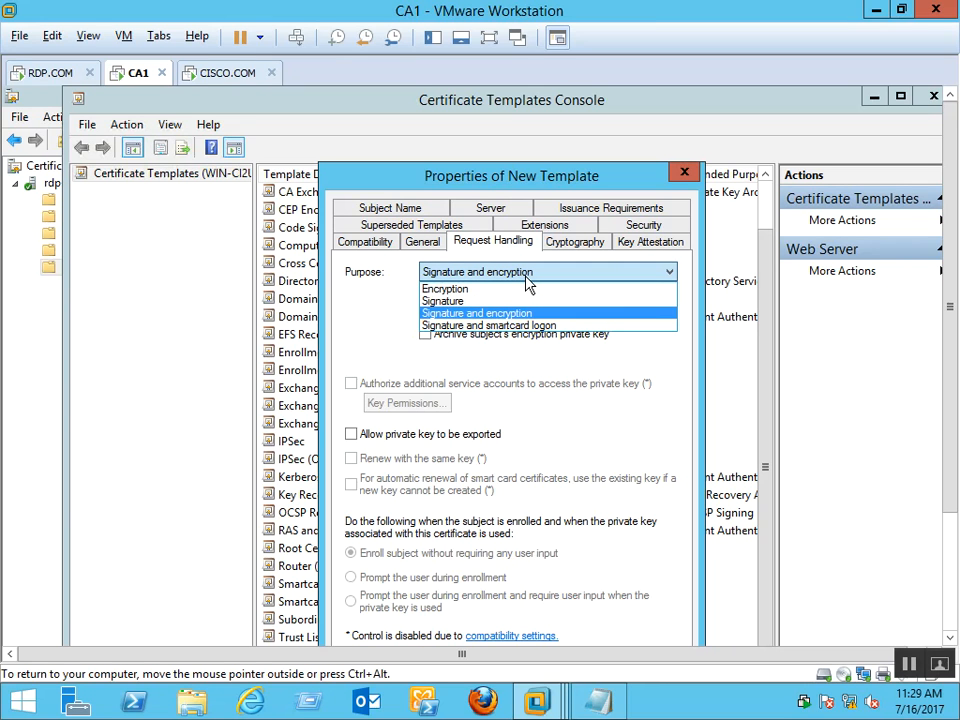
pyautogui.click(524, 276)
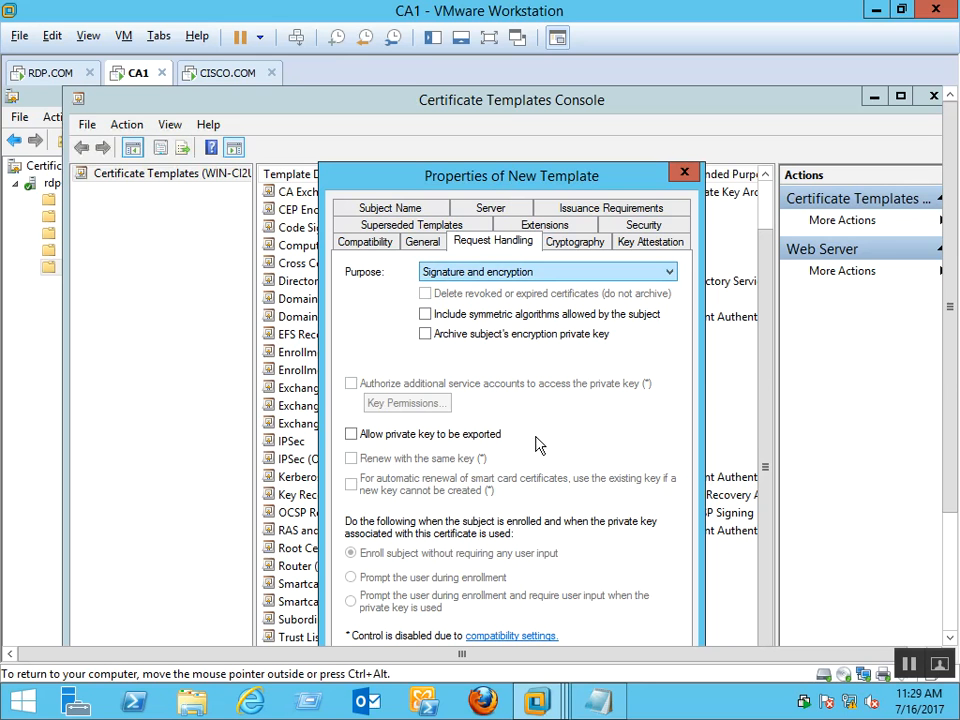
pyautogui.moveTo(950, 356); pyautogui.dragTo(937, 380)
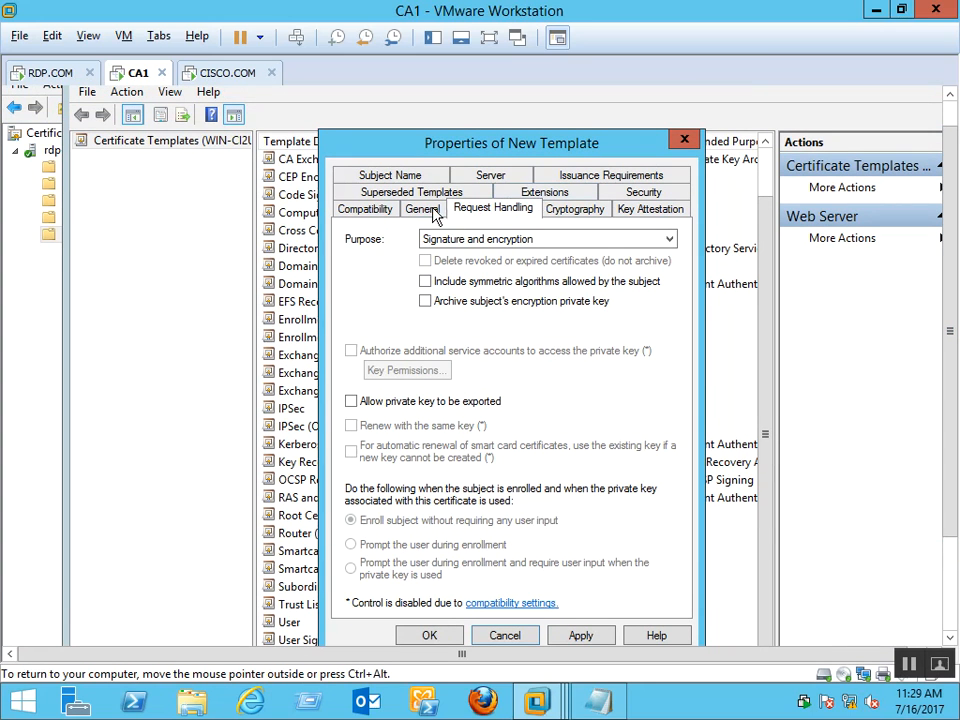
pyautogui.click(433, 212)
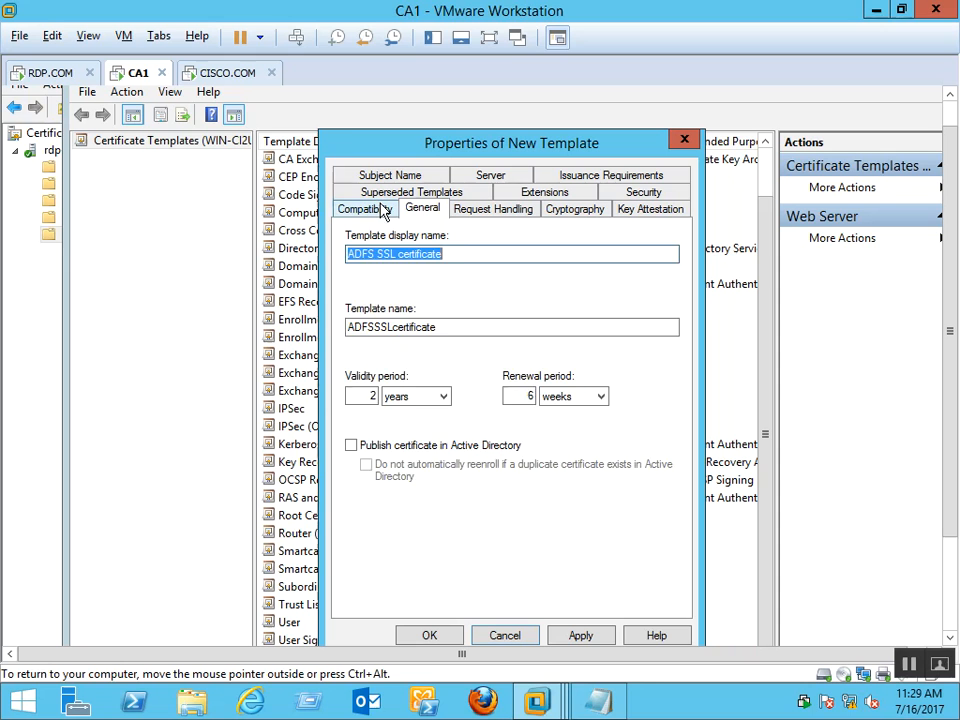
pyautogui.click(384, 208)
pyautogui.click(420, 210)
pyautogui.click(491, 210)
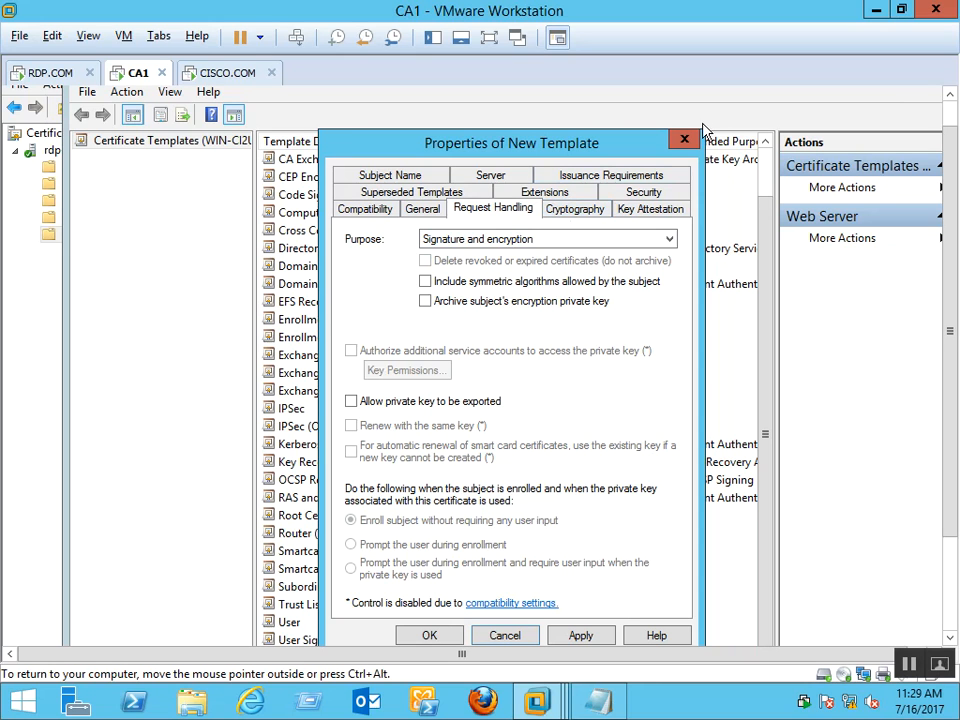
pyautogui.click(584, 240)
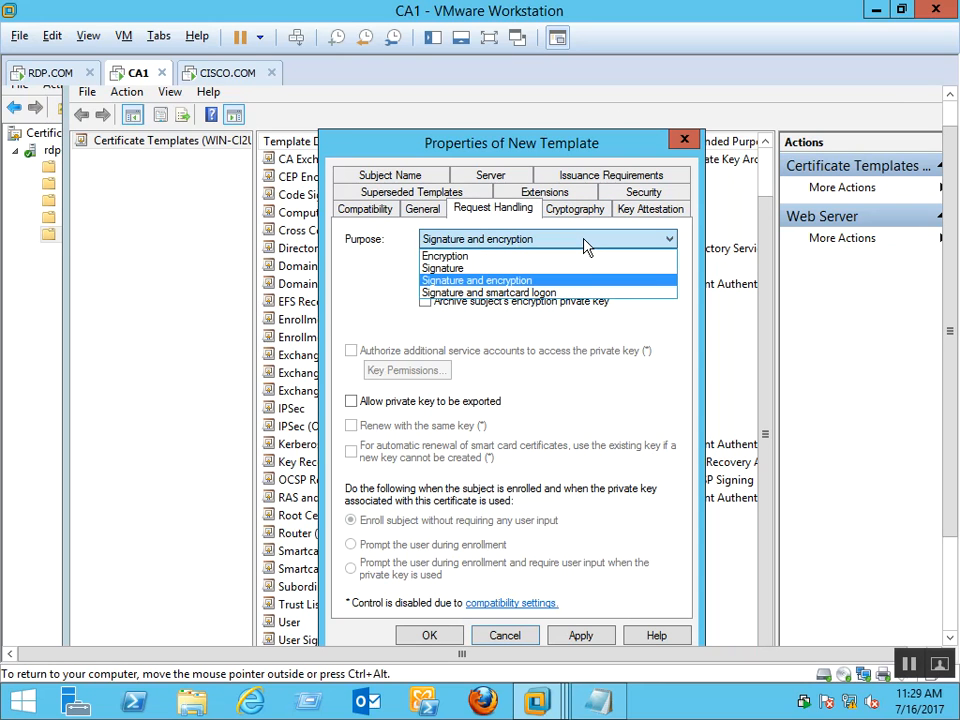
pyautogui.click(586, 242)
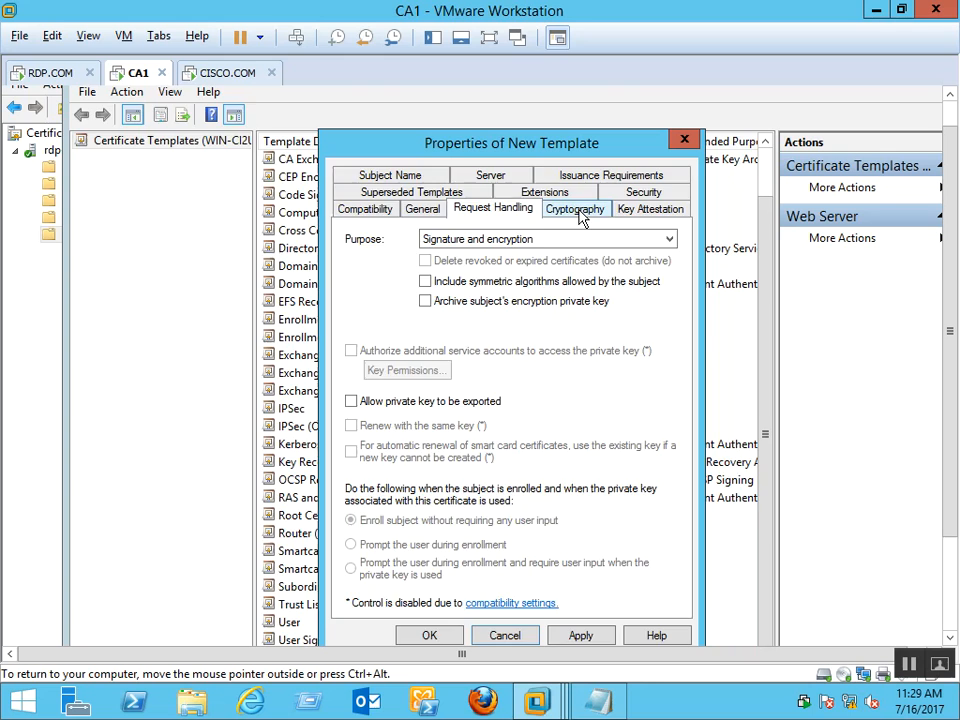
# Keep Determined by CSP as the cryptography algorithm and review Key Attestation
pyautogui.click(577, 210)
pyautogui.click(576, 266)
pyautogui.click(572, 282)
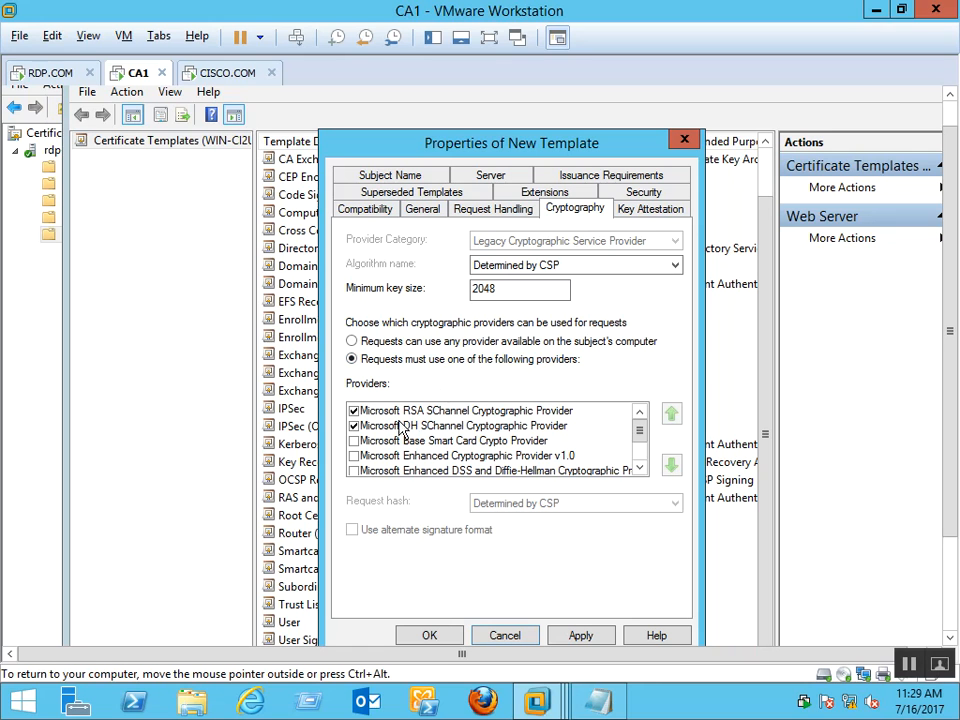
pyautogui.click(629, 209)
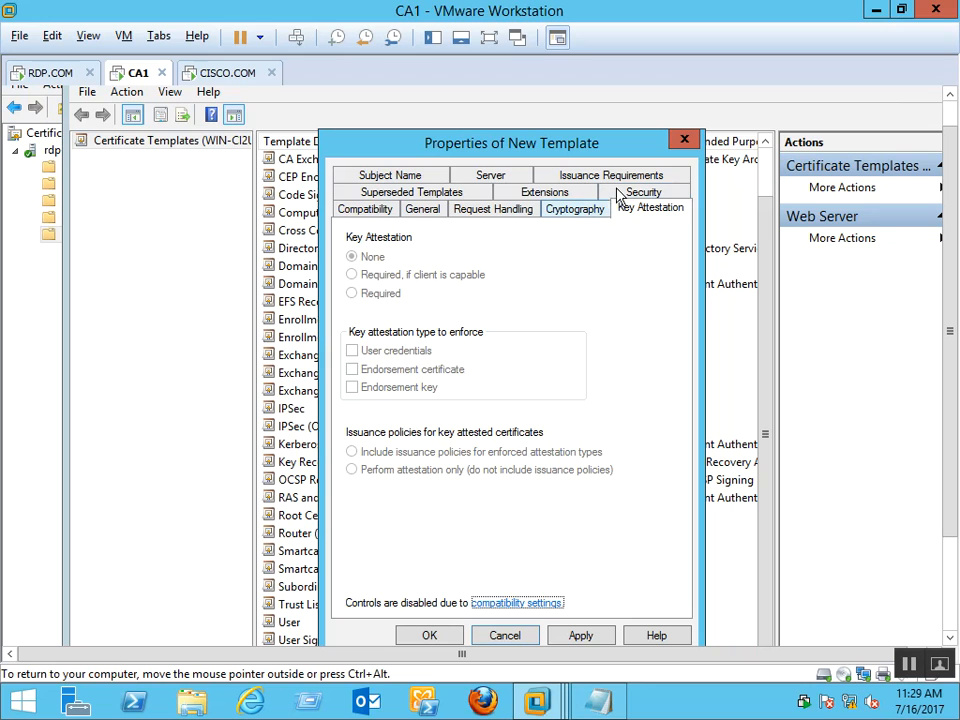
pyautogui.click(391, 177)
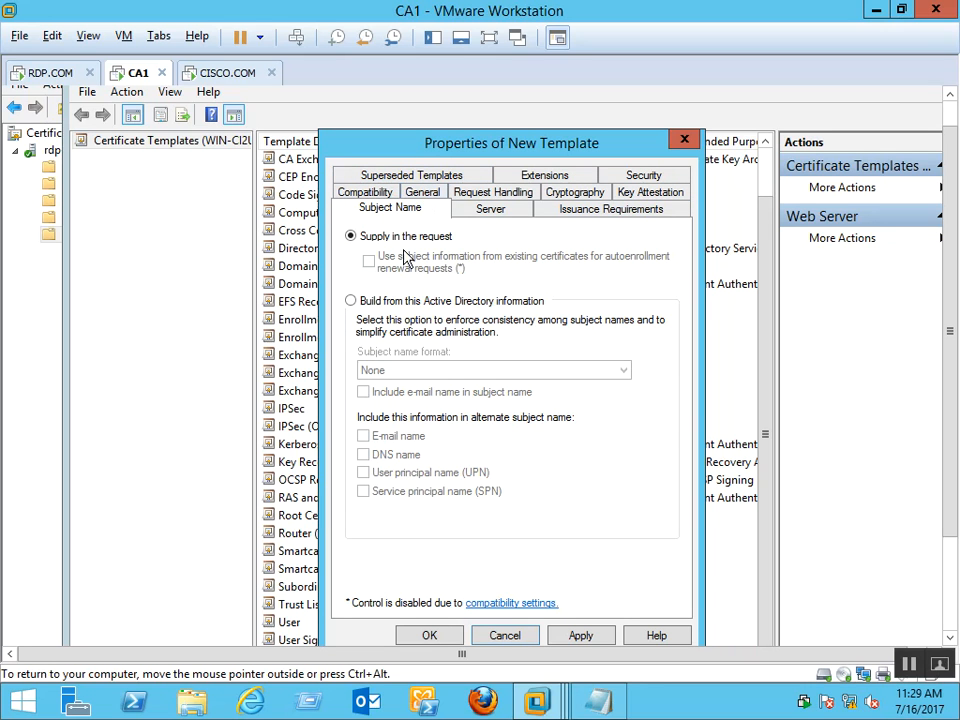
# Build the subject from Active Directory as Common name with only the DNS alternate name, applied
pyautogui.click(421, 304)
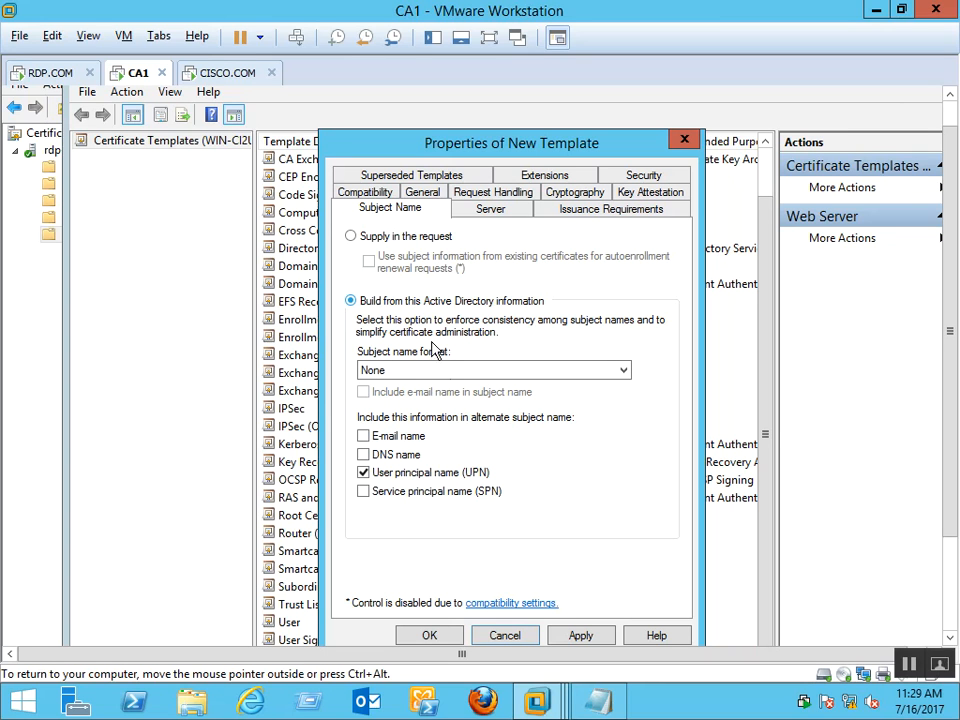
pyautogui.click(462, 378)
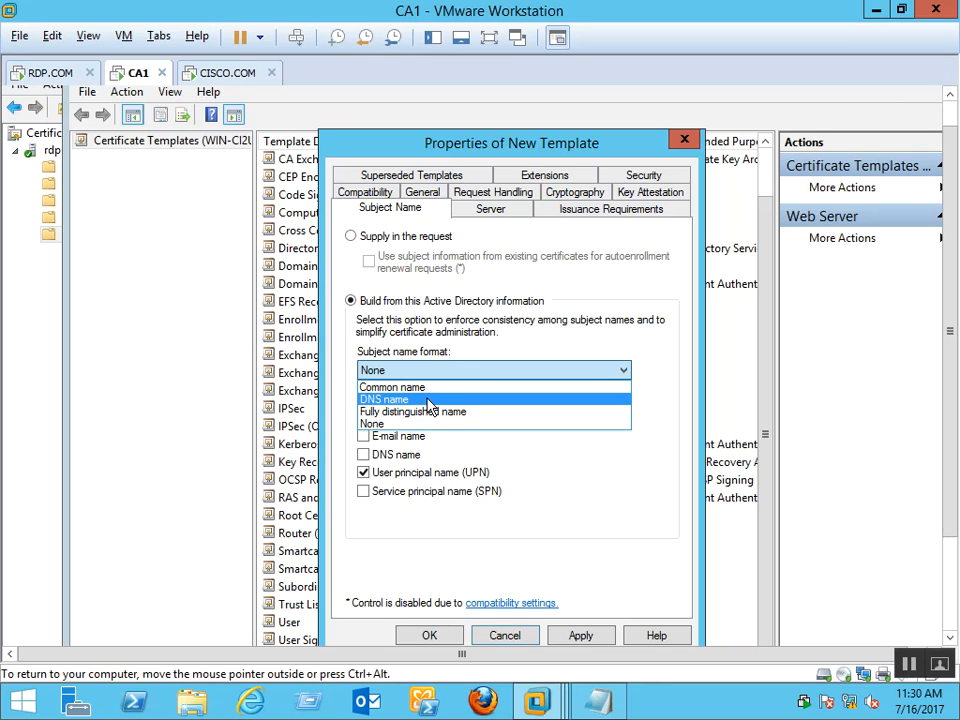
pyautogui.click(428, 400)
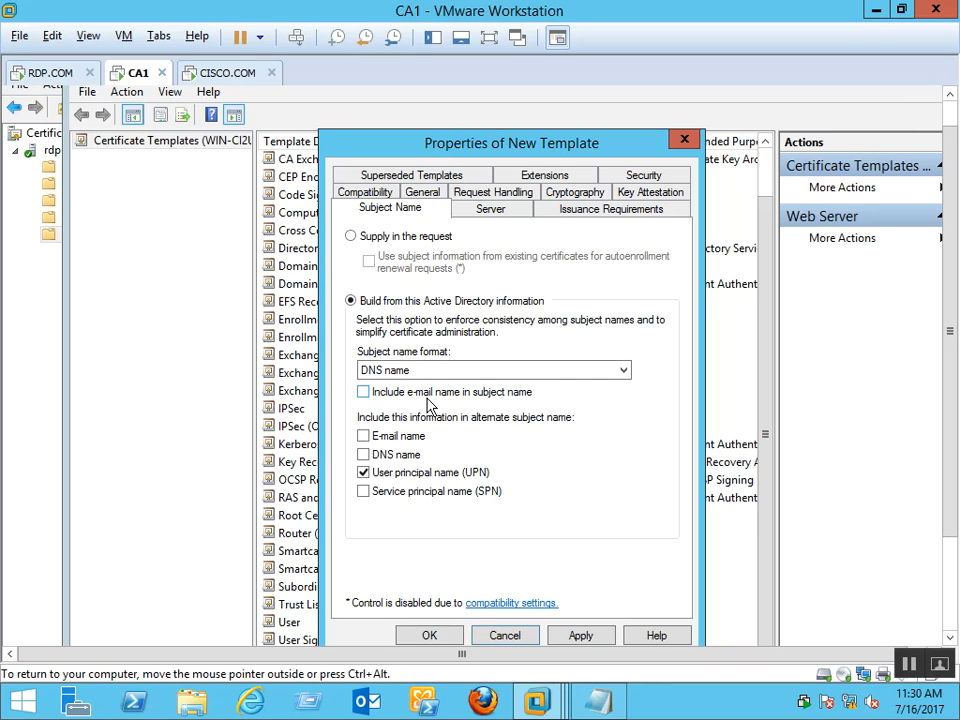
pyautogui.click(468, 373)
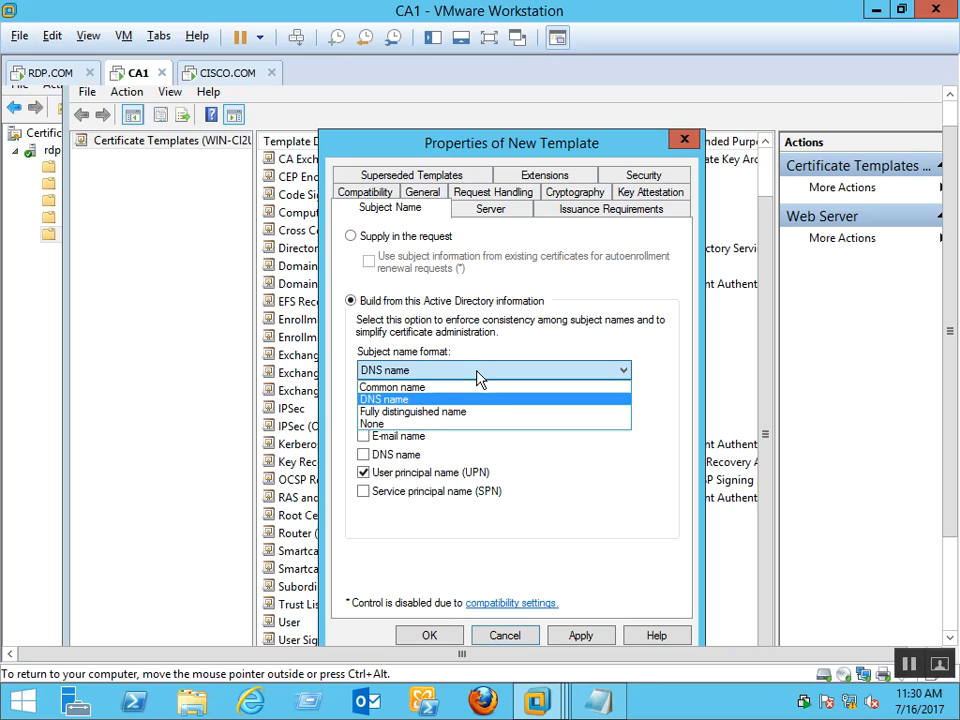
pyautogui.click(456, 388)
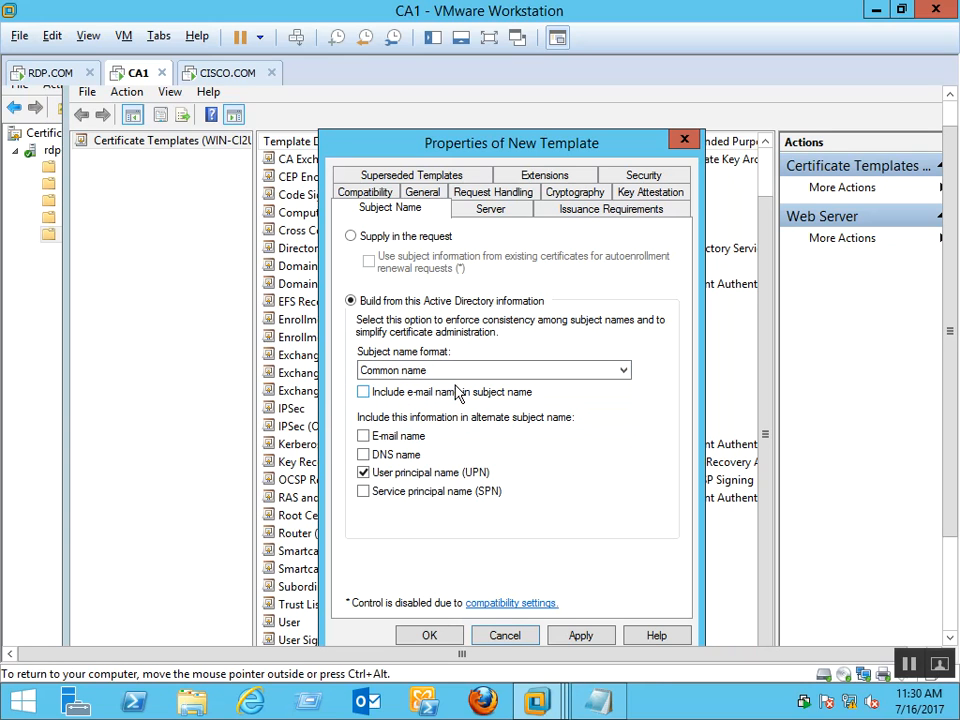
pyautogui.click(364, 455)
pyautogui.click(364, 474)
pyautogui.click(587, 637)
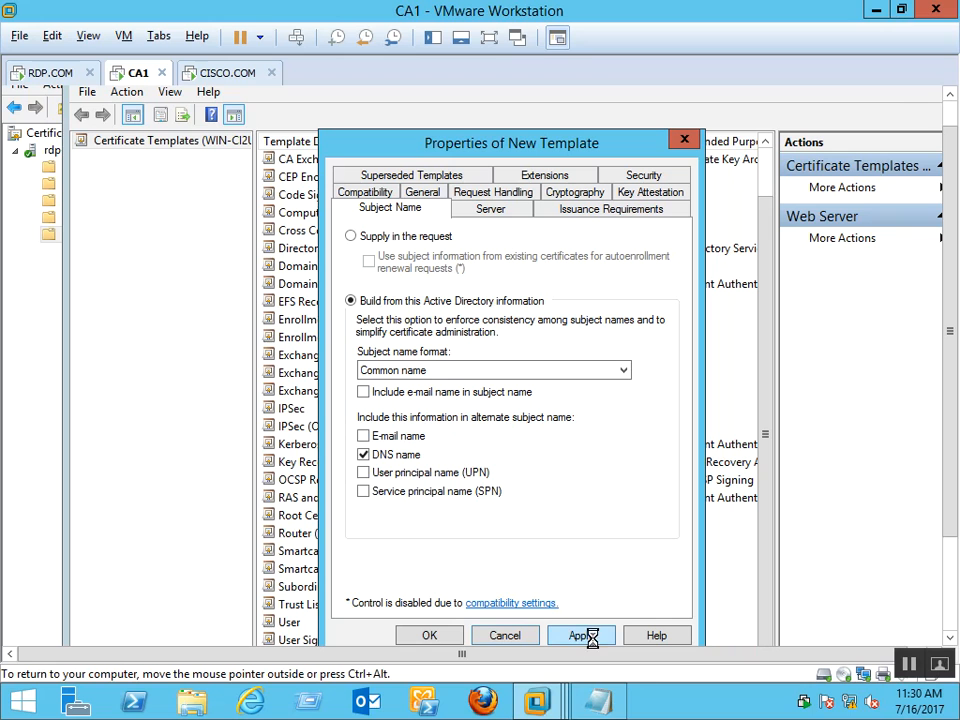
# Review the Server, Issuance Requirements, Subject Name and Compatibility tabs
pyautogui.click(510, 210)
pyautogui.click(583, 210)
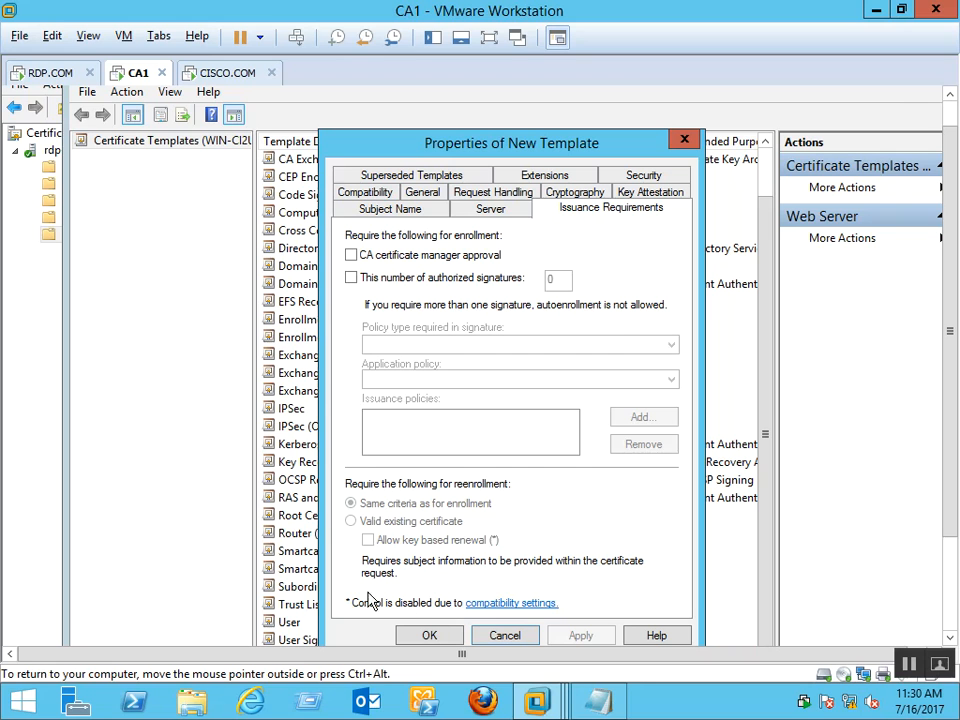
pyautogui.click(468, 212)
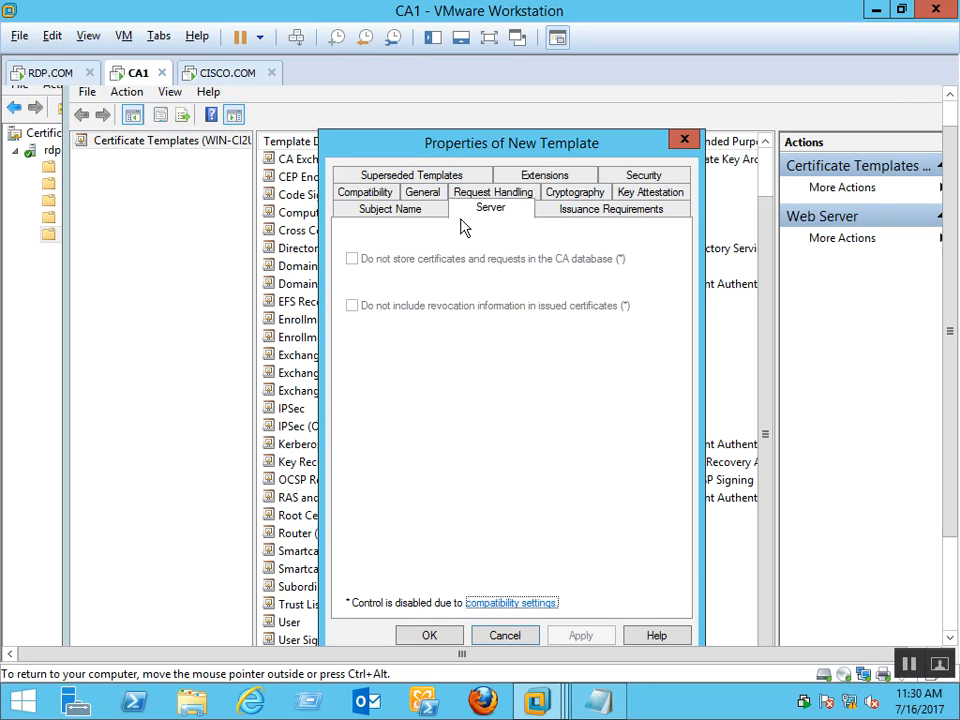
pyautogui.click(410, 216)
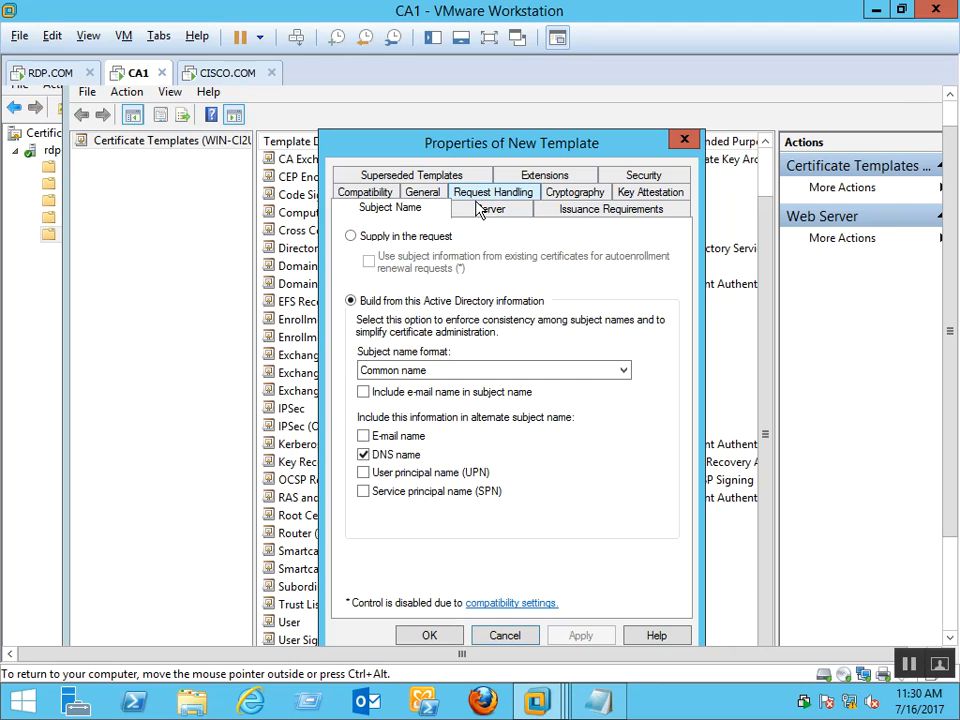
pyautogui.click(362, 192)
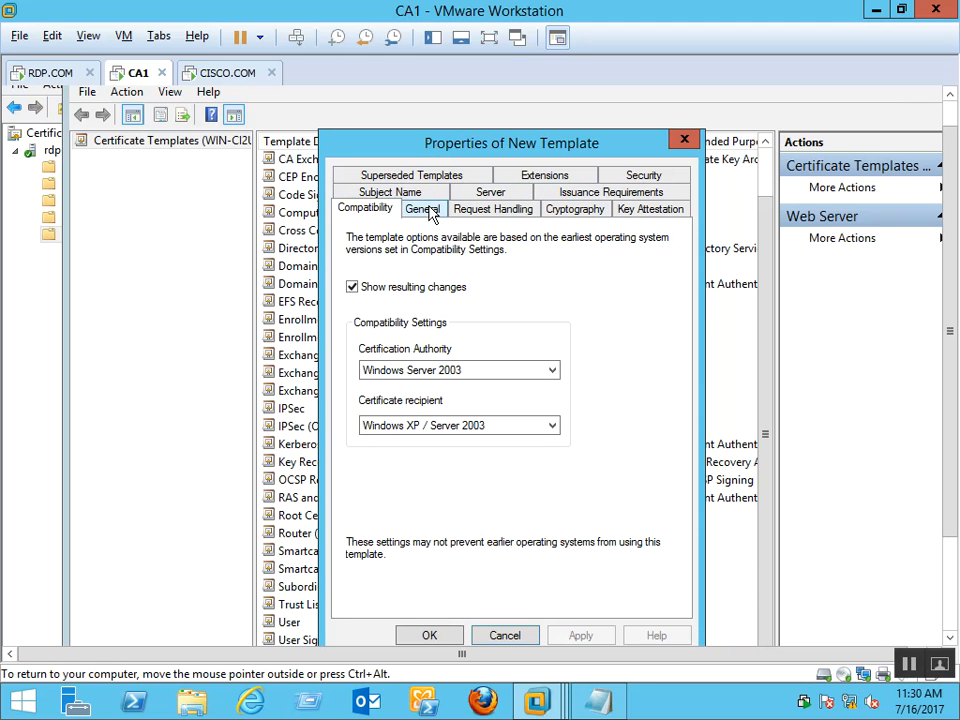
# Enable 'Publish certificate in Active Directory', then review Request Handling, Cryptography, Key Attestation and Security
pyautogui.click(428, 211)
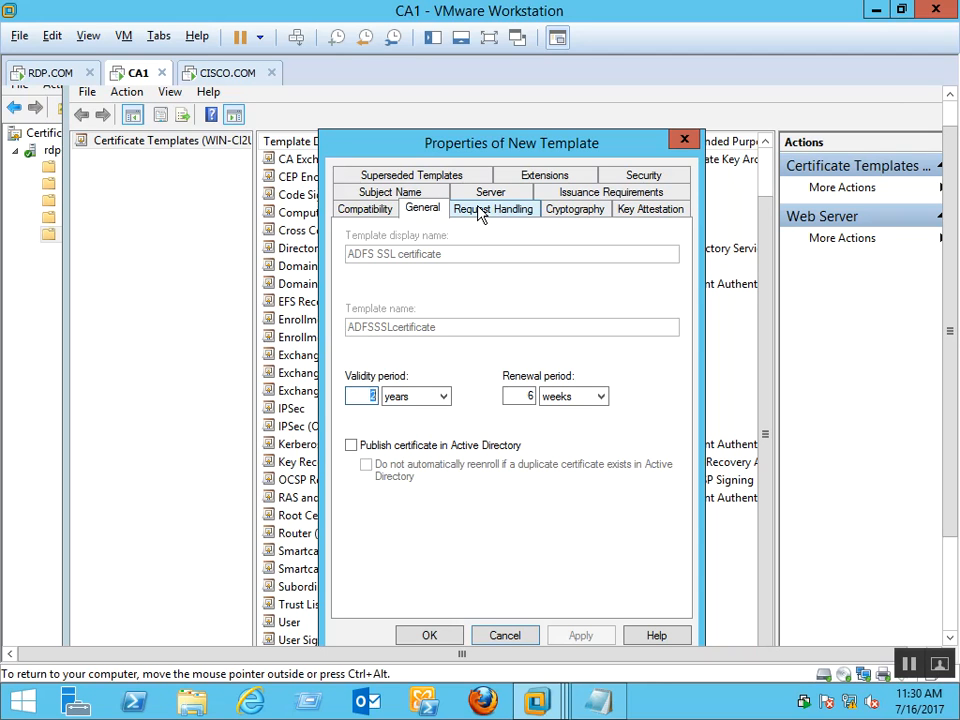
pyautogui.click(351, 445)
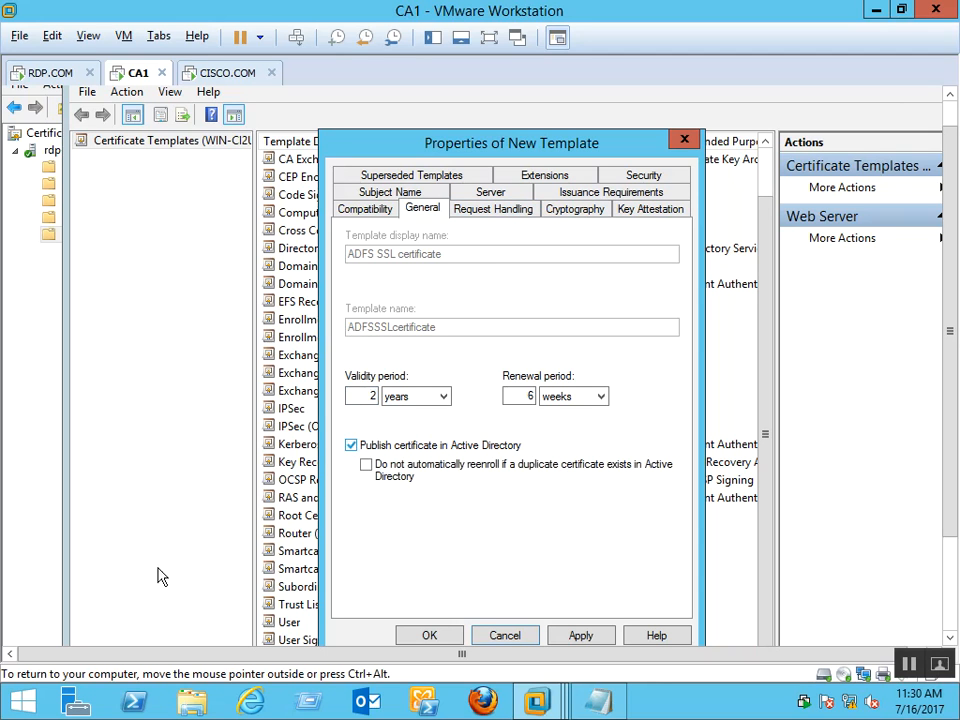
pyautogui.click(522, 212)
pyautogui.click(563, 212)
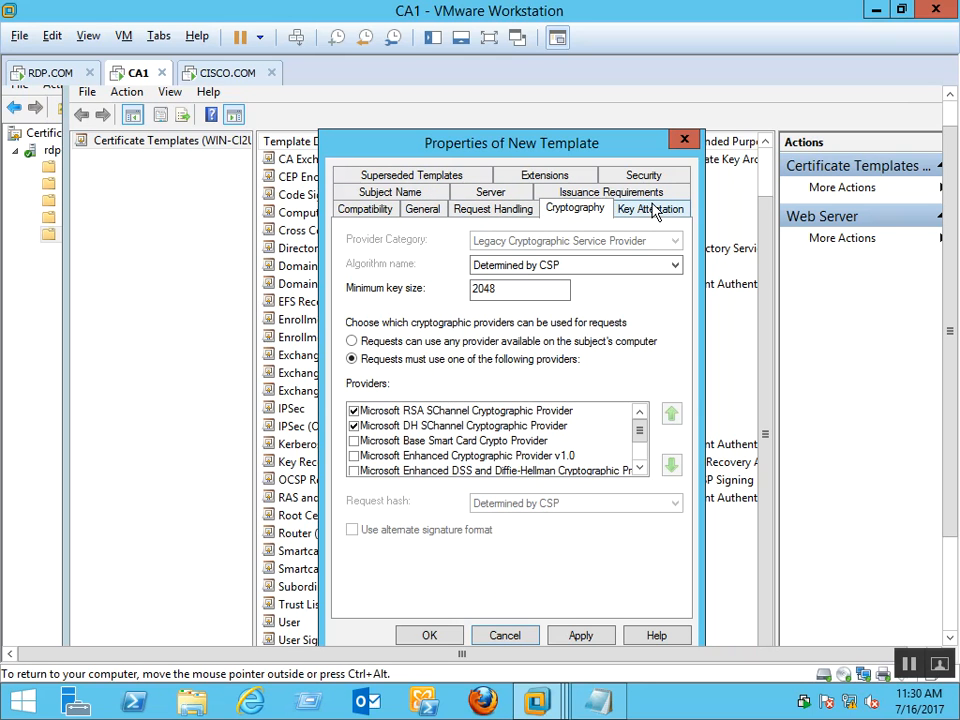
pyautogui.click(655, 211)
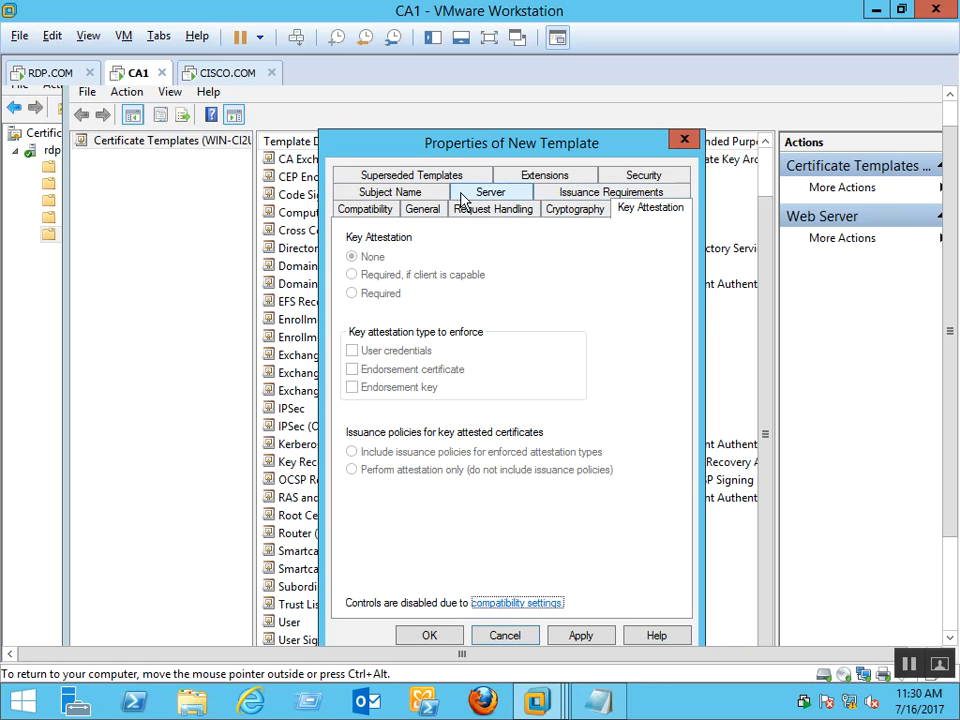
pyautogui.click(646, 178)
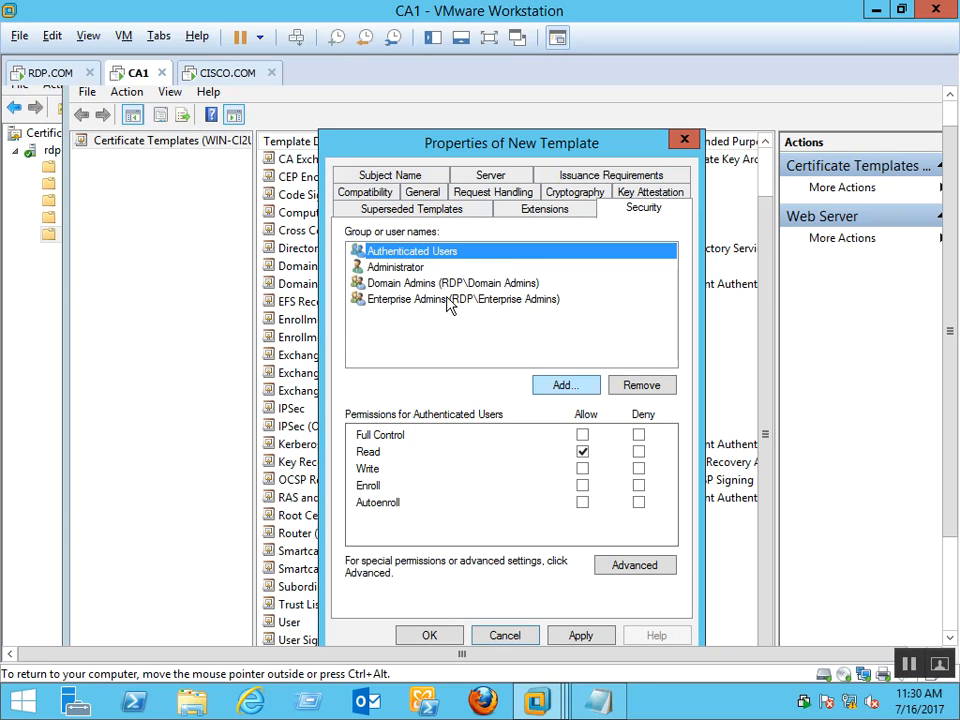
# Compare the Administrator and Domain Admins permissions, then start adding another user or group
pyautogui.click(485, 268)
pyautogui.click(488, 285)
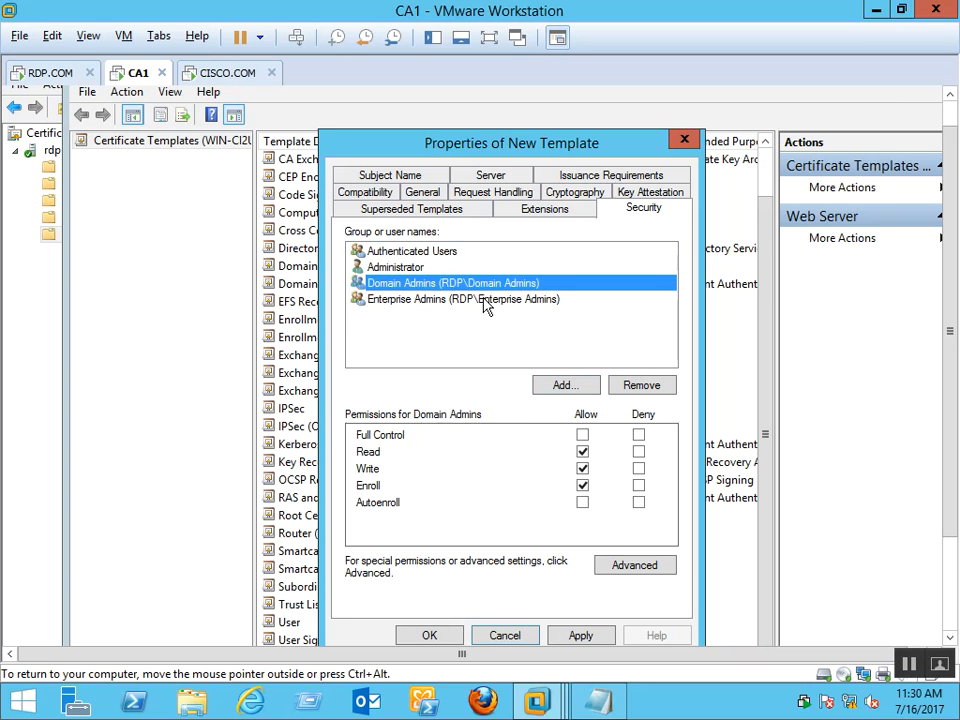
pyautogui.click(420, 268)
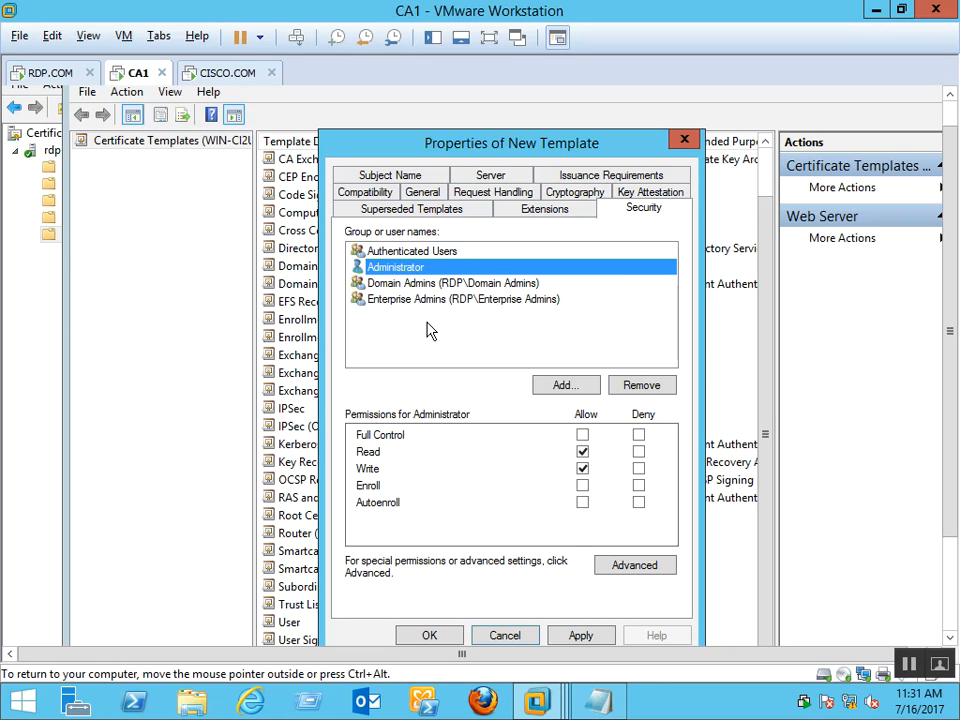
pyautogui.click(564, 386)
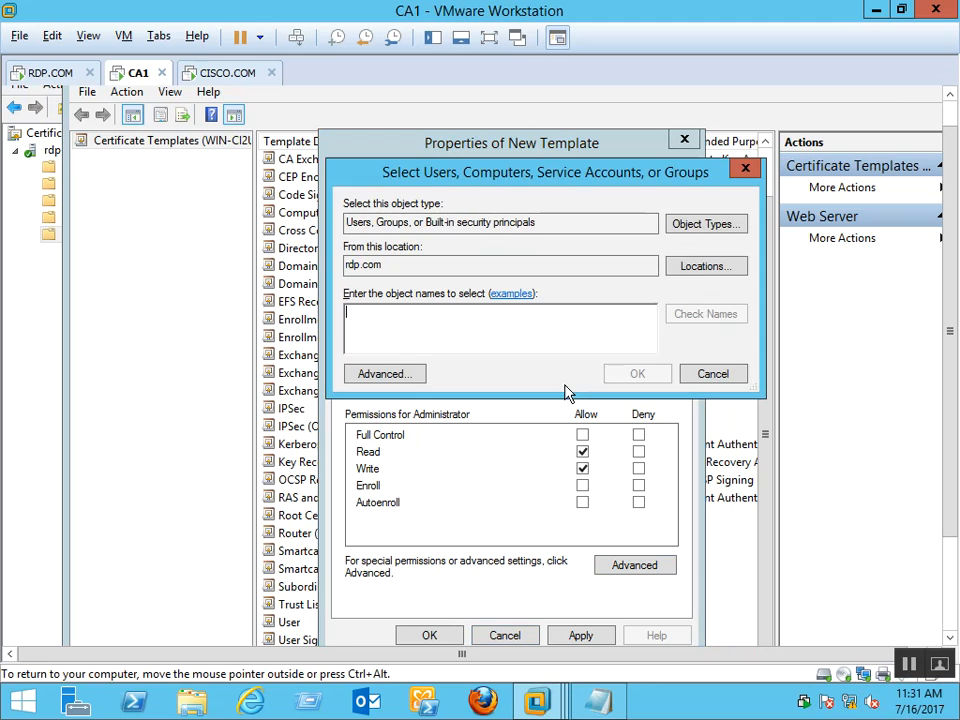
# Include Computers in the object types and add Administrator by resolving 'admin'
pyautogui.click(718, 232)
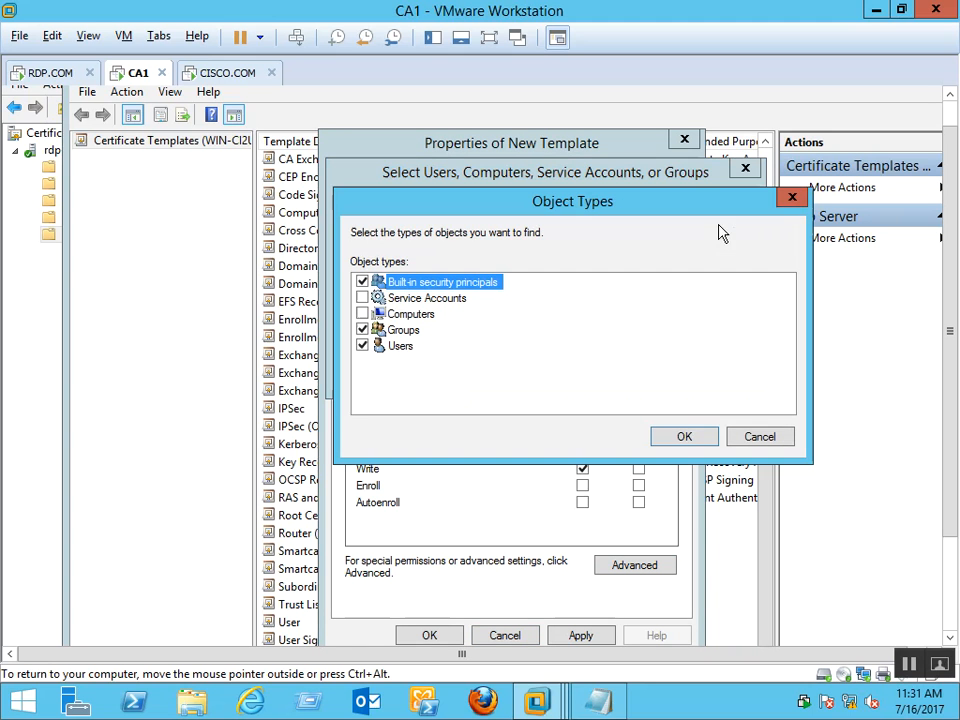
pyautogui.click(363, 314)
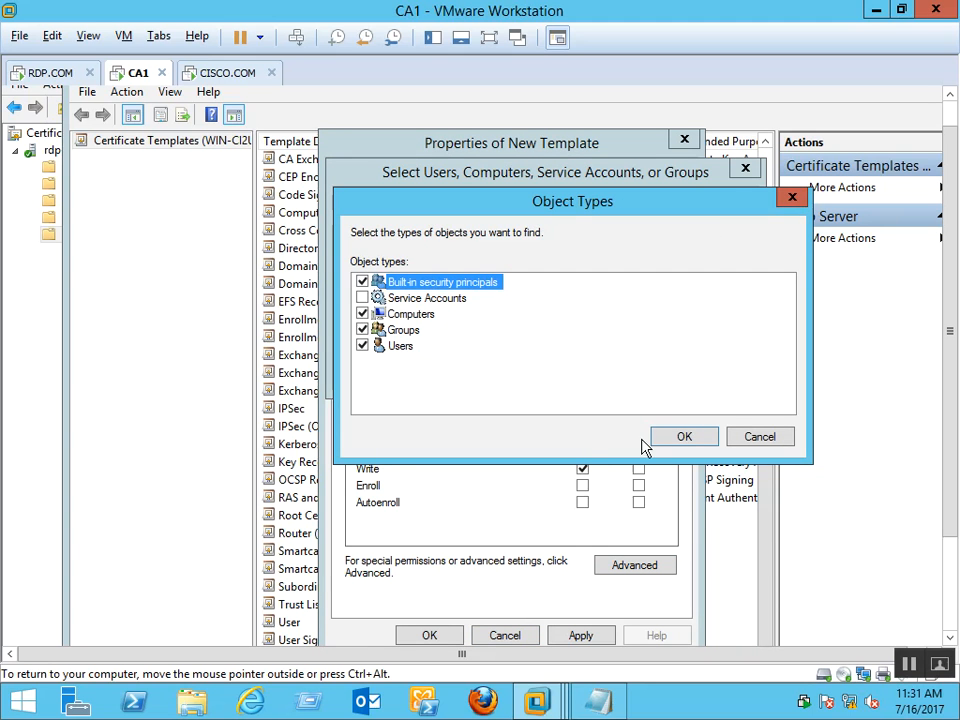
pyautogui.click(684, 436)
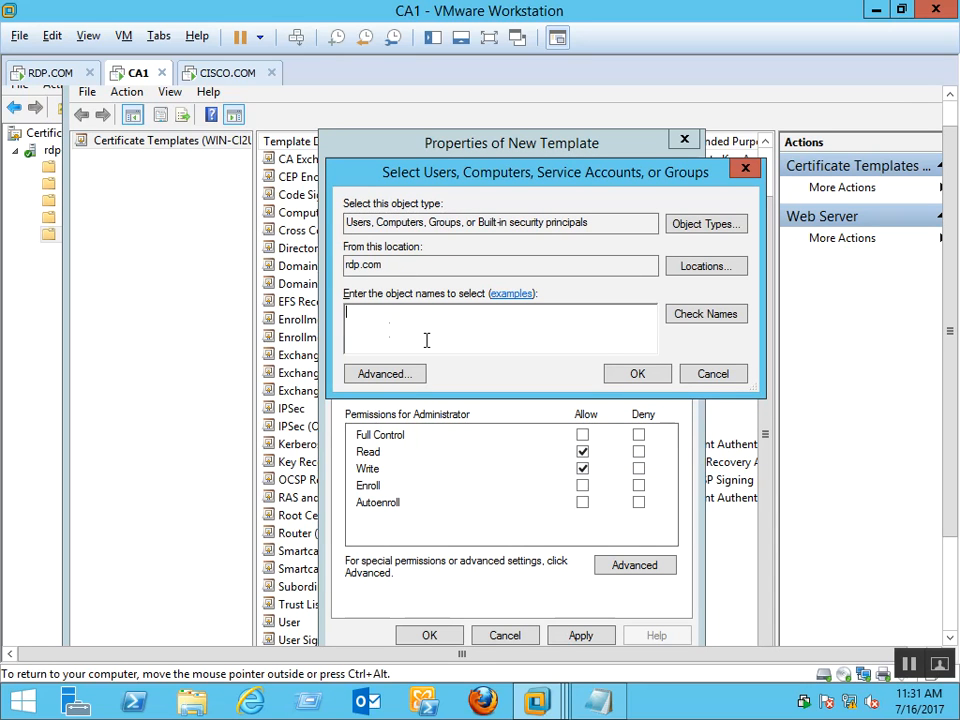
pyautogui.write('admin')
pyautogui.hotkey('alt', 'c')
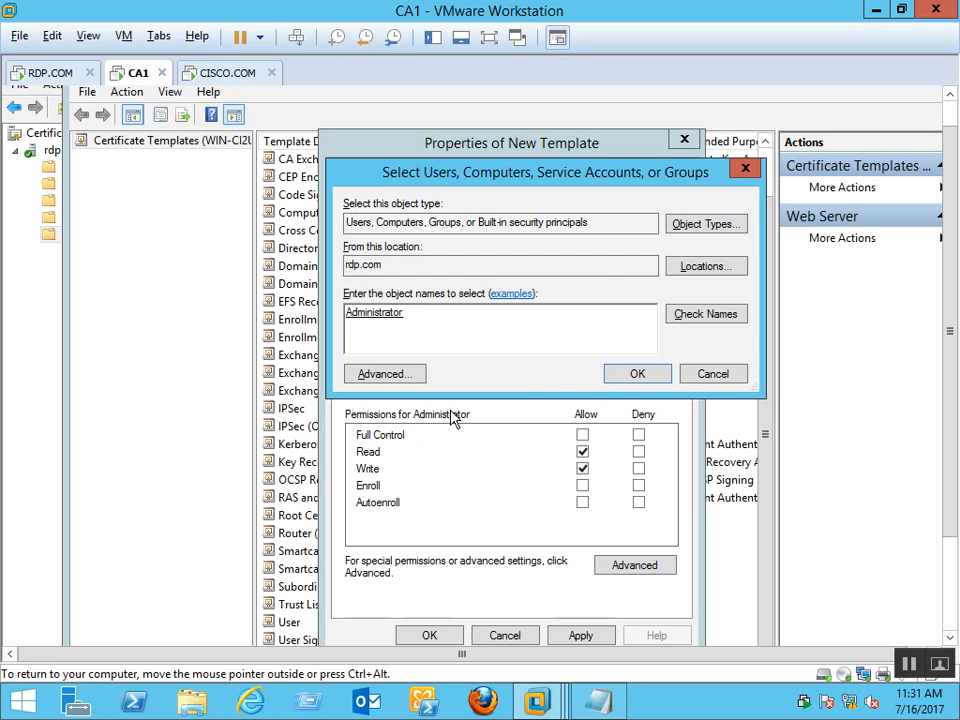
pyautogui.click(628, 374)
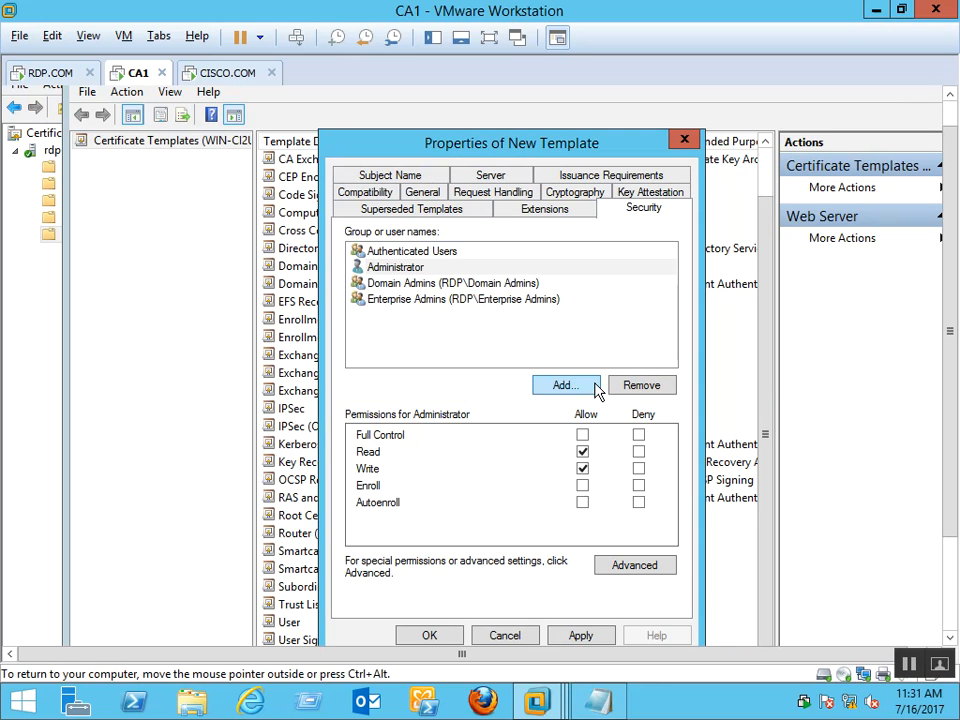
# Allow Enroll for Administrator and Authenticated Users, give Authenticated Users Write, and save the template
pyautogui.click(583, 487)
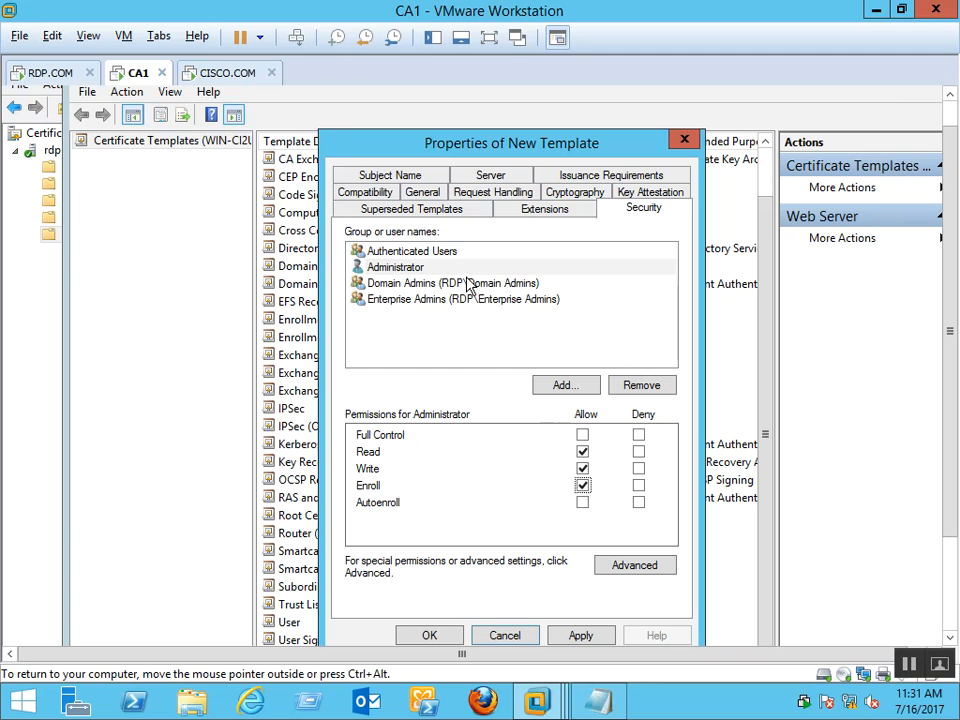
pyautogui.click(505, 255)
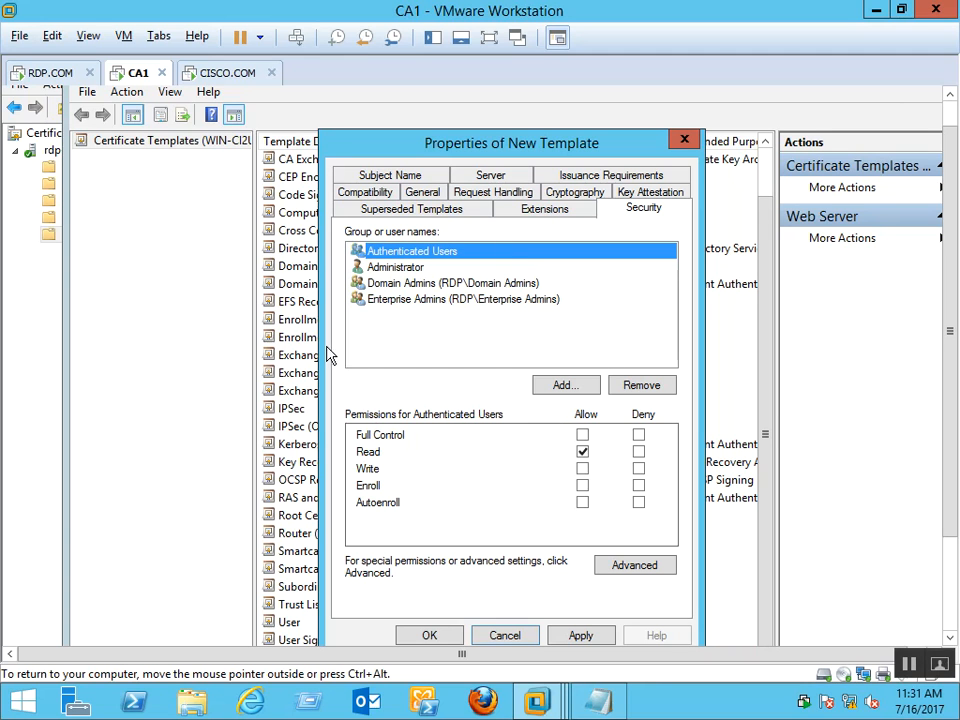
pyautogui.click(583, 487)
pyautogui.click(583, 487)
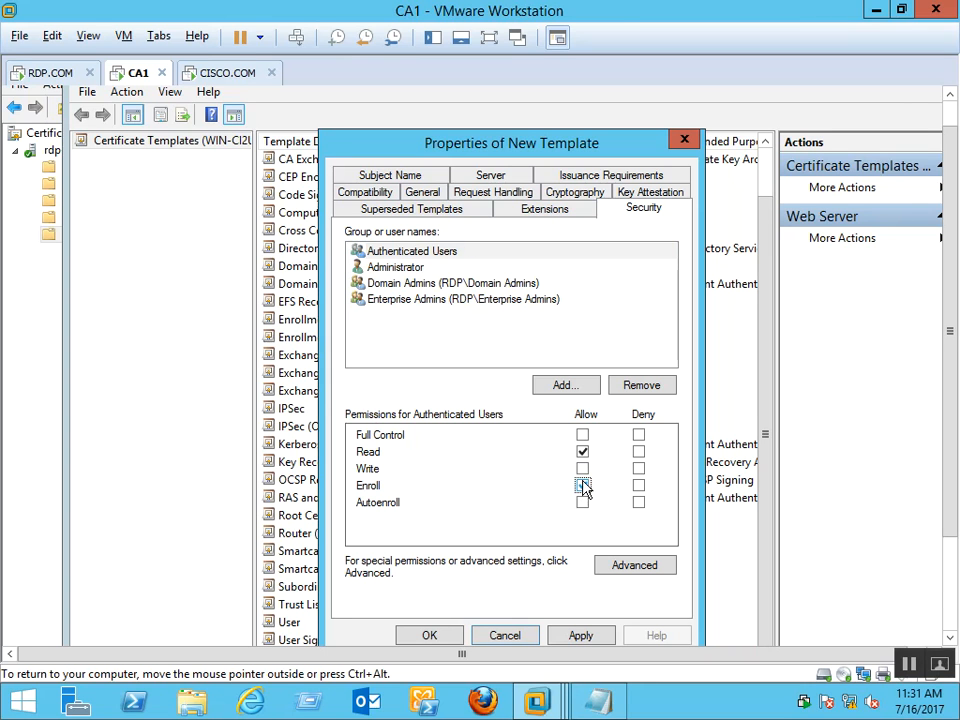
pyautogui.click(583, 486)
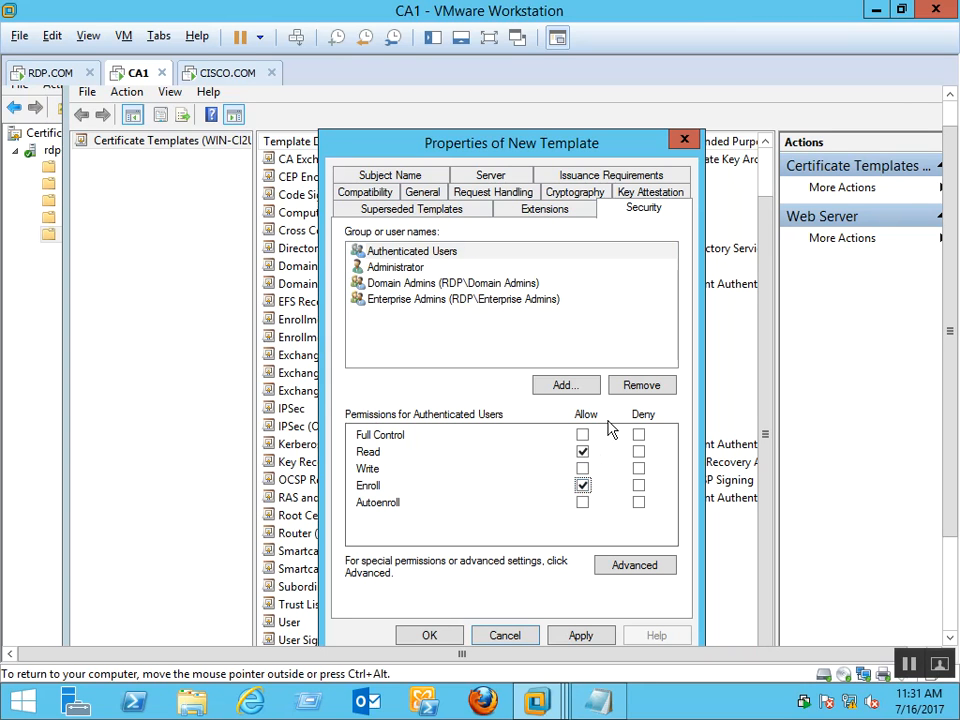
pyautogui.click(444, 267)
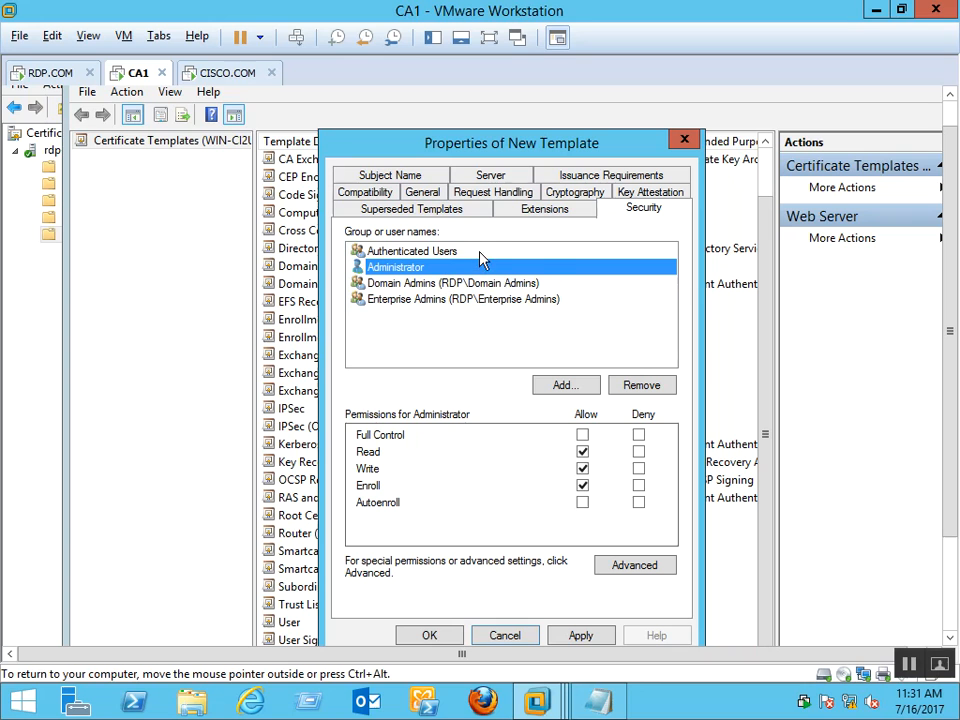
pyautogui.click(480, 253)
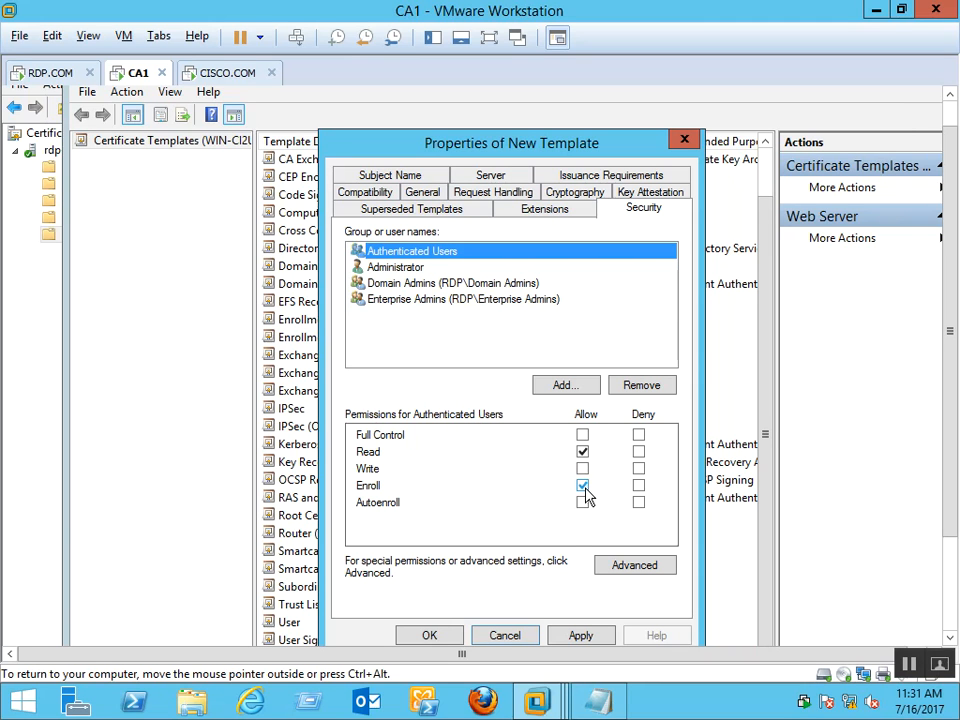
pyautogui.click(582, 468)
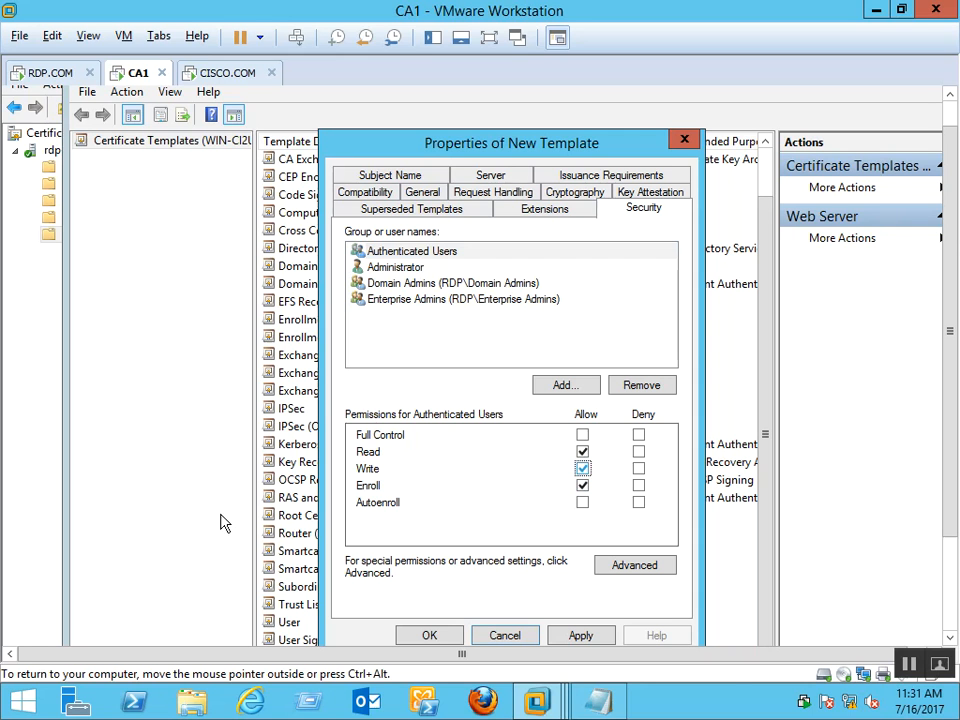
pyautogui.click(580, 635)
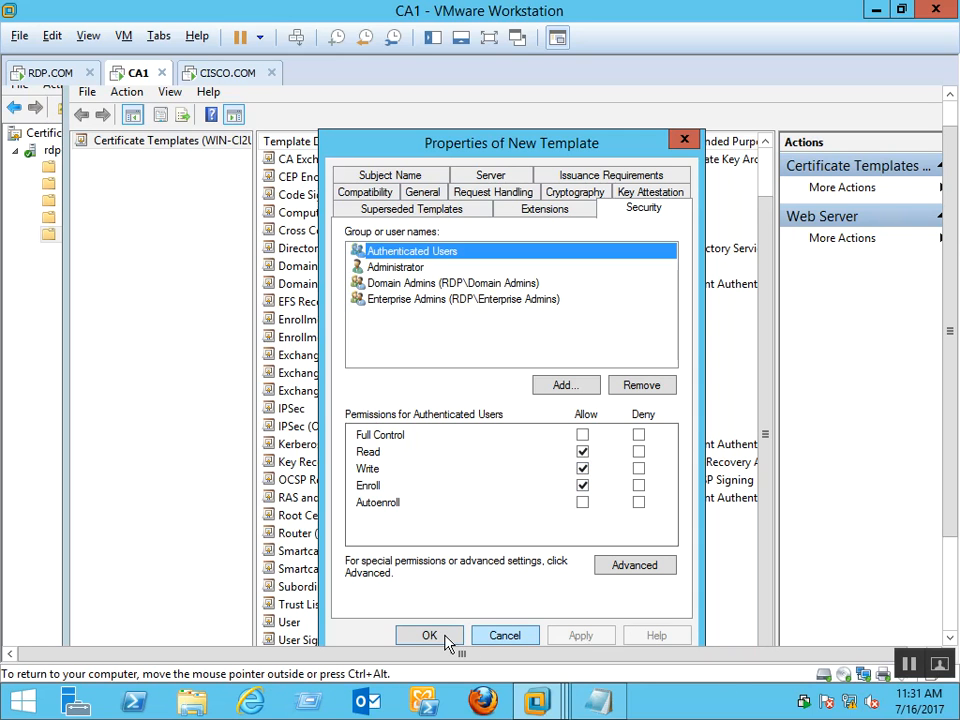
pyautogui.click(440, 636)
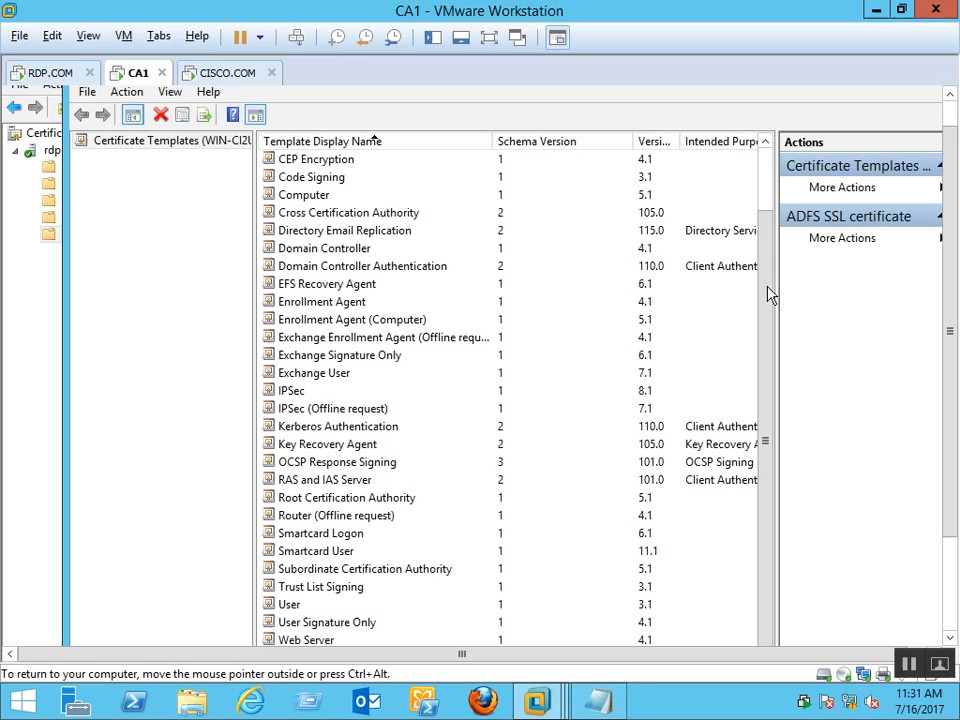
# Browse the certificate template list from Administrator down to Web Server
pyautogui.scroll(2, 768, 443)
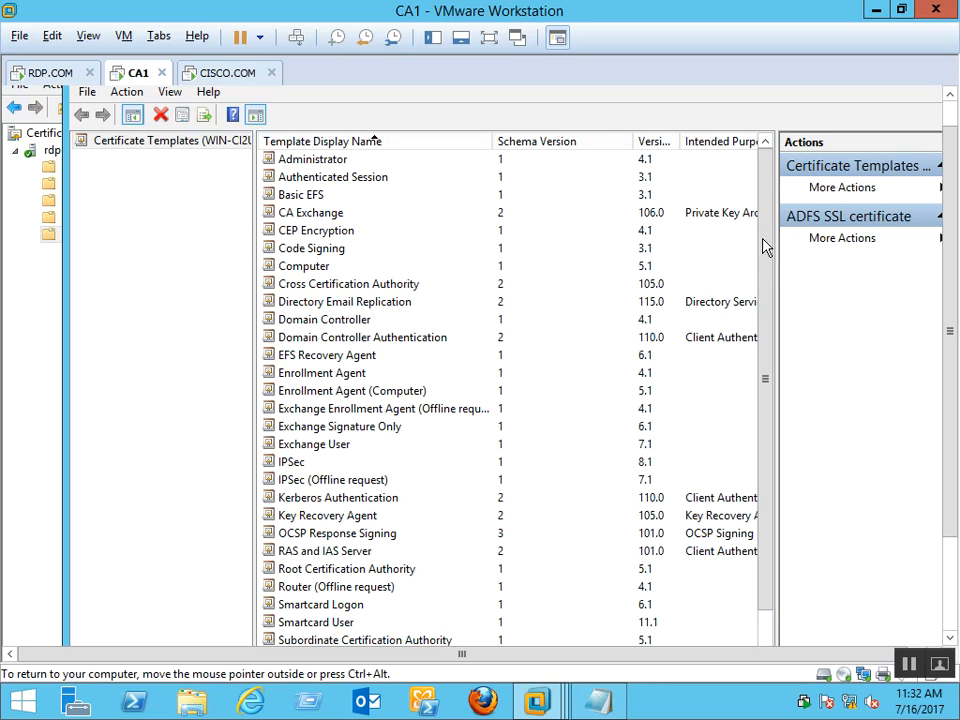
pyautogui.click(333, 164)
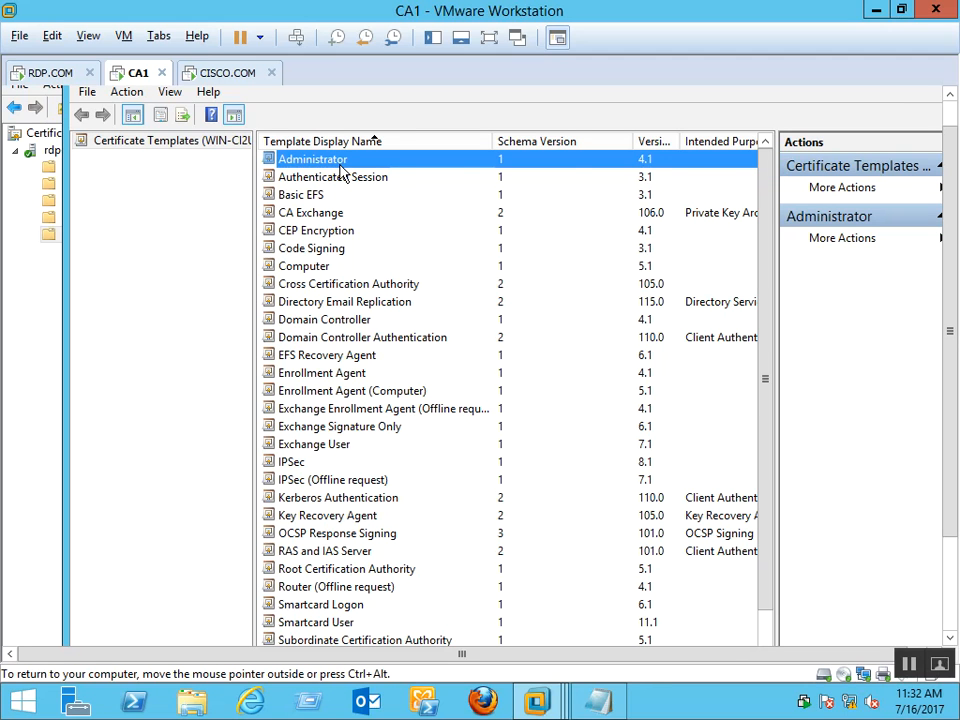
pyautogui.press('w')
pyautogui.press('w')
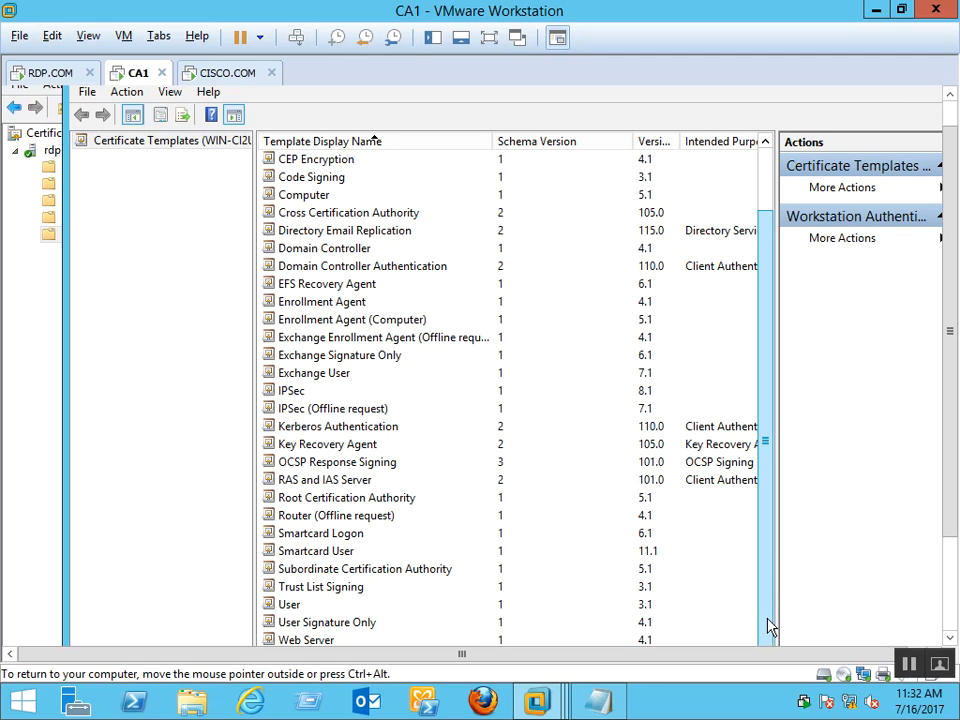
pyautogui.moveTo(770, 627); pyautogui.dragTo(765, 566)
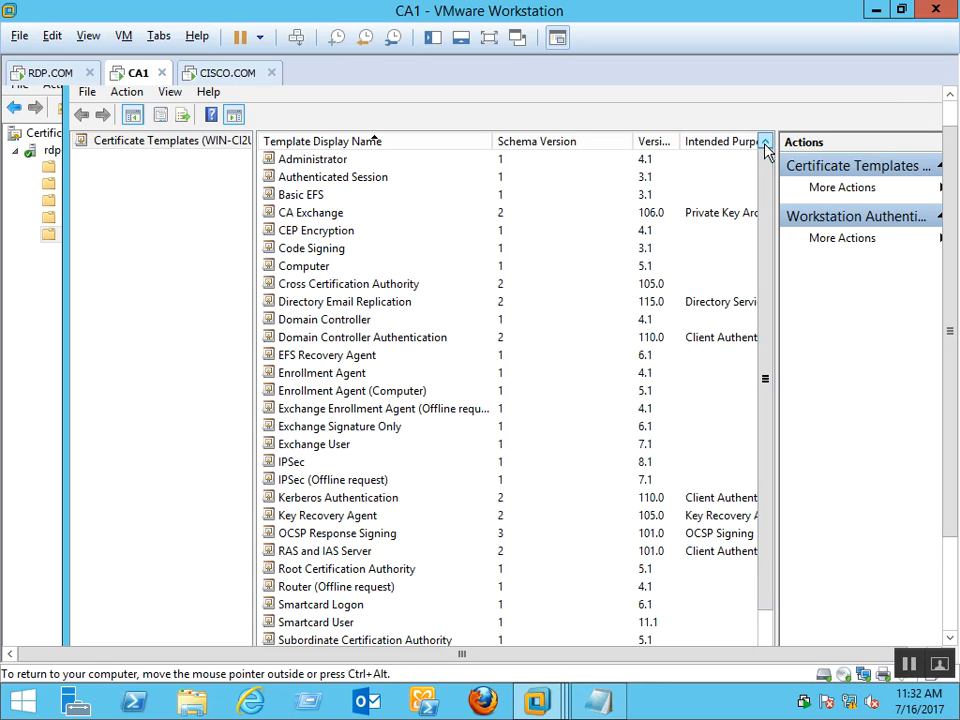
pyautogui.click(335, 180)
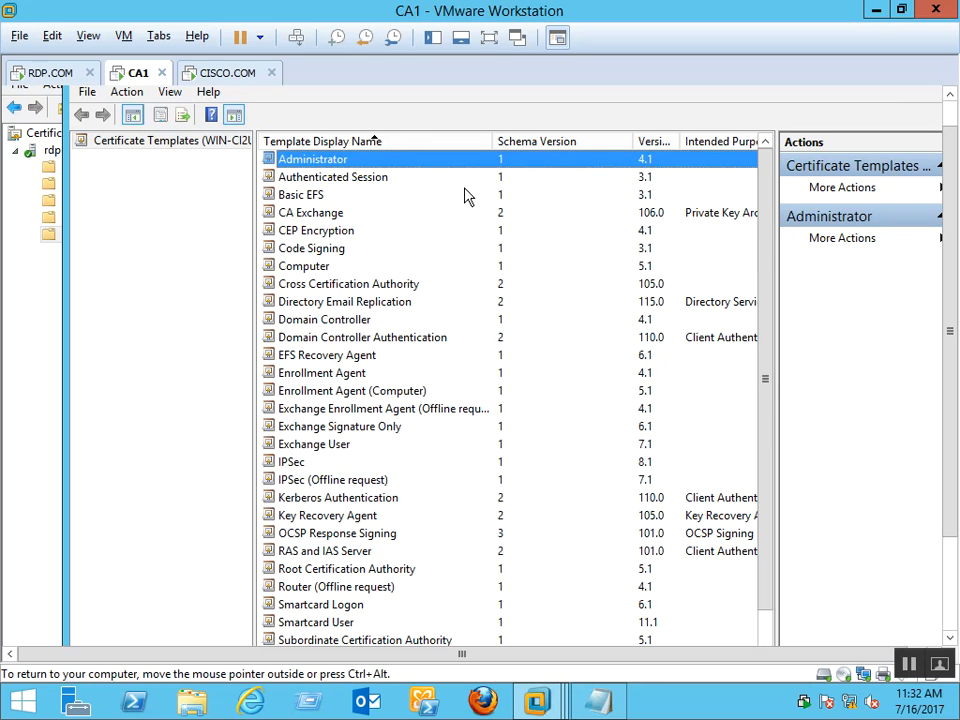
pyautogui.press('Down')
# Refresh Certificate Templates so ADFS SSL certificate appears, then close the templates console
pyautogui.rightClick(154, 146)
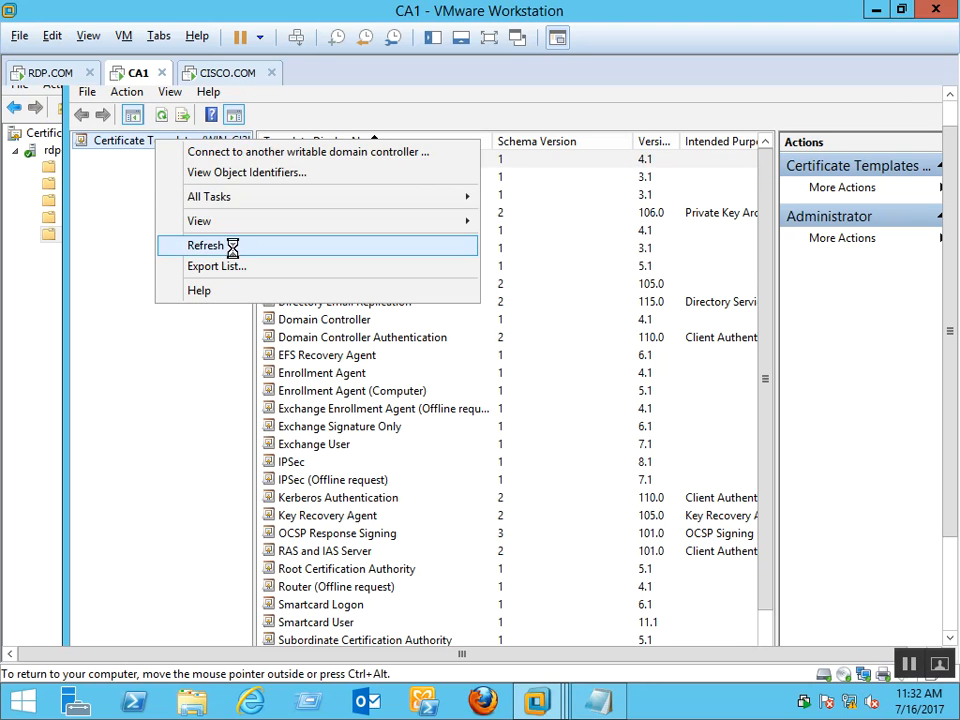
pyautogui.click(236, 257)
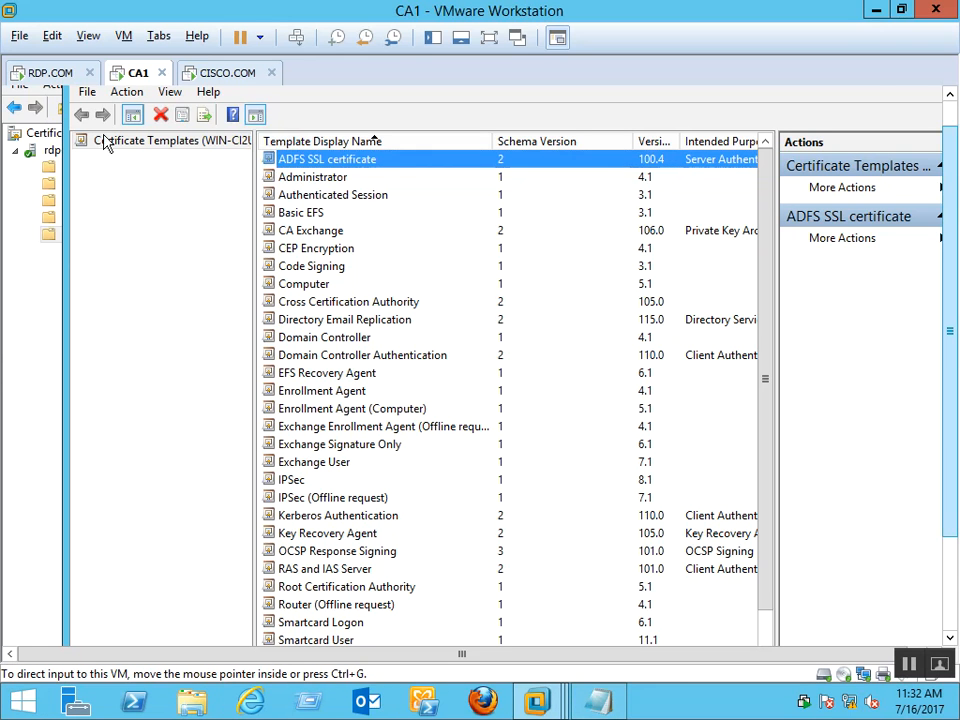
pyautogui.click(948, 97)
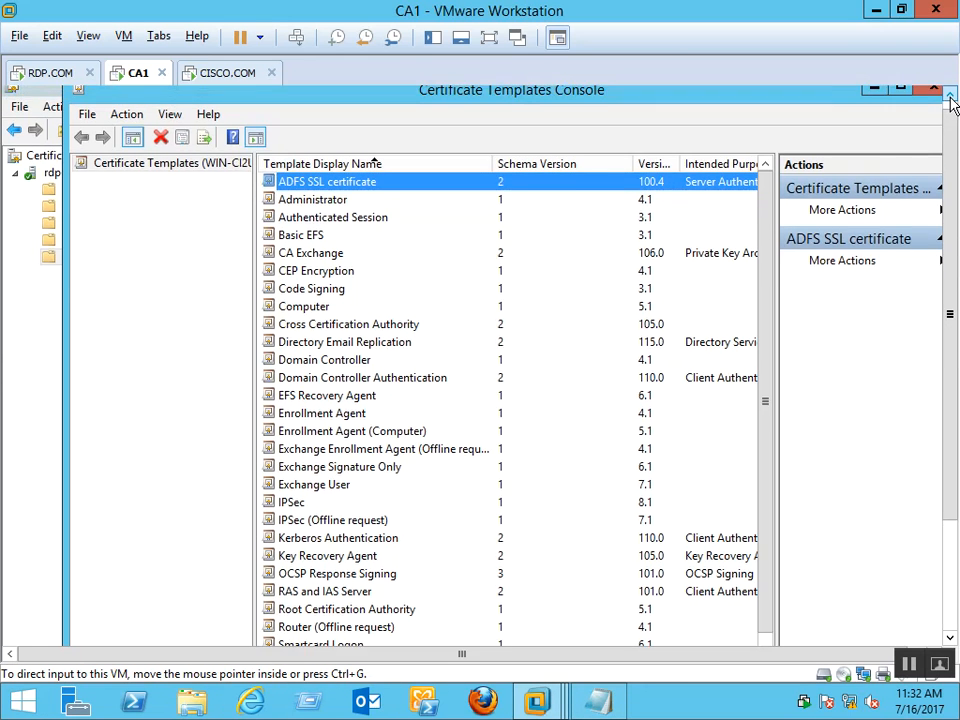
pyautogui.click(950, 100)
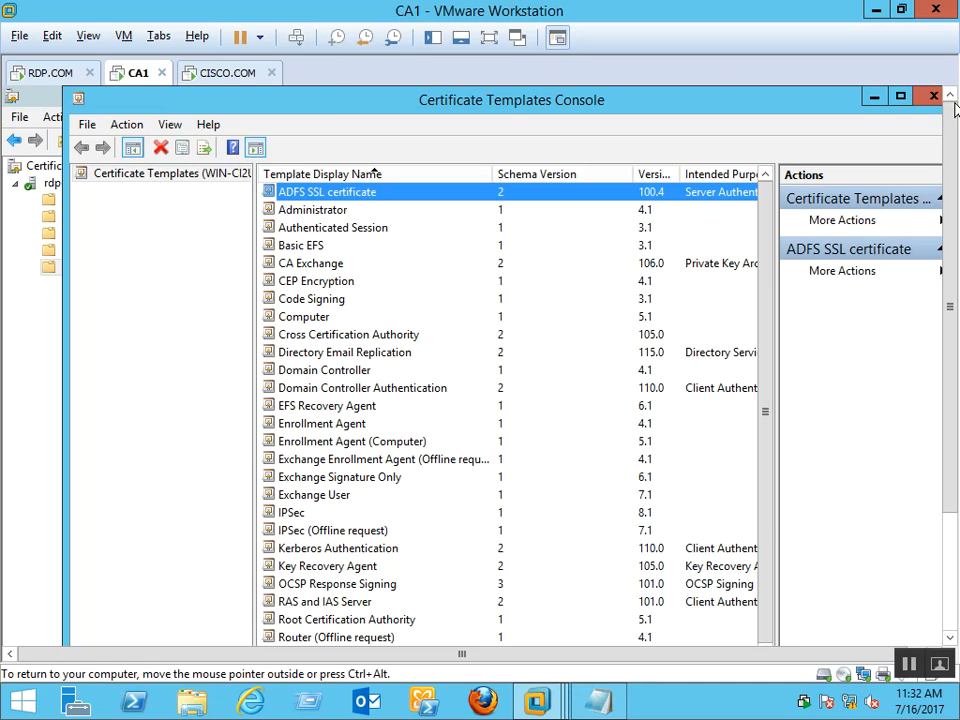
pyautogui.click(933, 96)
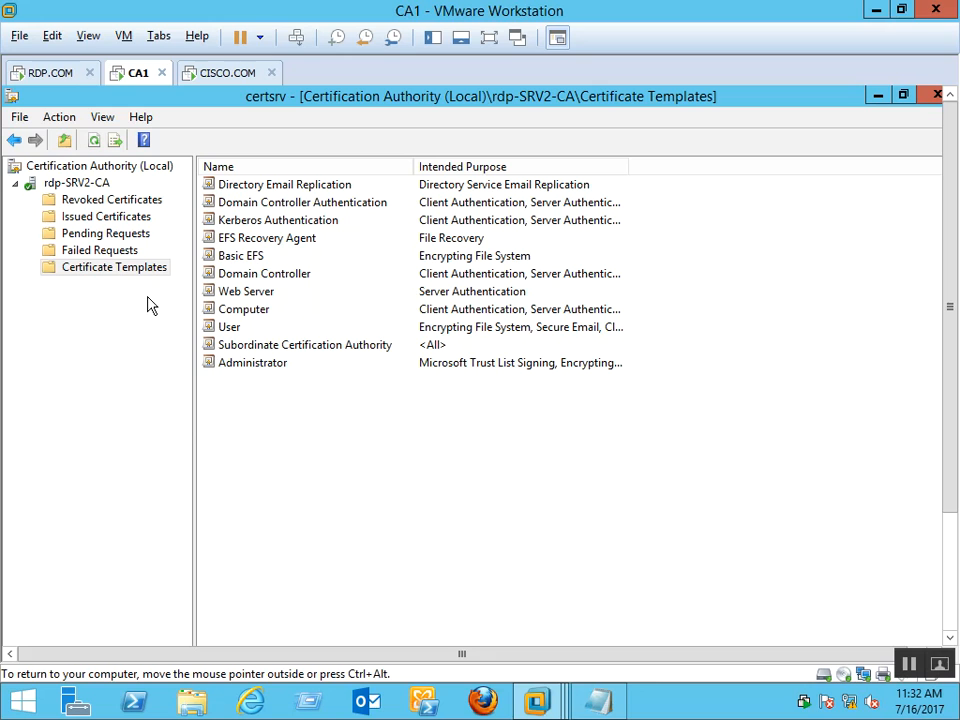
# Refresh the CA's template list and look through the failed, pending, issued and revoked certificates folders
pyautogui.rightClick(308, 487)
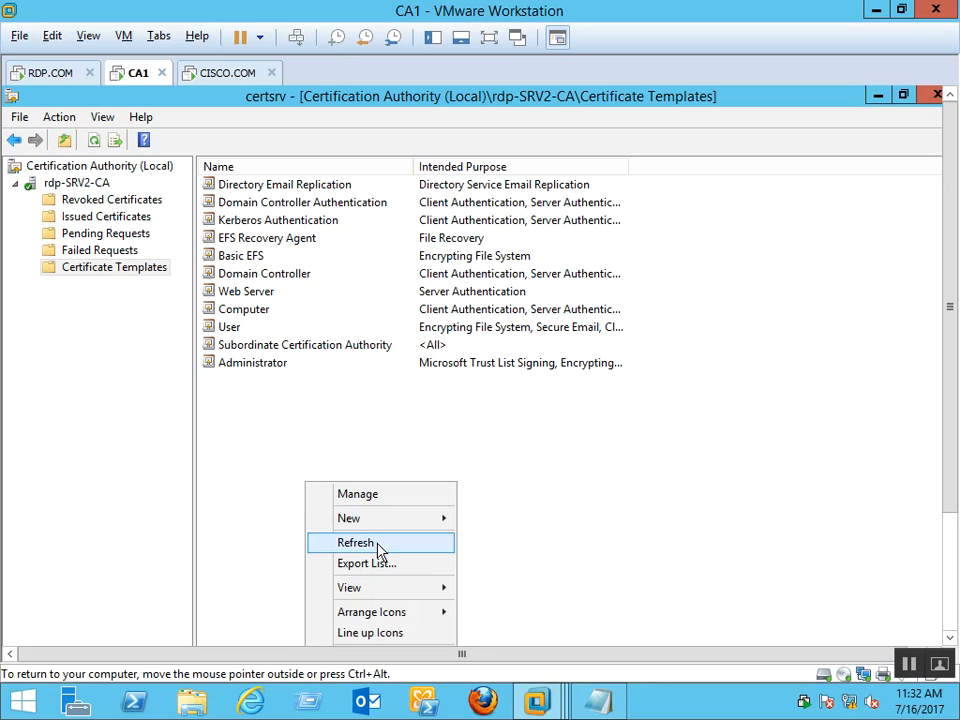
pyautogui.click(377, 543)
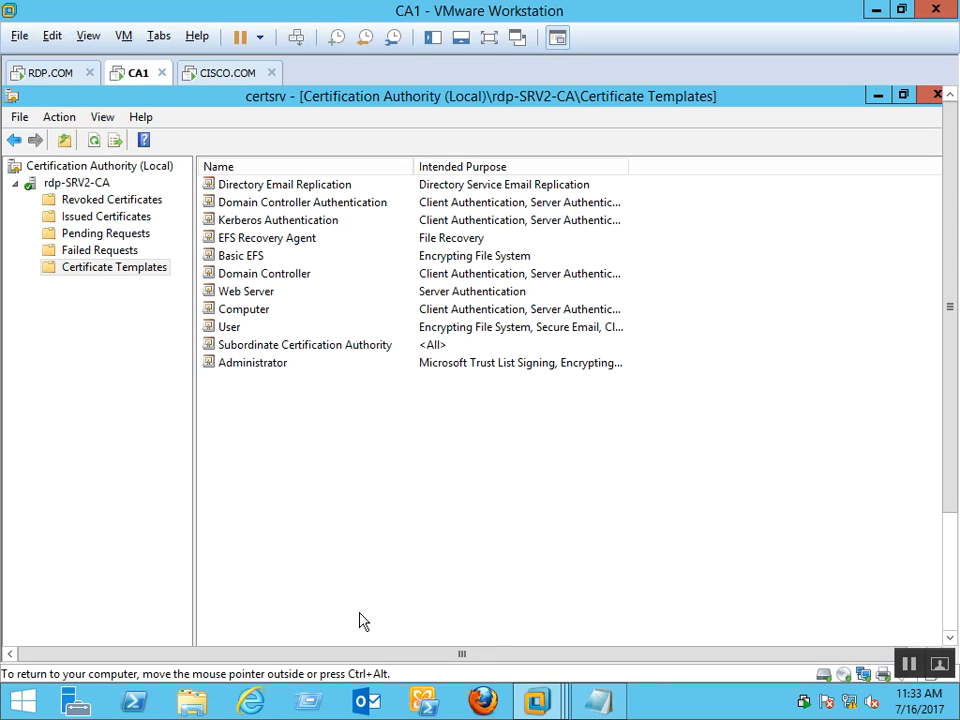
pyautogui.click(118, 248)
pyautogui.click(133, 232)
pyautogui.click(140, 216)
pyautogui.click(105, 199)
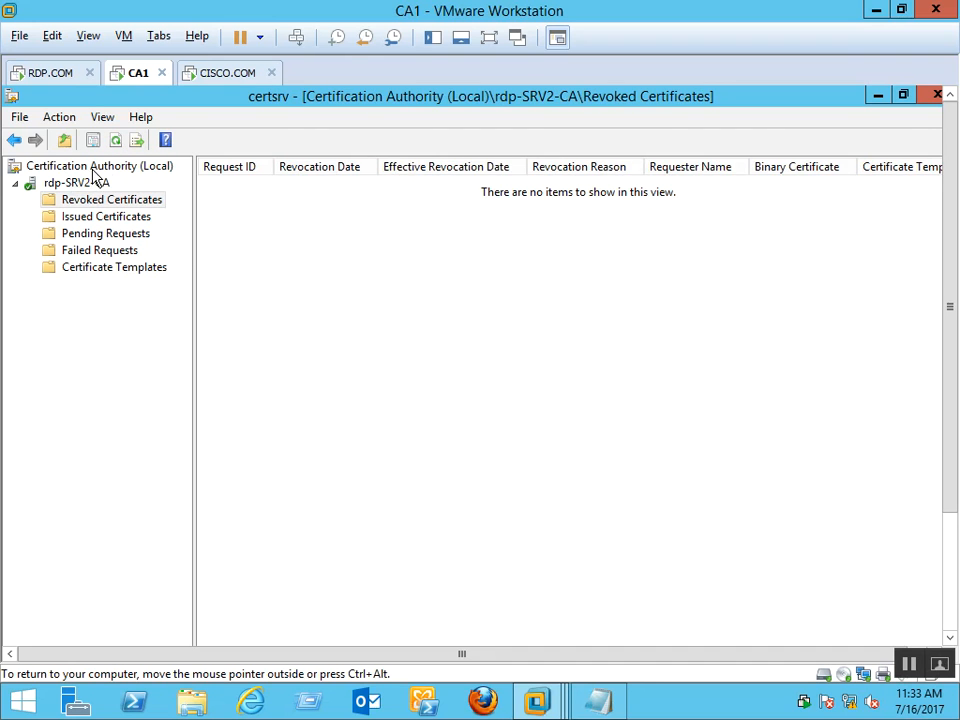
# Go back up to Certification Authority (Local) and close the certsrv console
pyautogui.click(96, 180)
pyautogui.click(96, 167)
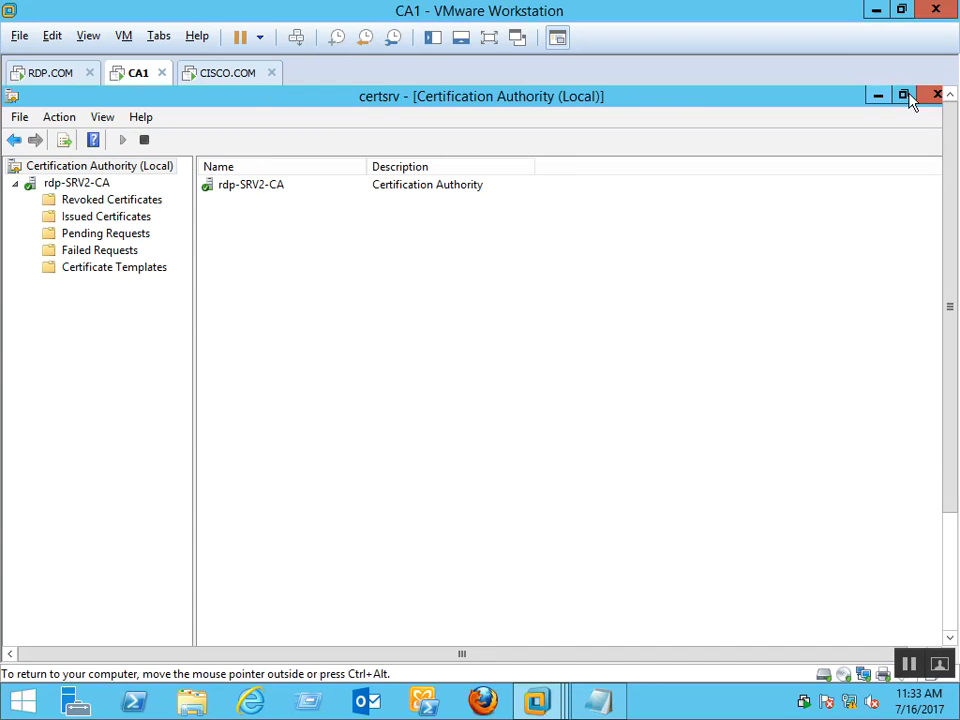
pyautogui.click(925, 97)
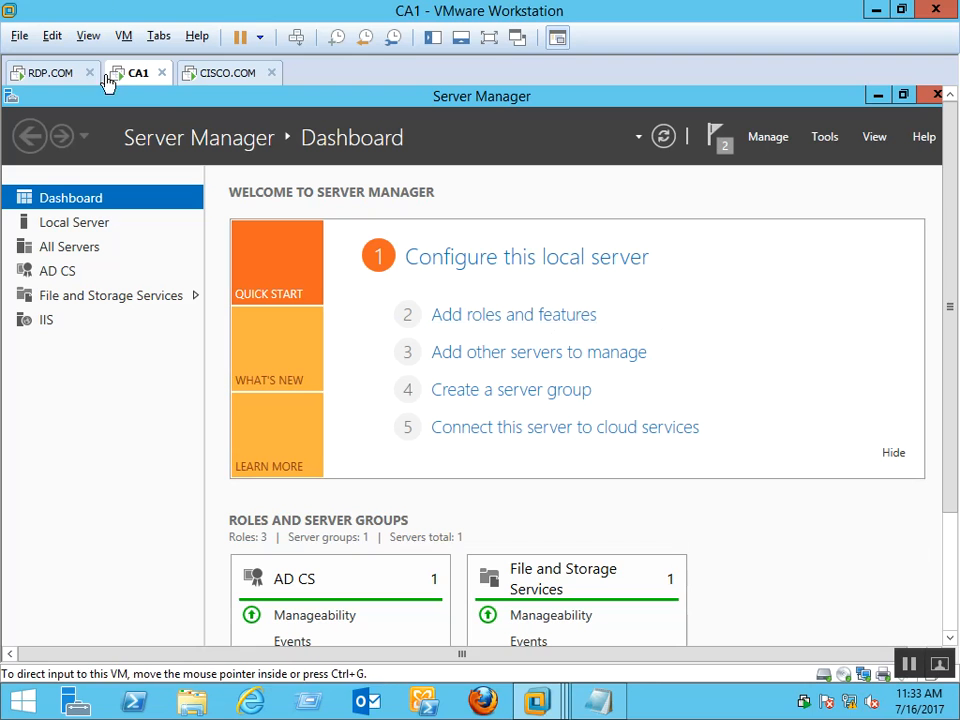
pyautogui.moveTo(954, 229); pyautogui.dragTo(955, 415)
pyautogui.click(955, 201)
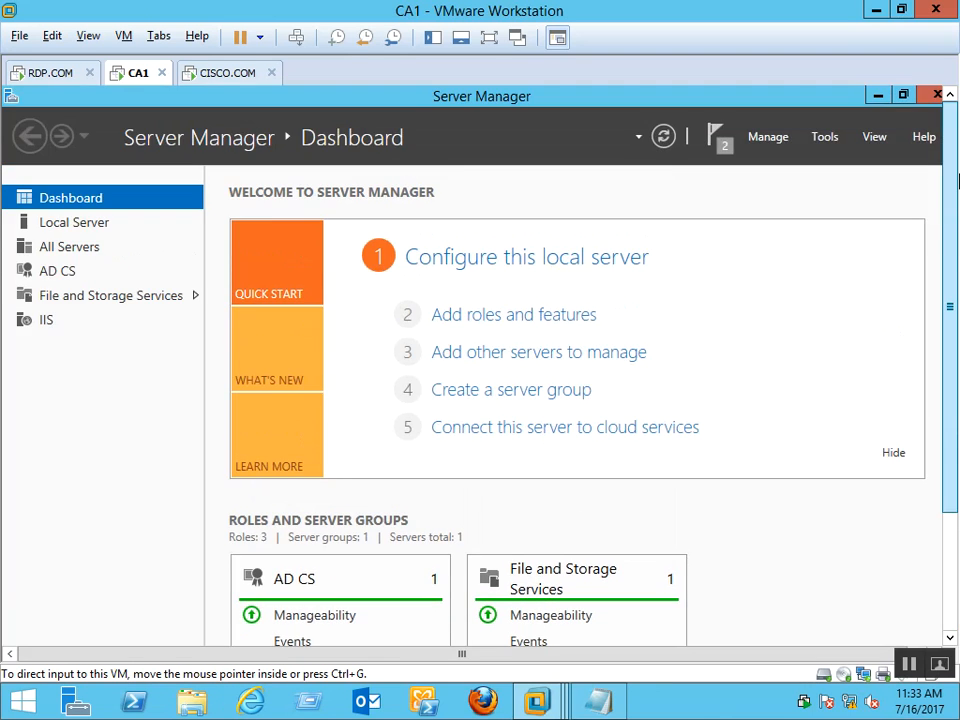
# Move from the CISCO.COM VM to the RDP.COM VM and minimize its Server Manager
pyautogui.click(212, 78)
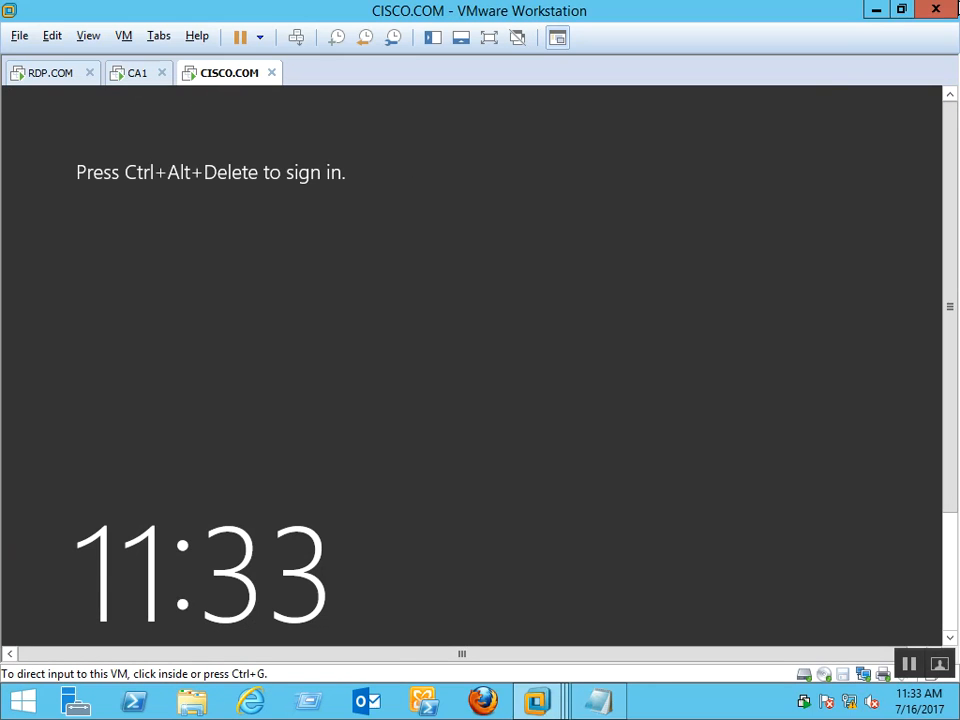
pyautogui.click(42, 77)
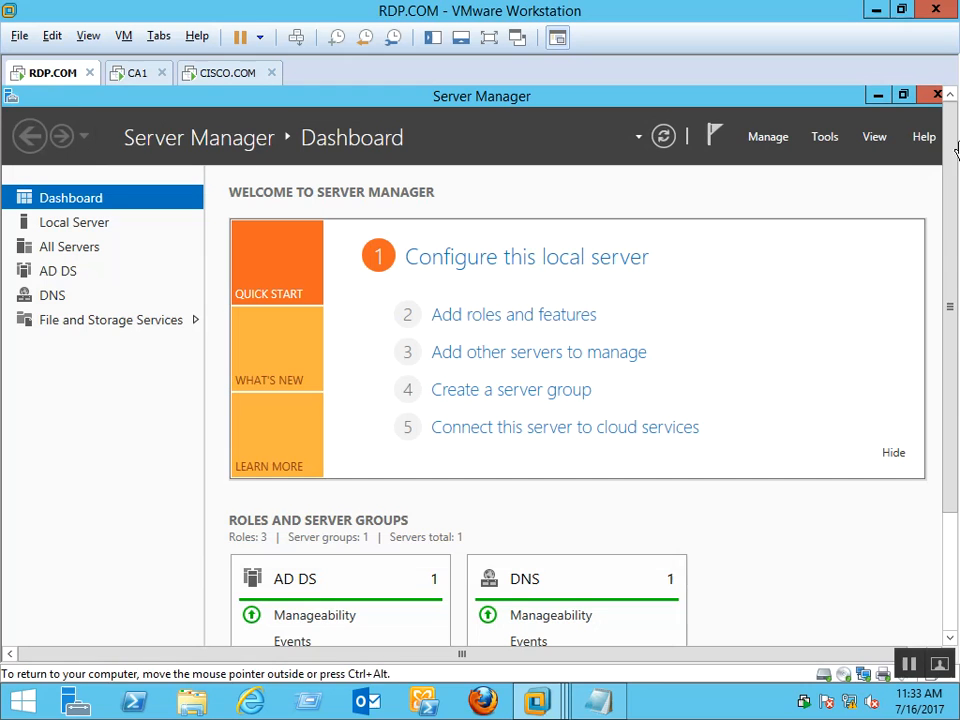
pyautogui.moveTo(951, 135)
pyautogui.mouseDown()
pyautogui.moveTo(955, 295)
pyautogui.moveTo(955, 135)
pyautogui.mouseUp()
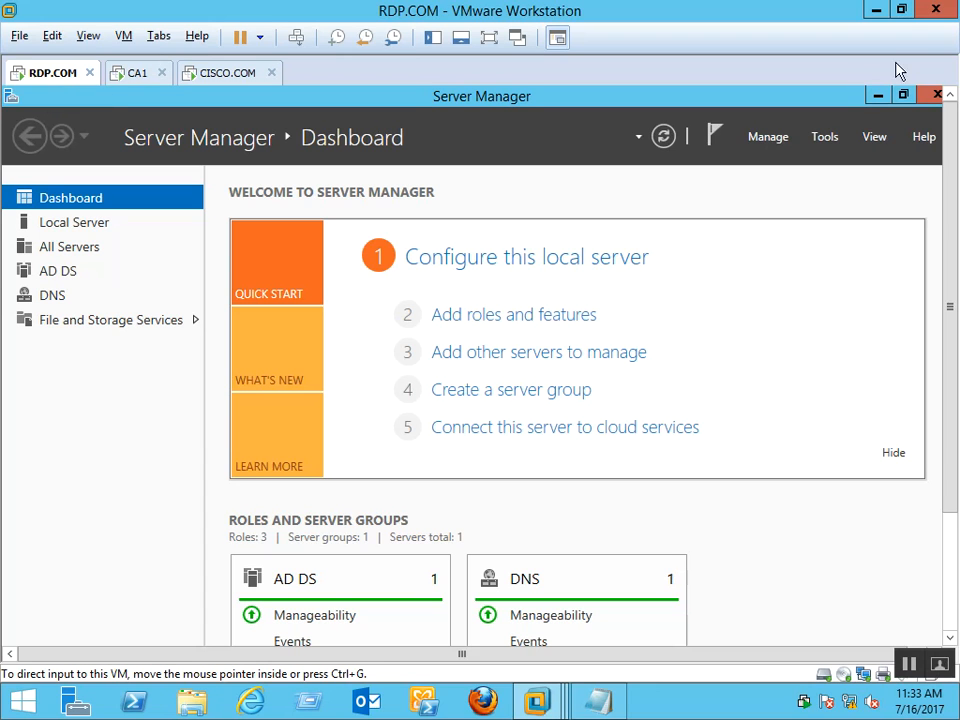
pyautogui.click(876, 99)
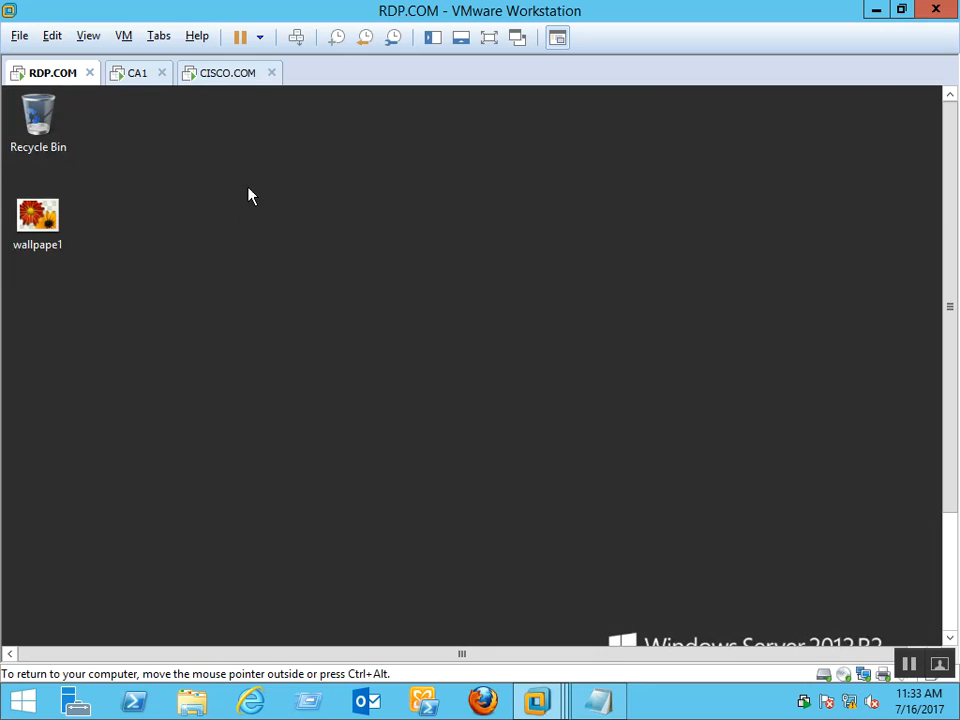
pyautogui.moveTo(952, 463); pyautogui.dragTo(950, 611)
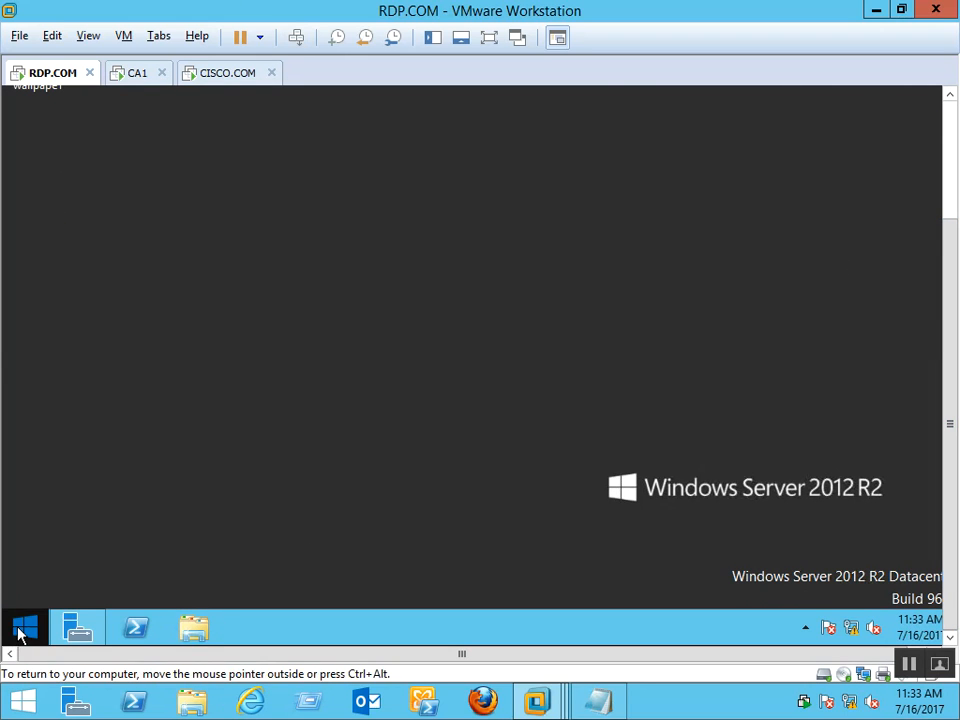
# Launch mmc from the Run prompt on RDP.COM to get an empty Console1
pyautogui.click(20, 633)
pyautogui.rightClick(20, 633)
pyautogui.click(75, 570)
pyautogui.press('BackSpace')
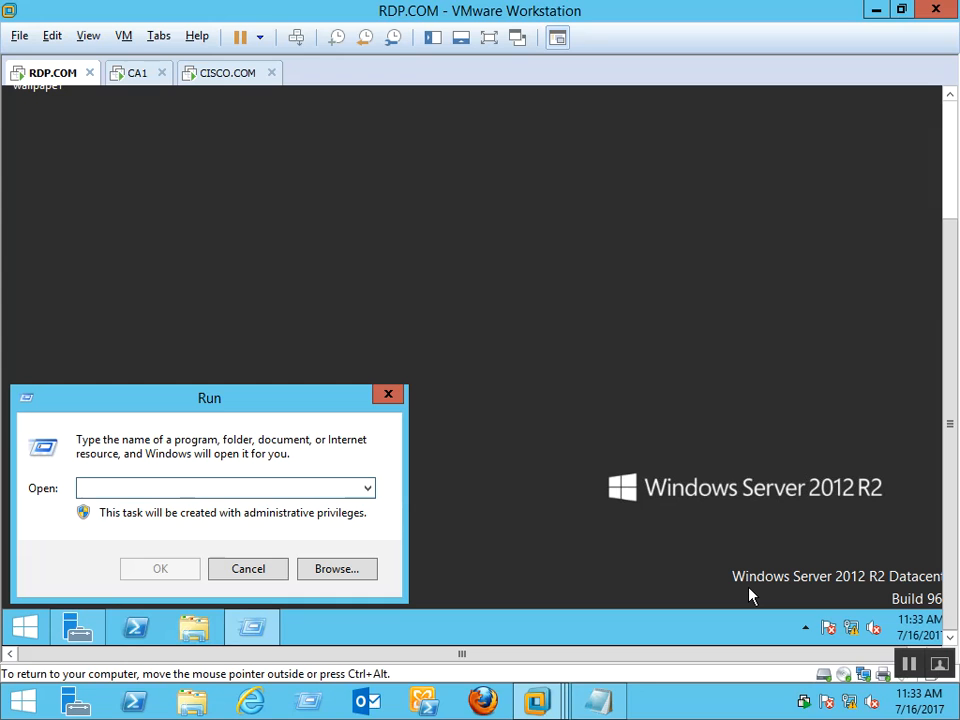
pyautogui.write('mmc')
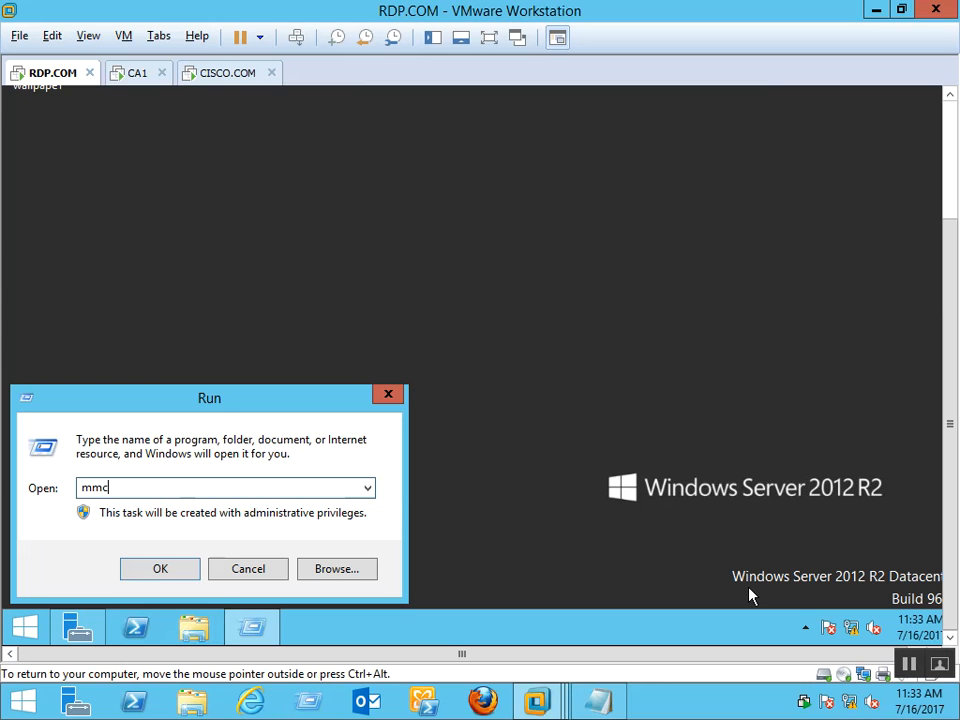
pyautogui.press('Return')
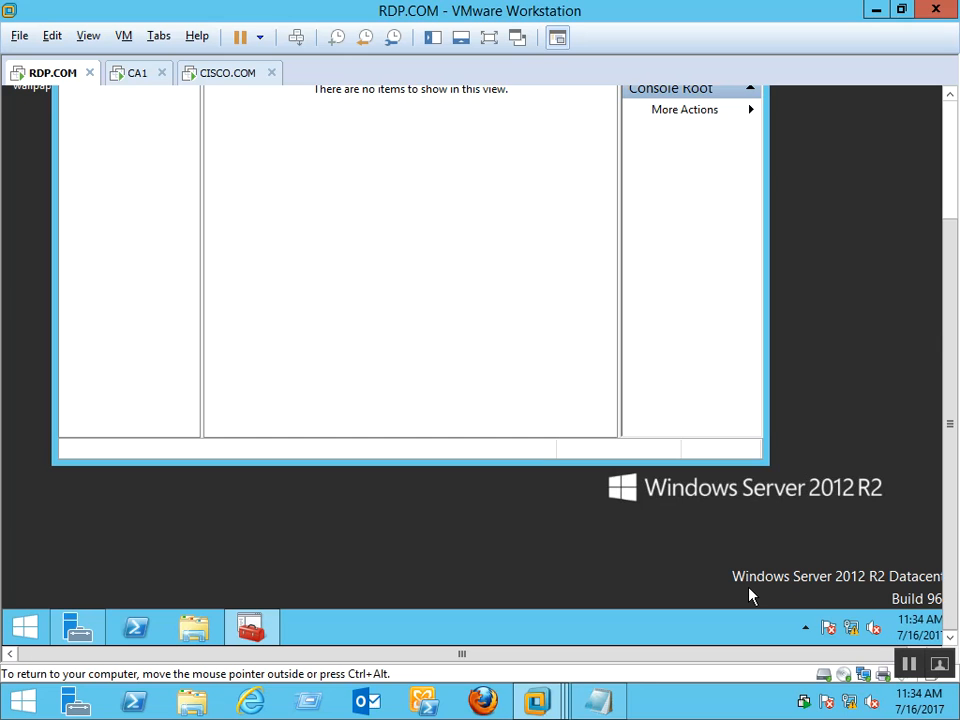
pyautogui.moveTo(952, 426); pyautogui.dragTo(936, 144)
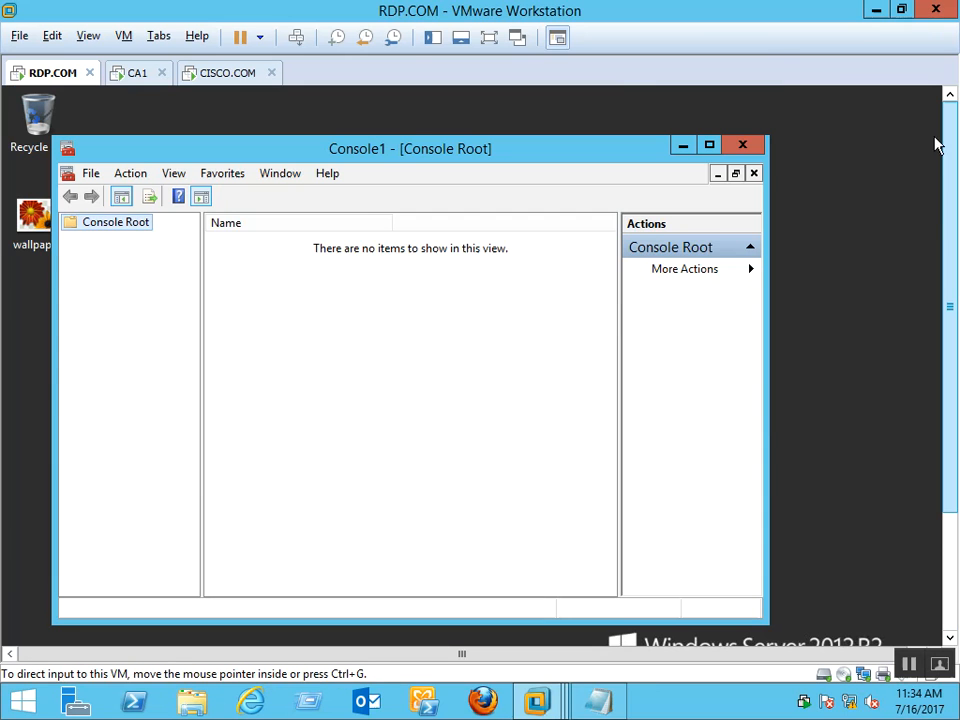
# Add the Certificates snap-in for the local Computer account and expand Certificates (Local Computer)
pyautogui.click(90, 173)
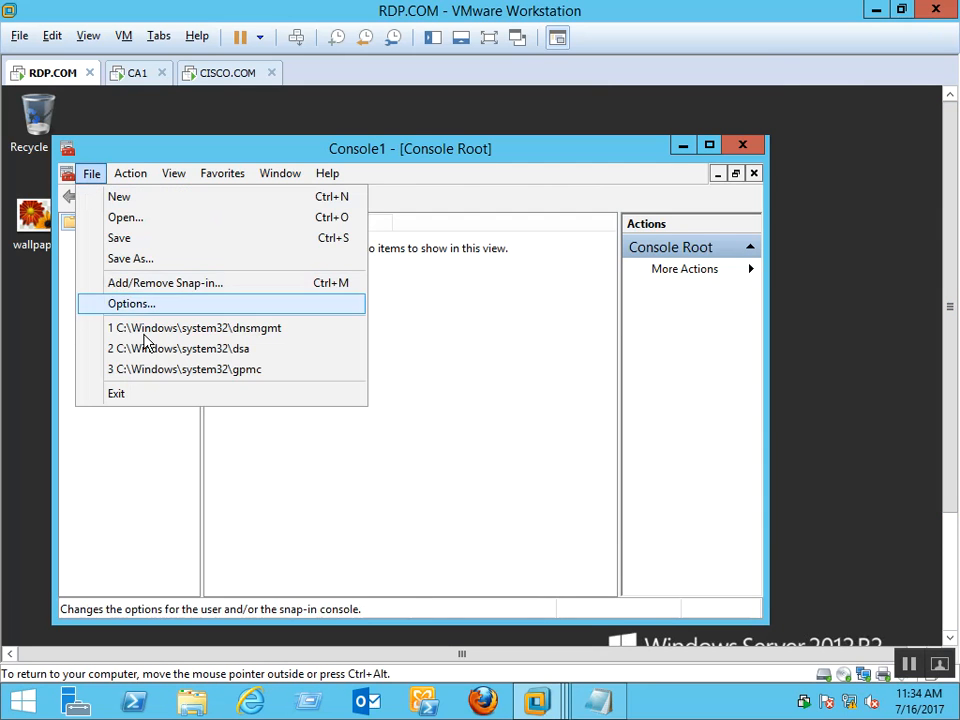
pyautogui.click(184, 285)
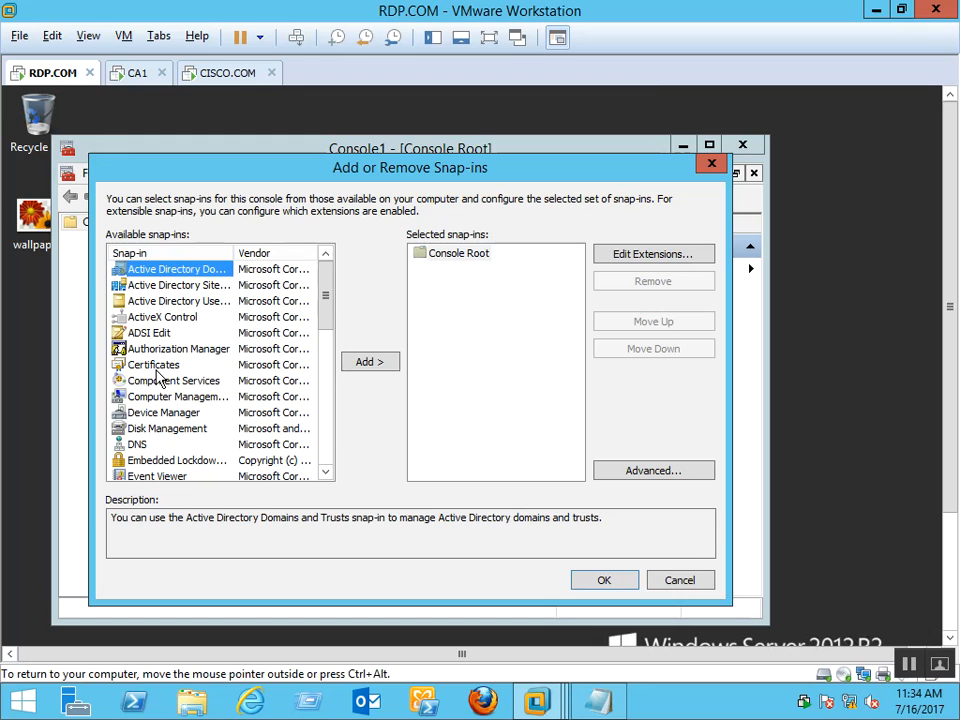
pyautogui.click(155, 366)
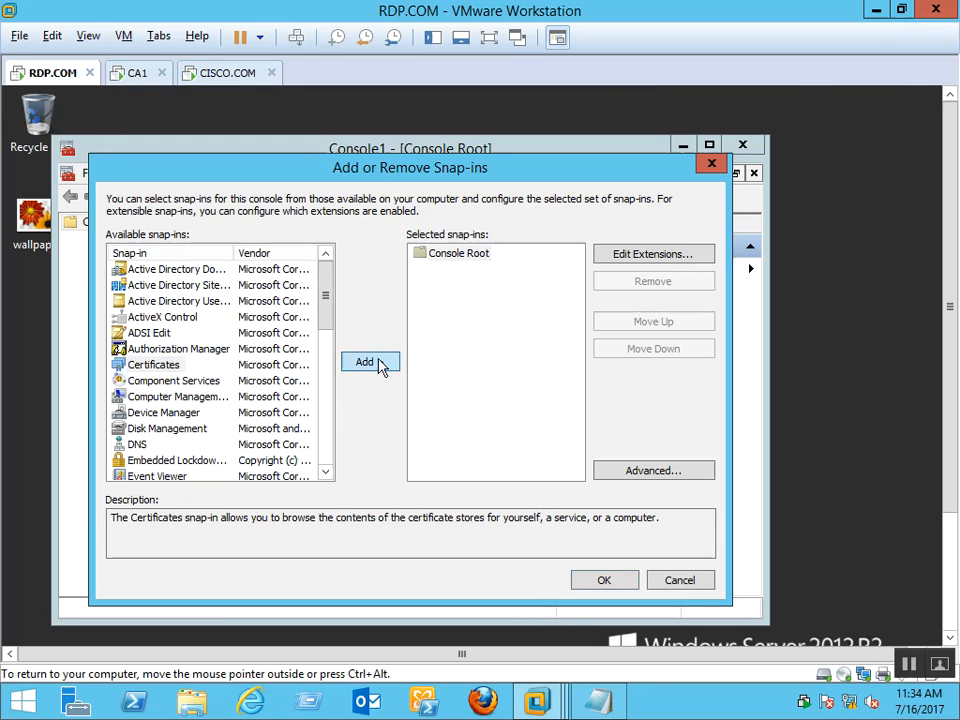
pyautogui.click(380, 365)
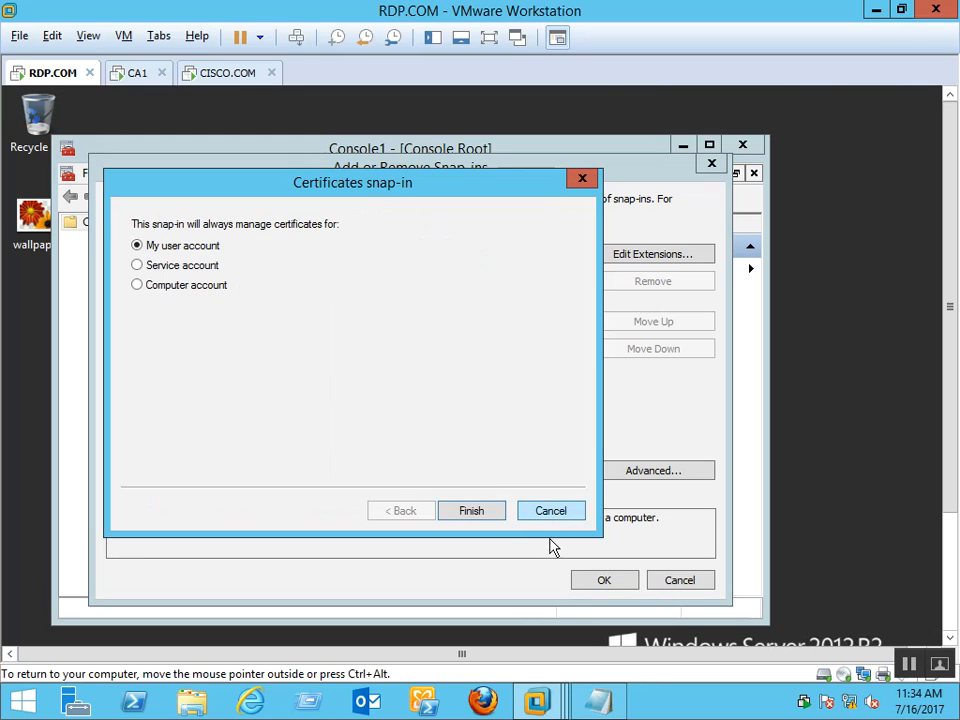
pyautogui.click(166, 295)
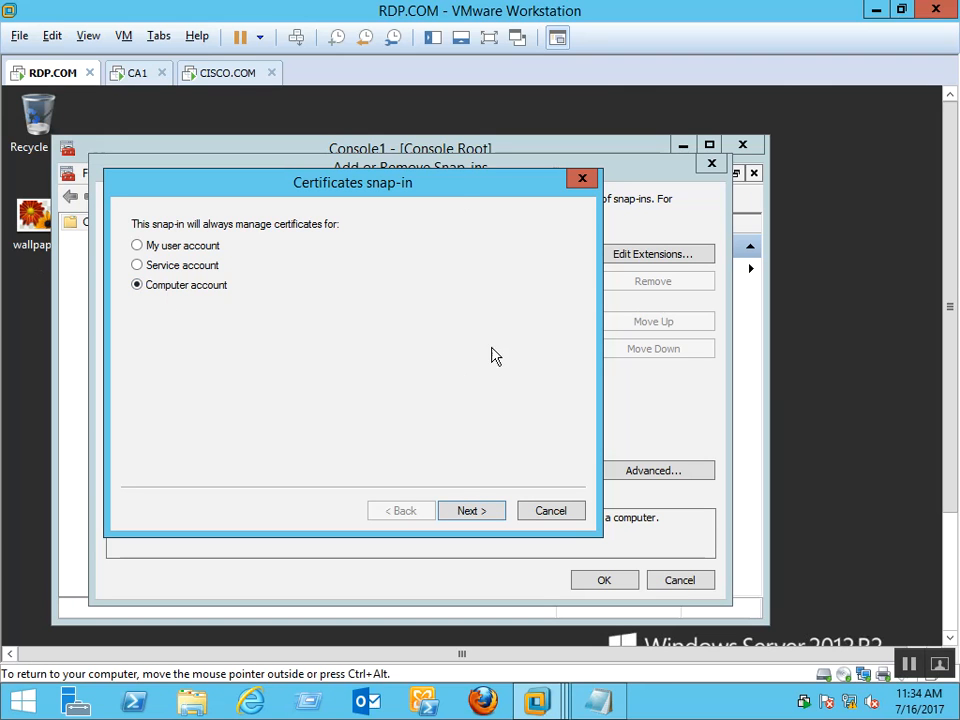
pyautogui.click(464, 512)
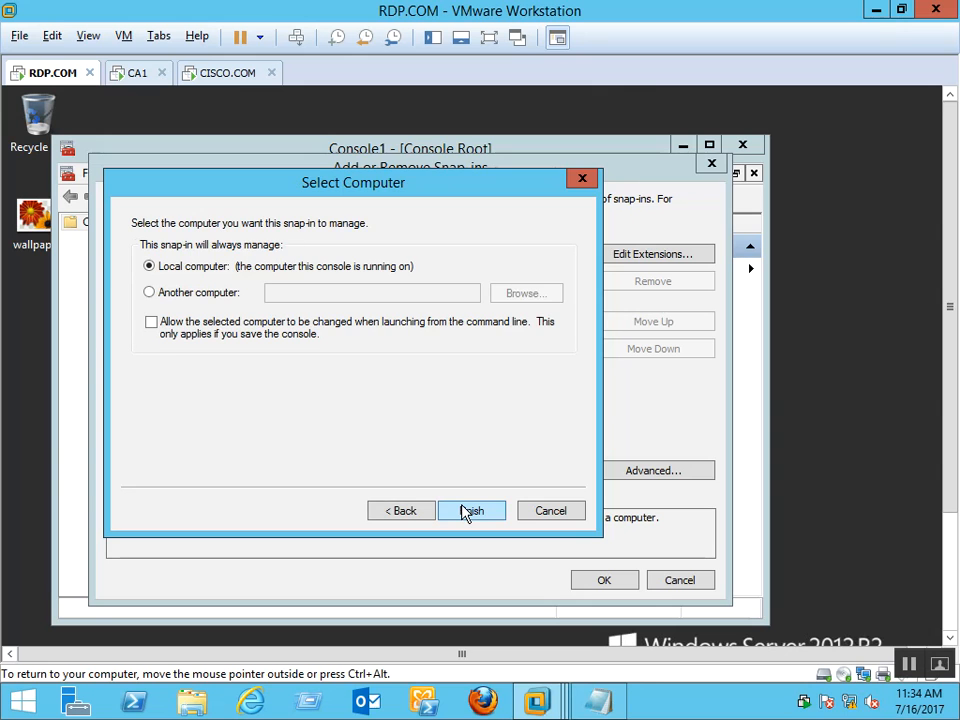
pyautogui.click(466, 511)
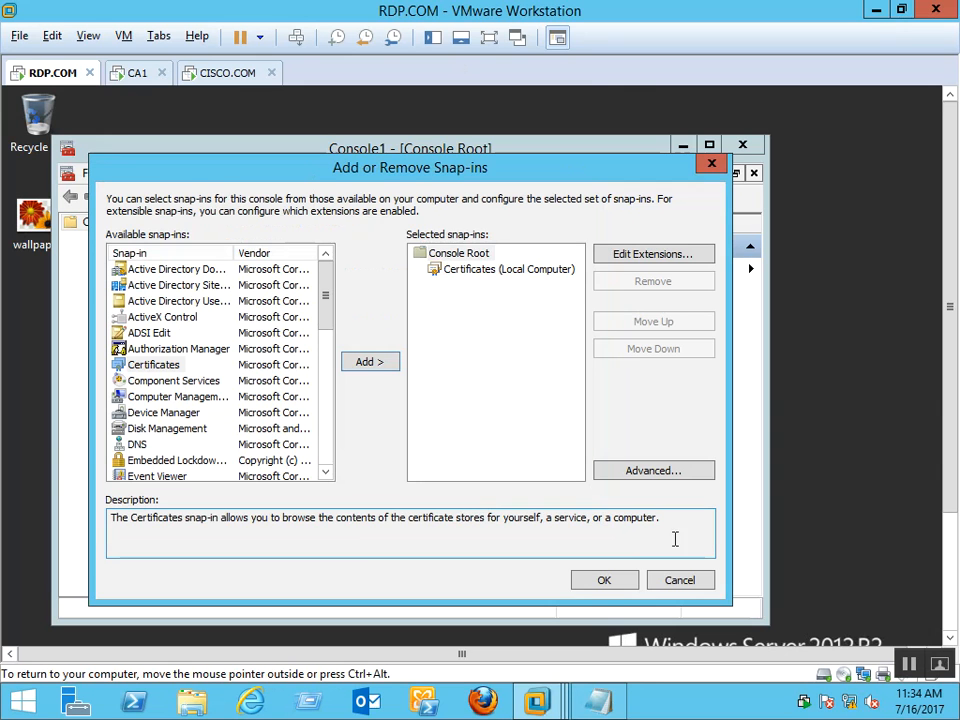
pyautogui.click(614, 584)
pyautogui.click(71, 240)
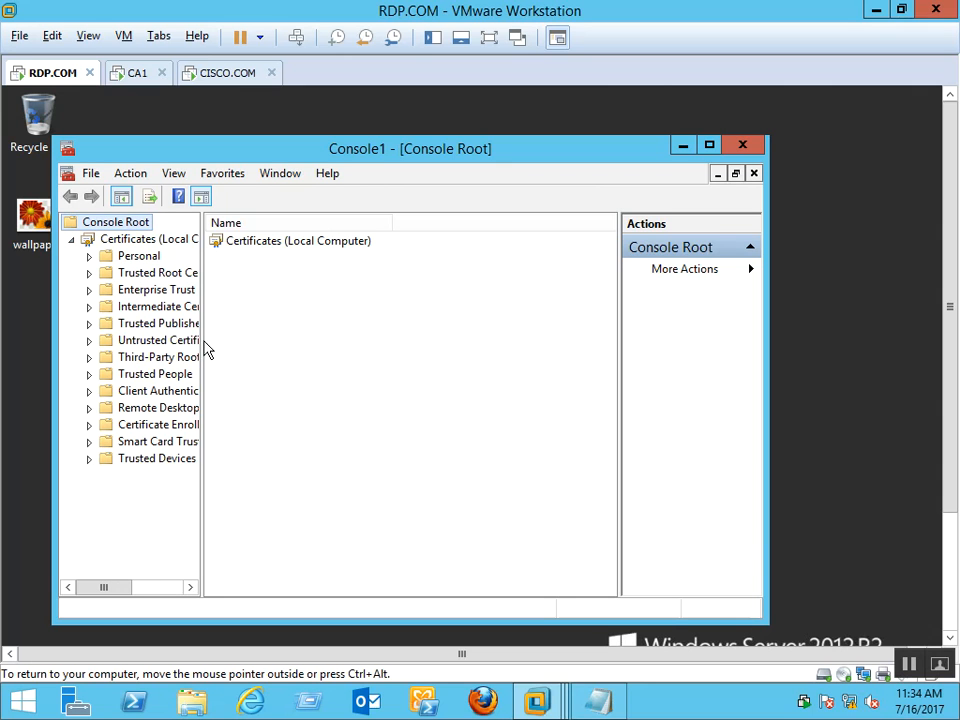
# Widen the tree, look into Personal and Trusted Root Certification Authorities, and maximize the console
pyautogui.moveTo(202, 336); pyautogui.dragTo(347, 394)
pyautogui.click(154, 259)
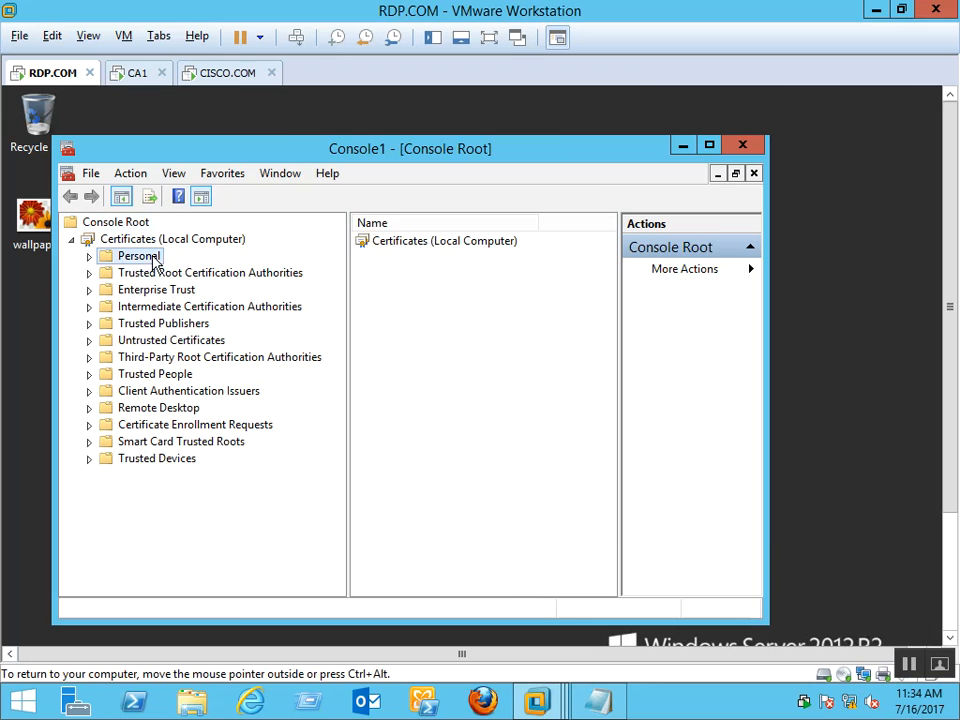
pyautogui.click(180, 274)
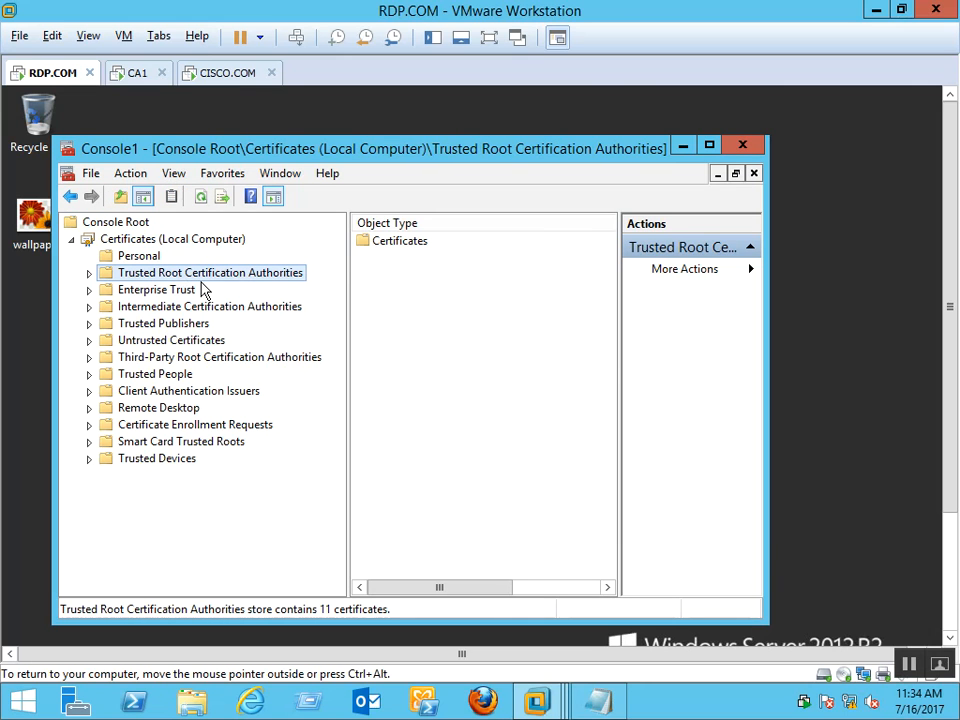
pyautogui.doubleClick(220, 278)
pyautogui.click(176, 291)
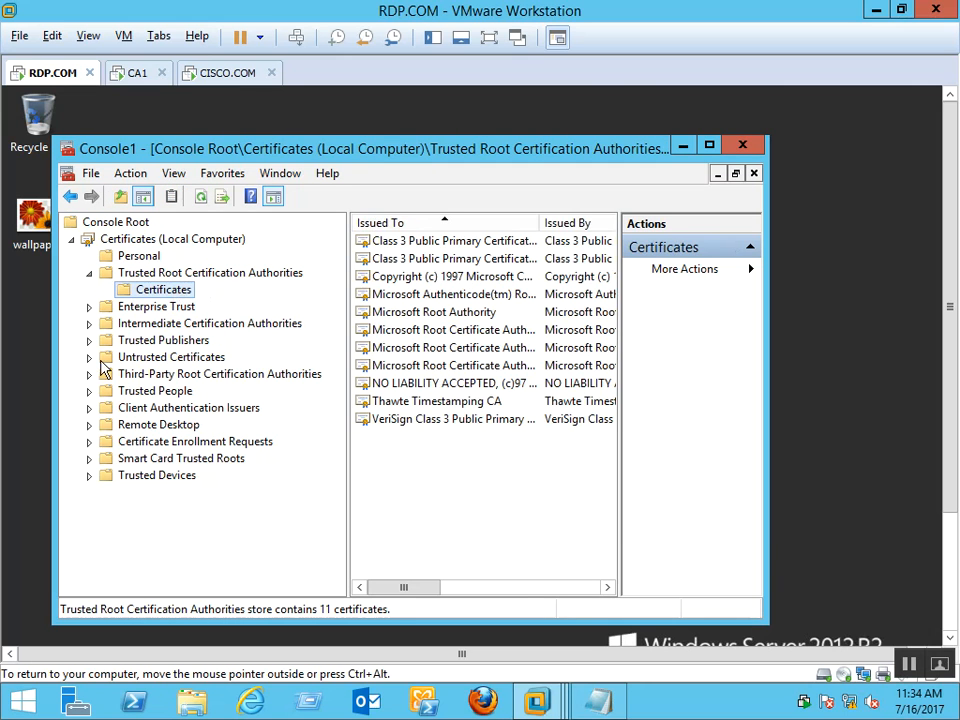
pyautogui.click(709, 146)
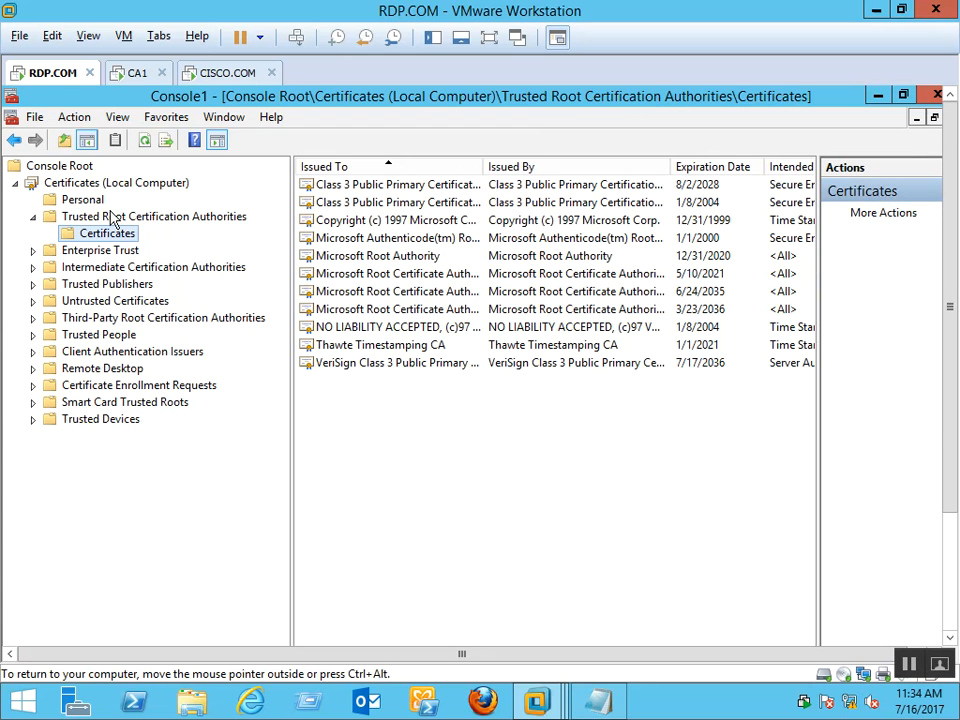
# Refresh Certificates (Local Computer) to collapse the tree, then select the empty Personal store
pyautogui.click(92, 184)
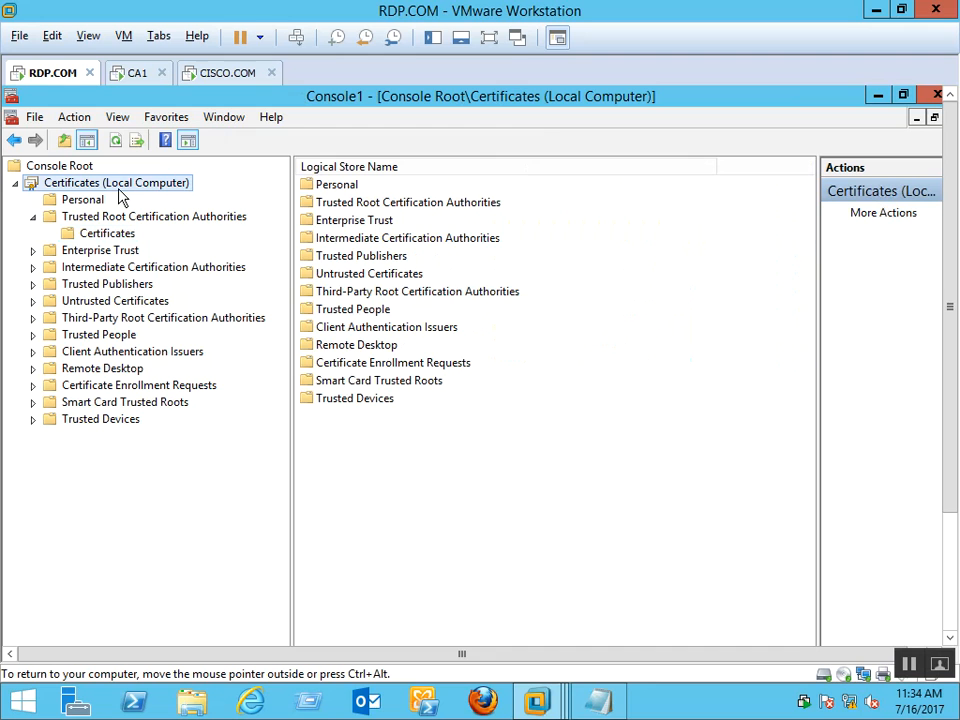
pyautogui.rightClick(120, 196)
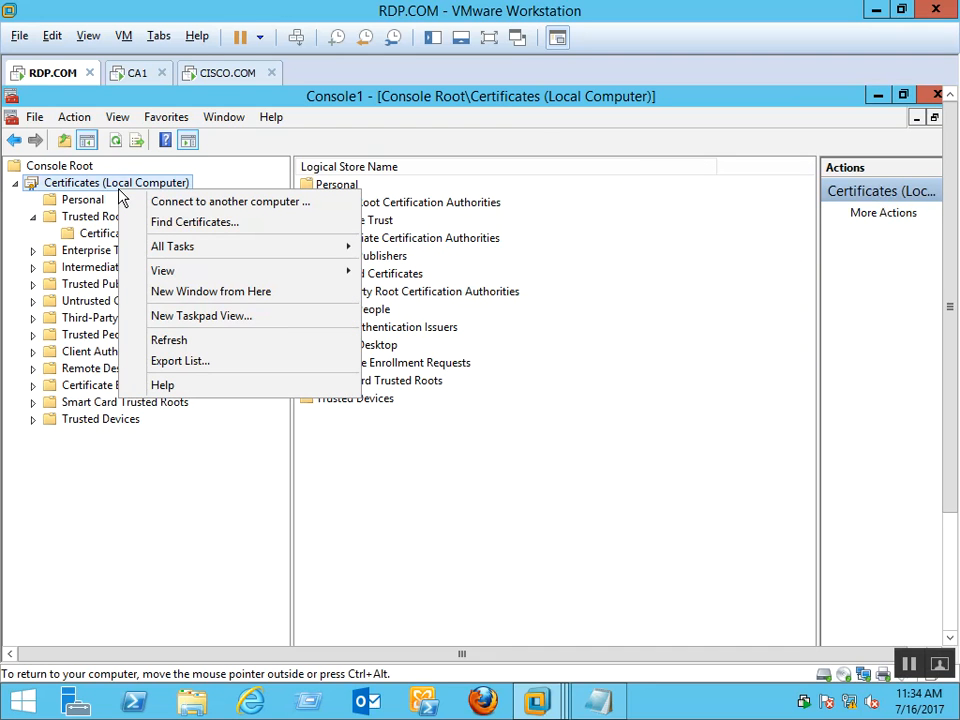
pyautogui.click(176, 349)
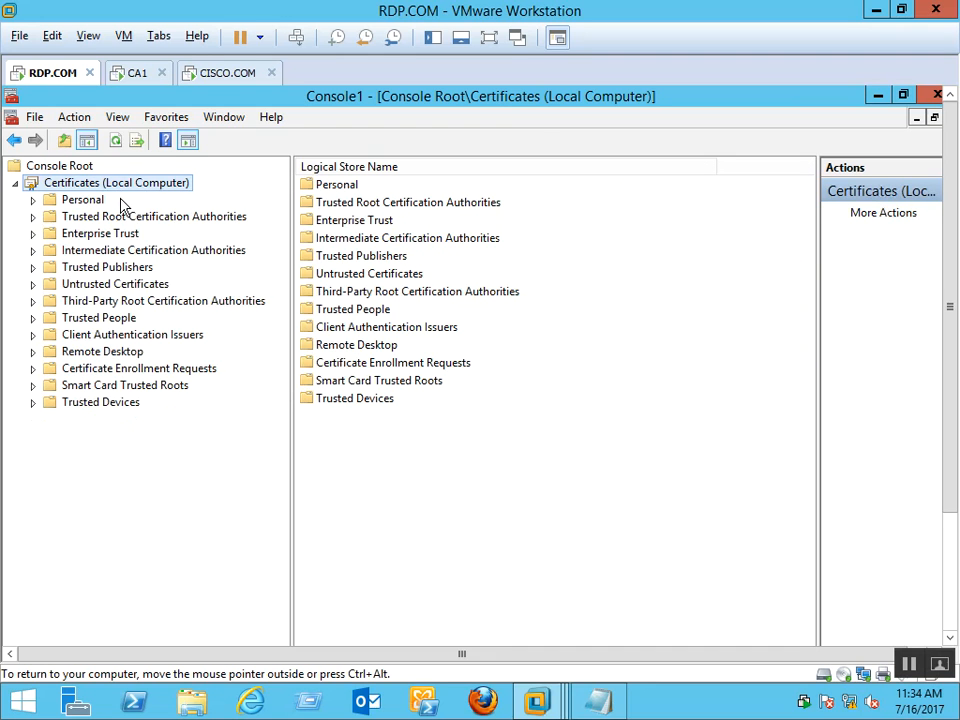
pyautogui.click(100, 206)
pyautogui.rightClick(97, 207)
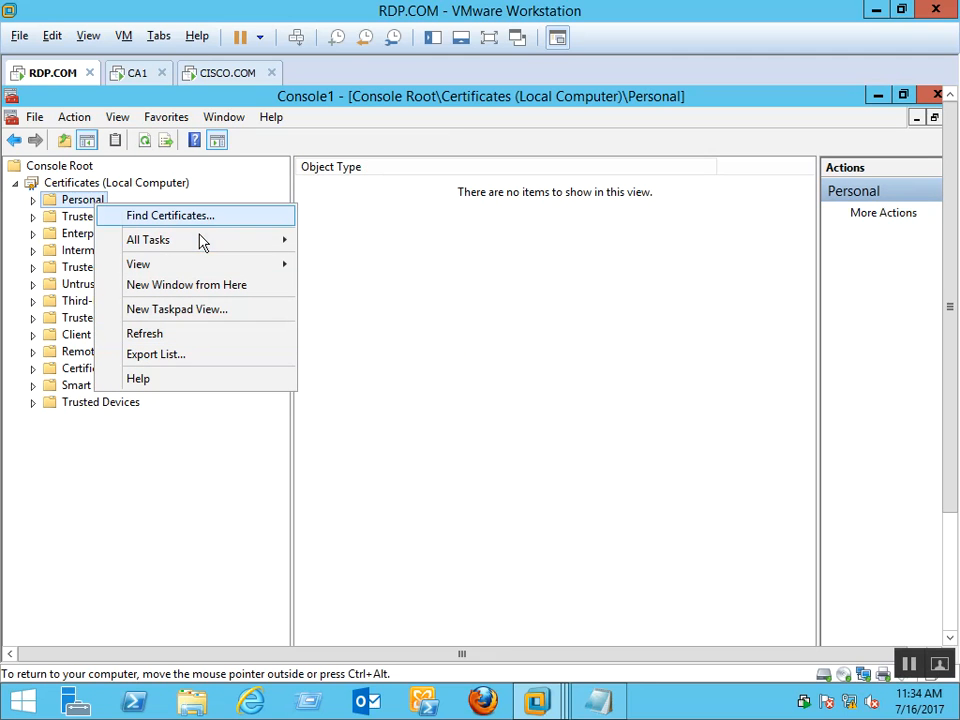
# Look through the Personal store's All Tasks menus without running any command
pyautogui.moveTo(200, 241)
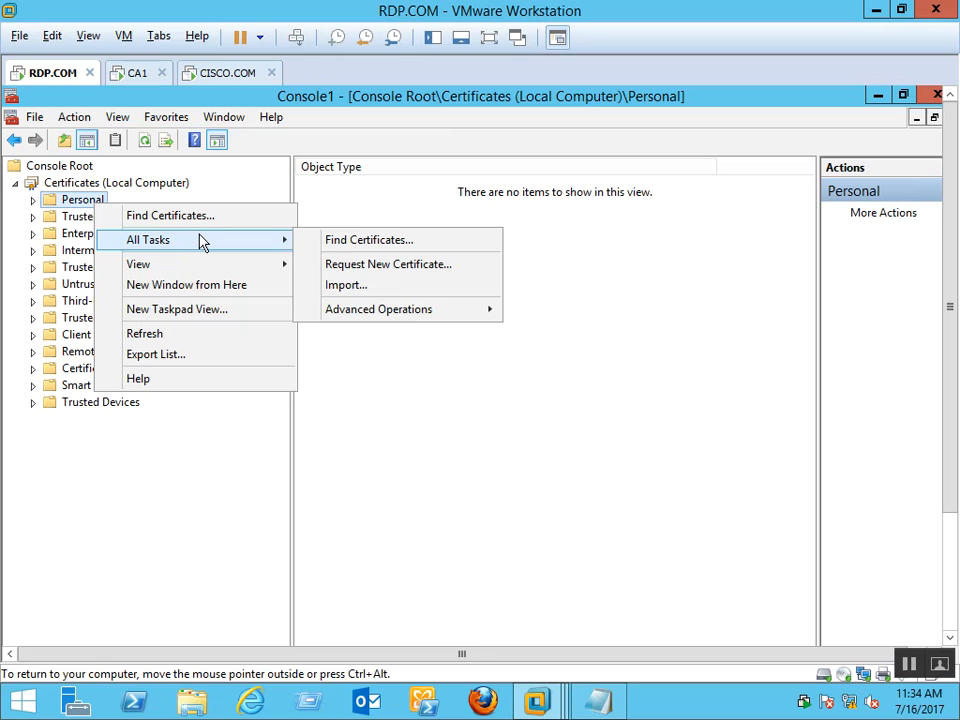
pyautogui.moveTo(411, 317)
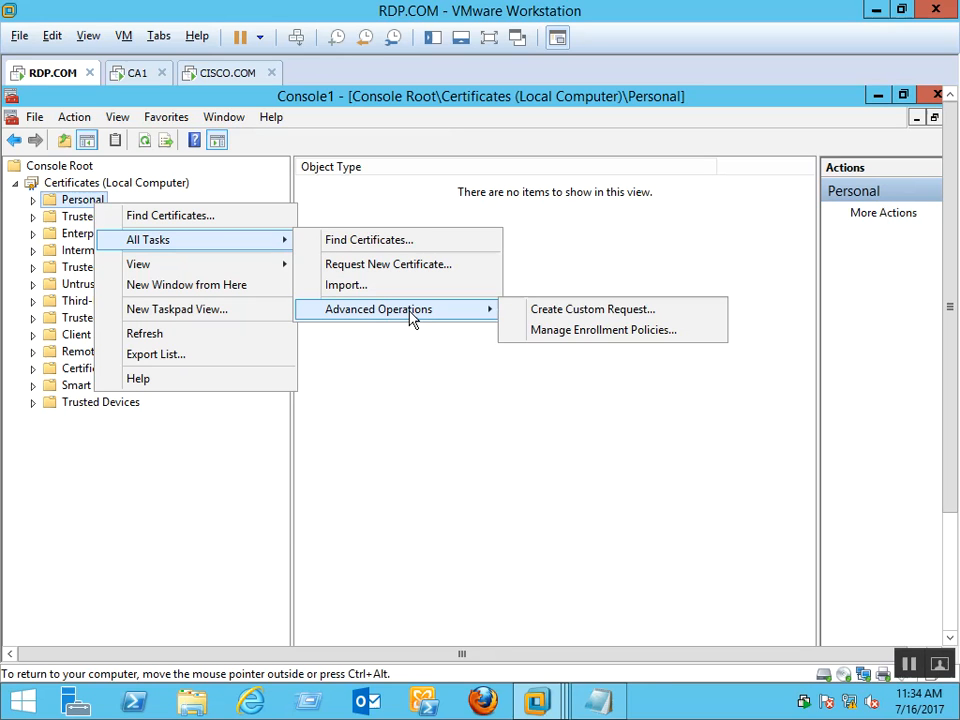
pyautogui.click(199, 334)
pyautogui.rightClick(90, 201)
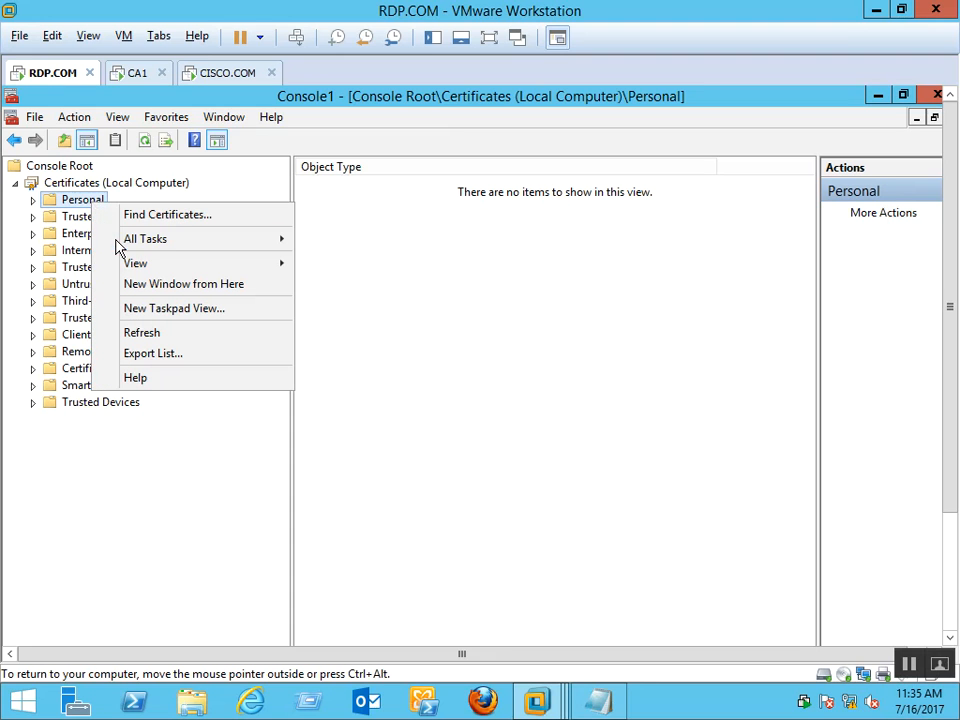
pyautogui.moveTo(118, 247)
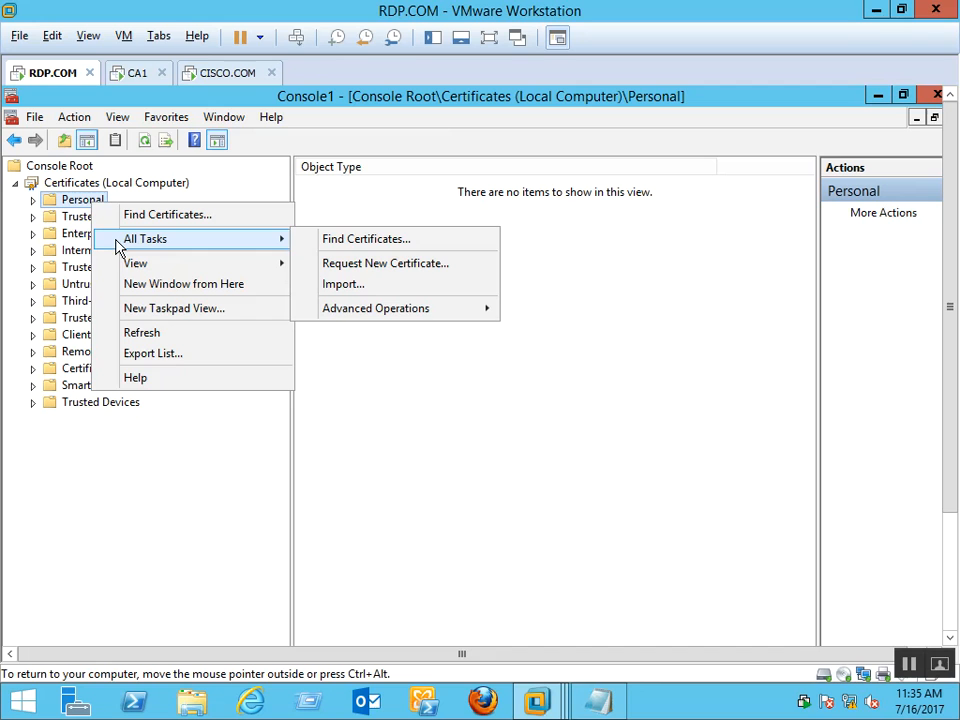
pyautogui.moveTo(415, 312)
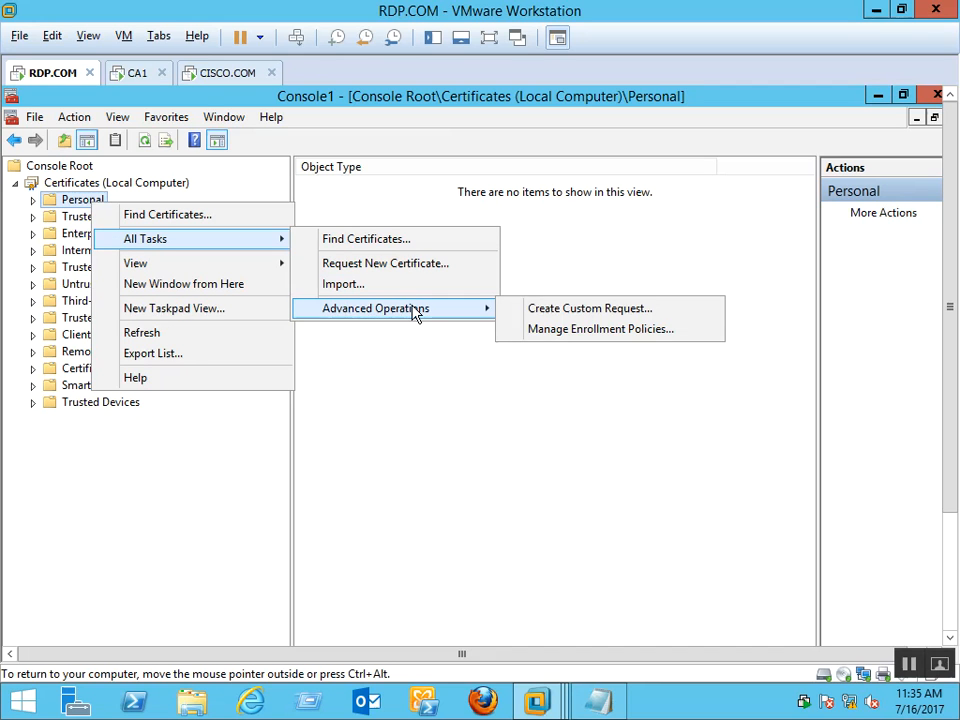
pyautogui.click(86, 204)
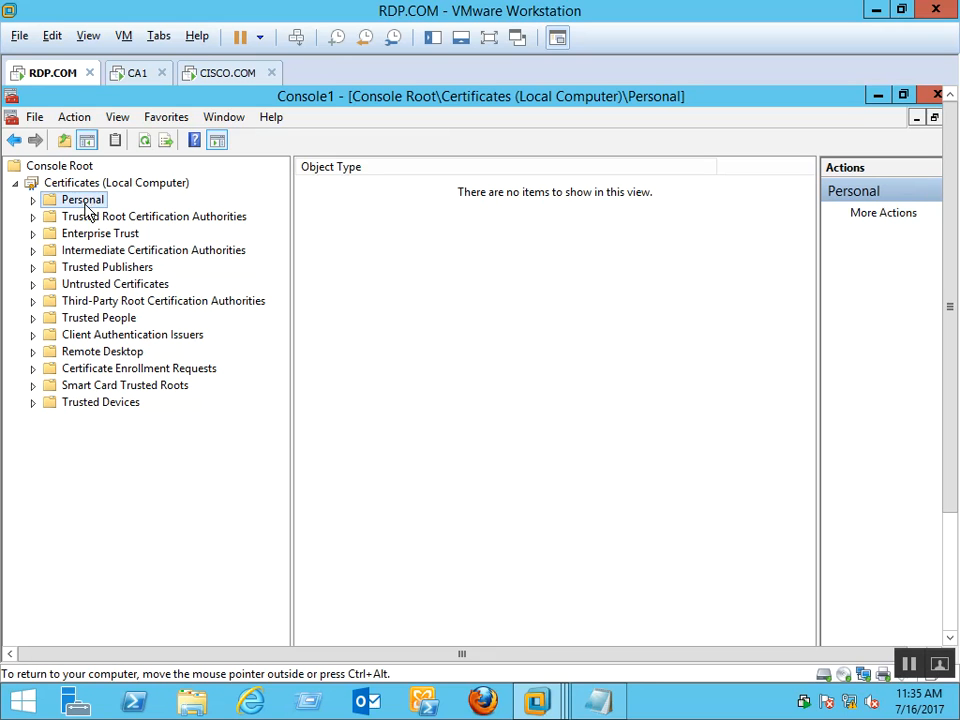
# Refresh the local computer stores and show the Trusted Root Certification Authorities certificates list
pyautogui.click(104, 184)
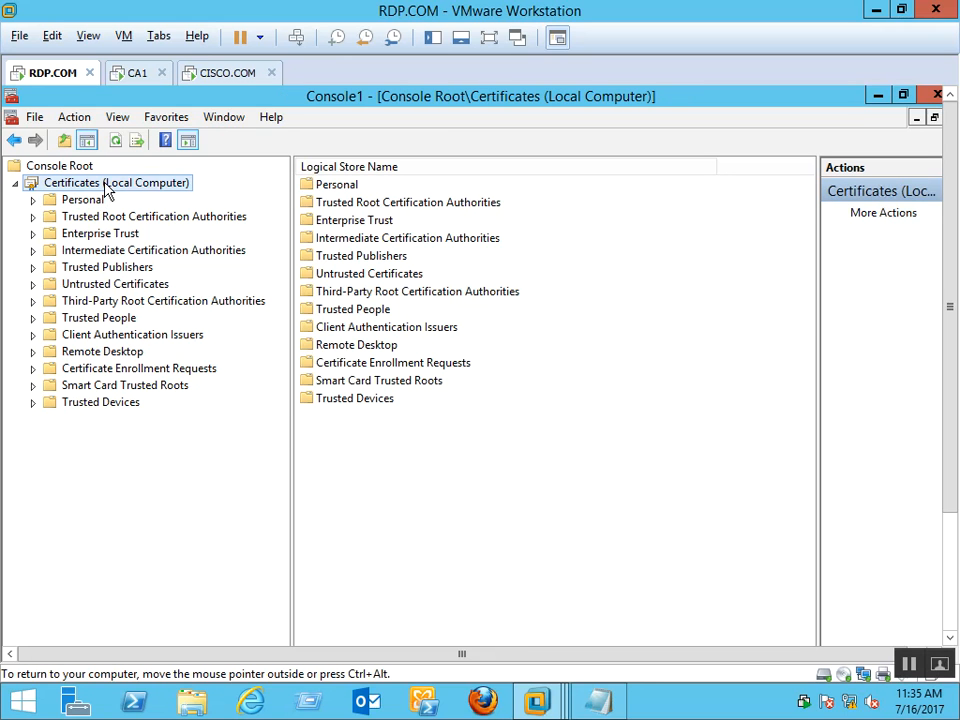
pyautogui.rightClick(105, 184)
pyautogui.moveTo(151, 244)
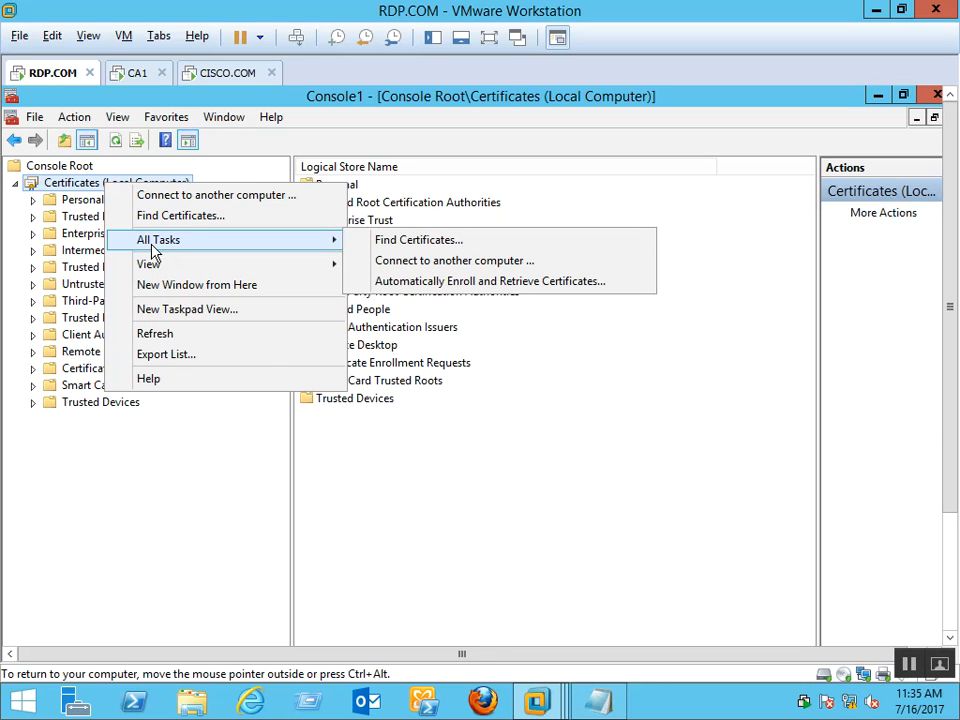
pyautogui.click(156, 336)
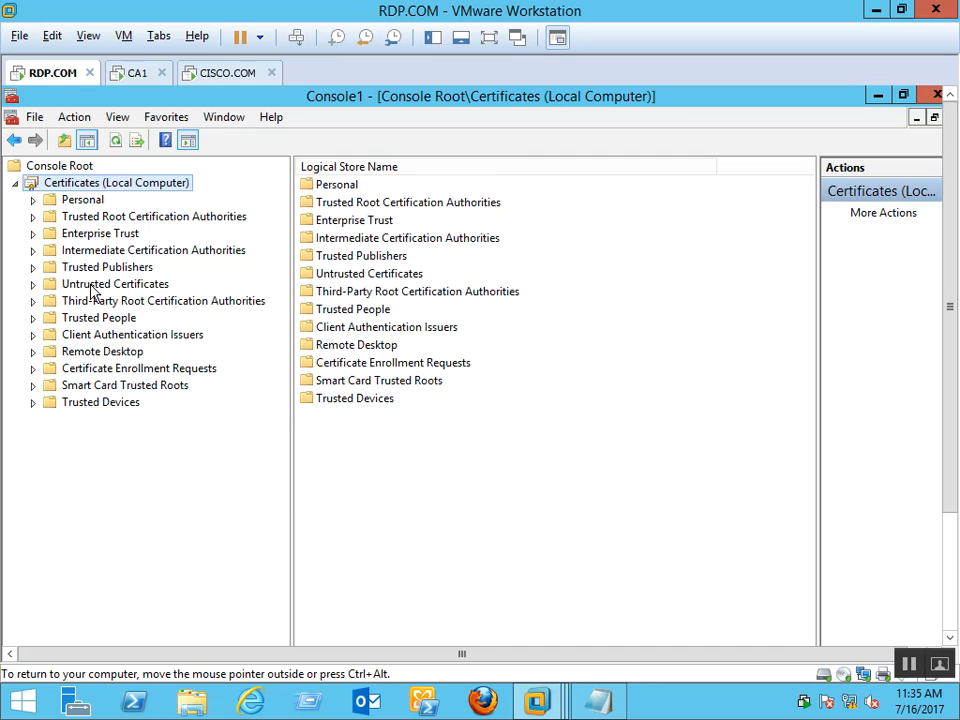
pyautogui.click(66, 204)
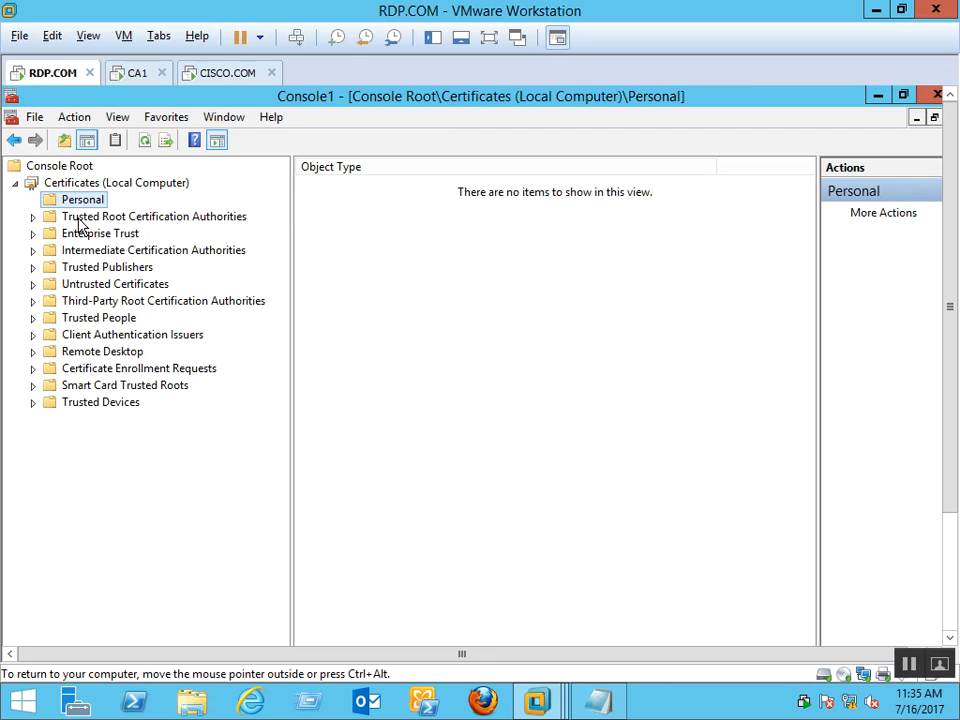
pyautogui.doubleClick(82, 219)
pyautogui.click(86, 233)
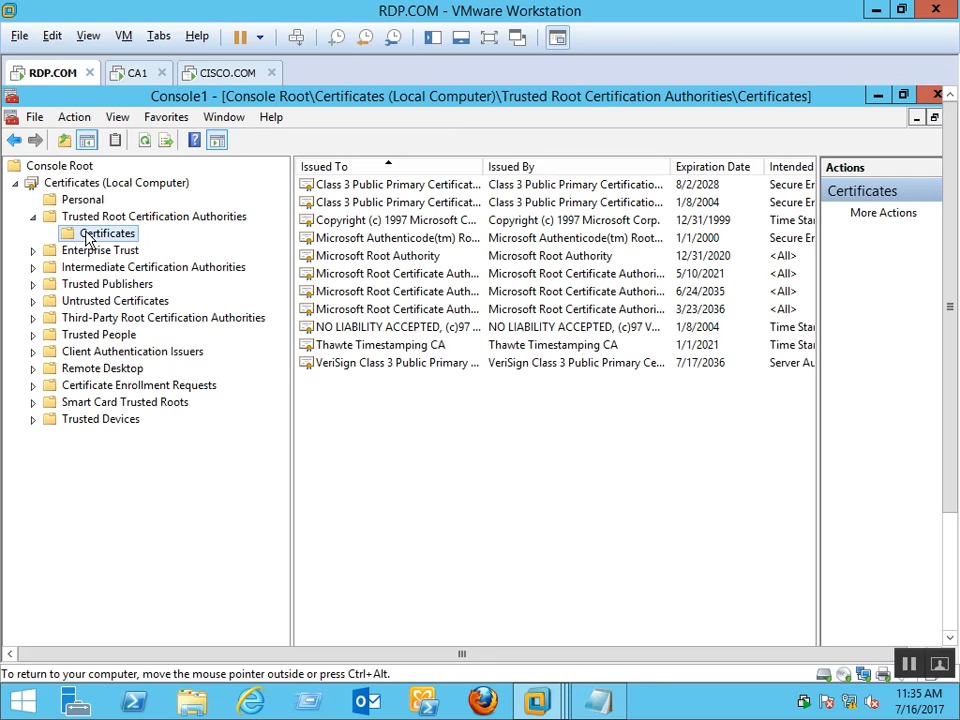
pyautogui.rightClick(86, 236)
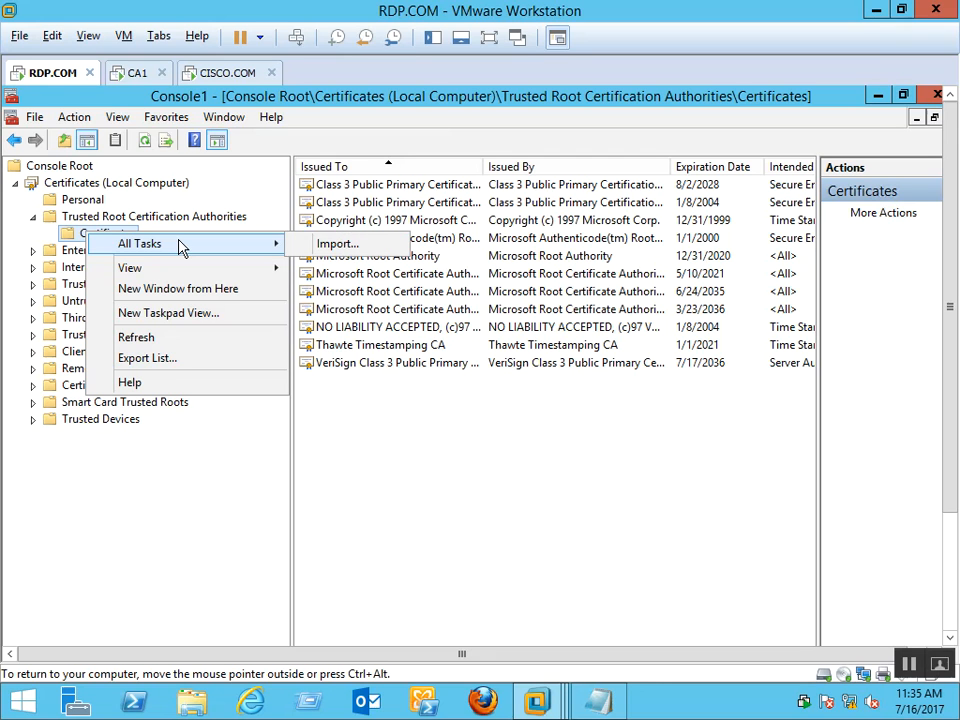
pyautogui.moveTo(170, 274)
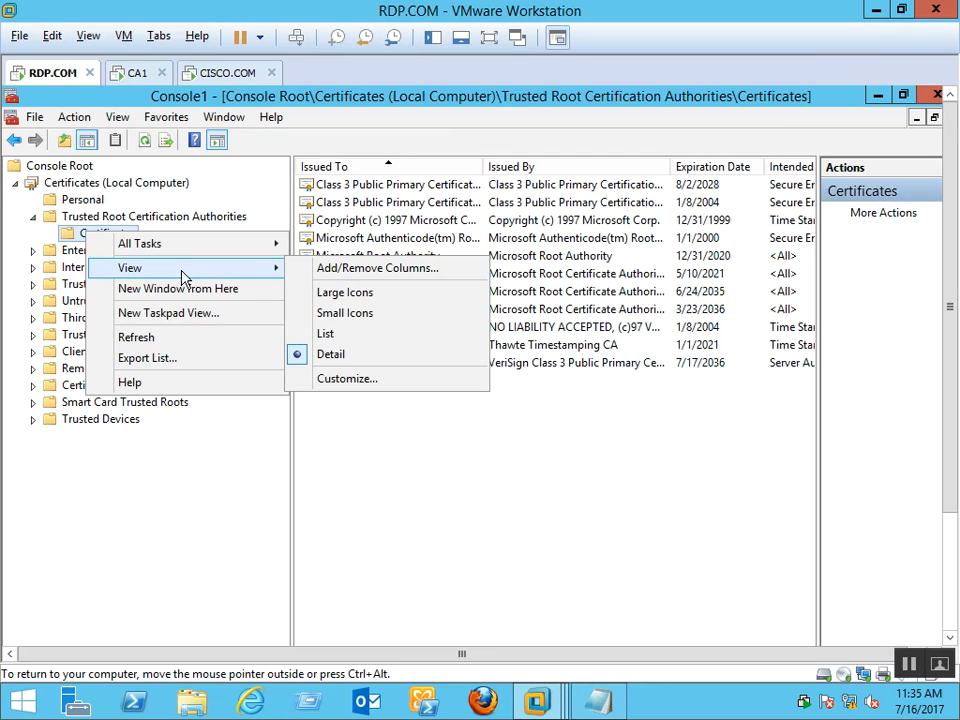
pyautogui.click(355, 381)
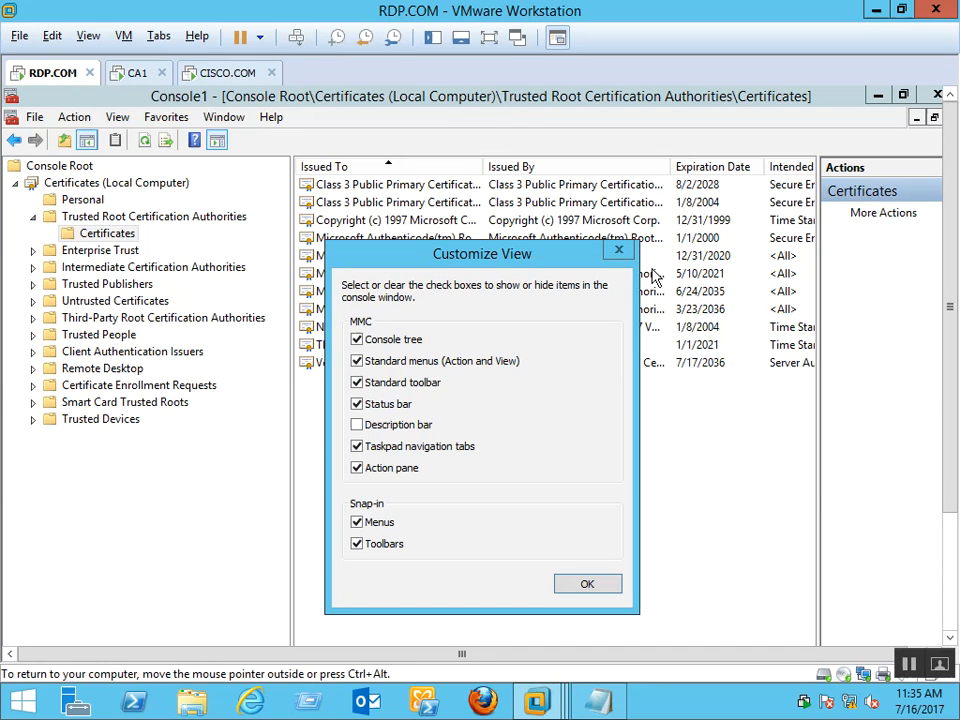
pyautogui.click(587, 583)
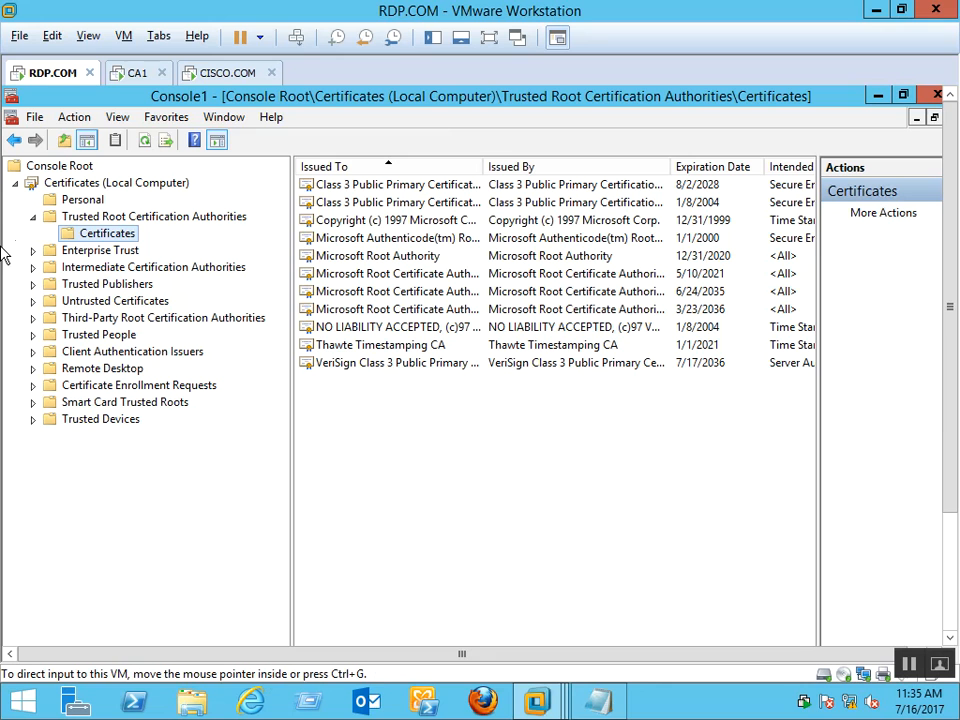
pyautogui.click(160, 356)
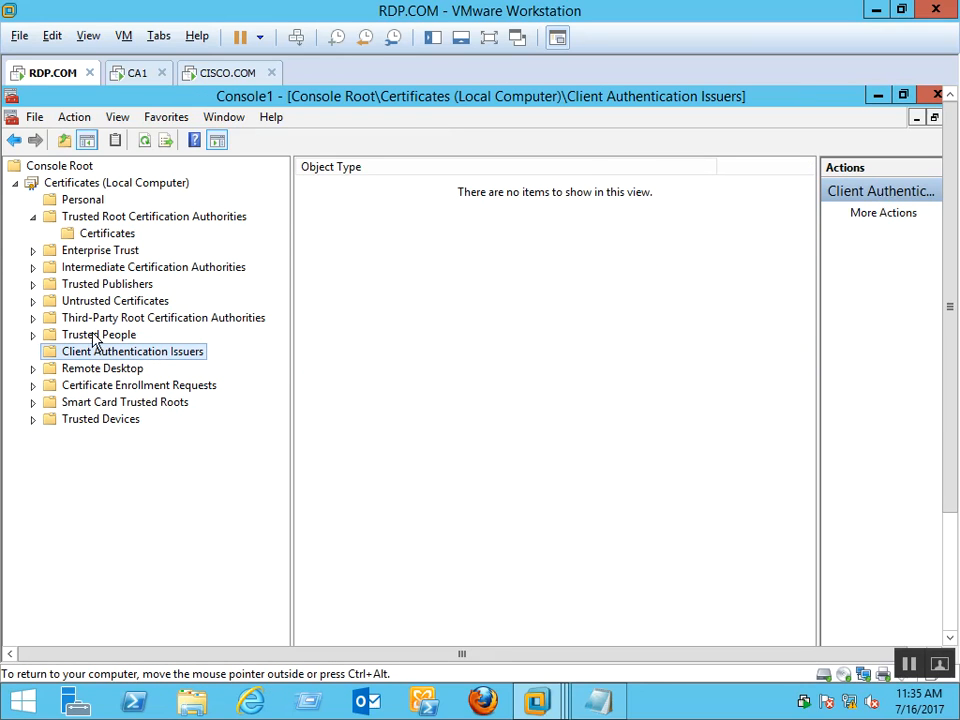
# Check Certificate Enrollment Requests and Trusted Root certificates, then return to the empty Personal store
pyautogui.click(88, 387)
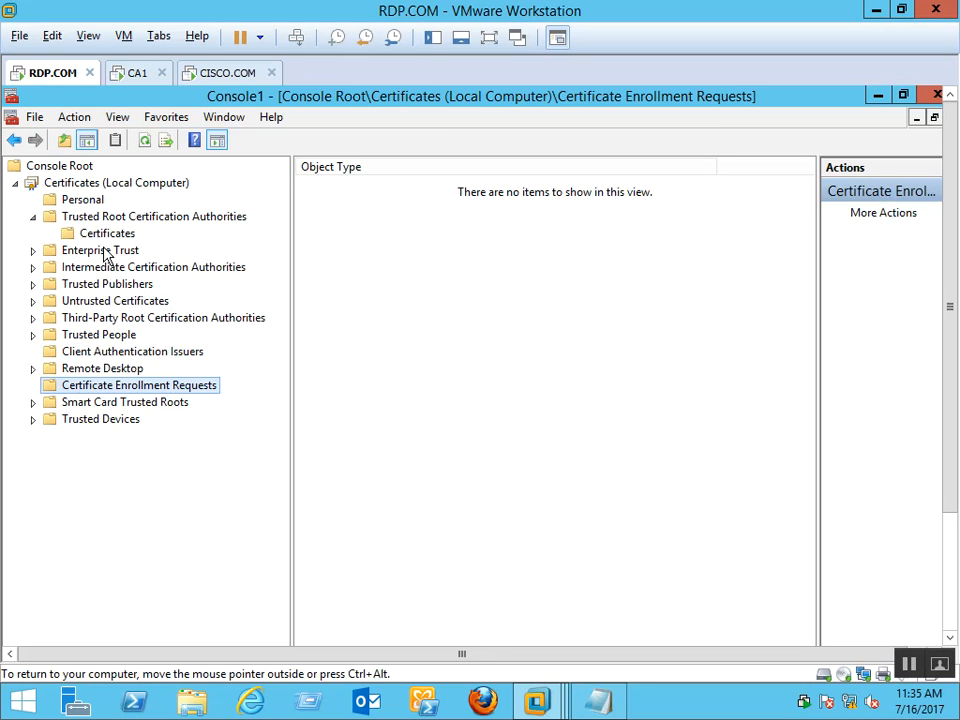
pyautogui.click(108, 238)
pyautogui.rightClick(109, 240)
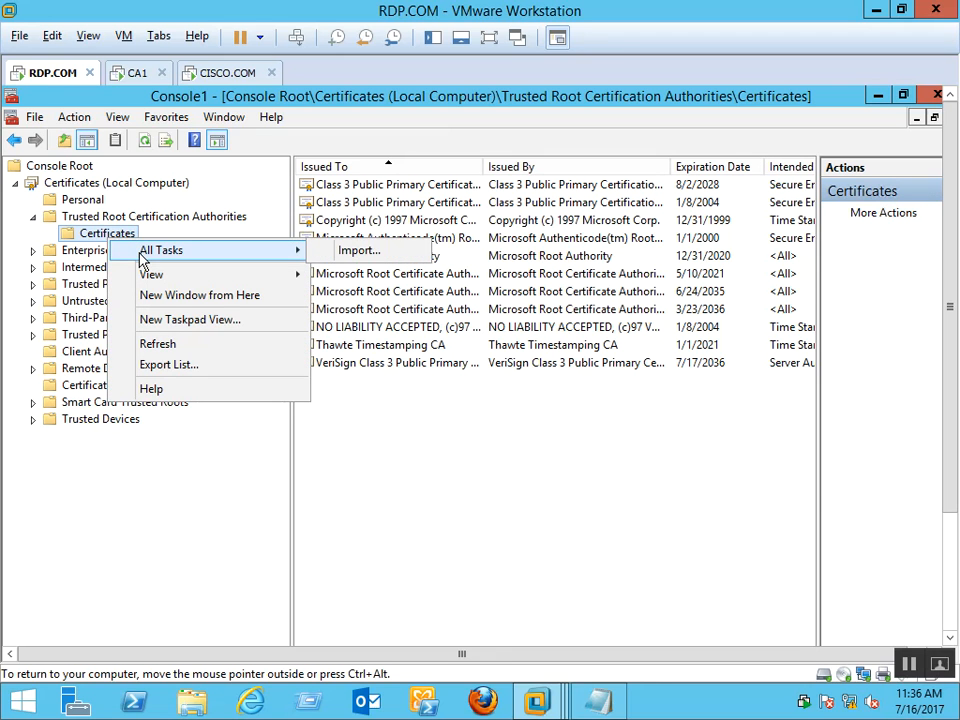
pyautogui.click(52, 216)
pyautogui.click(82, 200)
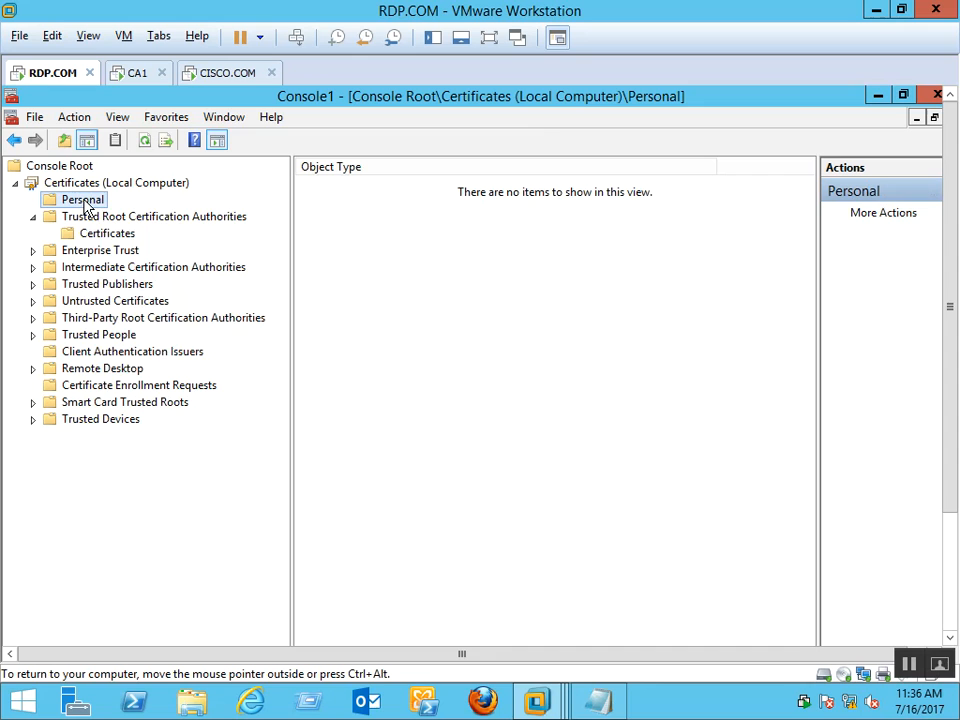
pyautogui.rightClick(85, 203)
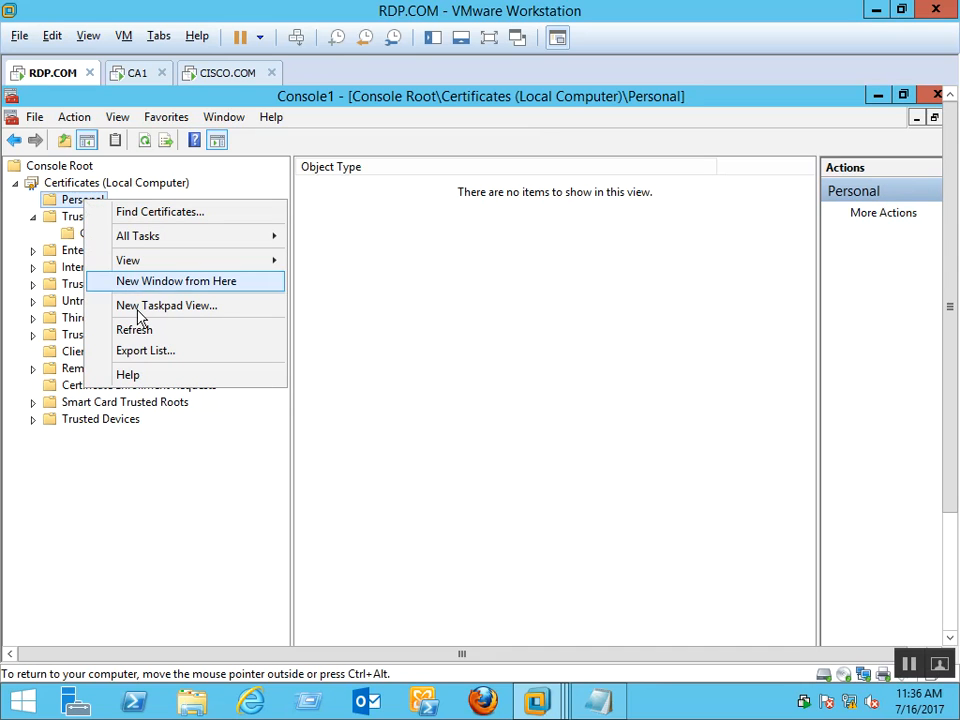
pyautogui.moveTo(218, 262)
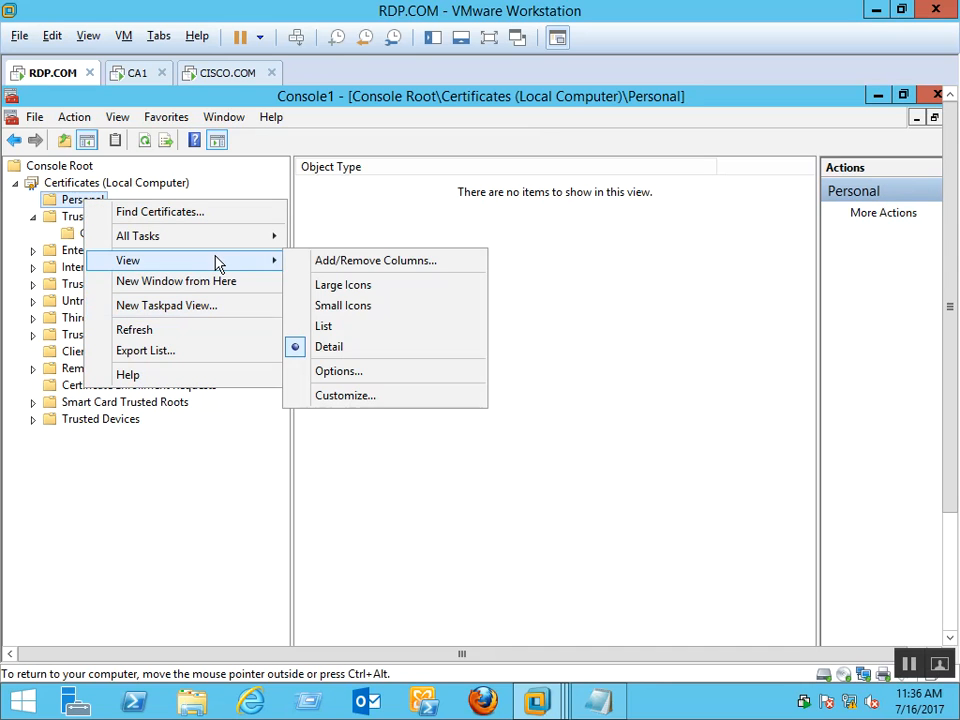
# In View Options, organize the certificate view by Certificate purpose
pyautogui.click(370, 377)
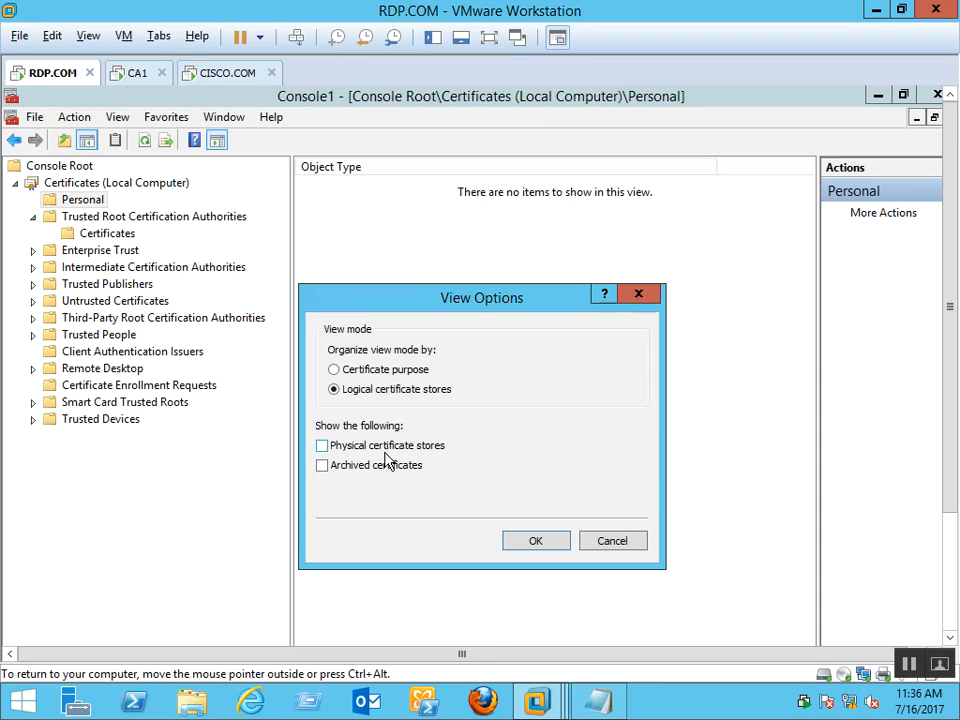
pyautogui.click(408, 375)
pyautogui.click(525, 541)
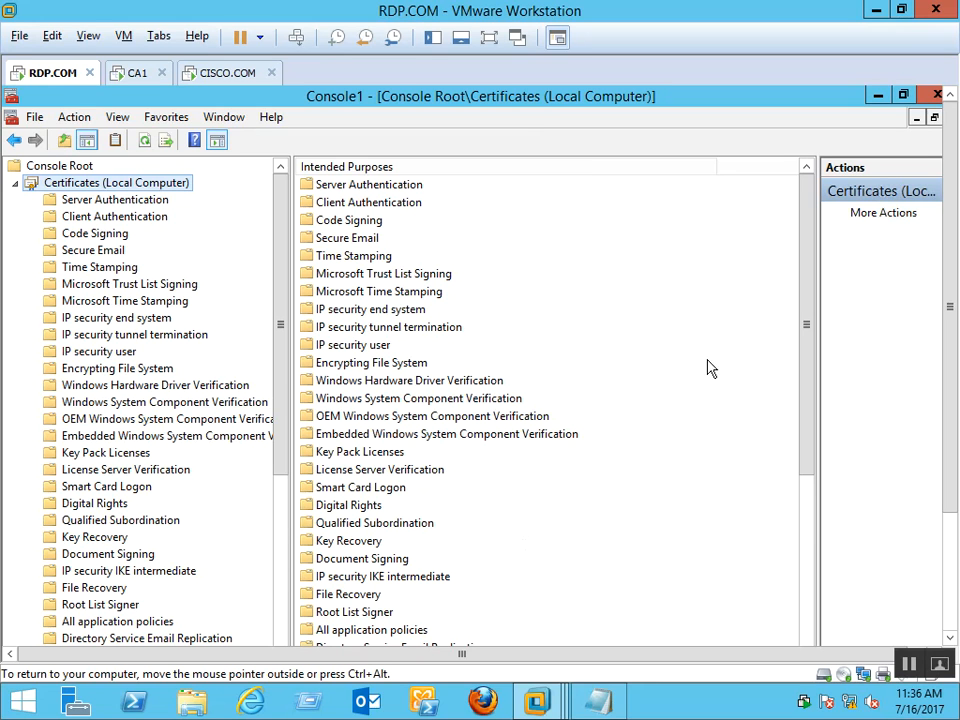
pyautogui.moveTo(284, 390); pyautogui.dragTo(352, 380)
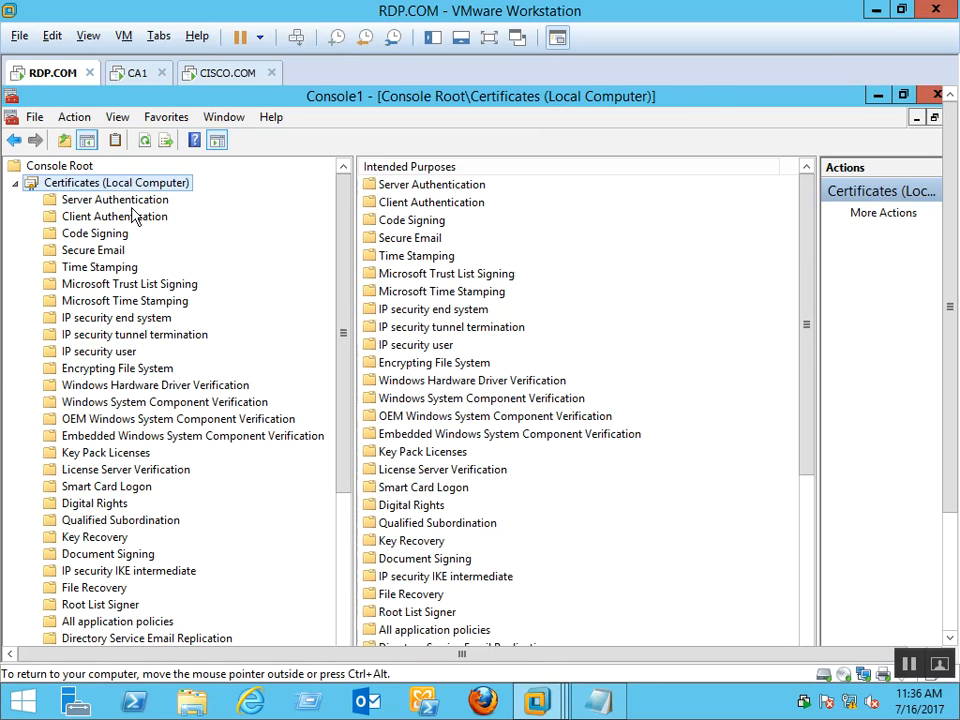
pyautogui.click(130, 206)
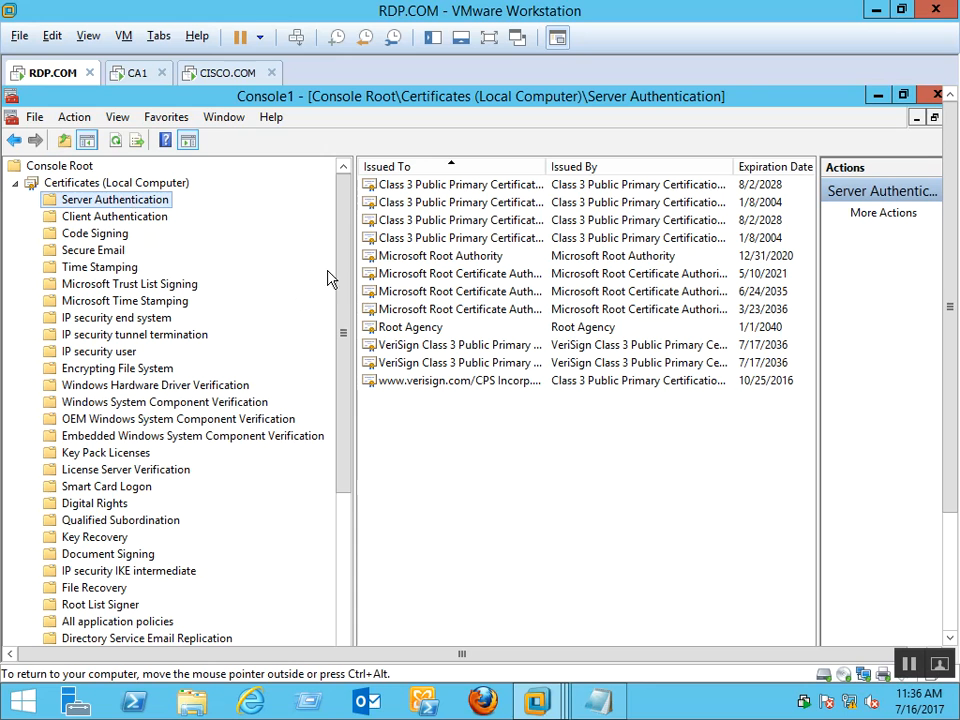
pyautogui.moveTo(348, 276); pyautogui.dragTo(330, 573)
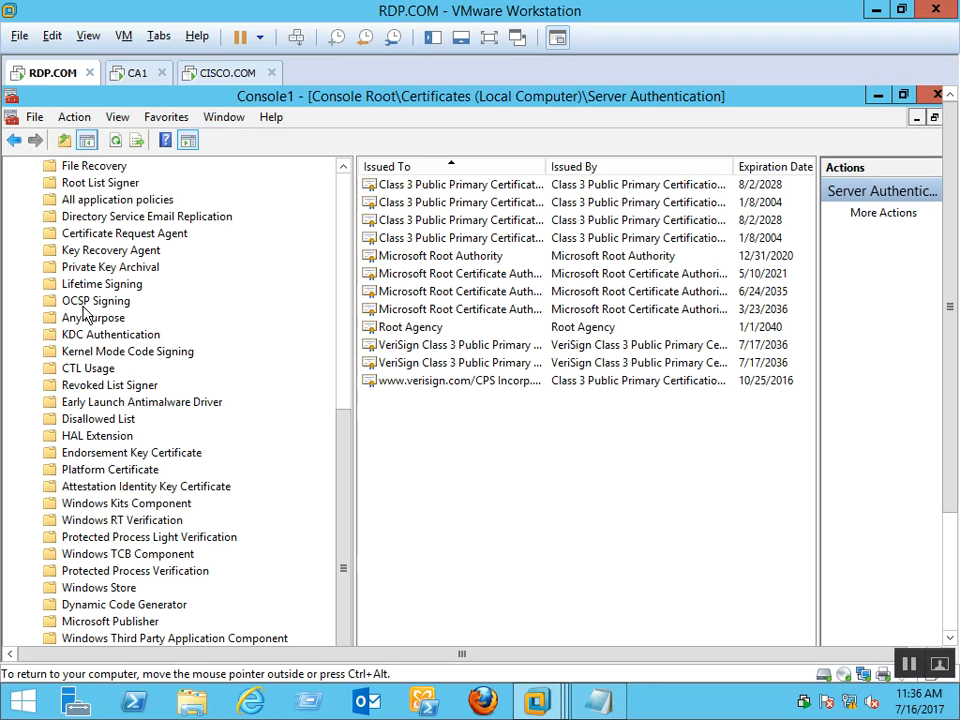
pyautogui.click(343, 168)
pyautogui.click(343, 168)
pyautogui.click(343, 168)
pyautogui.click(343, 168)
pyautogui.click(343, 168)
pyautogui.click(343, 168)
pyautogui.click(343, 168)
pyautogui.click(343, 168)
pyautogui.click(343, 168)
pyautogui.click(343, 168)
pyautogui.click(343, 168)
pyautogui.click(343, 168)
pyautogui.click(343, 168)
pyautogui.click(343, 168)
pyautogui.click(343, 168)
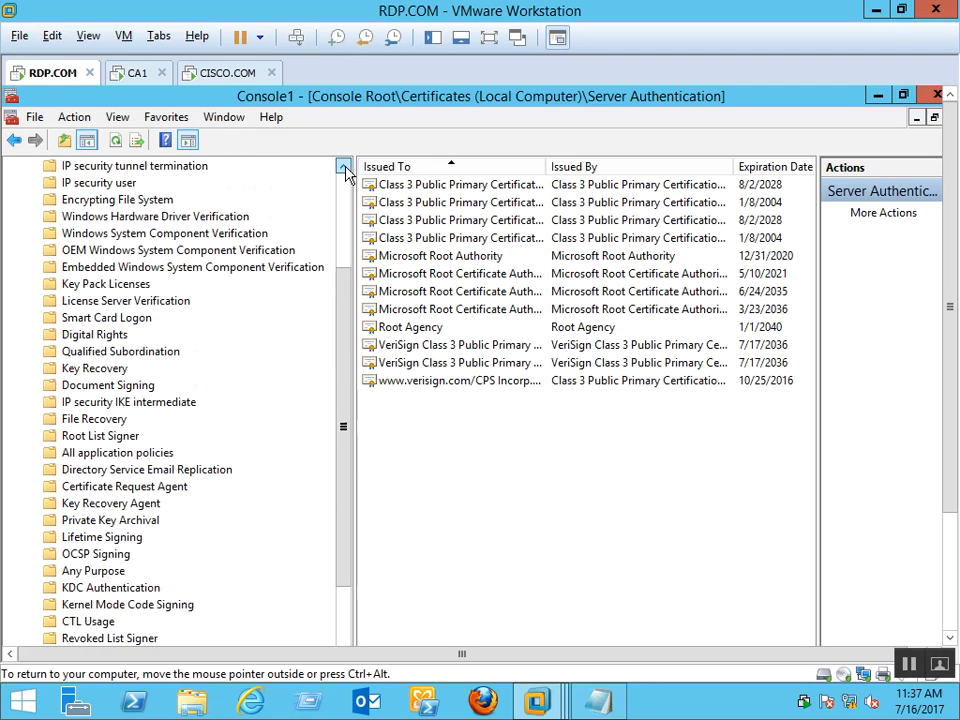
pyautogui.click(343, 168)
pyautogui.click(343, 168)
pyautogui.click(343, 168)
pyautogui.click(343, 168)
pyautogui.click(343, 168)
pyautogui.click(343, 168)
pyautogui.click(343, 168)
pyautogui.click(343, 168)
pyautogui.click(343, 168)
pyautogui.click(343, 168)
pyautogui.click(343, 168)
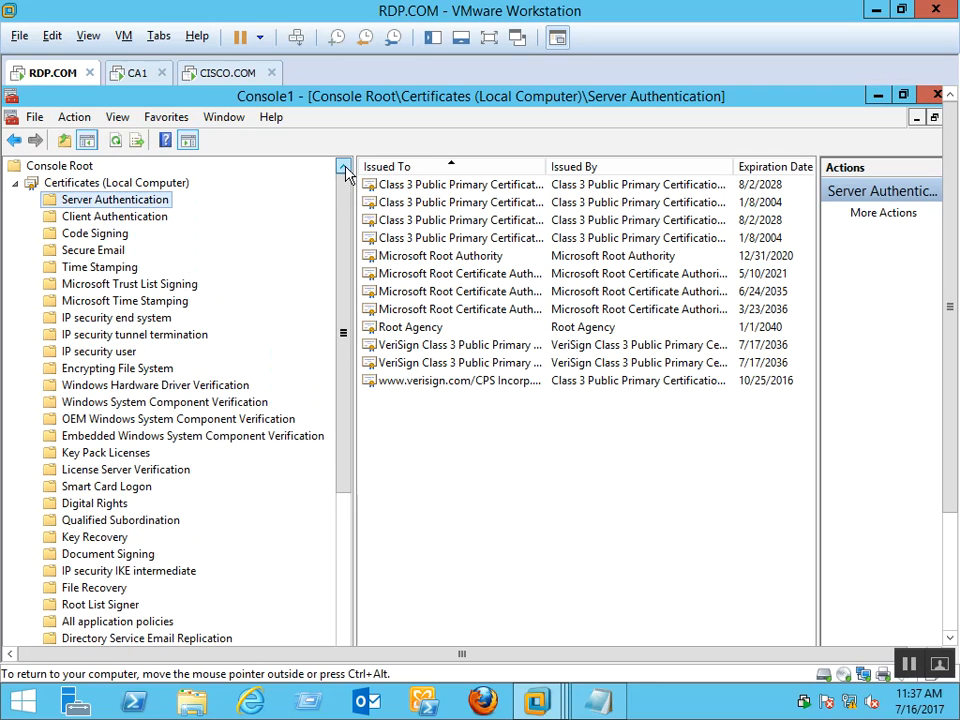
# Start a Request New Certificate wizard from the Server Authentication store
pyautogui.rightClick(147, 206)
pyautogui.moveTo(300, 238)
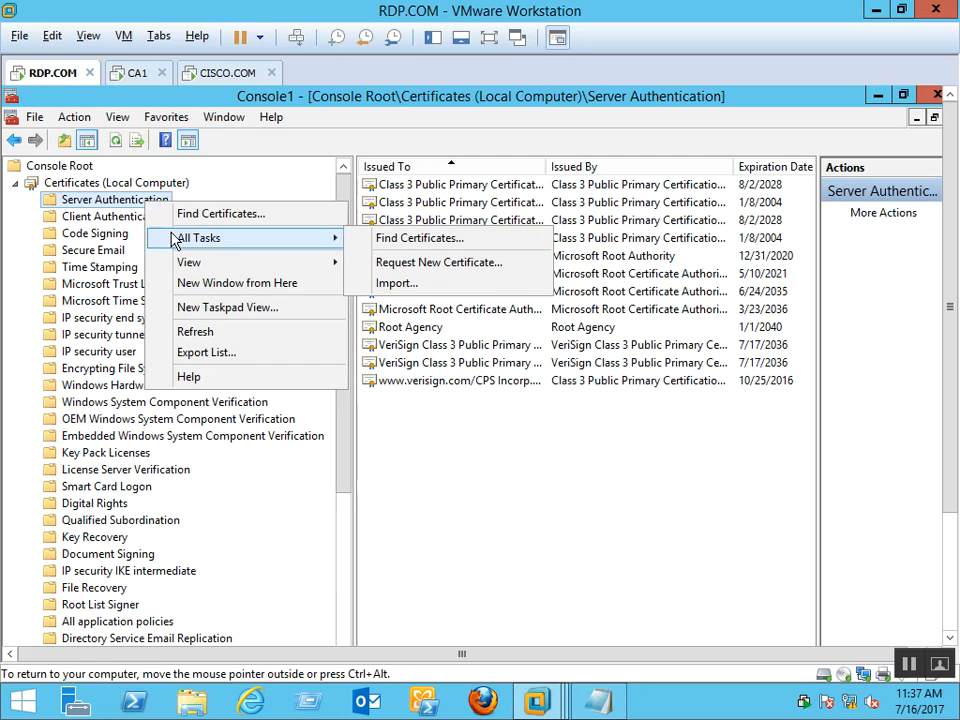
pyautogui.click(424, 262)
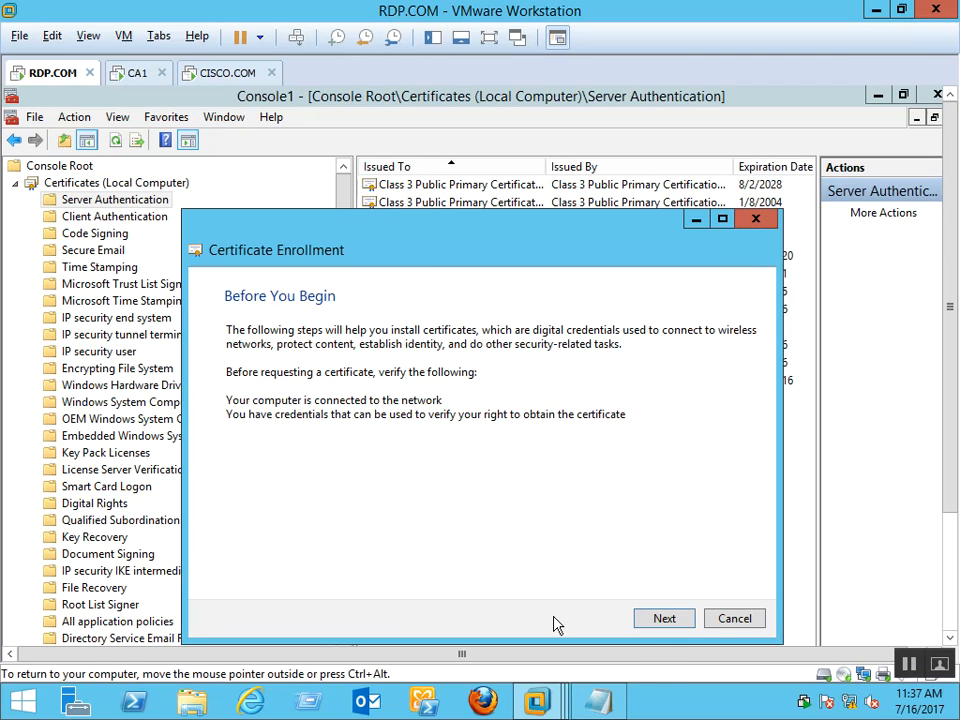
pyautogui.click(662, 624)
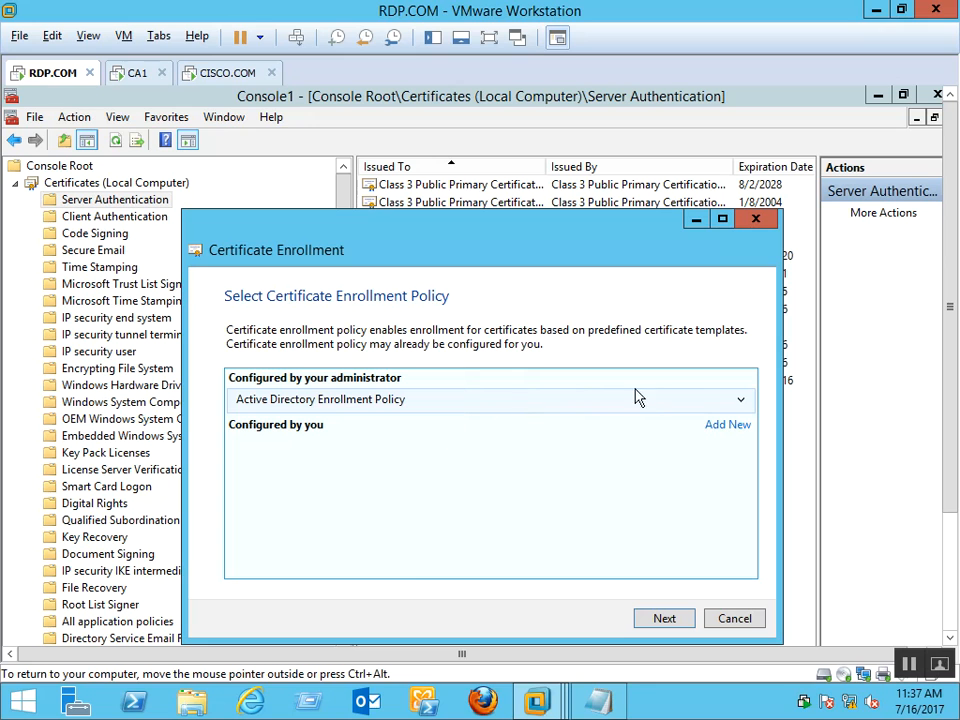
# Continue with the Active Directory Enrollment Policy and show all templates, including ADFS SSL certificate
pyautogui.click(741, 400)
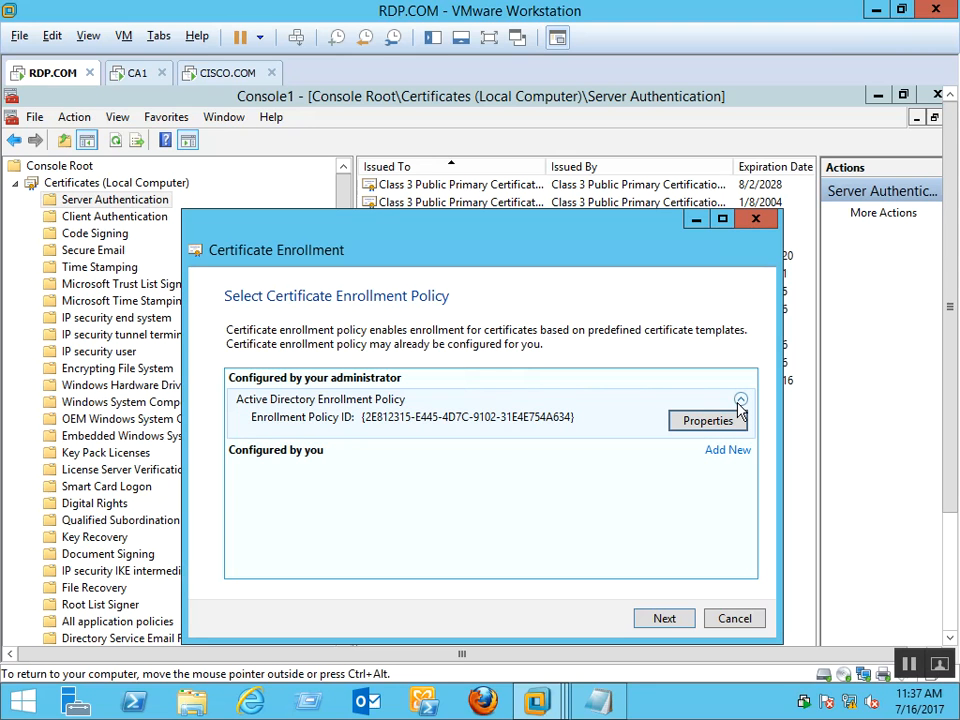
pyautogui.click(741, 400)
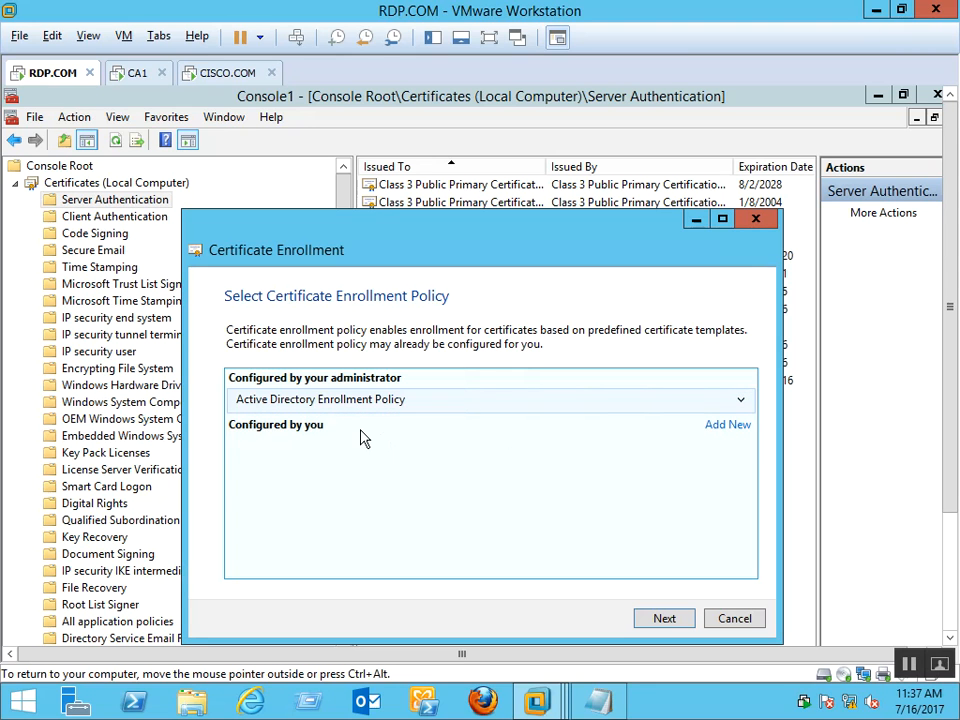
pyautogui.click(655, 622)
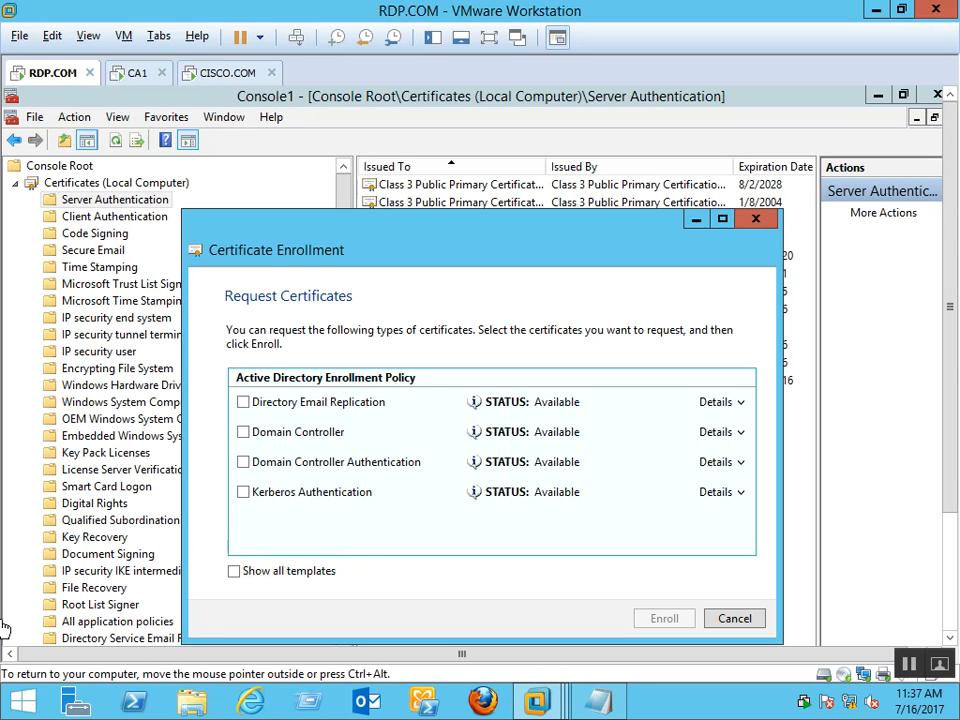
pyautogui.click(233, 571)
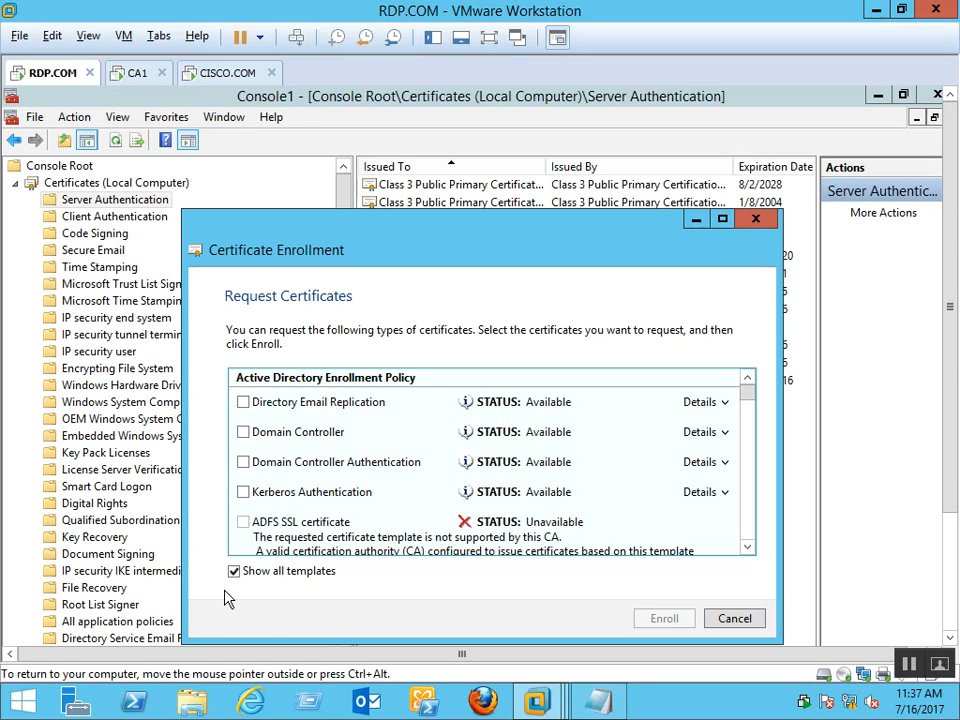
# Scroll through all certificate templates, return to only available ones, and tick Domain Controller Authentication
pyautogui.click(749, 546)
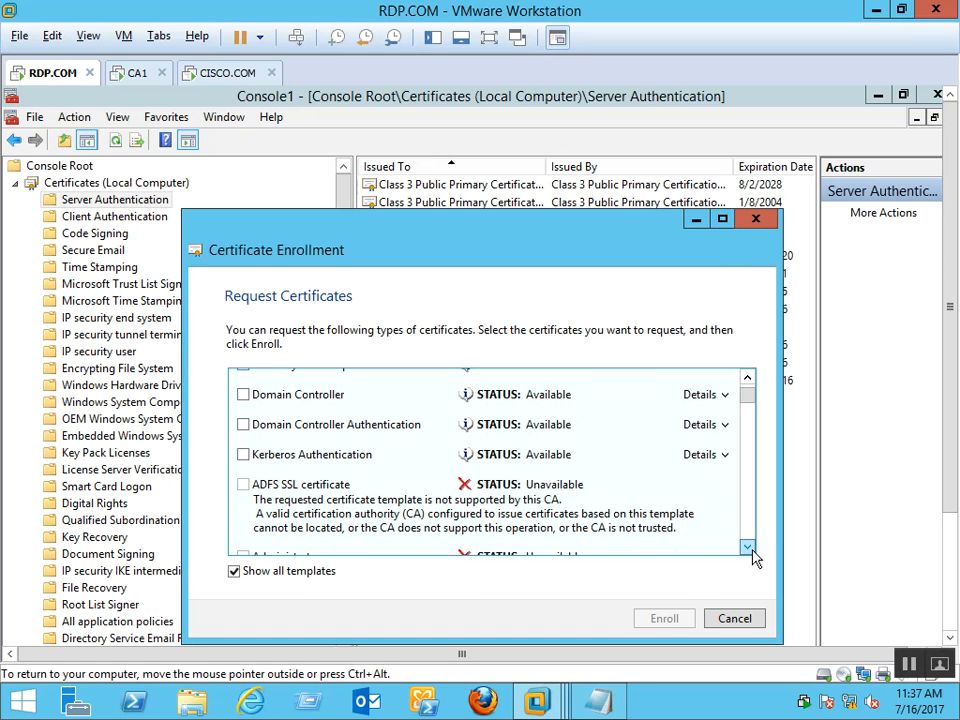
pyautogui.click(748, 381)
pyautogui.click(747, 381)
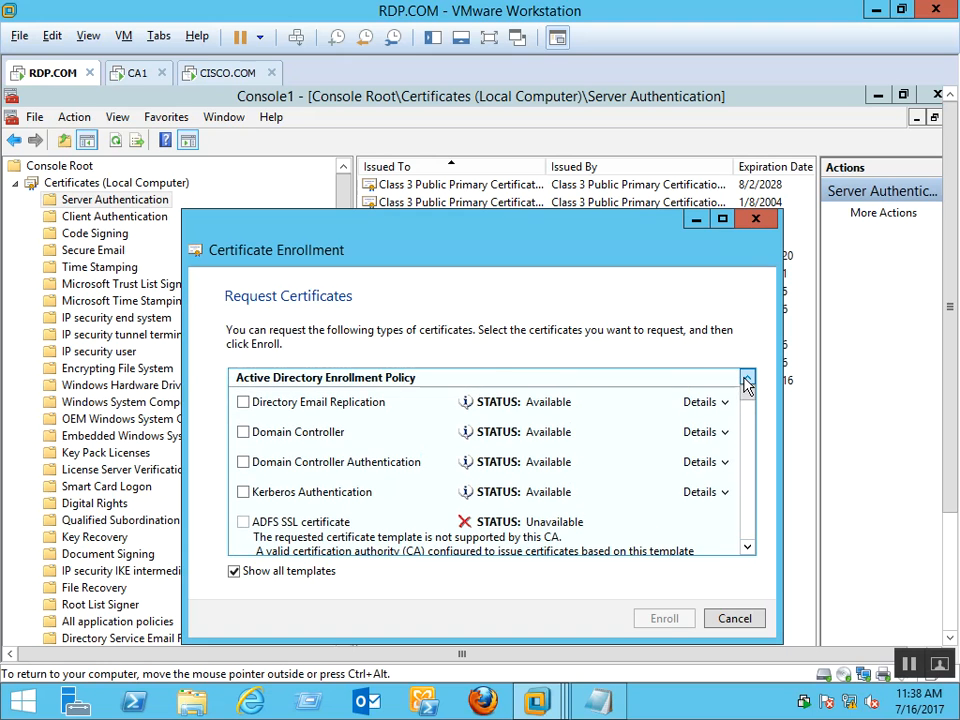
pyautogui.click(748, 547)
pyautogui.click(748, 547)
pyautogui.click(748, 547)
pyautogui.click(748, 547)
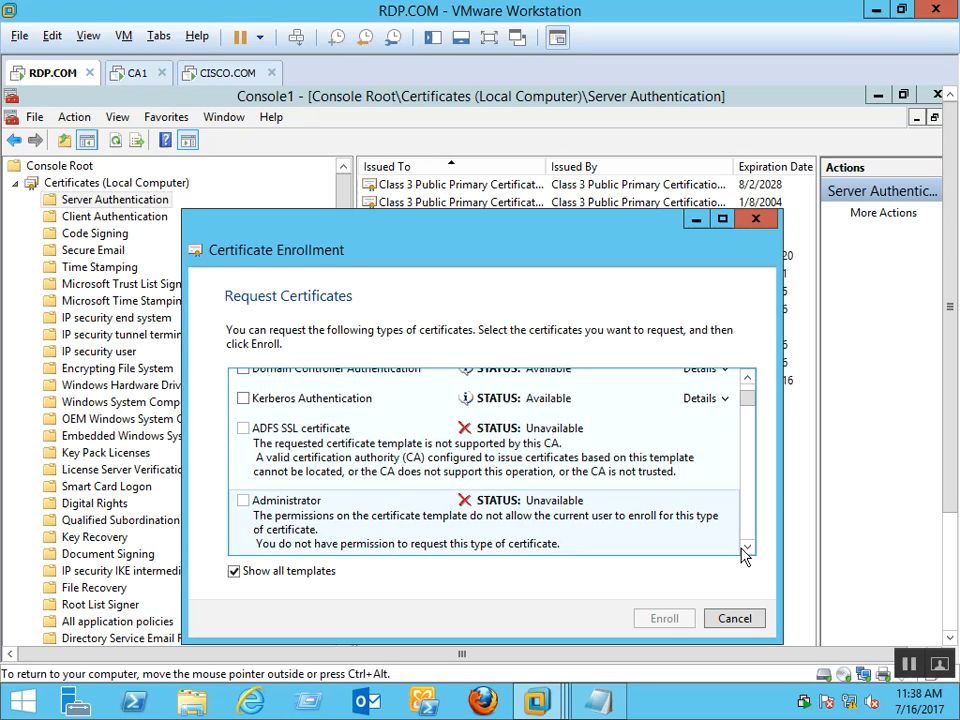
pyautogui.moveTo(749, 551); pyautogui.dragTo(749, 551)
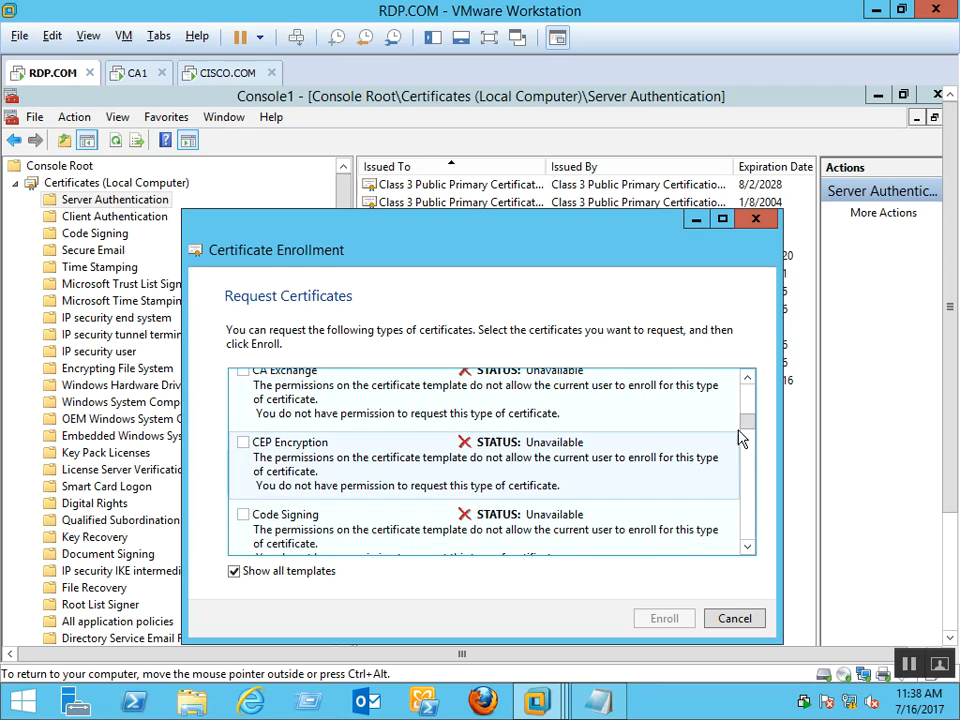
pyautogui.moveTo(749, 422); pyautogui.dragTo(752, 390)
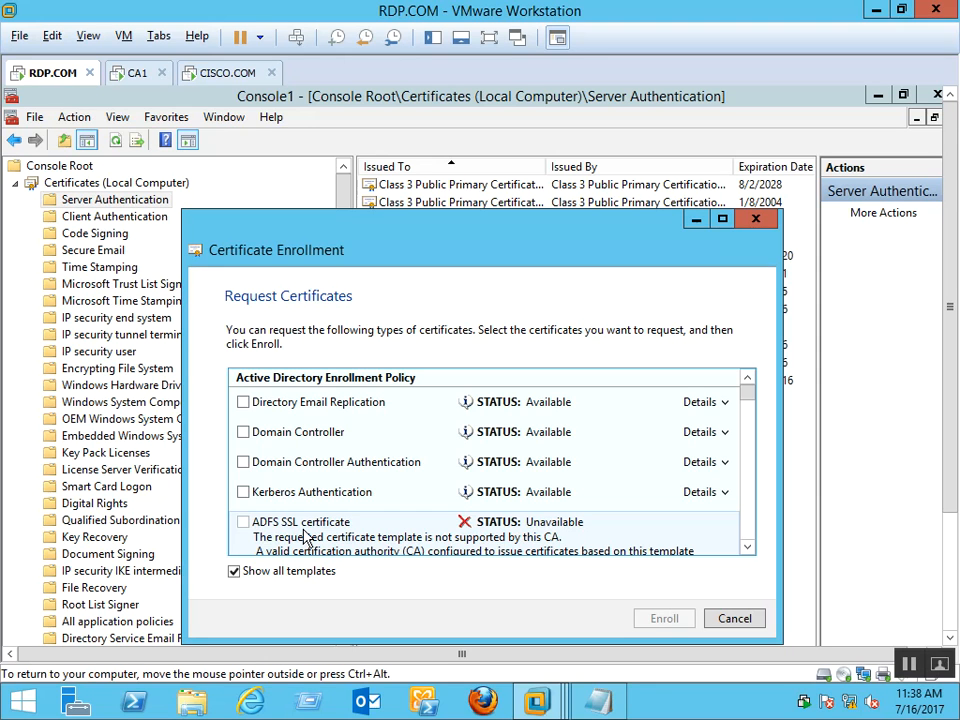
pyautogui.click(236, 572)
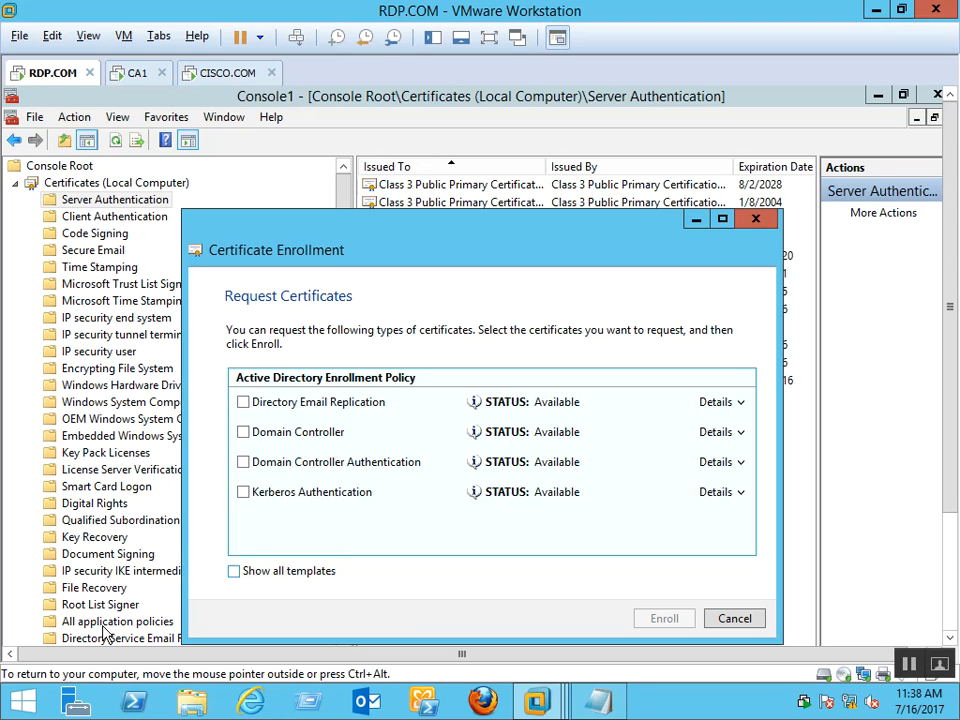
pyautogui.click(243, 463)
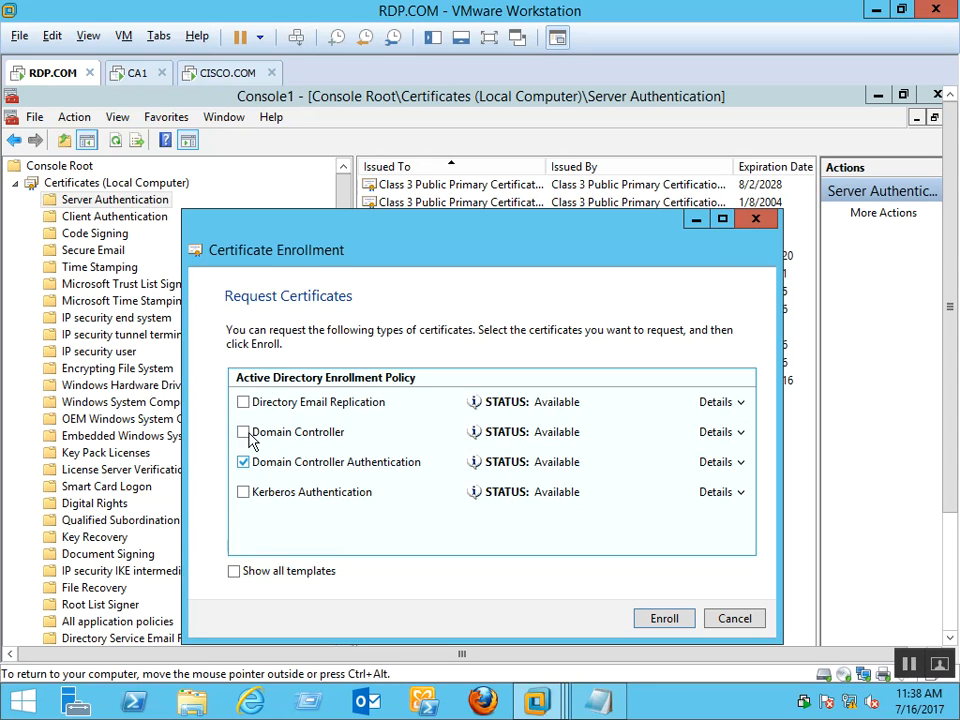
# Also tick Domain Controller, Kerberos Authentication and Directory Email Replication, then enroll all four templates
pyautogui.click(243, 432)
pyautogui.click(244, 494)
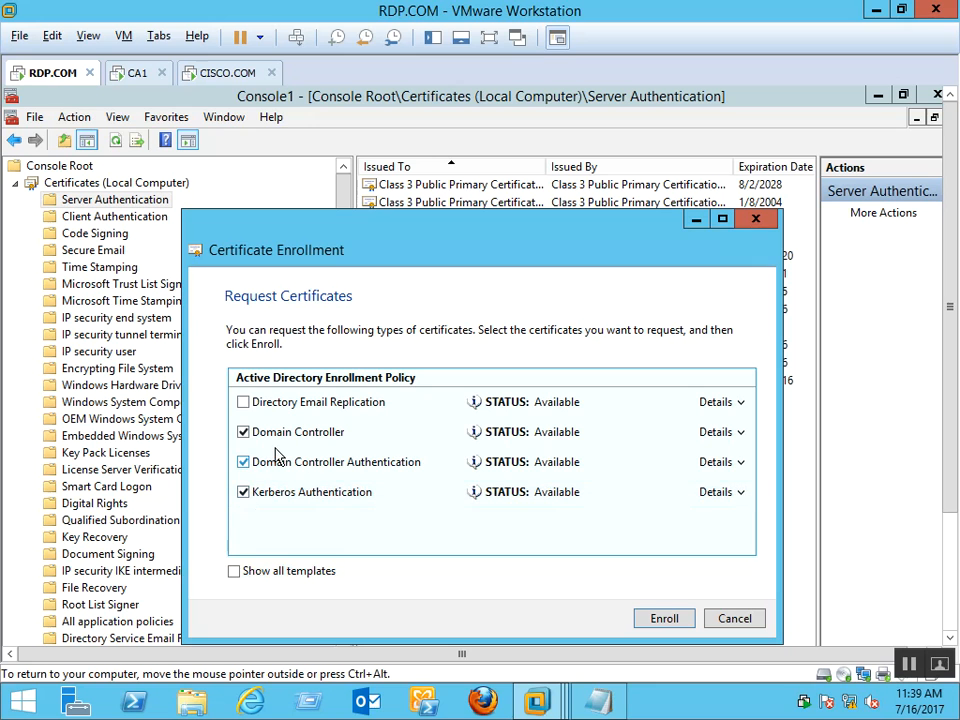
pyautogui.click(246, 404)
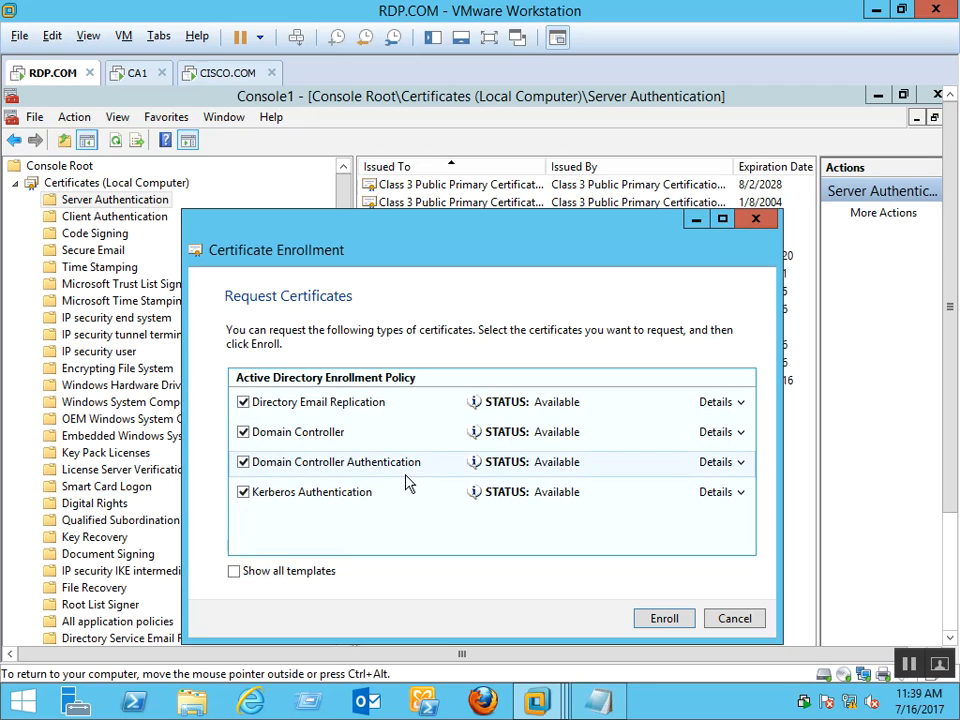
pyautogui.click(669, 623)
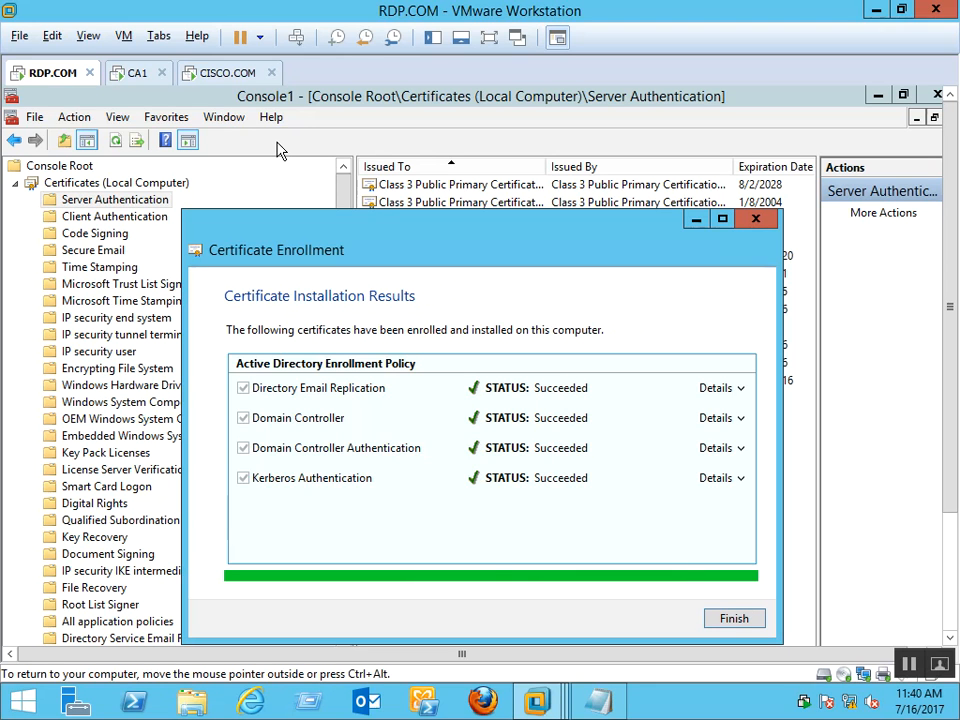
# Finish the enrollment wizard and browse the new certificates, viewing the rdp-SRV2-CA details
pyautogui.click(734, 617)
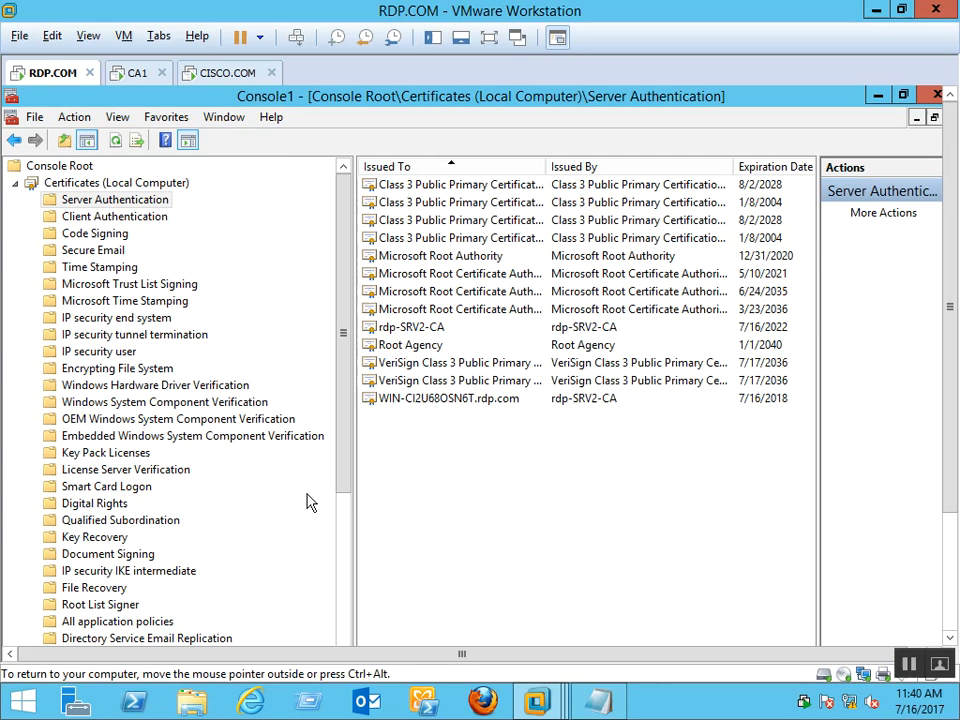
pyautogui.click(482, 400)
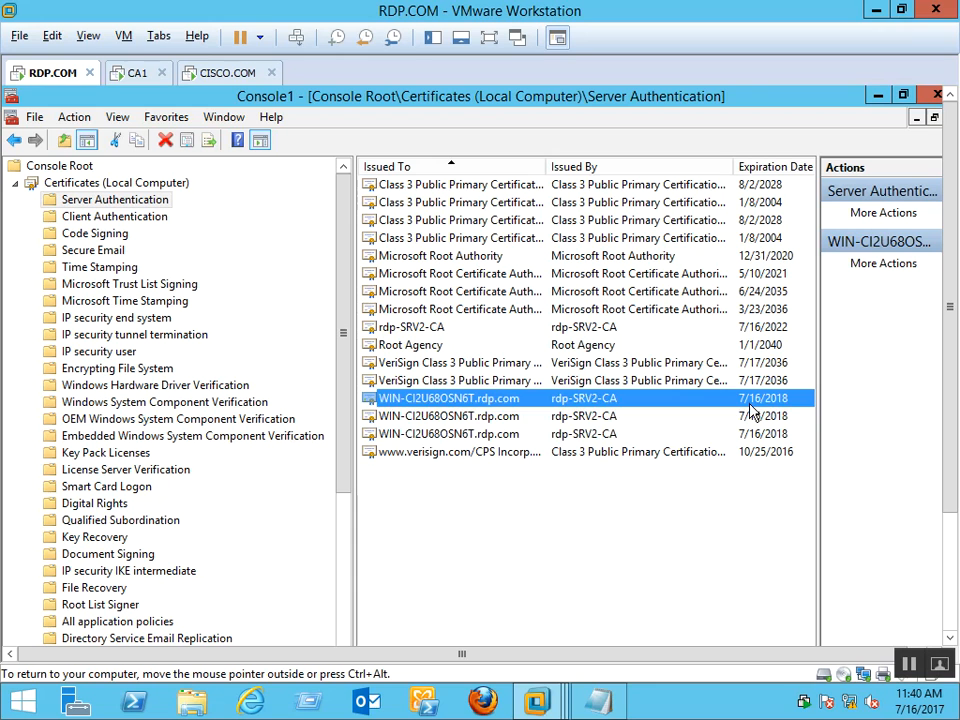
pyautogui.press('Down')
pyautogui.press('Down')
pyautogui.press('Up')
pyautogui.press('Up')
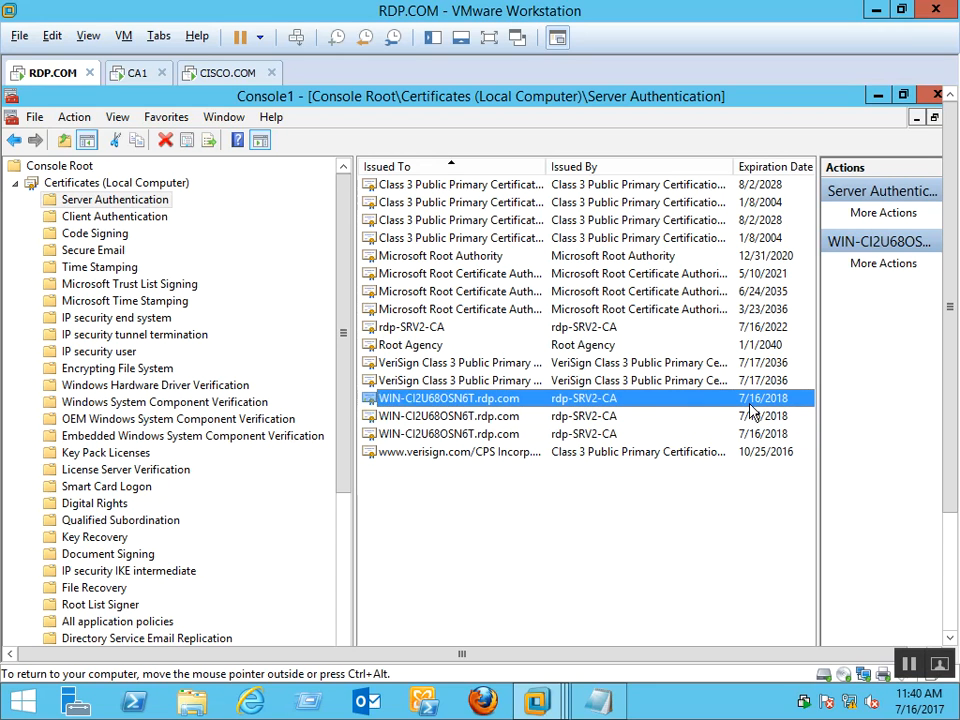
pyautogui.press('Up')
pyautogui.press('Up')
pyautogui.press('Up')
pyautogui.press('Up')
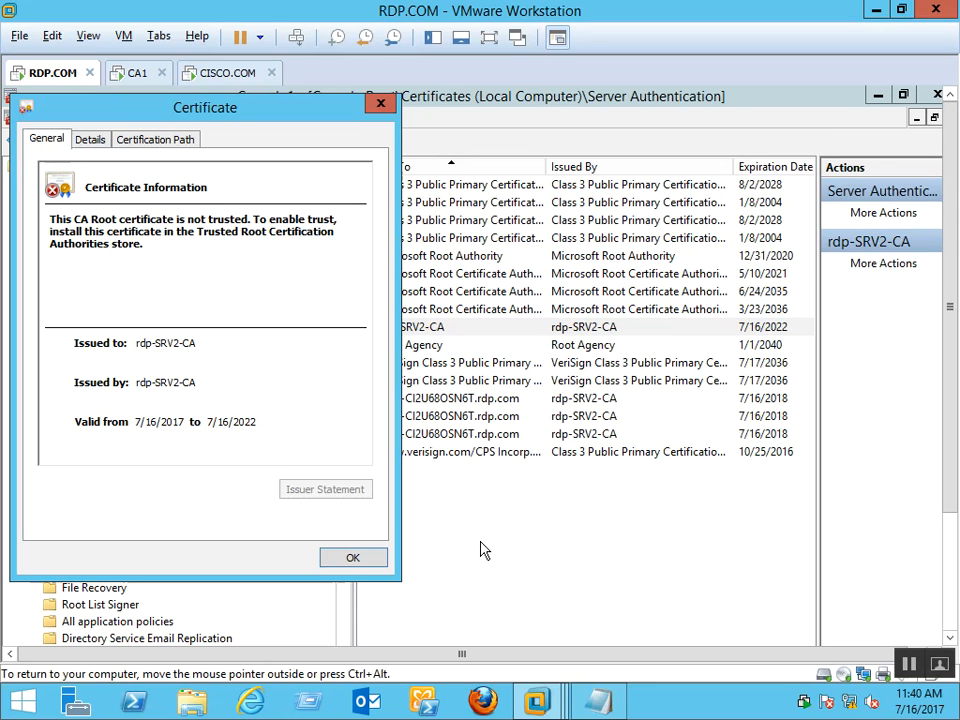
pyautogui.click(350, 558)
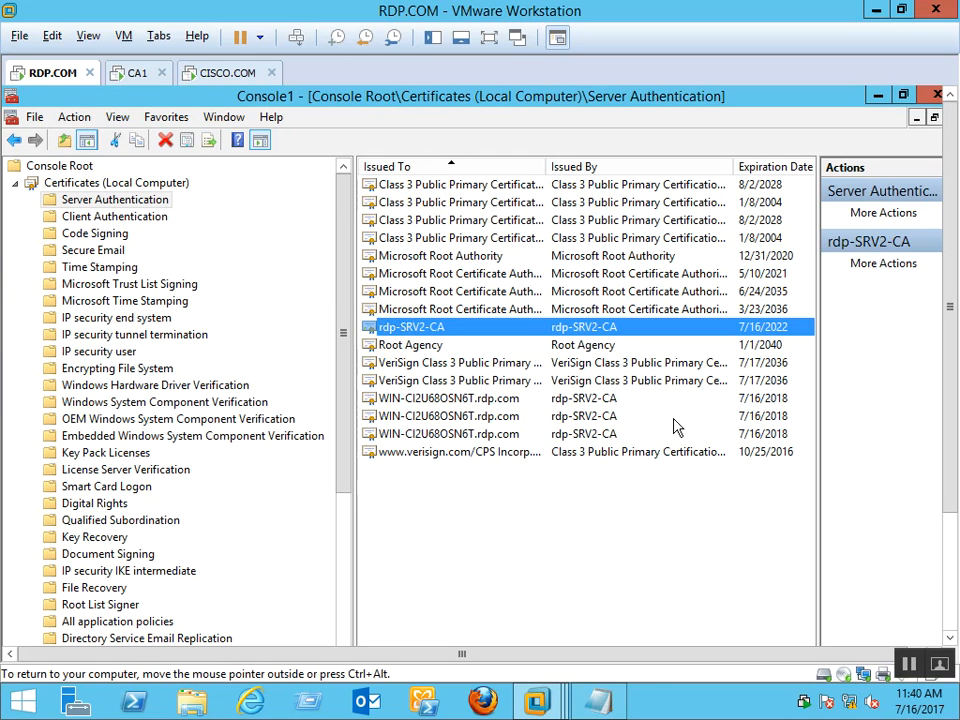
# Inspect a WIN-CI2U68OSN6T.rdp.com certificate's details, then select all three server certificates
pyautogui.doubleClick(450, 400)
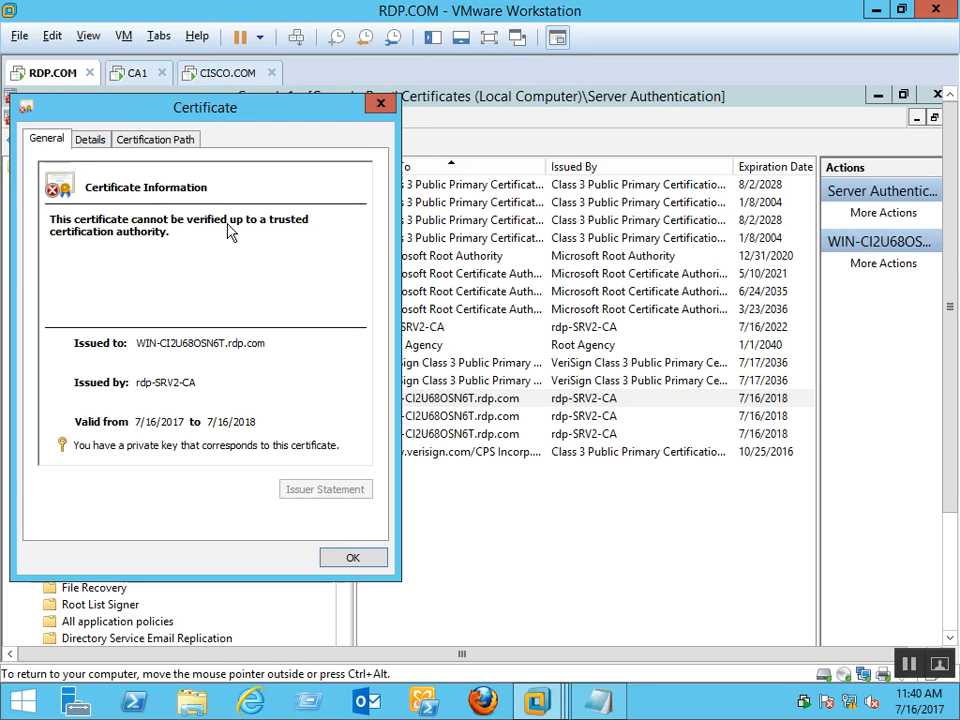
pyautogui.click(353, 557)
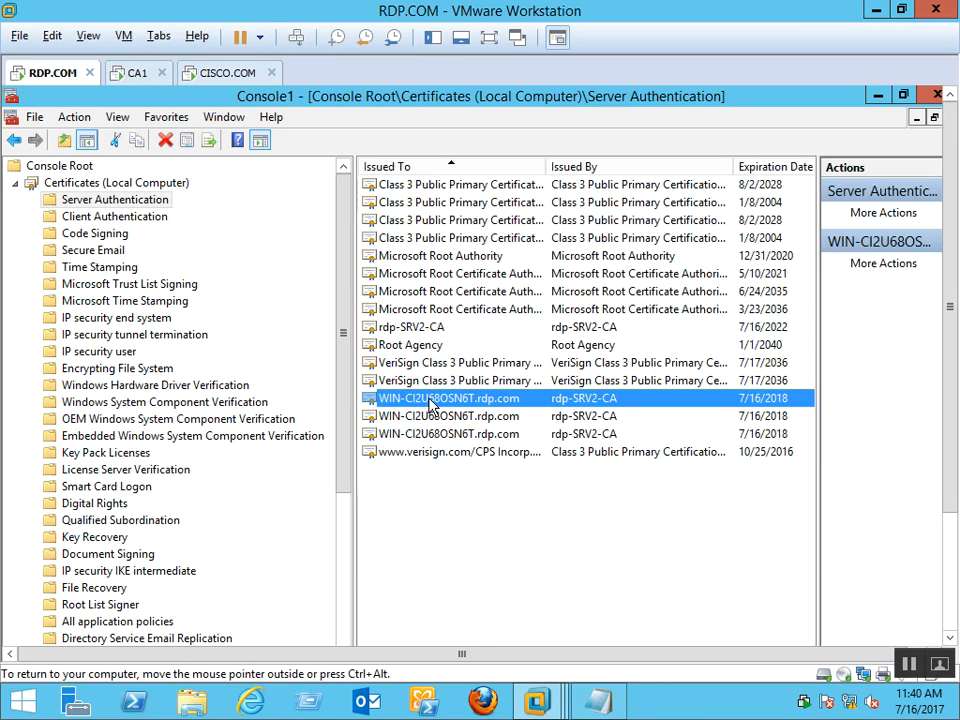
pyautogui.keyDown('shift'); pyautogui.click(441, 437); pyautogui.keyUp('shift')
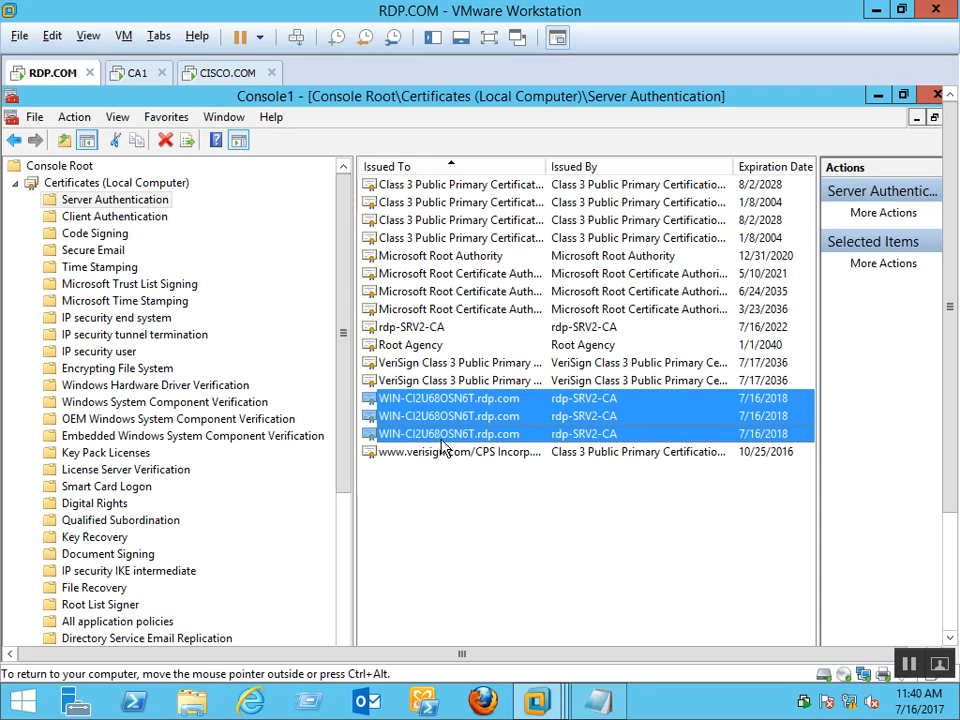
# Add rdp-SRV2-CA to the selected certificates and launch the Certificate Export wizard for them
pyautogui.keyDown('ctrl'); pyautogui.click(432, 330); pyautogui.keyUp('ctrl')
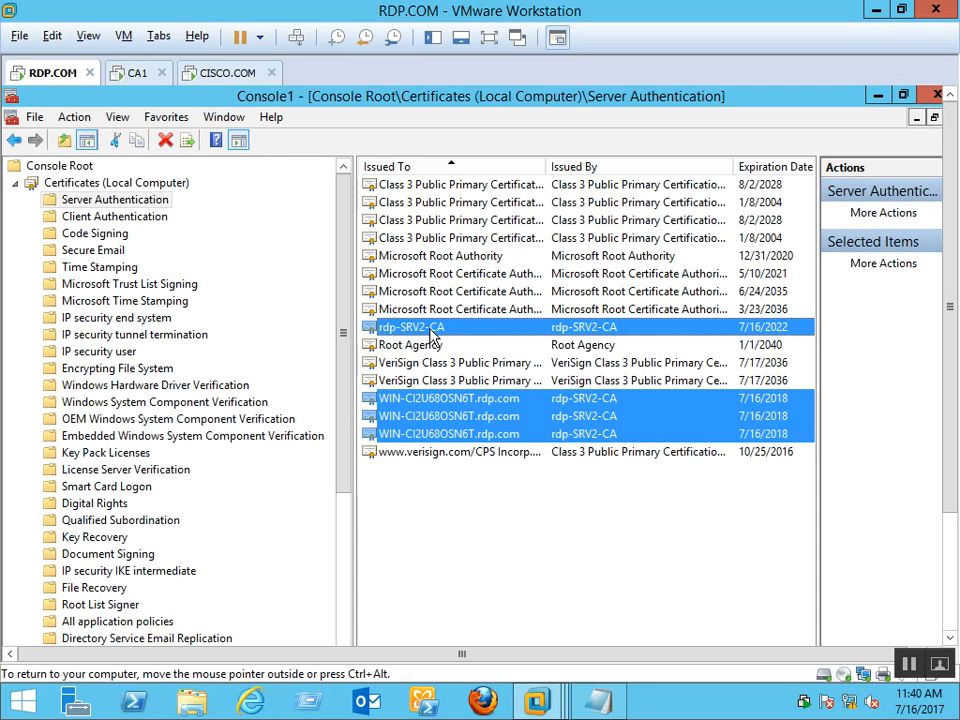
pyautogui.rightClick(432, 335)
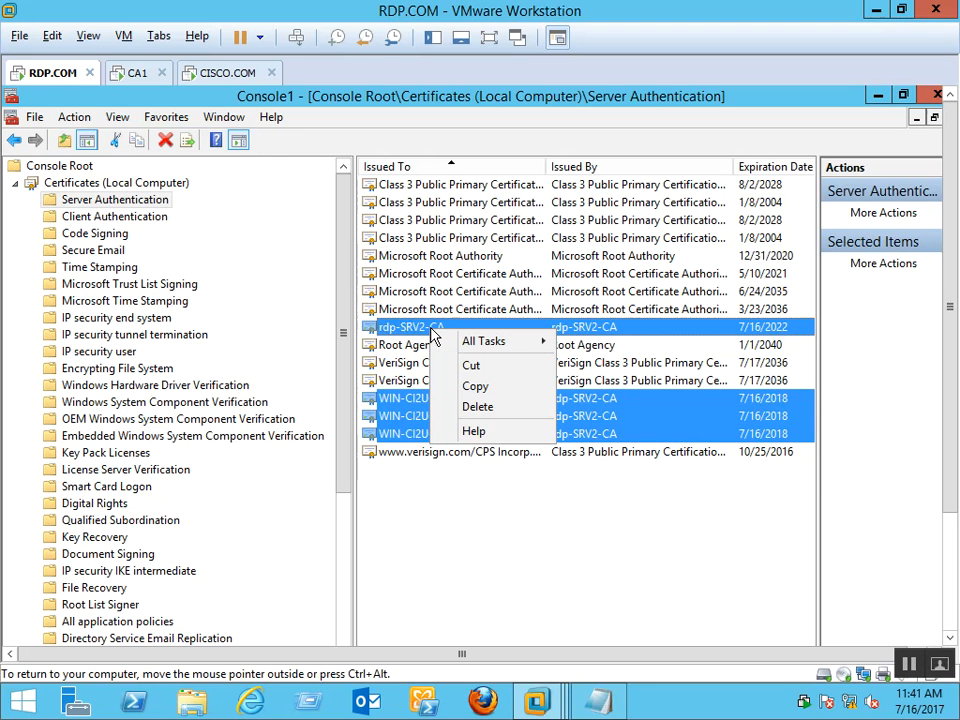
pyautogui.click(498, 390)
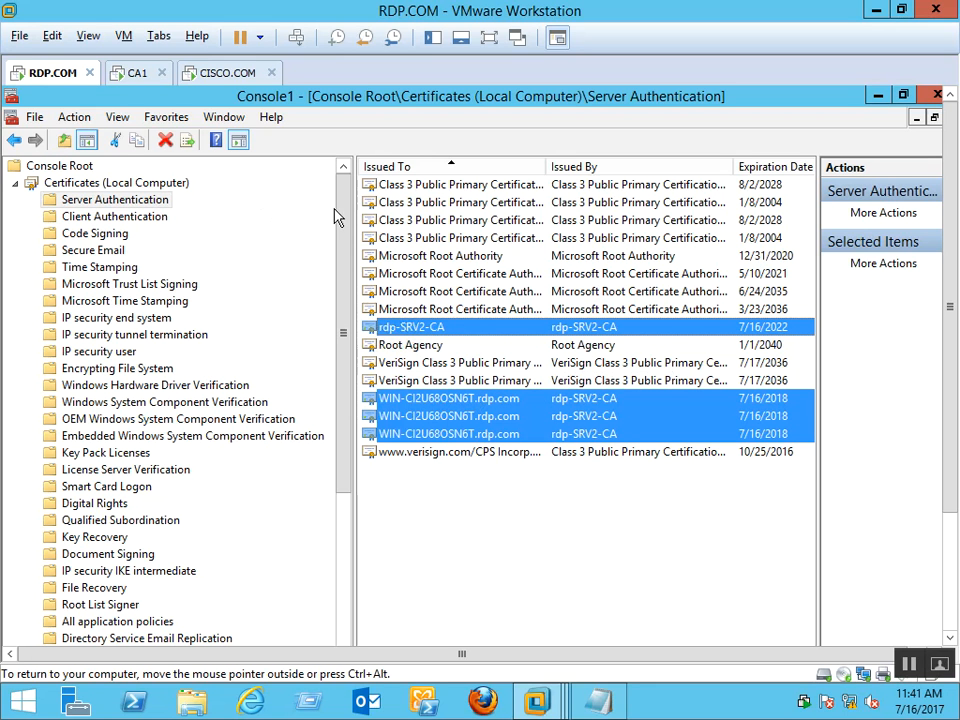
pyautogui.moveTo(343, 219); pyautogui.dragTo(352, 524)
pyautogui.rightClick(448, 421)
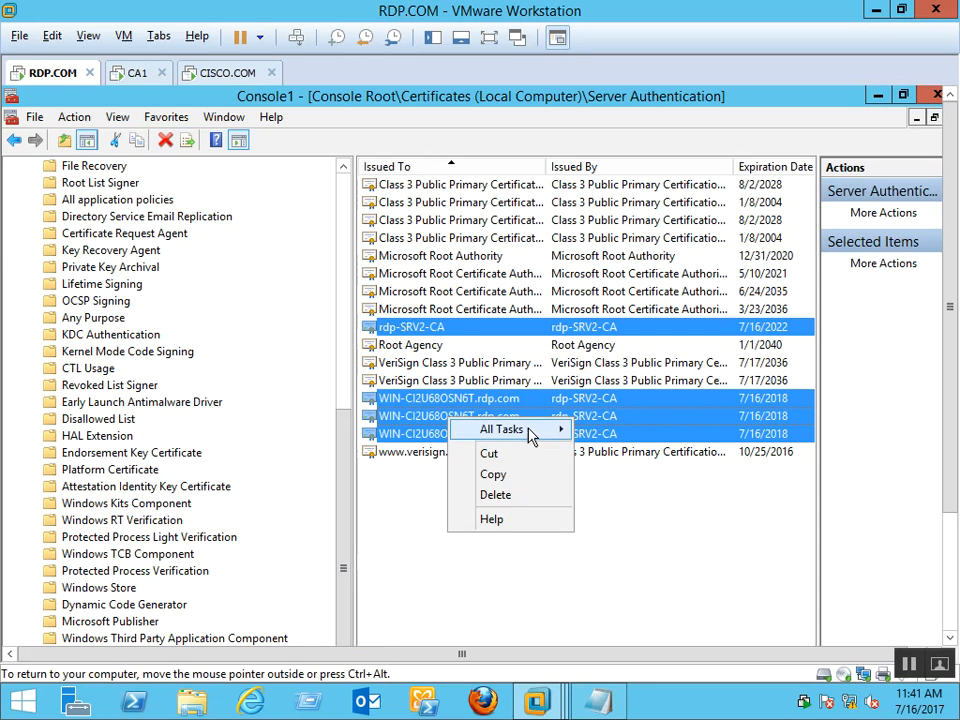
pyautogui.moveTo(561, 433)
pyautogui.click(617, 429)
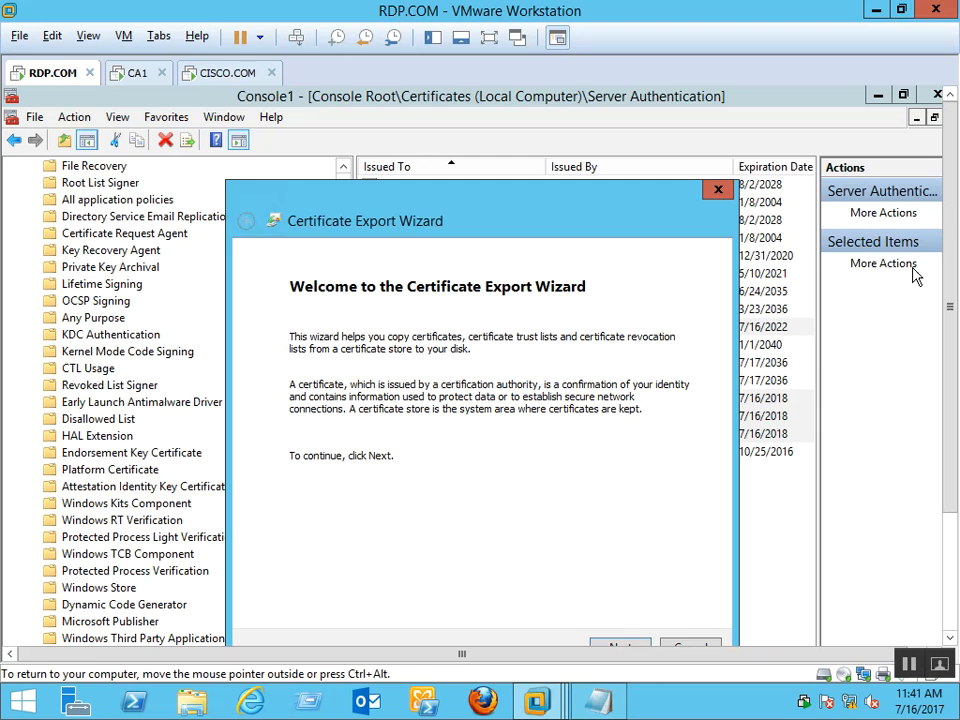
pyautogui.moveTo(951, 357); pyautogui.dragTo(951, 457)
# Export without the private key in PFX format, protected by an entered and confirmed password
pyautogui.click(630, 530)
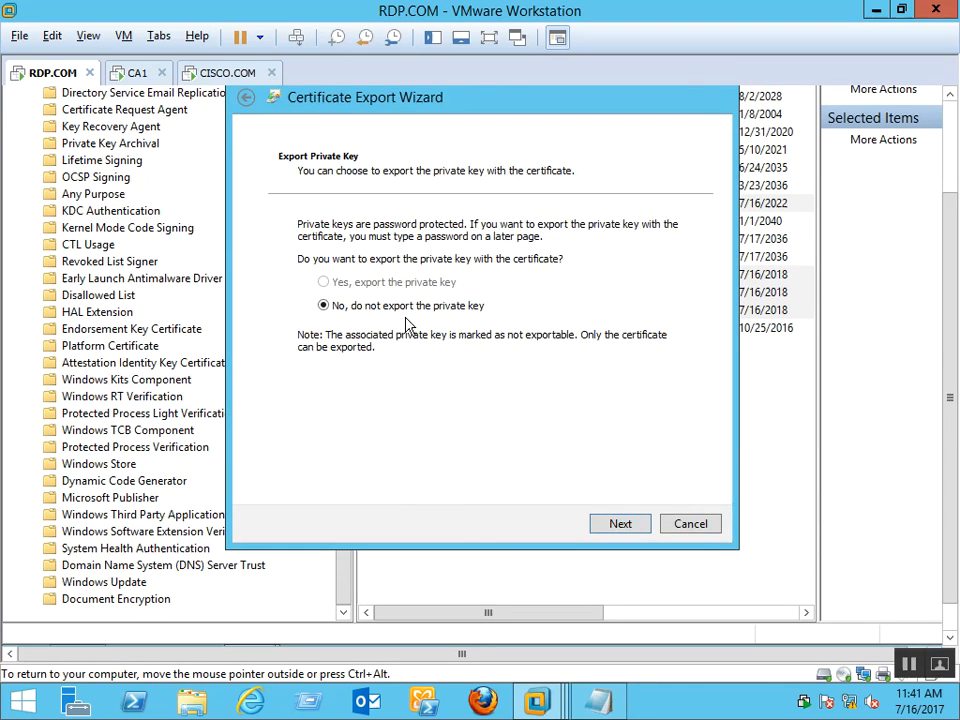
pyautogui.click(647, 534)
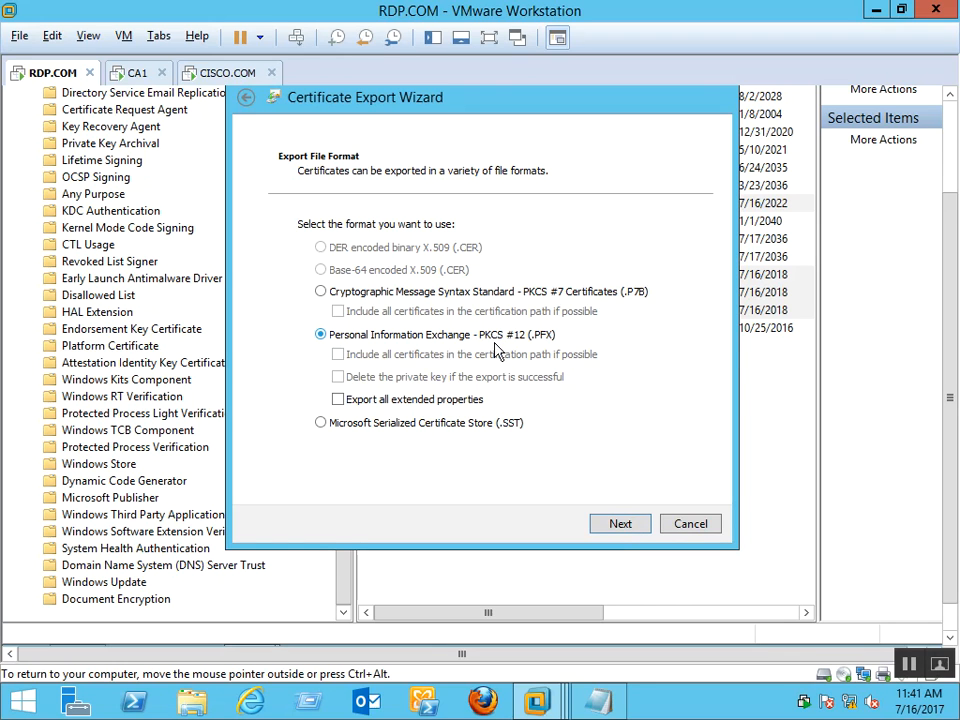
pyautogui.click(619, 526)
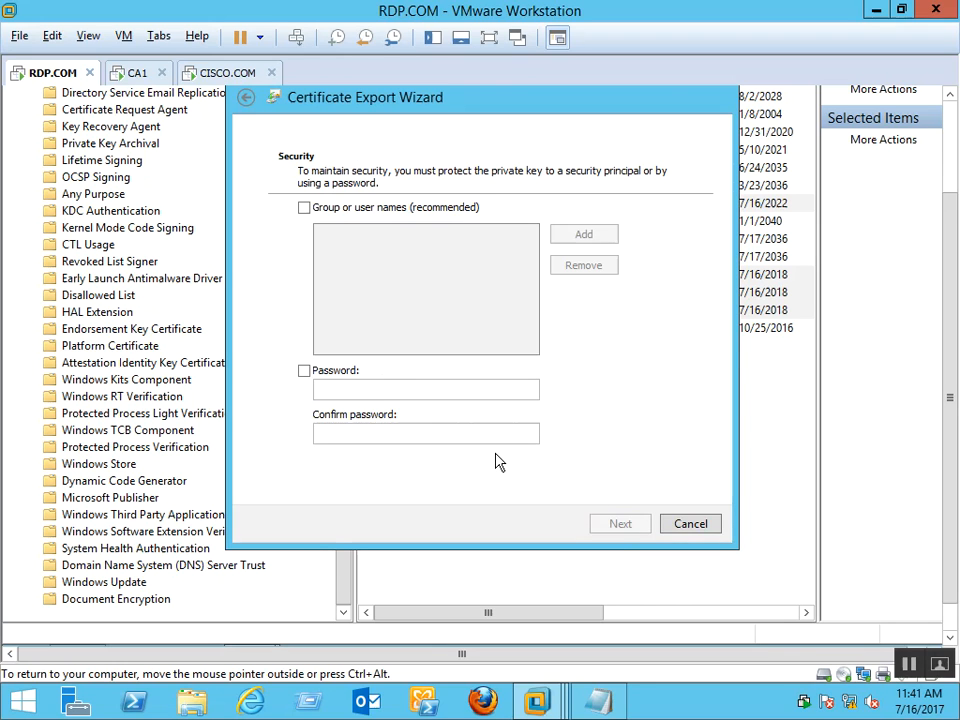
pyautogui.click(323, 376)
pyautogui.click(441, 390)
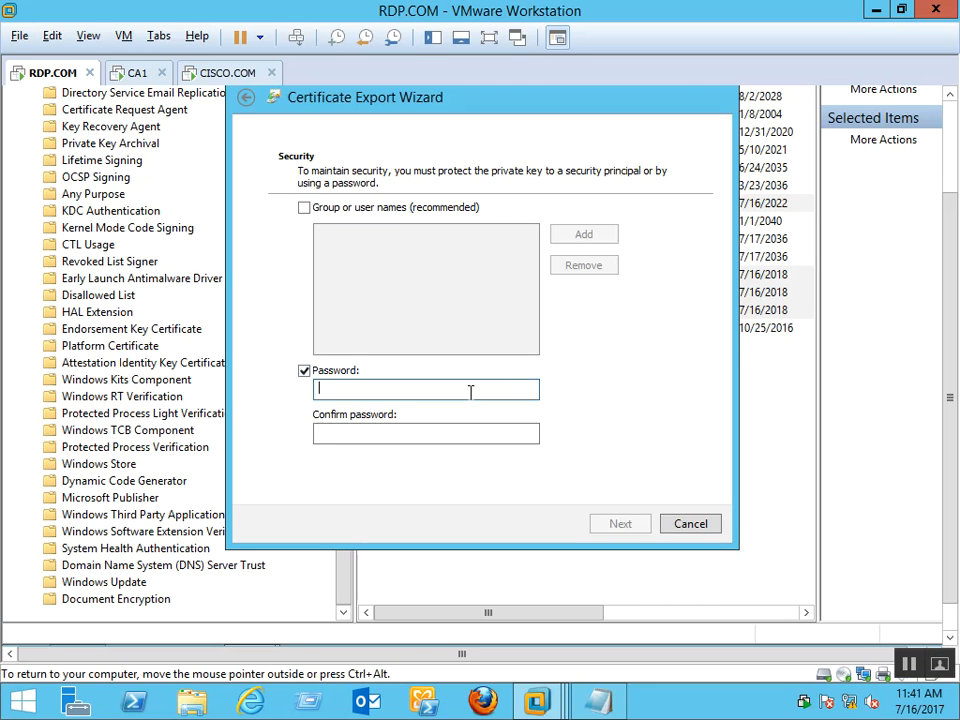
pyautogui.write('123')
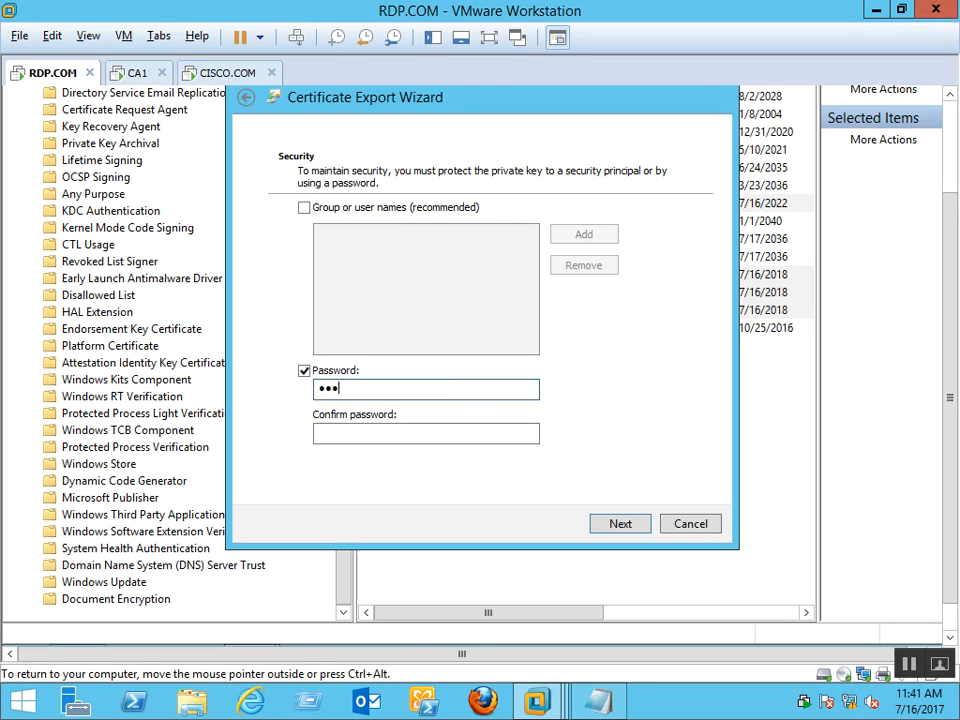
pyautogui.press('Tab')
pyautogui.write('1')
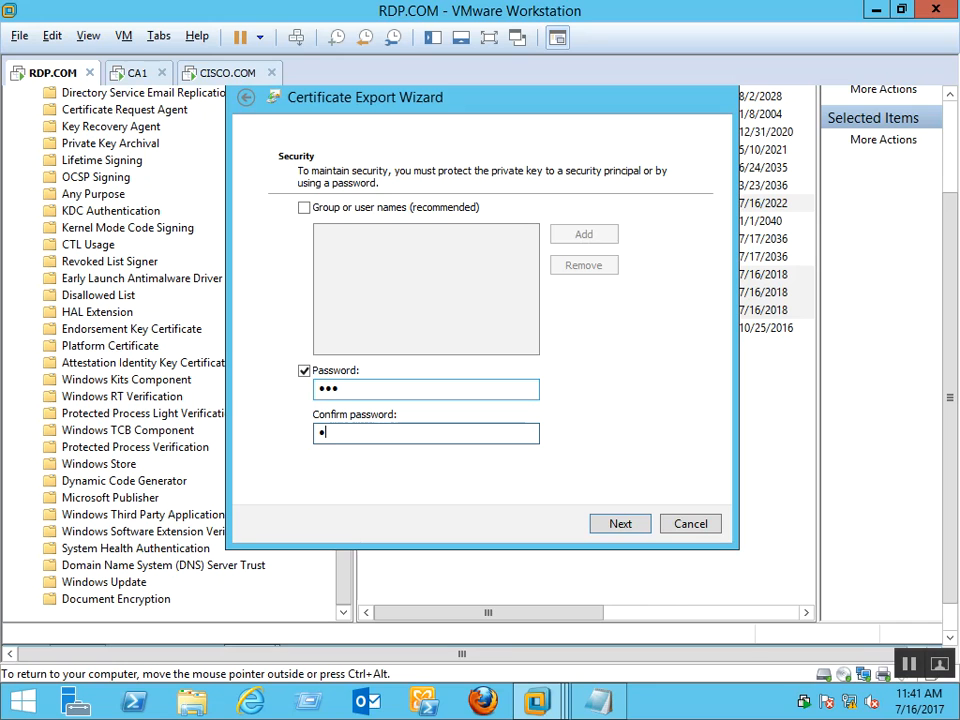
pyautogui.click(620, 524)
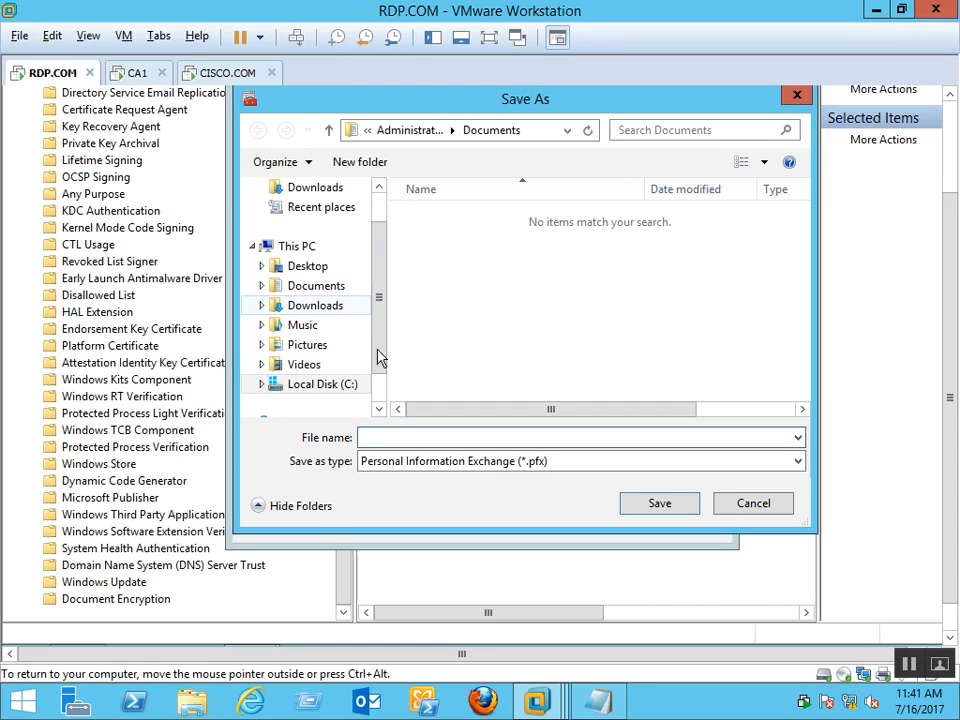
# Create a new folder named 'certificates' on the Desktop
pyautogui.moveTo(381, 279); pyautogui.dragTo(388, 377)
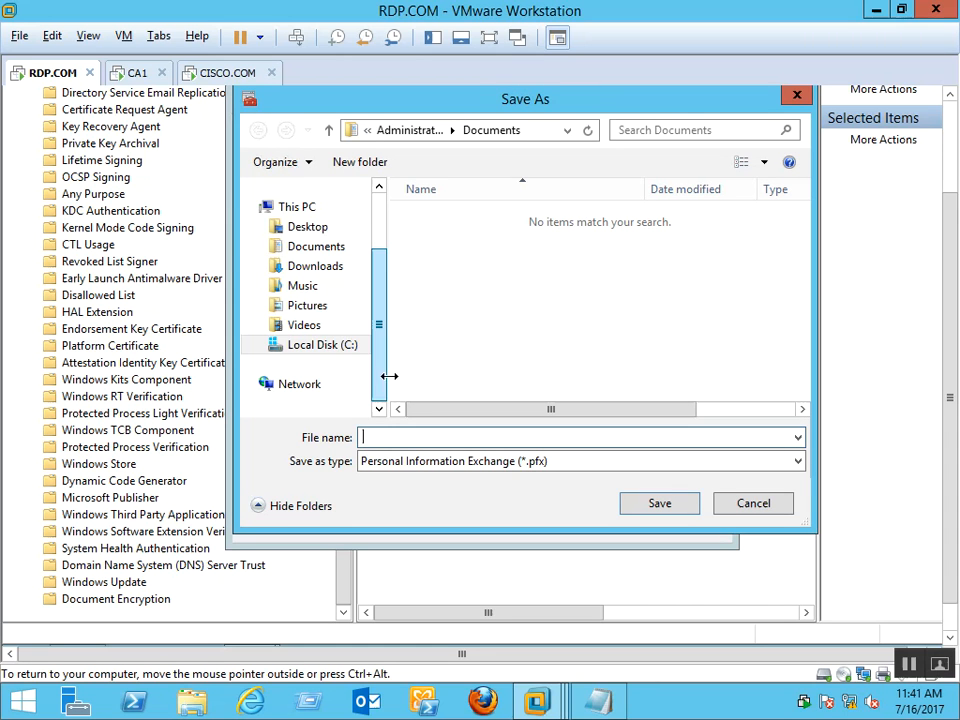
pyautogui.click(312, 227)
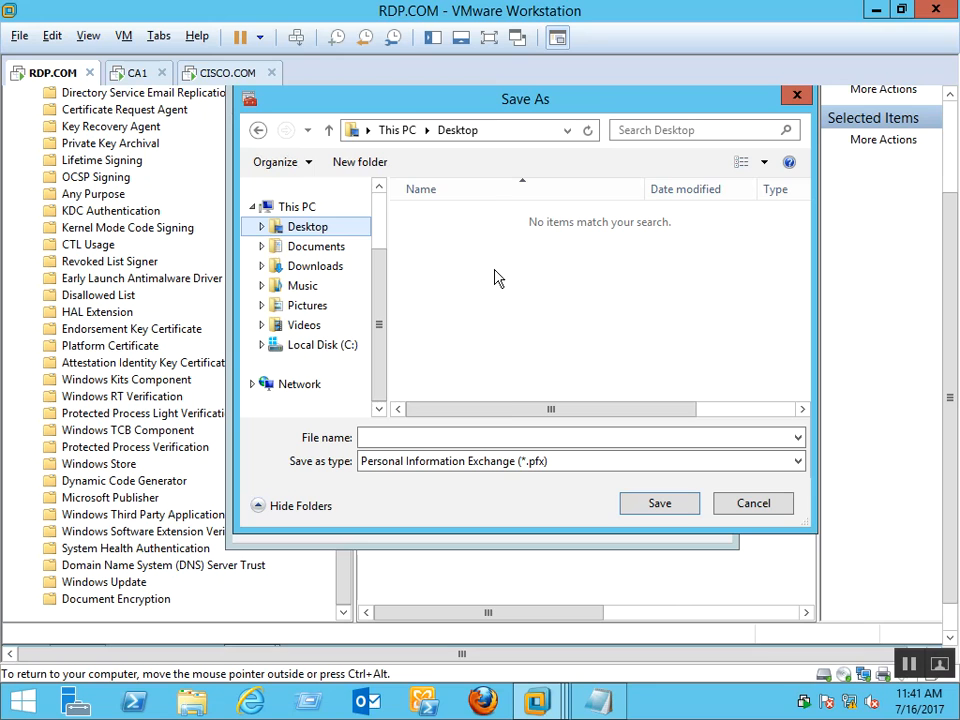
pyautogui.click(350, 170)
pyautogui.write('cerf')
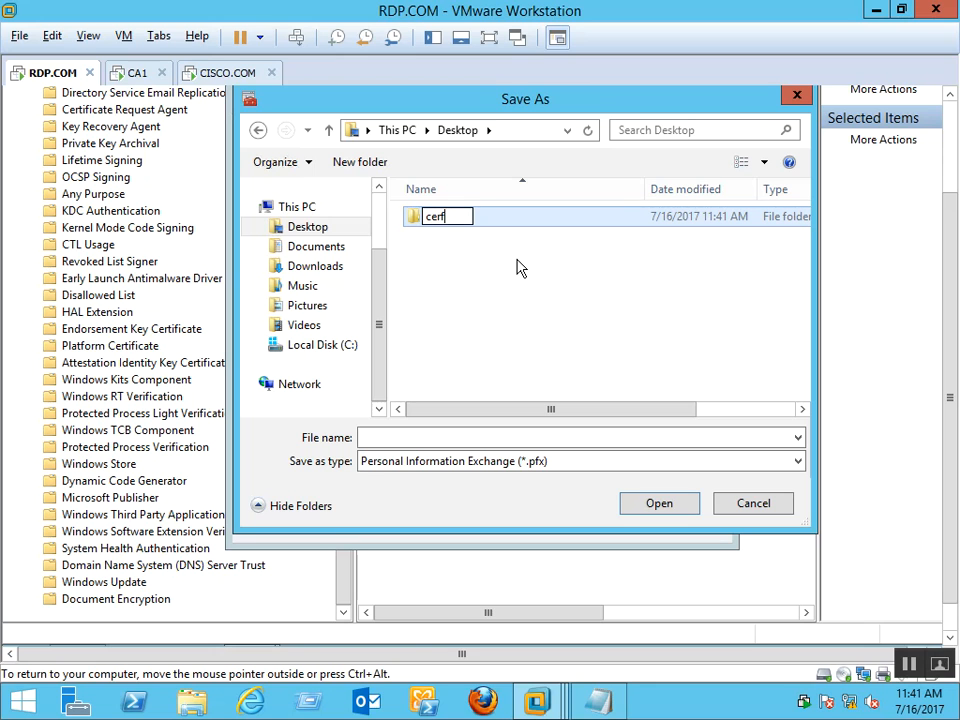
pyautogui.press('\\')
pyautogui.press('BackSpace')
pyautogui.write('tifia')
pyautogui.write('ates')
pyautogui.press('Return')
# Open the certificates folder and save the export file there as Domain_cert
pyautogui.doubleClick(506, 219)
pyautogui.click(588, 440)
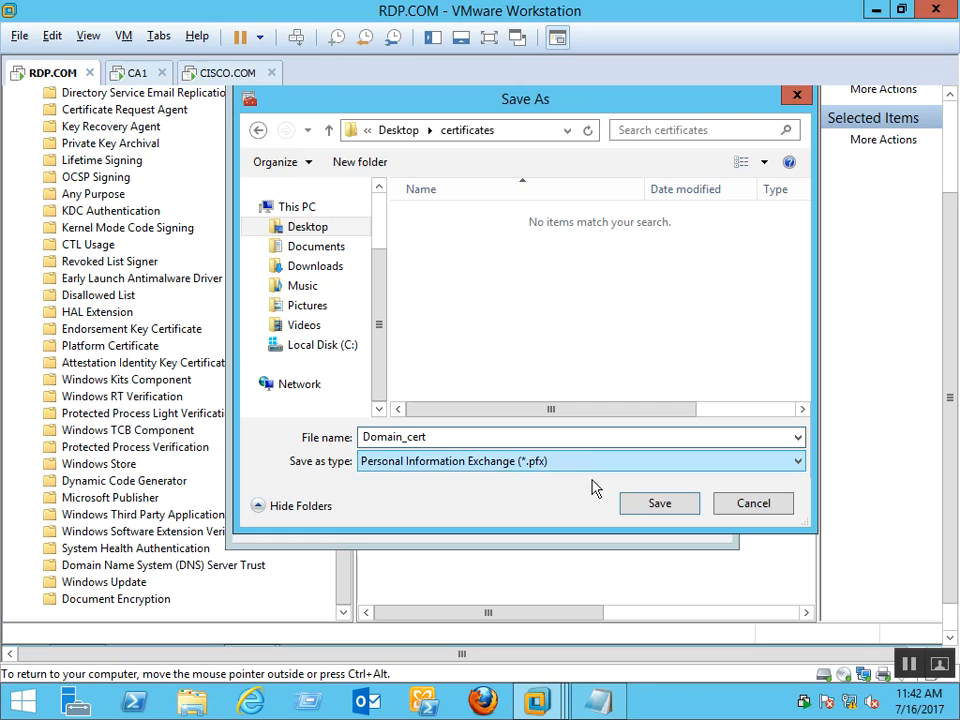
pyautogui.click(641, 505)
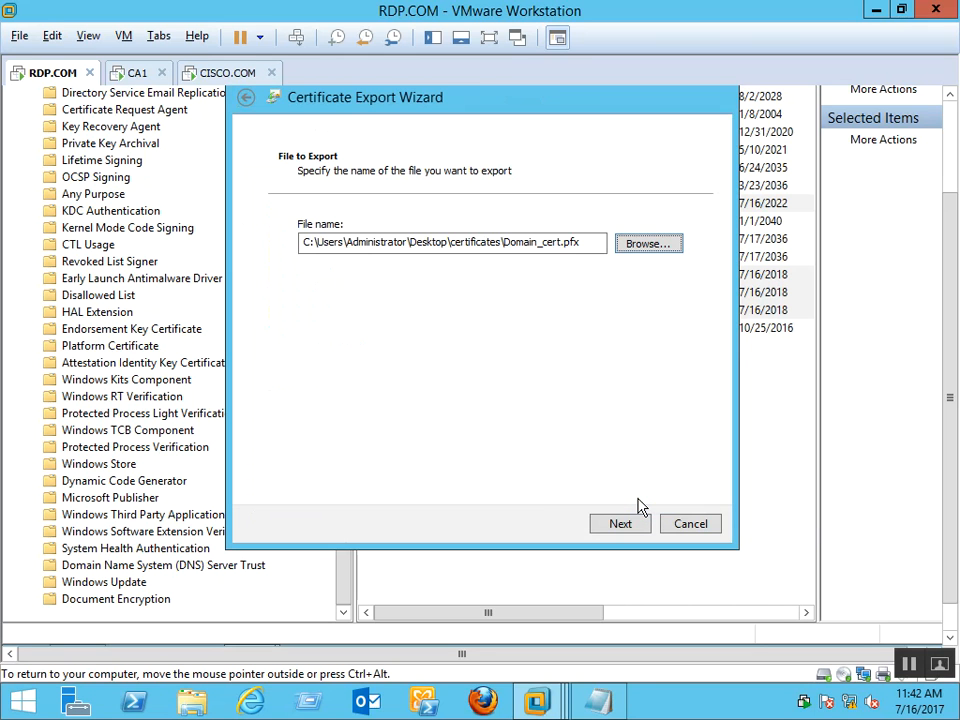
# Complete the certificate export and dismiss the success message
pyautogui.click(615, 532)
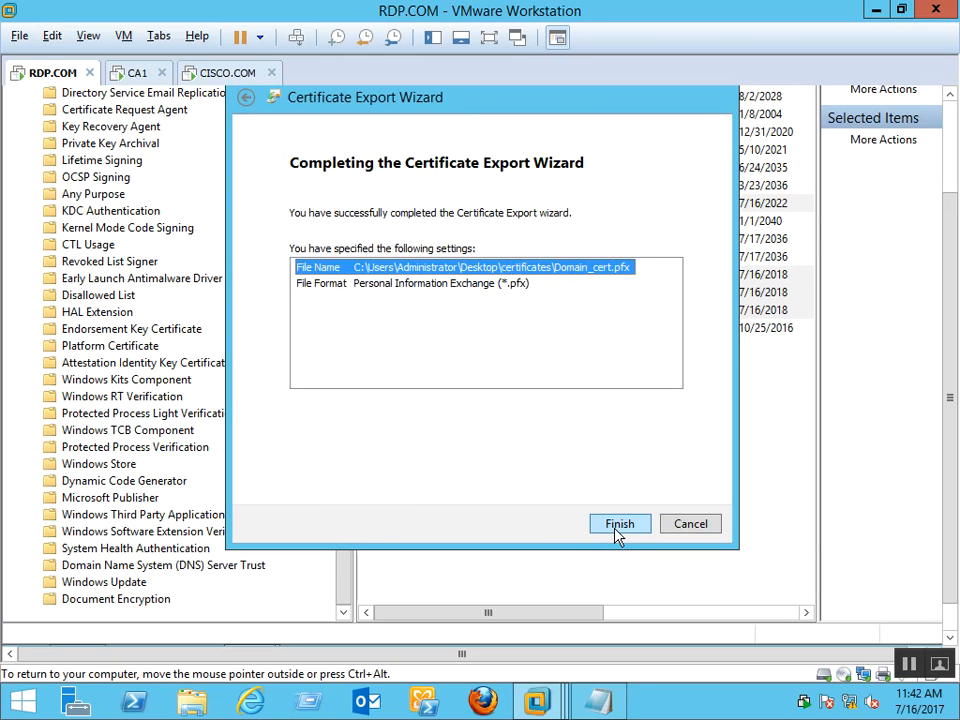
pyautogui.click(618, 530)
pyautogui.click(540, 374)
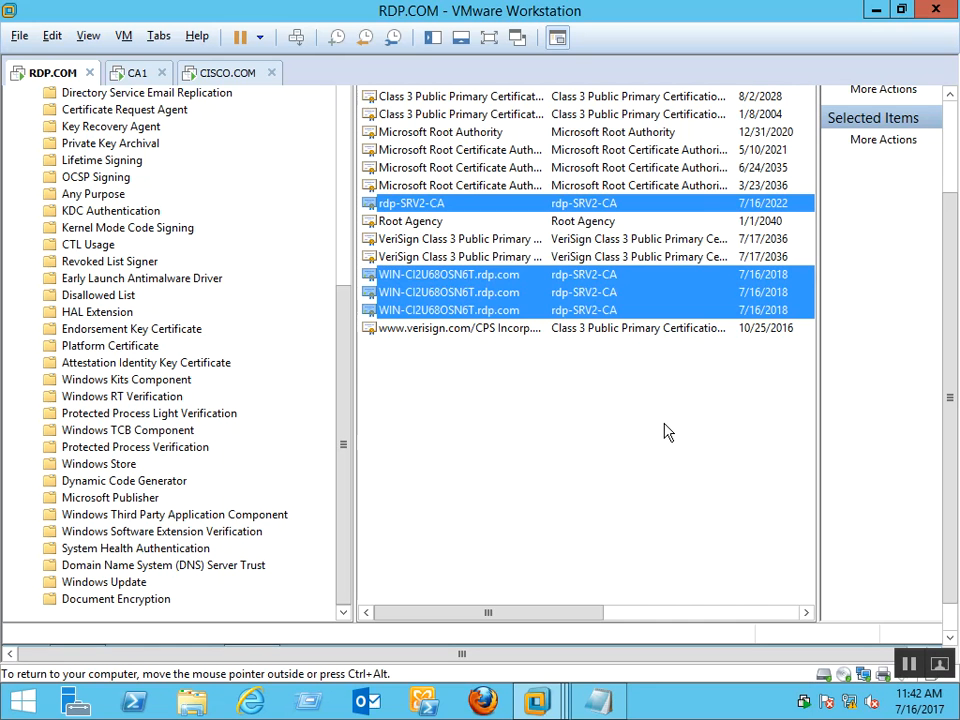
pyautogui.click(566, 467)
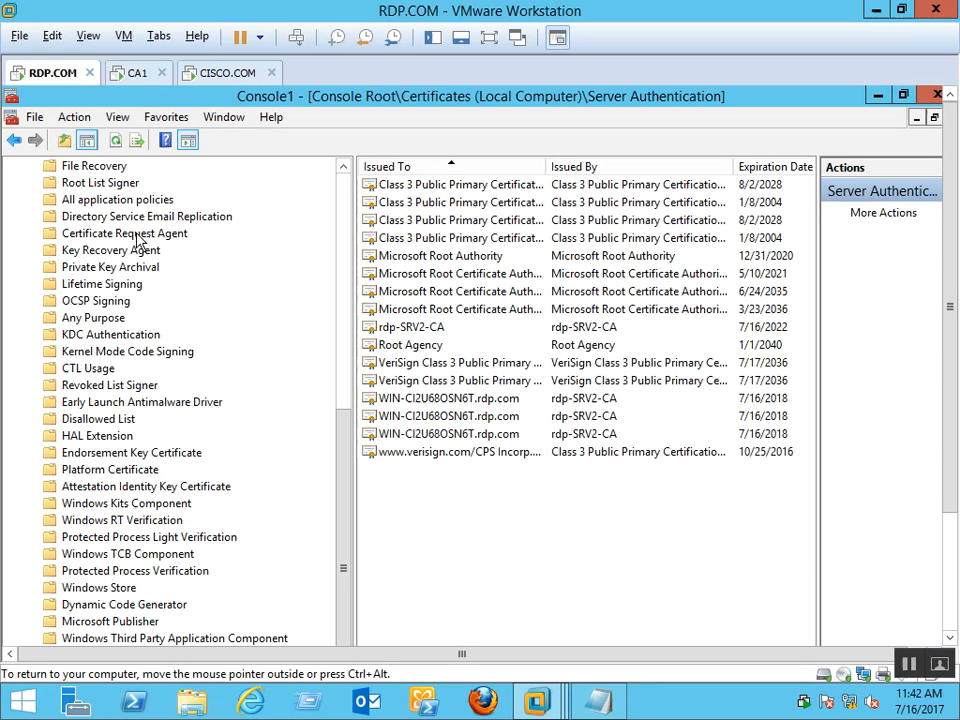
# Refresh the Certificates (Local Computer) console, then close it without saving console settings
pyautogui.scroll(9, 345, 200)
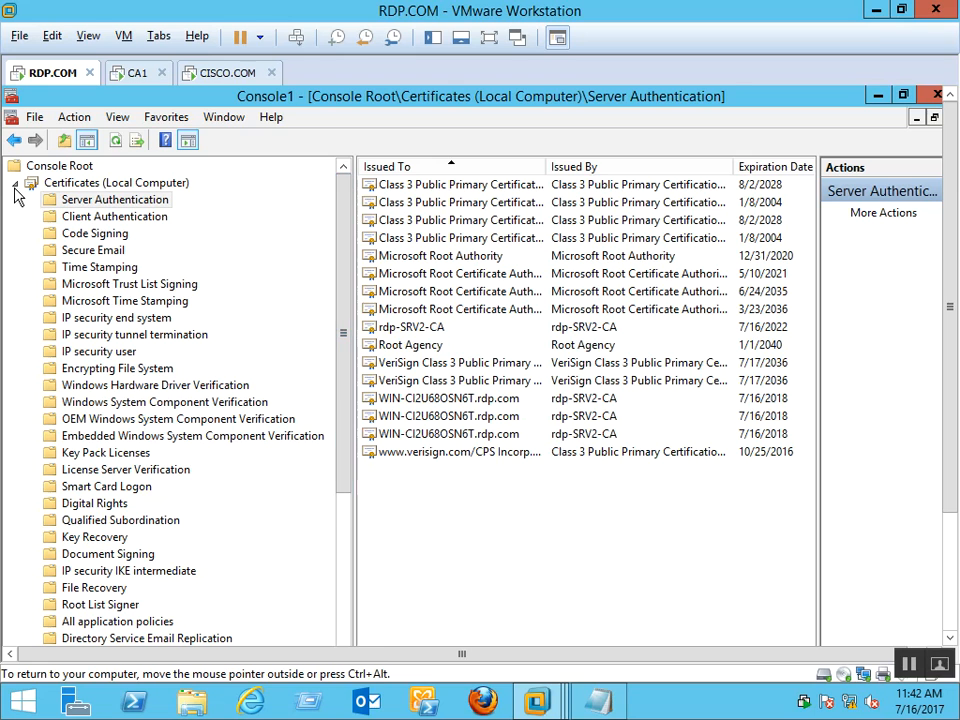
pyautogui.click(16, 184)
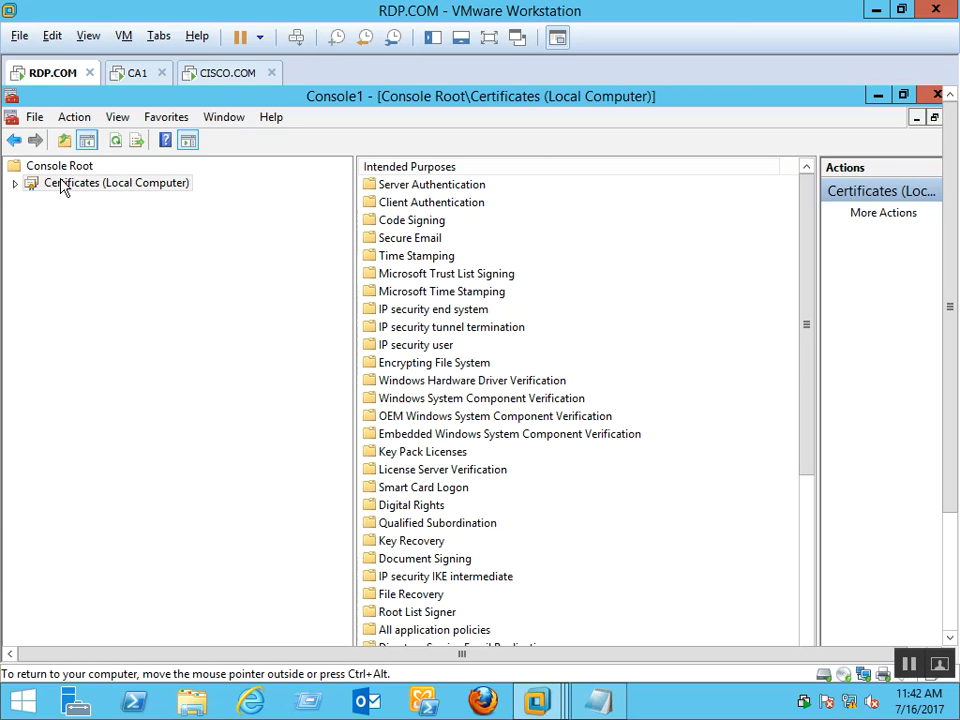
pyautogui.rightClick(62, 186)
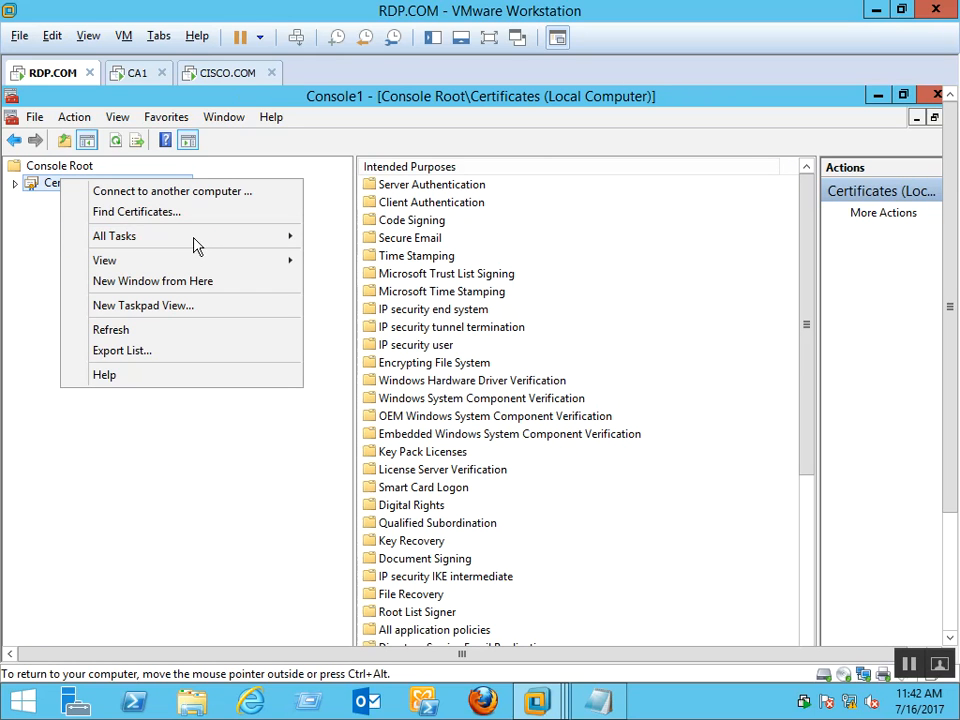
pyautogui.moveTo(195, 245)
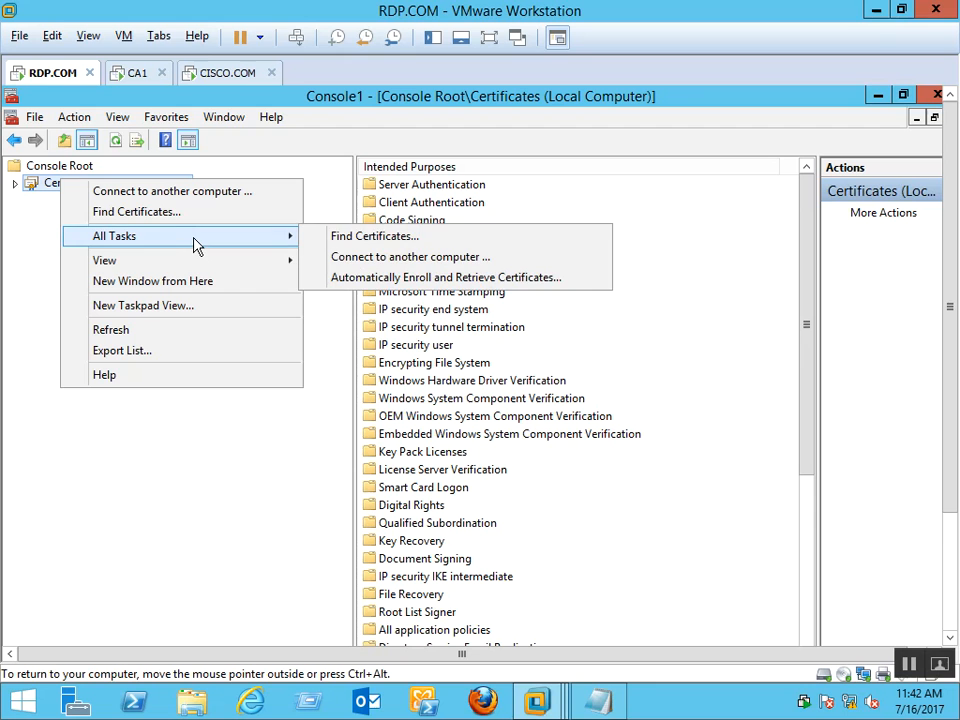
pyautogui.click(168, 333)
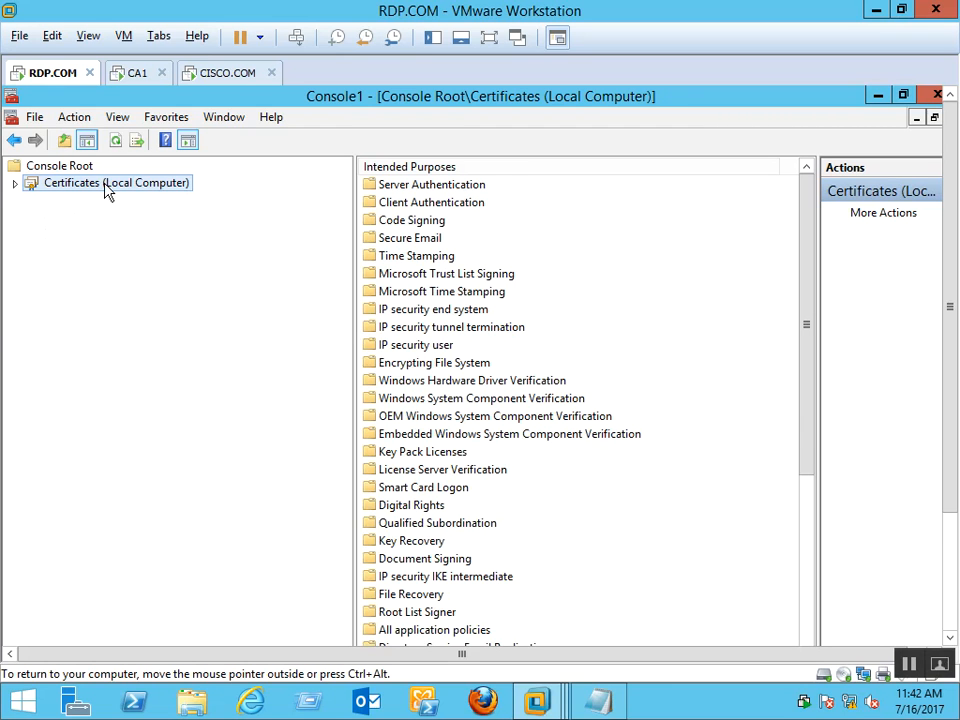
pyautogui.rightClick(125, 185)
pyautogui.click(14, 183)
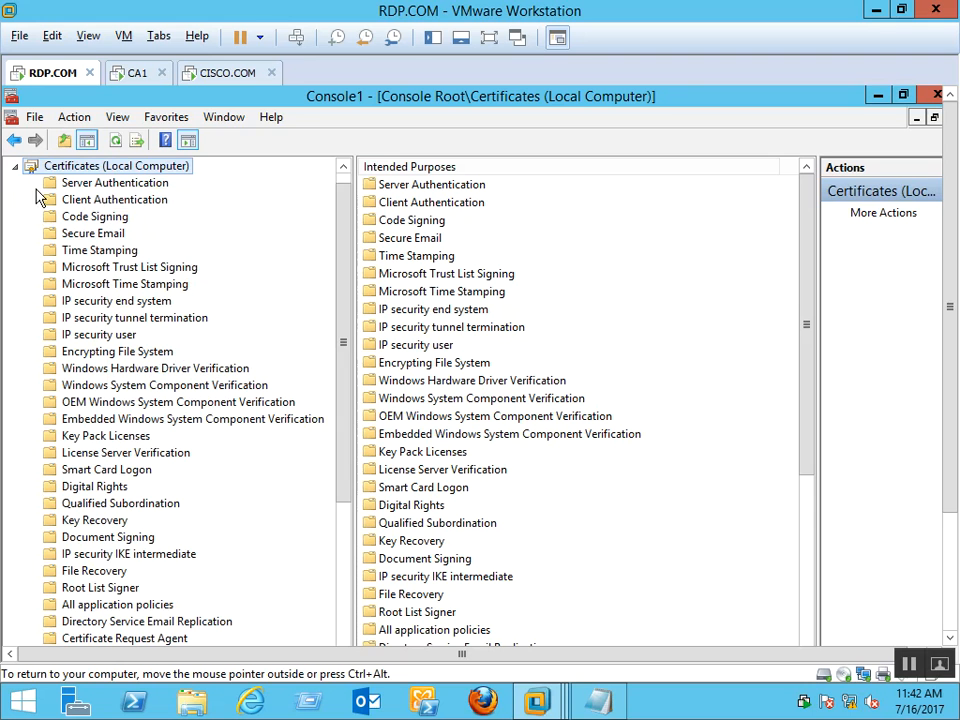
pyautogui.rightClick(154, 172)
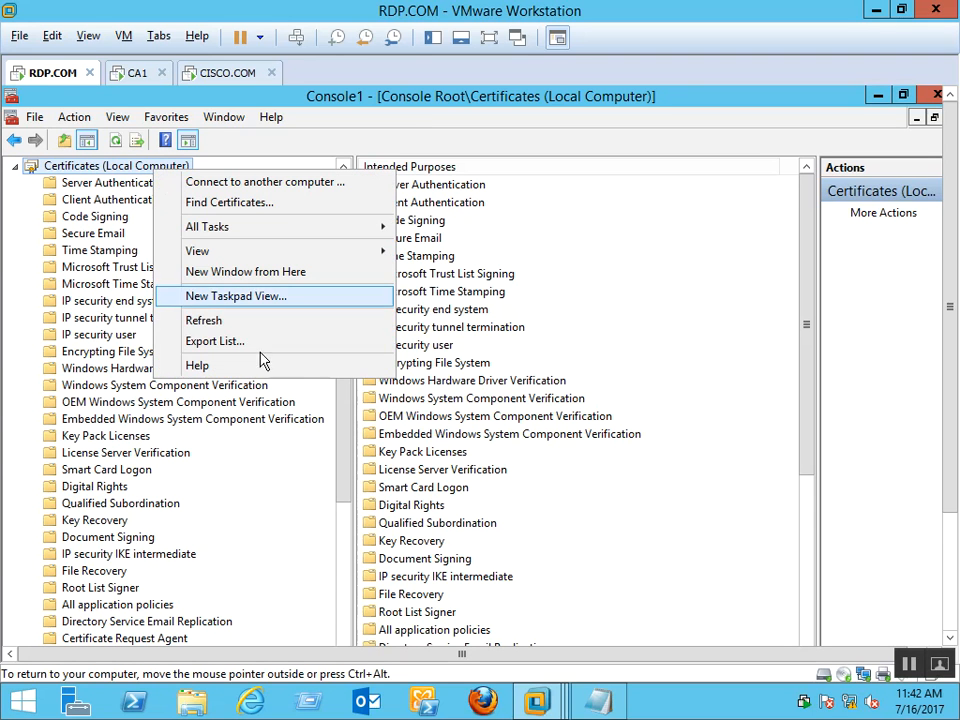
pyautogui.click(305, 321)
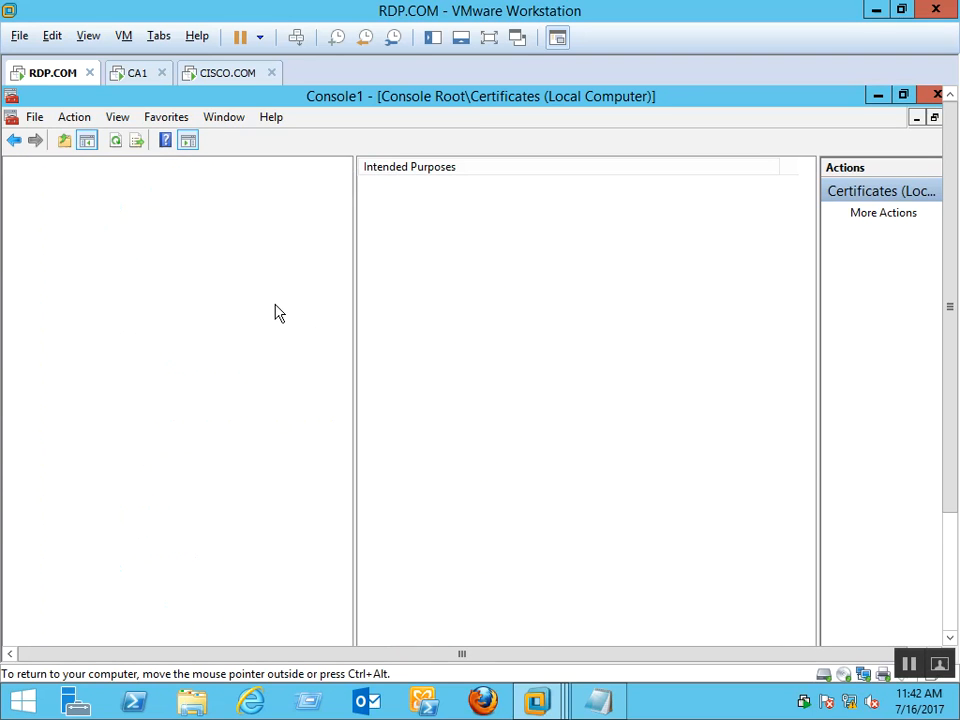
pyautogui.click(935, 96)
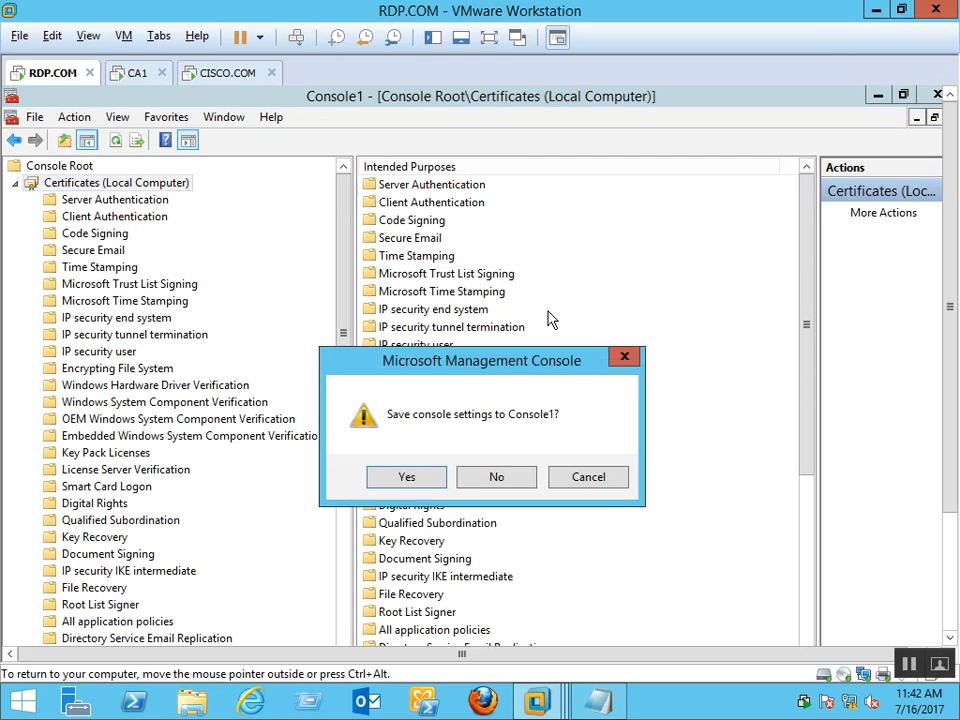
pyautogui.click(506, 482)
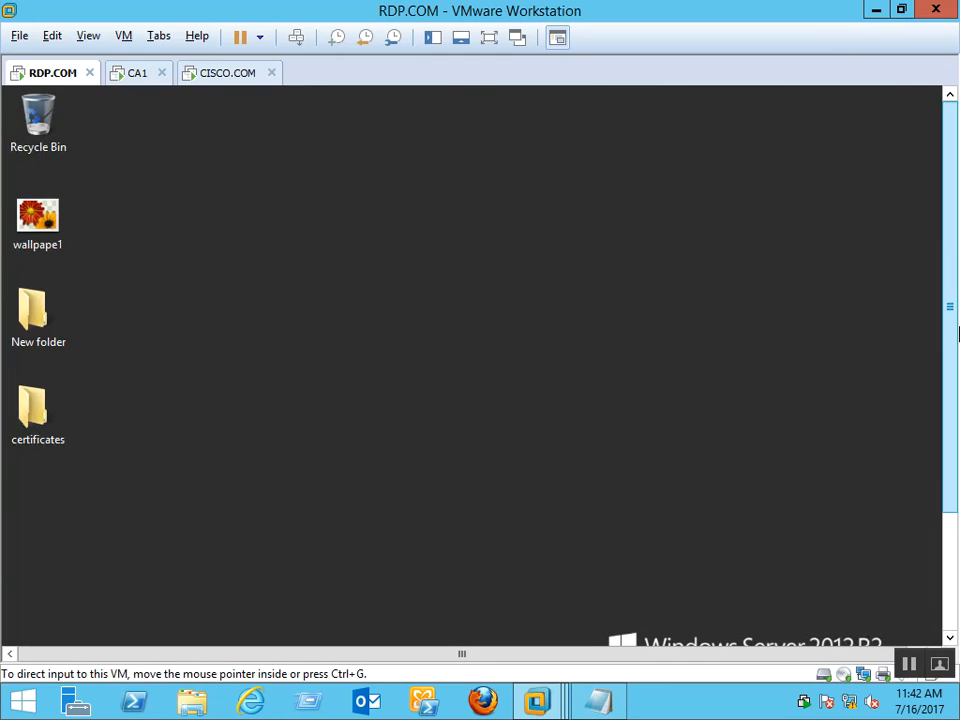
# From the desktop certificates folder, start installing Domain_cert for the Local Machine
pyautogui.moveTo(951, 262); pyautogui.dragTo(957, 383)
pyautogui.doubleClick(32, 268)
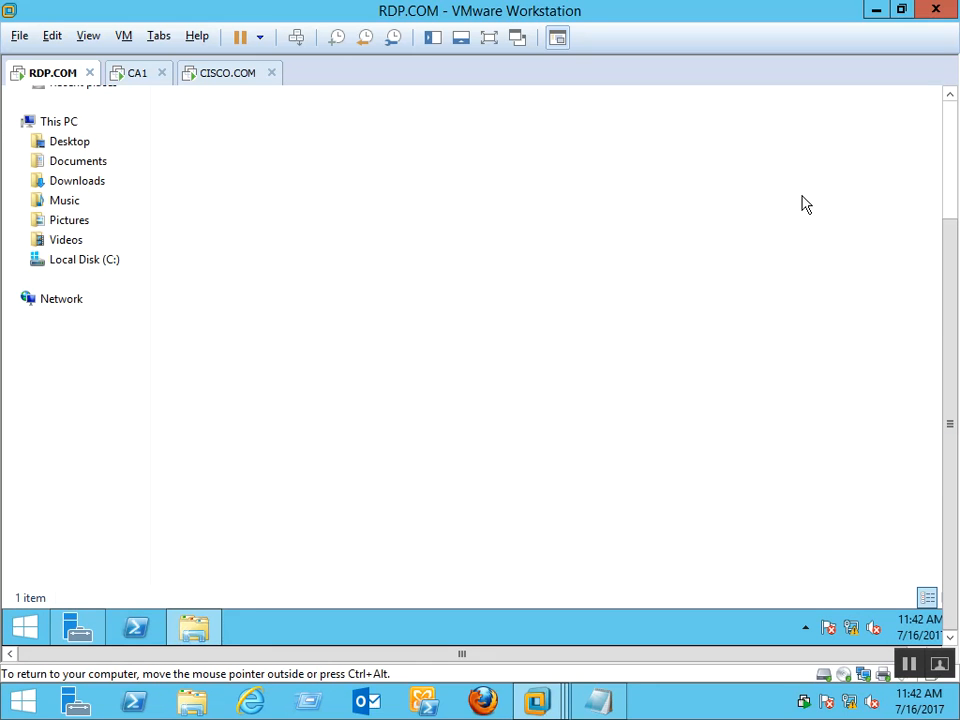
pyautogui.click(951, 126)
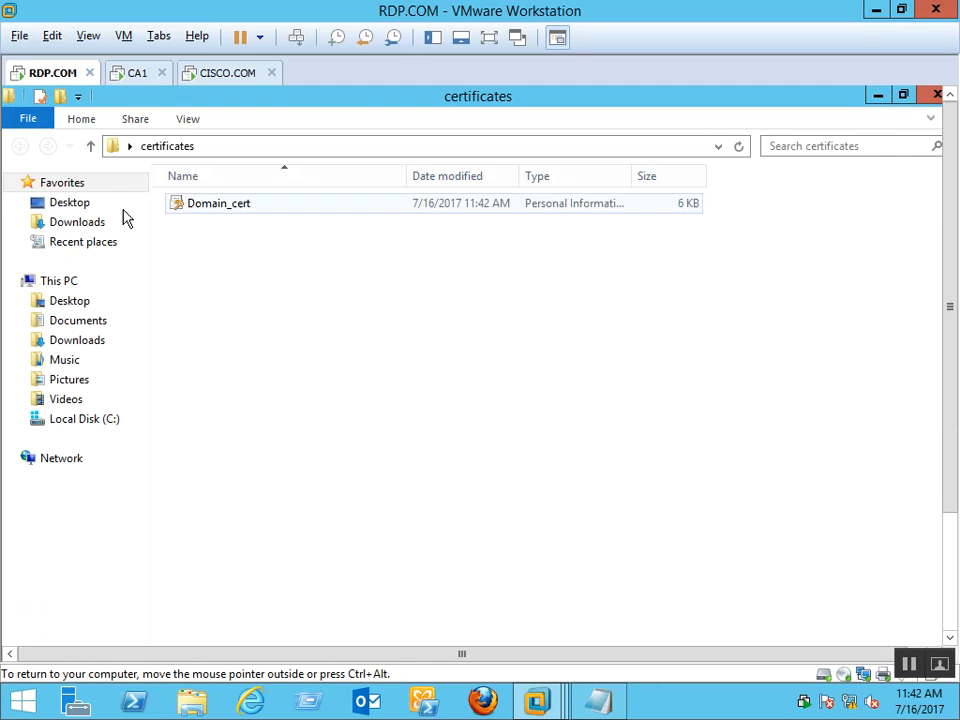
pyautogui.click(223, 212)
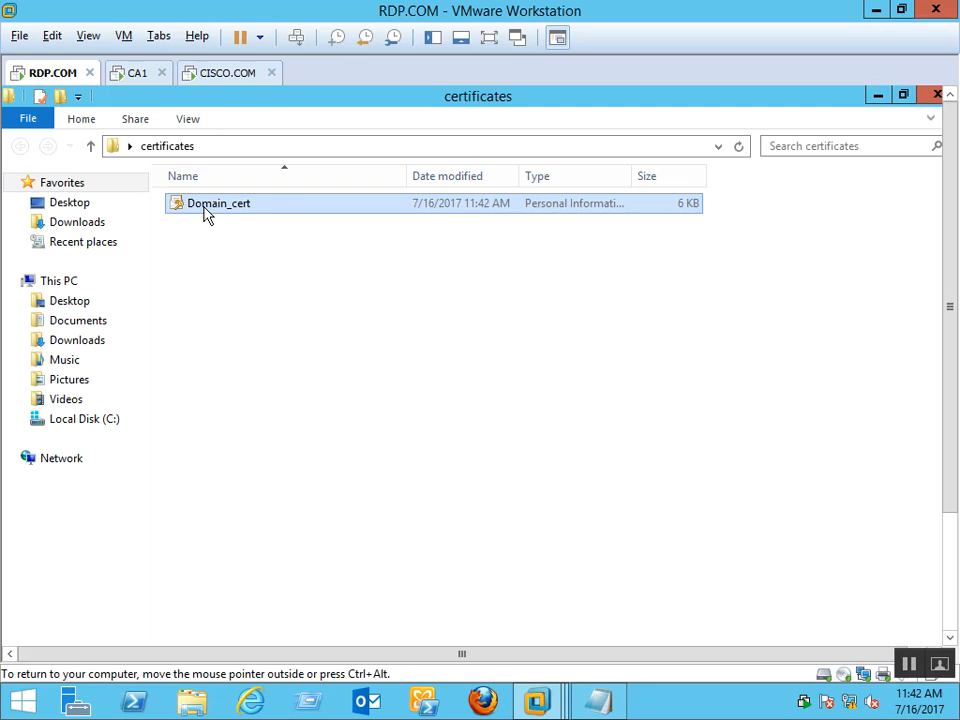
pyautogui.rightClick(205, 215)
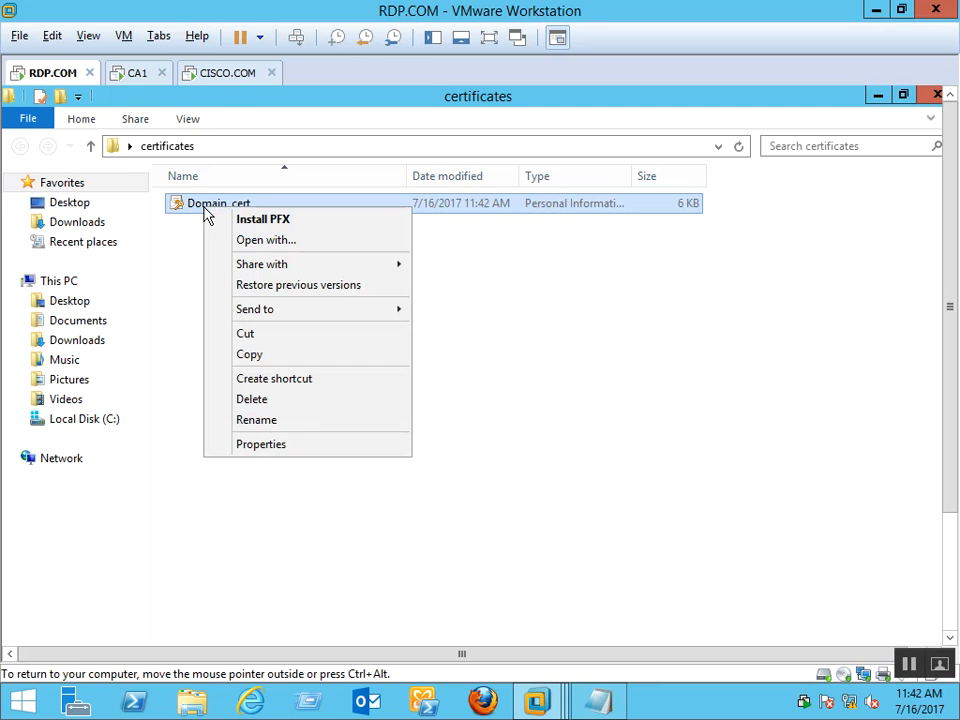
pyautogui.click(289, 224)
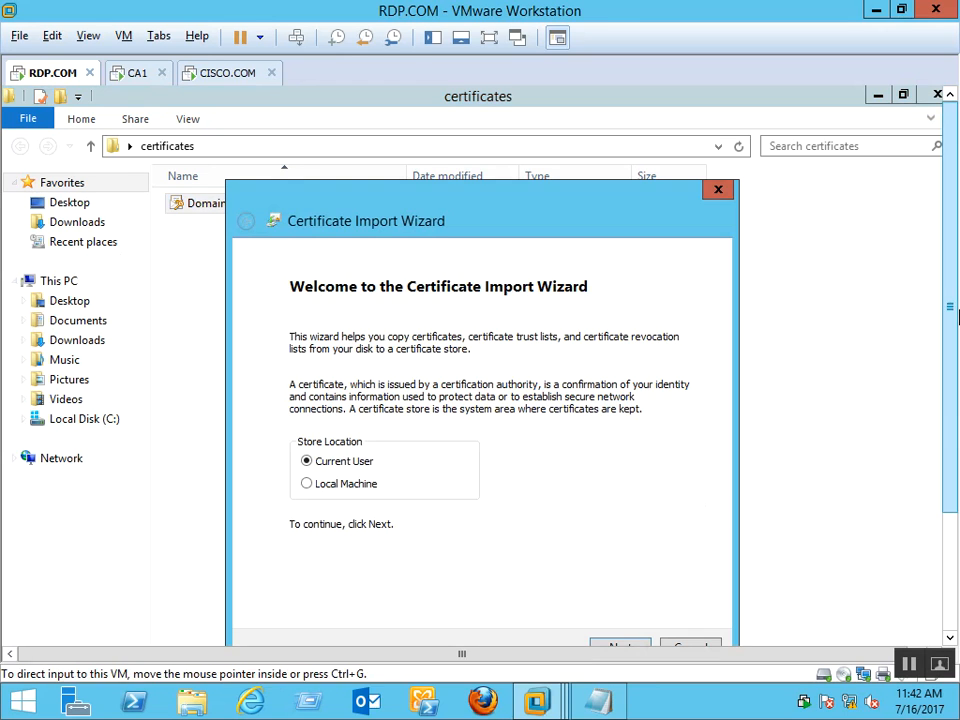
pyautogui.moveTo(950, 368); pyautogui.dragTo(946, 464)
pyautogui.click(346, 366)
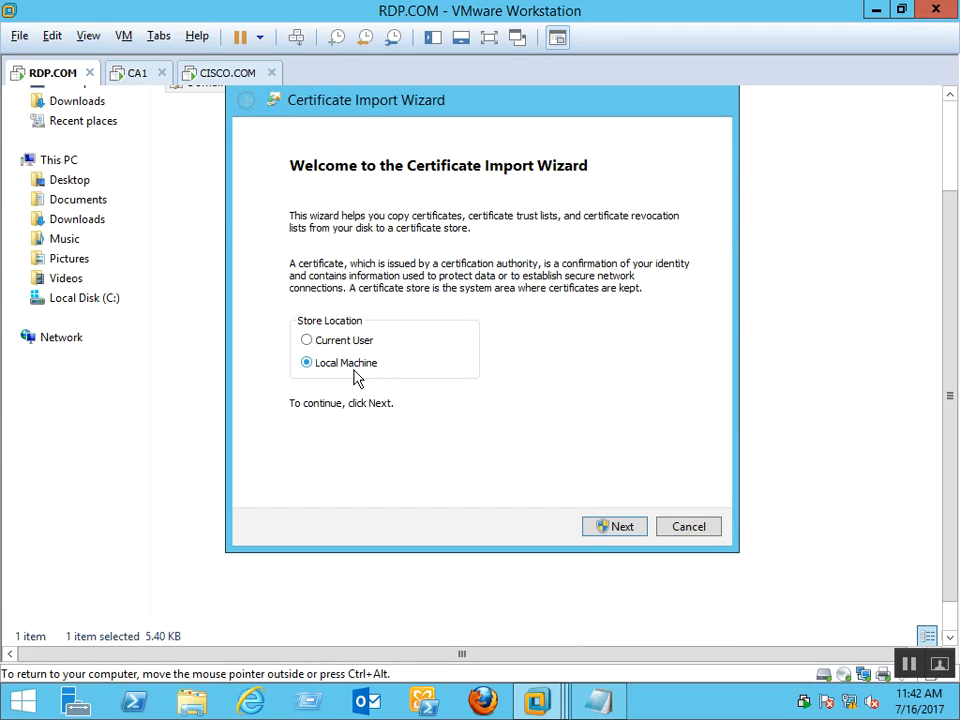
pyautogui.click(612, 533)
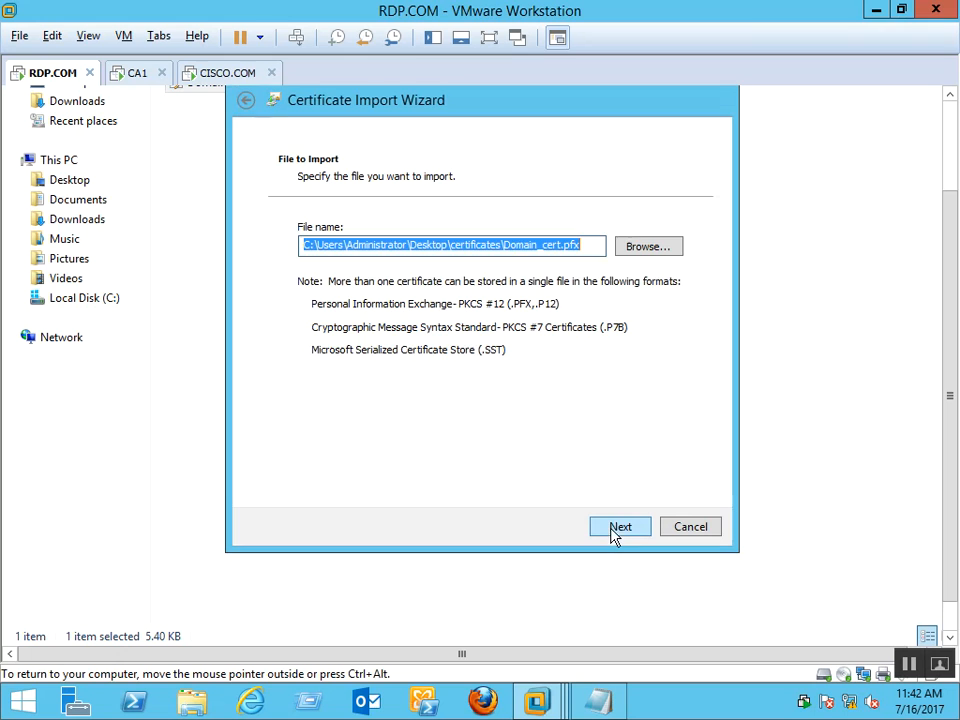
pyautogui.click(632, 530)
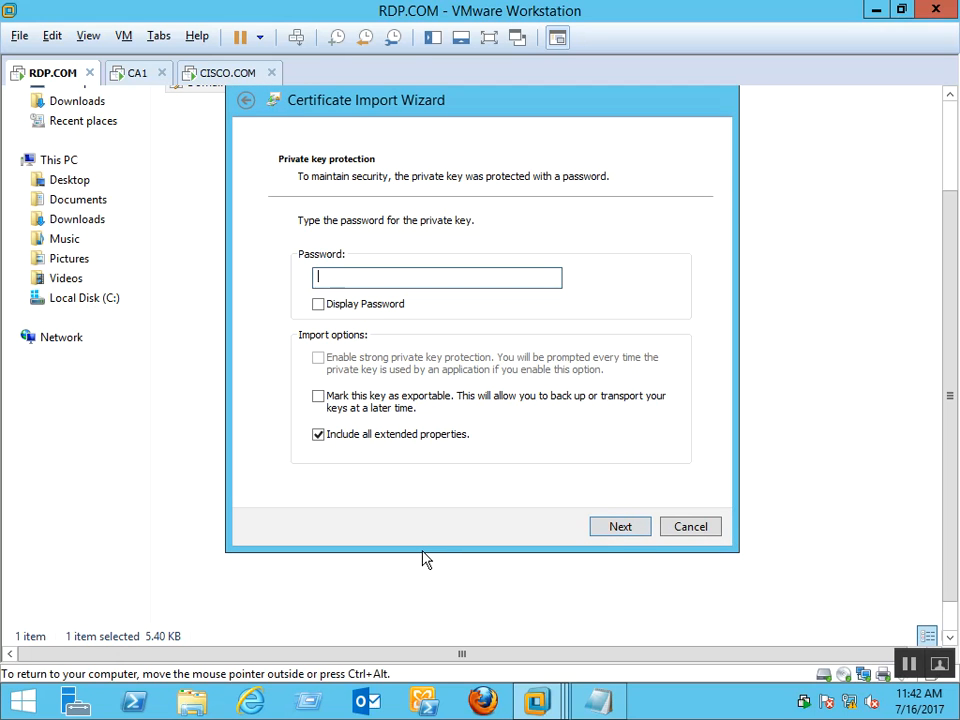
# Enter the PFX password, place it in Trusted Root Certification Authorities, and finish the import
pyautogui.write('••')
pyautogui.click(629, 531)
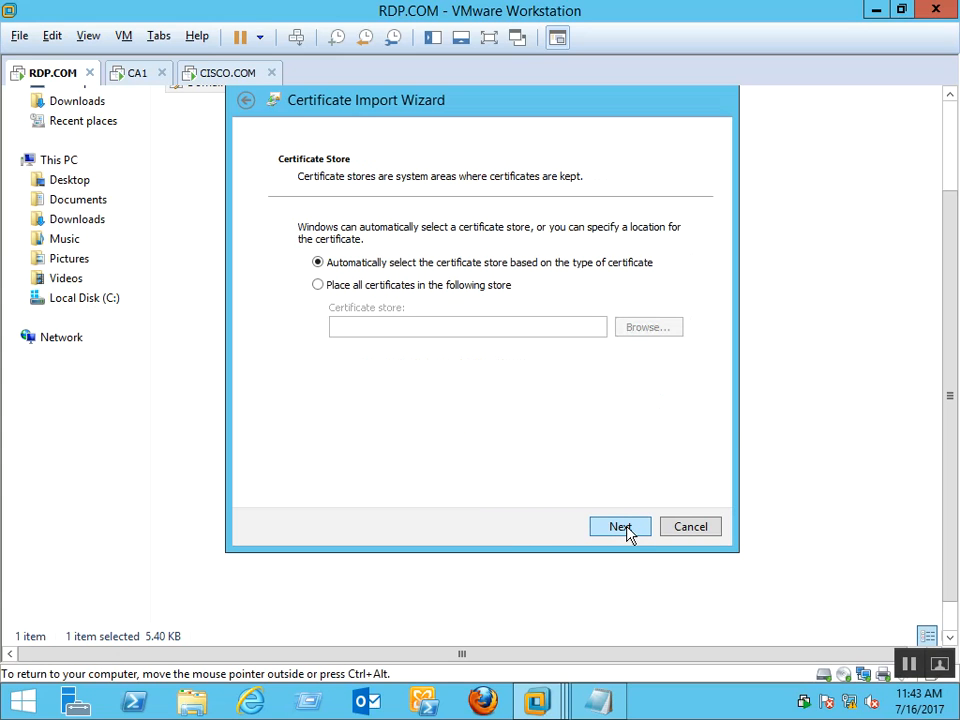
pyautogui.click(480, 286)
pyautogui.click(645, 328)
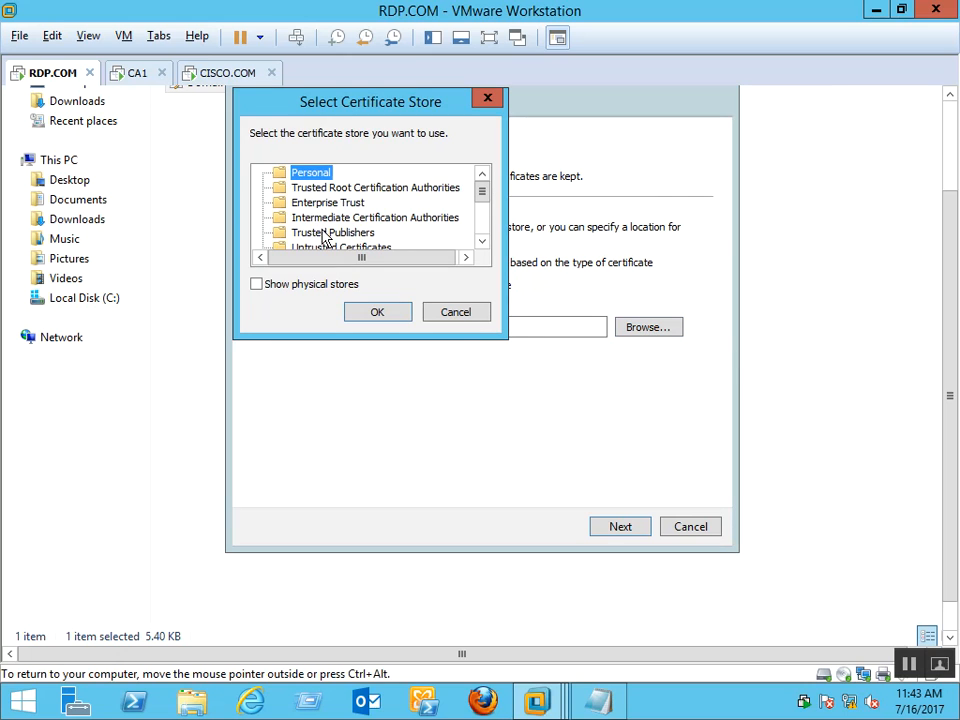
pyautogui.click(328, 188)
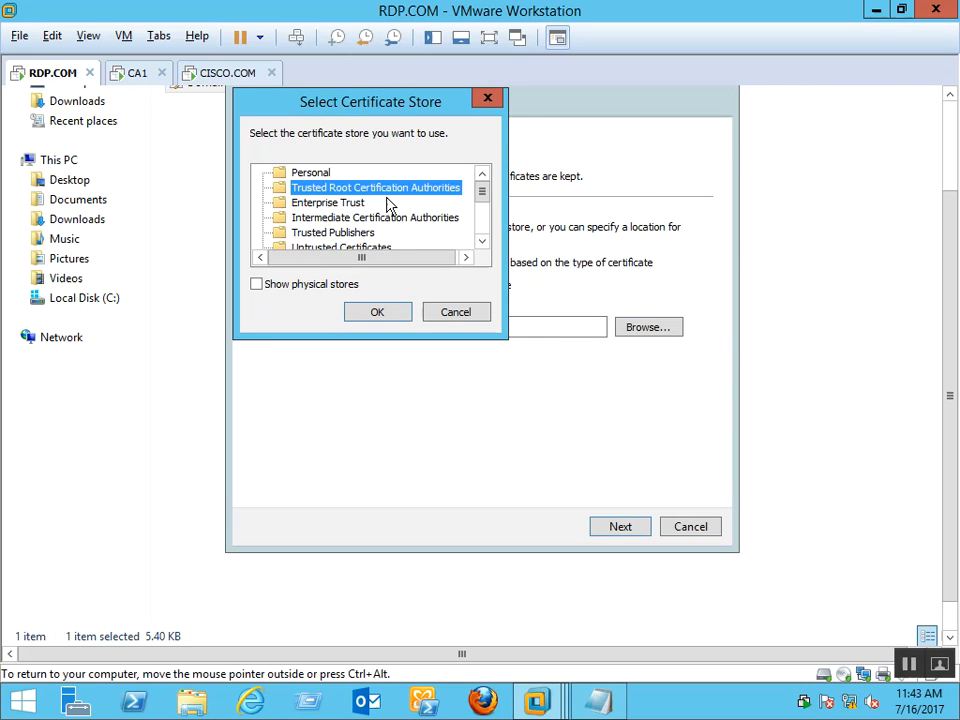
pyautogui.click(380, 314)
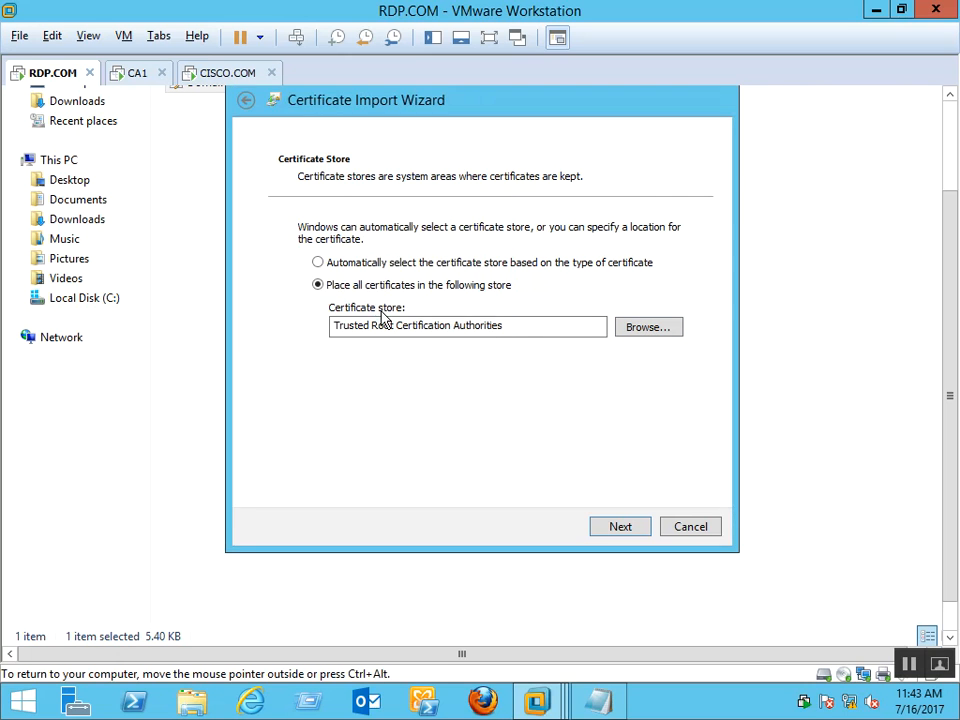
pyautogui.click(620, 533)
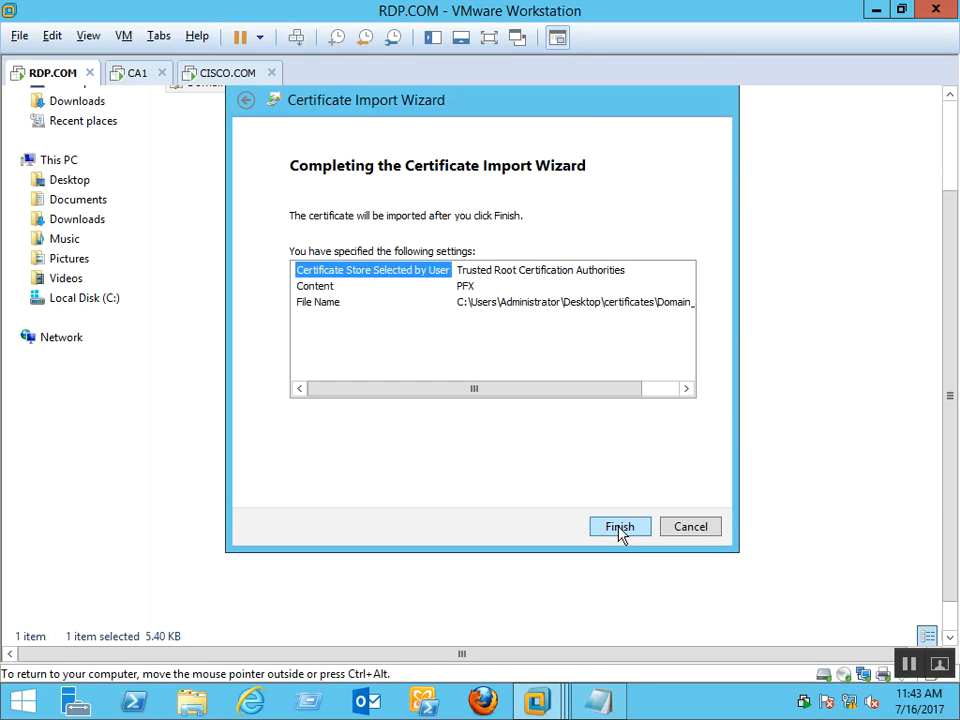
pyautogui.click(620, 533)
pyautogui.click(583, 385)
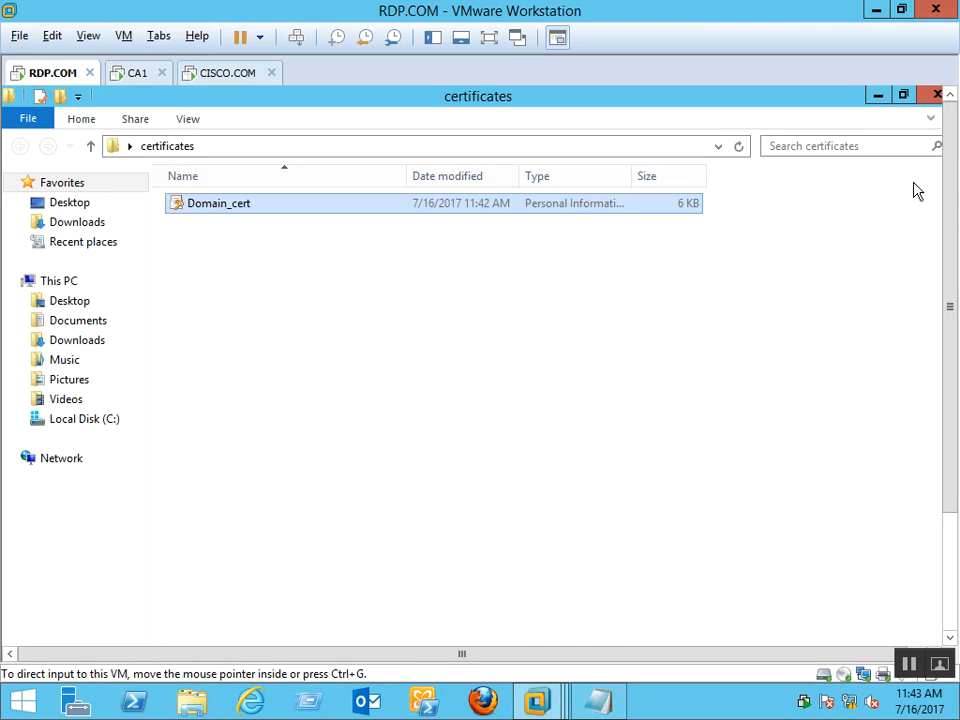
# Close the certificates folder and launch certmgr.msc from the Run dialog
pyautogui.click(936, 94)
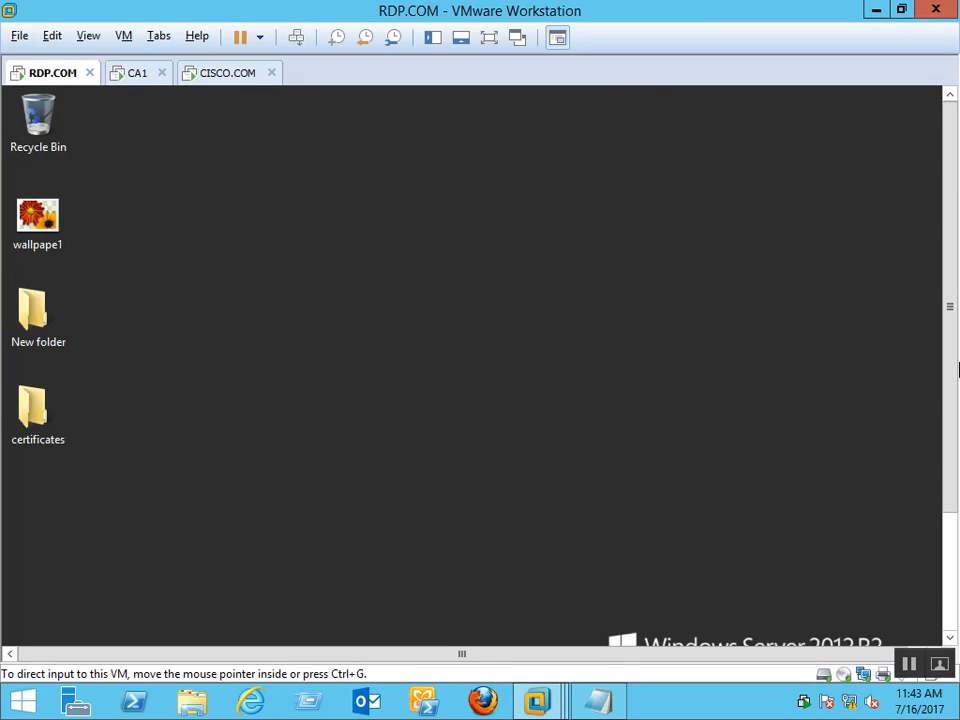
pyautogui.moveTo(955, 391); pyautogui.dragTo(930, 592)
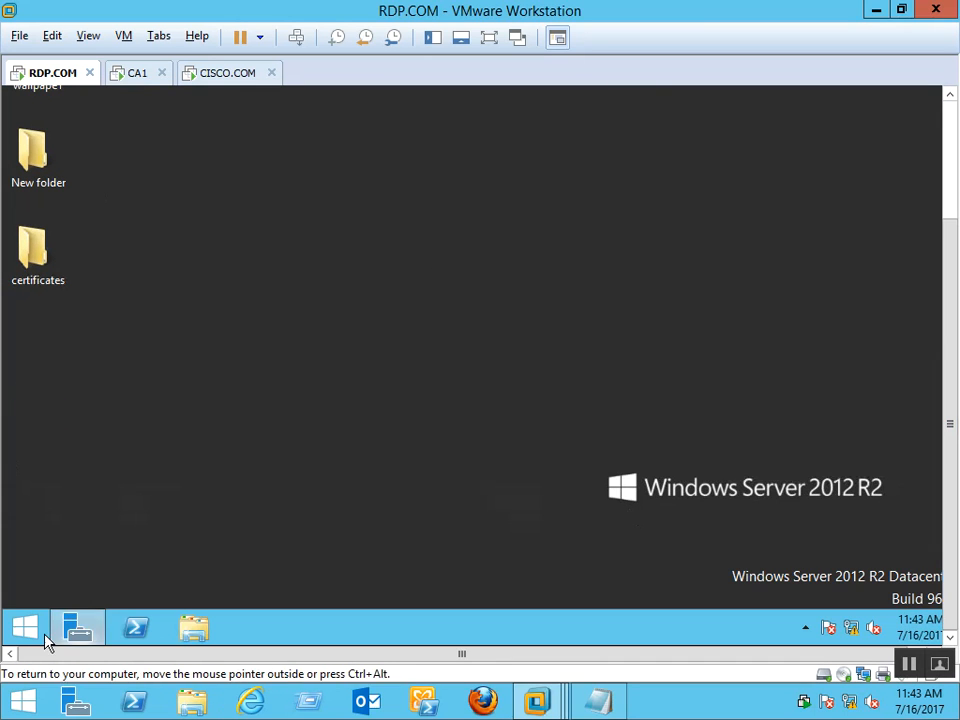
pyautogui.rightClick(40, 622)
pyautogui.click(90, 575)
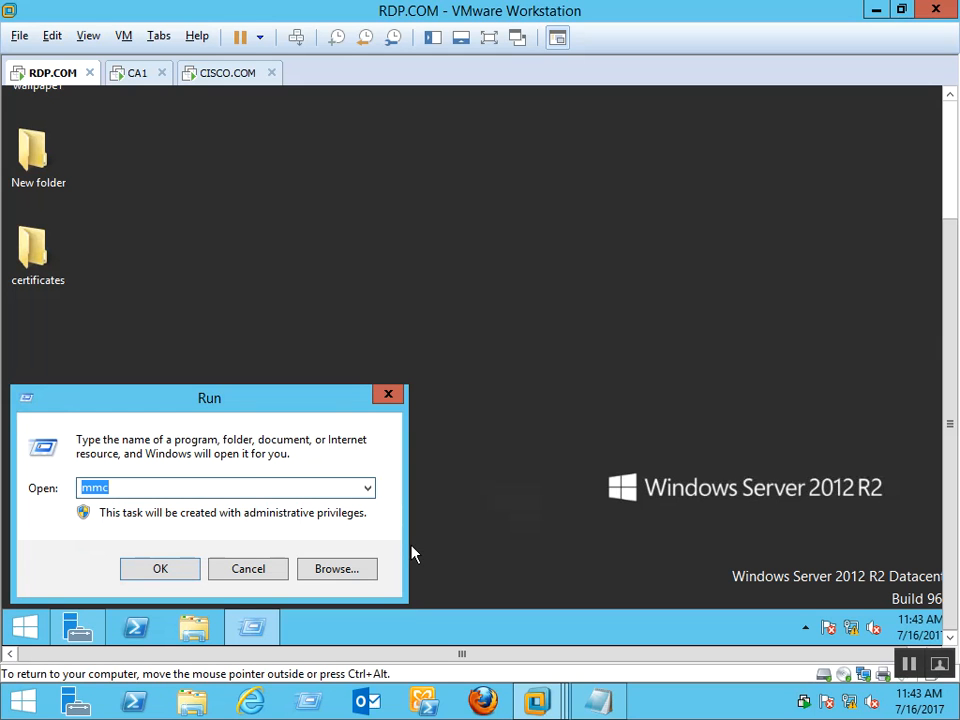
pyautogui.write('cer')
pyautogui.press('BackSpace')
pyautogui.press('BackSpace')
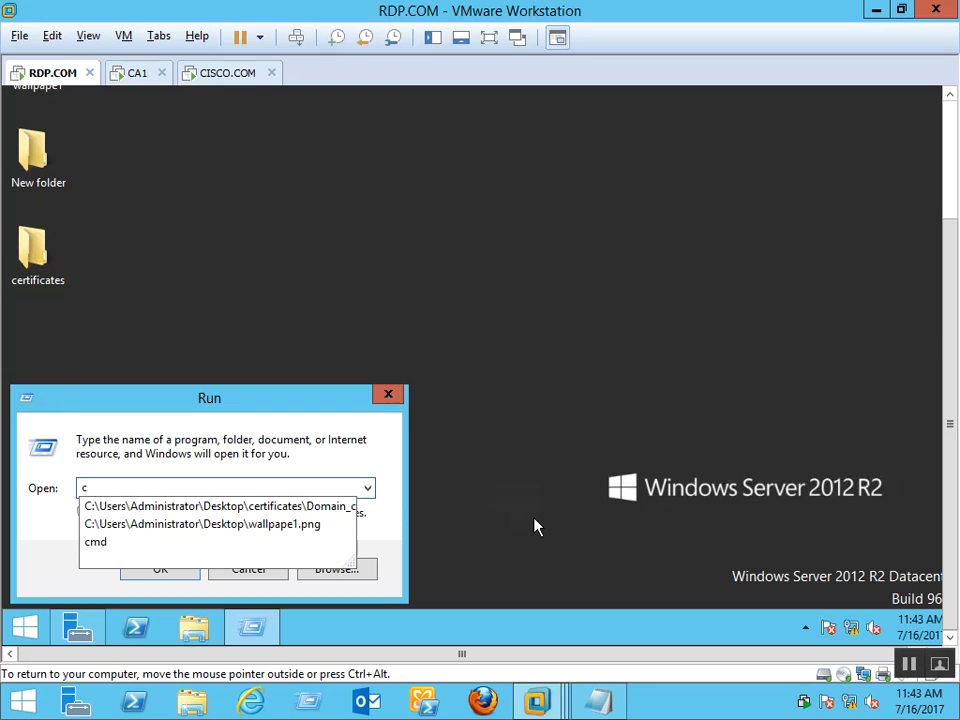
pyautogui.write('ertmgr.msc')
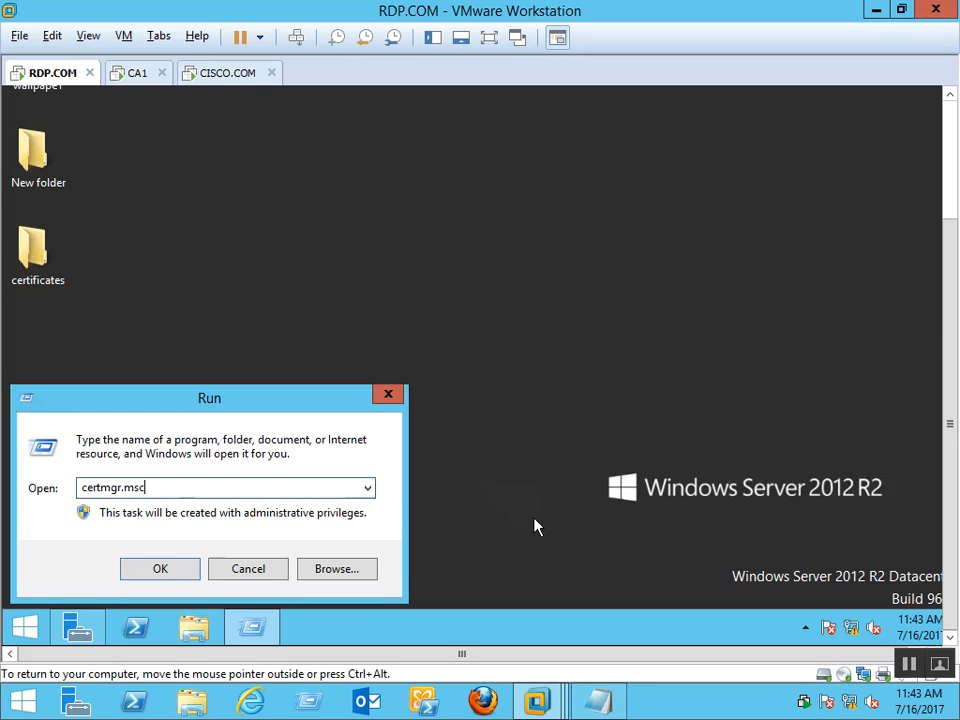
pyautogui.press('Return')
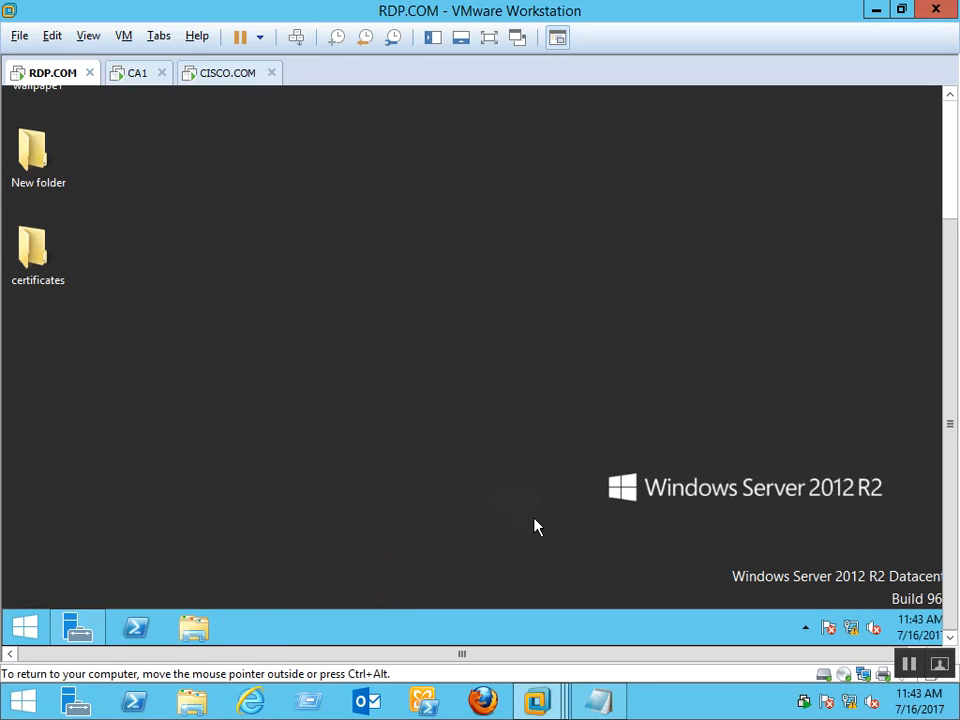
# List Trusted Root Certification Authorities certificates in maximized certmgr and select the last WIN-CI2U68OSN6T.rdp.com entry
pyautogui.click(948, 120)
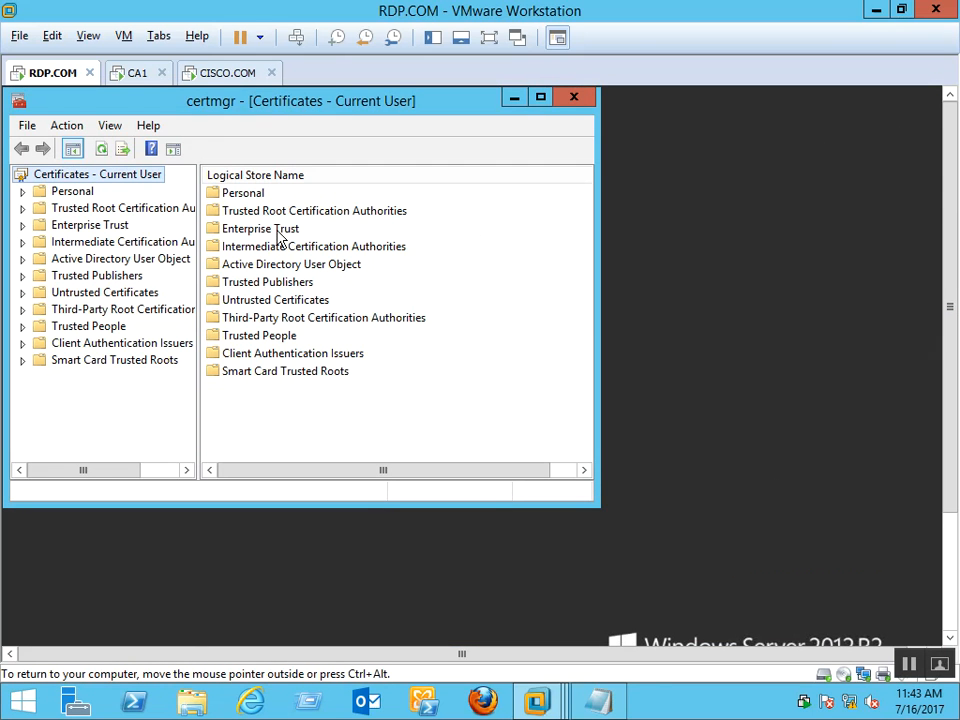
pyautogui.doubleClick(72, 191)
pyautogui.click(92, 208)
pyautogui.click(107, 230)
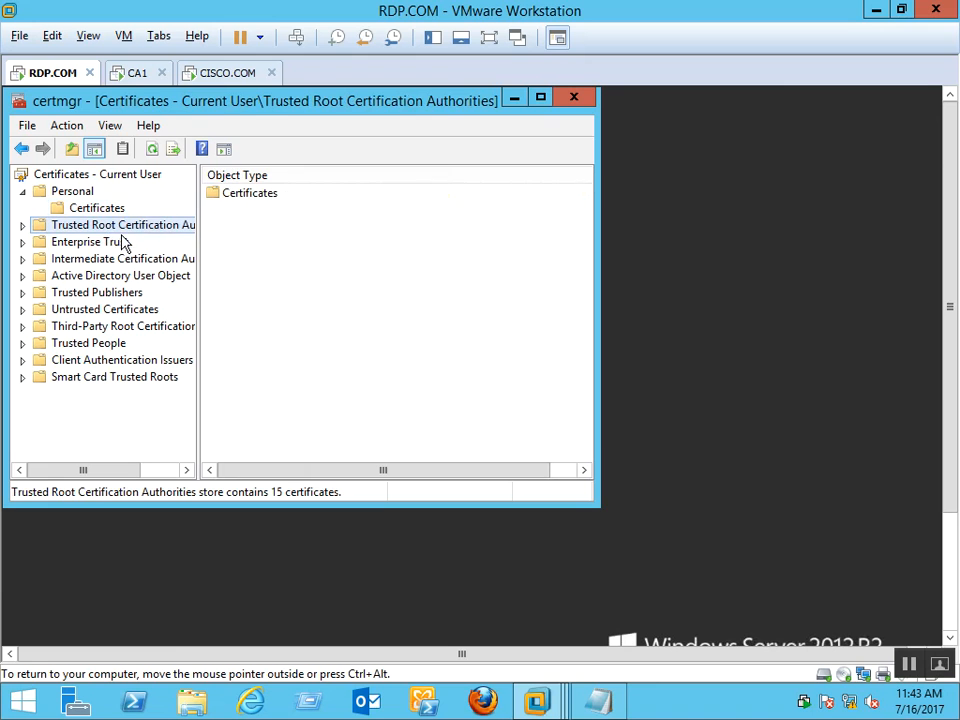
pyautogui.doubleClick(127, 230)
pyautogui.click(108, 243)
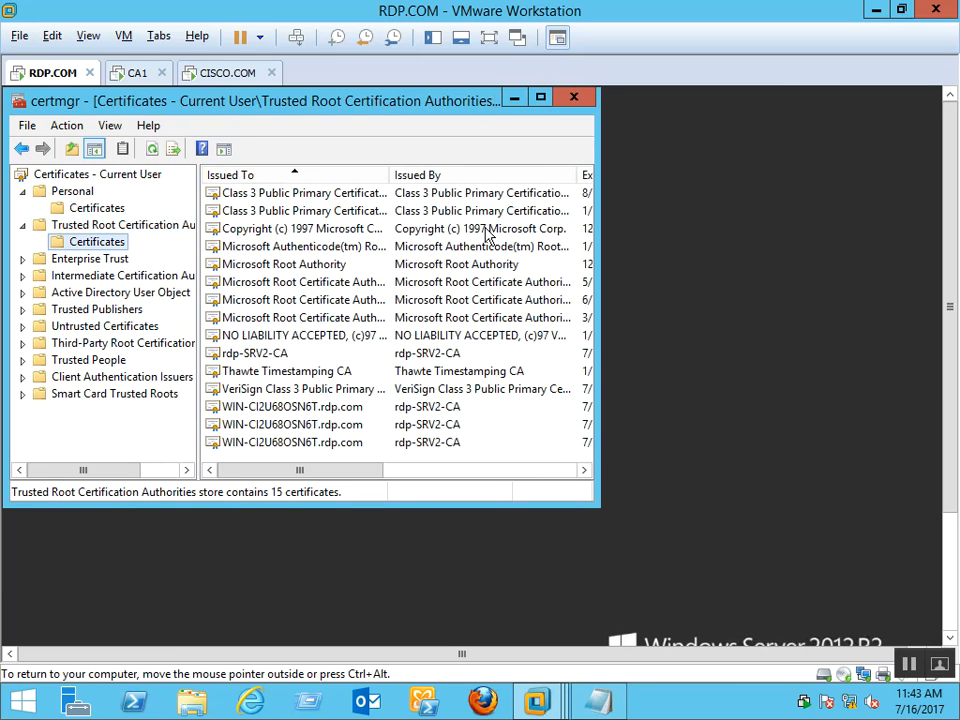
pyautogui.click(540, 98)
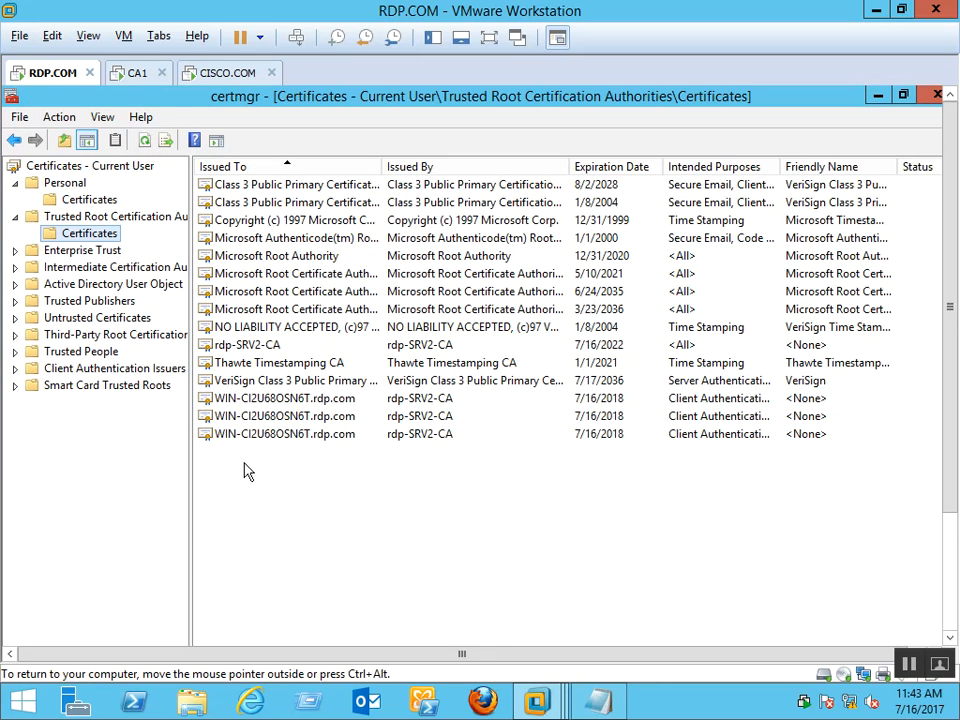
pyautogui.click(267, 438)
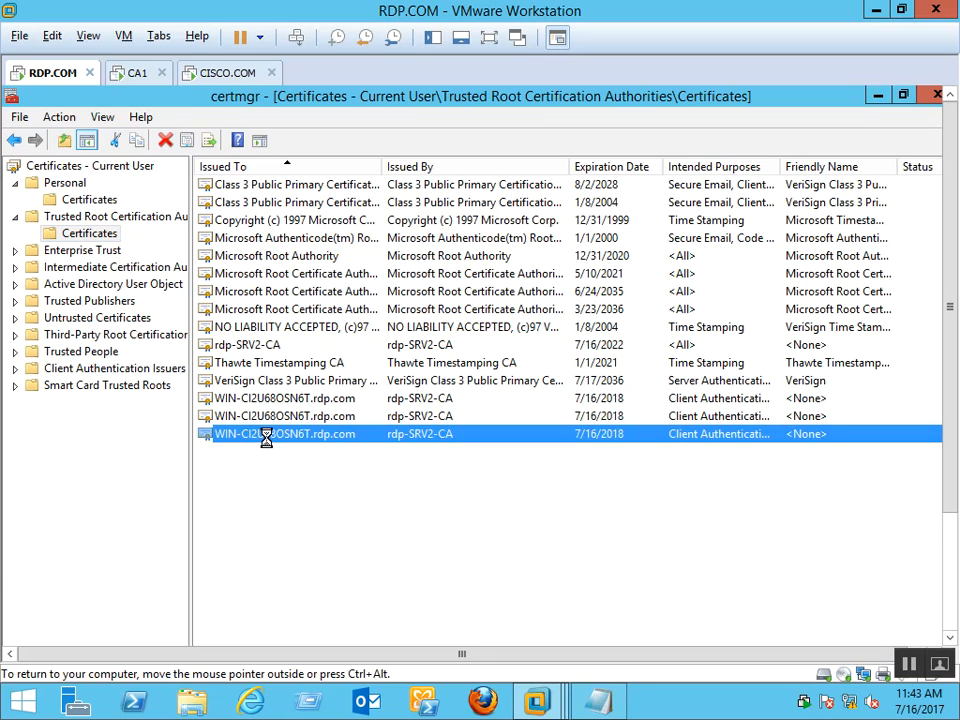
# Inspect the last WIN-CI2U68OSN6T.rdp.com certificate's details and its chain up to rdp-SRV2-CA
pyautogui.doubleClick(267, 438)
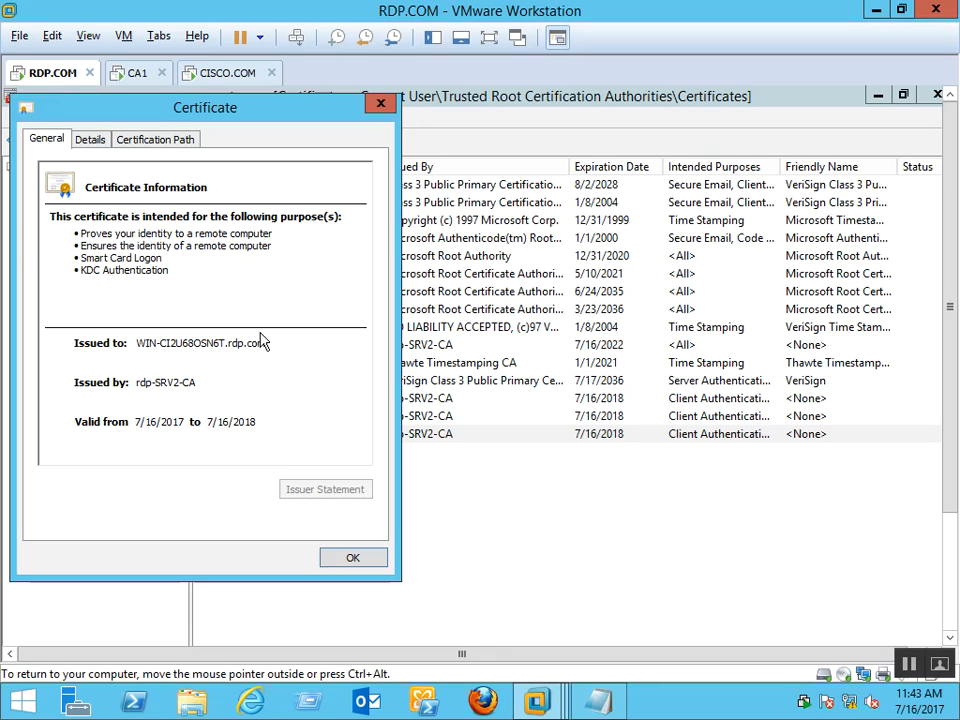
pyautogui.click(100, 147)
pyautogui.click(140, 146)
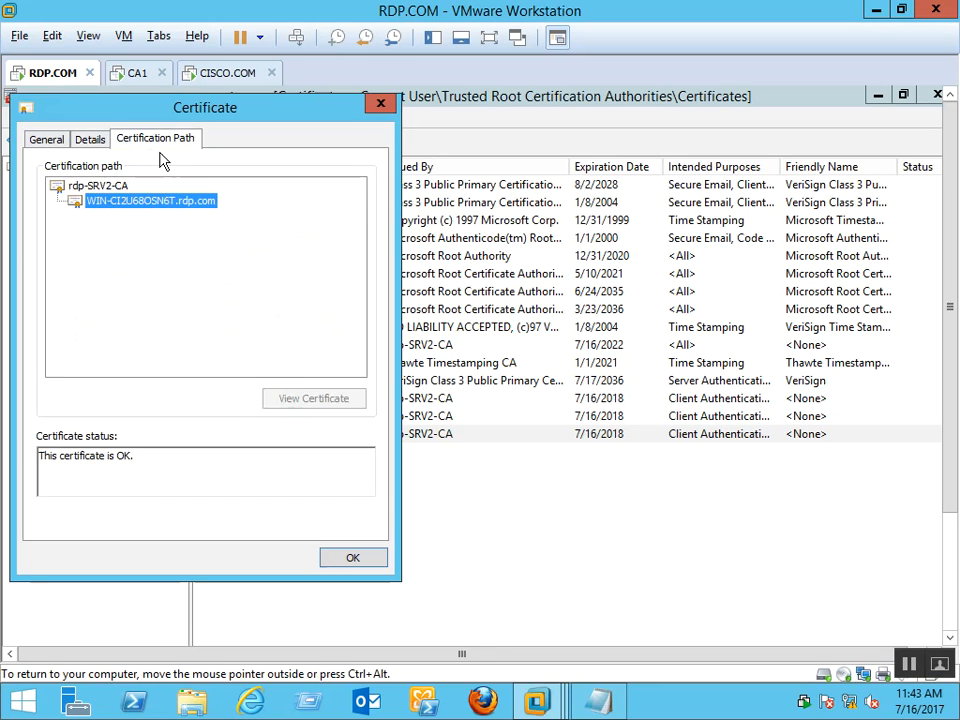
pyautogui.click(105, 186)
pyautogui.click(145, 202)
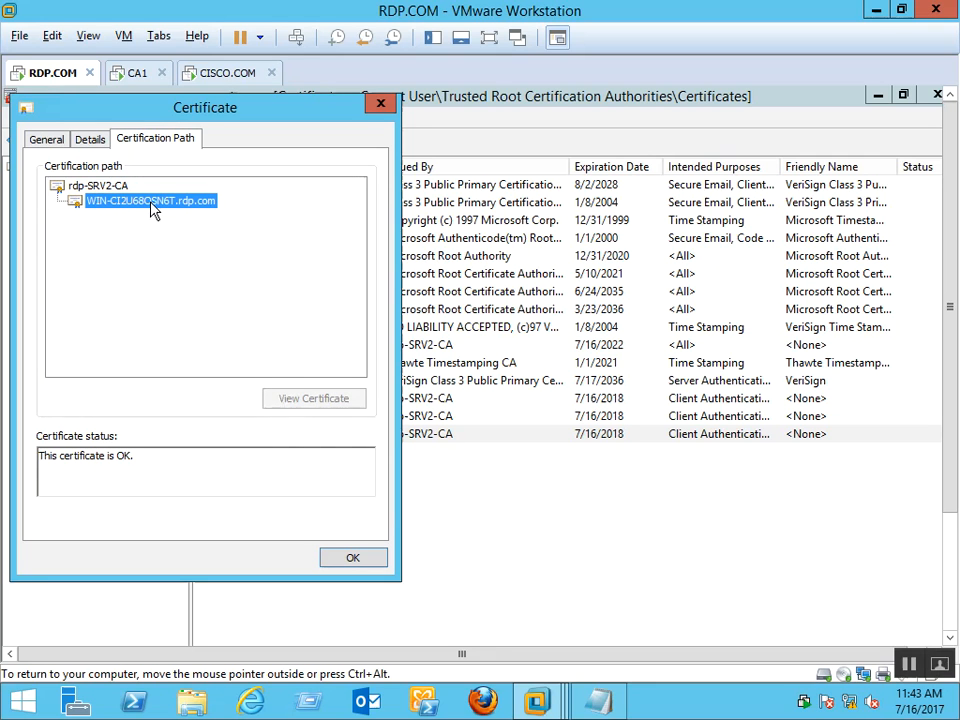
pyautogui.click(381, 103)
# Review the intended purposes of the other two WIN-CI2U68OSN6T.rdp.com certificates
pyautogui.doubleClick(320, 417)
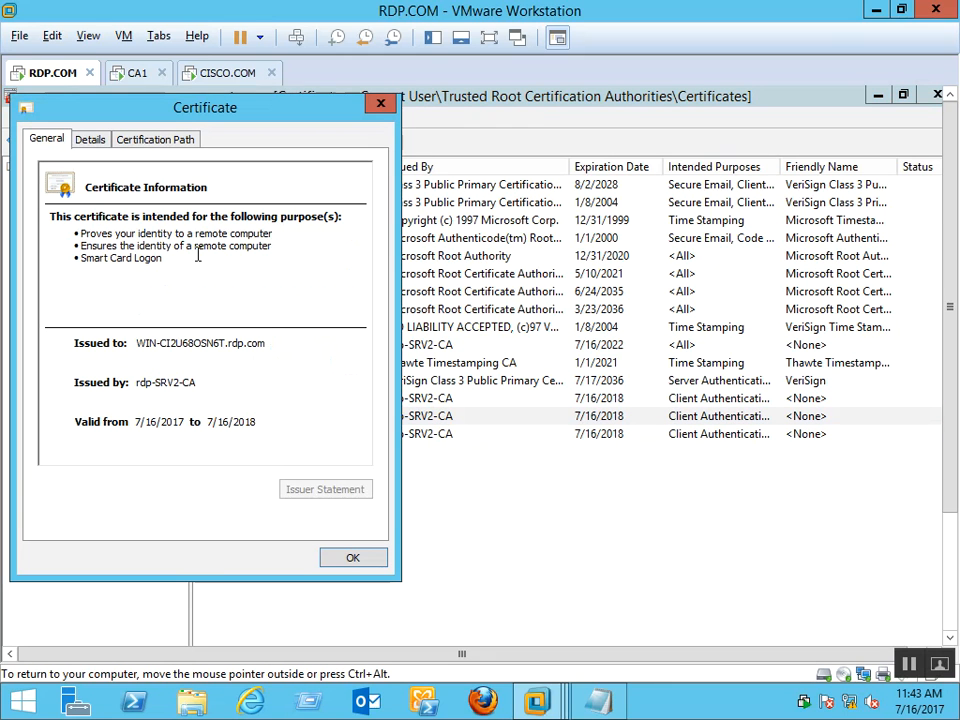
pyautogui.moveTo(130, 233); pyautogui.dragTo(278, 278)
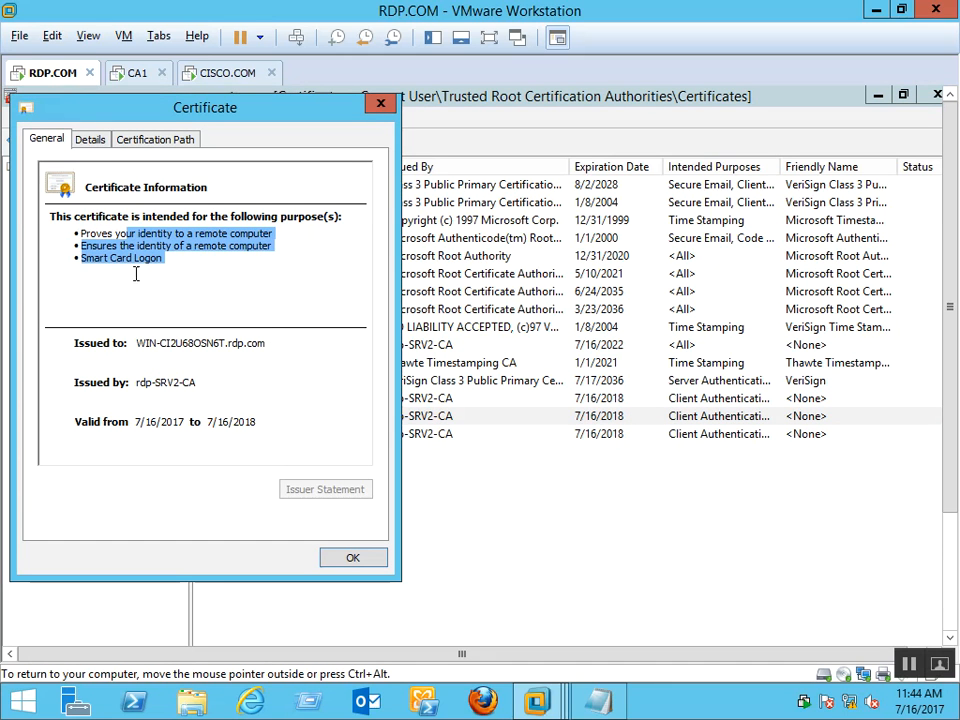
pyautogui.click(119, 245)
pyautogui.moveTo(175, 238); pyautogui.dragTo(295, 237)
pyautogui.click(149, 257)
pyautogui.moveTo(204, 247); pyautogui.dragTo(268, 246)
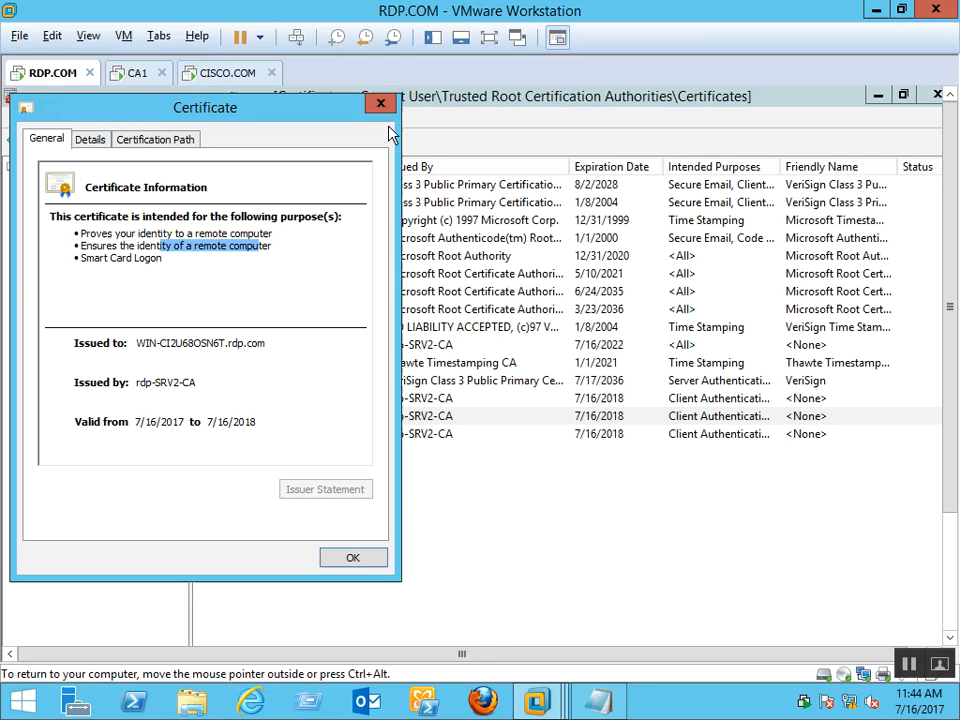
pyautogui.click(381, 103)
pyautogui.doubleClick(311, 399)
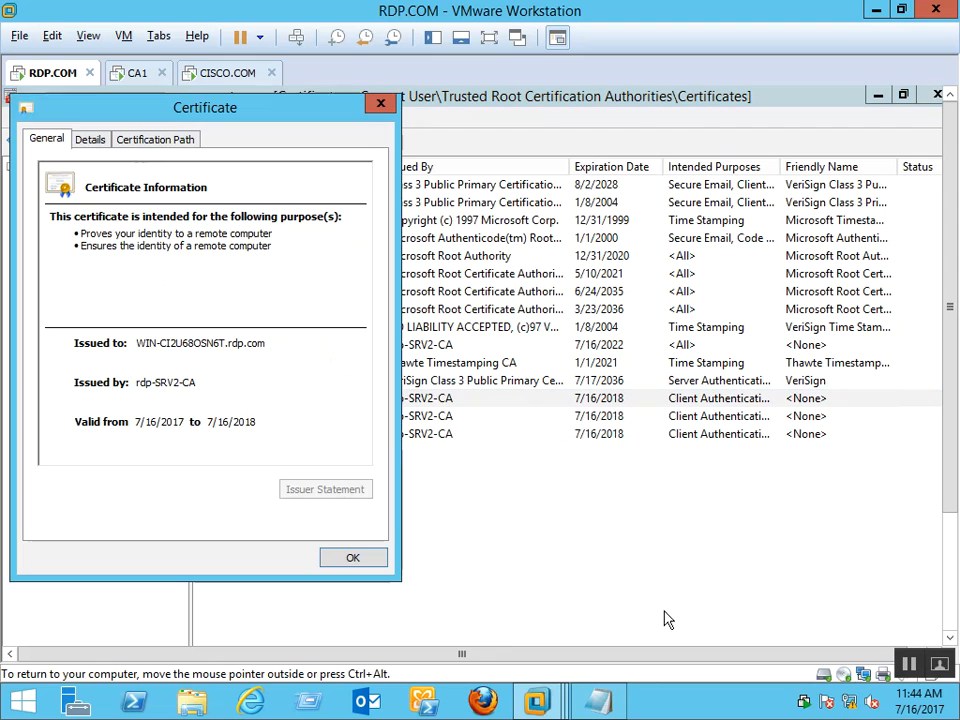
pyautogui.moveTo(115, 233); pyautogui.dragTo(274, 242)
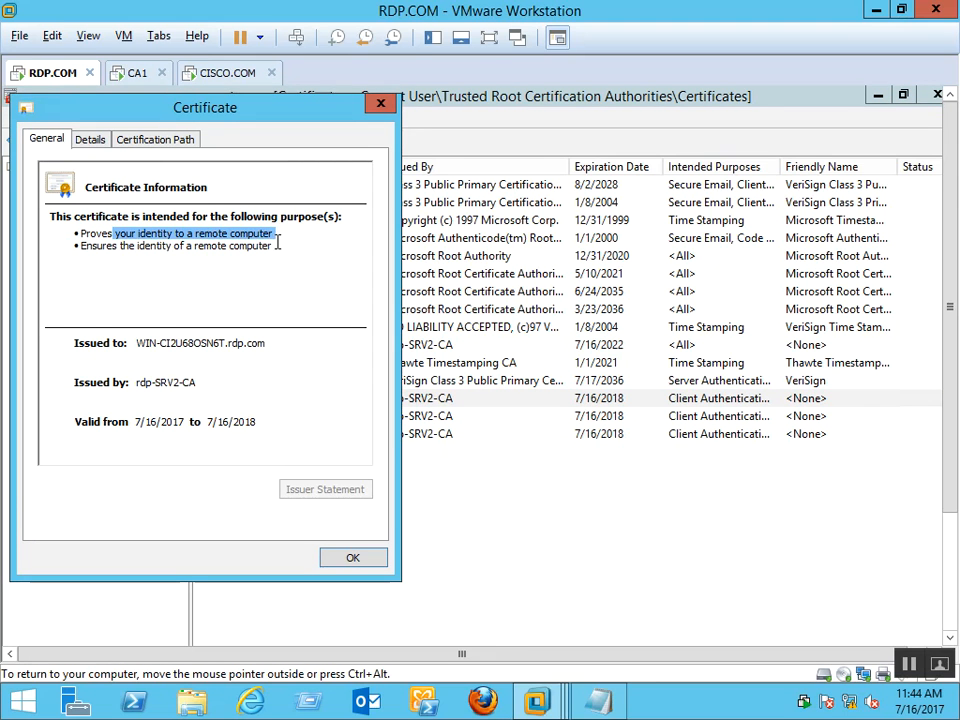
pyautogui.click(381, 103)
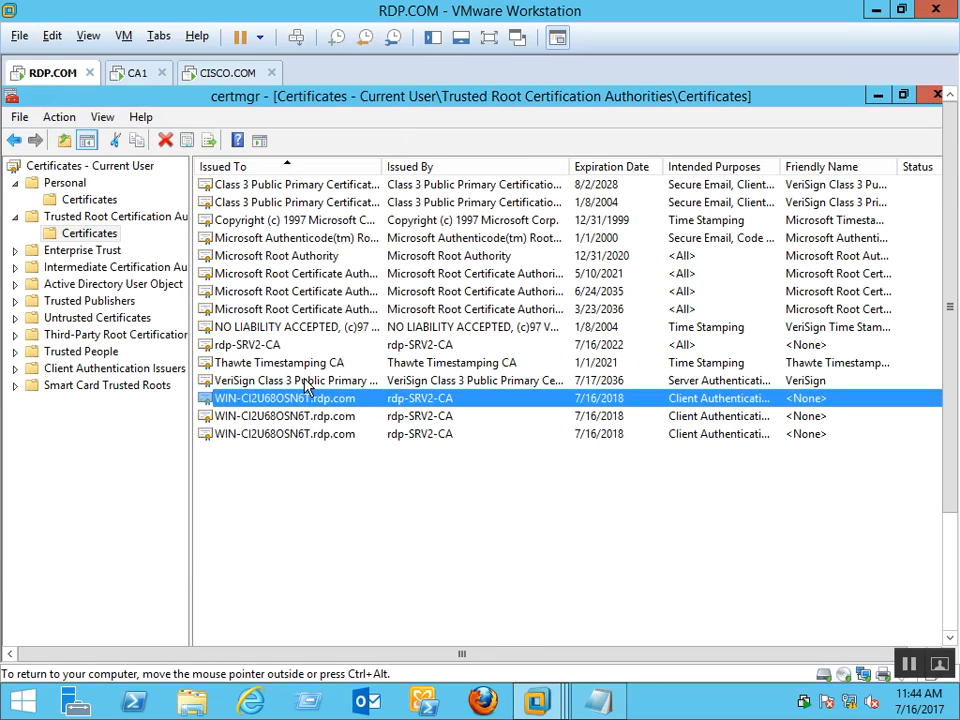
# View the rdp-SRV2-CA certificate, close it, and clear the list selection
pyautogui.doubleClick(259, 345)
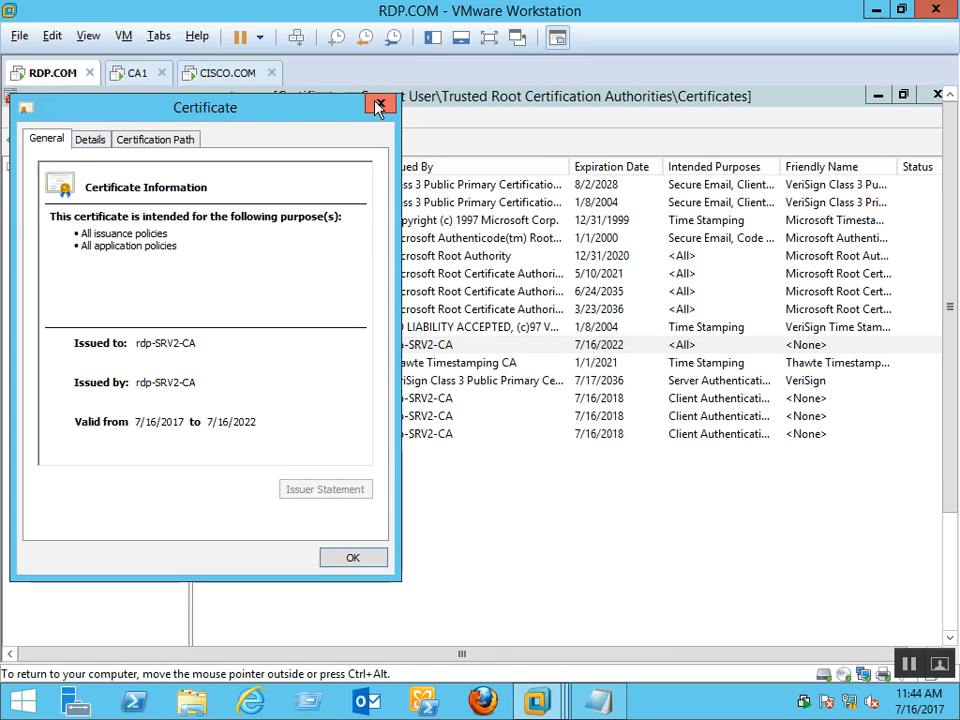
pyautogui.click(378, 102)
pyautogui.click(536, 536)
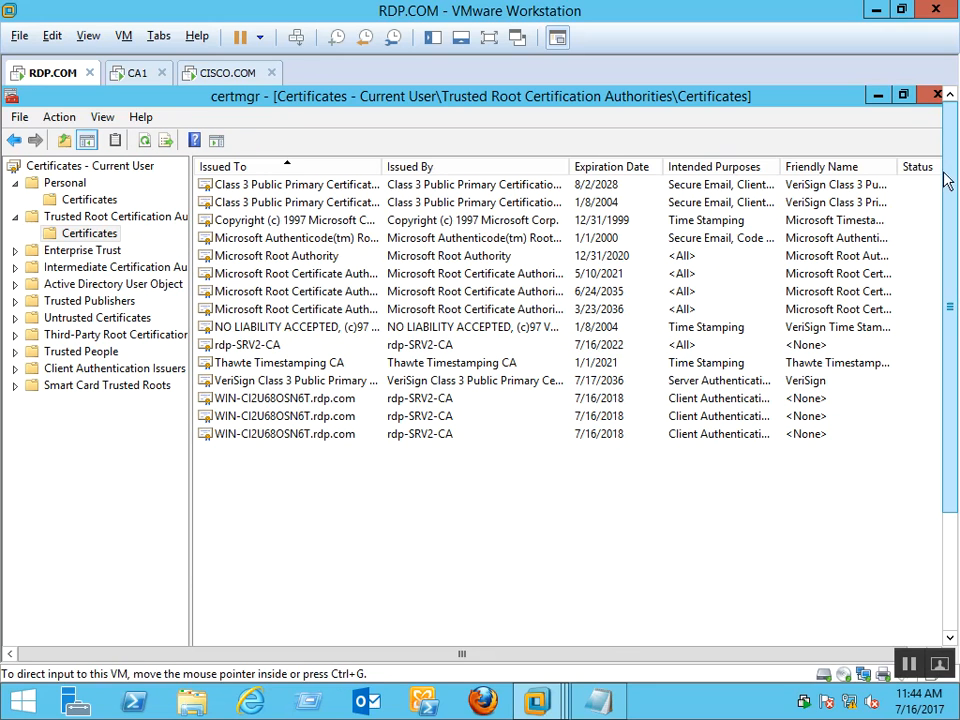
# Close certmgr, refresh the RDP.COM desktop, and scroll the console view back to the top
pyautogui.hotkey('alt', 'F4')
pyautogui.rightClick(390, 410)
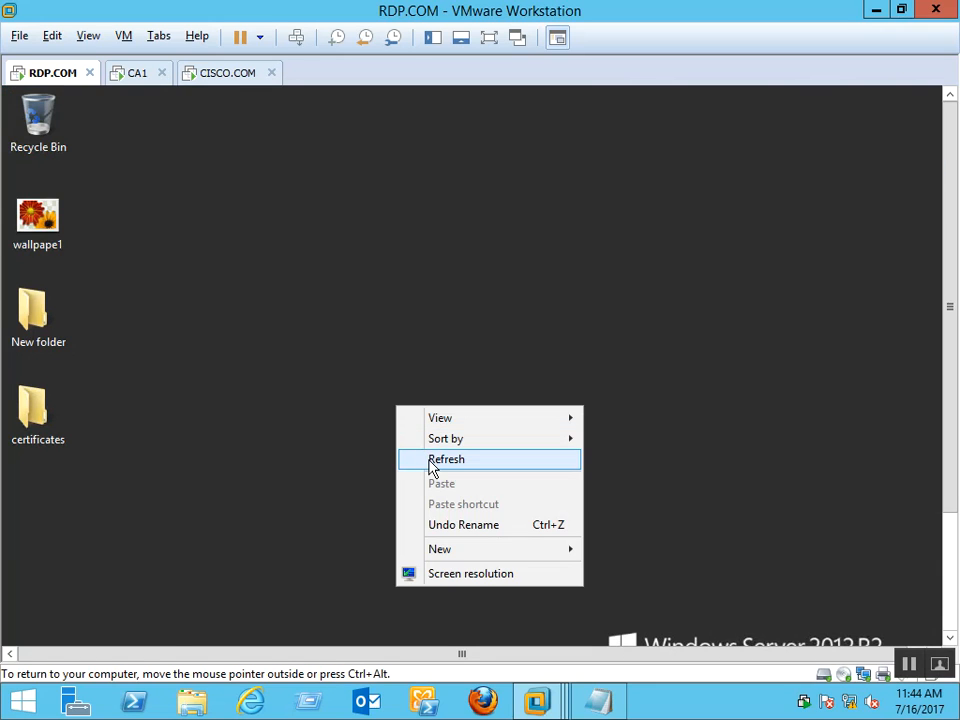
pyautogui.click(427, 457)
pyautogui.moveTo(948, 296); pyautogui.dragTo(949, 478)
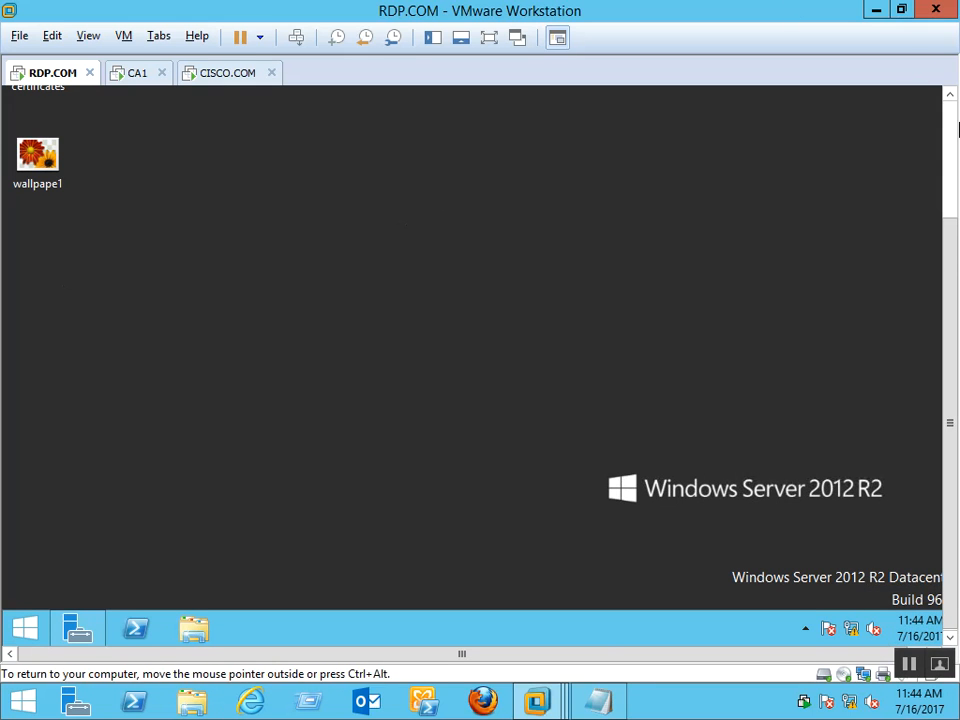
pyautogui.click(955, 133)
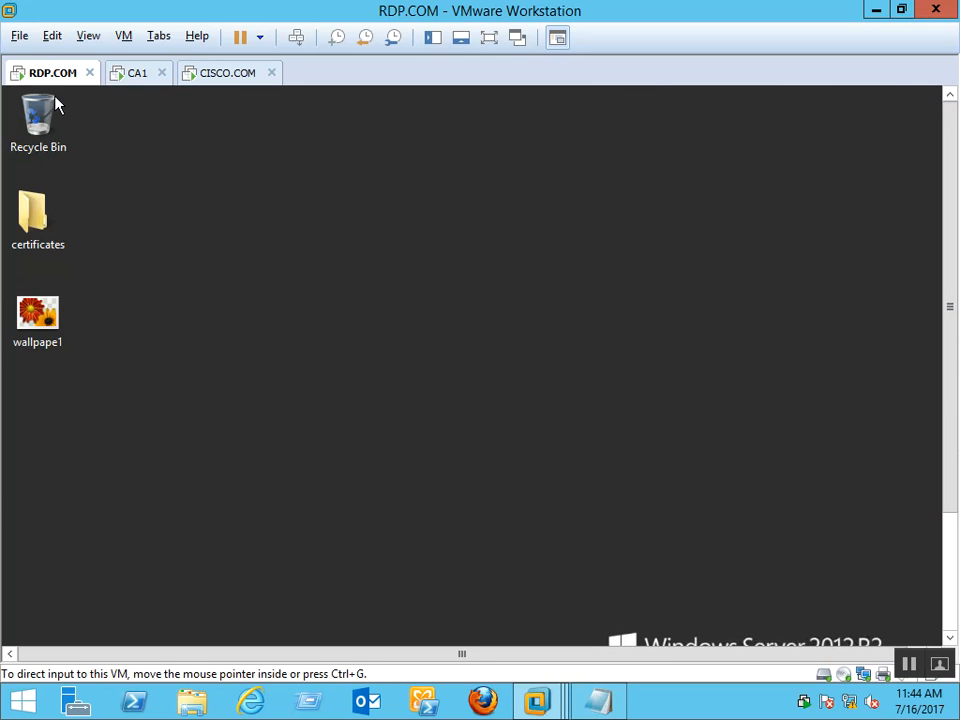
# Check CA1's Server Manager, then switch to the CISCO.COM VM at its sign-in screen
pyautogui.click(139, 74)
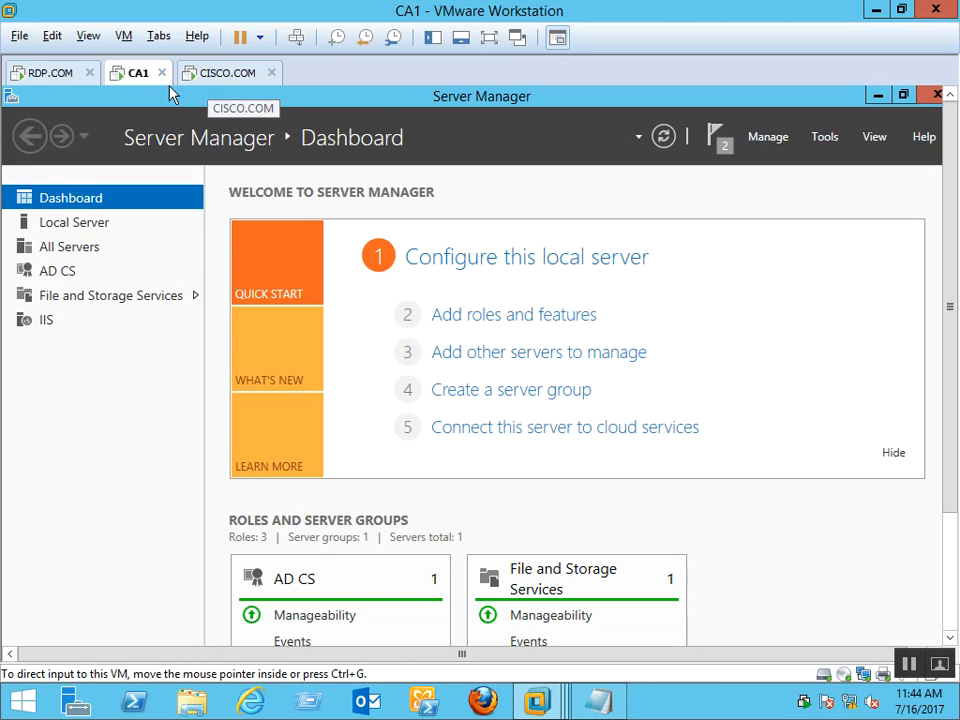
pyautogui.click(64, 72)
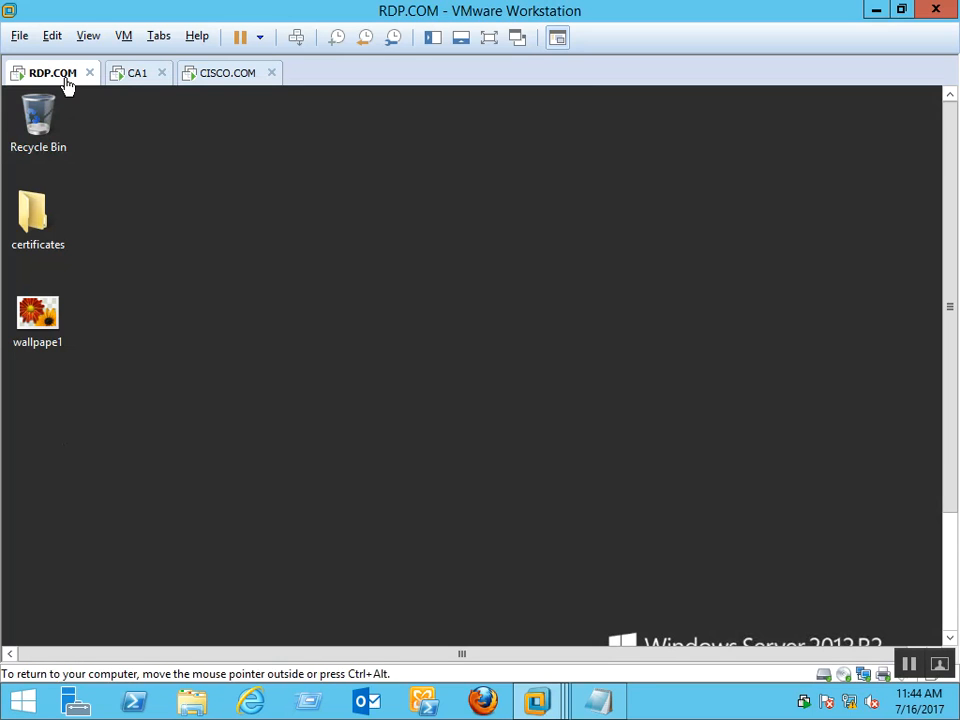
pyautogui.click(134, 76)
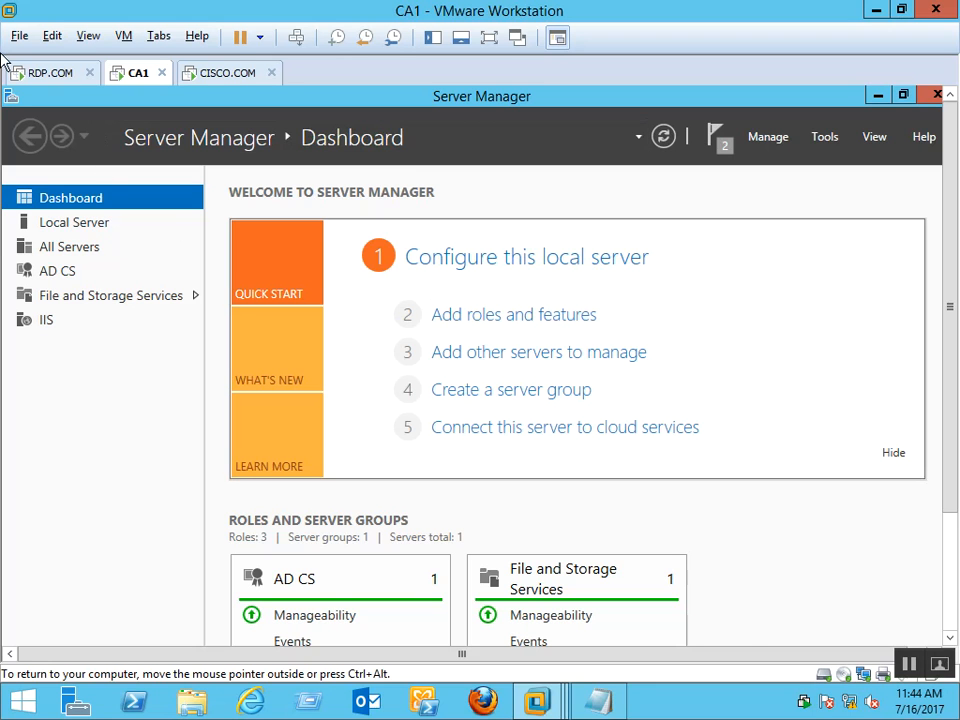
pyautogui.click(231, 82)
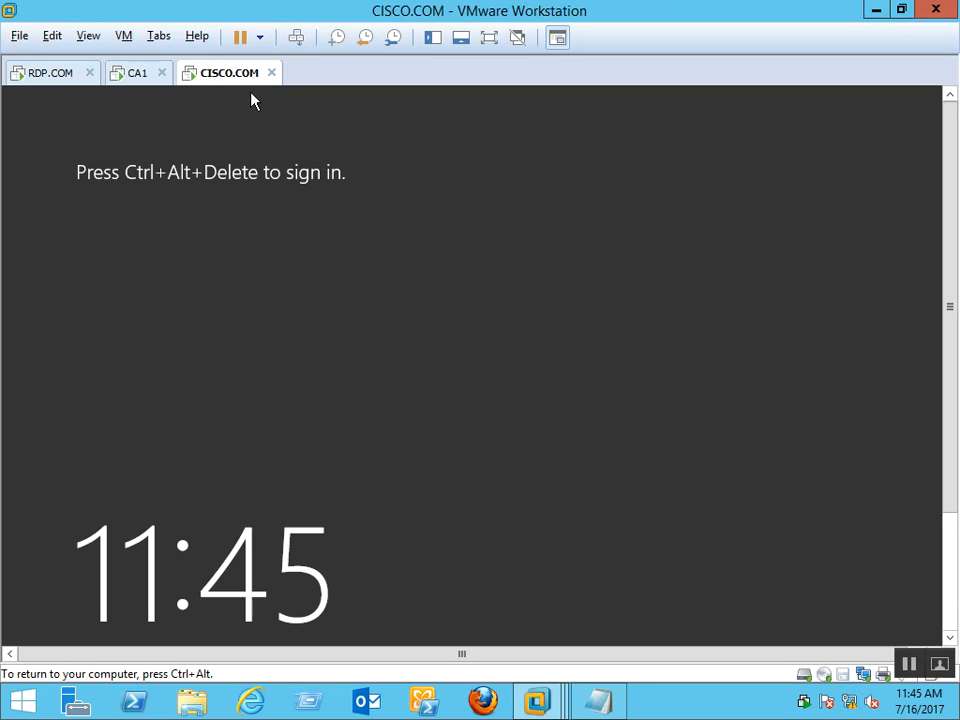
pyautogui.click(17, 38)
# Open the Windows Server 2012 machine from the vm05 folder, then close that wrong tab
pyautogui.click(58, 101)
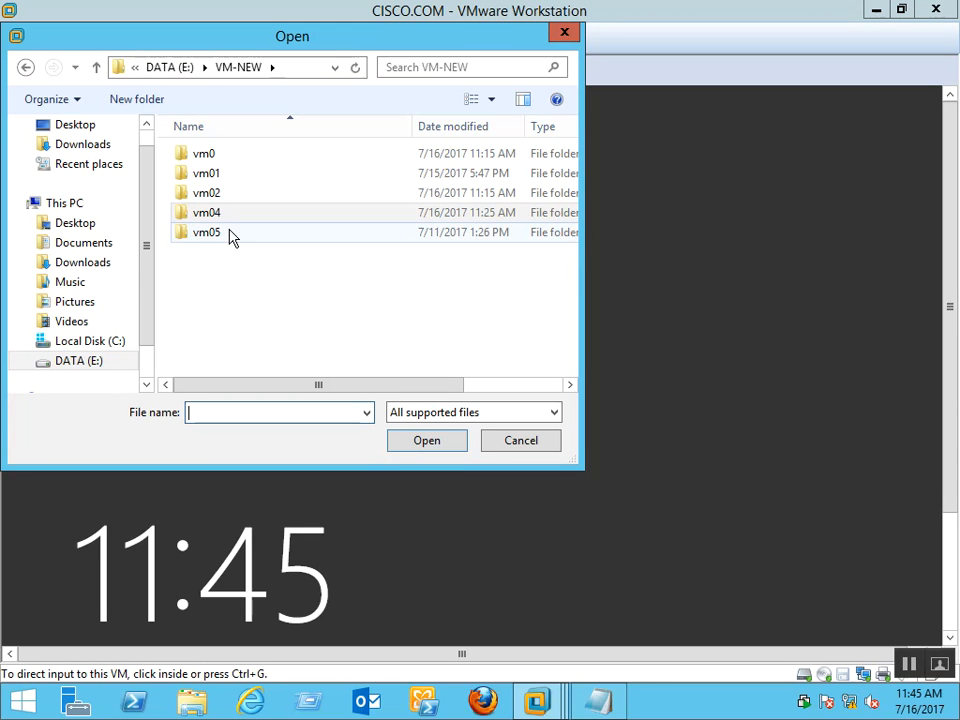
pyautogui.doubleClick(231, 236)
pyautogui.doubleClick(258, 175)
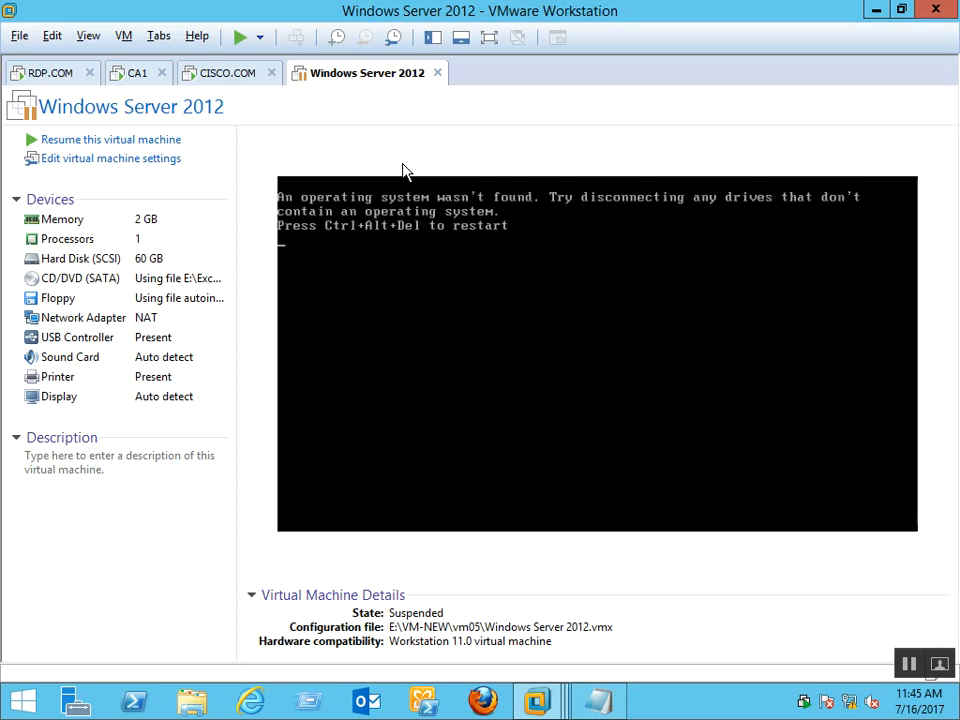
pyautogui.click(437, 73)
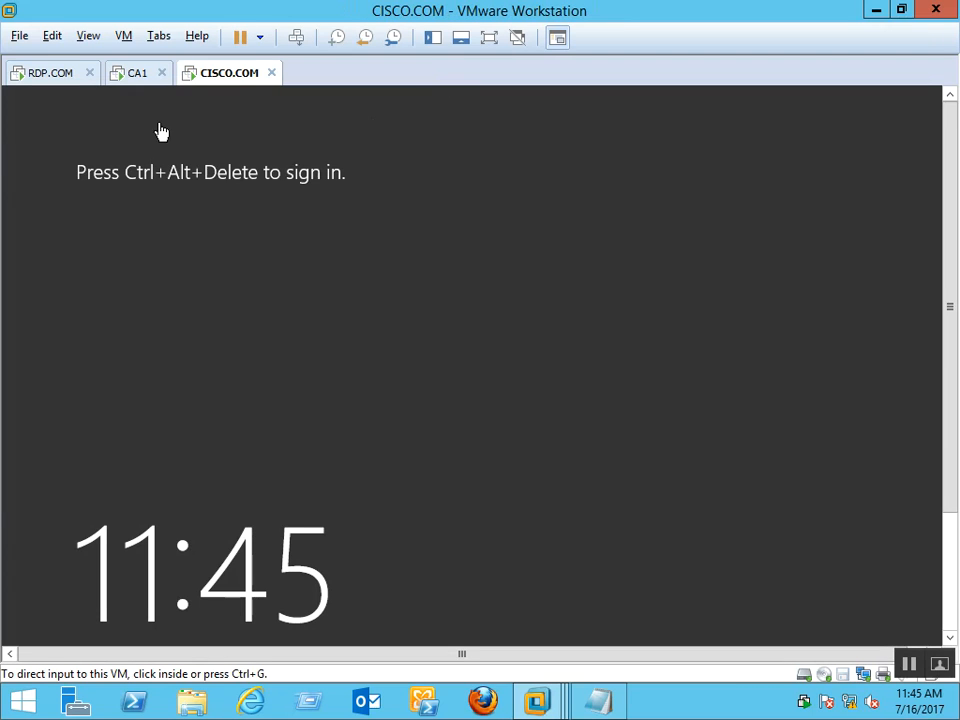
# Open the Windows Server 2012 machine from the vm04 folder under VM-NEW
pyautogui.click(28, 42)
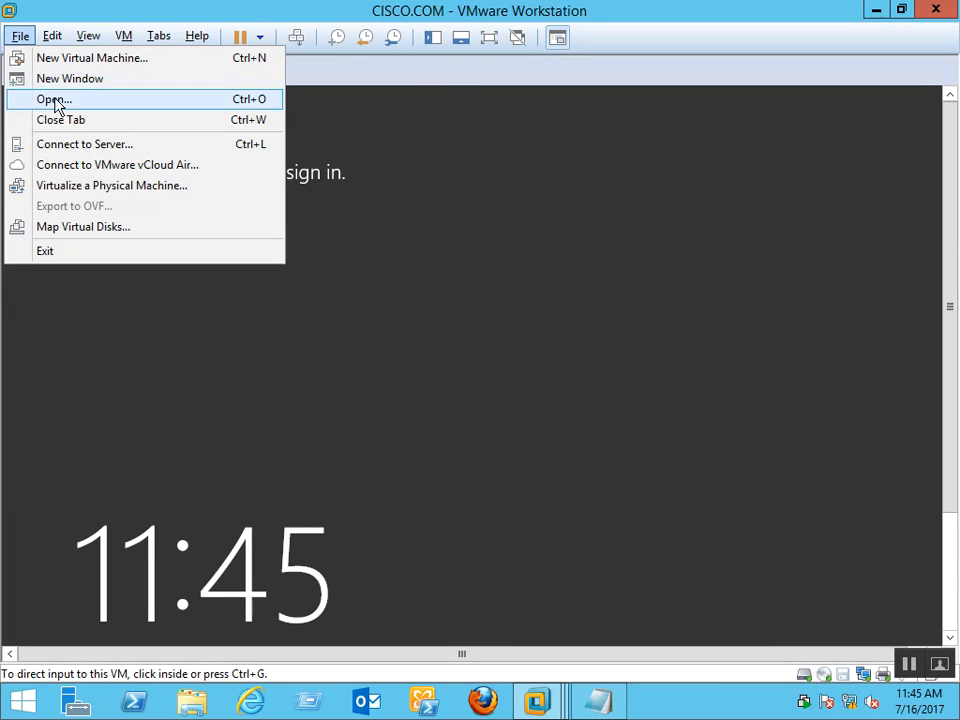
pyautogui.click(36, 99)
pyautogui.click(186, 72)
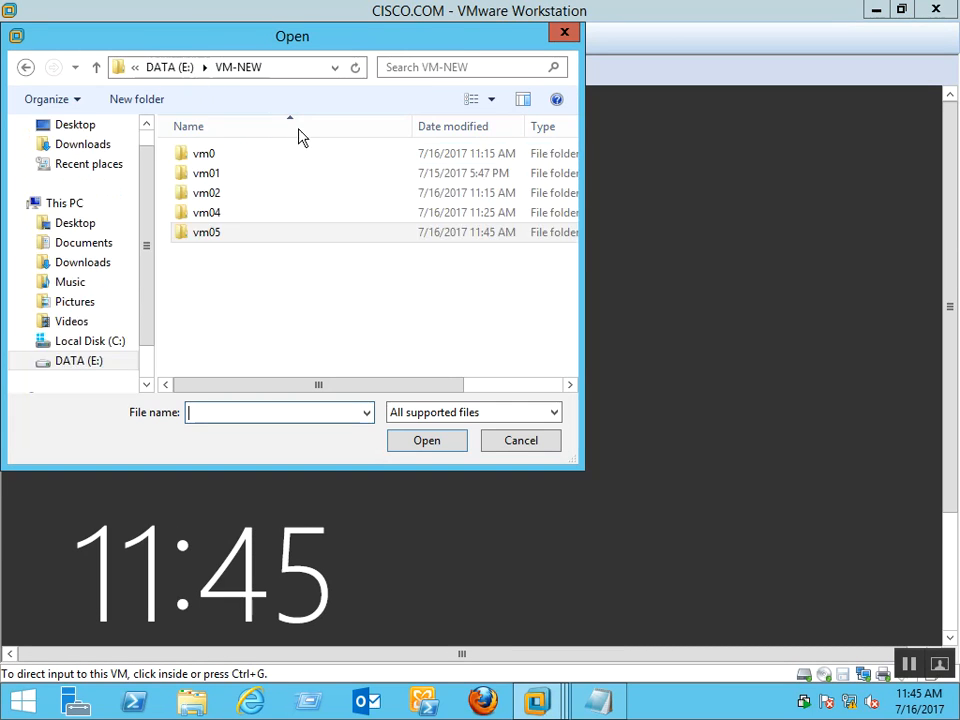
pyautogui.doubleClick(228, 219)
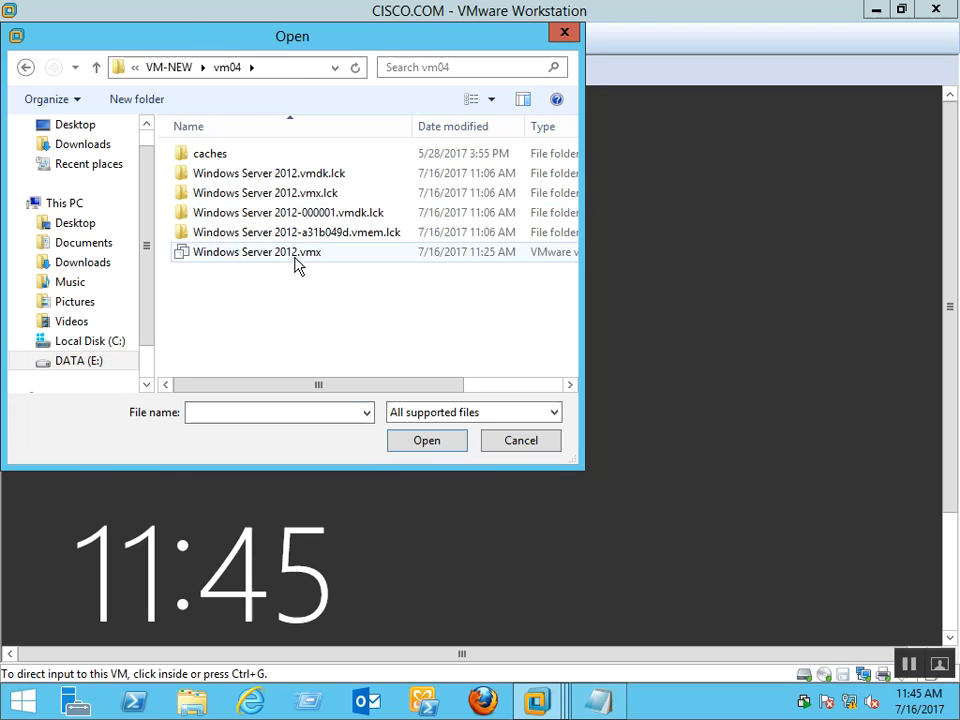
pyautogui.doubleClick(295, 255)
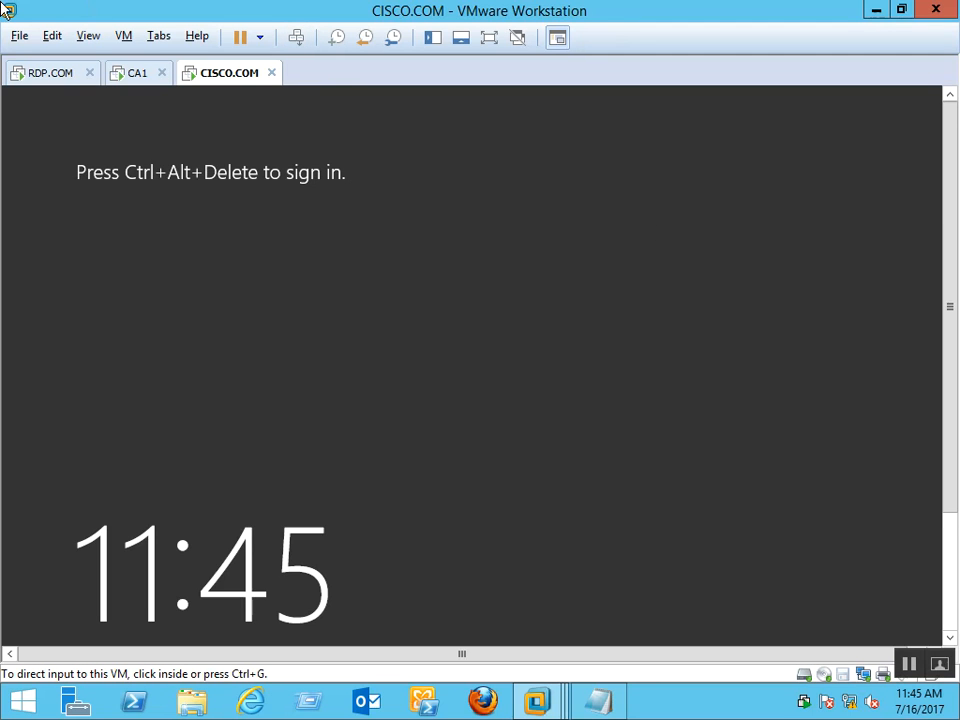
# Open Windows Server 2012.vmx from the E:\VM-NEW\vm01 folder
pyautogui.click(14, 38)
pyautogui.click(62, 108)
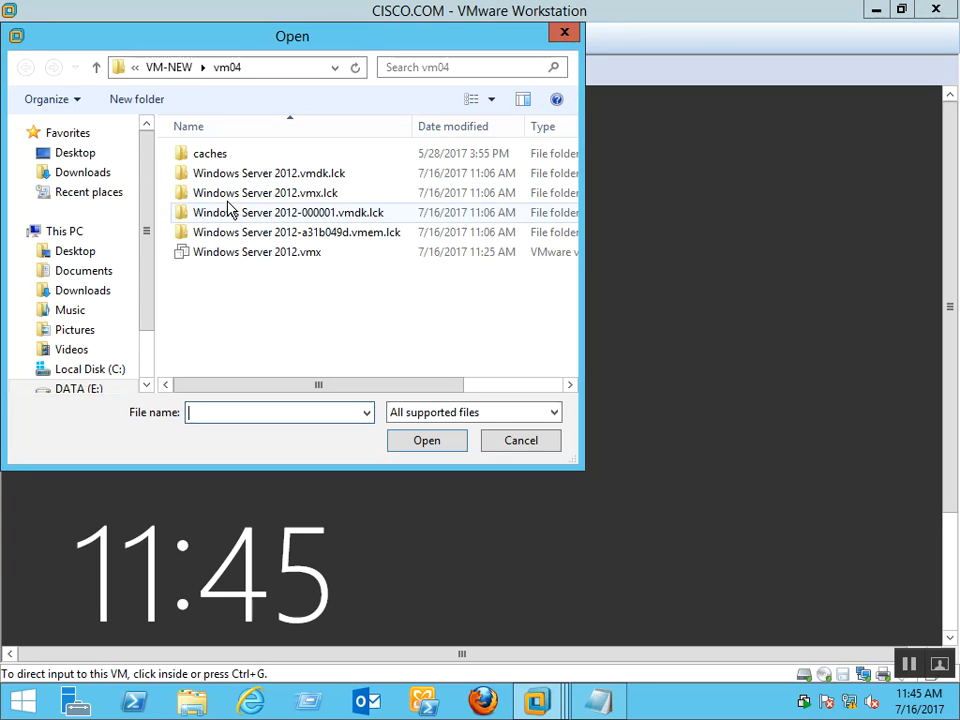
pyautogui.click(156, 71)
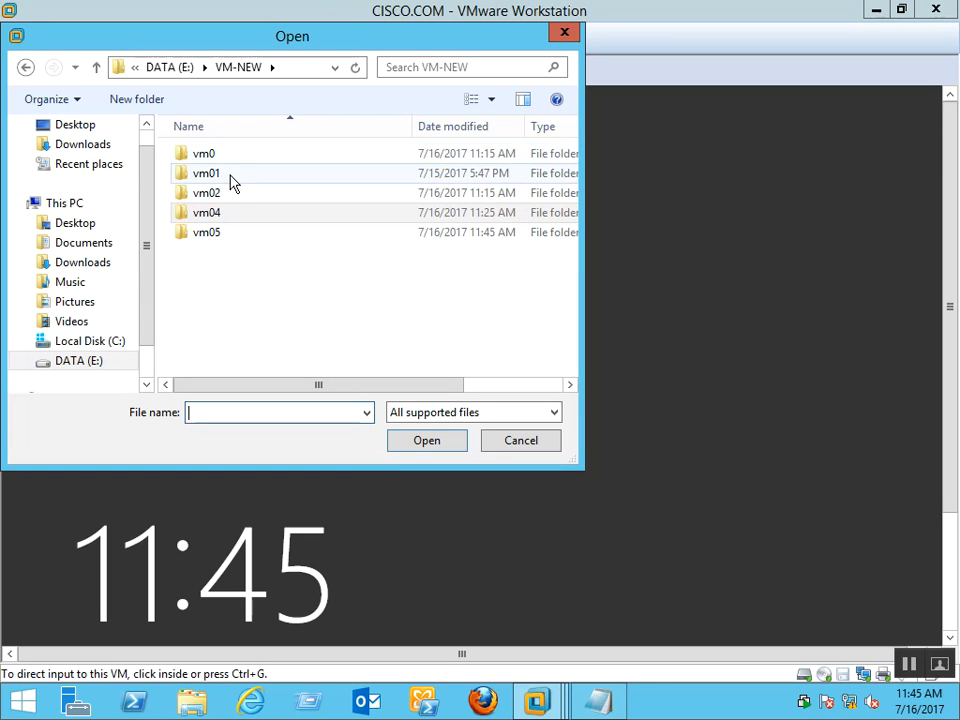
pyautogui.doubleClick(231, 180)
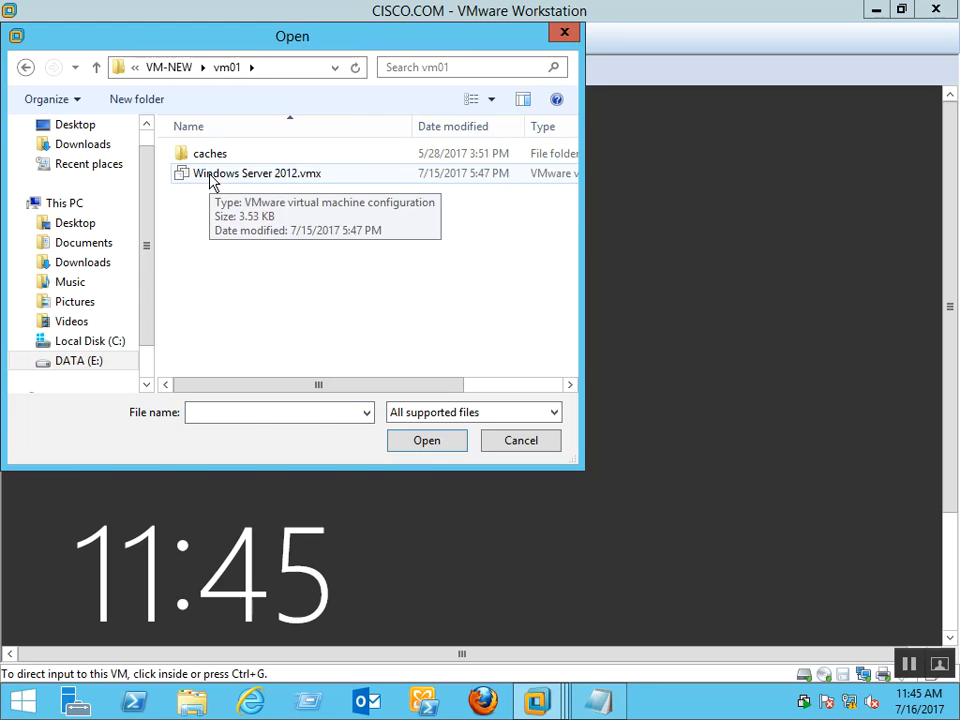
pyautogui.doubleClick(212, 181)
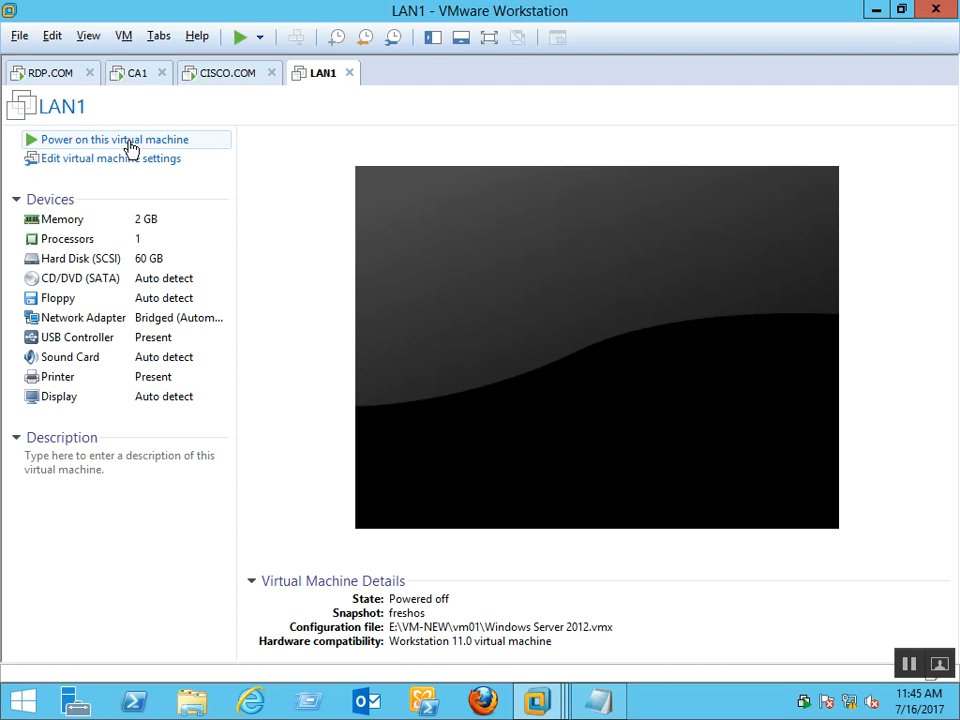
# Restore LAN1 to the freshos snapshot from the tab's Snapshot menu and confirm
pyautogui.rightClick(330, 78)
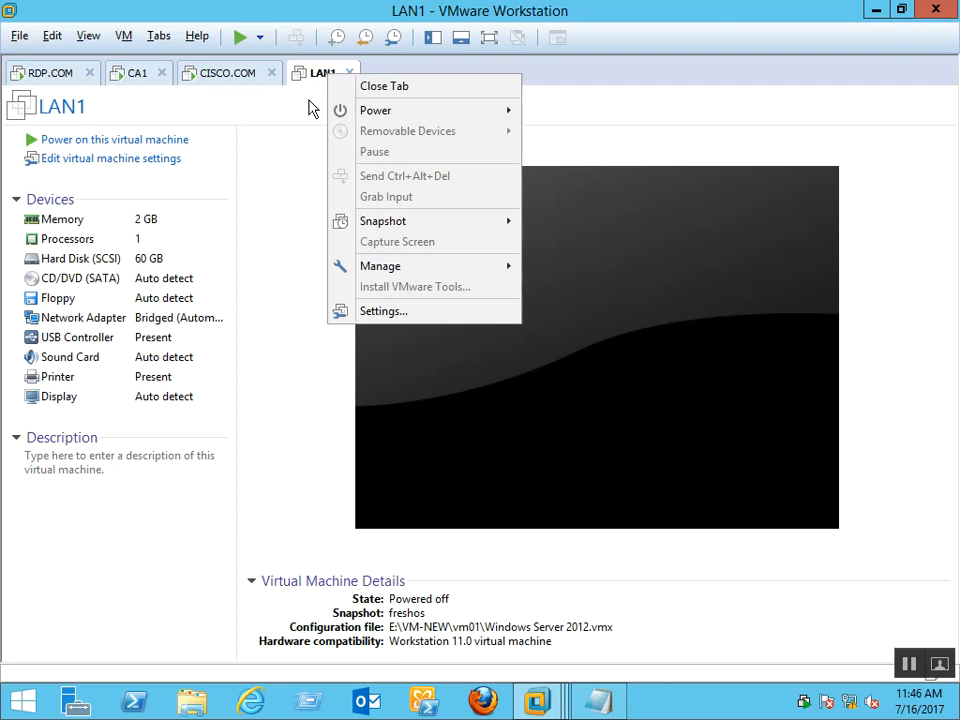
pyautogui.moveTo(399, 221)
pyautogui.click(590, 290)
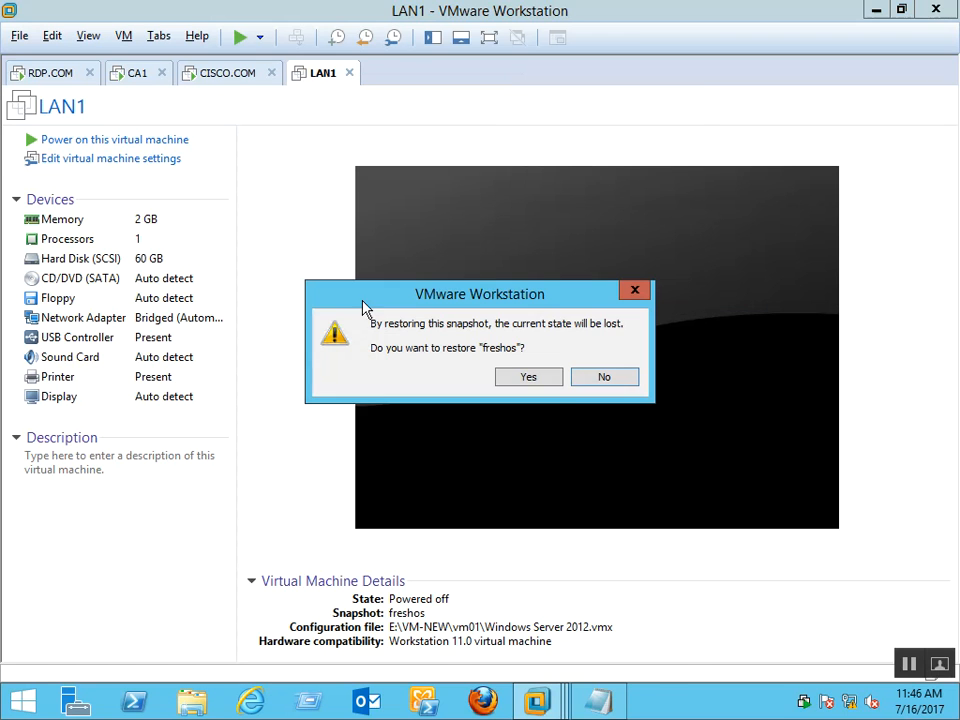
pyautogui.click(530, 378)
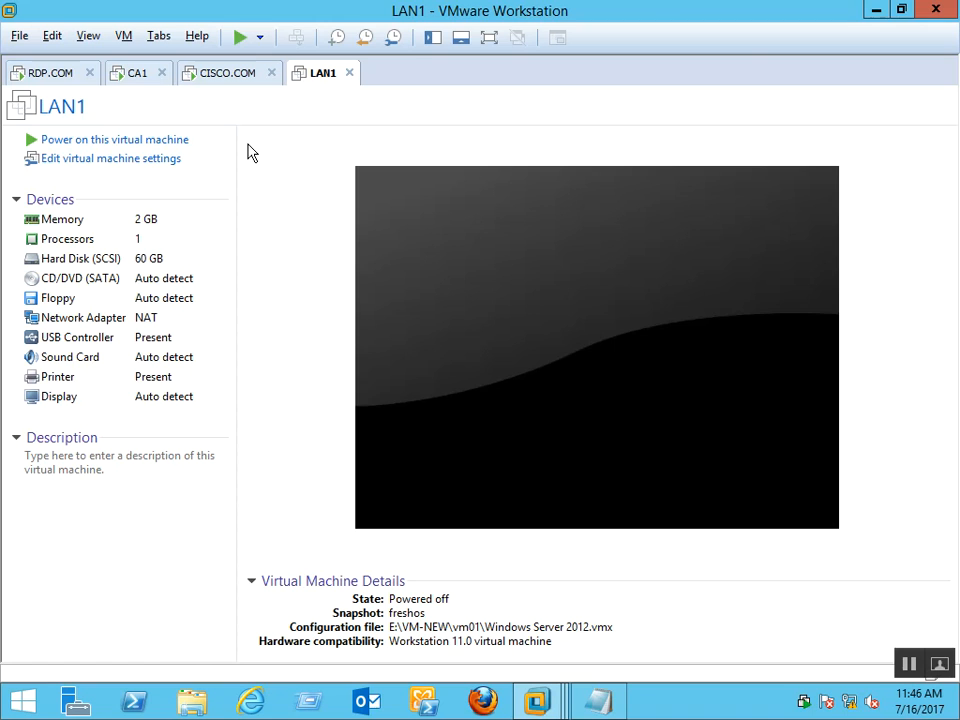
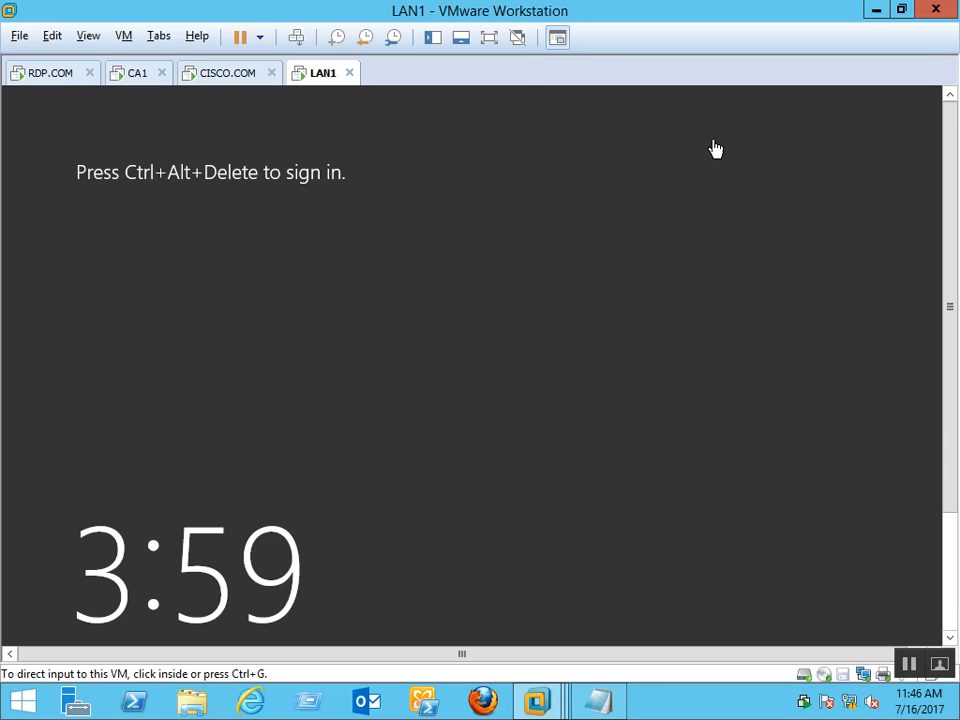
# Change the LAN1 virtual machine's name to ADFS1 in its Options settings
pyautogui.rightClick(323, 77)
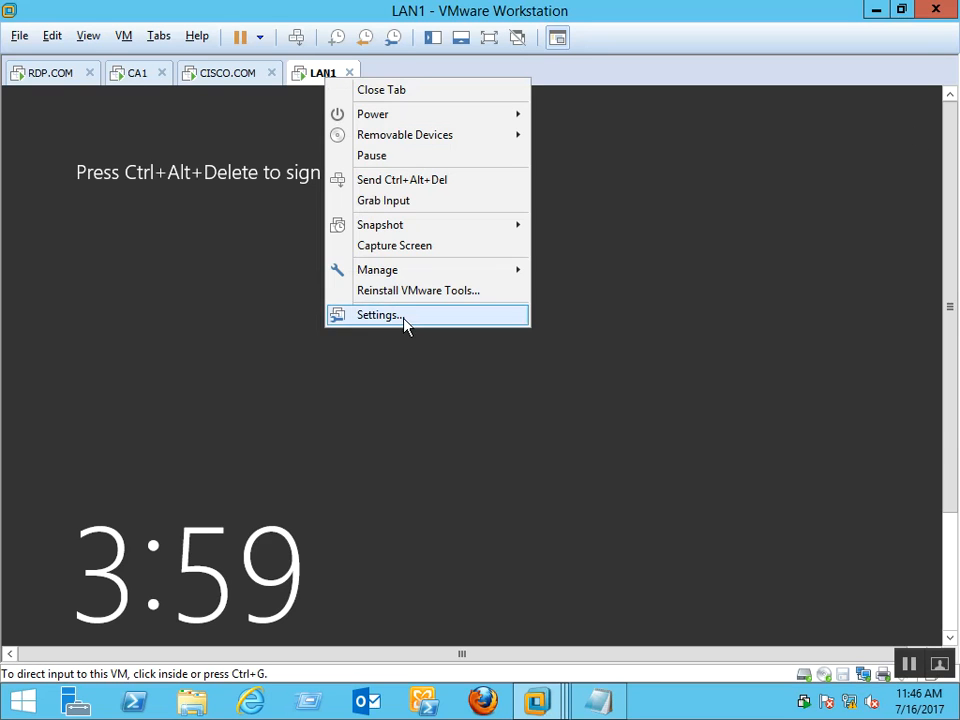
pyautogui.click(398, 316)
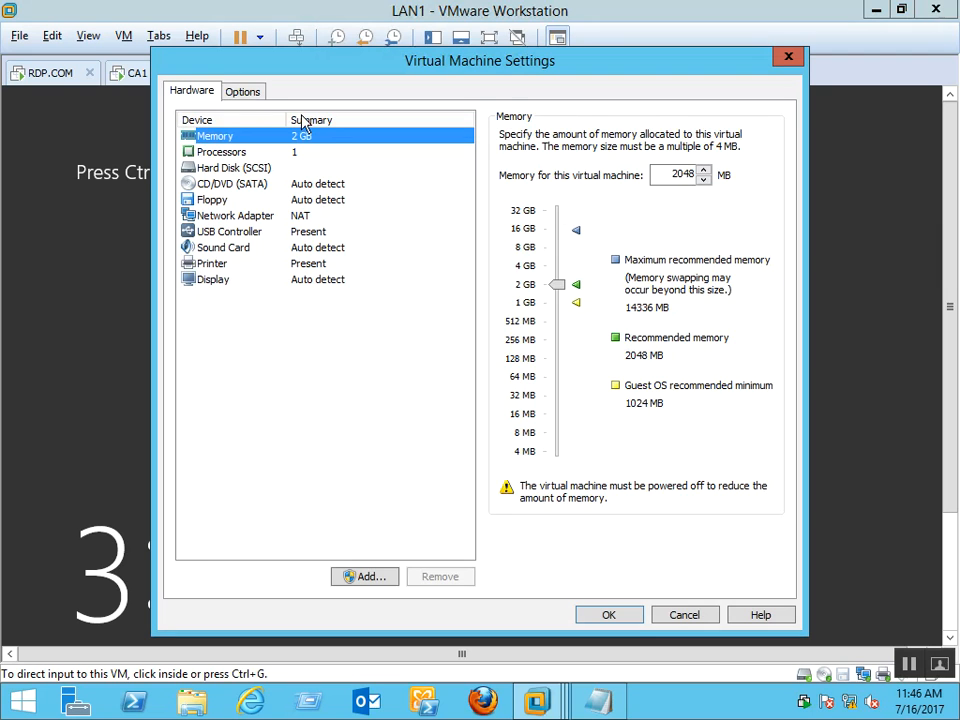
pyautogui.click(248, 91)
pyautogui.doubleClick(505, 141)
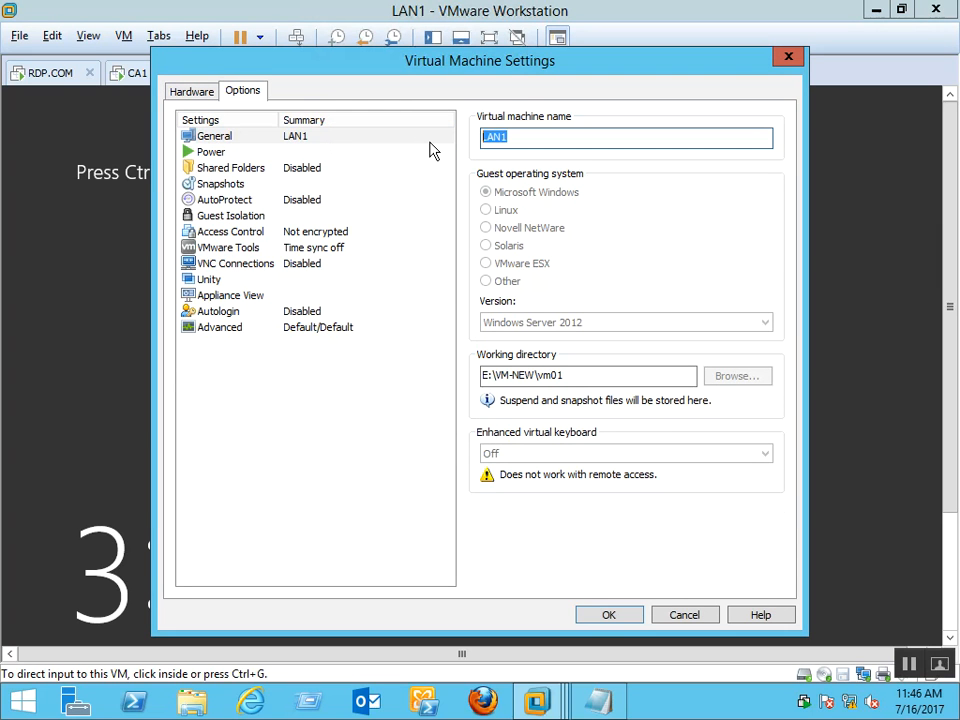
pyautogui.click(430, 143)
pyautogui.press('a')
pyautogui.press('d')
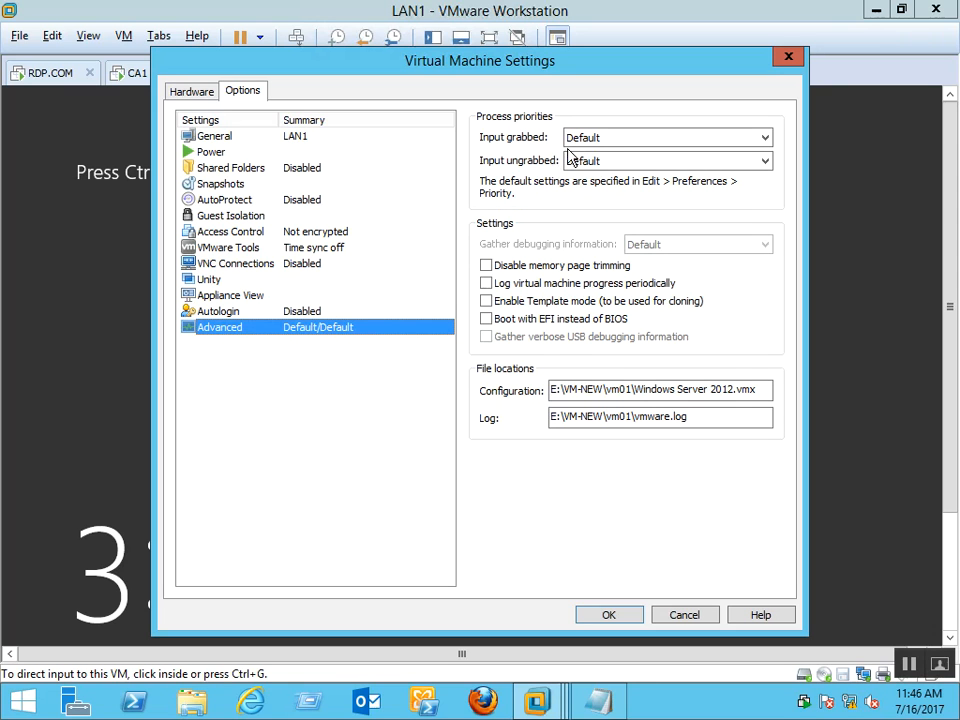
pyautogui.click(283, 140)
pyautogui.press('Tab')
pyautogui.write('A')
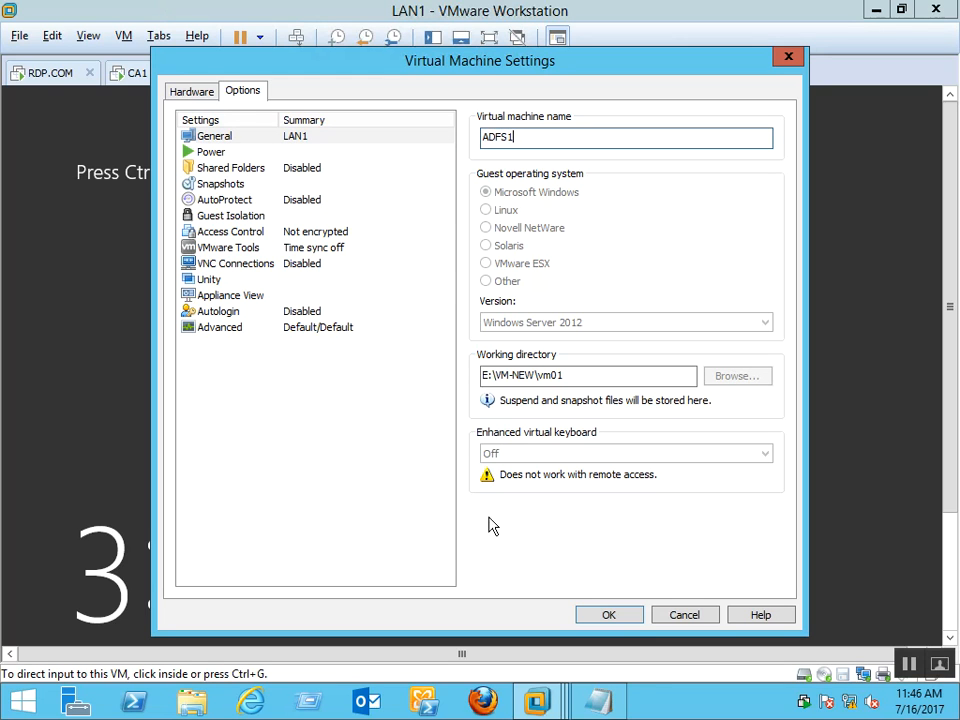
pyautogui.click(610, 616)
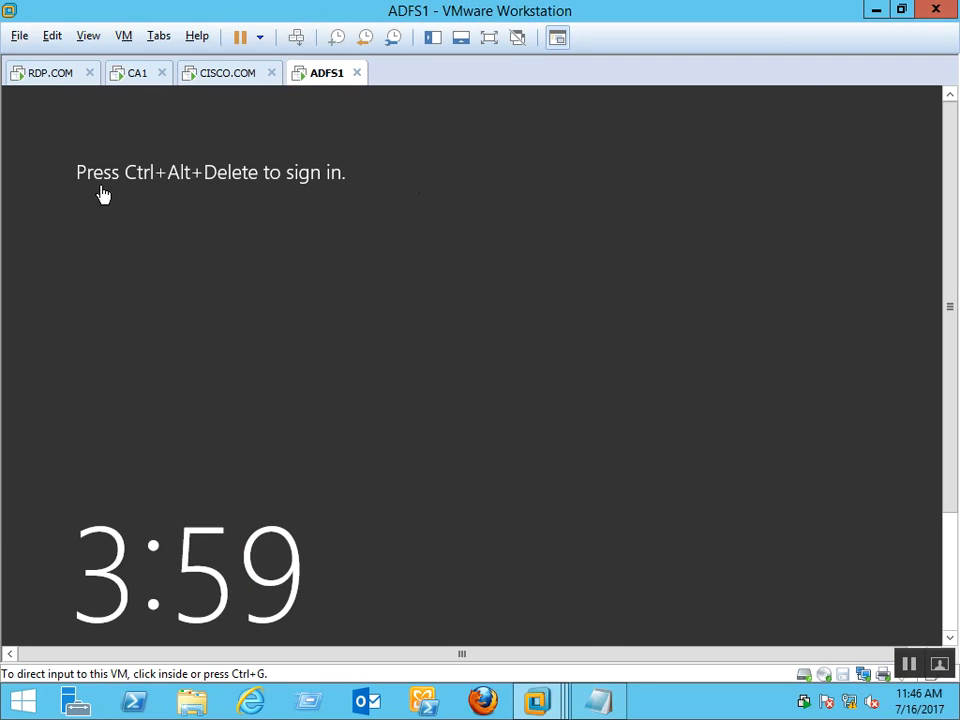
# Move the CISCO.COM tab after ADFS1 and sign in to ADFS1 as Administrator
pyautogui.moveTo(236, 84); pyautogui.dragTo(426, 83)
pyautogui.click(220, 78)
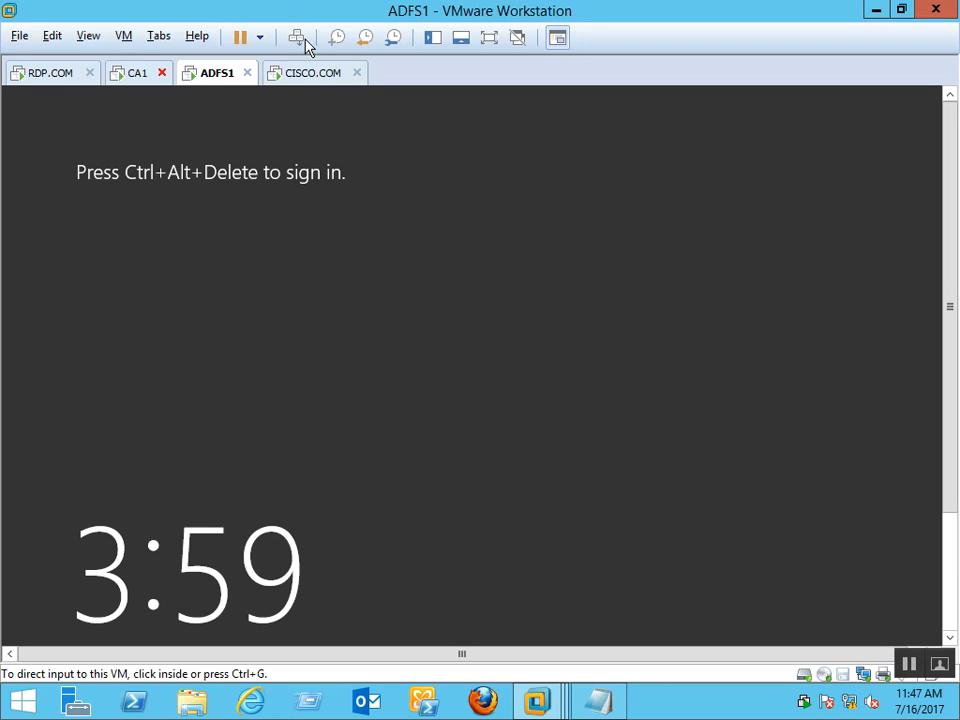
pyautogui.click(300, 40)
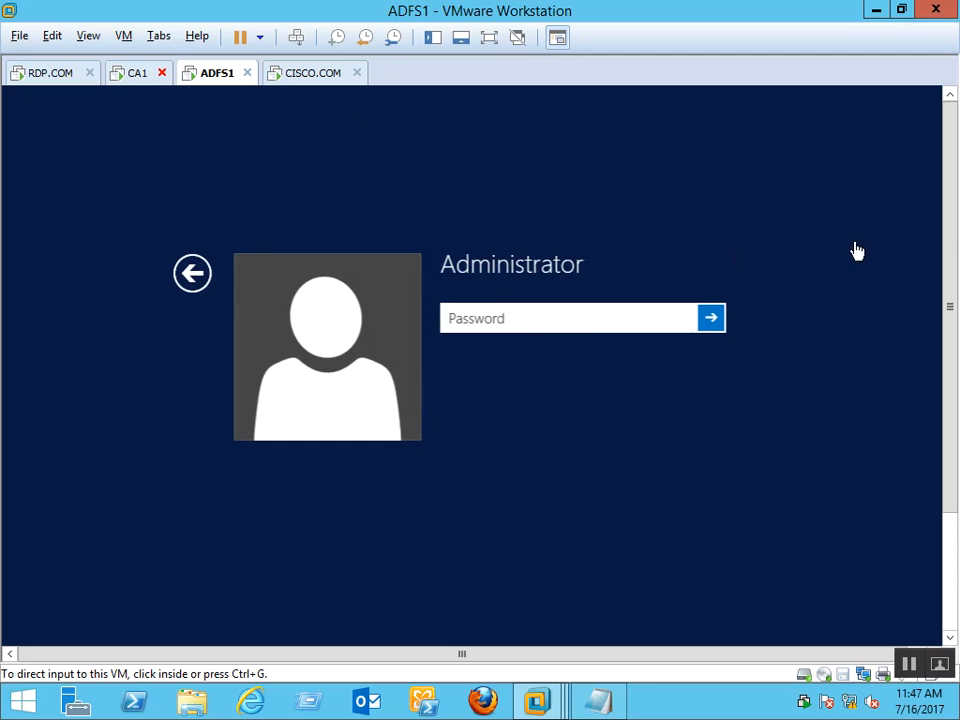
pyautogui.click(530, 318)
pyautogui.write('*******')
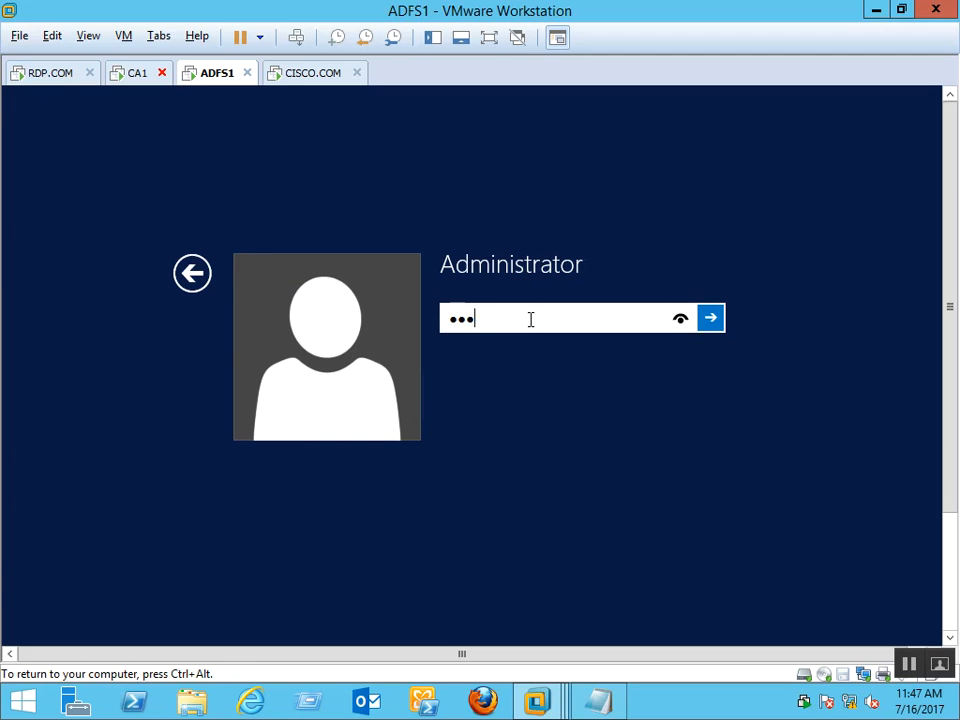
pyautogui.press('Return')
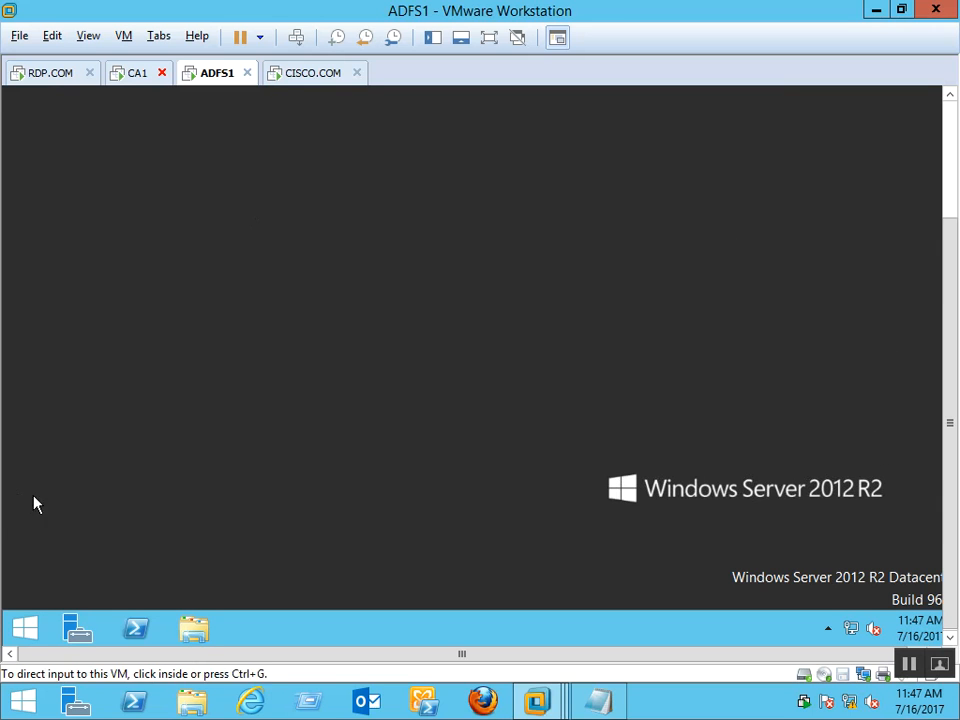
# Open the Ethernet0 adapter properties via ncpa.cpl
pyautogui.rightClick(25, 628)
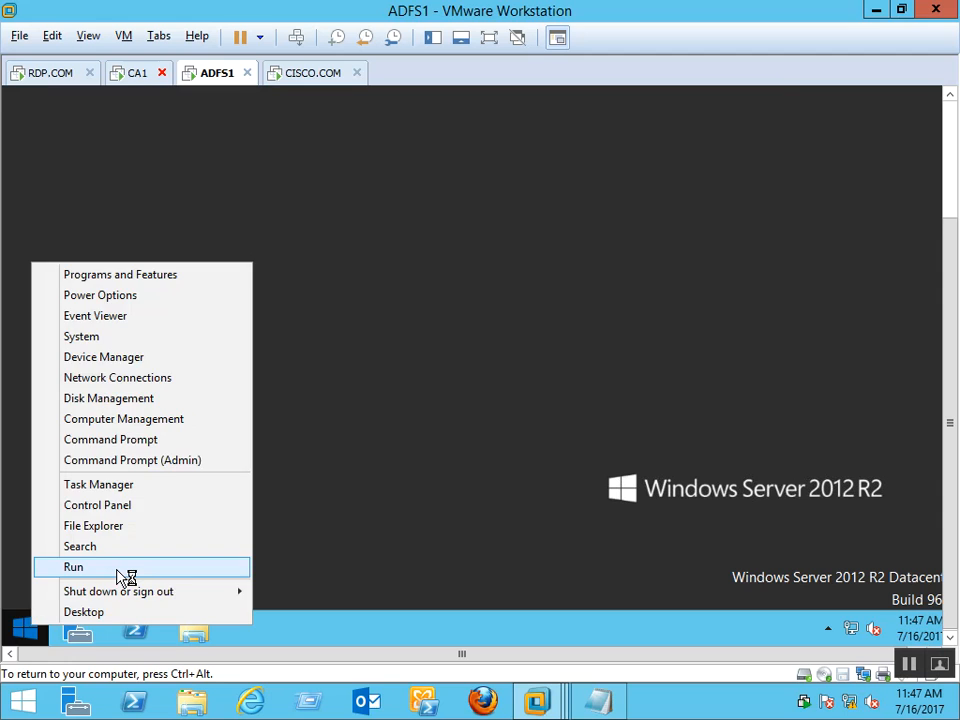
pyautogui.click(120, 569)
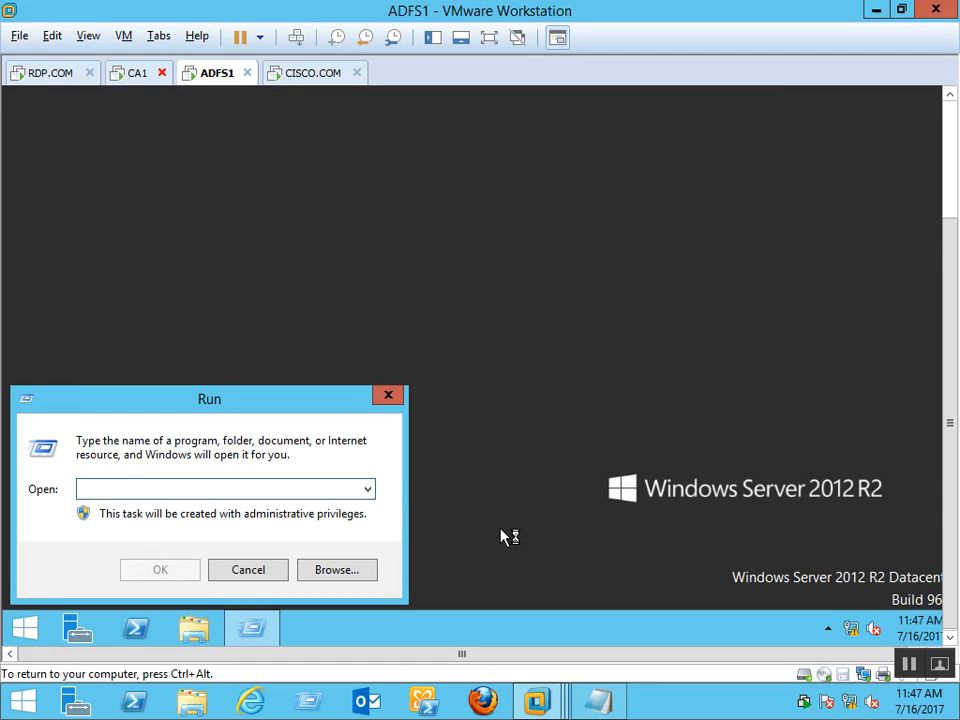
pyautogui.write('ncpa.cpl')
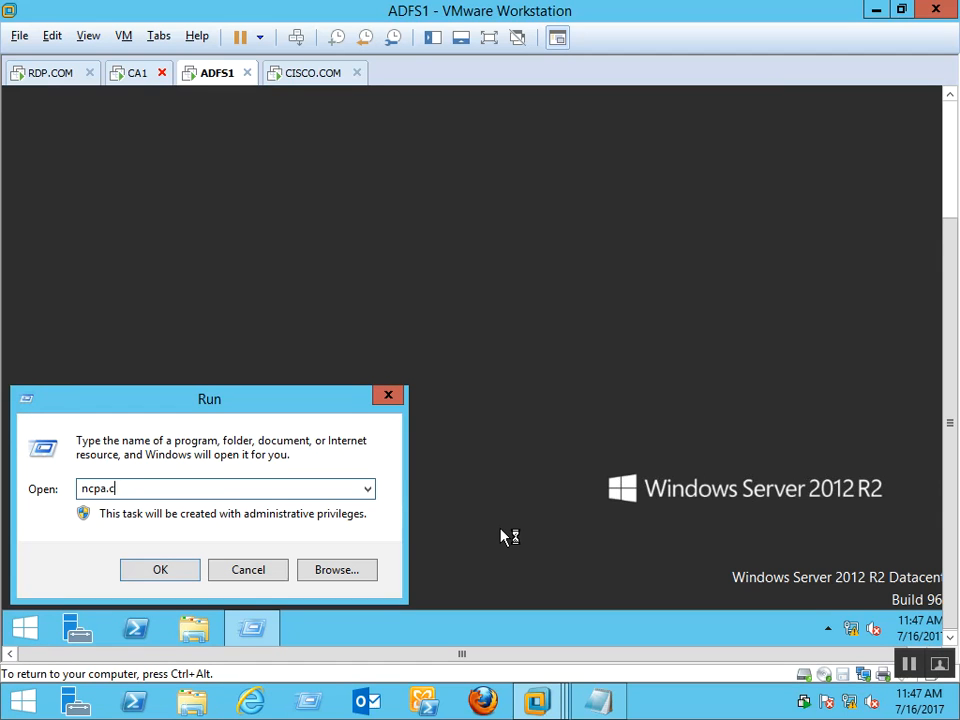
pyautogui.press('Return')
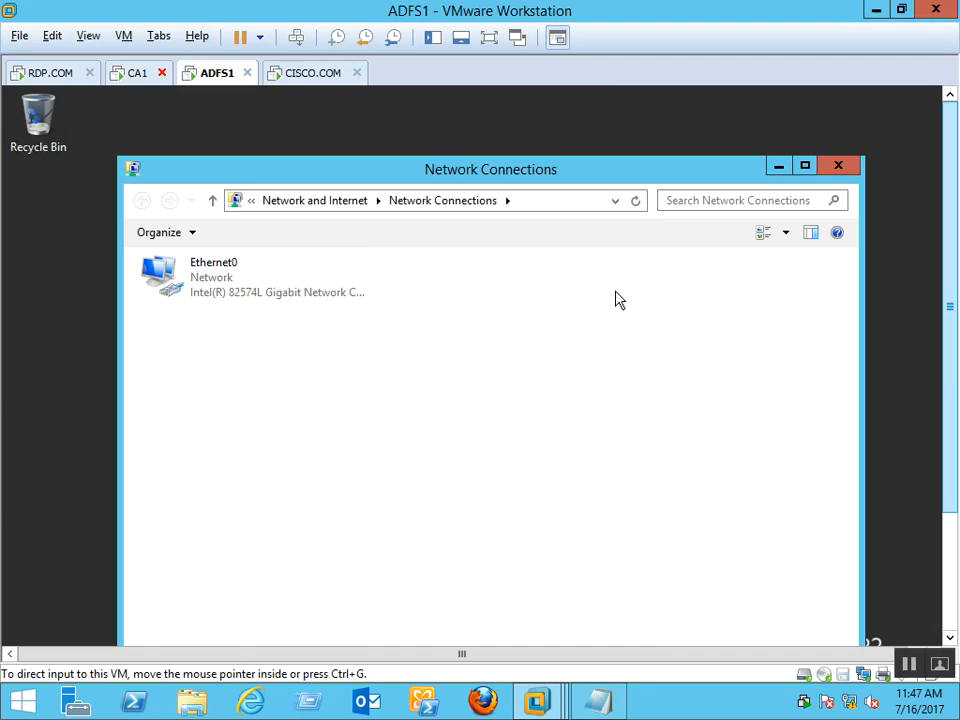
pyautogui.click(242, 270)
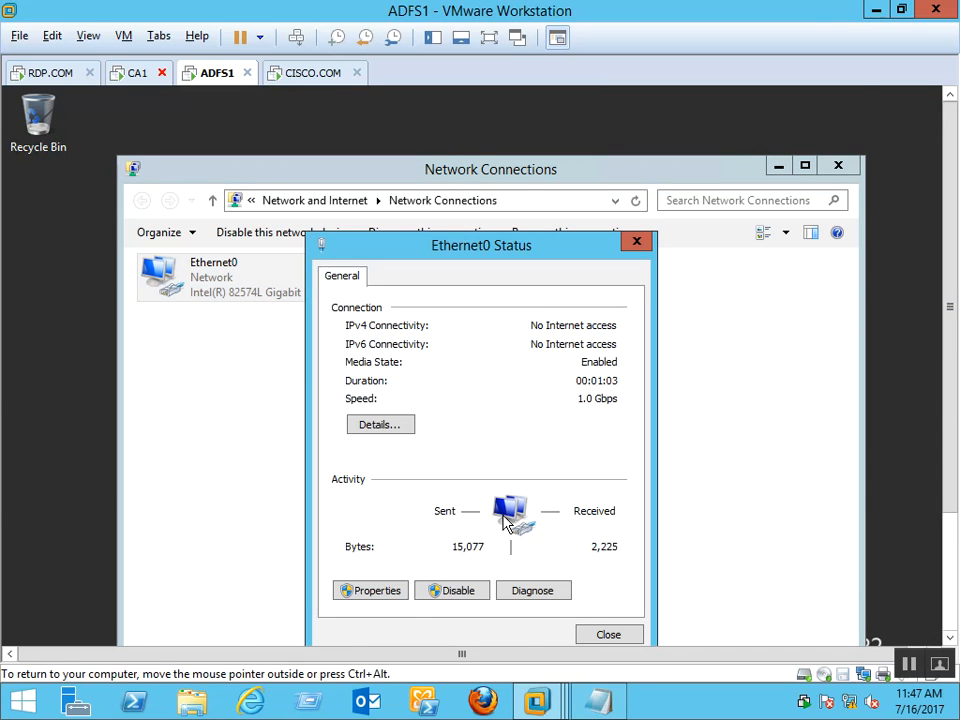
pyautogui.click(955, 408)
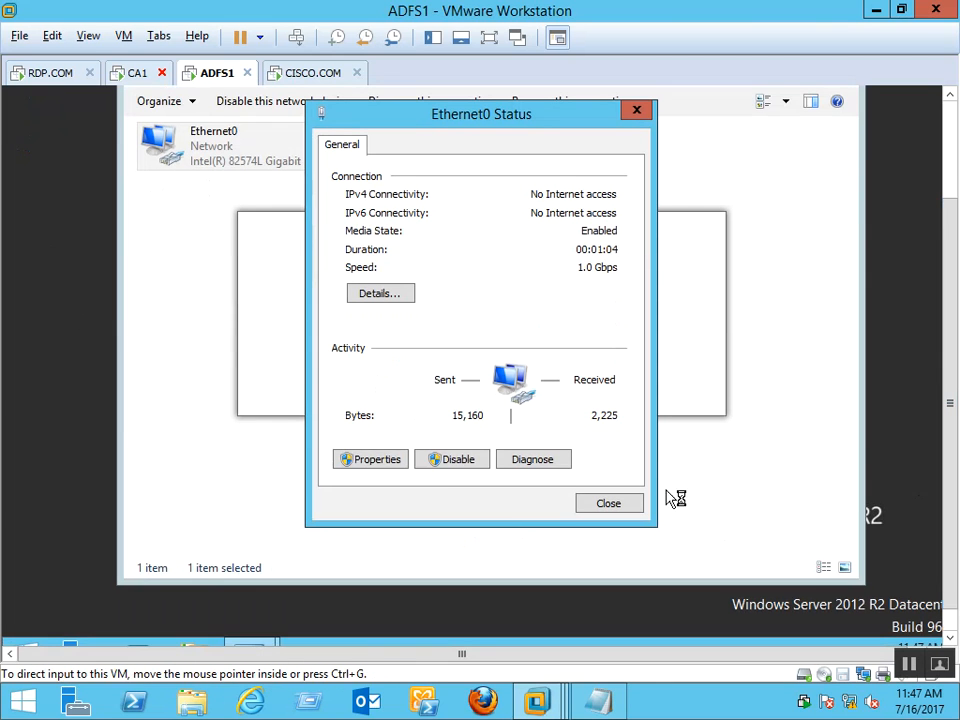
pyautogui.click(368, 461)
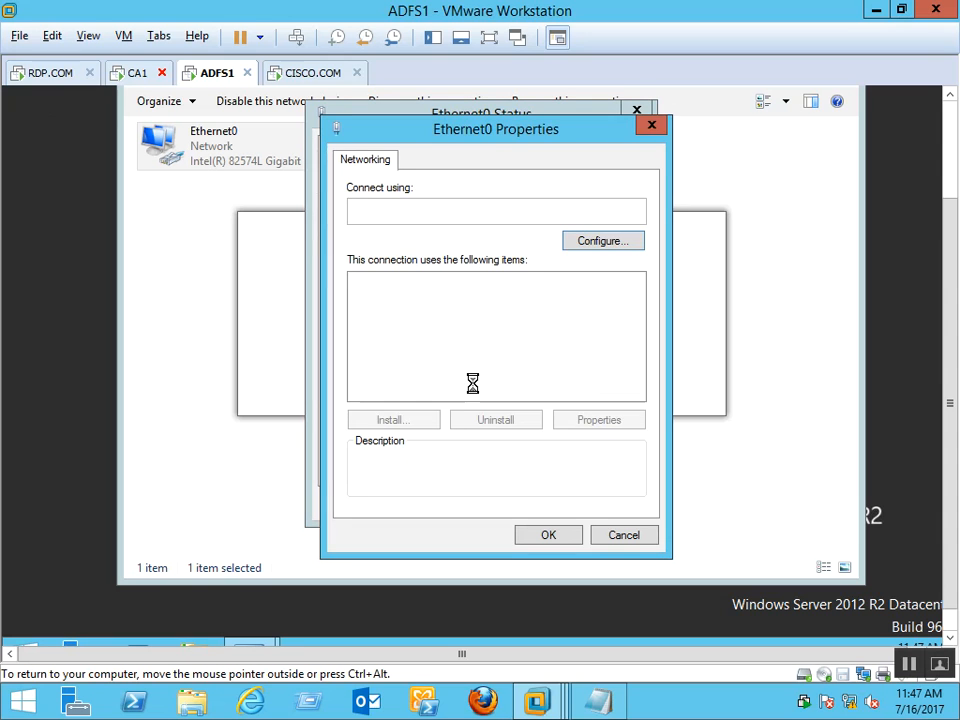
# Set IPv4 to 192.168.1.103, mask 255.255.255.0, DNS 192.168.1.99, and save
pyautogui.doubleClick(530, 392)
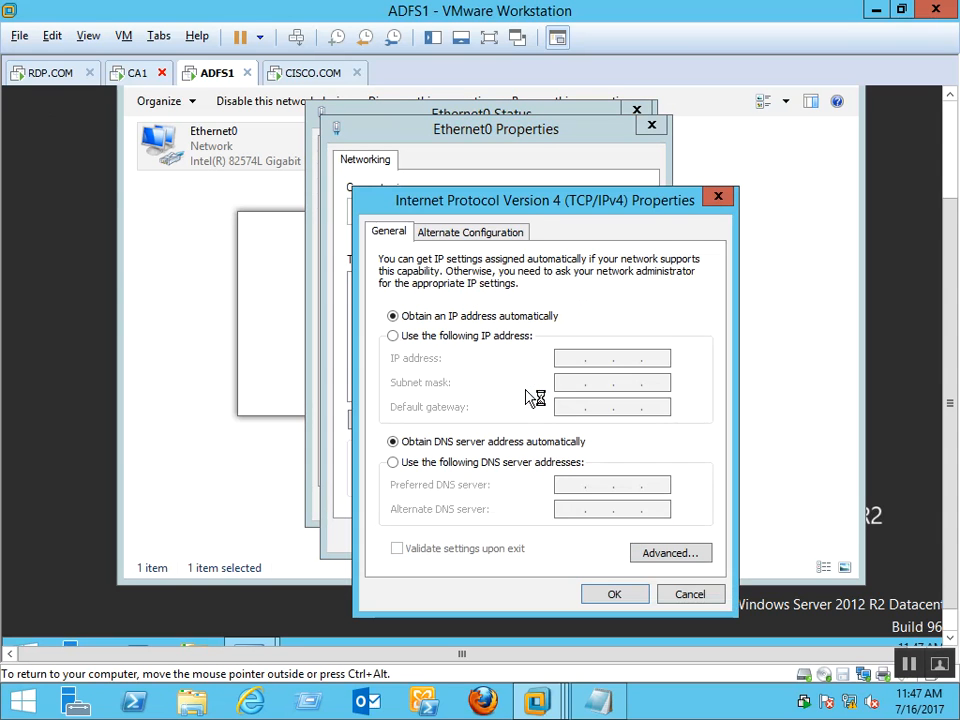
pyautogui.click(515, 337)
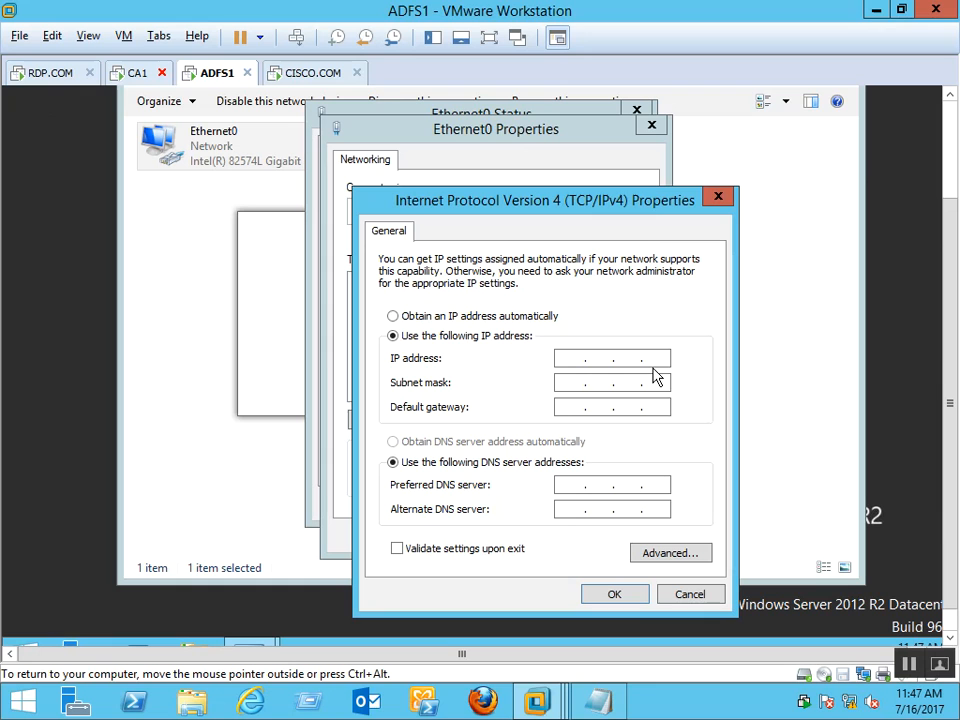
pyautogui.write('192 . 168 . 1 . 10')
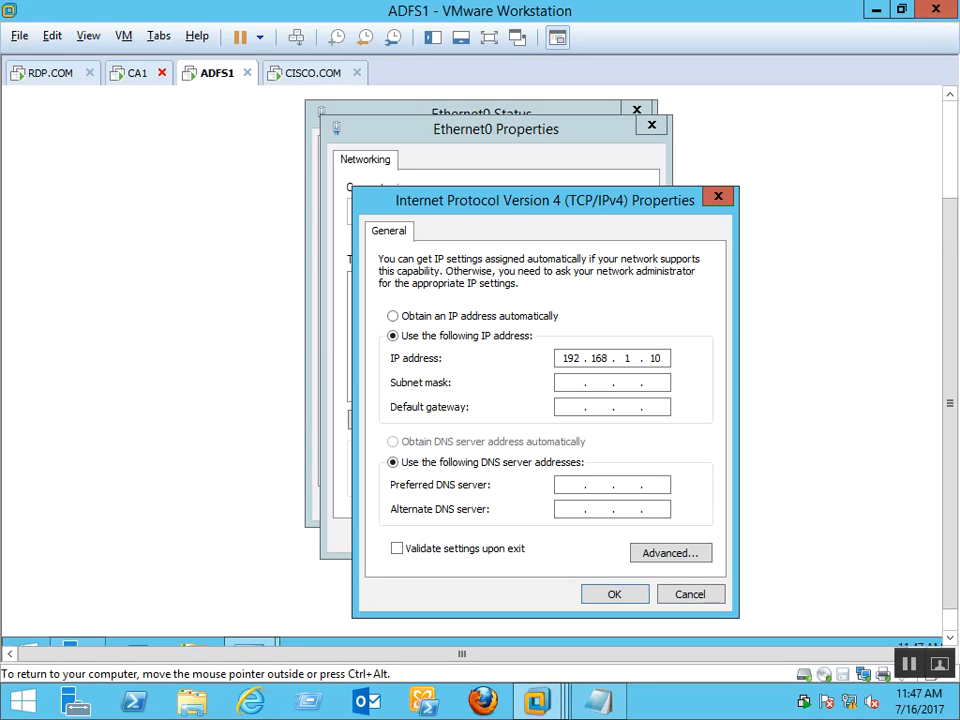
pyautogui.write('3')
pyautogui.press('Tab')
pyautogui.press('Tab')
pyautogui.press('Tab')
pyautogui.press('Tab')
pyautogui.write('192 . 168 . ')
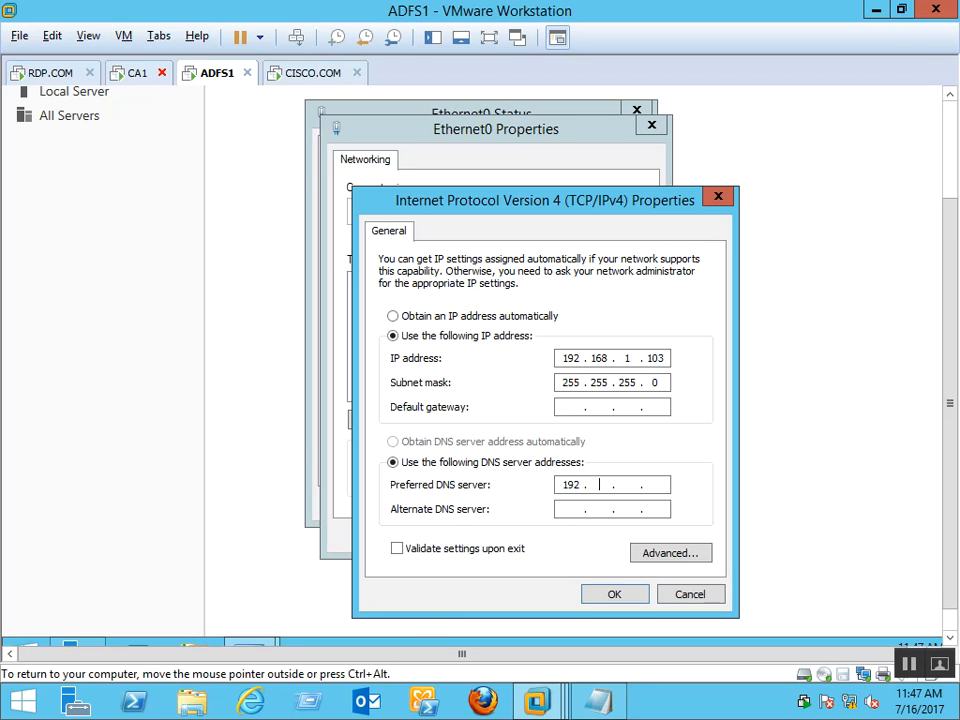
pyautogui.write('1 . 99')
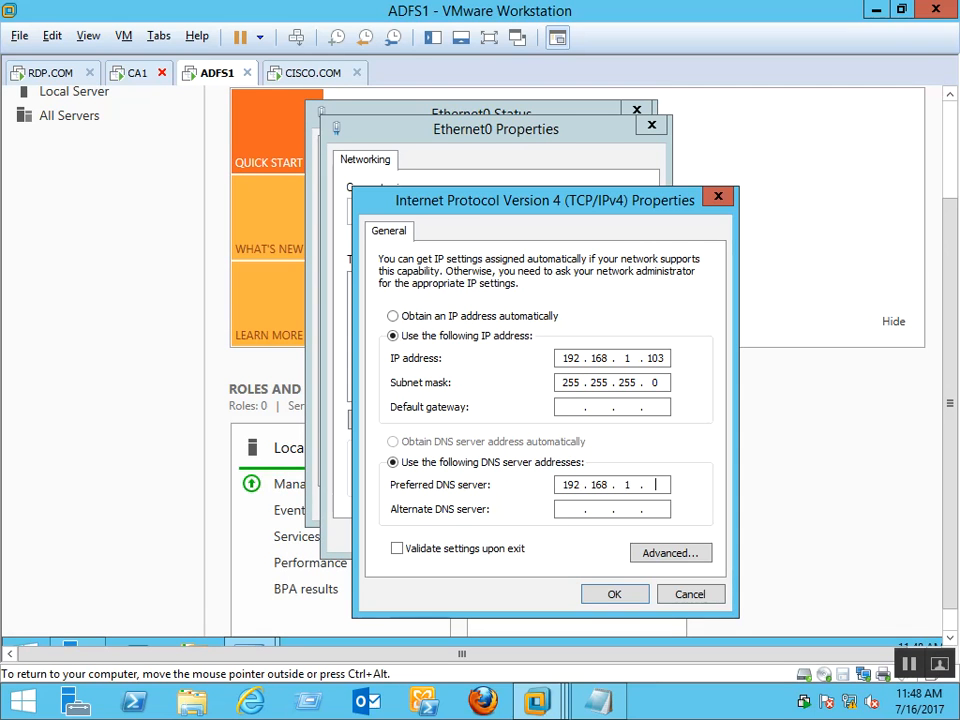
pyautogui.click(608, 596)
pyautogui.click(556, 540)
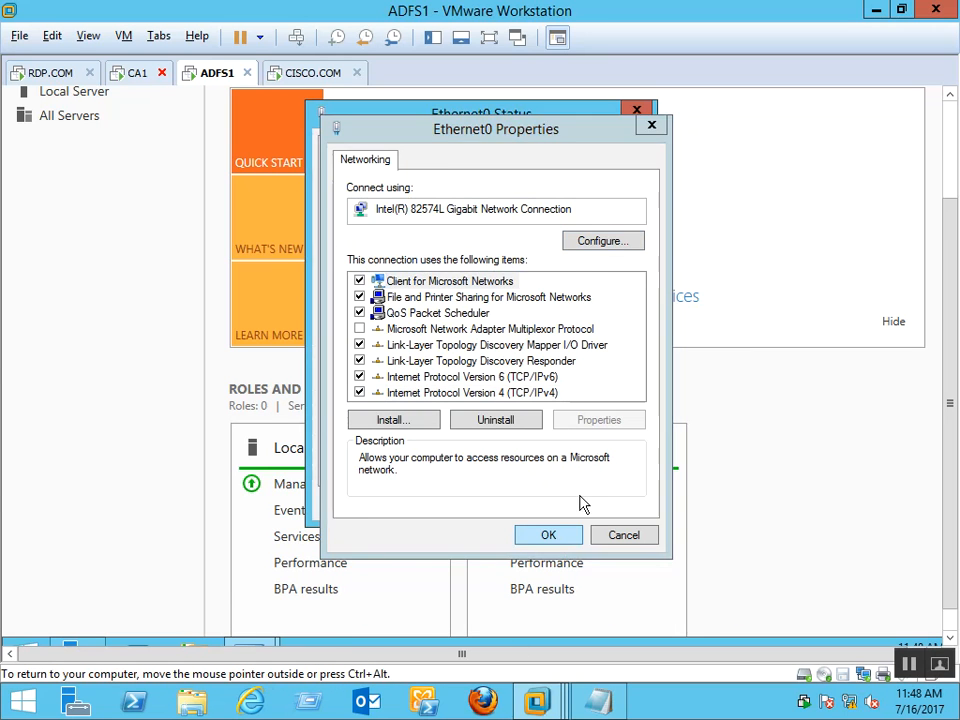
# Close the Ethernet0 status and Network Connections windows
pyautogui.click(606, 505)
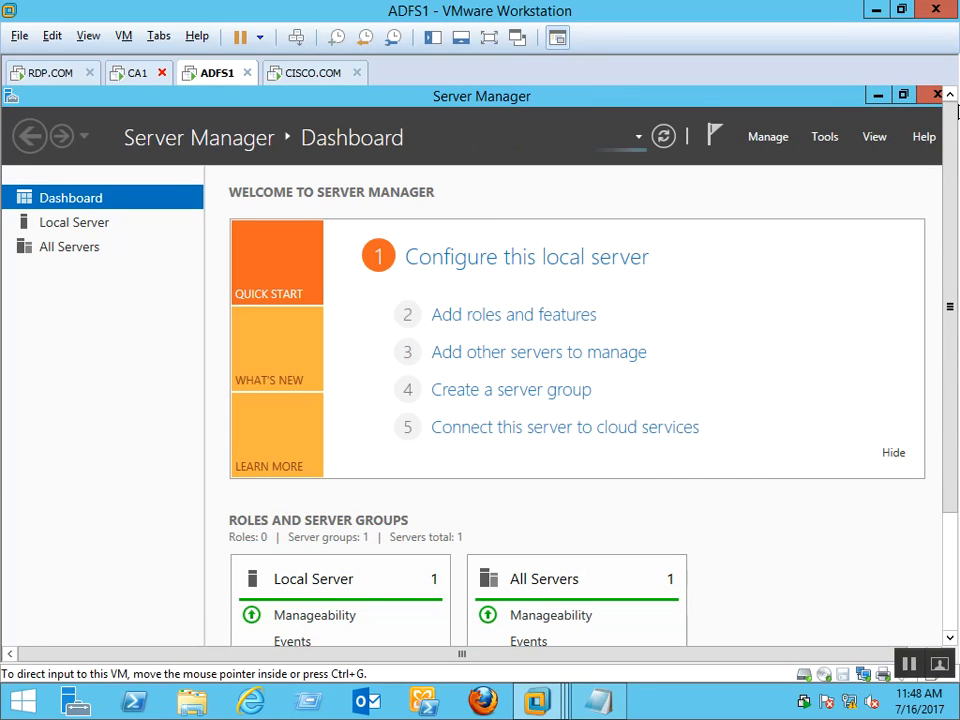
pyautogui.moveTo(958, 390); pyautogui.dragTo(951, 540)
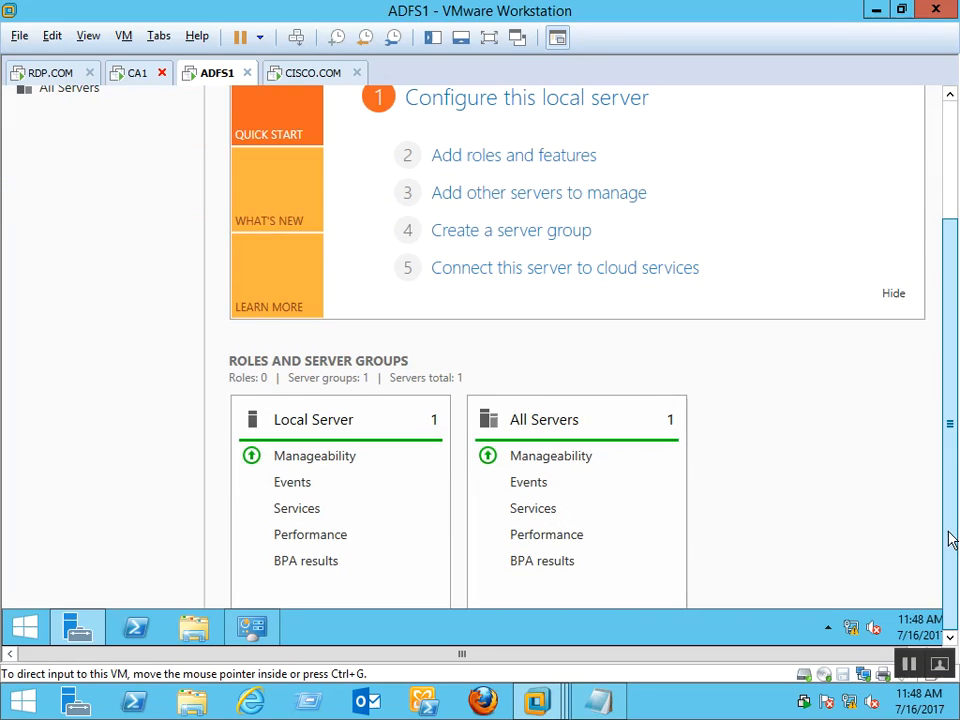
pyautogui.click(85, 632)
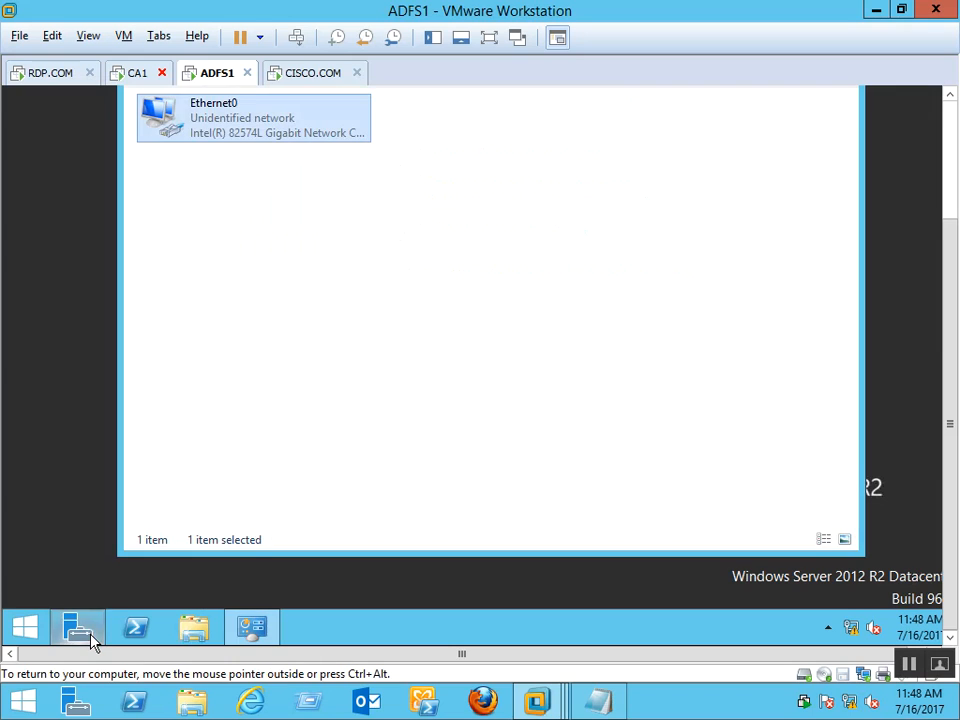
pyautogui.click(951, 120)
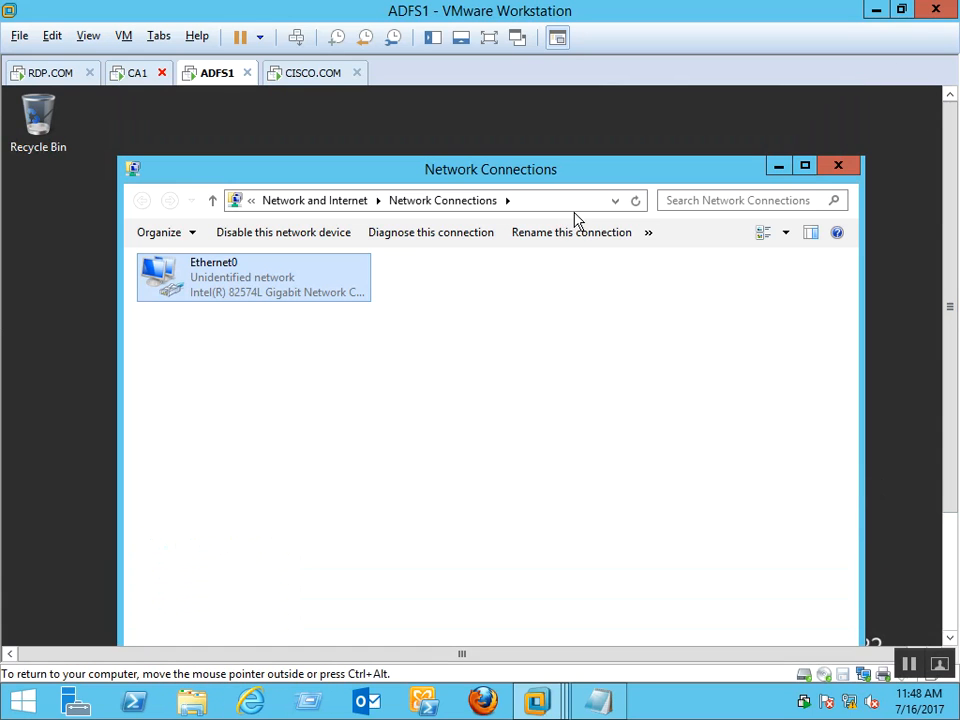
pyautogui.click(838, 166)
pyautogui.moveTo(951, 152); pyautogui.dragTo(956, 355)
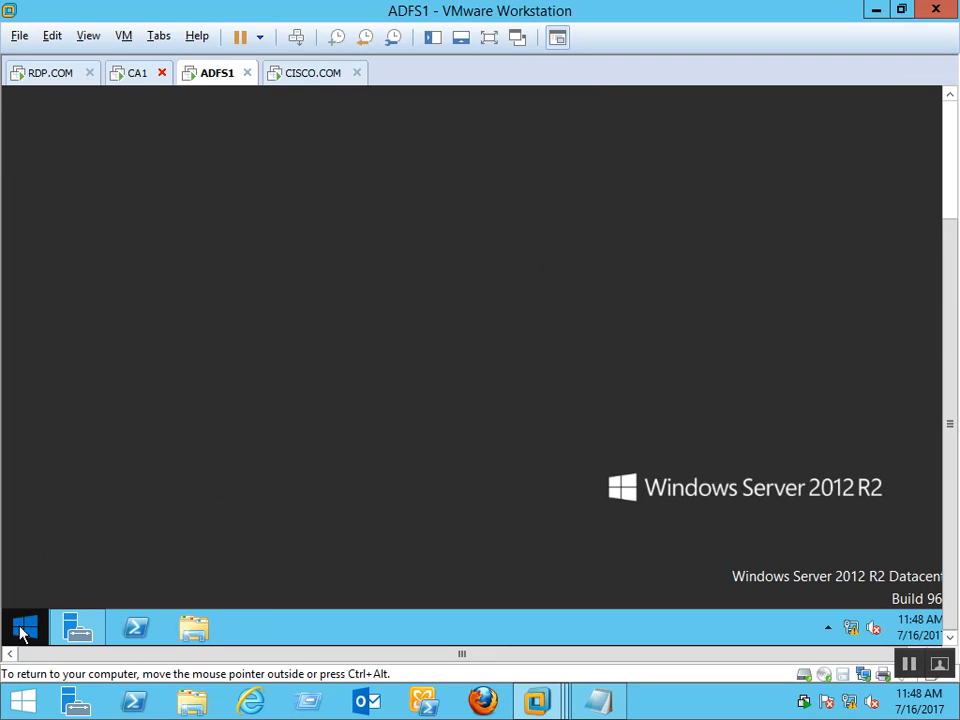
# In System properties, change the computer name to ADFS1 and set domain rdp.com
pyautogui.rightClick(30, 630)
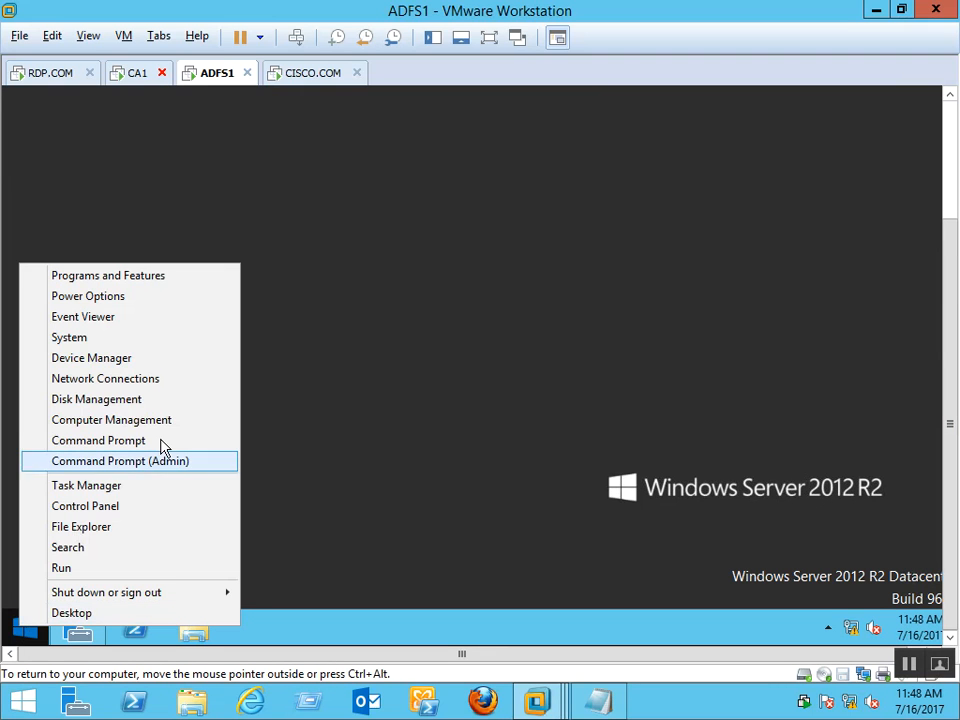
pyautogui.click(127, 341)
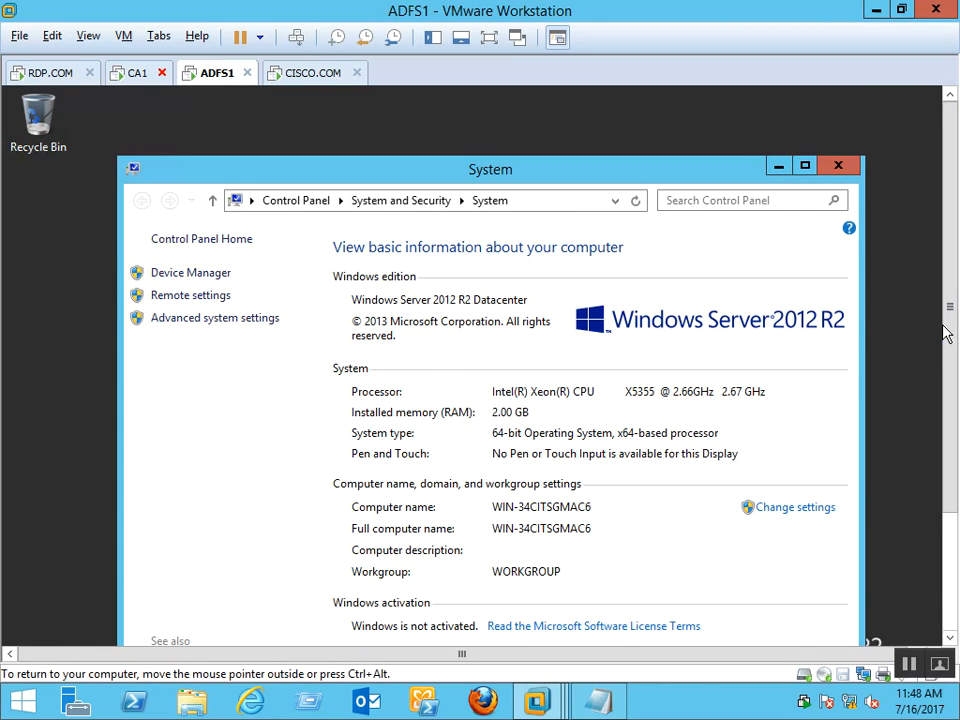
pyautogui.scroll(-3, 949, 300)
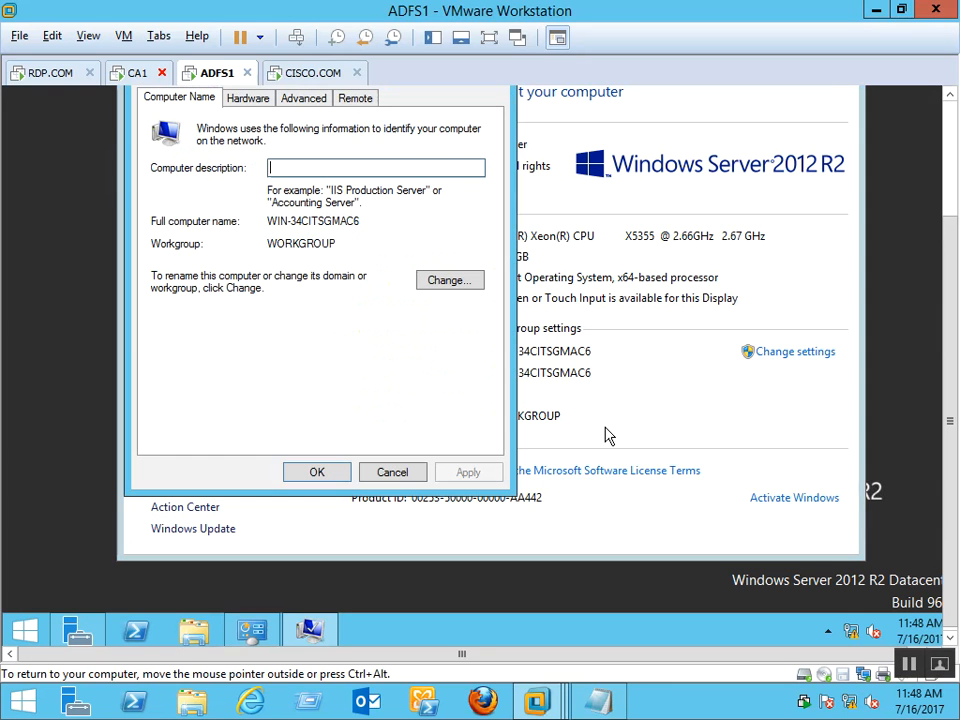
pyautogui.click(452, 281)
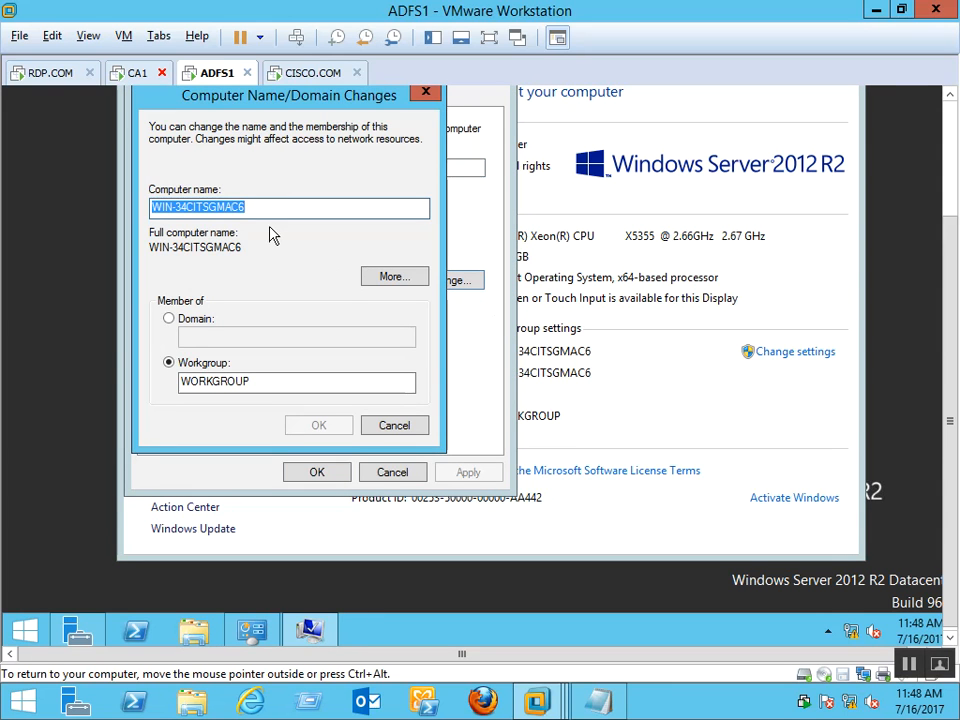
pyautogui.press('BackSpace')
pyautogui.write('ADFS1')
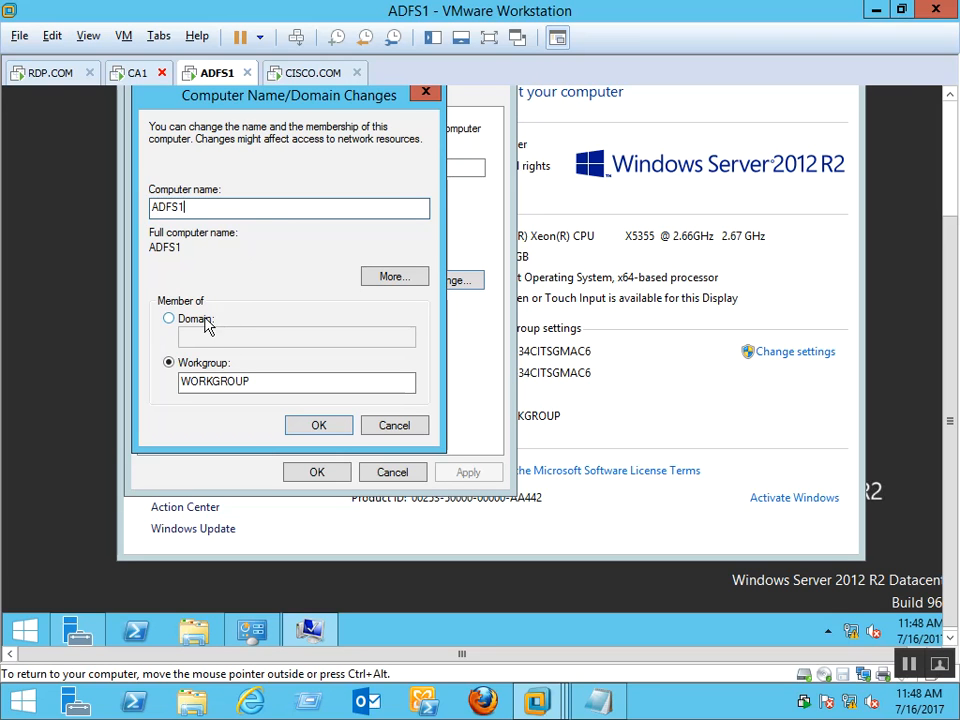
pyautogui.click(205, 320)
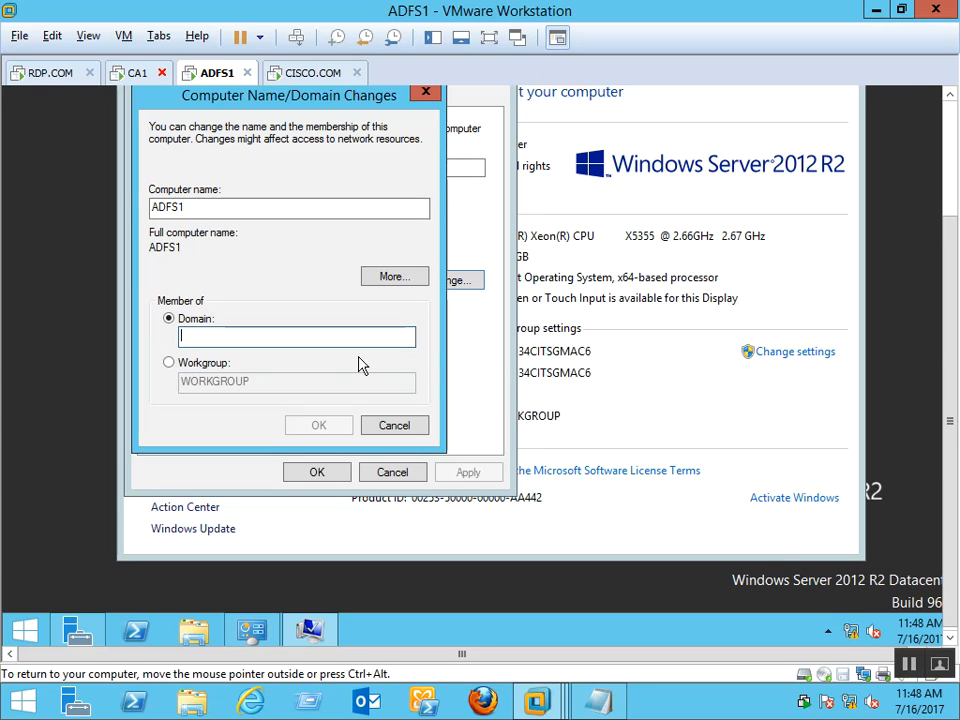
pyautogui.write('rdp.com')
pyautogui.click(300, 428)
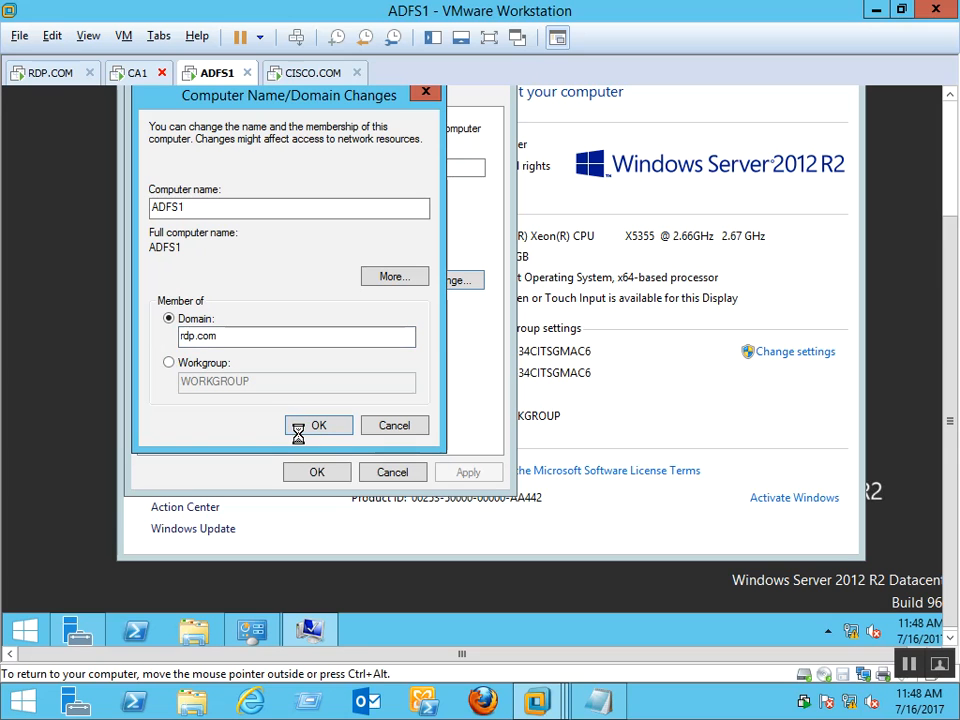
# Switch ADFS1's network adapter from NAT to Bridged
pyautogui.rightClick(252, 77)
pyautogui.click(298, 312)
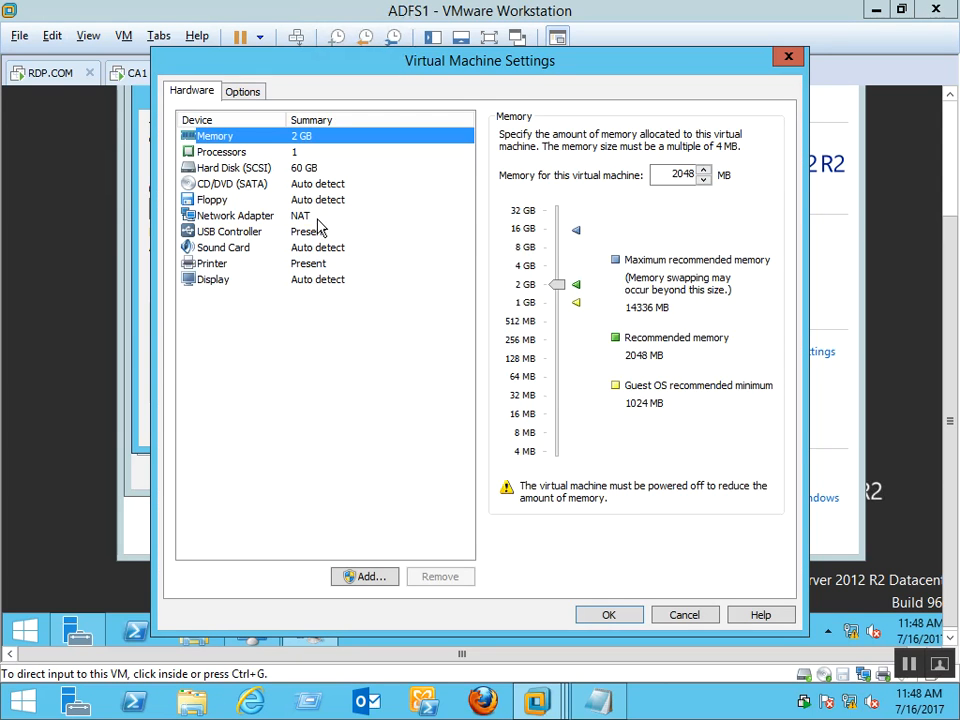
pyautogui.click(317, 220)
pyautogui.click(555, 203)
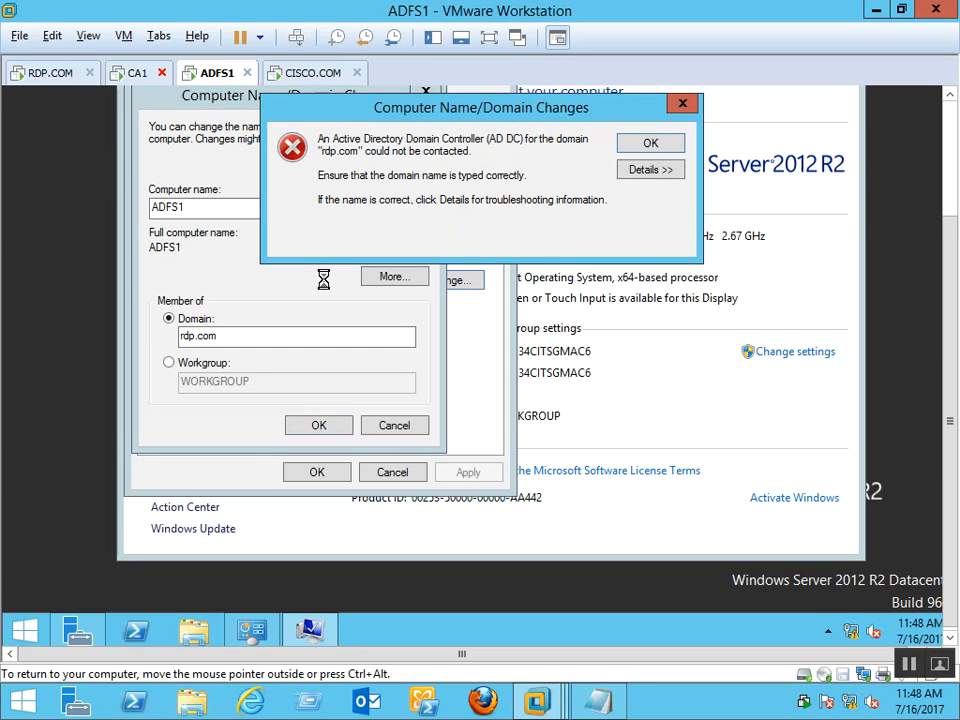
# Retry the rdp.com join with the administrator account, which fails on the password
pyautogui.click(650, 143)
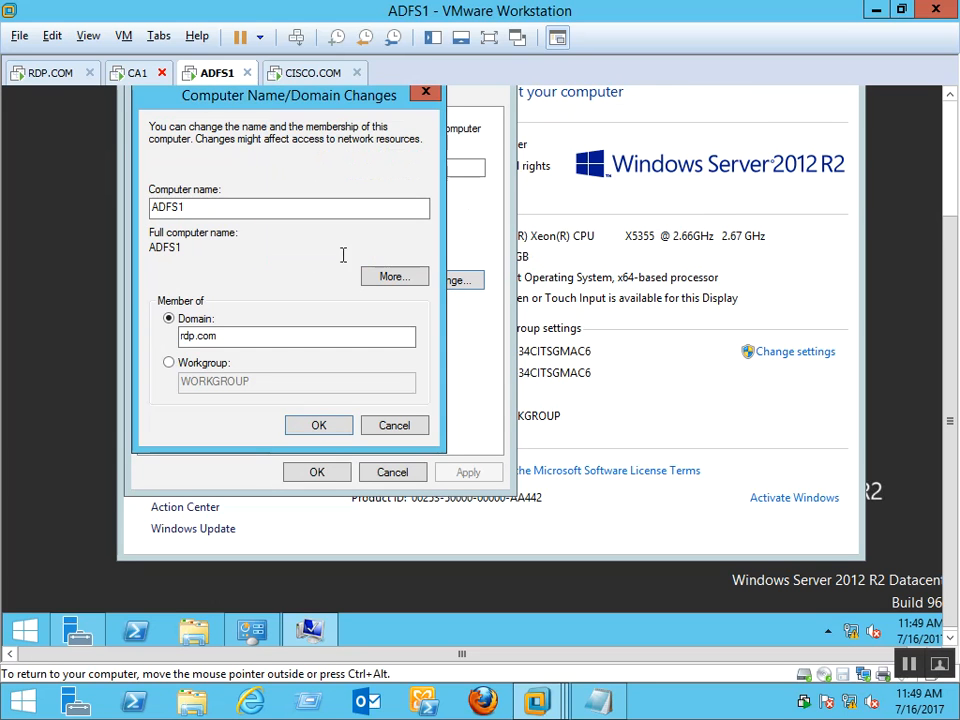
pyautogui.click(318, 425)
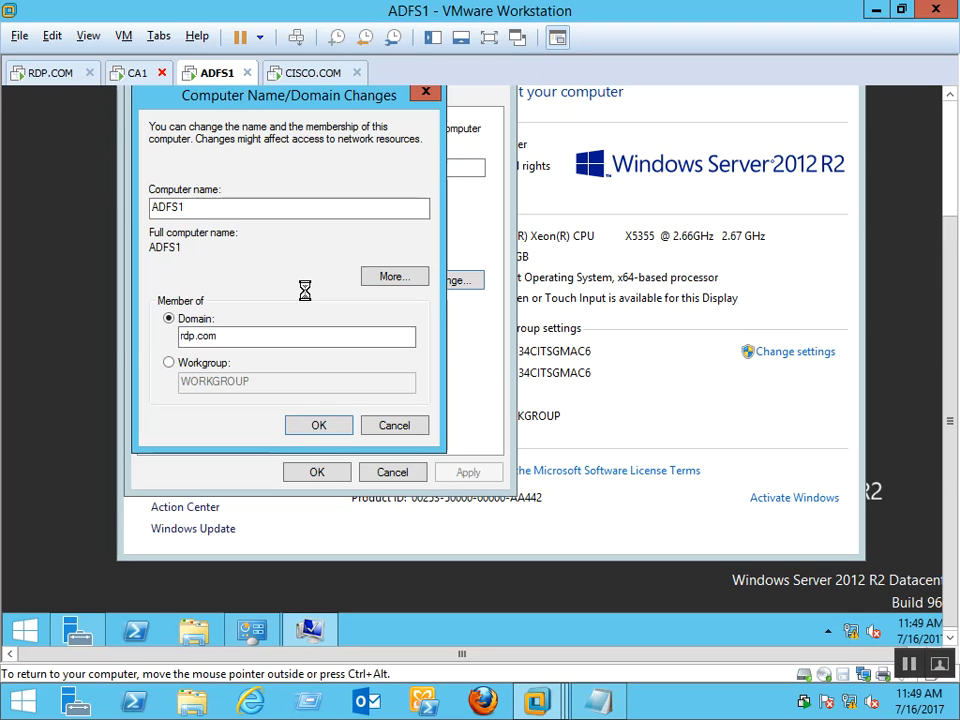
pyautogui.click(297, 258)
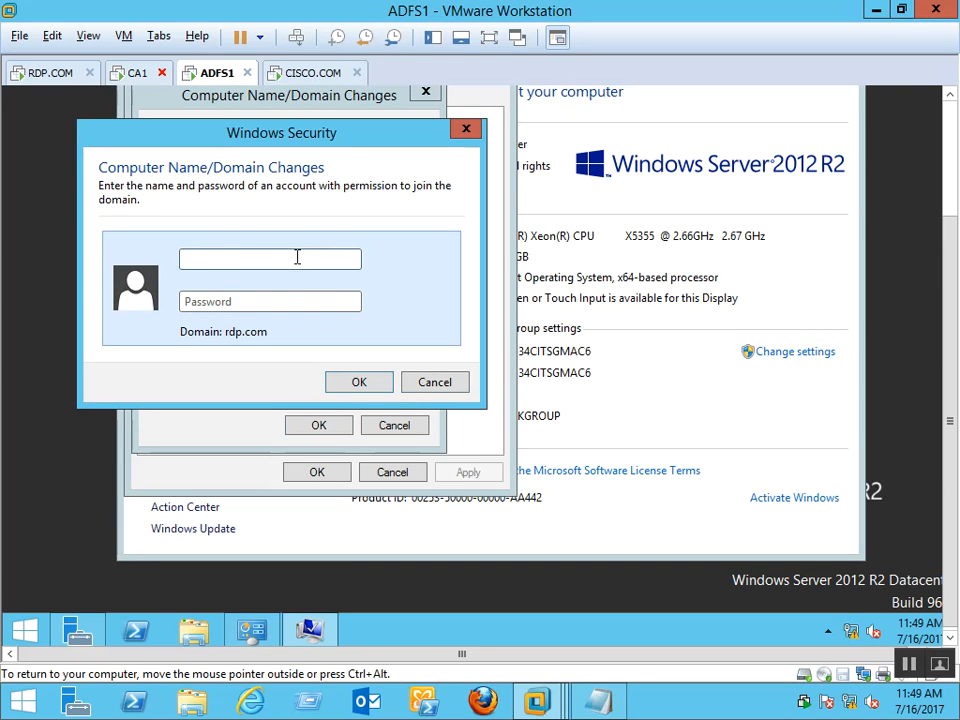
pyautogui.write('administrator')
pyautogui.press('Tab')
pyautogui.write('•••••••••')
pyautogui.press('Return')
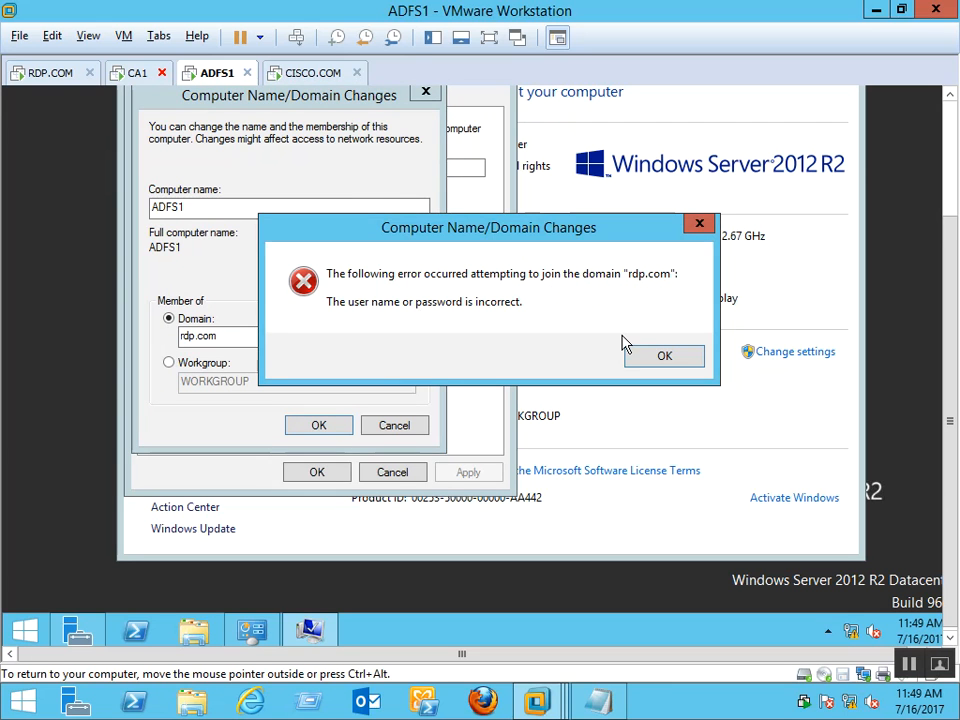
pyautogui.click(673, 358)
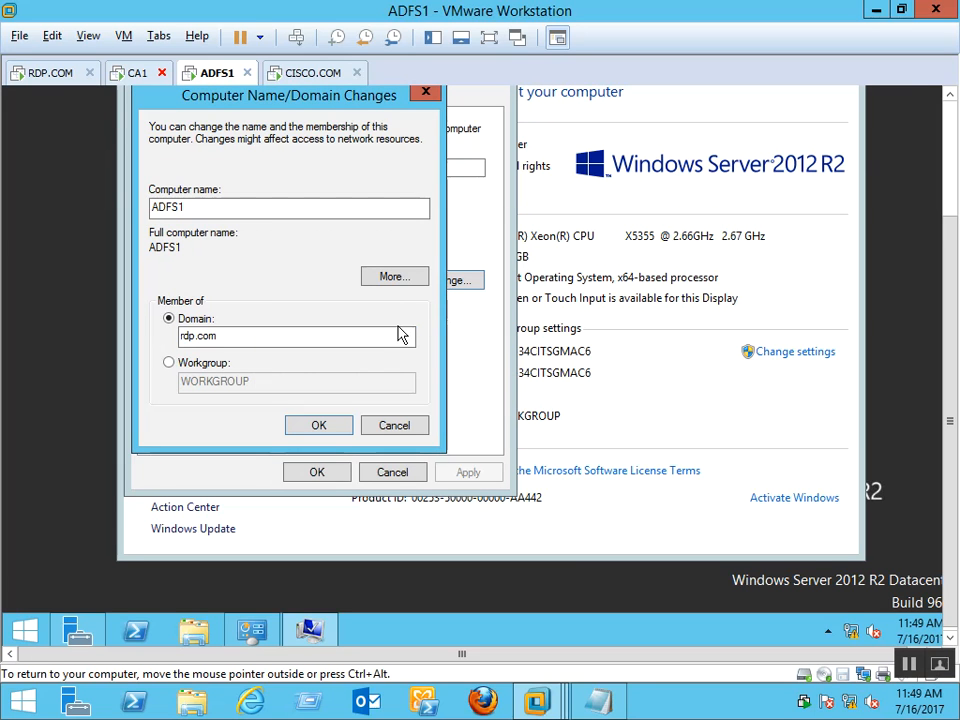
# Re-enter the administrator credentials and complete the rdp.com domain join
pyautogui.click(336, 426)
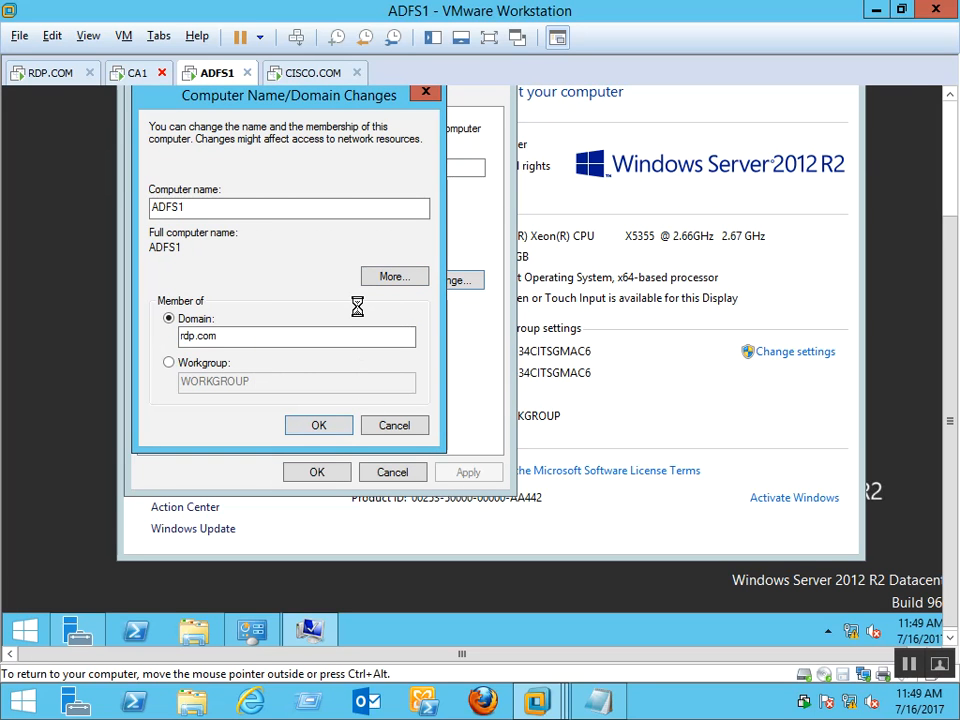
pyautogui.click(269, 258)
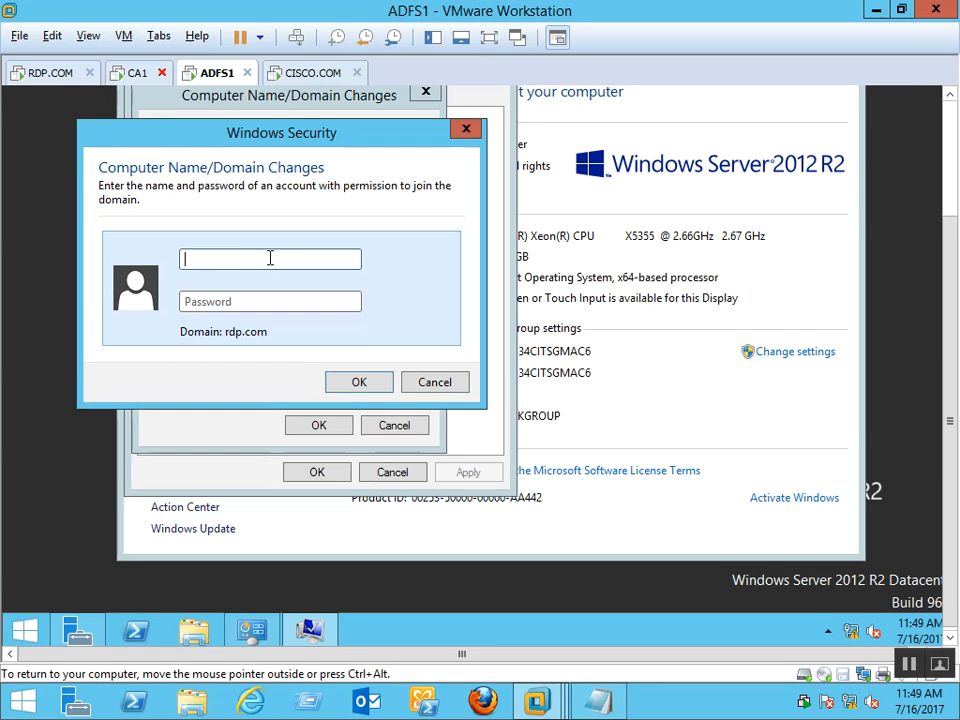
pyautogui.write('administrator')
pyautogui.press('Tab')
pyautogui.write('P')
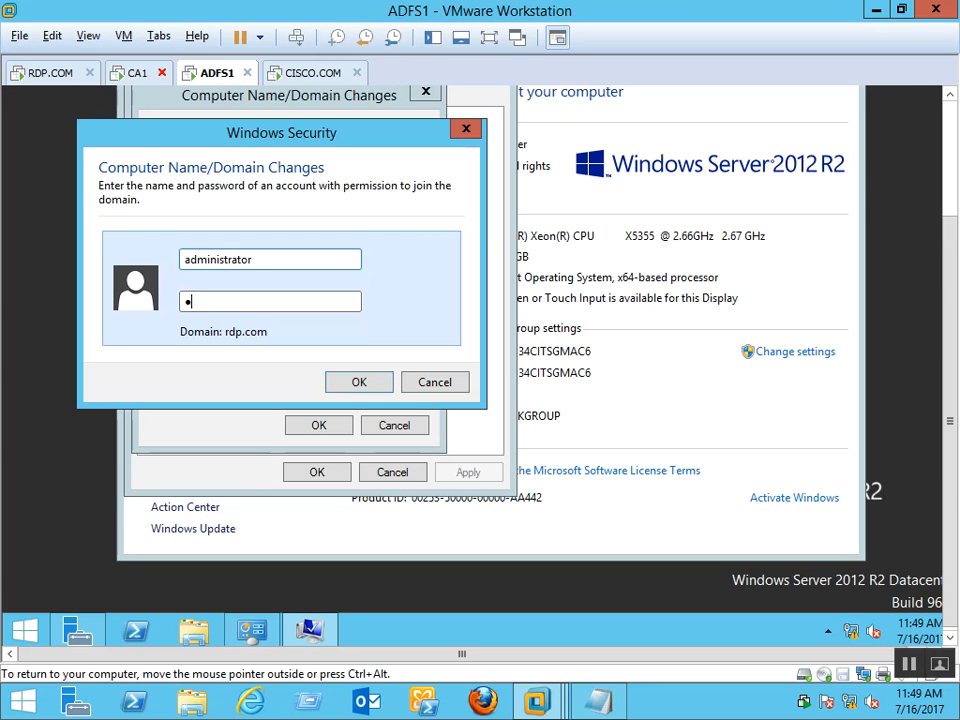
pyautogui.write('••••••••')
pyautogui.press('Return')
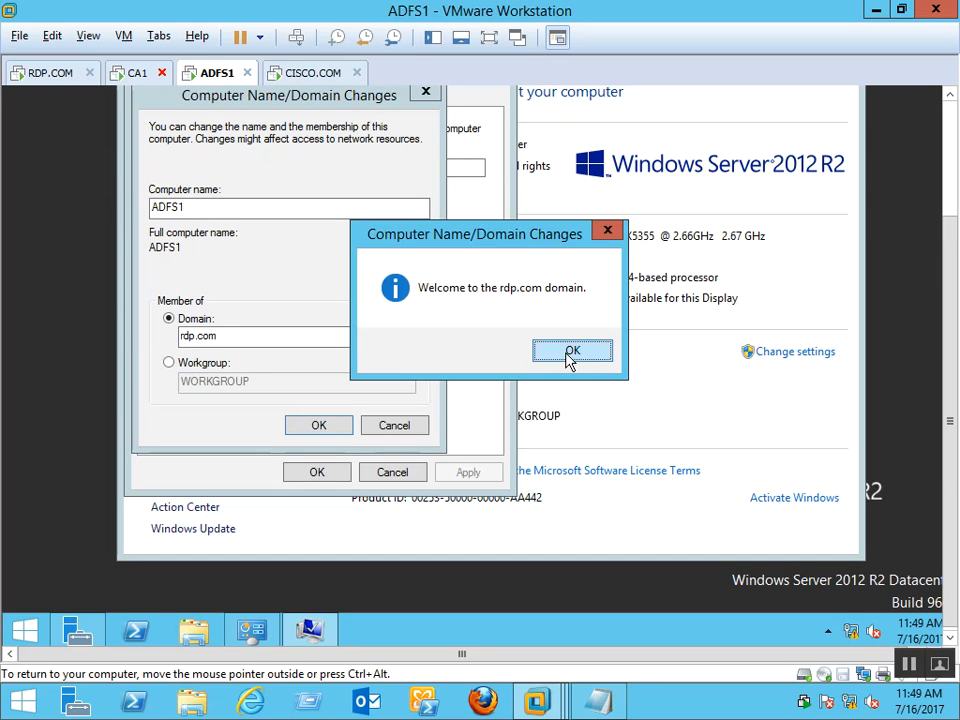
pyautogui.click(570, 352)
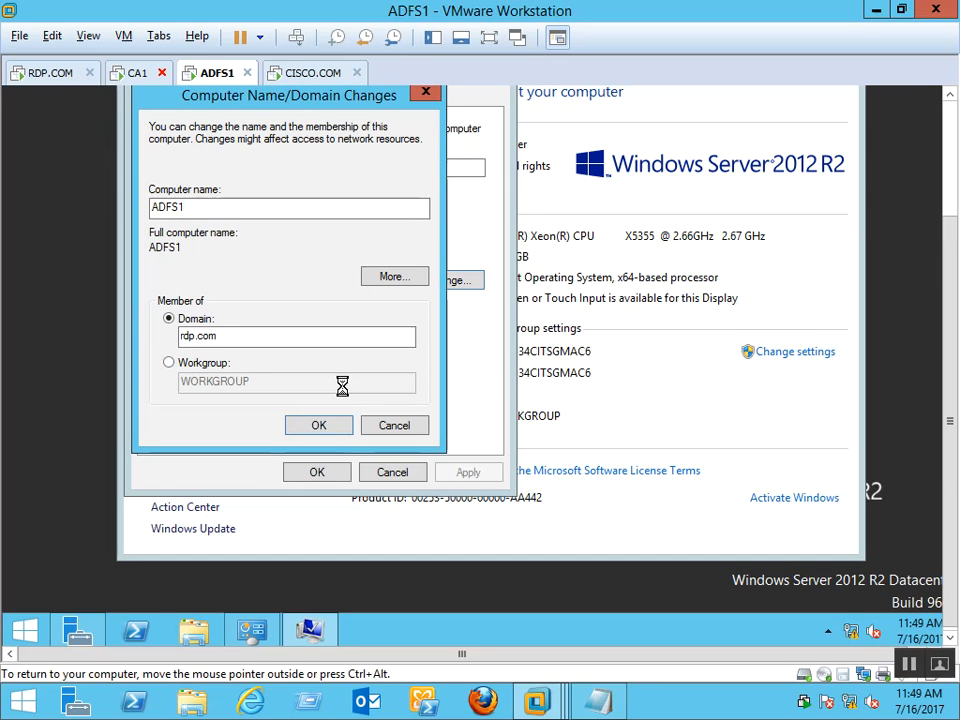
pyautogui.click(590, 303)
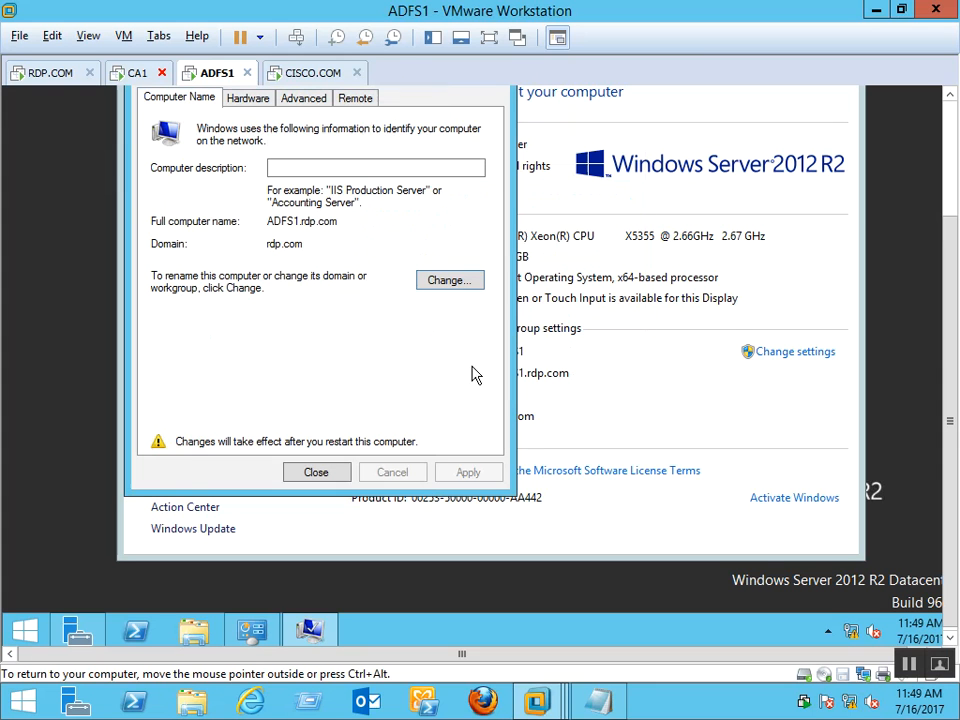
# Review the new name ADFS1.rdp.com, close System Properties, and restart now
pyautogui.moveTo(273, 222); pyautogui.dragTo(155, 239)
pyautogui.click(352, 238)
pyautogui.moveTo(314, 245); pyautogui.dragTo(232, 247)
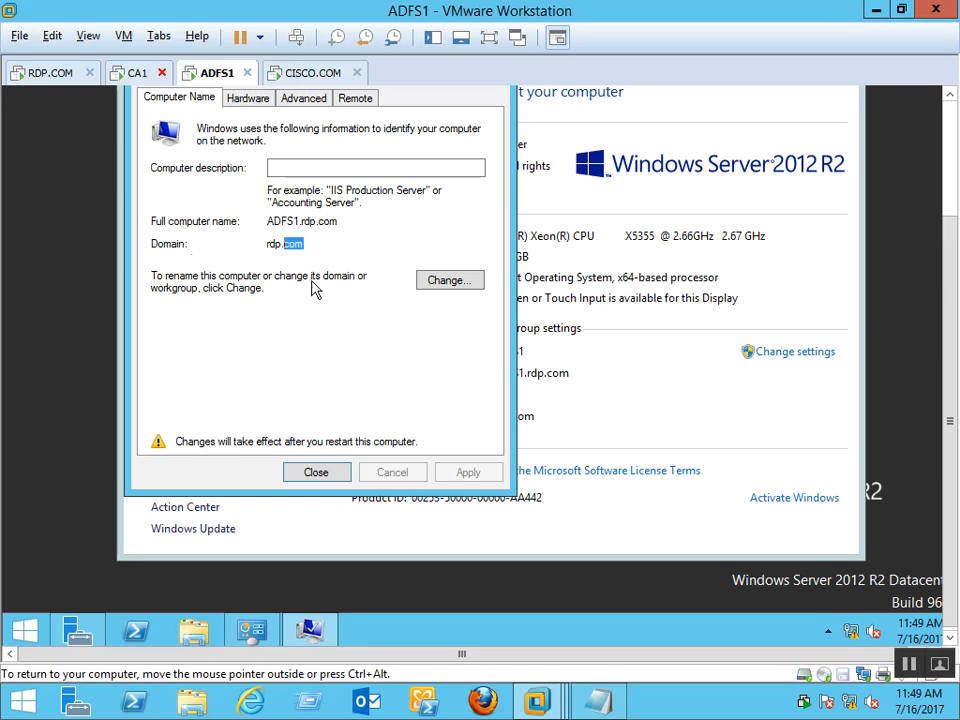
pyautogui.click(317, 474)
pyautogui.click(500, 298)
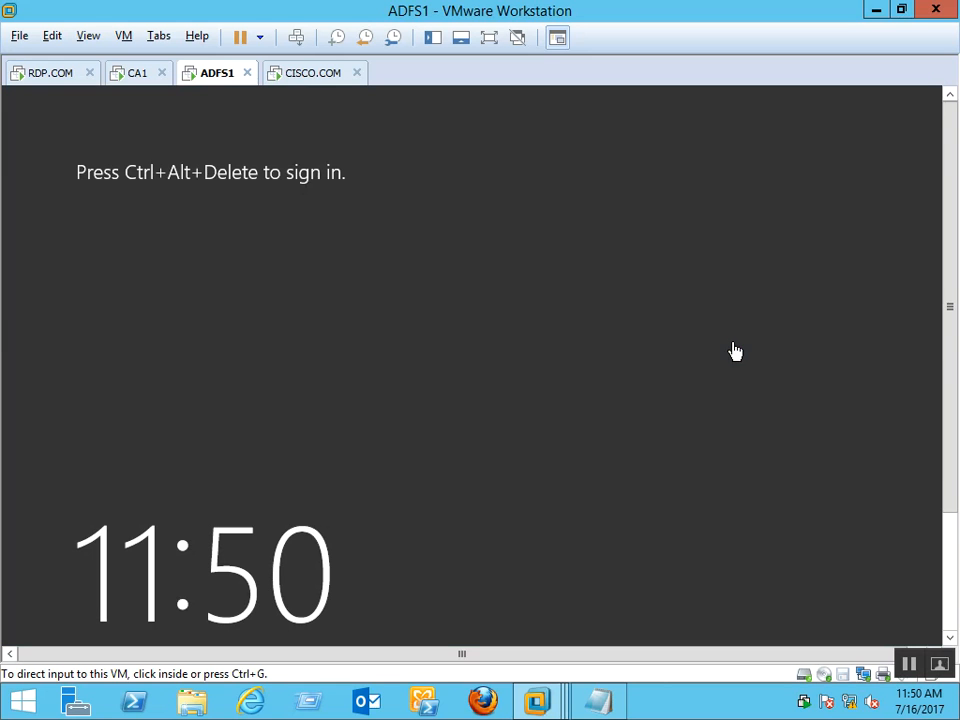
# Sign in to ADFS1 under Other user as rdp\administrator with its password
pyautogui.click(896, 381)
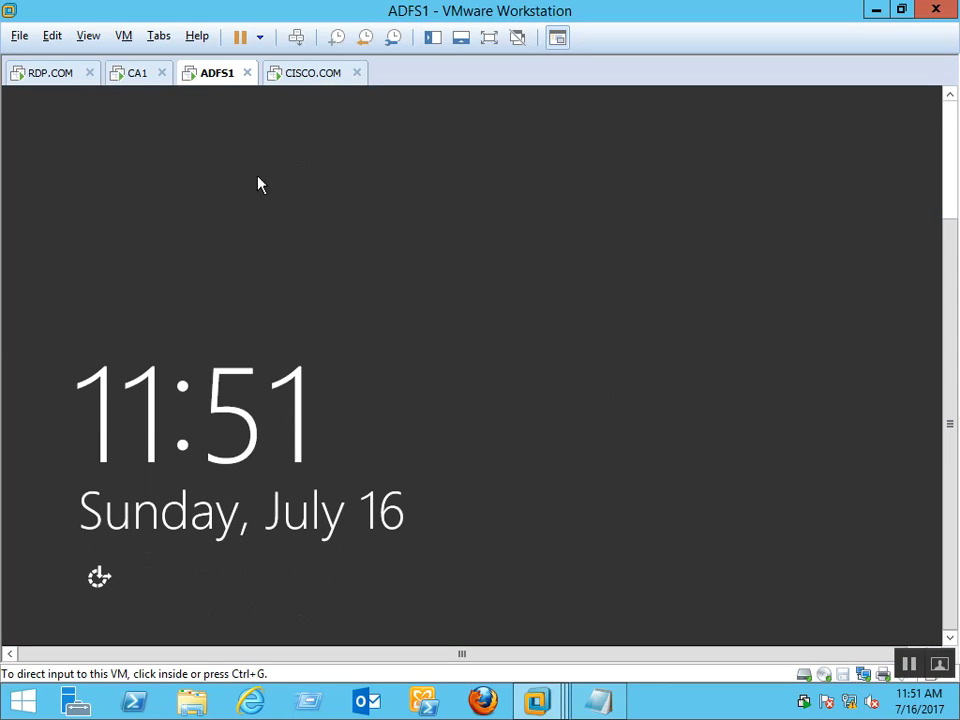
pyautogui.click(296, 37)
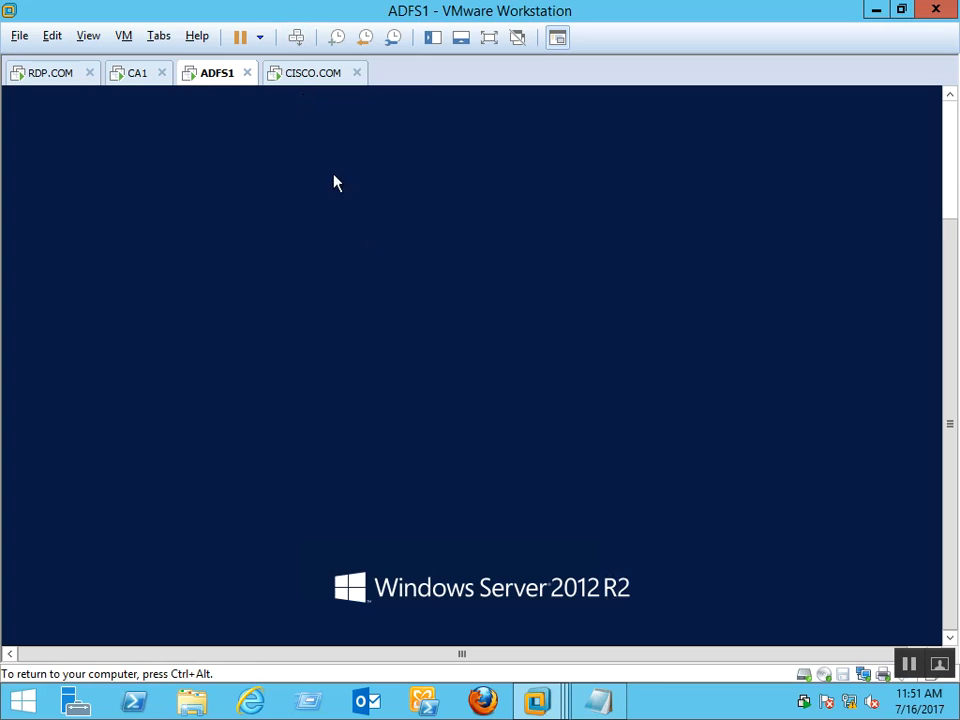
pyautogui.click(954, 130)
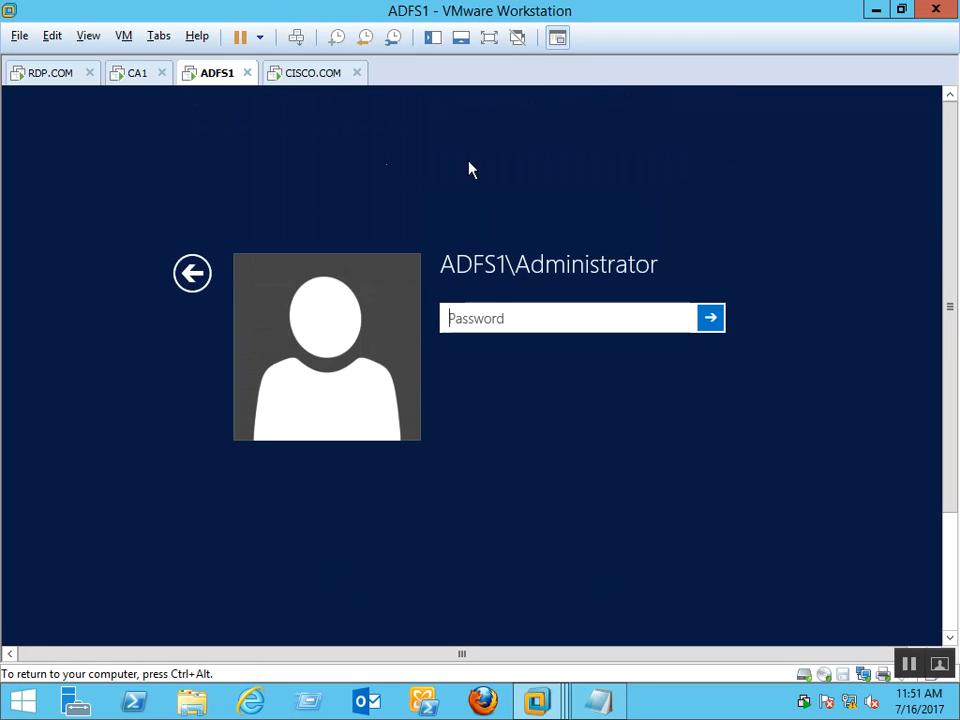
pyautogui.click(236, 276)
pyautogui.click(551, 279)
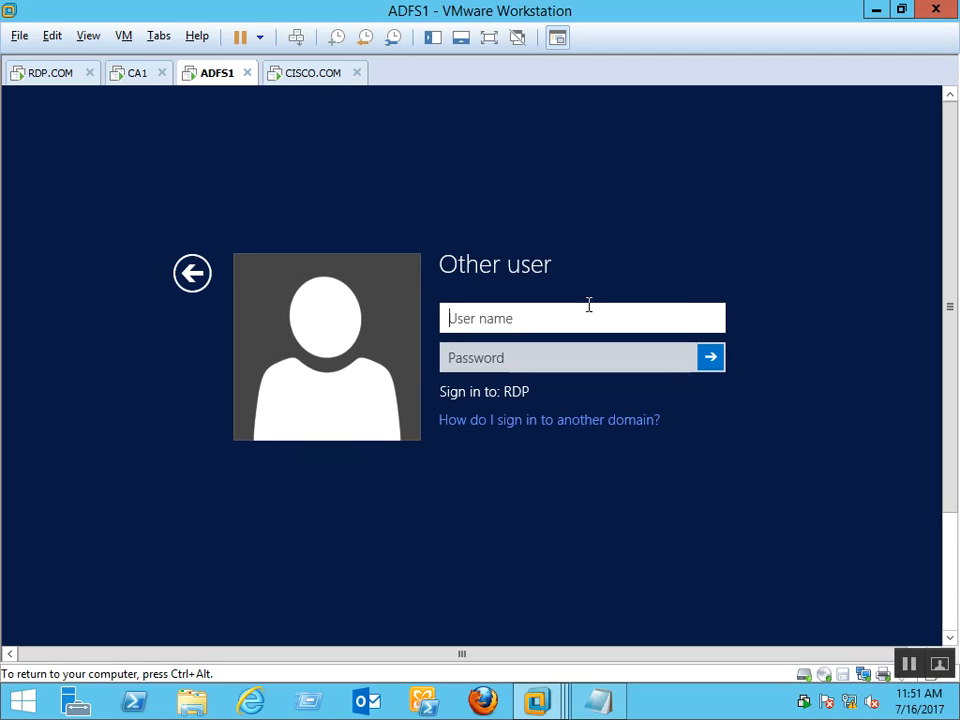
pyautogui.write('rdp\\ad')
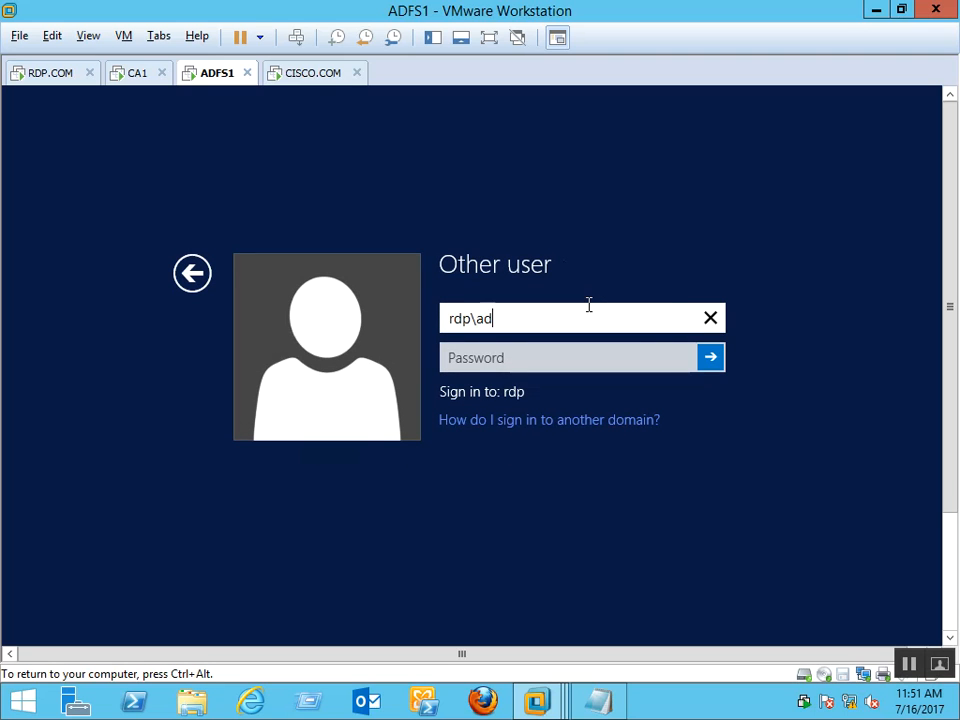
pyautogui.write('ministrator')
pyautogui.press('Tab')
pyautogui.write('P@ssw0rd')
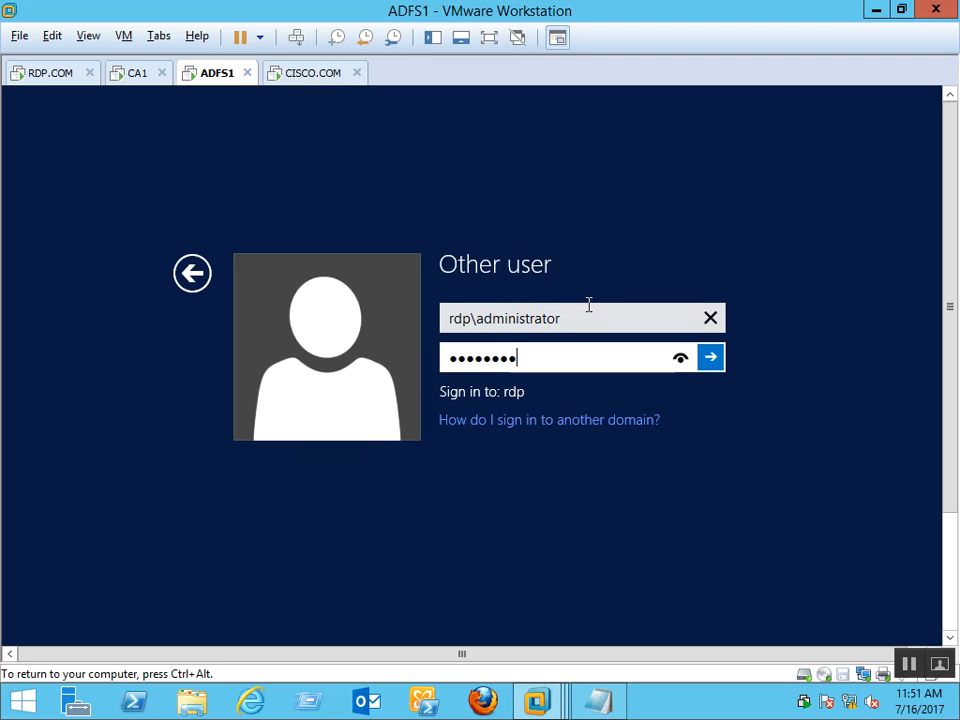
pyautogui.press('Return')
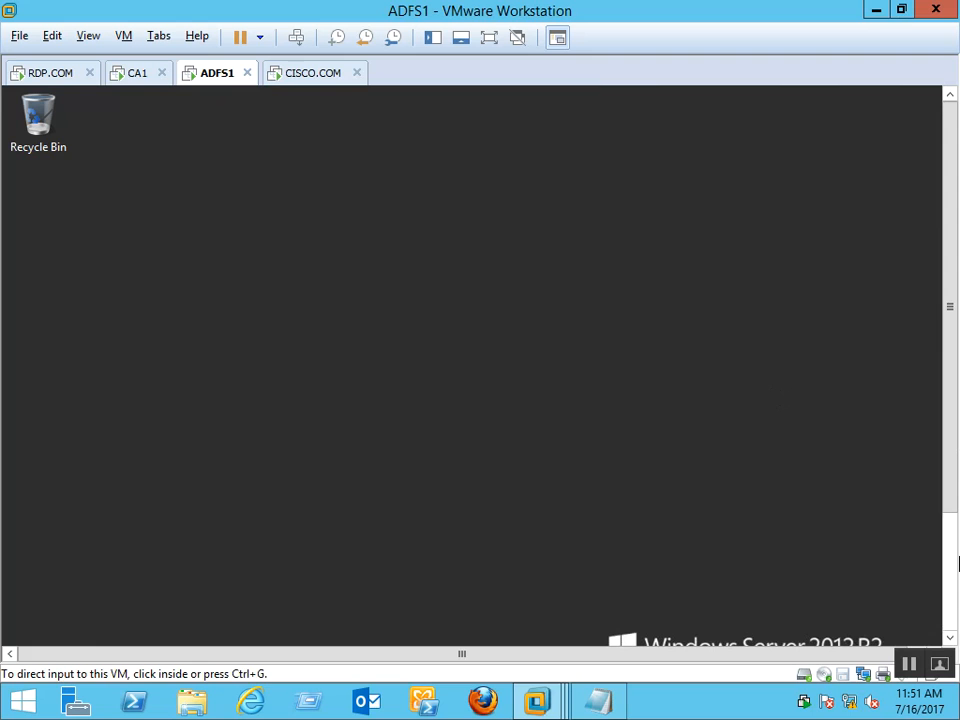
# Refresh the ADFS1 desktop and launch Server Manager
pyautogui.click(949, 592)
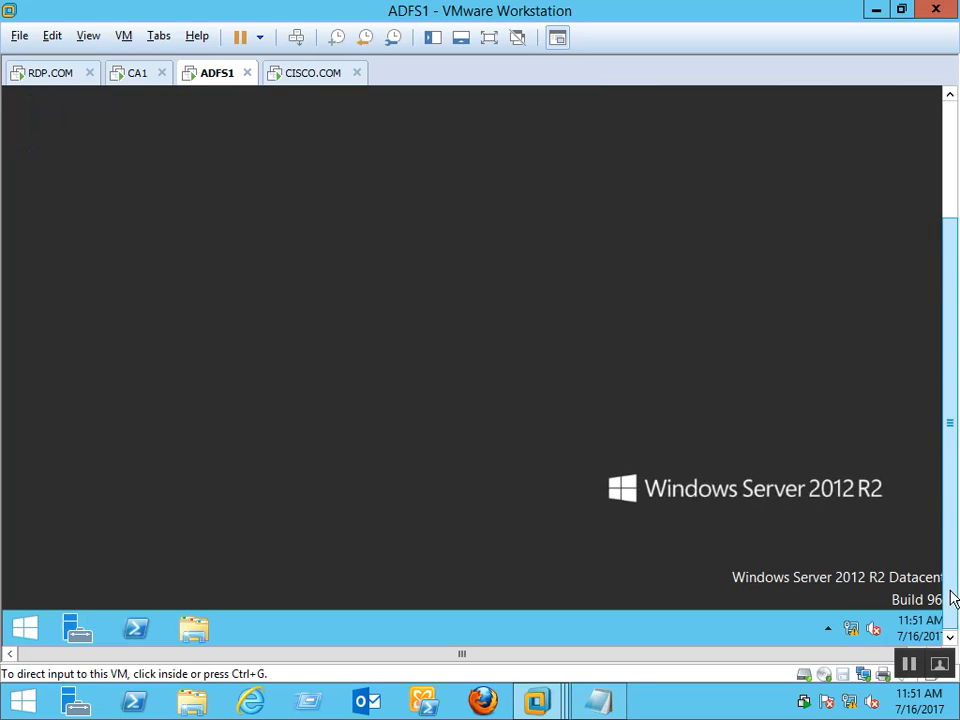
pyautogui.rightClick(375, 337)
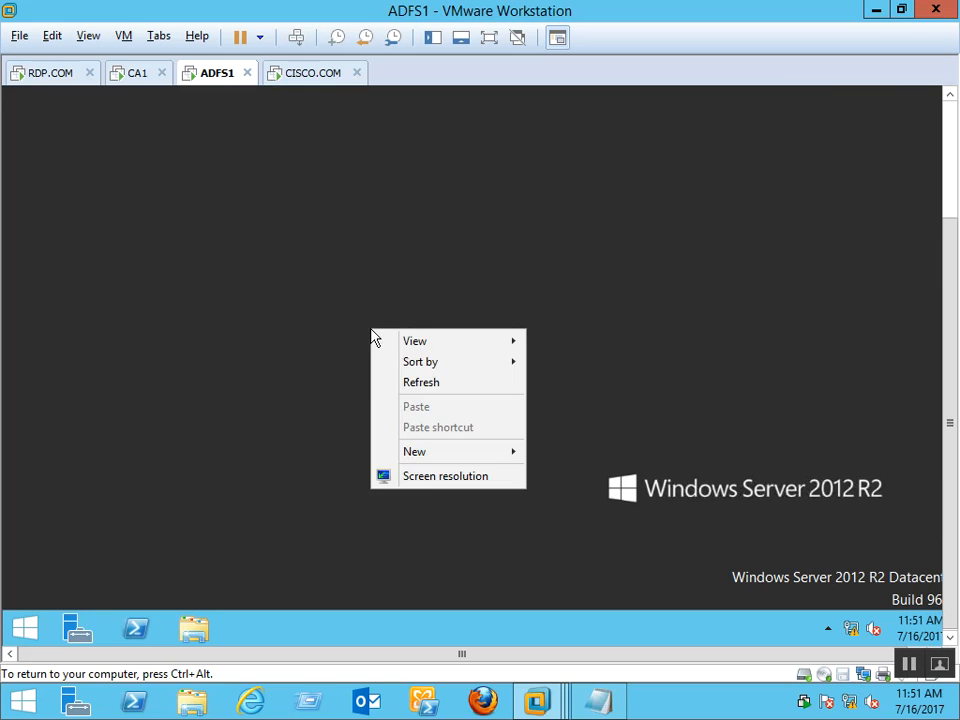
pyautogui.click(431, 388)
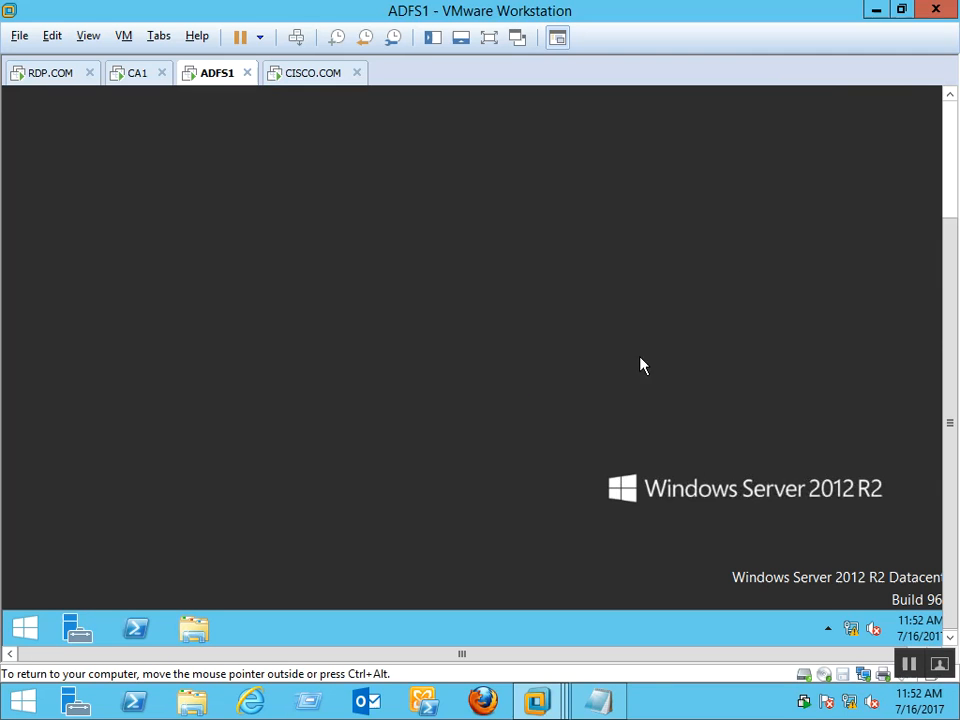
pyautogui.click(76, 629)
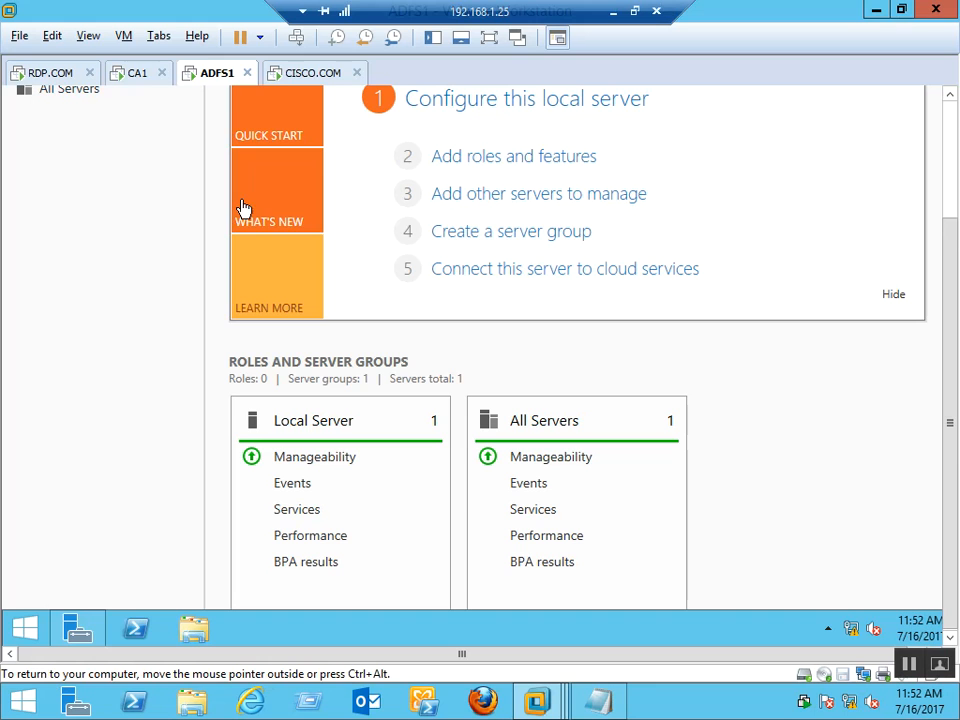
# Start Add roles and features after dismissing the inventory notice
pyautogui.click(950, 120)
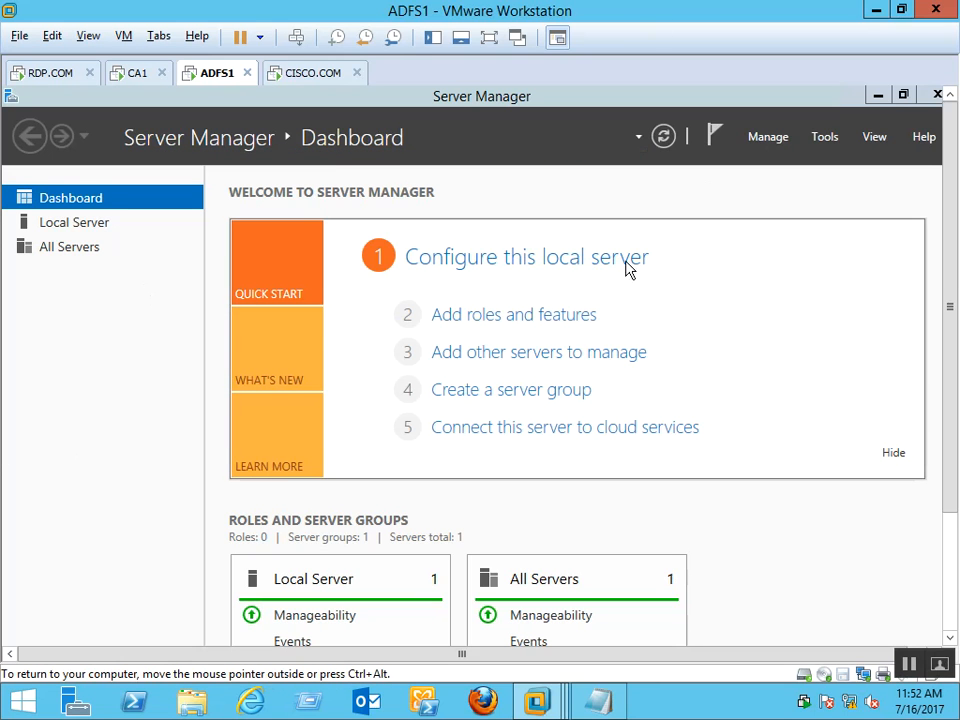
pyautogui.click(578, 316)
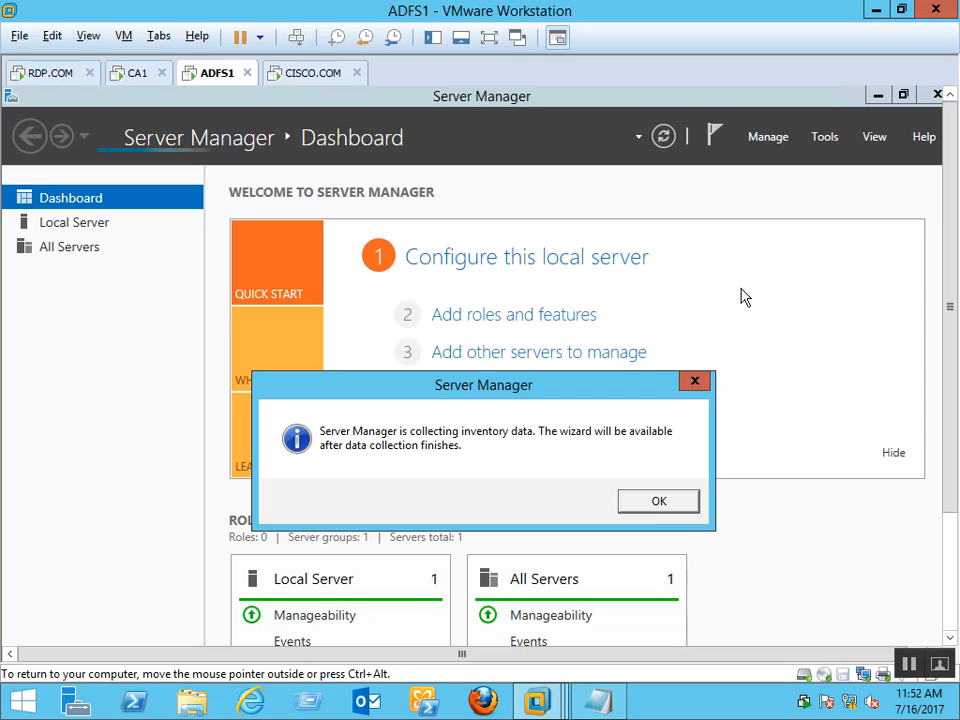
pyautogui.click(672, 507)
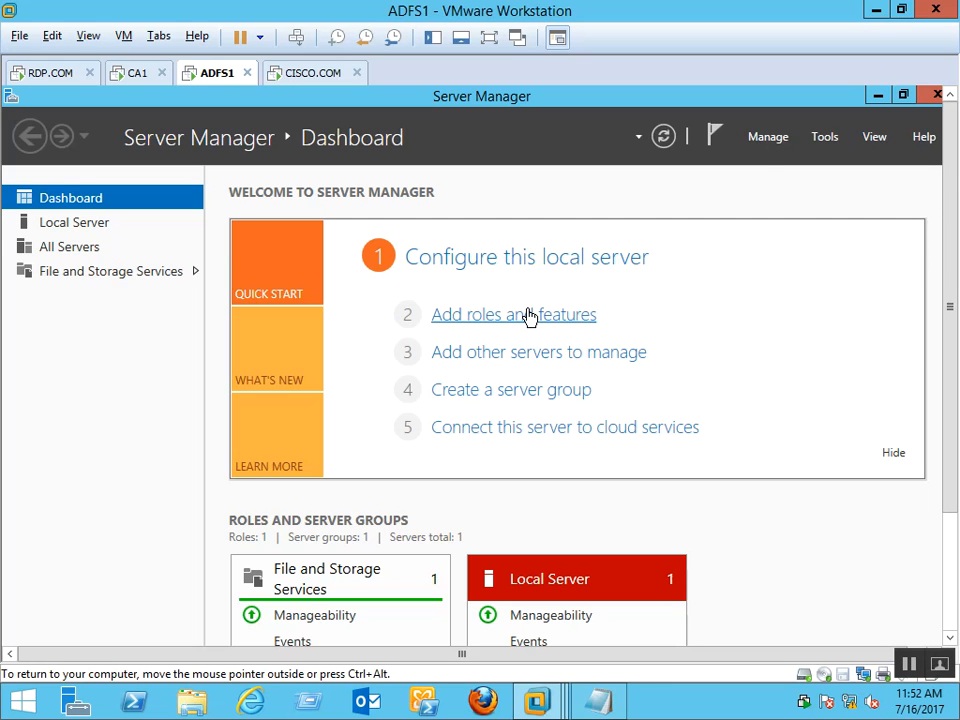
pyautogui.click(528, 316)
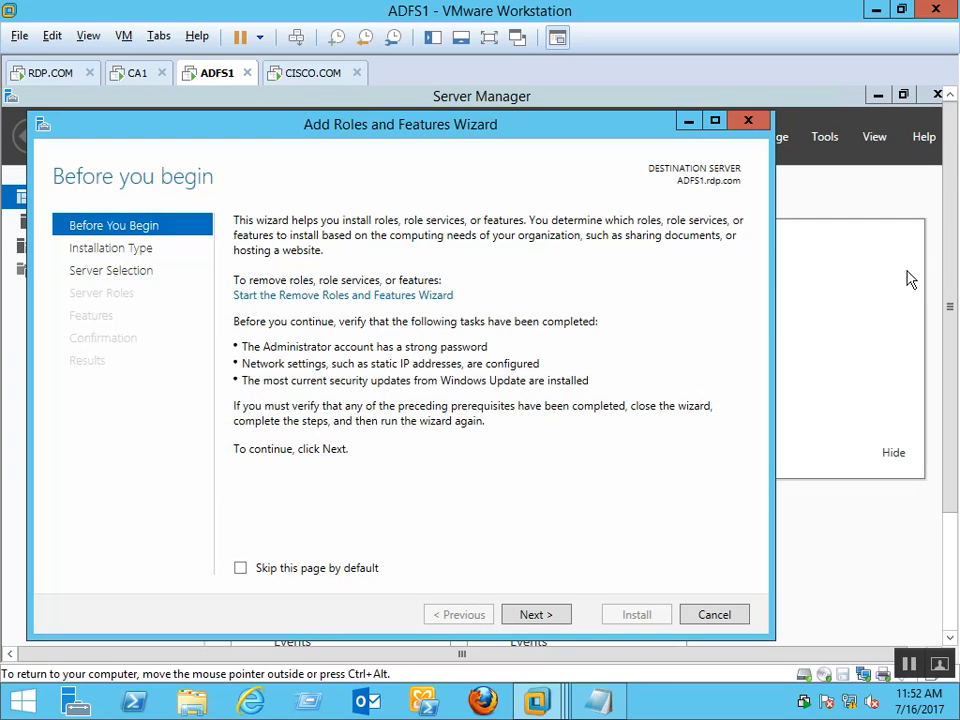
# Advance the wizard with role-based installation and destination server ADFS1.rdp.com
pyautogui.click(550, 614)
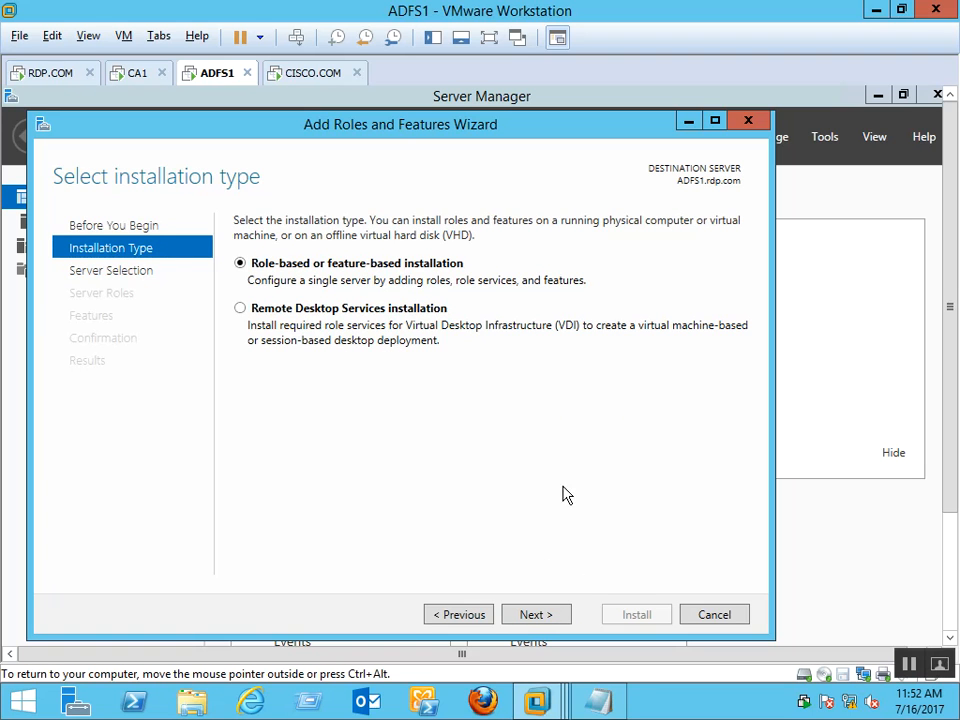
pyautogui.click(535, 616)
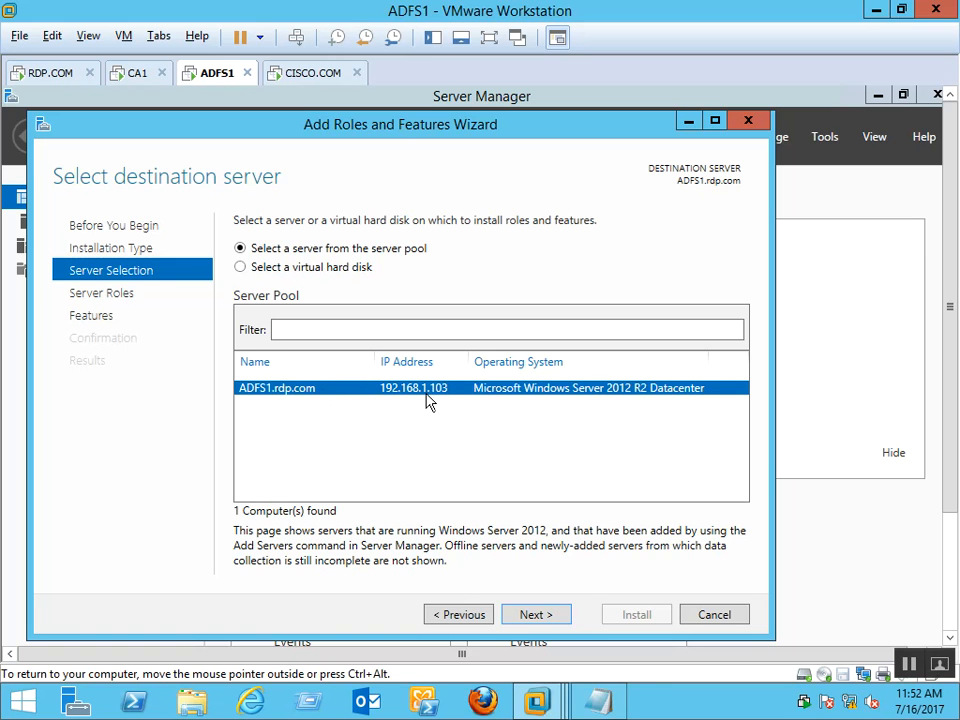
pyautogui.click(553, 617)
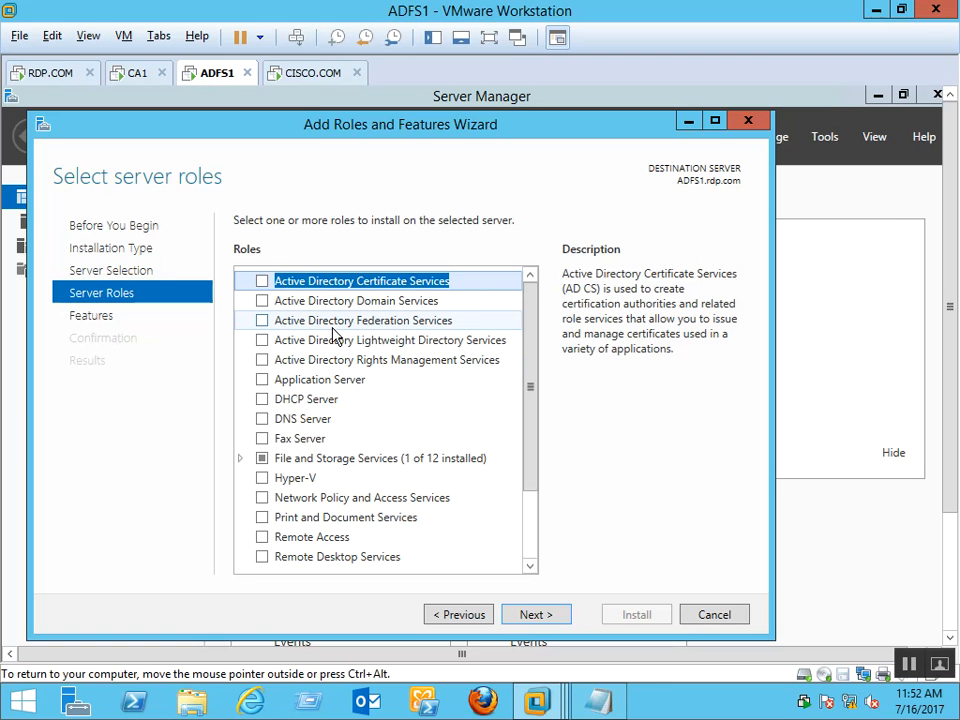
# Tick Active Directory Federation Services and continue past Features unchanged
pyautogui.click(295, 322)
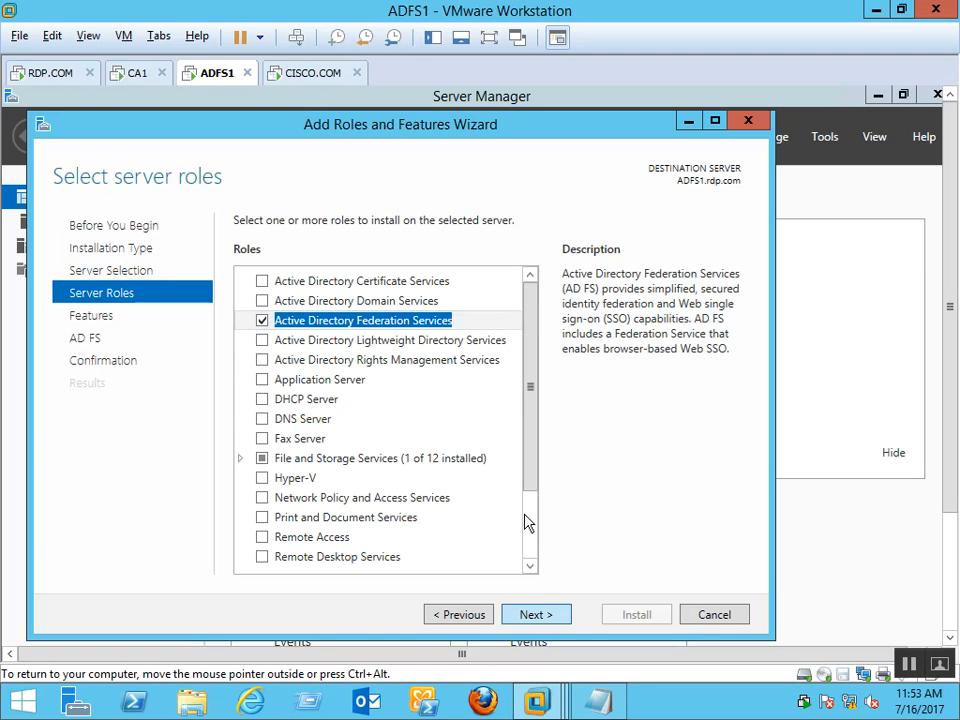
pyautogui.click(543, 618)
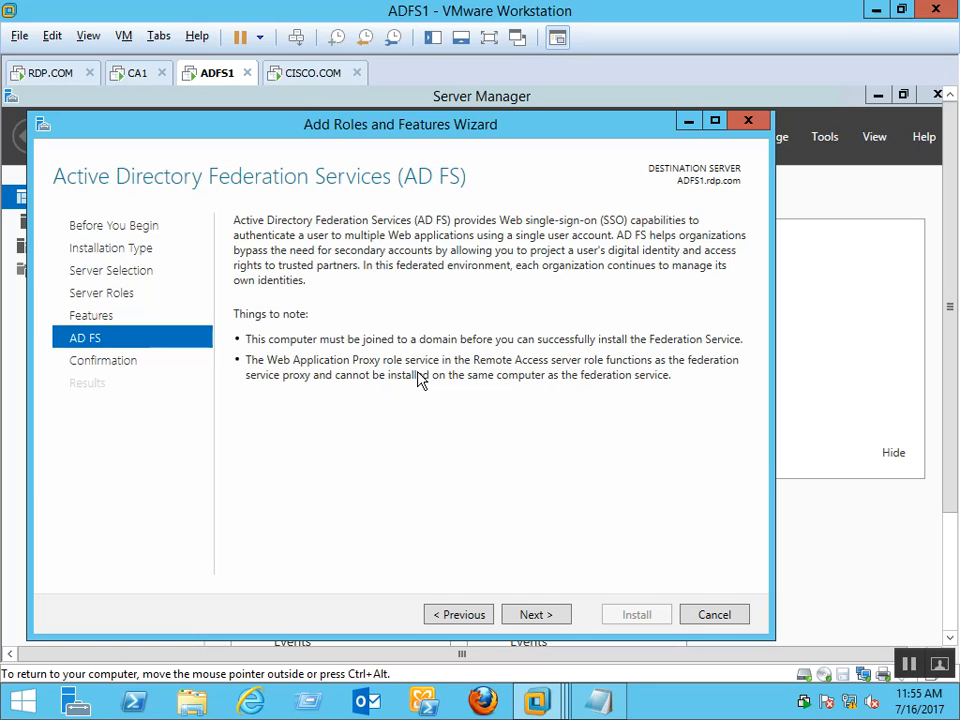
# Continue from the AD FS page toward the installation confirmation
pyautogui.click(534, 615)
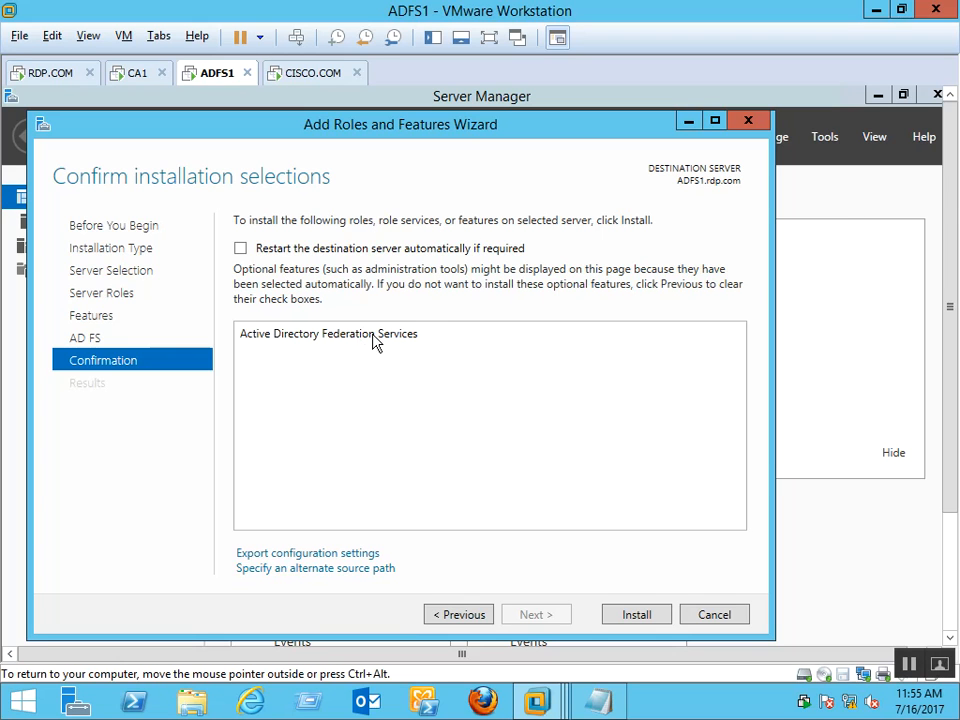
# Install the AD FS role on ADFS1, then launch configuration of the federation service on this server
pyautogui.click(627, 618)
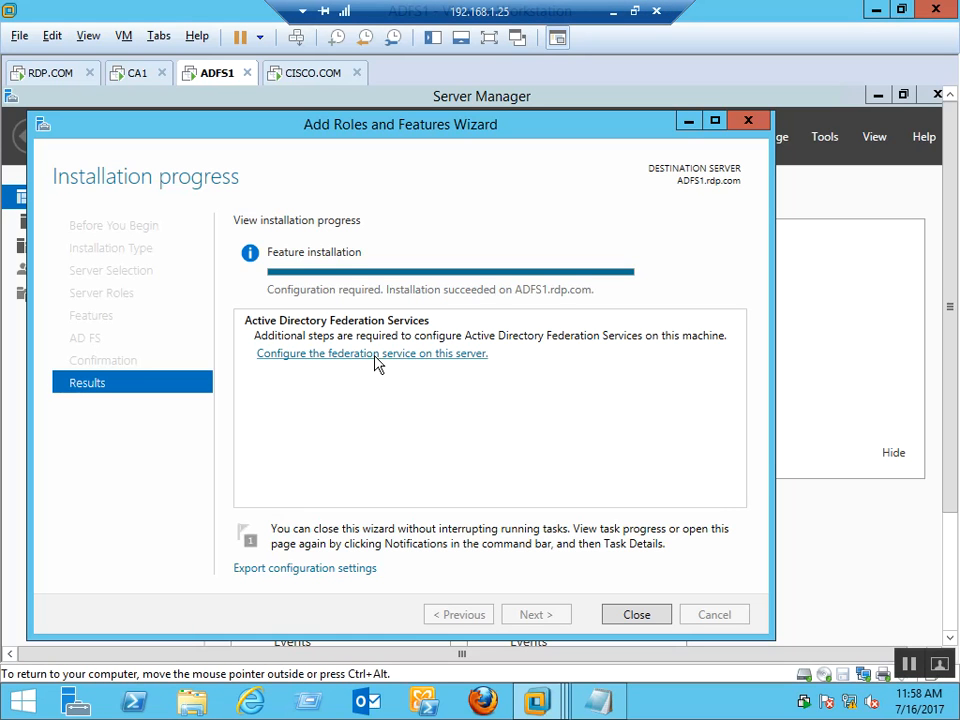
pyautogui.click(348, 354)
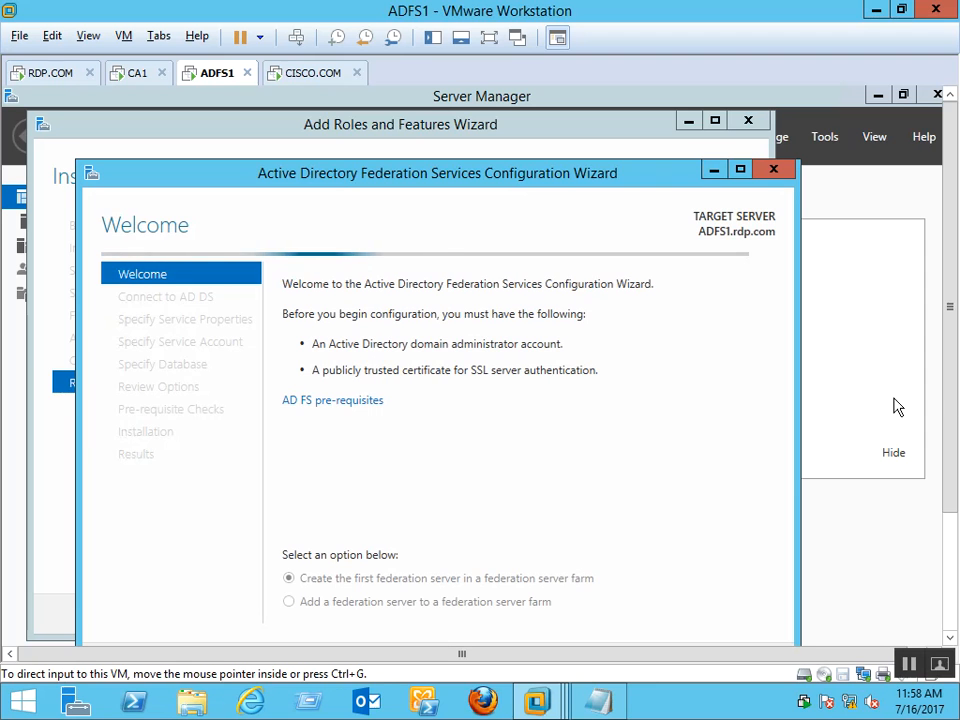
# Review the Welcome page prerequisites: a domain administrator account and an SSL certificate
pyautogui.moveTo(948, 263); pyautogui.dragTo(951, 357)
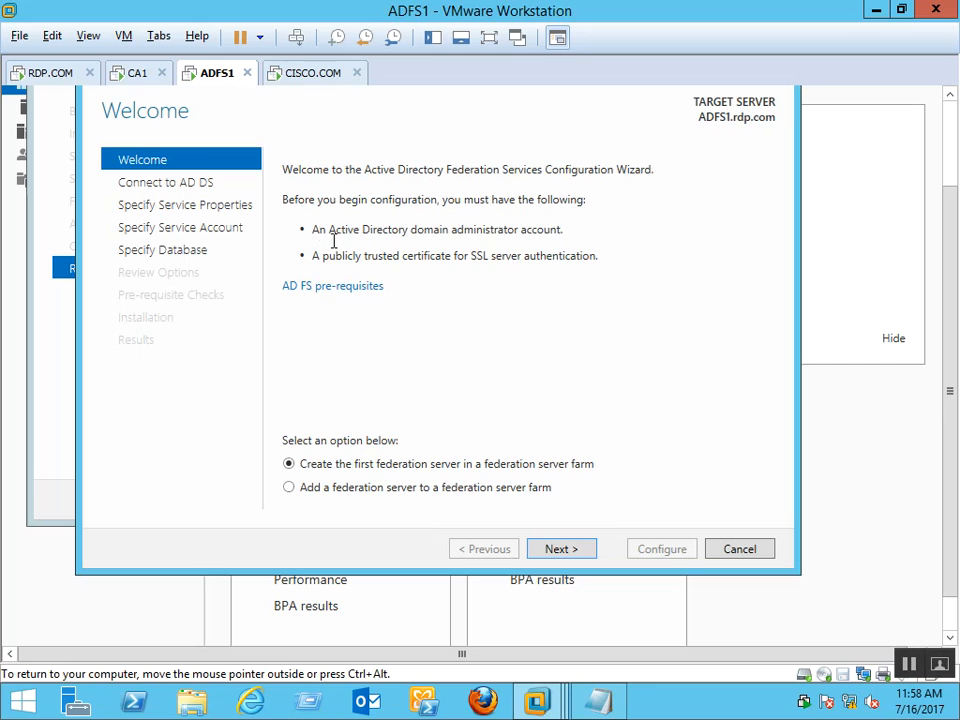
pyautogui.moveTo(319, 230); pyautogui.dragTo(566, 231)
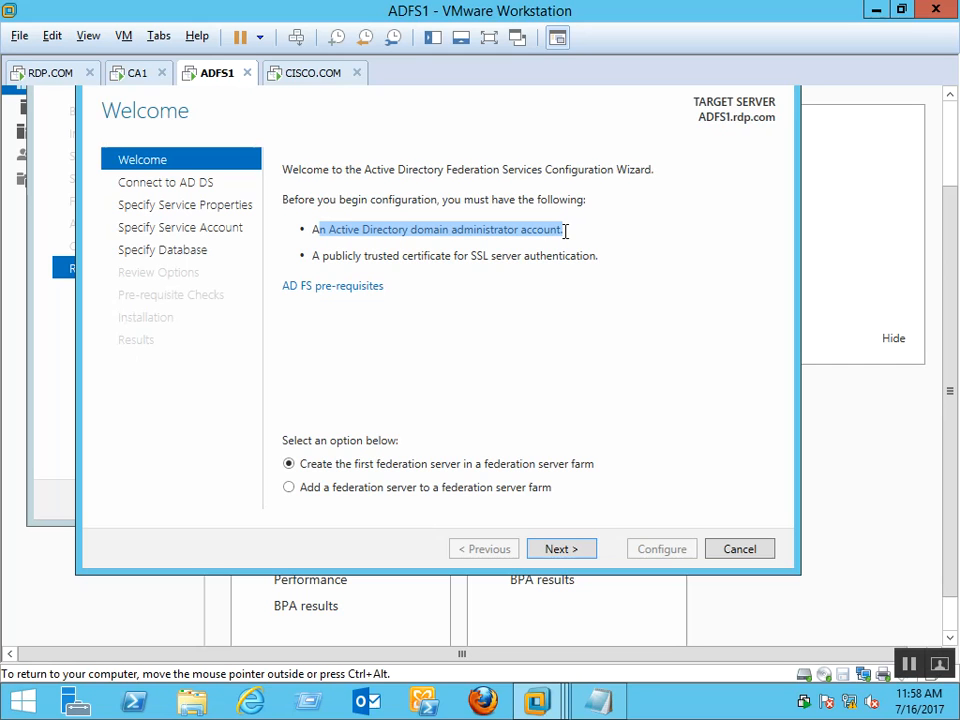
pyautogui.click(492, 240)
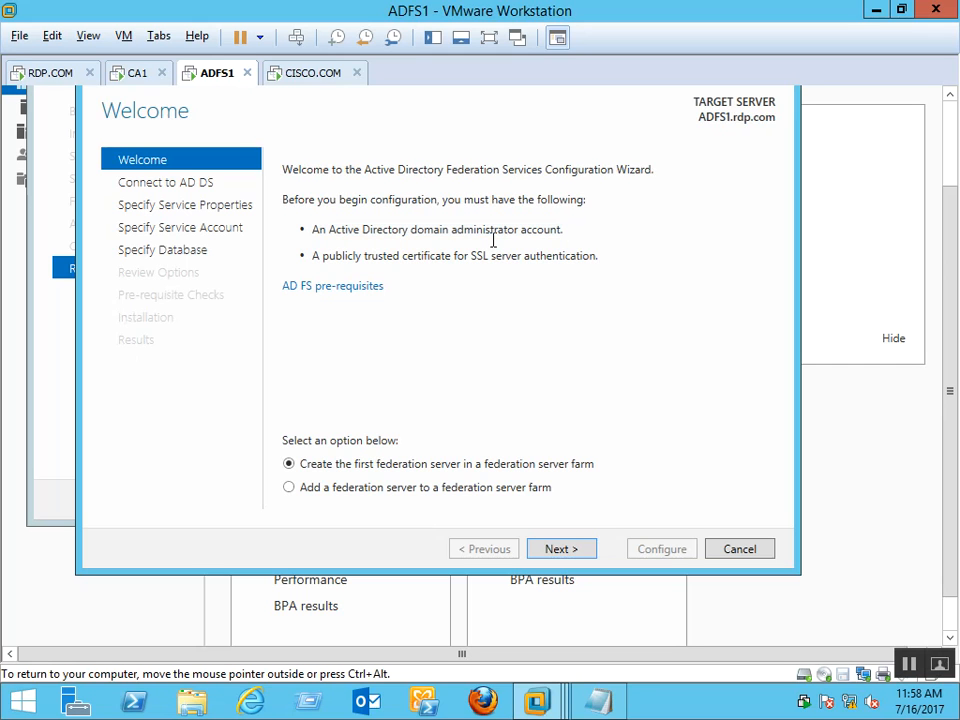
pyautogui.moveTo(422, 256); pyautogui.dragTo(600, 270)
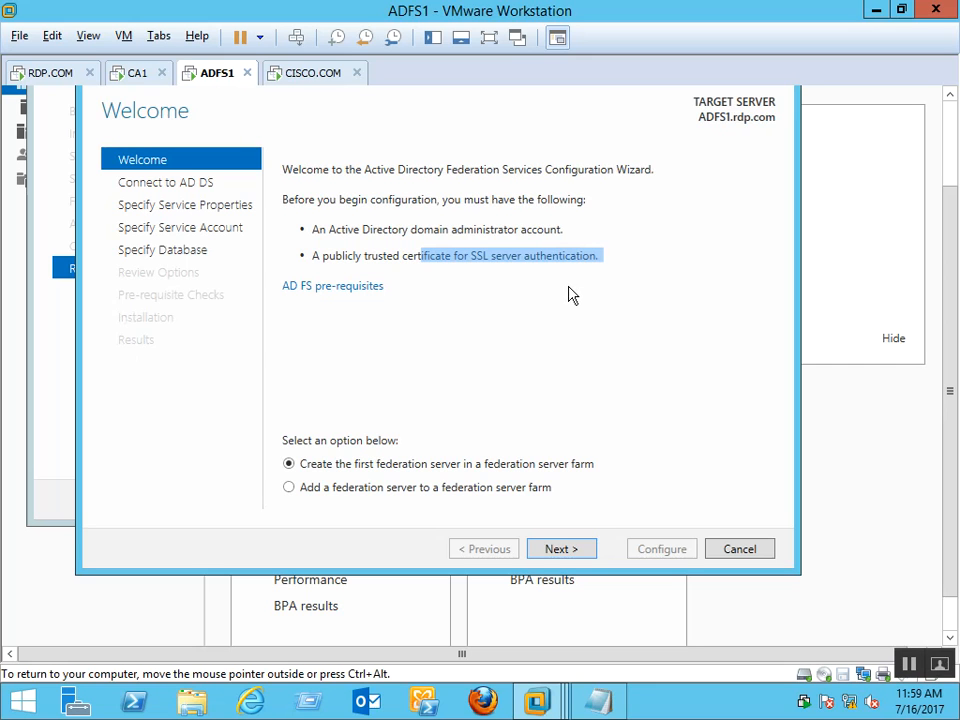
pyautogui.click(386, 261)
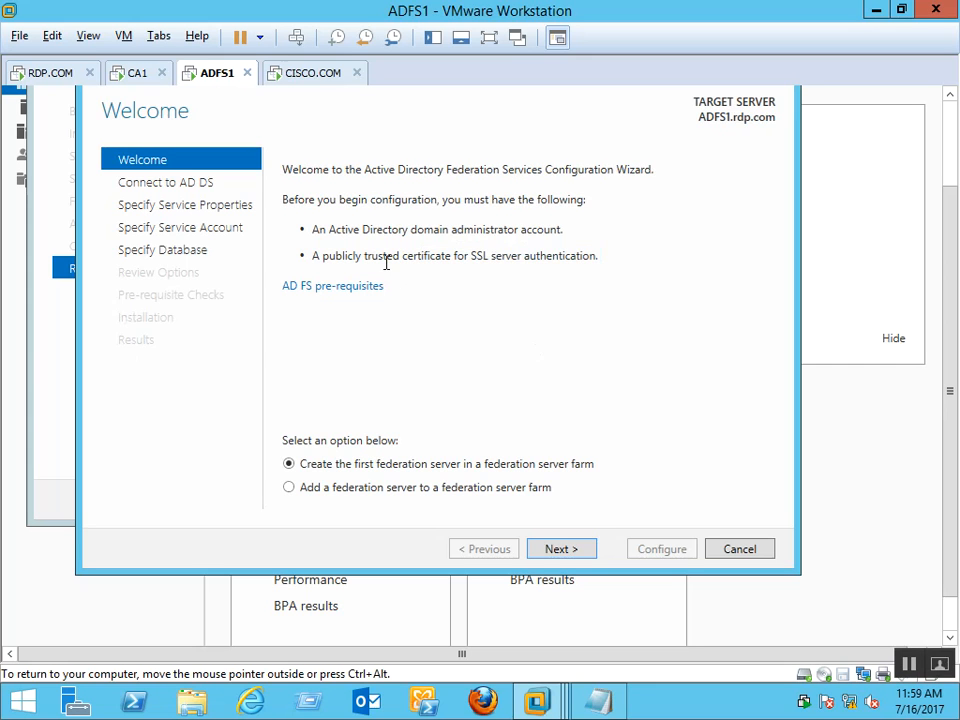
pyautogui.moveTo(386, 261); pyautogui.dragTo(572, 311)
pyautogui.click(499, 356)
# Advance with the current administrator account and find the SSL Certificate list empty
pyautogui.click(574, 548)
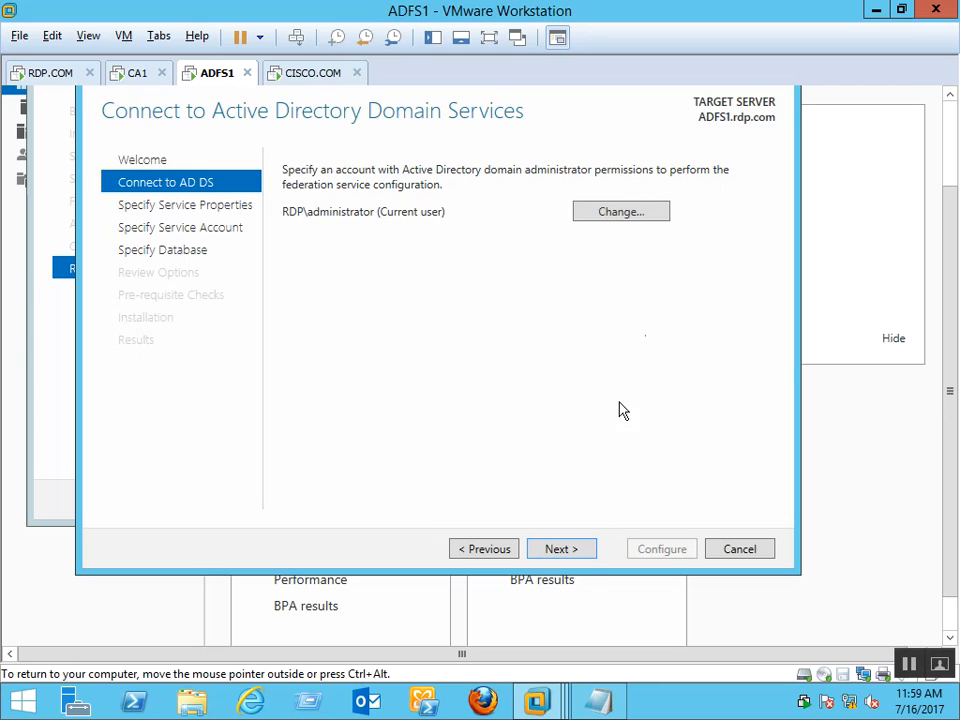
pyautogui.click(560, 549)
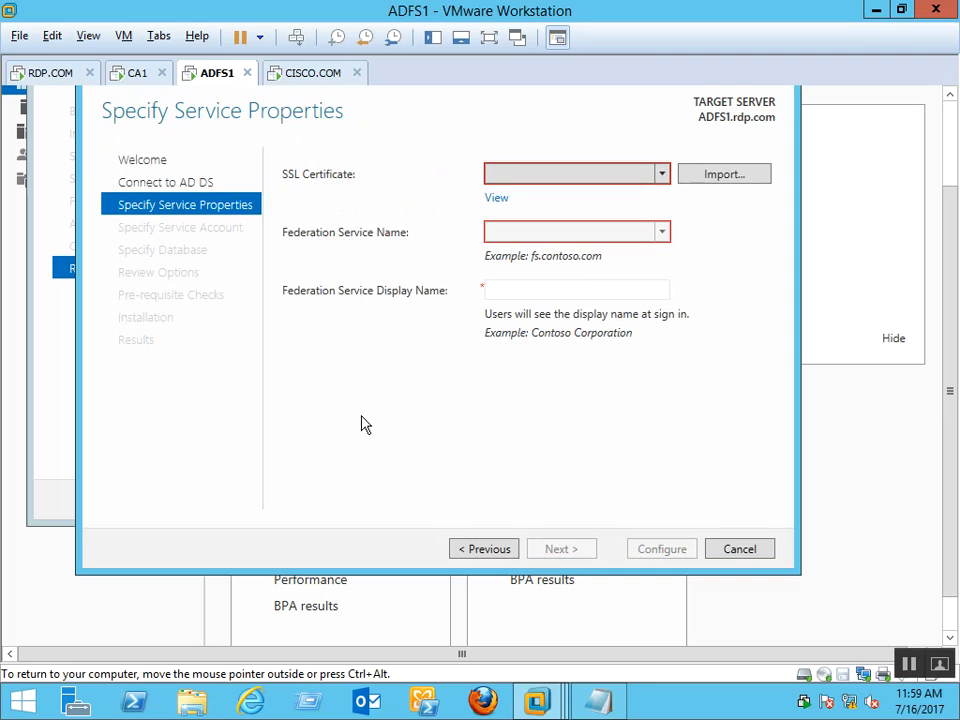
pyautogui.click(641, 177)
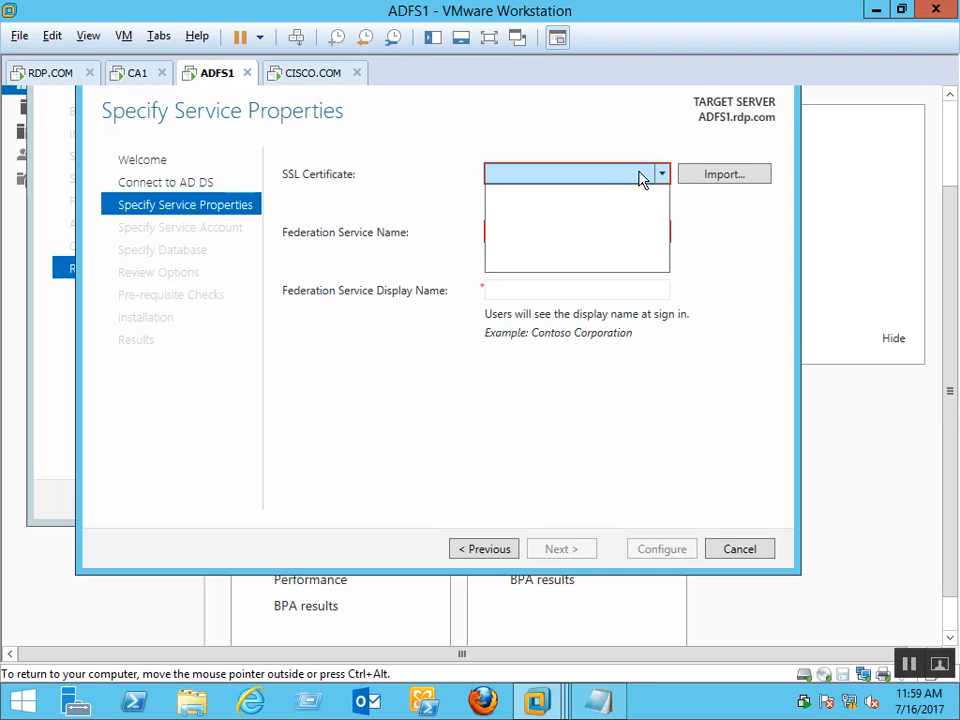
pyautogui.click(641, 177)
pyautogui.click(641, 177)
pyautogui.click(641, 177)
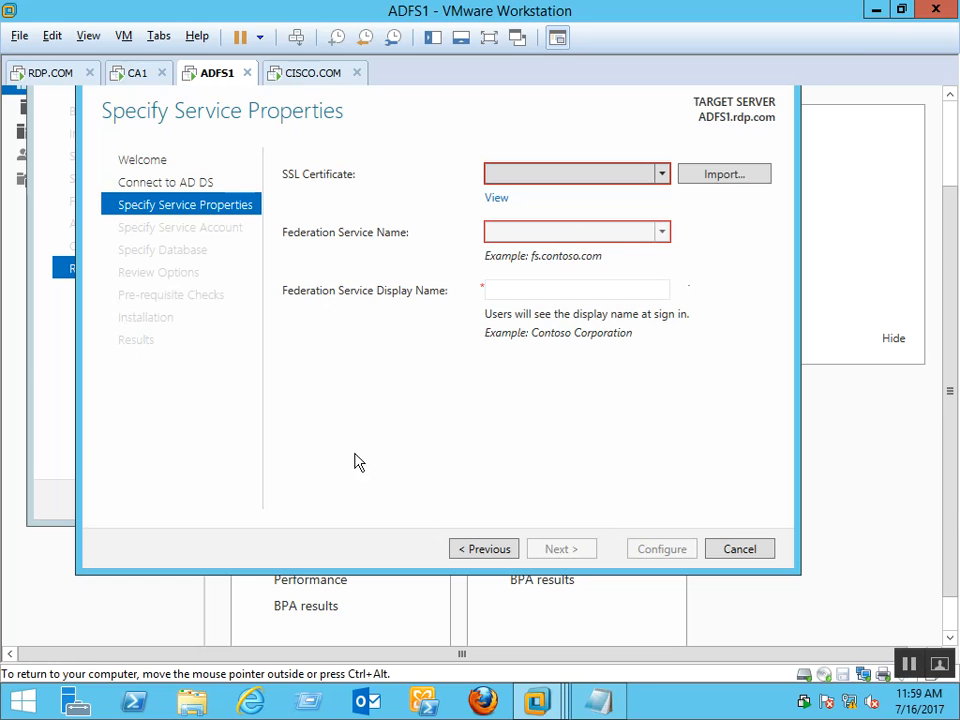
# Open the Run prompt from the guest's Start button quick menu
pyautogui.moveTo(951, 479); pyautogui.dragTo(948, 573)
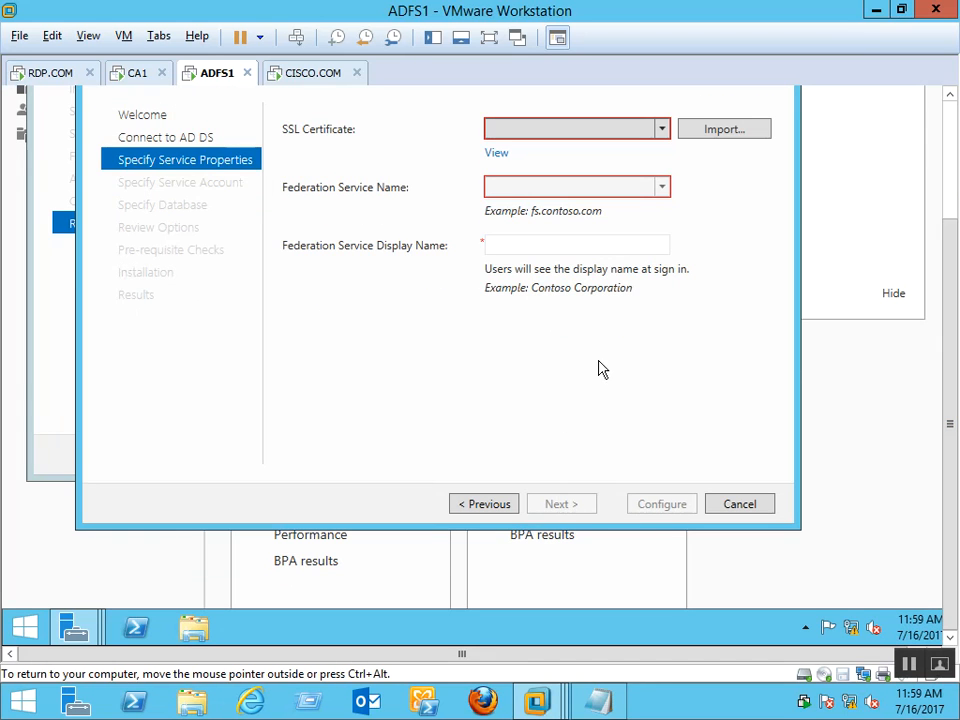
pyautogui.rightClick(21, 627)
pyautogui.click(88, 578)
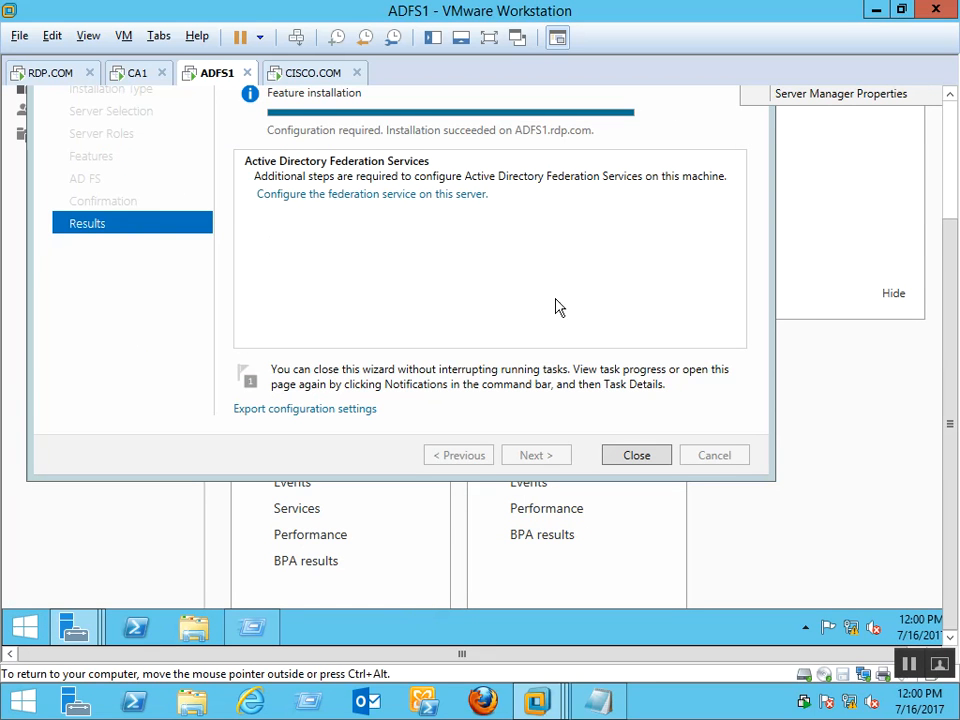
# Minimize the Add Roles wizard and Server Manager, then launch an empty console with mmc
pyautogui.moveTo(954, 226); pyautogui.dragTo(954, 183)
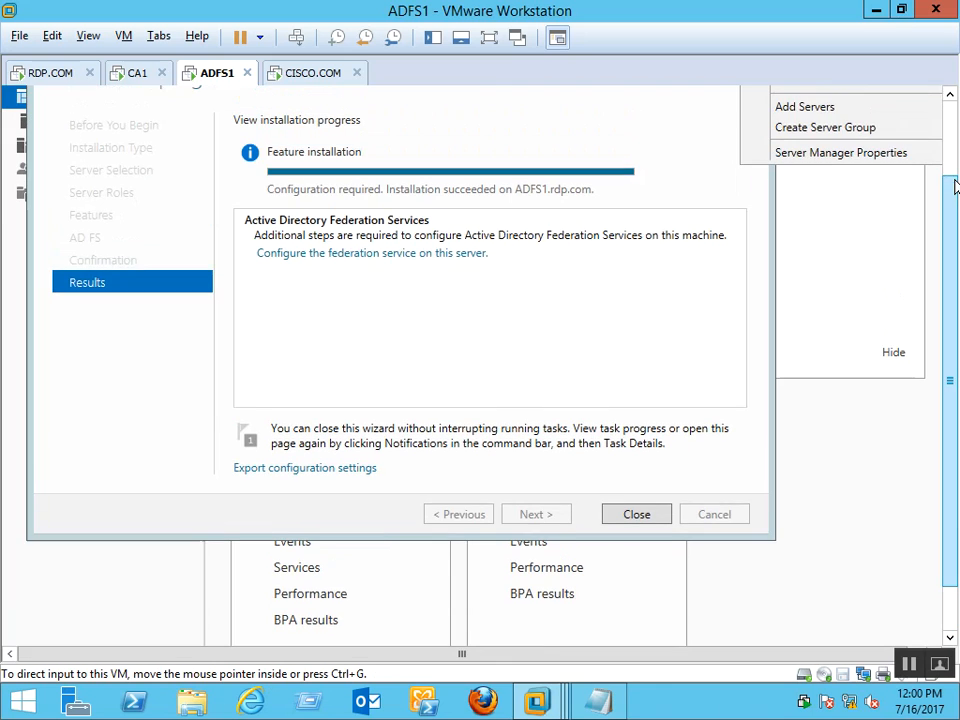
pyautogui.click(954, 140)
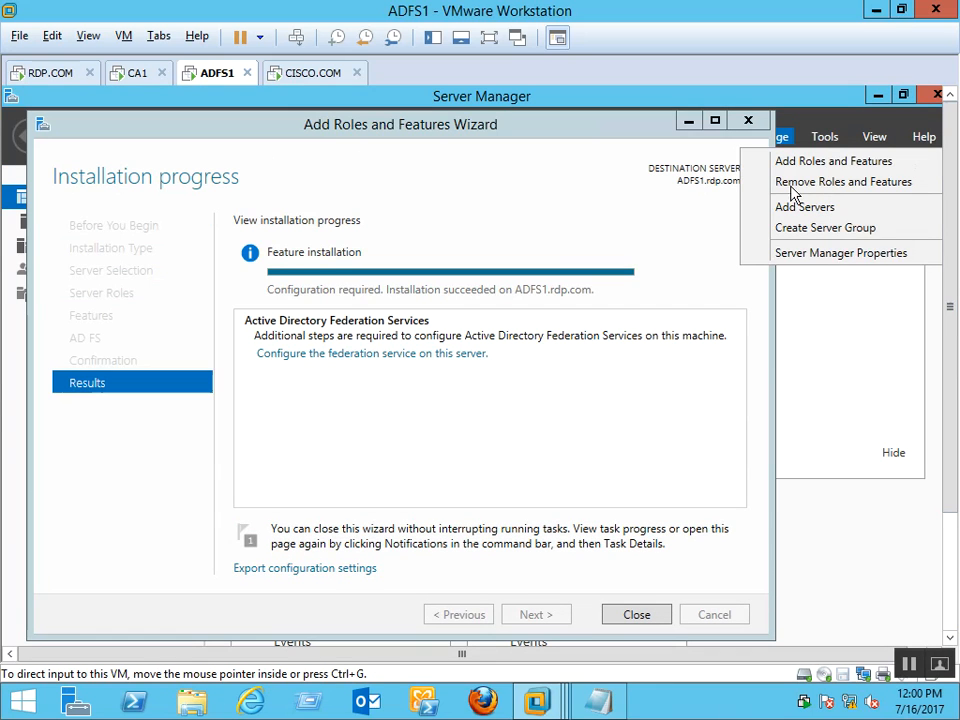
pyautogui.click(688, 124)
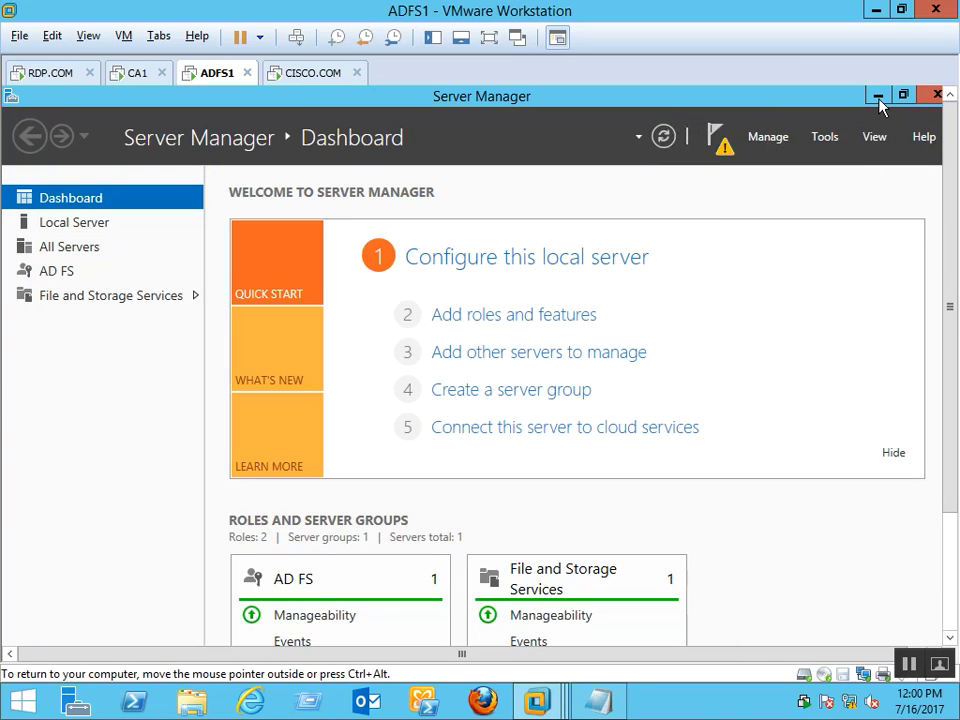
pyautogui.click(877, 97)
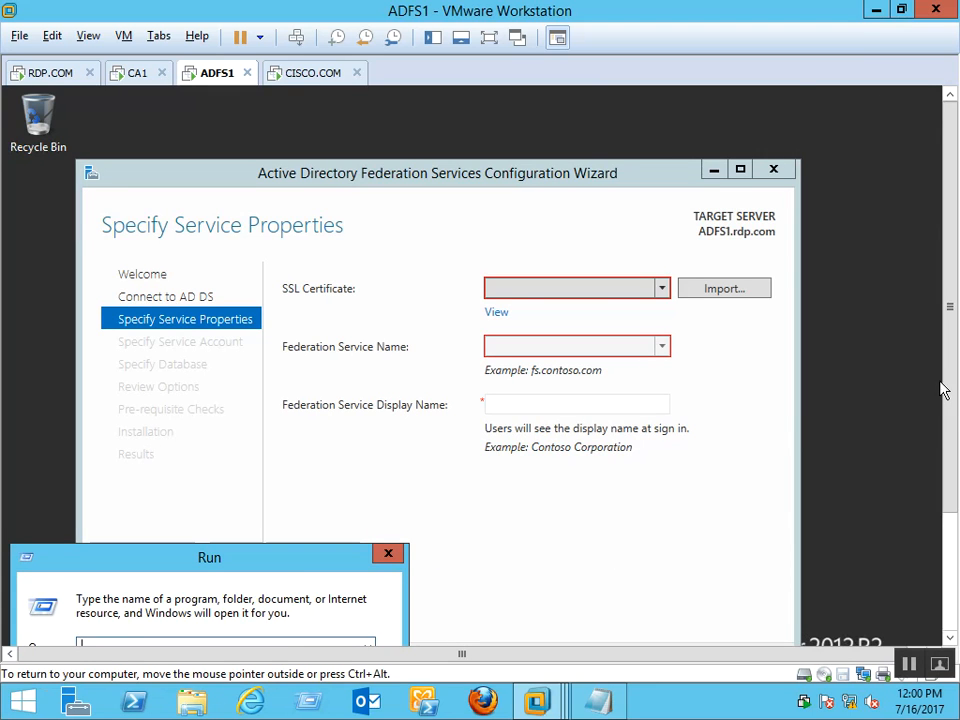
pyautogui.moveTo(944, 388); pyautogui.dragTo(944, 505)
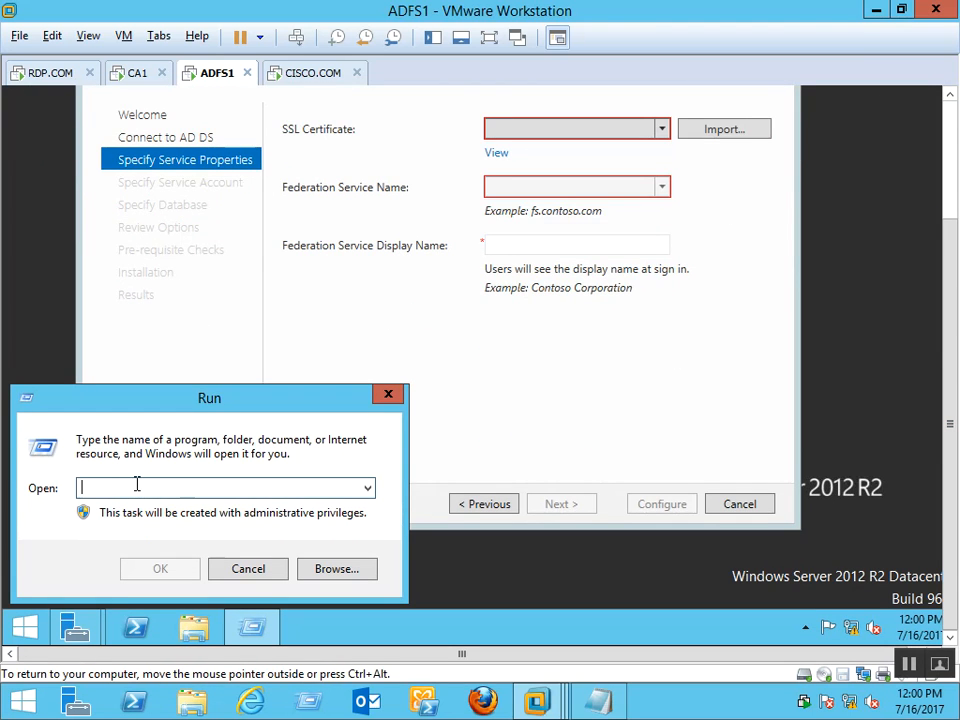
pyautogui.write('m')
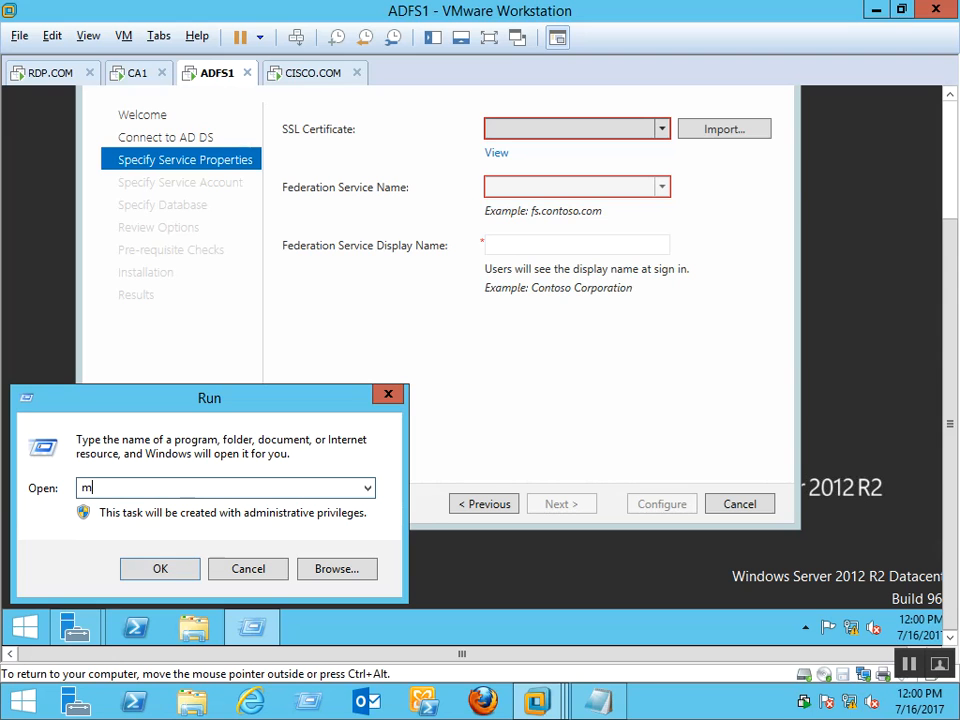
pyautogui.write('mc')
pyautogui.press('Return')
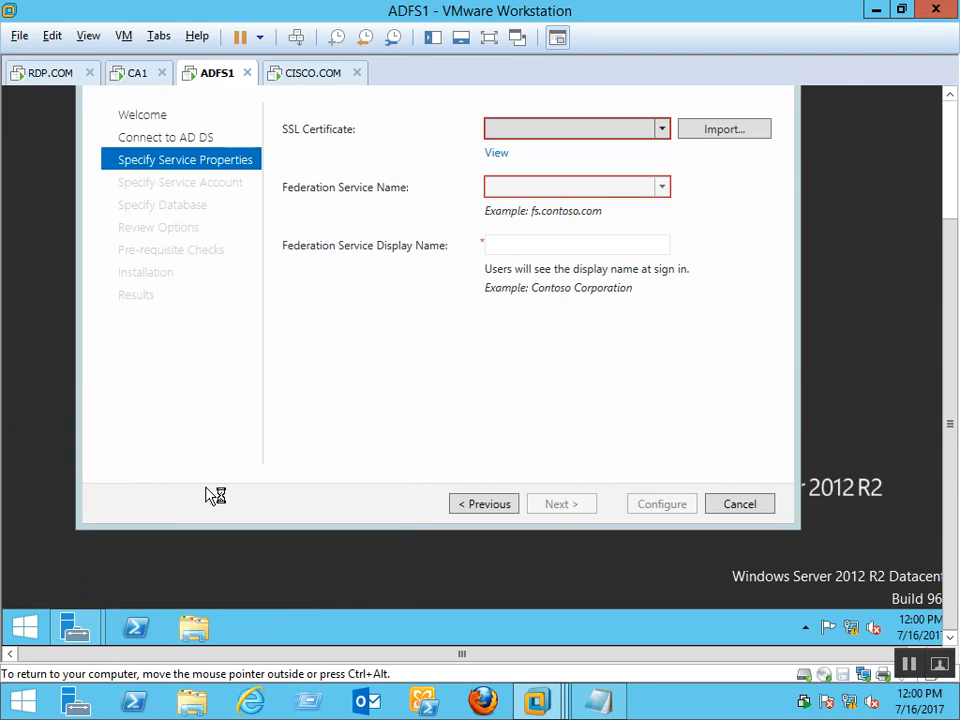
# Add the Certificates snap-in for the local Computer account to the console
pyautogui.click(955, 127)
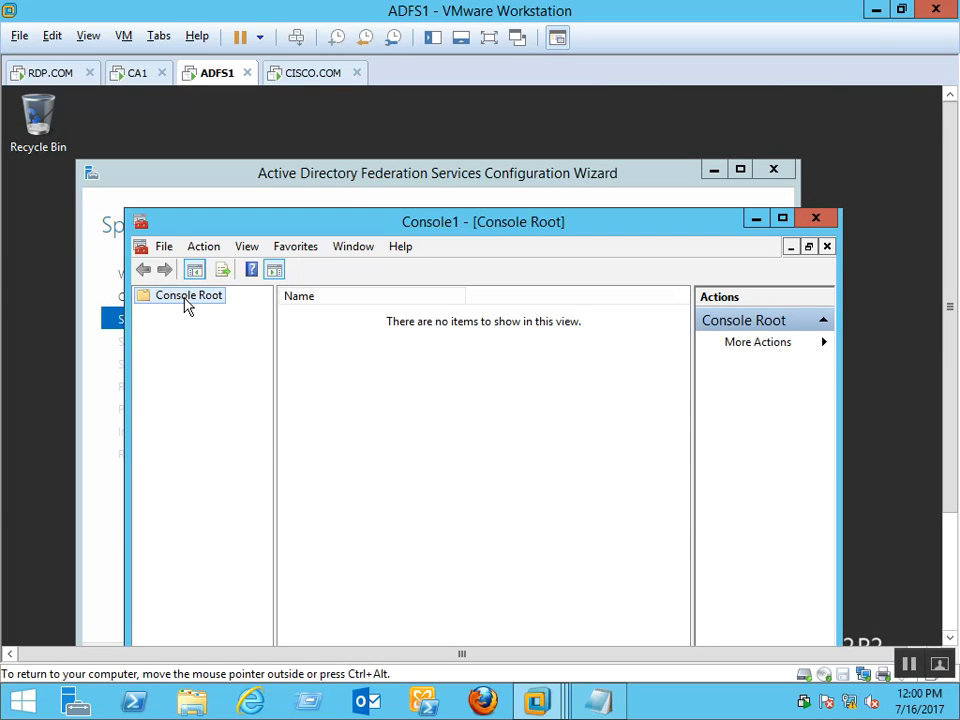
pyautogui.rightClick(186, 305)
pyautogui.click(164, 247)
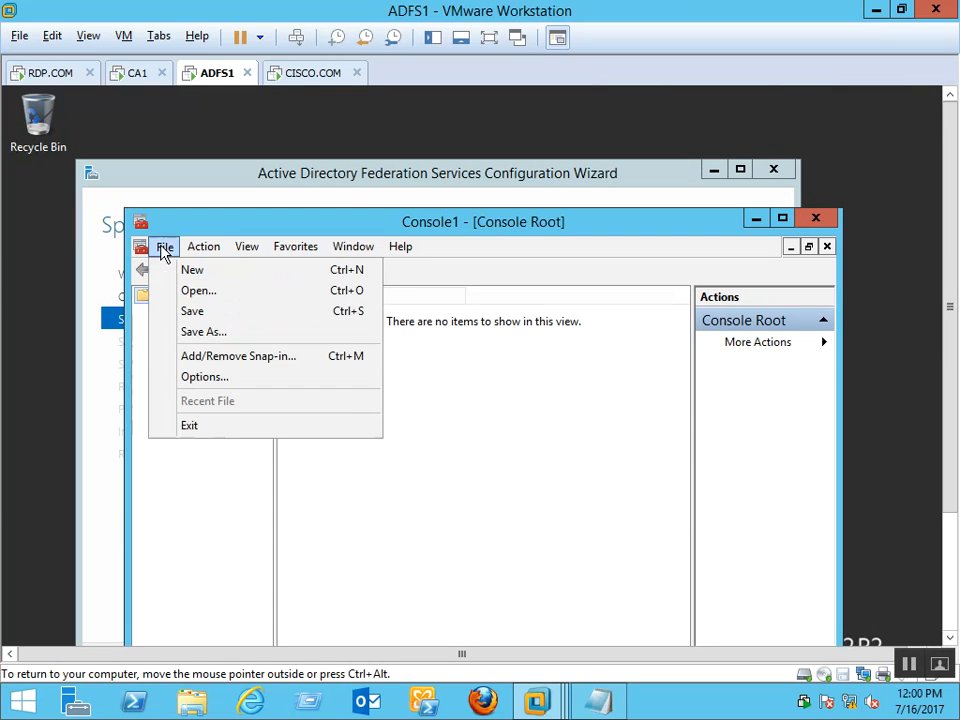
pyautogui.click(212, 356)
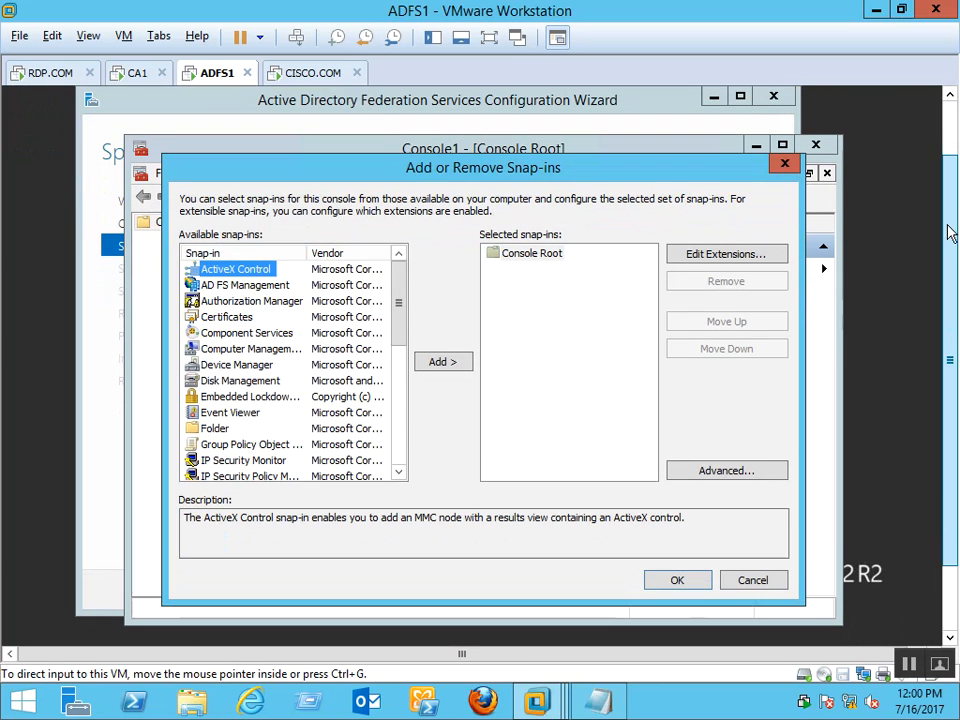
pyautogui.click(226, 317)
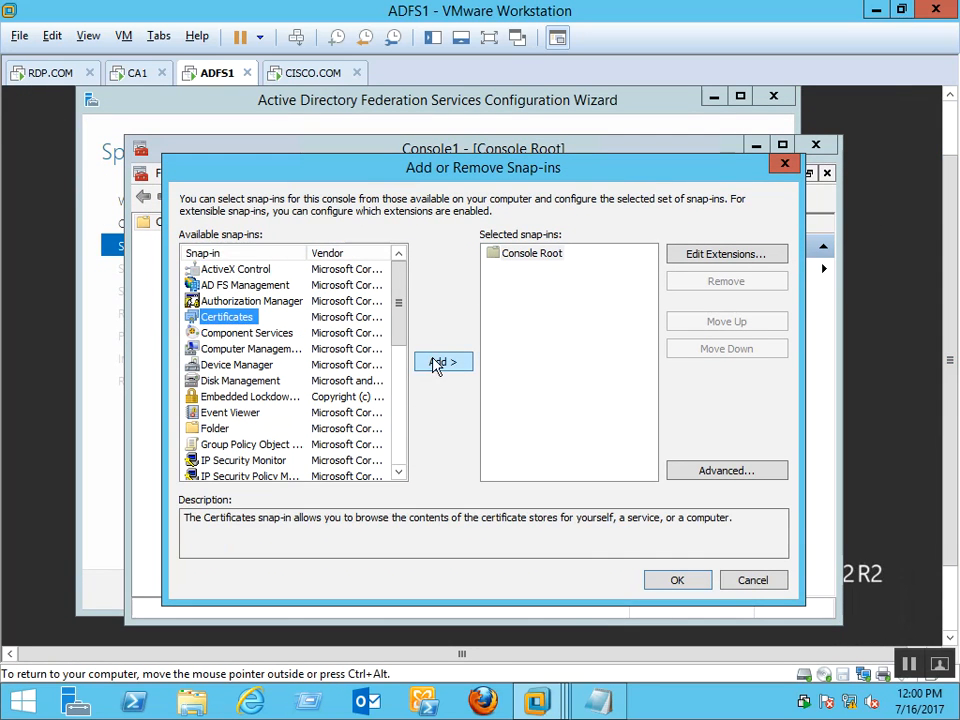
pyautogui.click(436, 364)
pyautogui.click(282, 287)
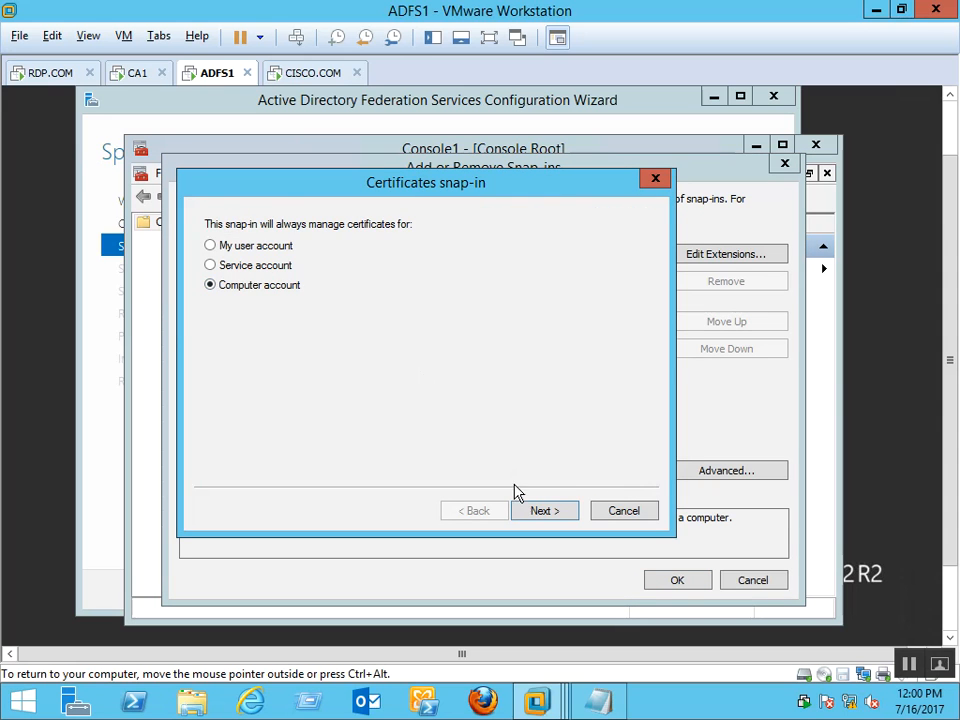
pyautogui.click(544, 512)
pyautogui.click(533, 512)
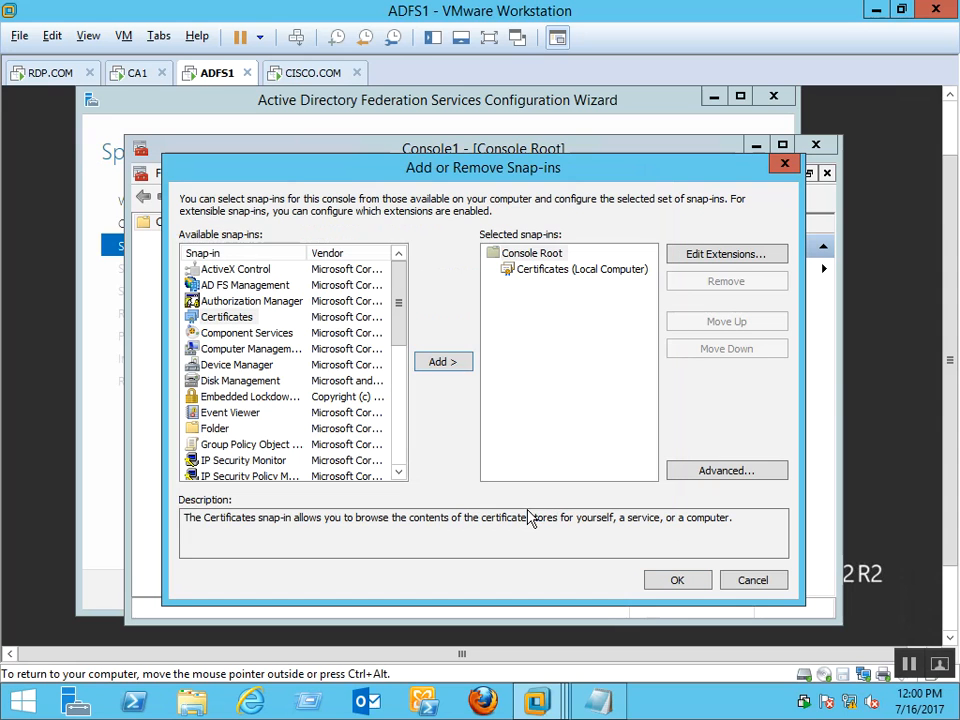
pyautogui.click(675, 580)
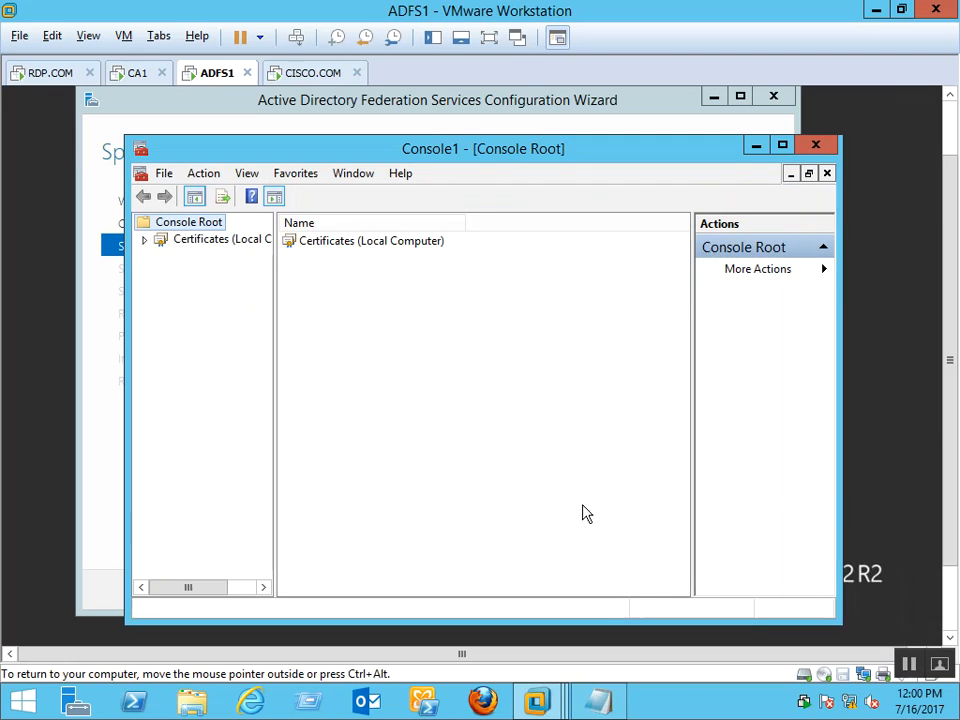
# Set the Personal store's view to organize certificates by certificate purpose
pyautogui.click(144, 240)
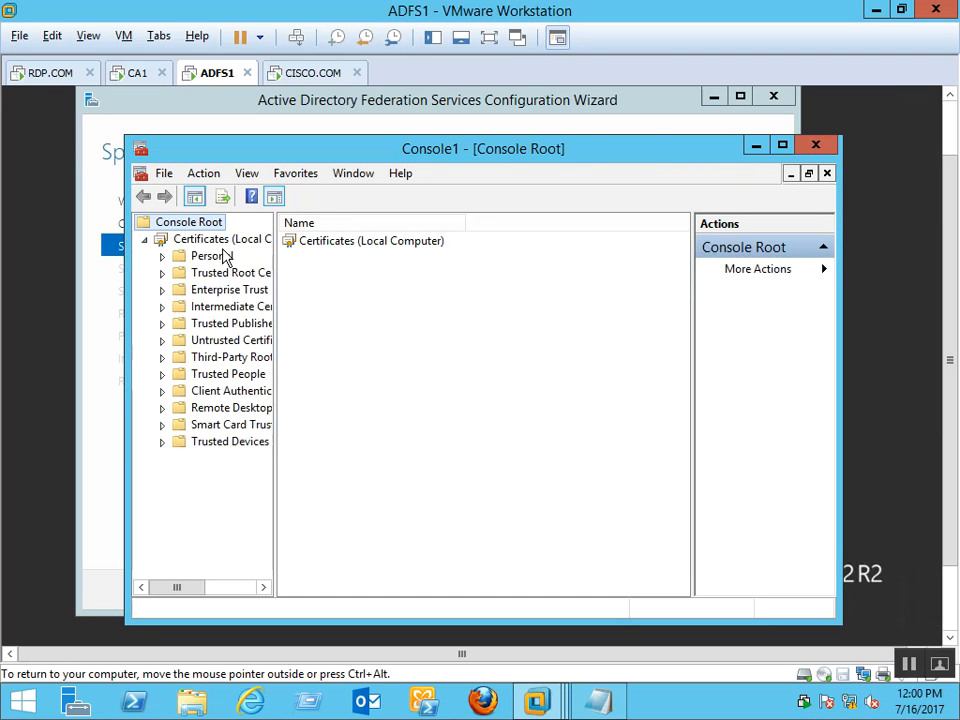
pyautogui.click(236, 248)
pyautogui.rightClick(233, 243)
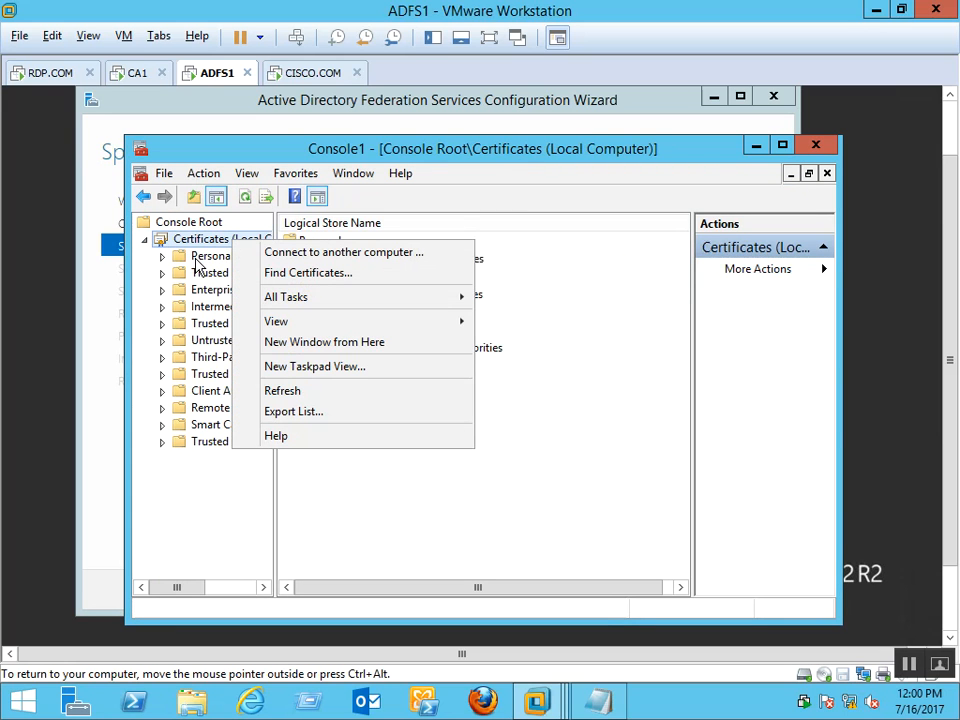
pyautogui.click(226, 258)
pyautogui.rightClick(226, 258)
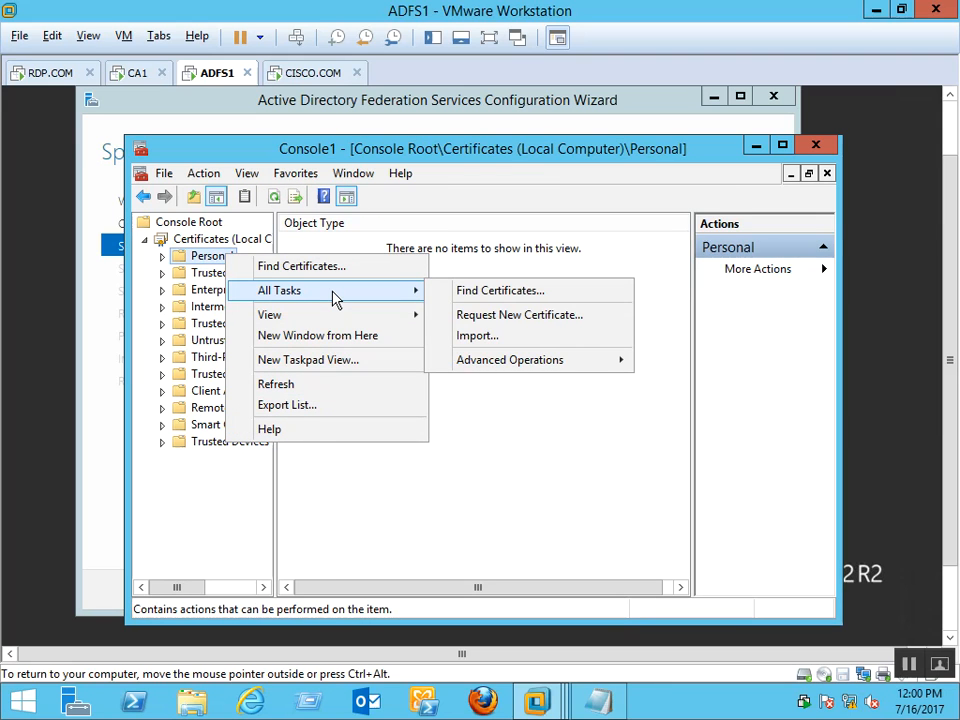
pyautogui.moveTo(322, 318)
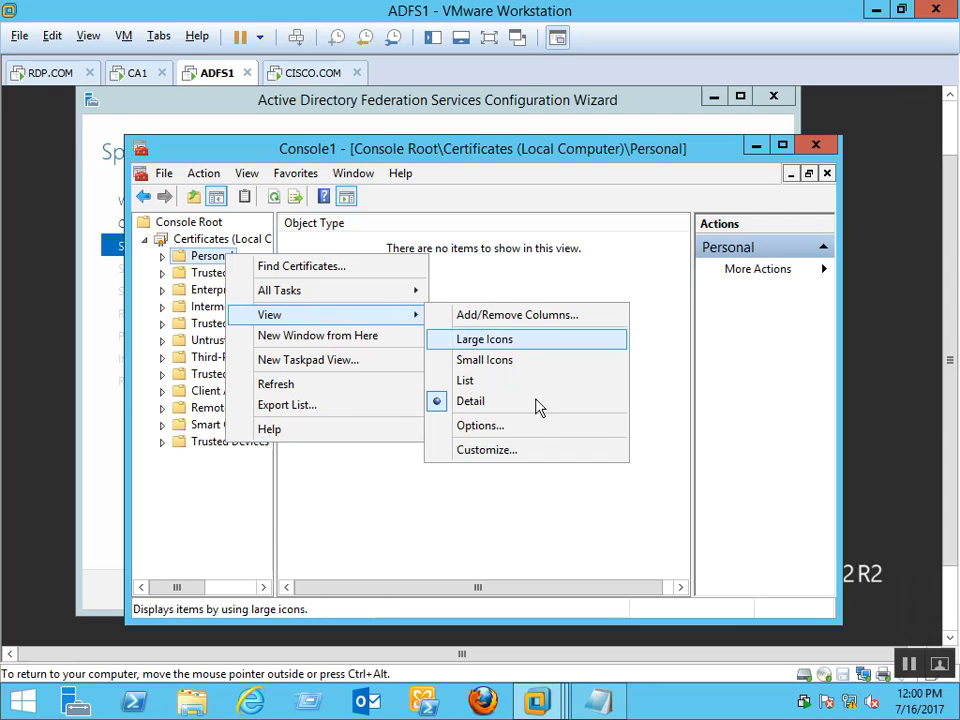
pyautogui.click(489, 428)
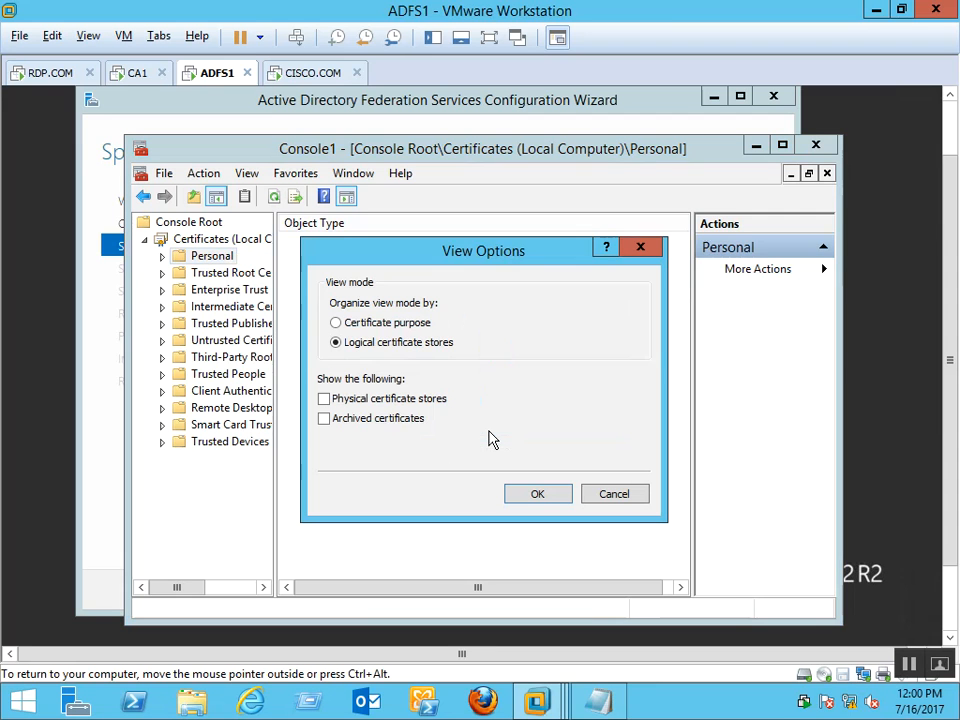
pyautogui.click(416, 323)
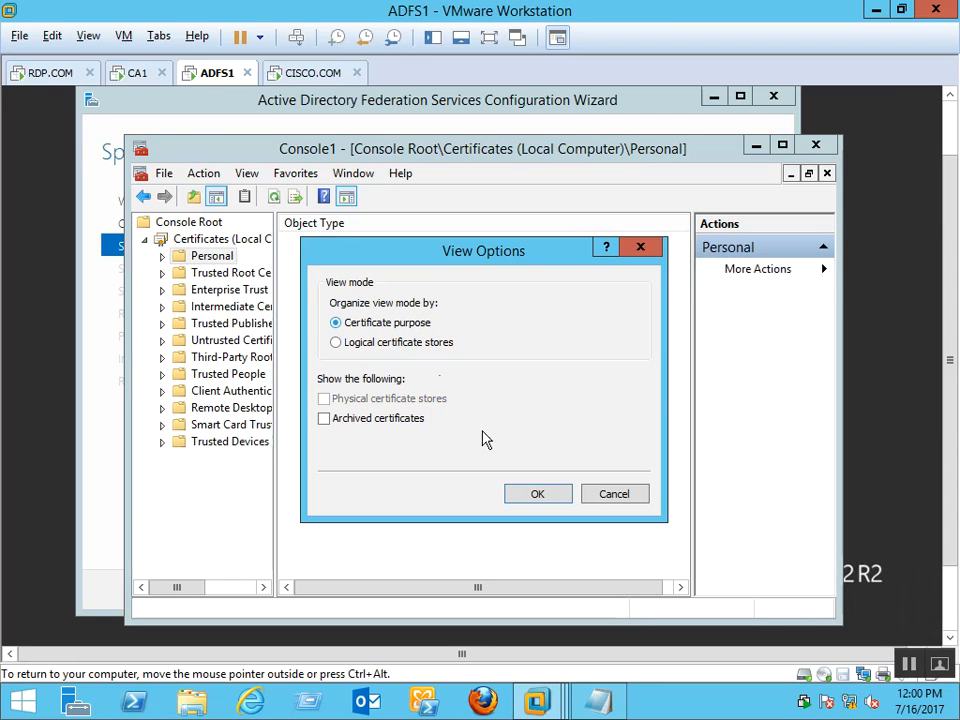
pyautogui.click(538, 494)
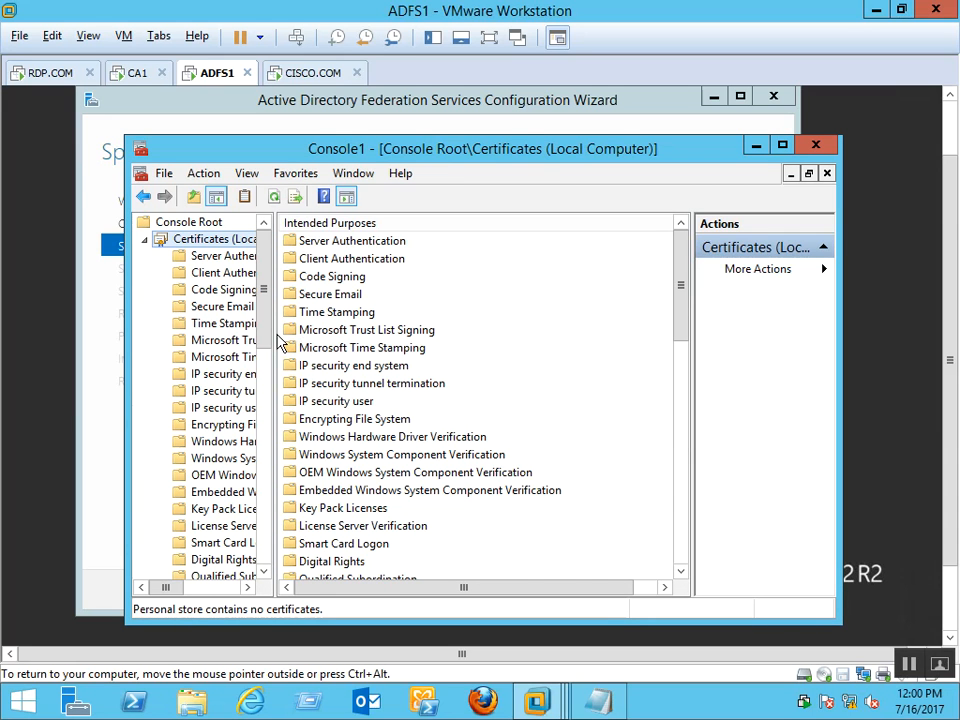
# List the 14 Server Authentication certificates and maximize the console window
pyautogui.moveTo(276, 348); pyautogui.dragTo(437, 348)
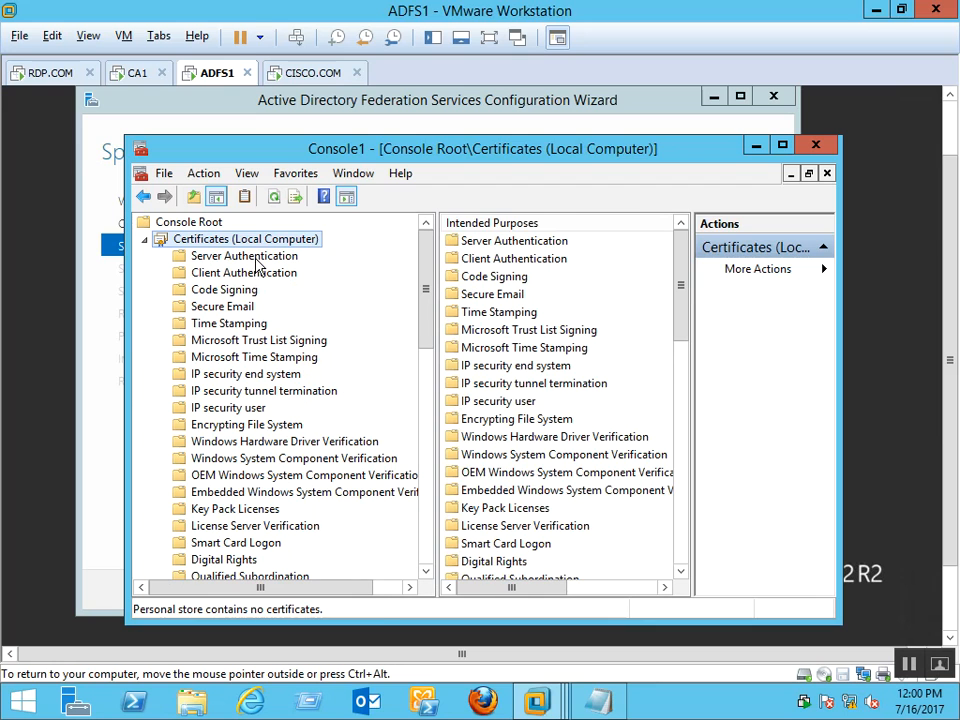
pyautogui.click(256, 260)
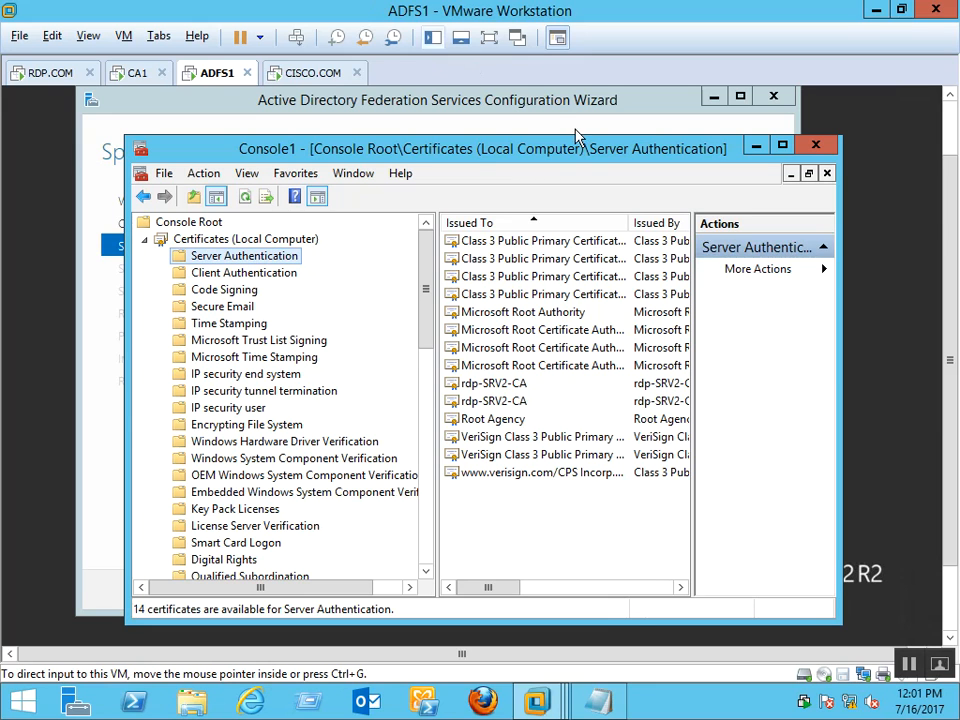
pyautogui.click(783, 148)
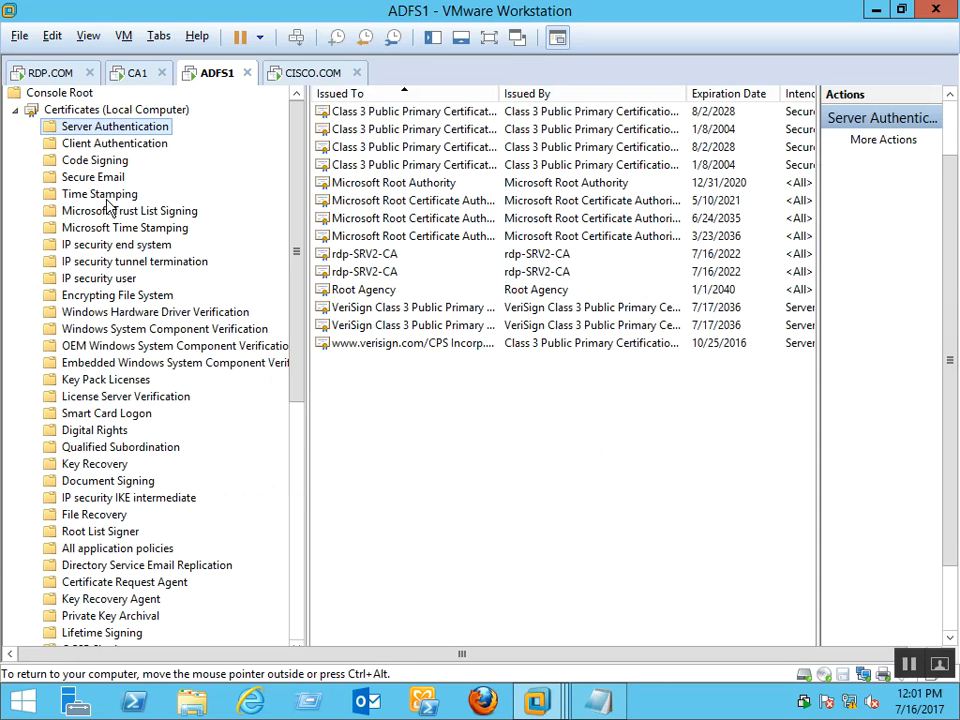
# Request a new certificate via the Active Directory Enrollment Policy
pyautogui.rightClick(123, 130)
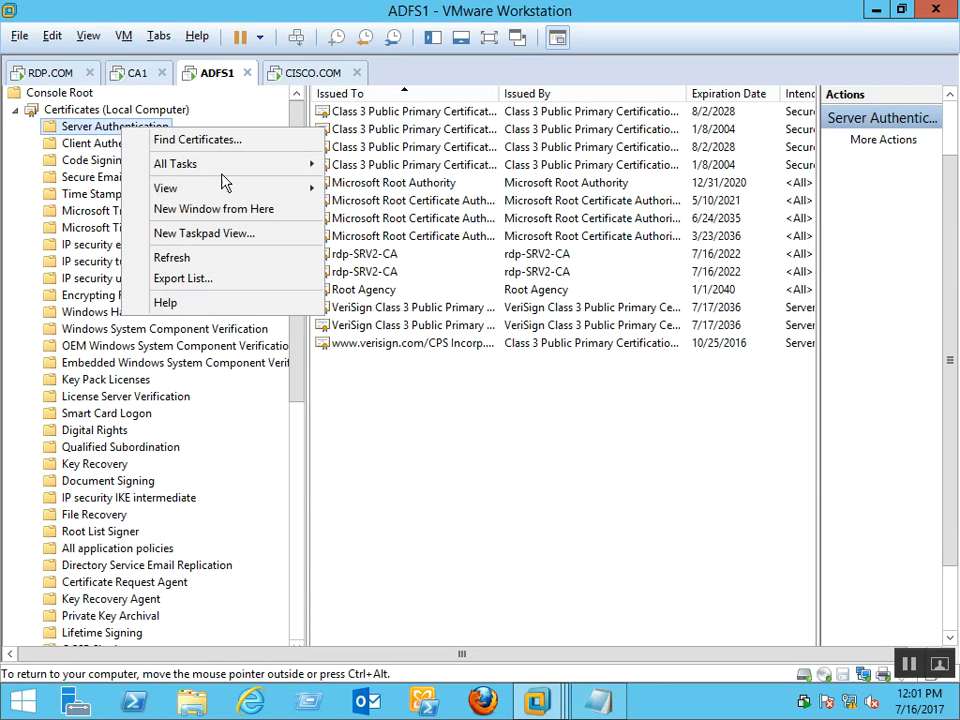
pyautogui.moveTo(222, 170)
pyautogui.click(393, 190)
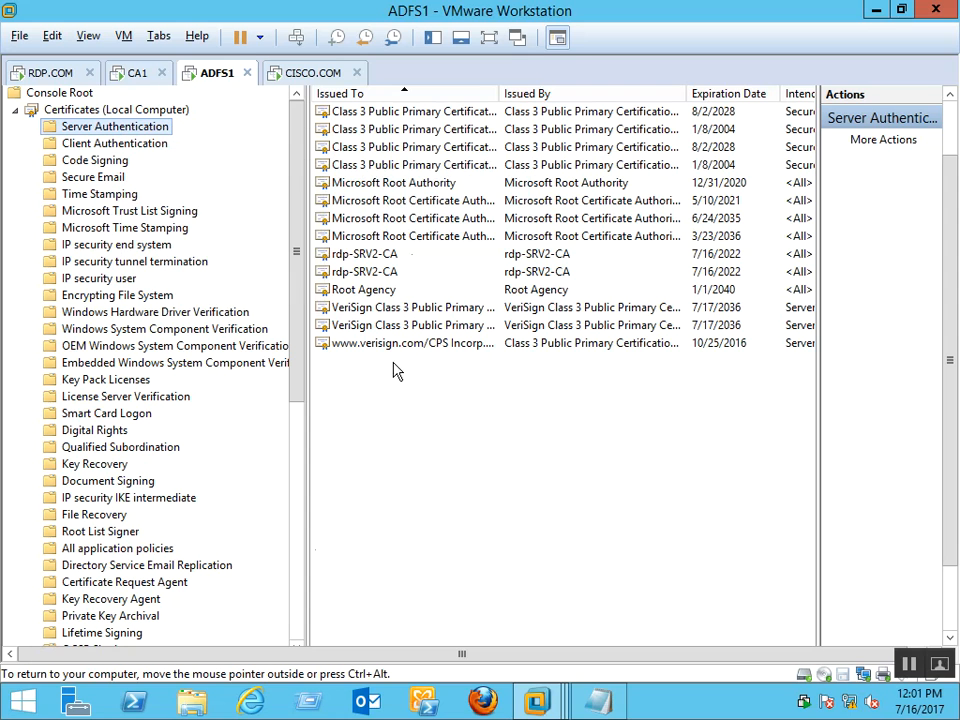
pyautogui.click(662, 545)
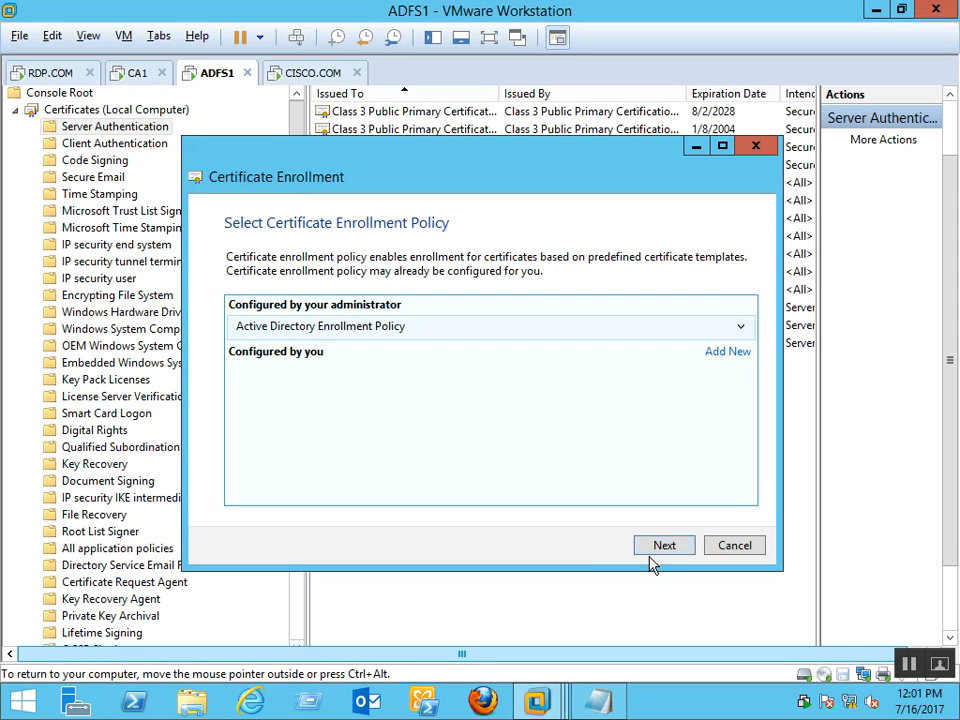
pyautogui.click(652, 547)
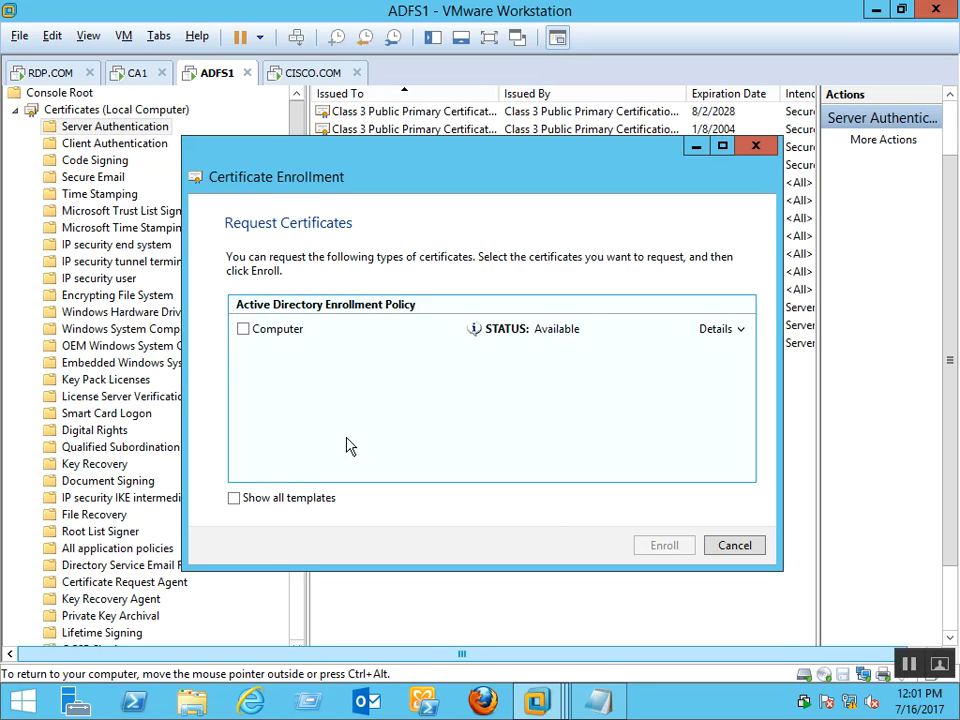
# Toggle Show all templates and the Computer template's details to check for ADFS SSL certificate
pyautogui.click(278, 502)
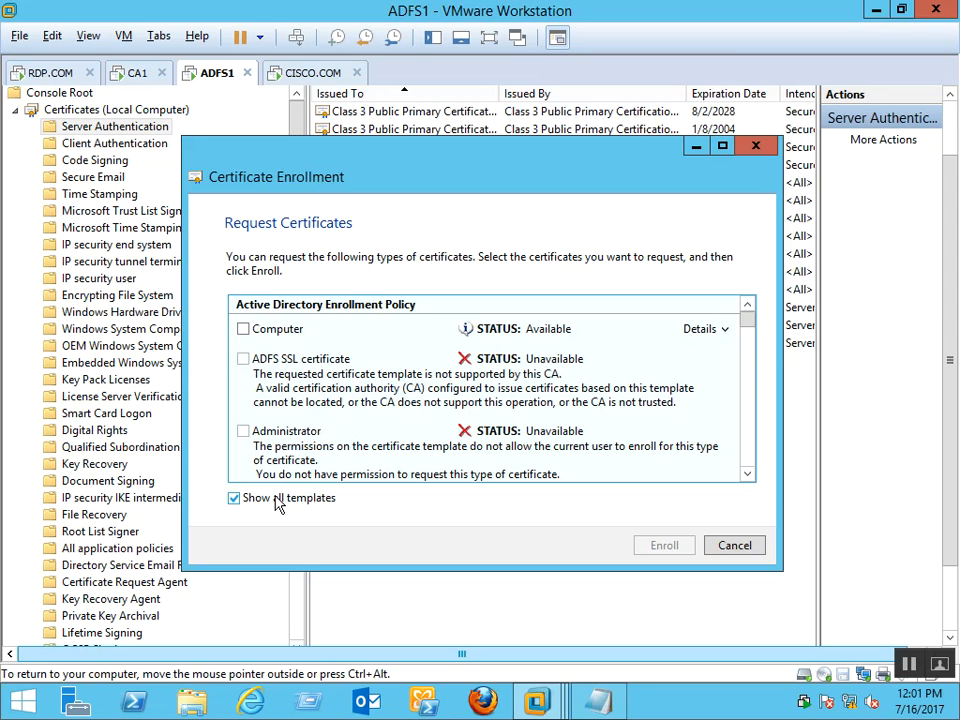
pyautogui.click(278, 502)
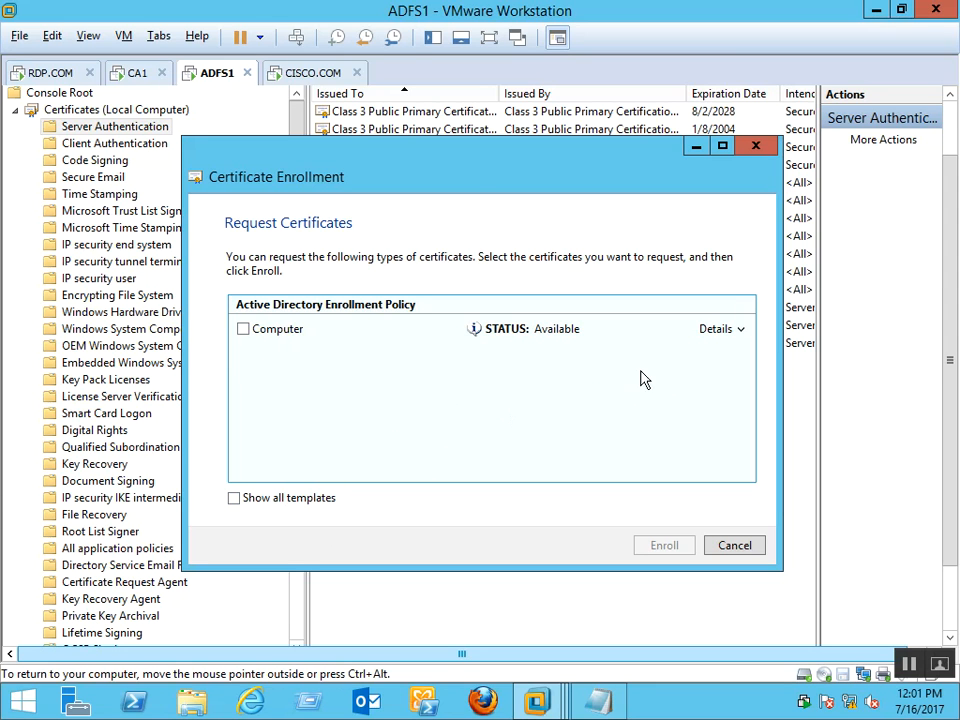
pyautogui.click(740, 329)
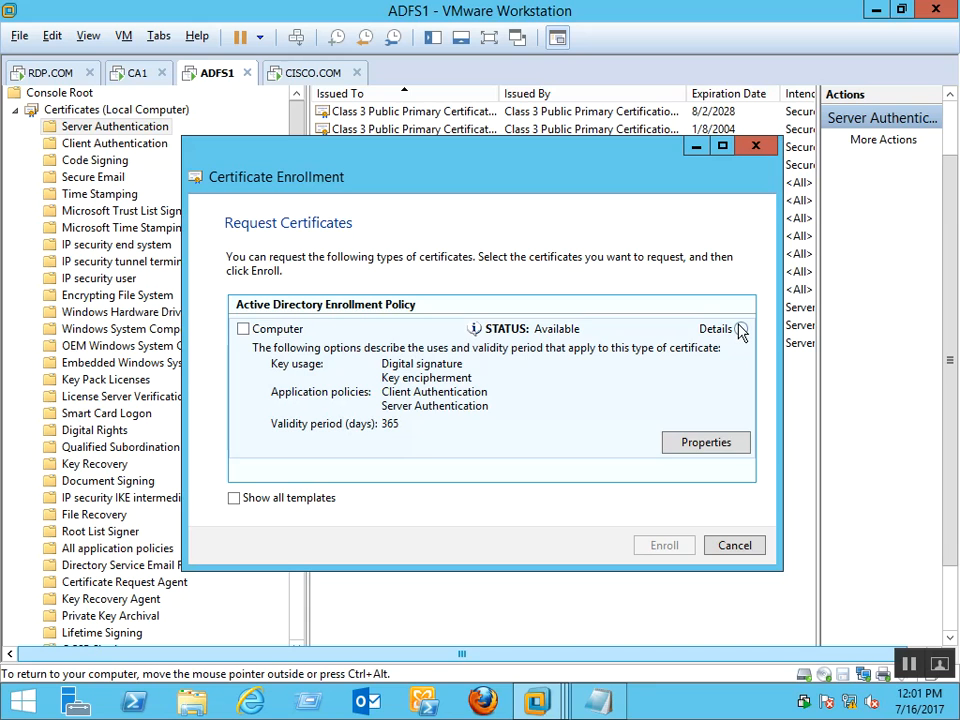
pyautogui.click(740, 330)
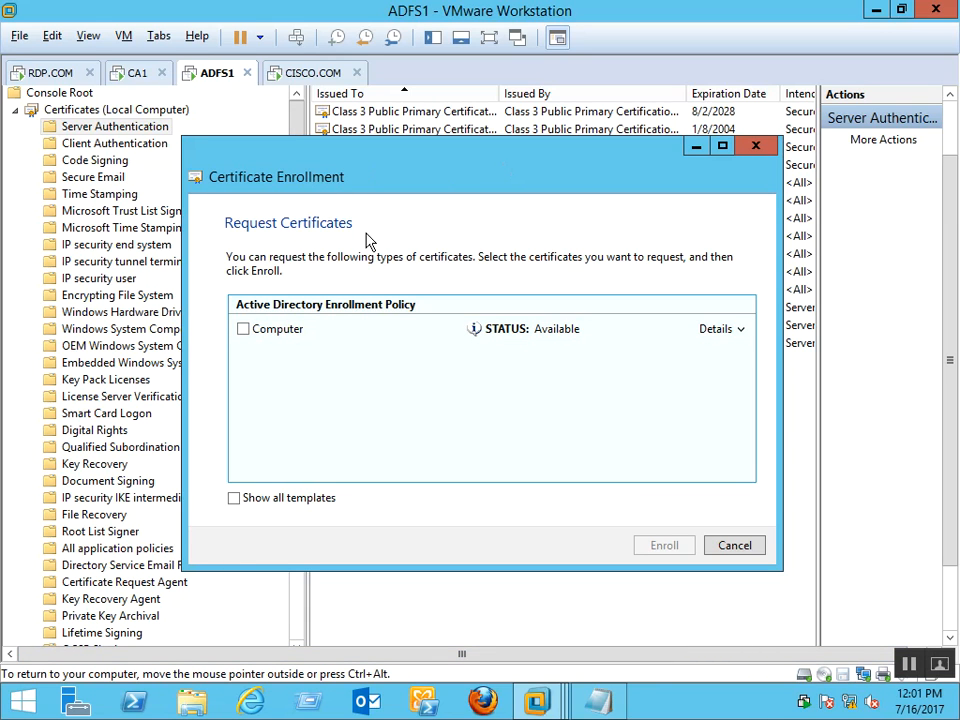
# Switch to the CA1 virtual machine and bring up its sign-in screen
pyautogui.click(134, 76)
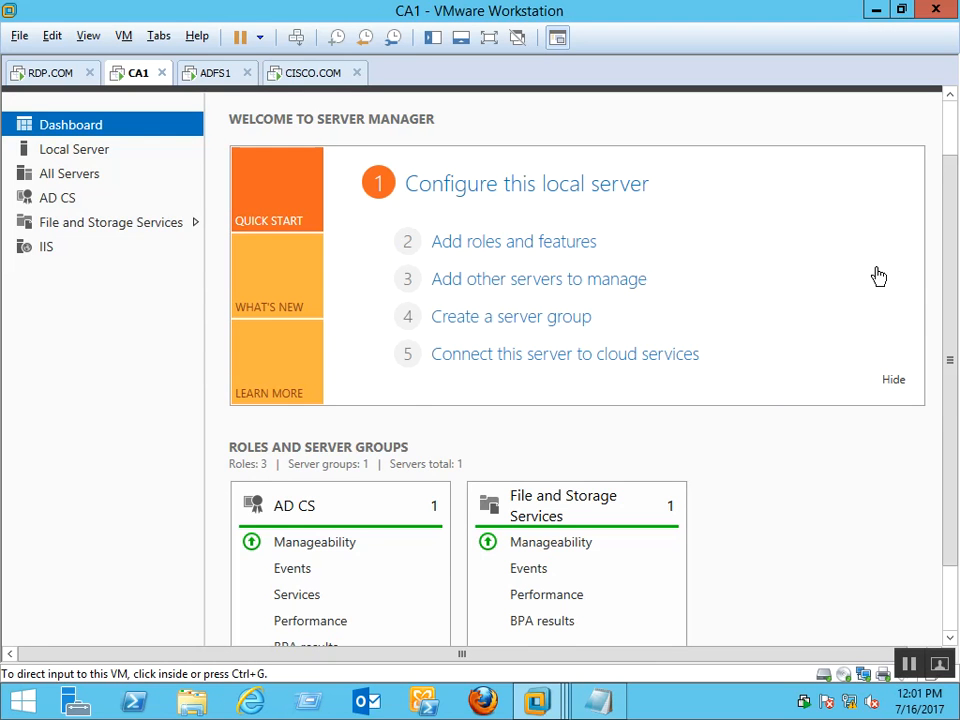
pyautogui.click(956, 128)
pyautogui.click(823, 143)
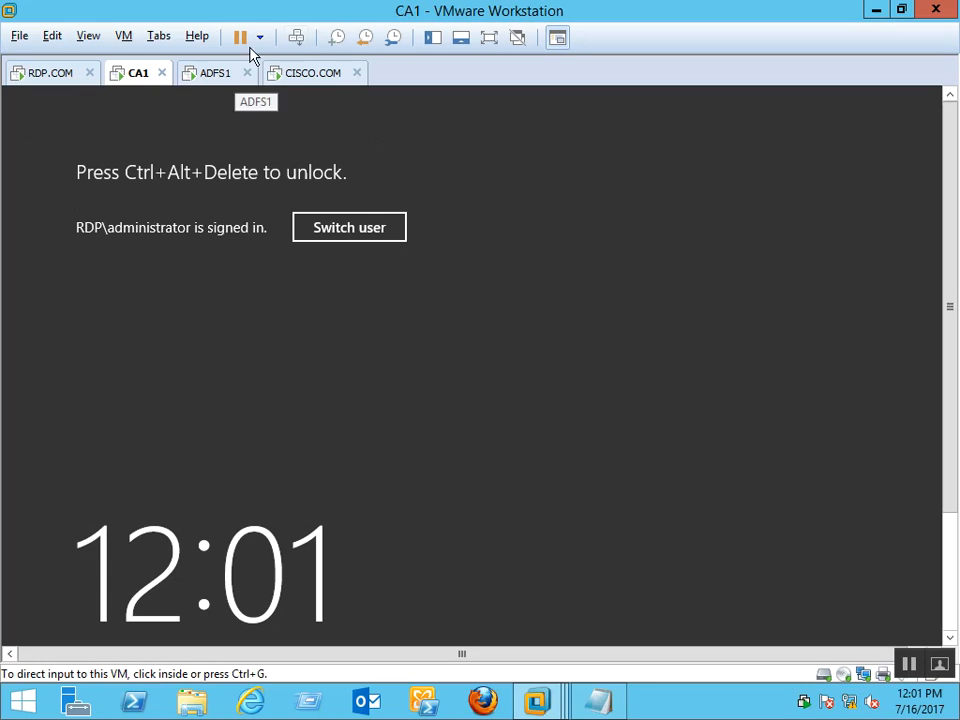
pyautogui.click(300, 41)
# Sign in with the administrator password, retrying after the incorrect-password error
pyautogui.click(536, 374)
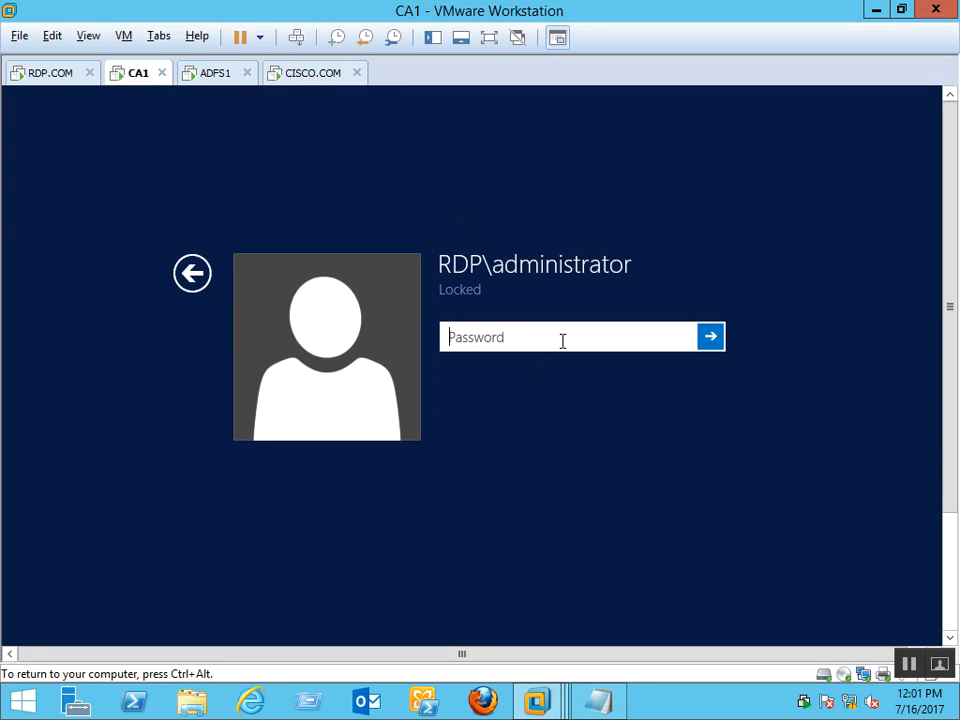
pyautogui.write('Pa')
pyautogui.press('Return')
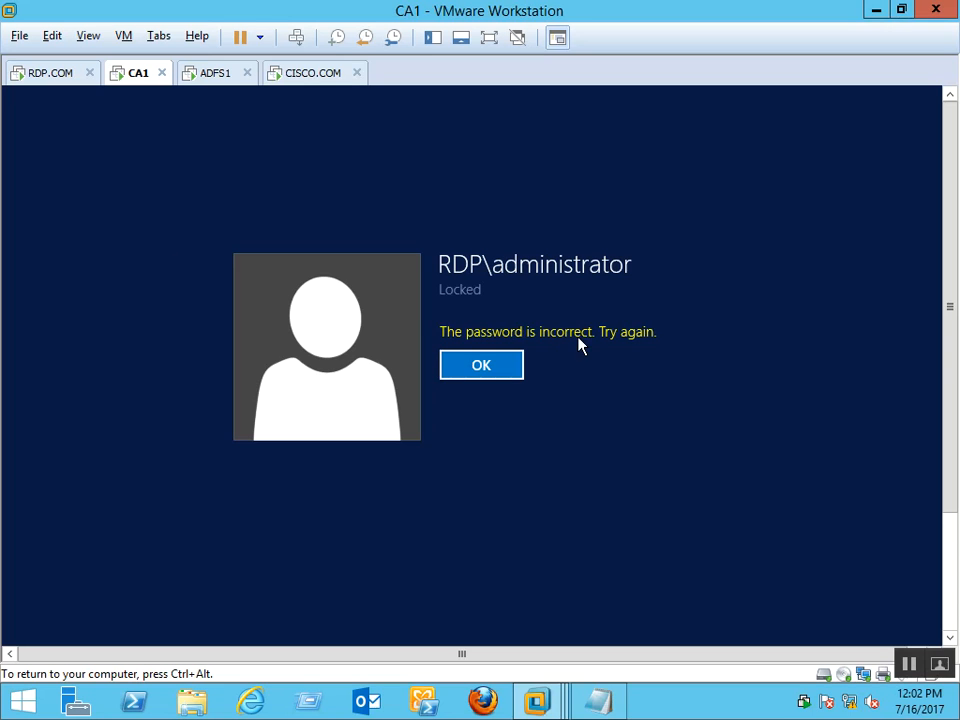
pyautogui.click(487, 352)
pyautogui.write('Pas')
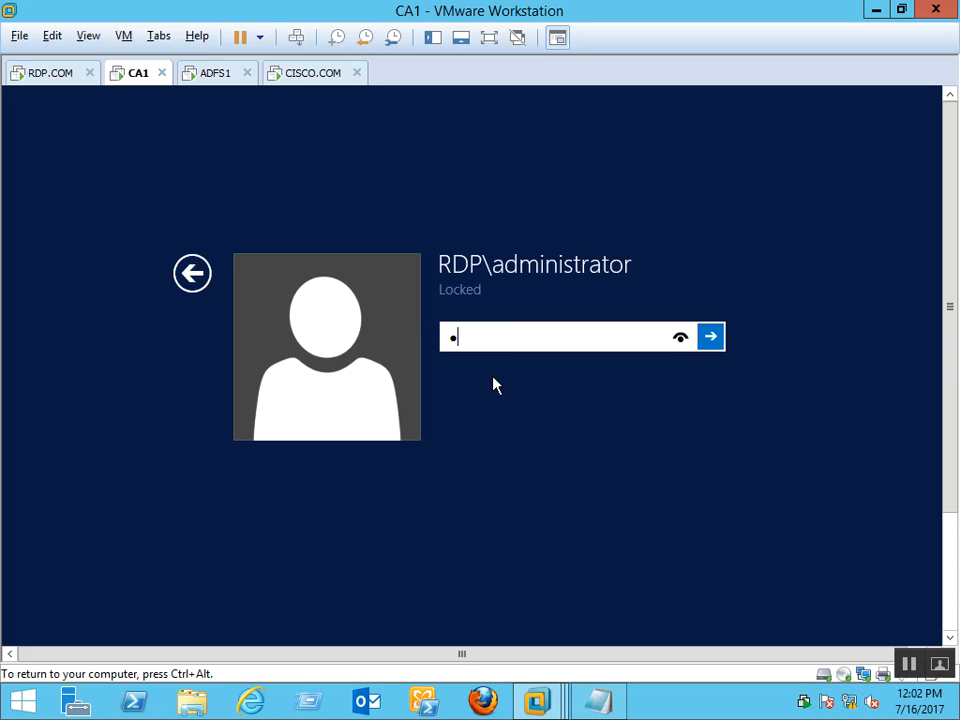
pyautogui.write('sword1')
pyautogui.press('Return')
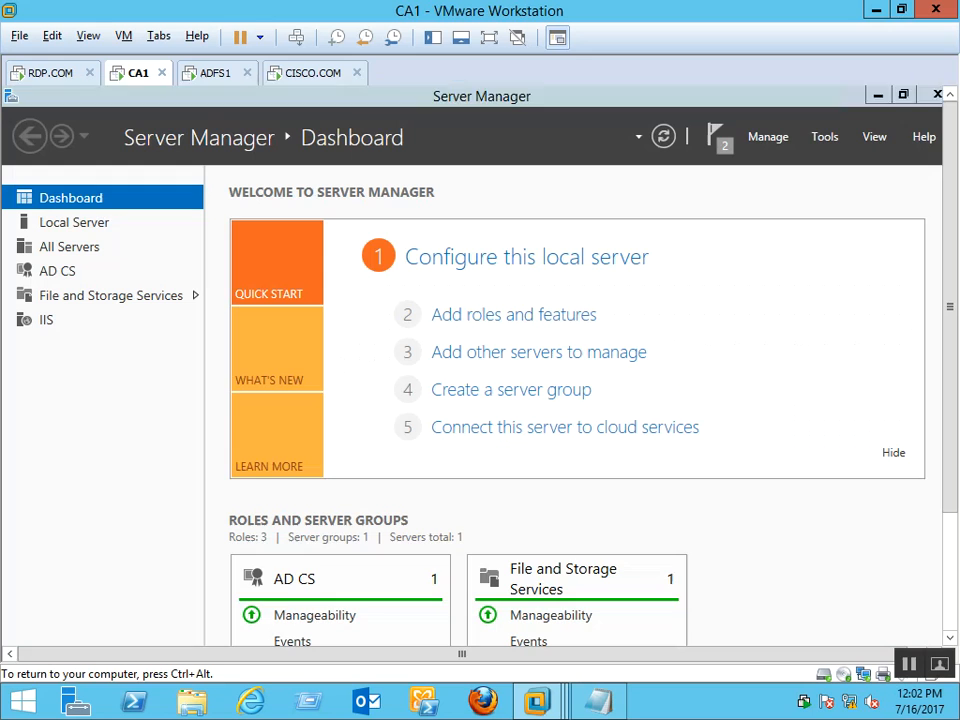
# Launch Certification Authority from Tools, maximize it, and show rdp-SRV2-CA's Certificate Templates
pyautogui.click(818, 138)
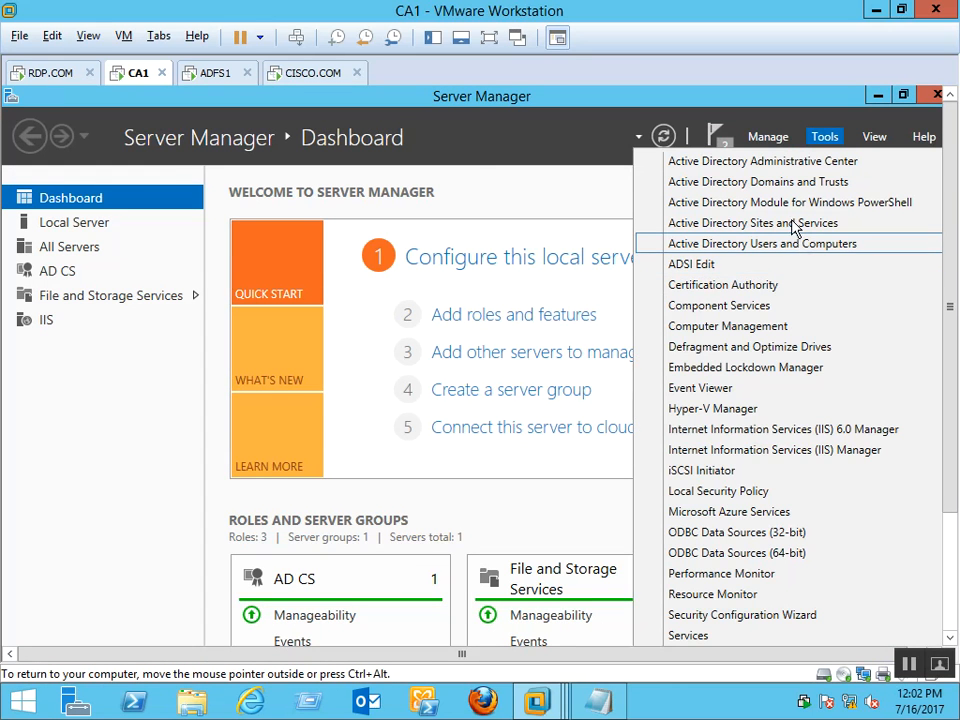
pyautogui.click(752, 286)
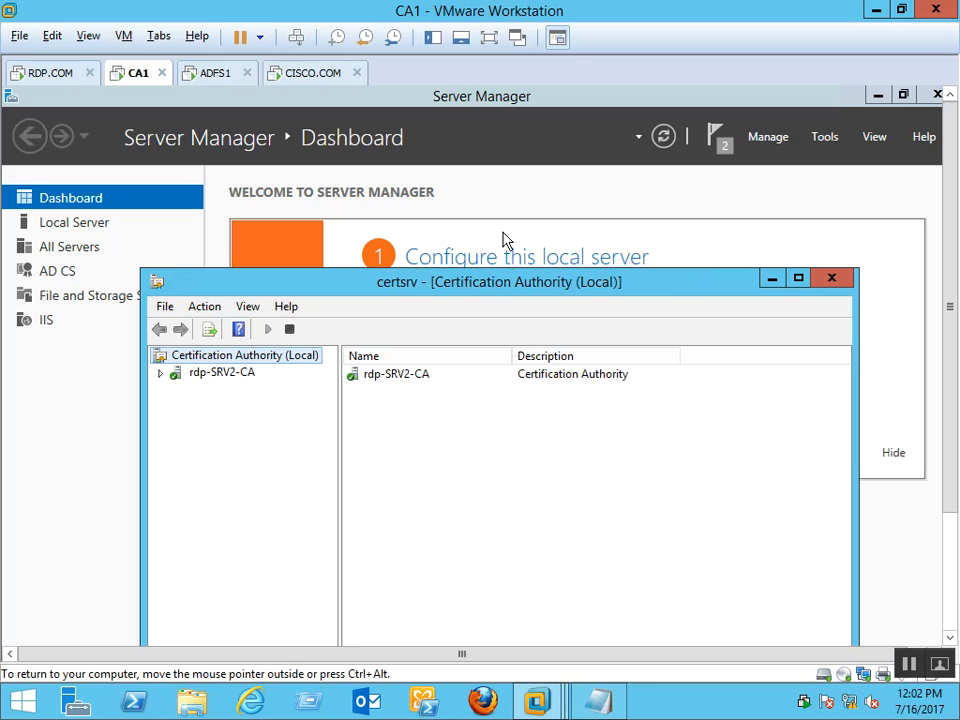
pyautogui.doubleClick(636, 287)
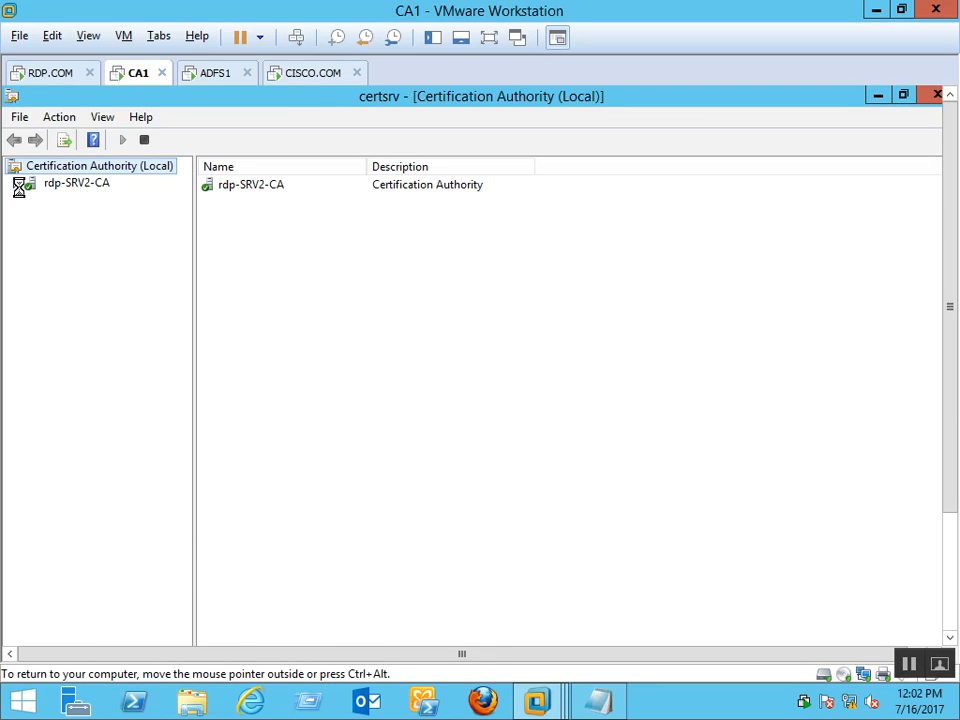
pyautogui.click(115, 267)
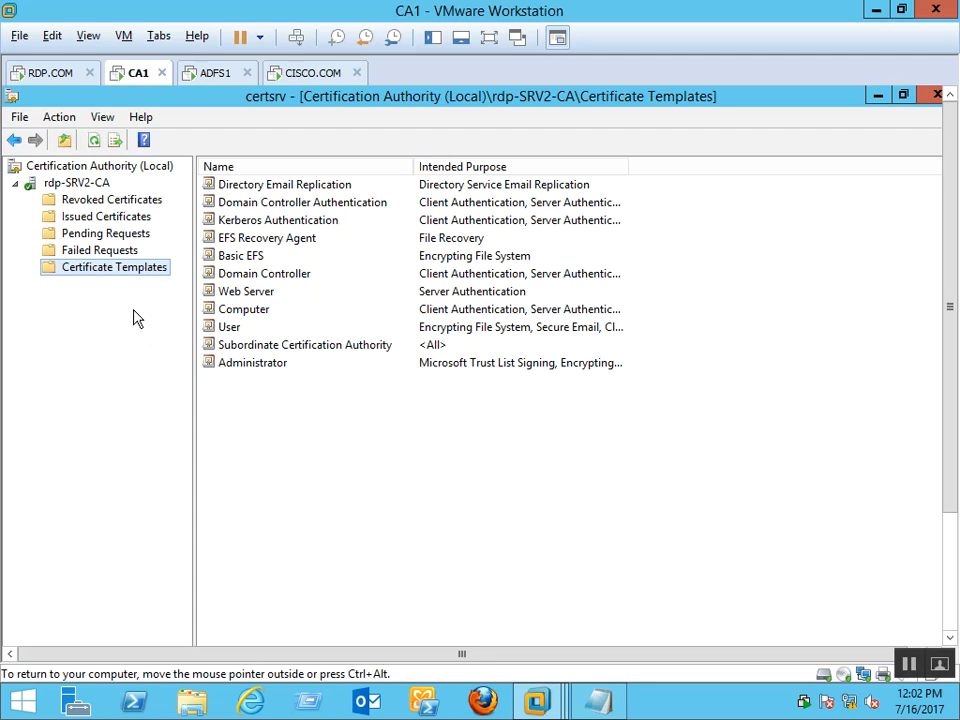
# Open the Certificate Templates Console via Manage and bring up the ADFS SSL certificate template's actions
pyautogui.rightClick(141, 268)
pyautogui.click(161, 274)
pyautogui.click(390, 194)
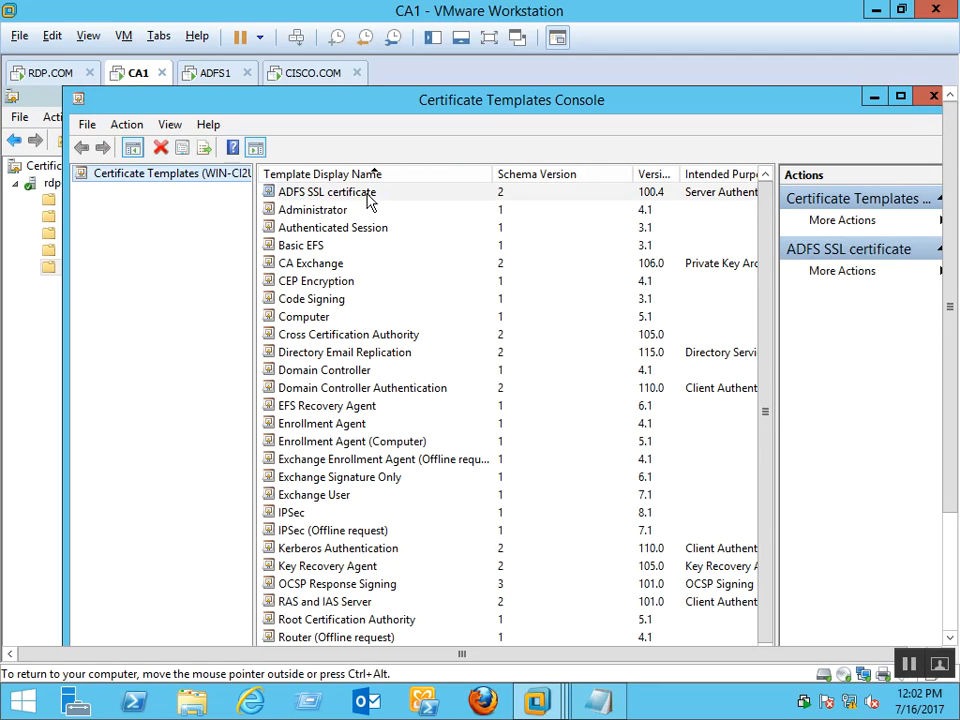
pyautogui.rightClick(347, 199)
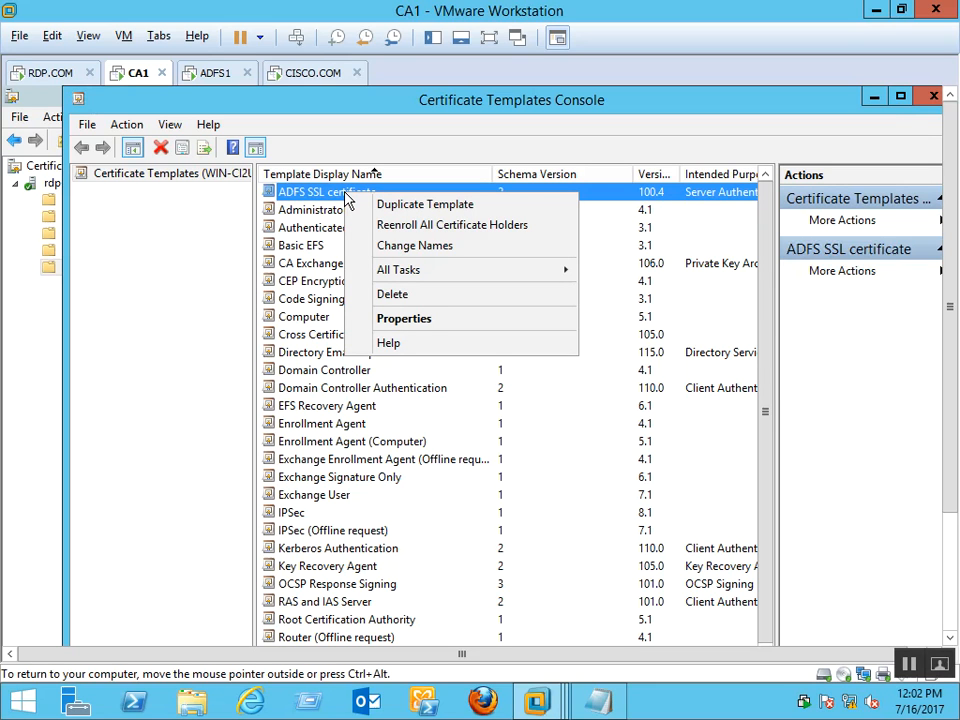
pyautogui.moveTo(446, 276)
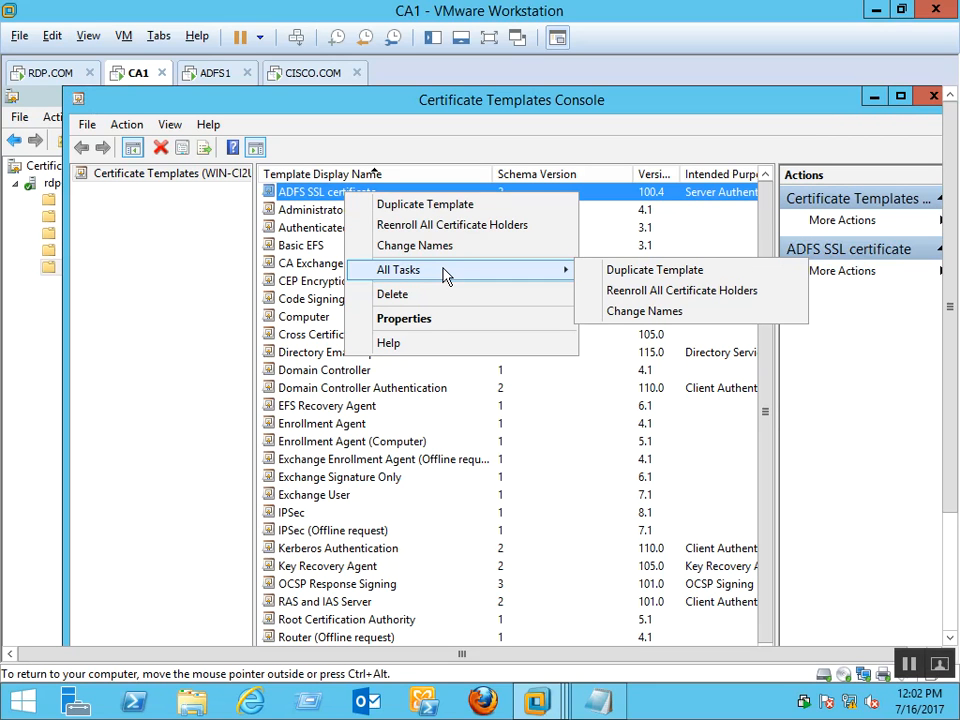
# In ADFS SSL certificate properties, clear Publish certificate in Active Directory, then view Compatibility
pyautogui.click(436, 320)
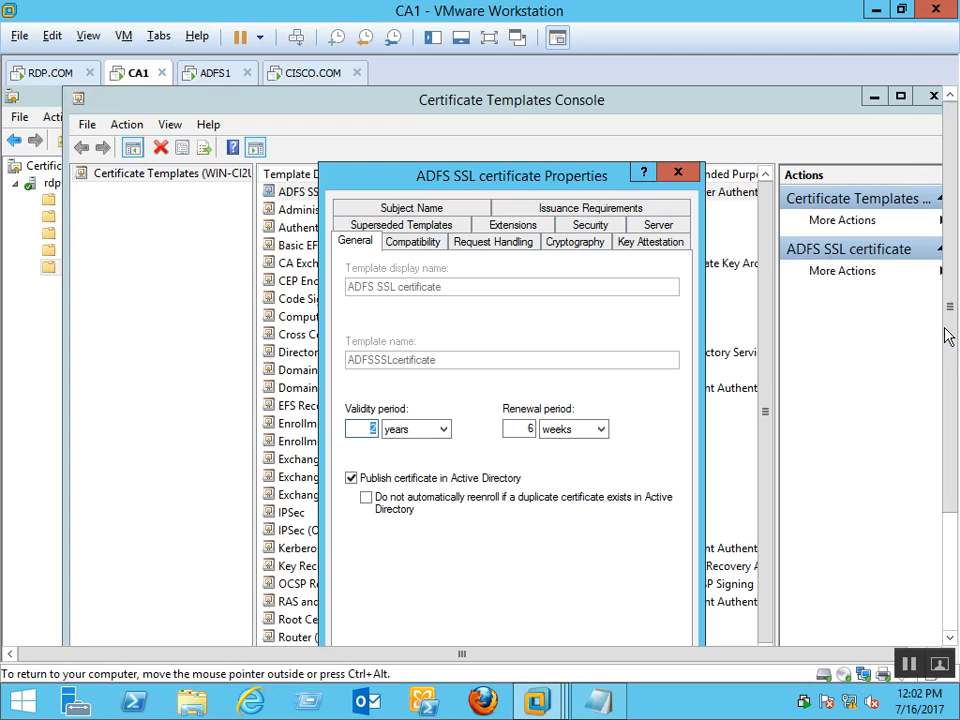
pyautogui.moveTo(949, 321); pyautogui.dragTo(953, 396)
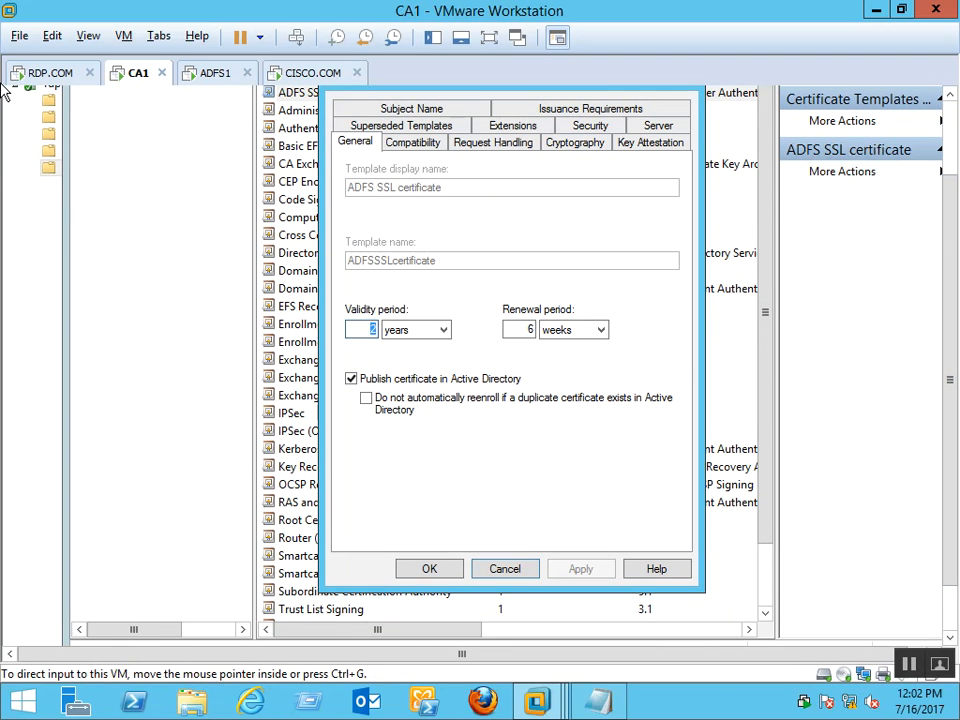
pyautogui.moveTo(949, 229); pyautogui.dragTo(953, 173)
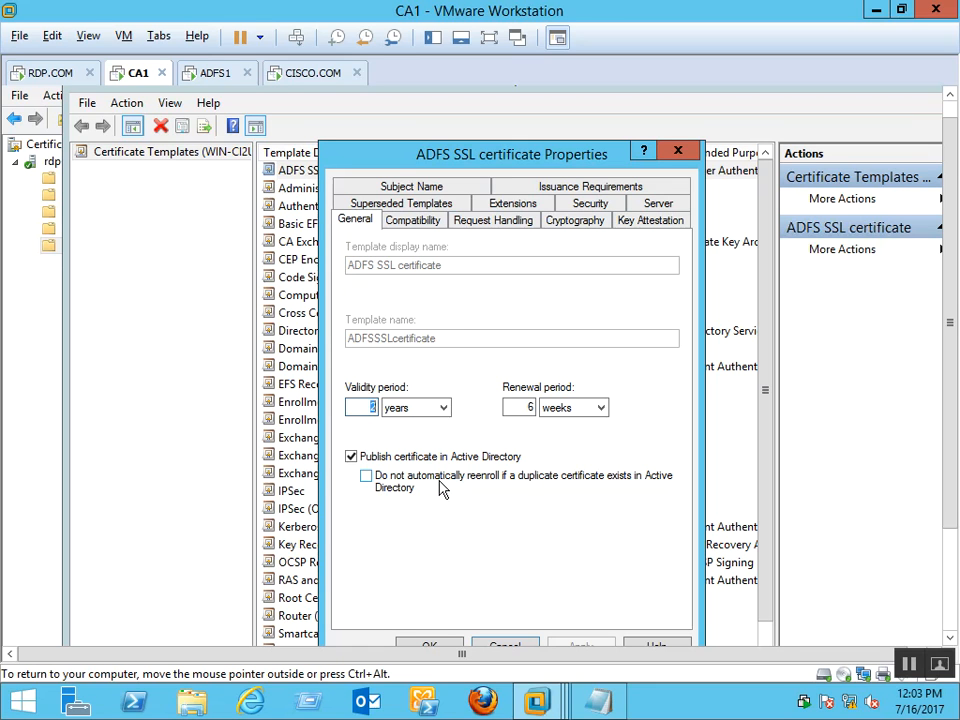
pyautogui.click(352, 457)
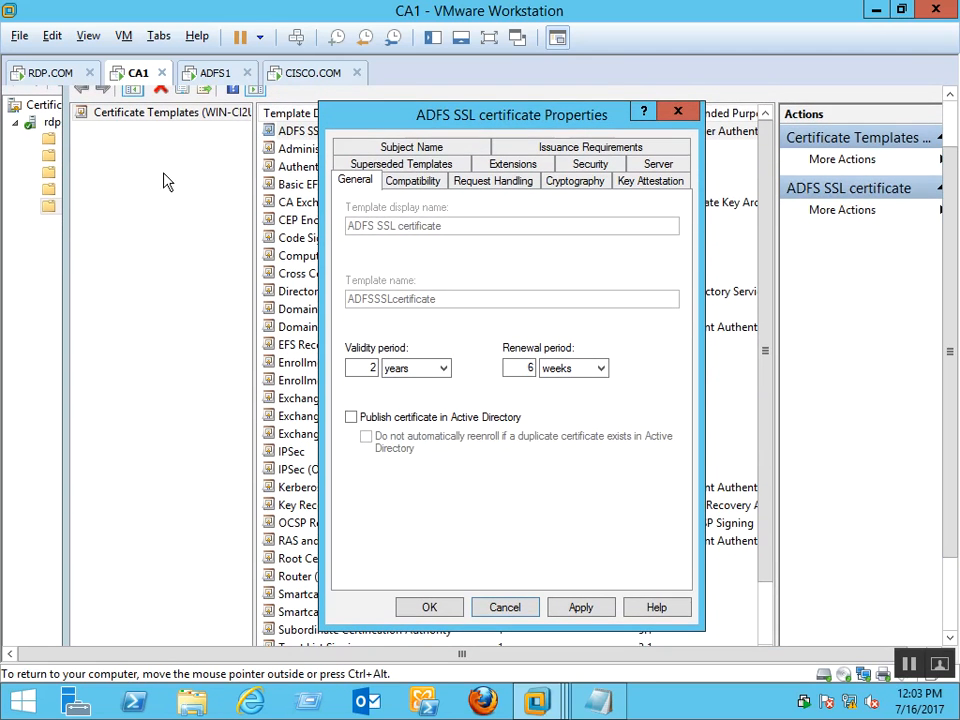
pyautogui.click(436, 188)
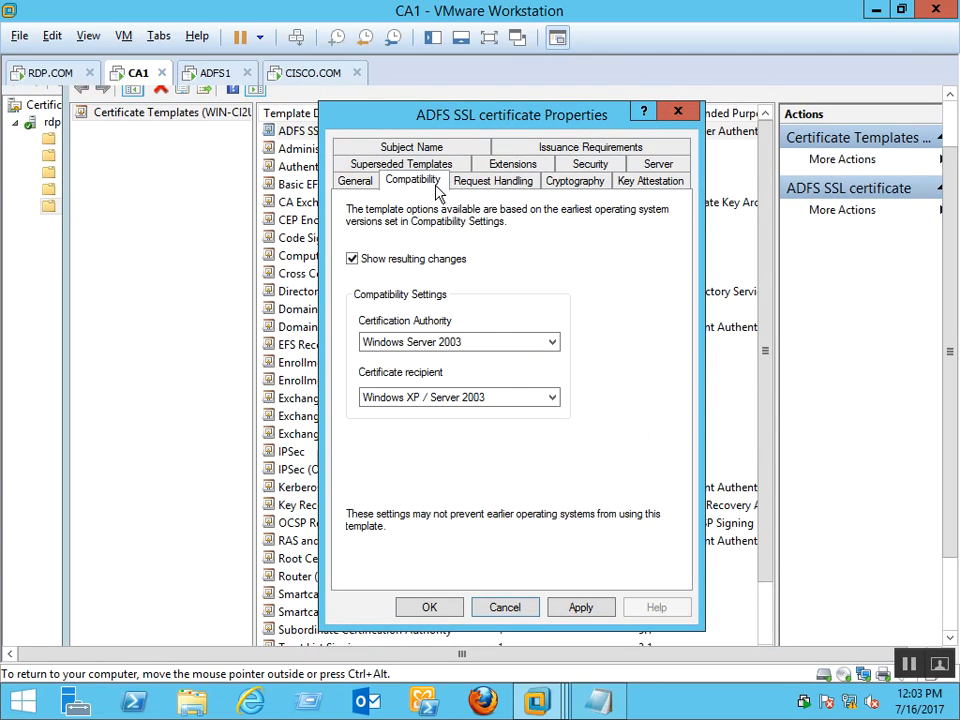
# Set CA compatibility to Windows Server 2012 R2 and recipients to Windows 8.1 / Server 2012 R2, accepting both prompts
pyautogui.click(529, 351)
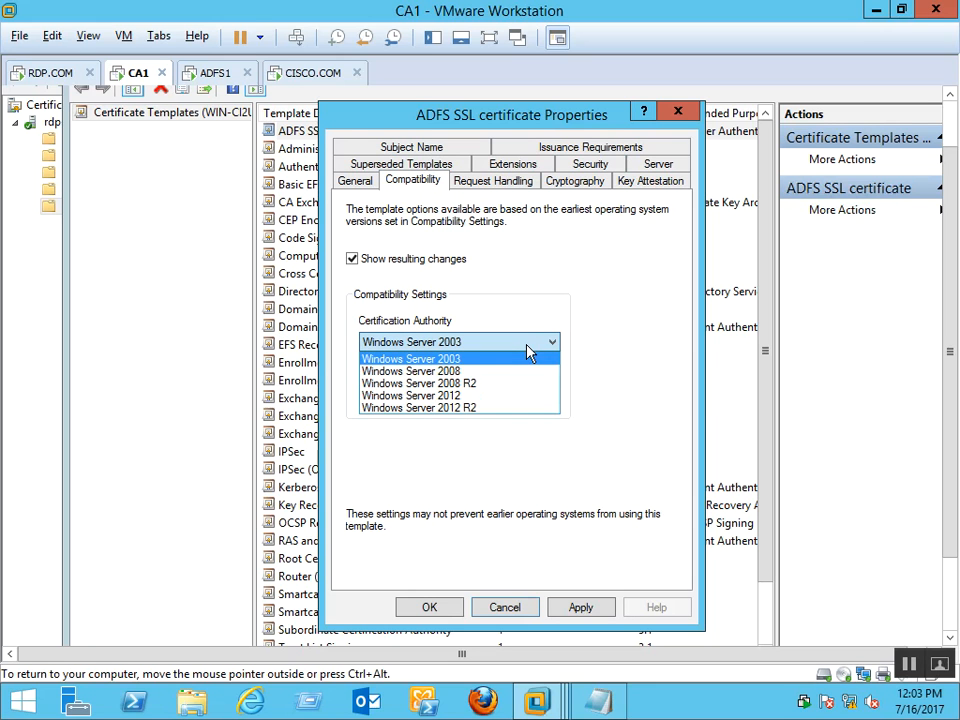
pyautogui.click(484, 408)
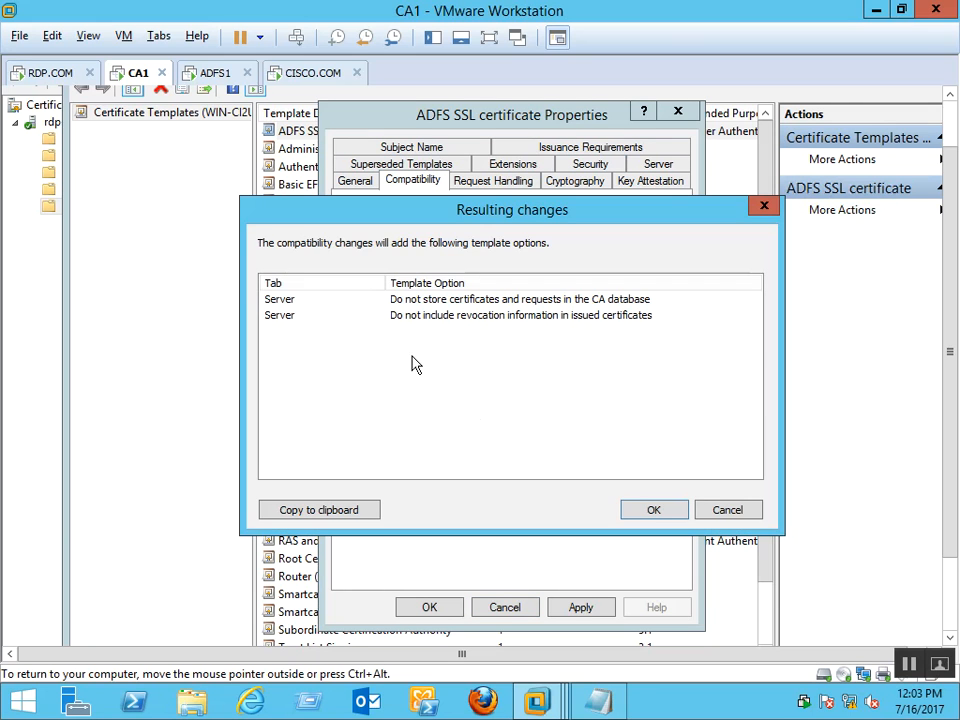
pyautogui.click(653, 513)
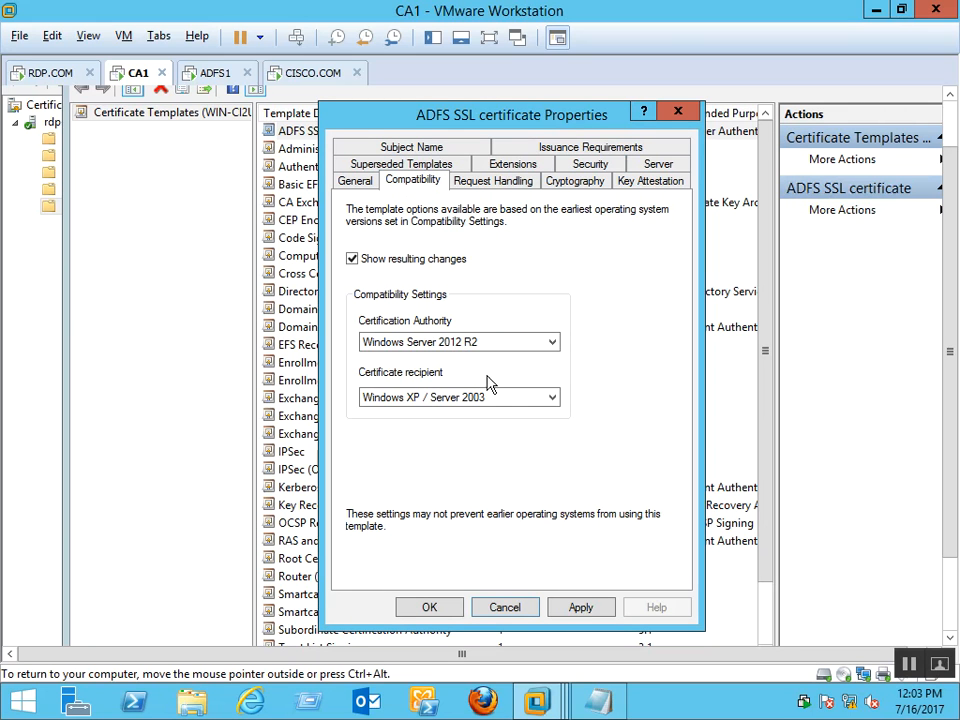
pyautogui.click(510, 400)
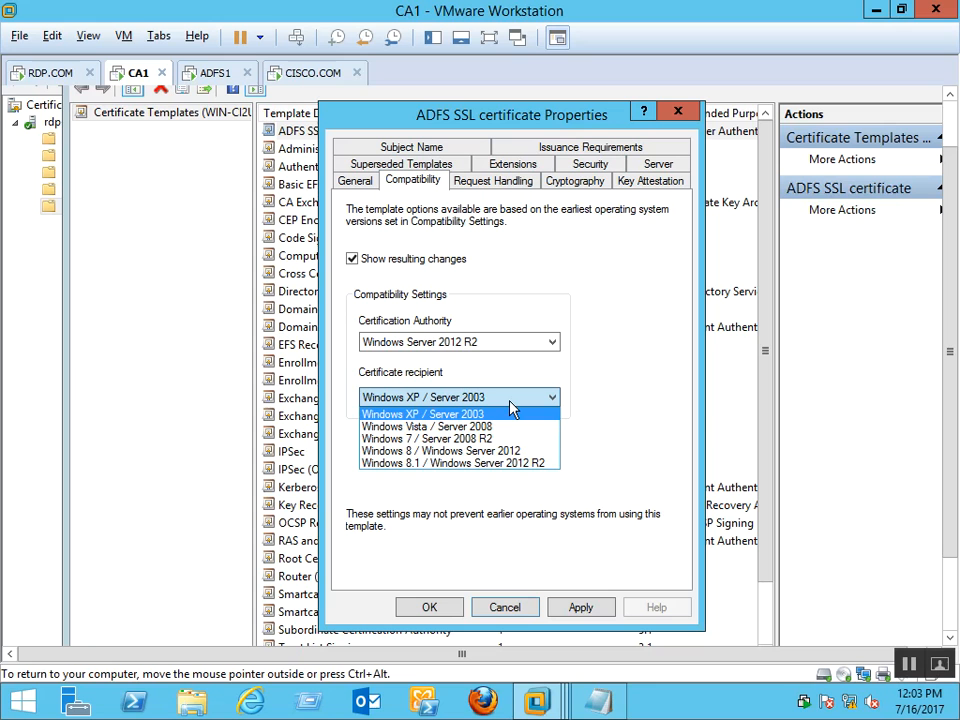
pyautogui.click(522, 472)
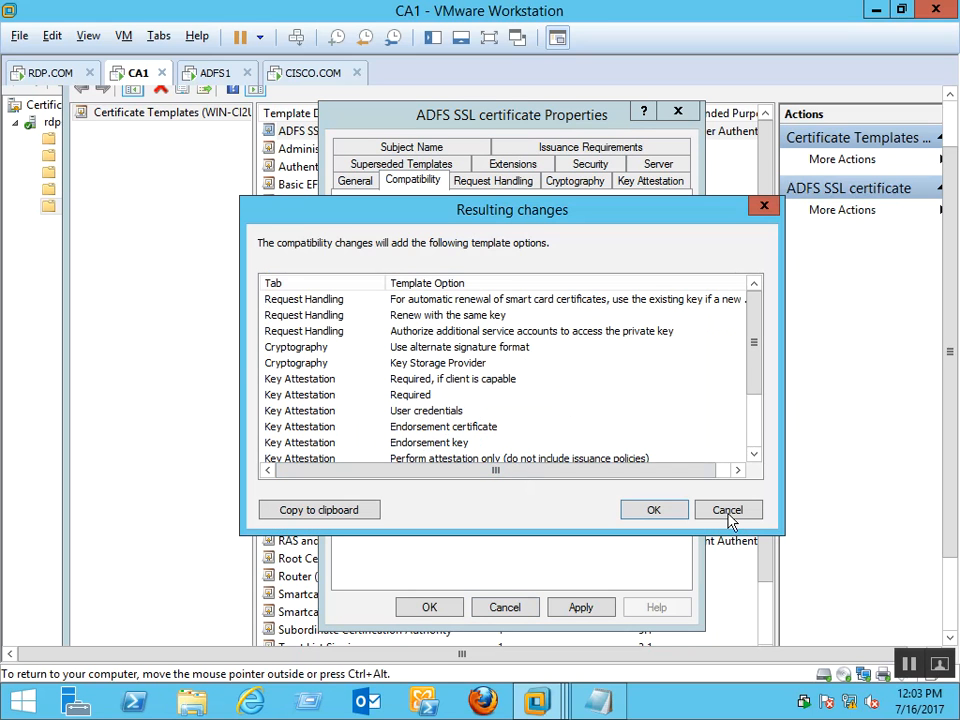
pyautogui.click(654, 510)
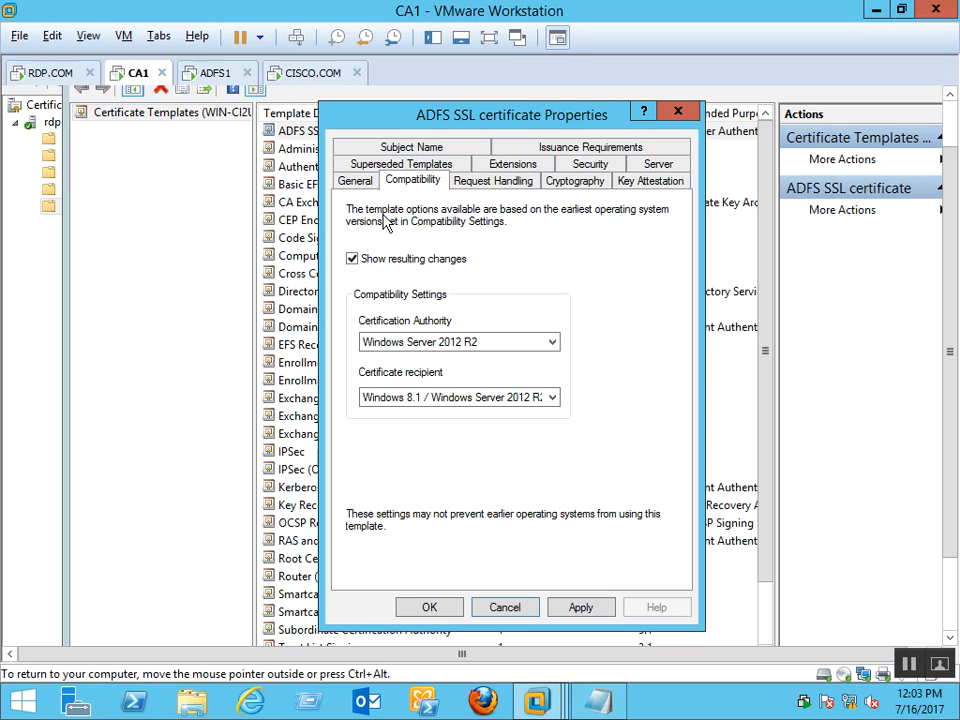
# Keep Signature and encryption as the Request Handling purpose, then review the Cryptography and Key Attestation settings
pyautogui.click(502, 183)
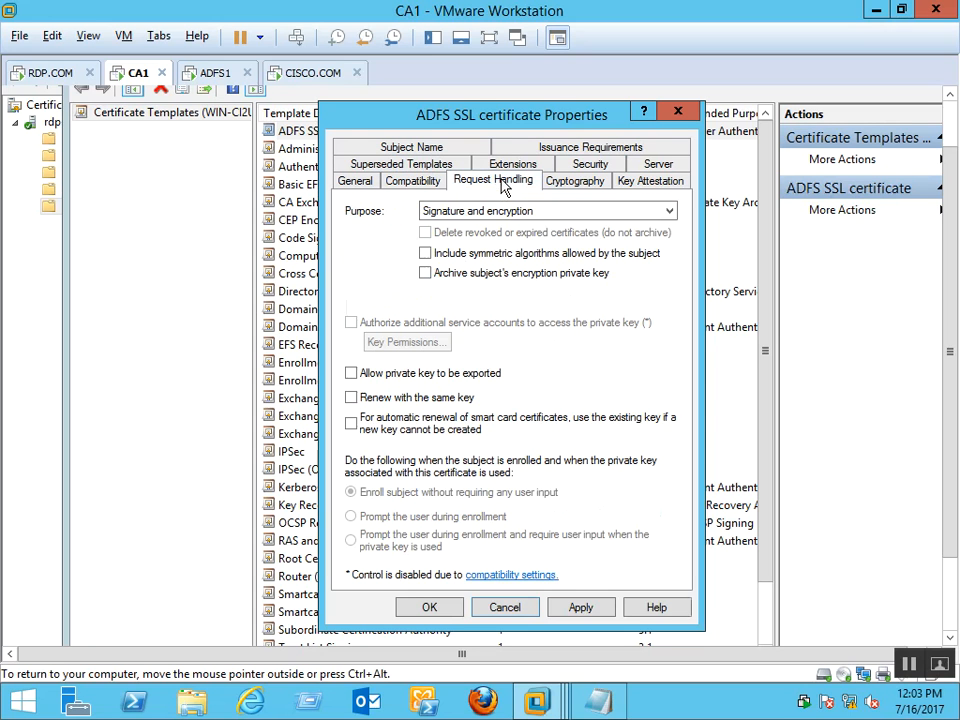
pyautogui.click(591, 212)
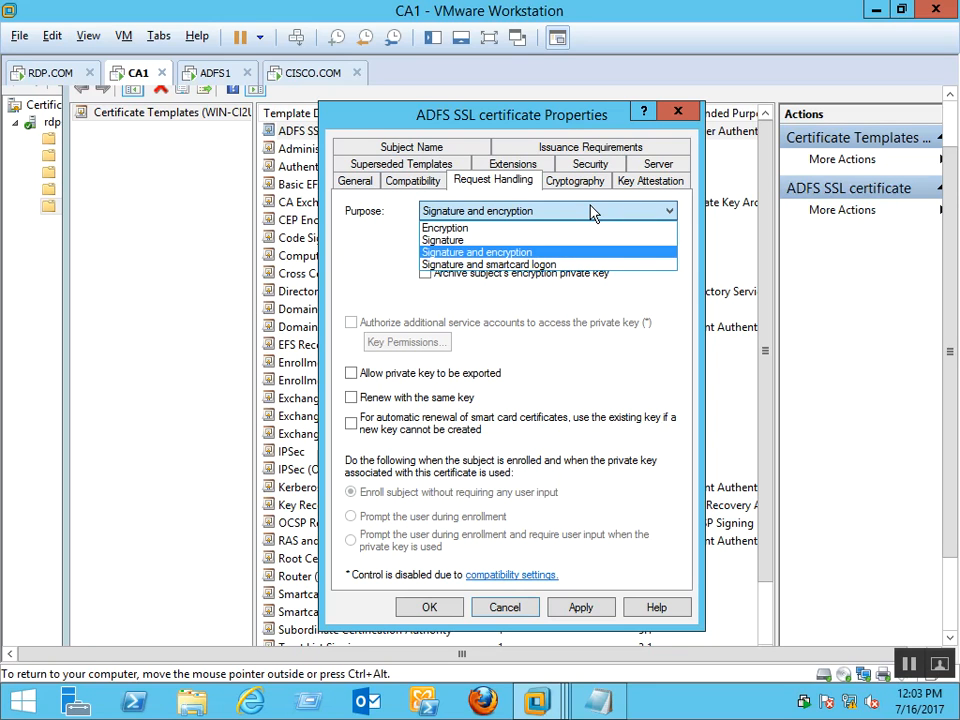
pyautogui.click(591, 211)
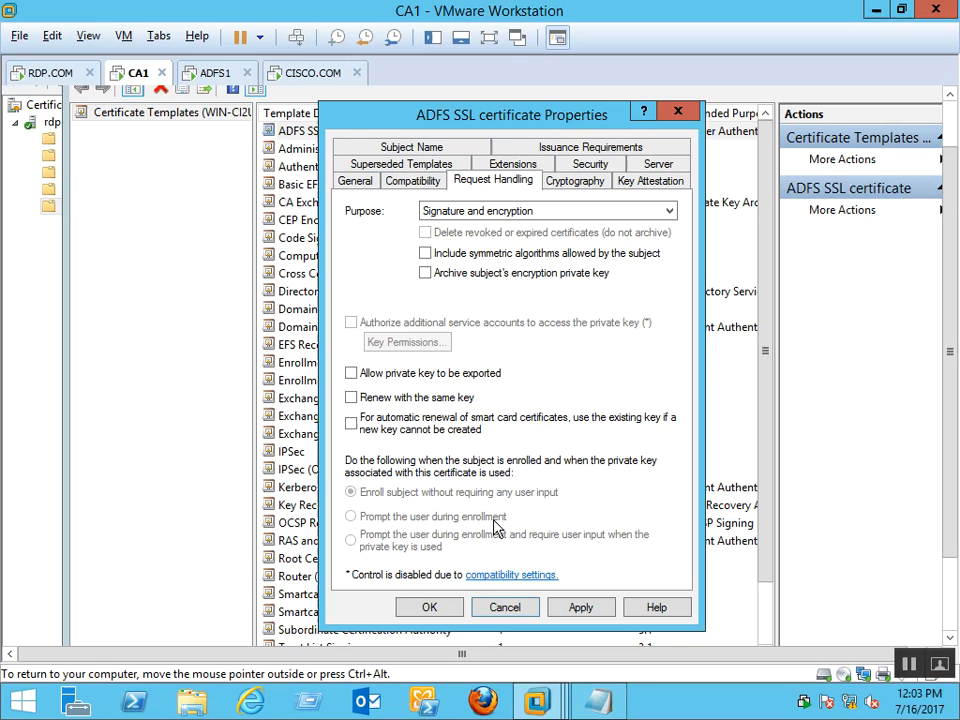
pyautogui.click(578, 190)
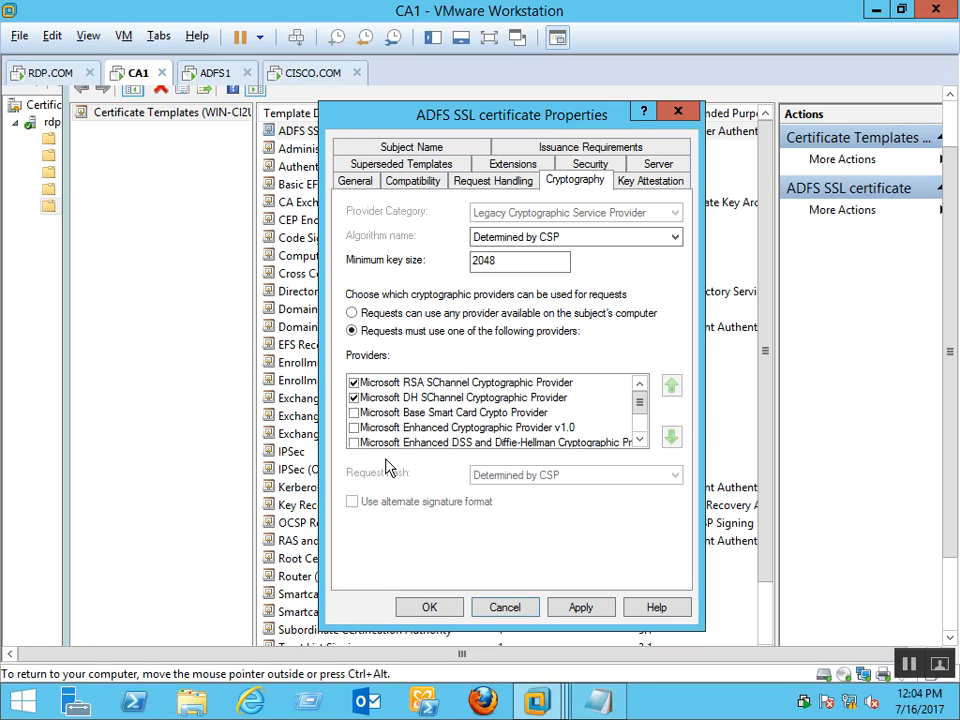
pyautogui.click(632, 186)
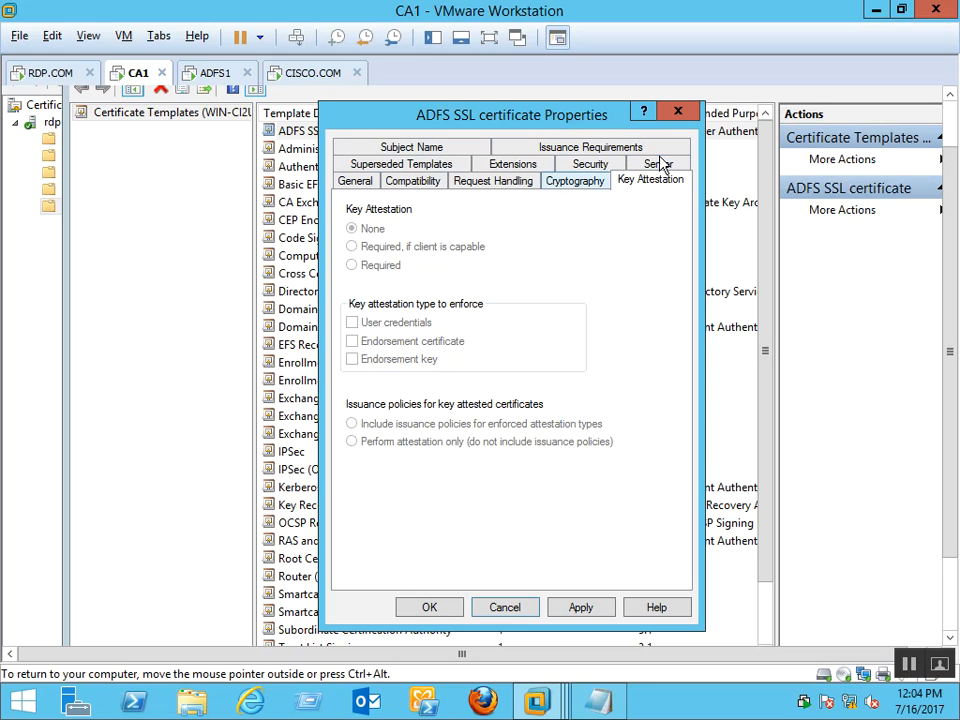
# Revisit the General, Compatibility, Request Handling, Cryptography and Key Attestation tabs, ending on Server settings
pyautogui.click(378, 190)
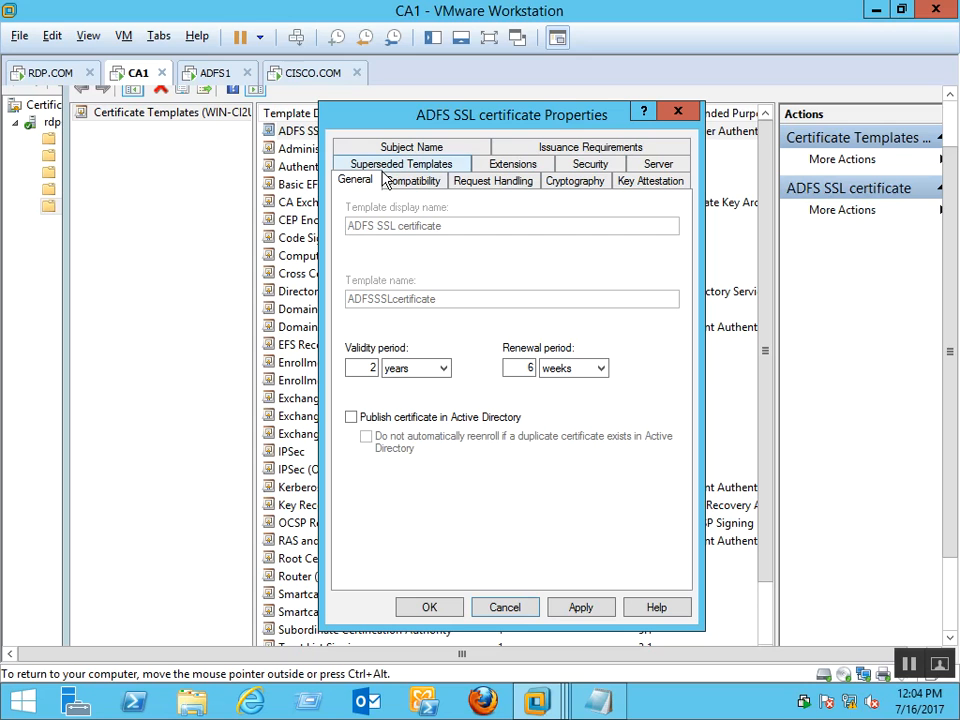
pyautogui.click(427, 188)
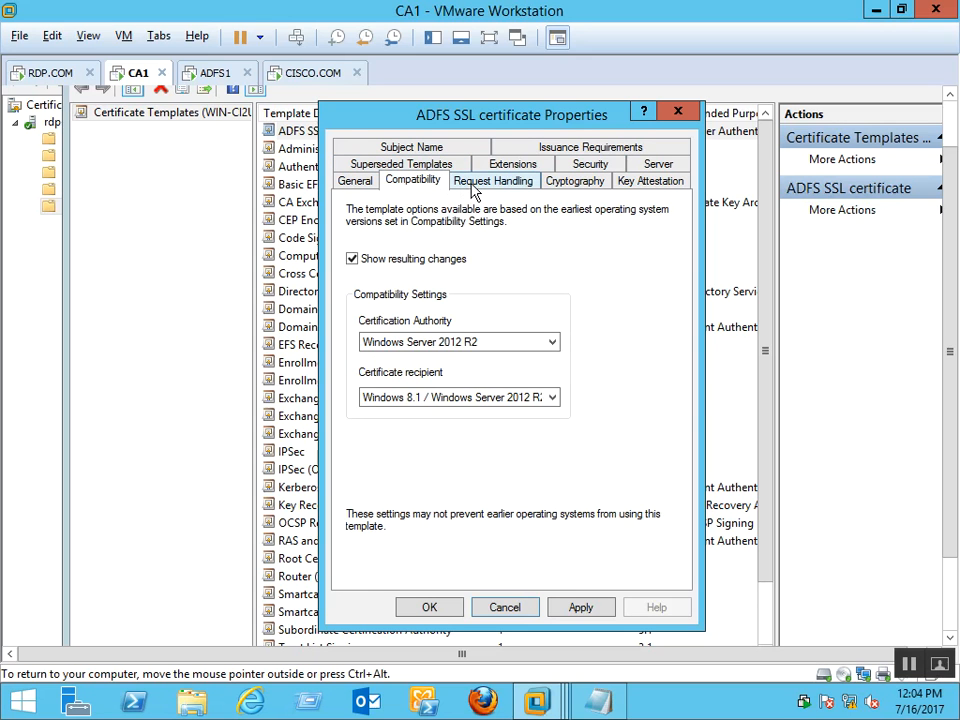
pyautogui.click(471, 189)
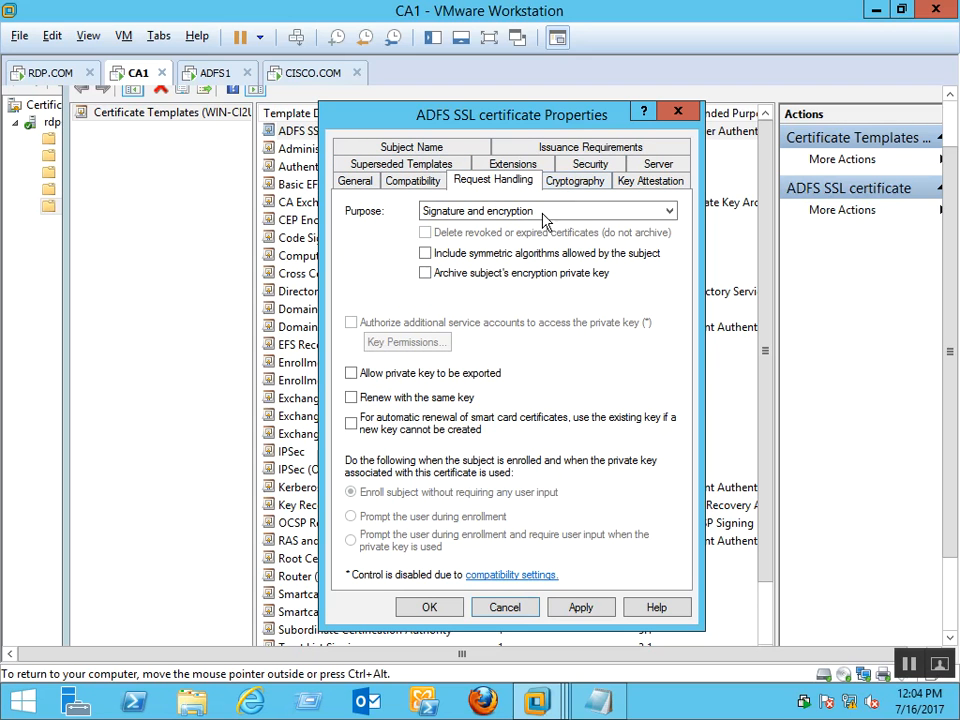
pyautogui.click(554, 212)
pyautogui.click(592, 184)
pyautogui.click(592, 184)
pyautogui.click(645, 183)
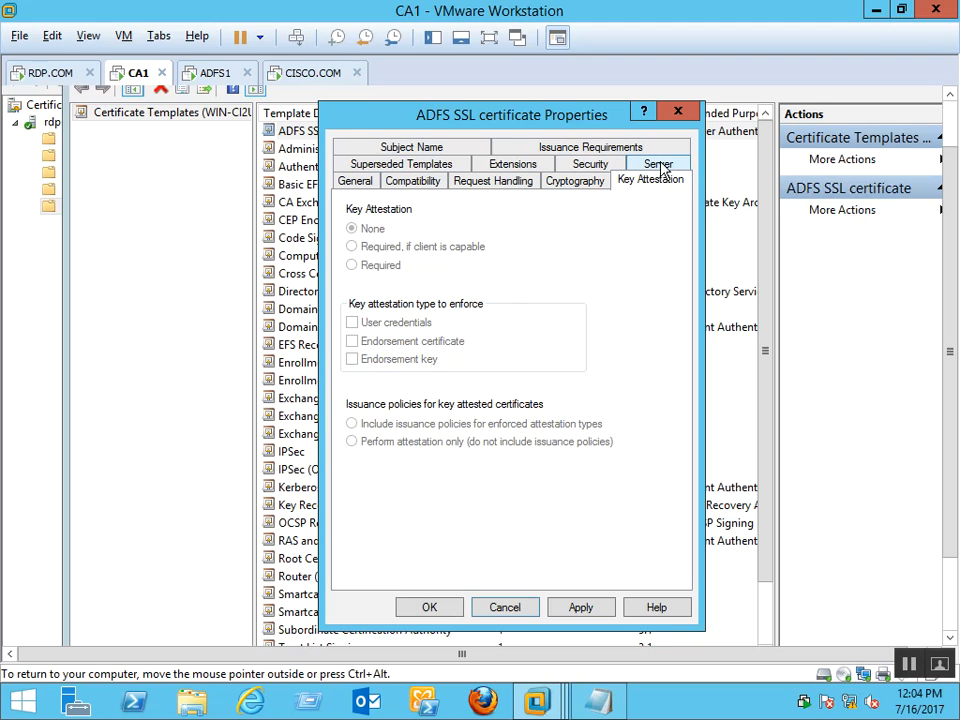
pyautogui.click(658, 165)
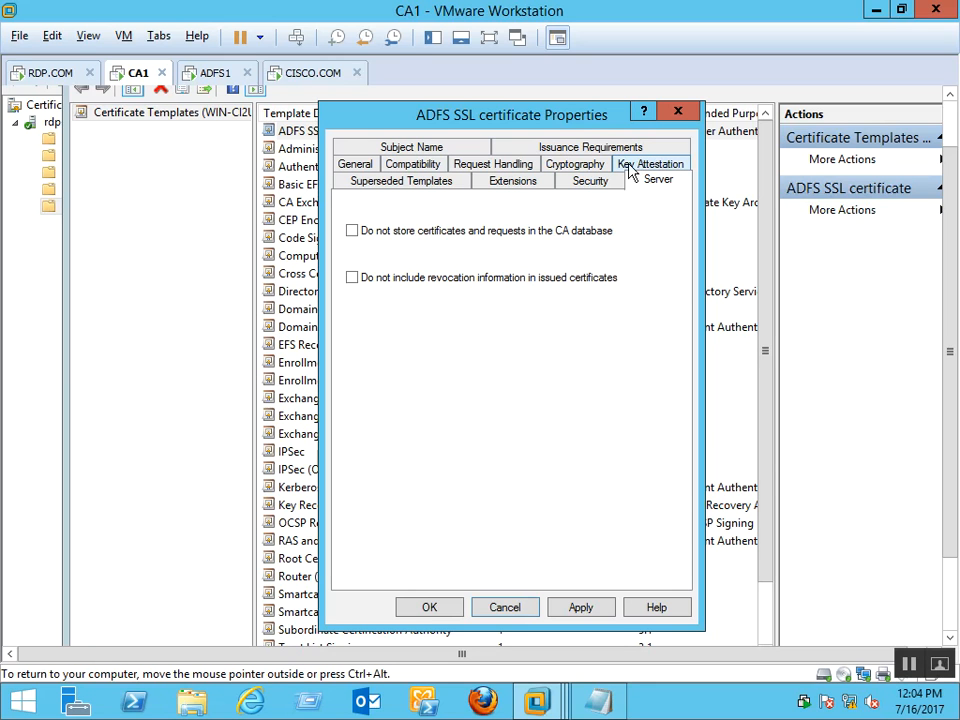
# Review Security permissions for Administrator, Domain Admins, Enterprise Admins and Authenticated Users
pyautogui.click(592, 179)
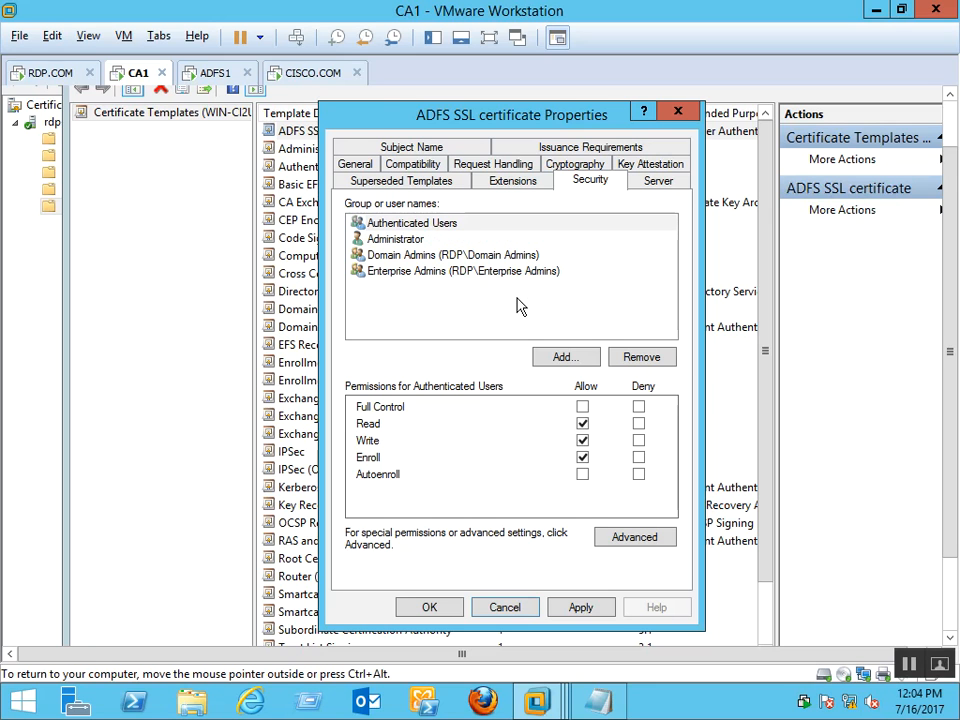
pyautogui.click(433, 242)
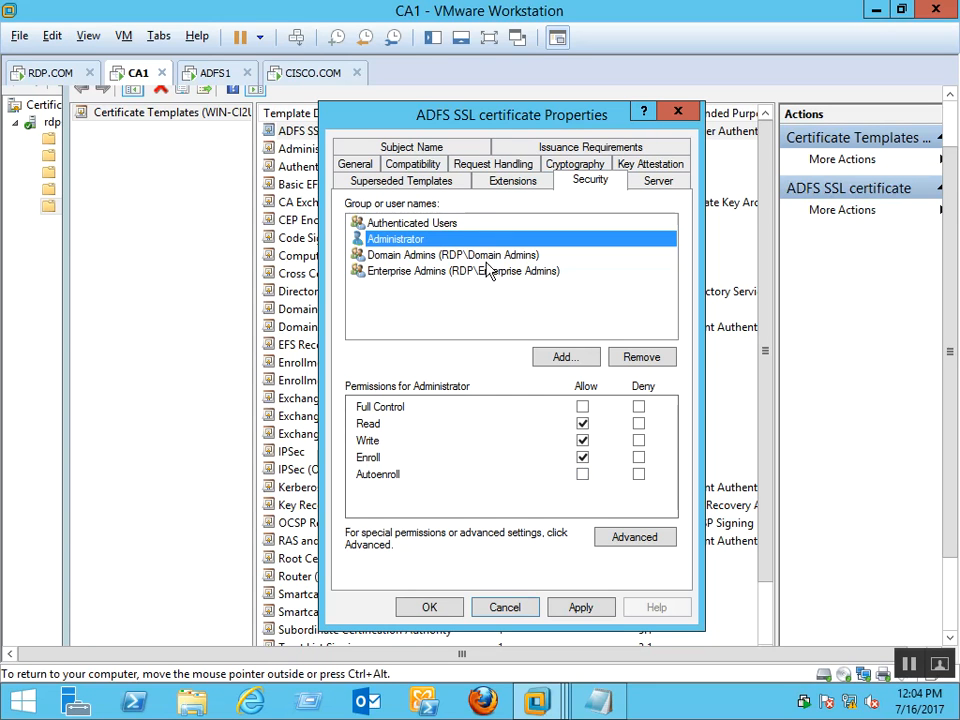
pyautogui.click(432, 256)
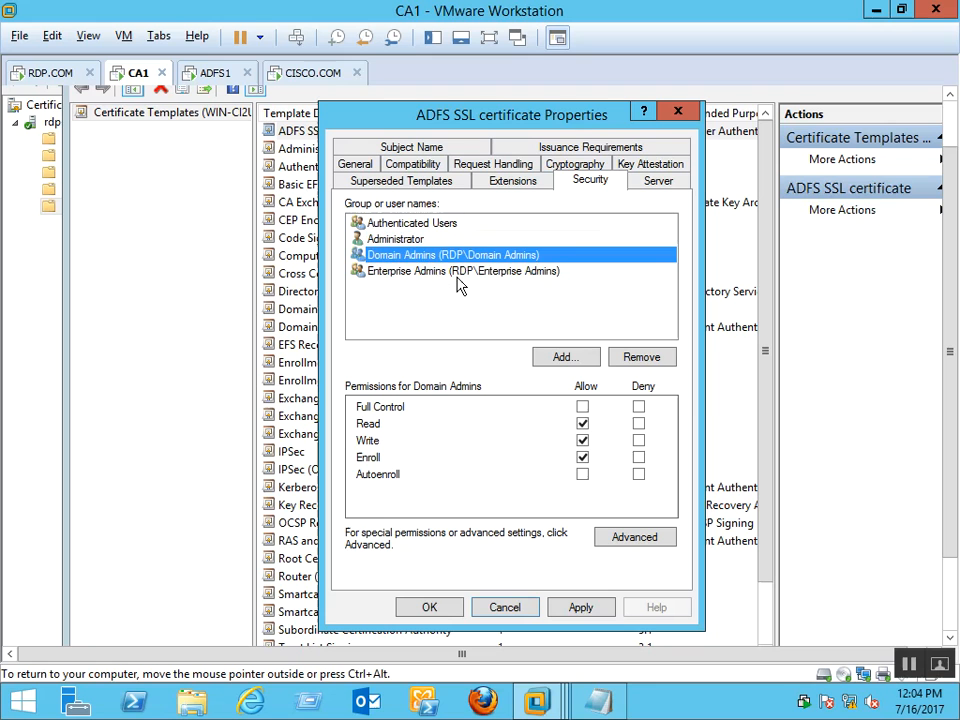
pyautogui.click(458, 286)
pyautogui.click(429, 321)
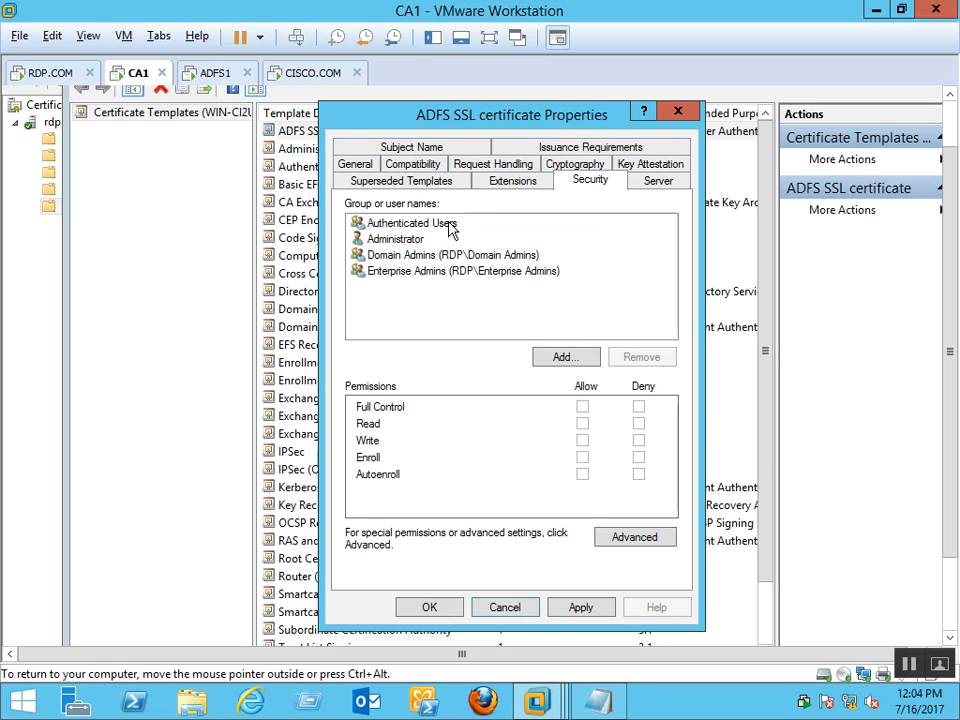
pyautogui.click(447, 226)
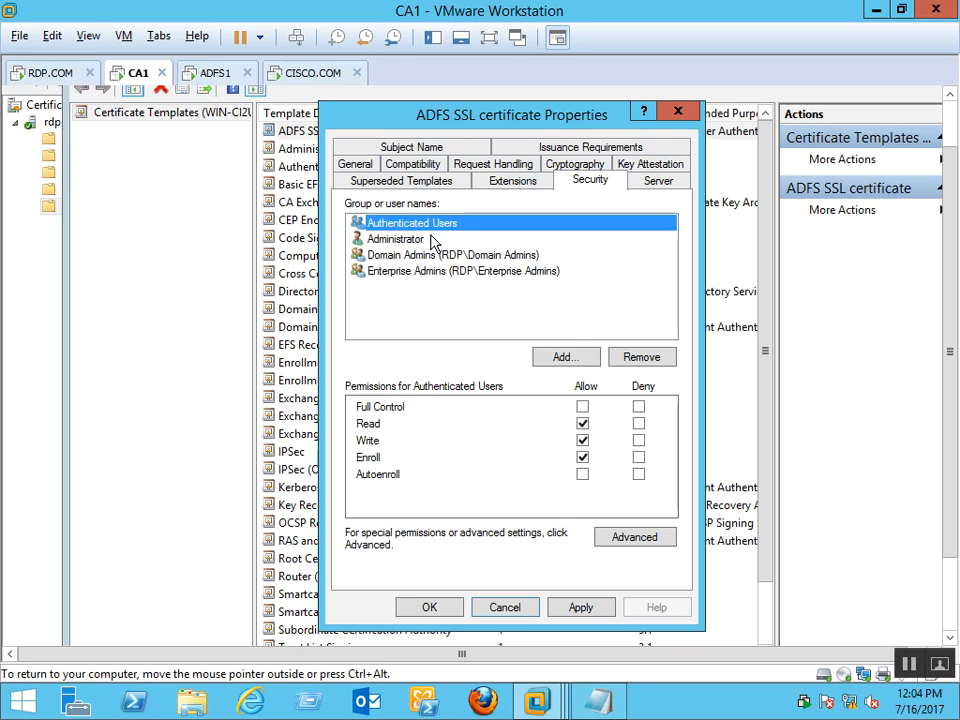
pyautogui.click(432, 240)
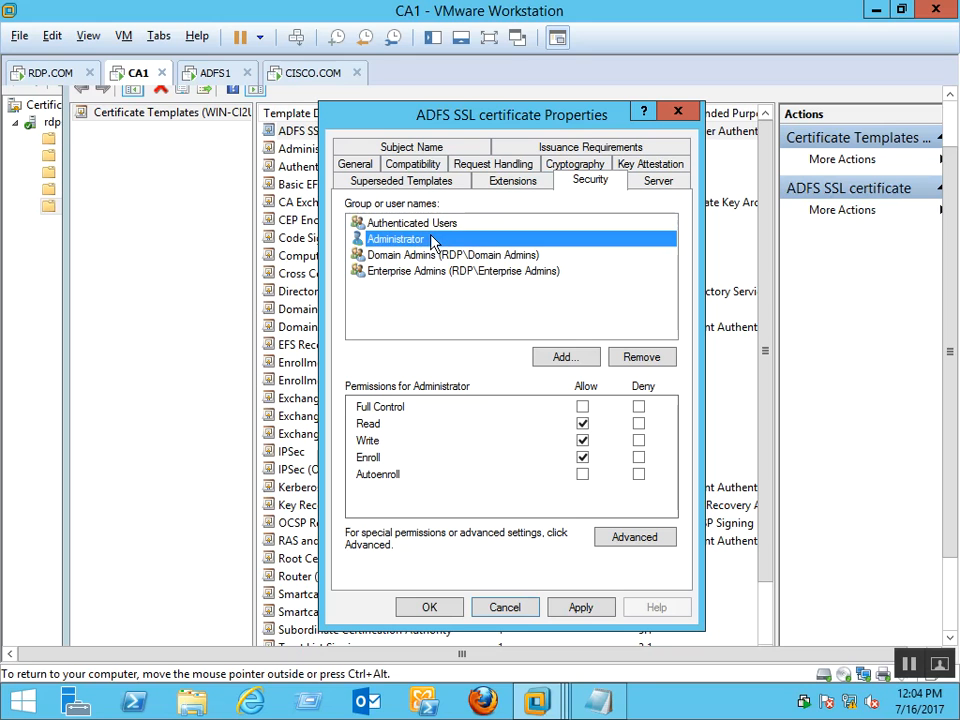
pyautogui.click(446, 332)
# Add the ADFS1 computer account to the template's permissions, searching with the Computers object type enabled
pyautogui.click(572, 358)
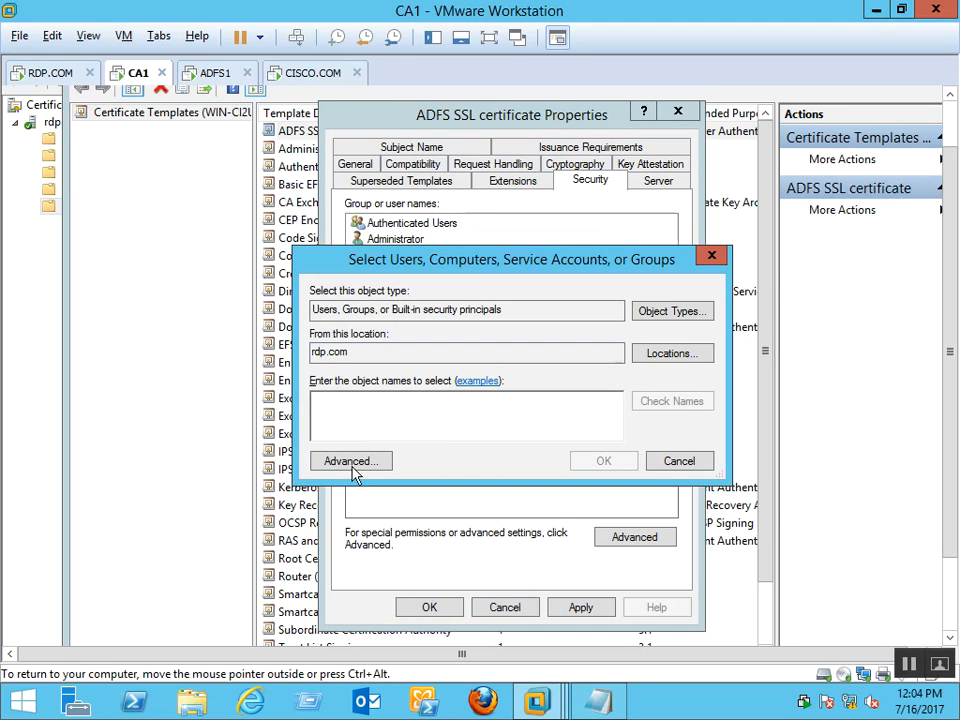
pyautogui.click(690, 312)
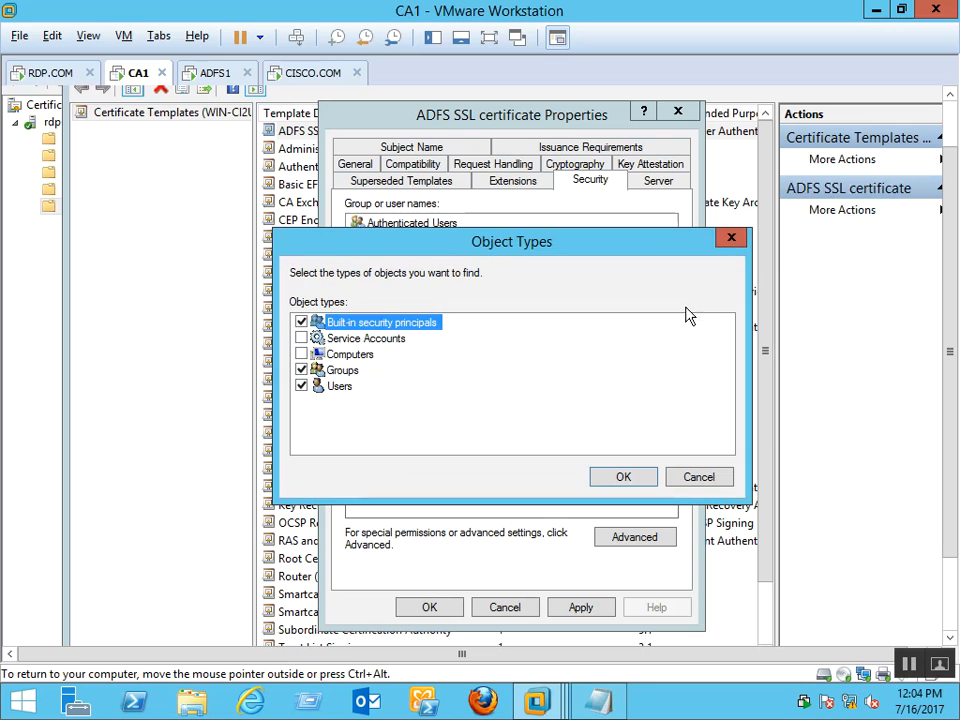
pyautogui.click(301, 354)
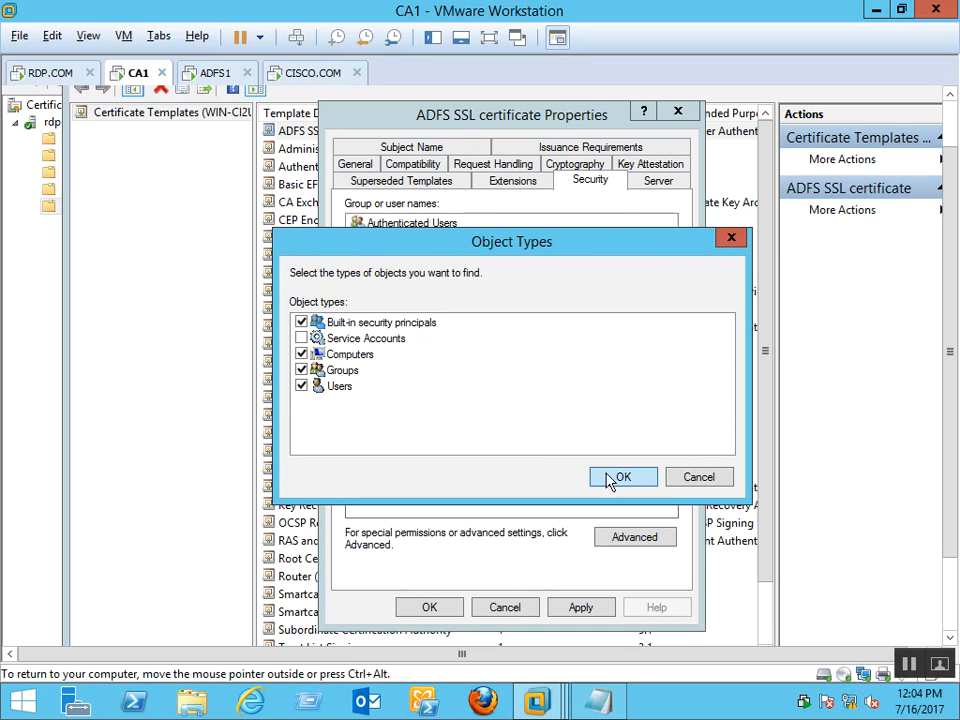
pyautogui.click(612, 478)
pyautogui.click(326, 462)
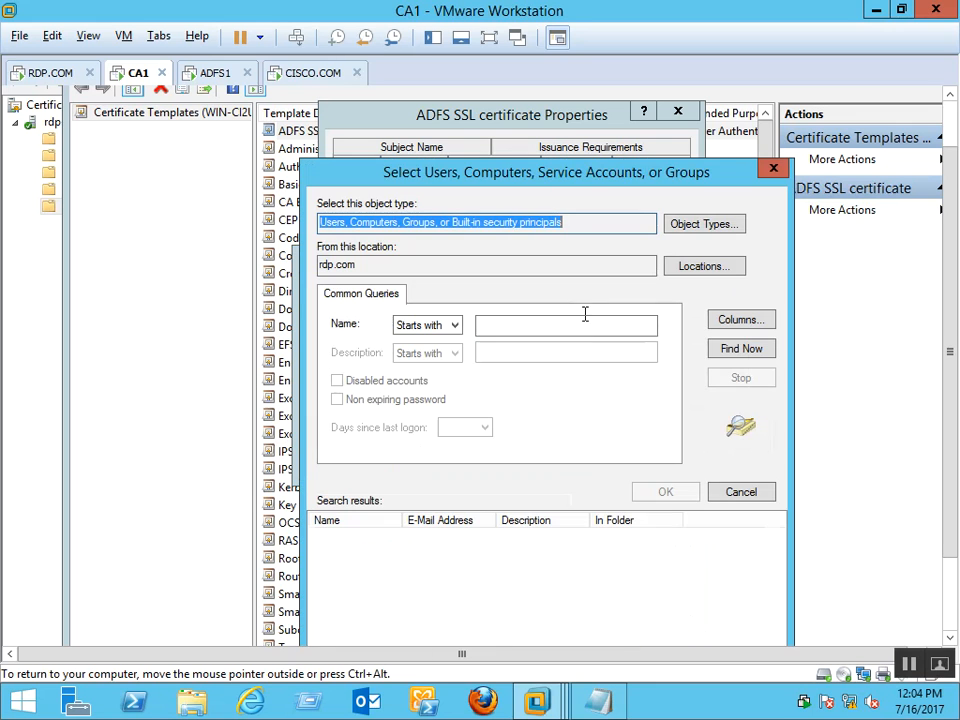
pyautogui.click(729, 350)
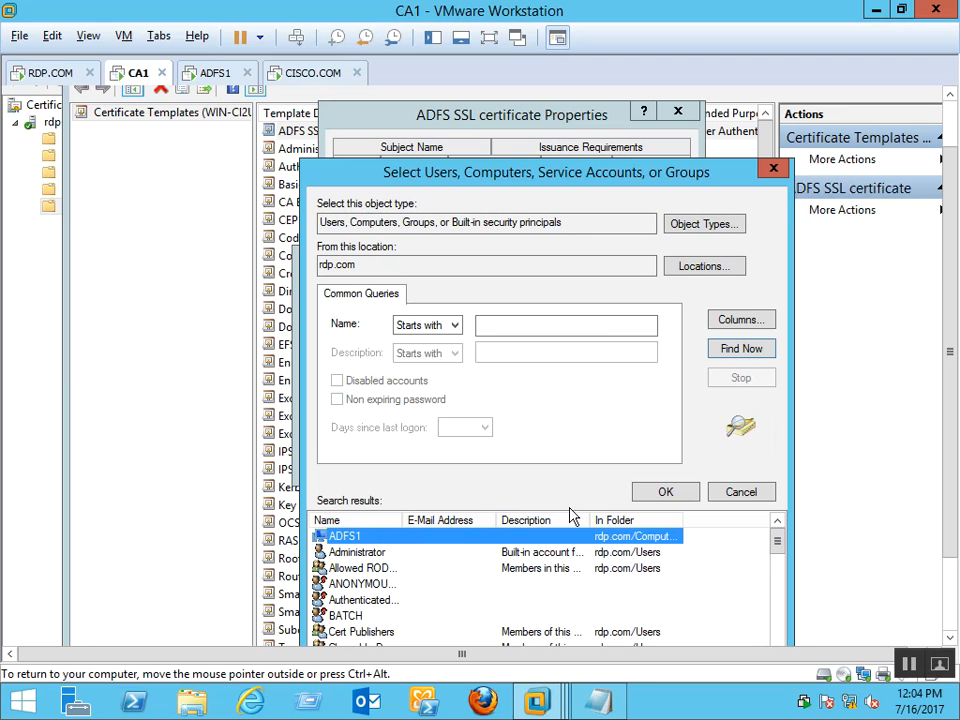
pyautogui.click(660, 494)
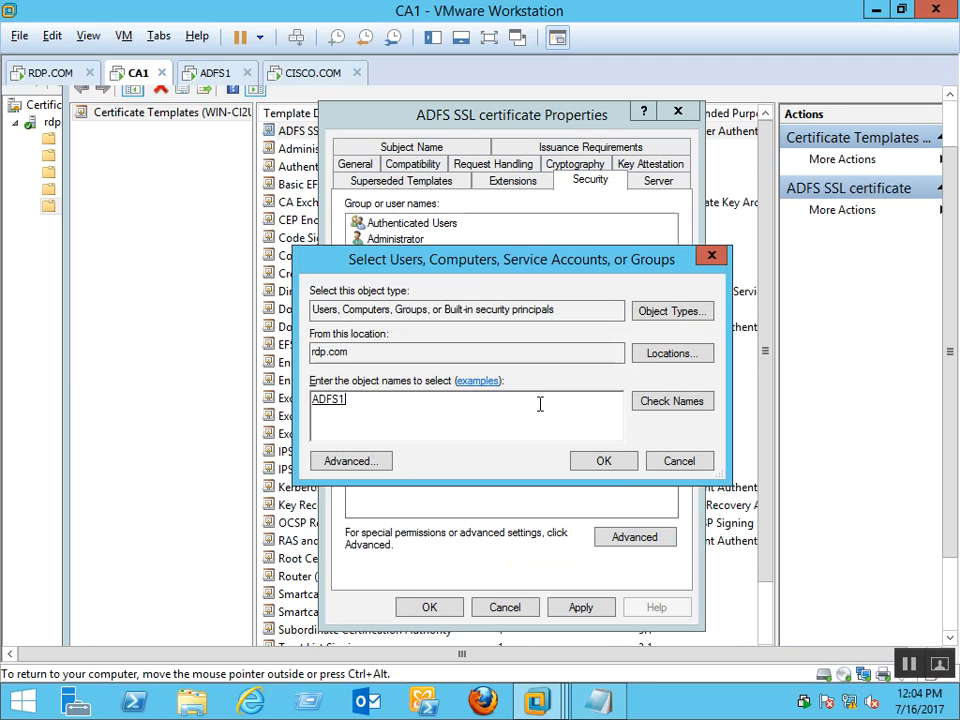
pyautogui.click(604, 462)
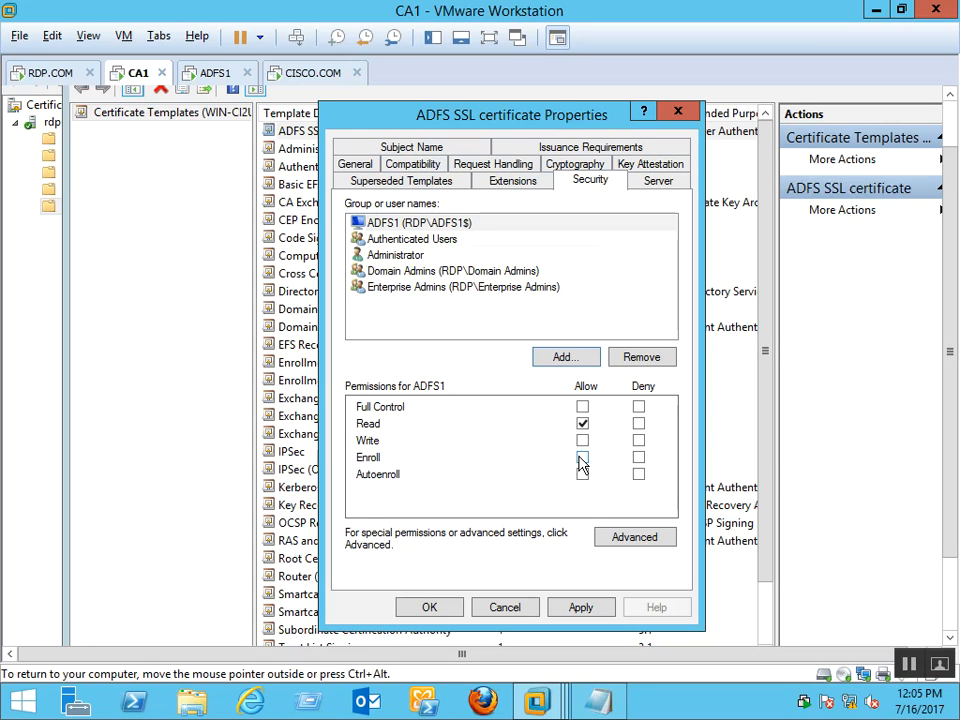
# Allow ADFS1 the extra permission for Read, Write and Enroll, then apply and close the properties
pyautogui.click(582, 443)
pyautogui.click(590, 610)
pyautogui.click(430, 608)
pyautogui.click(947, 119)
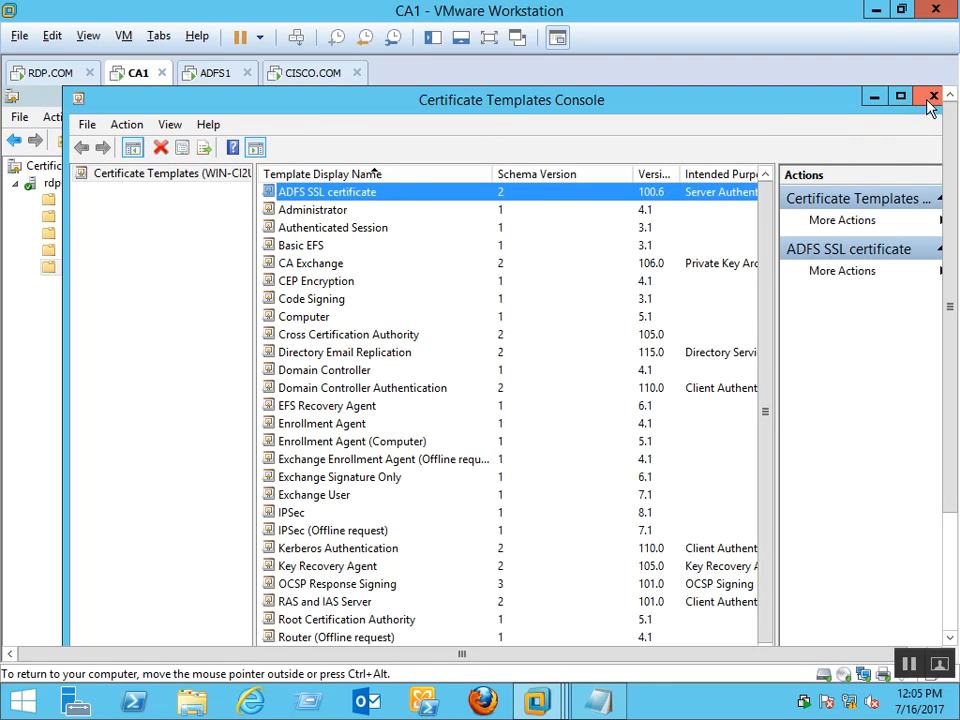
# Close the Certificate Templates Console, refresh CA1's Certificate Templates list, and return to ADFS1
pyautogui.click(930, 100)
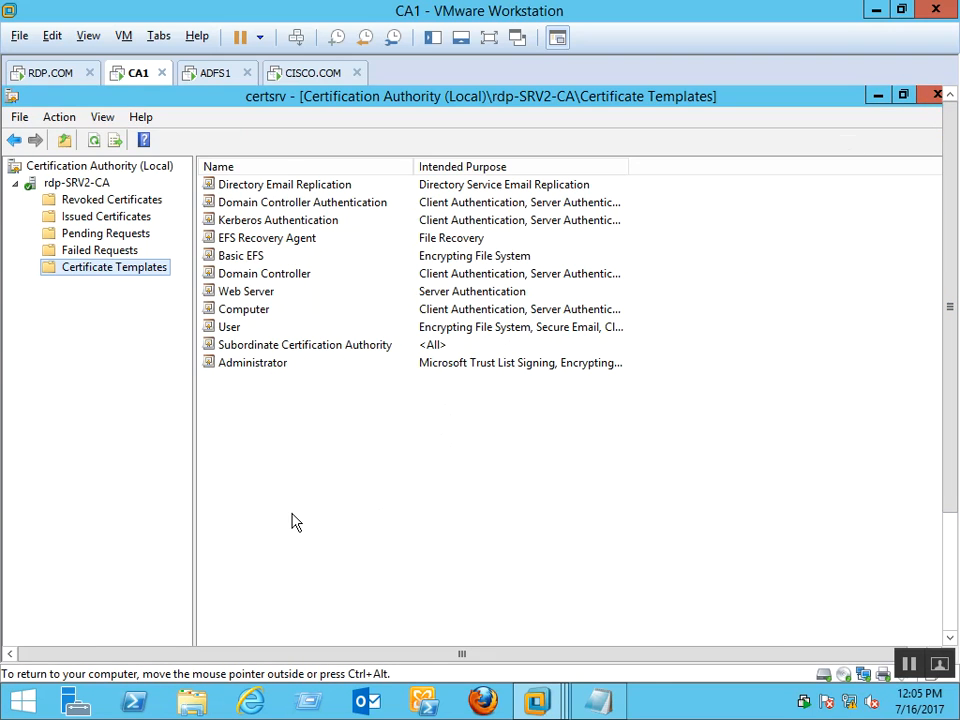
pyautogui.rightClick(341, 511)
pyautogui.click(397, 563)
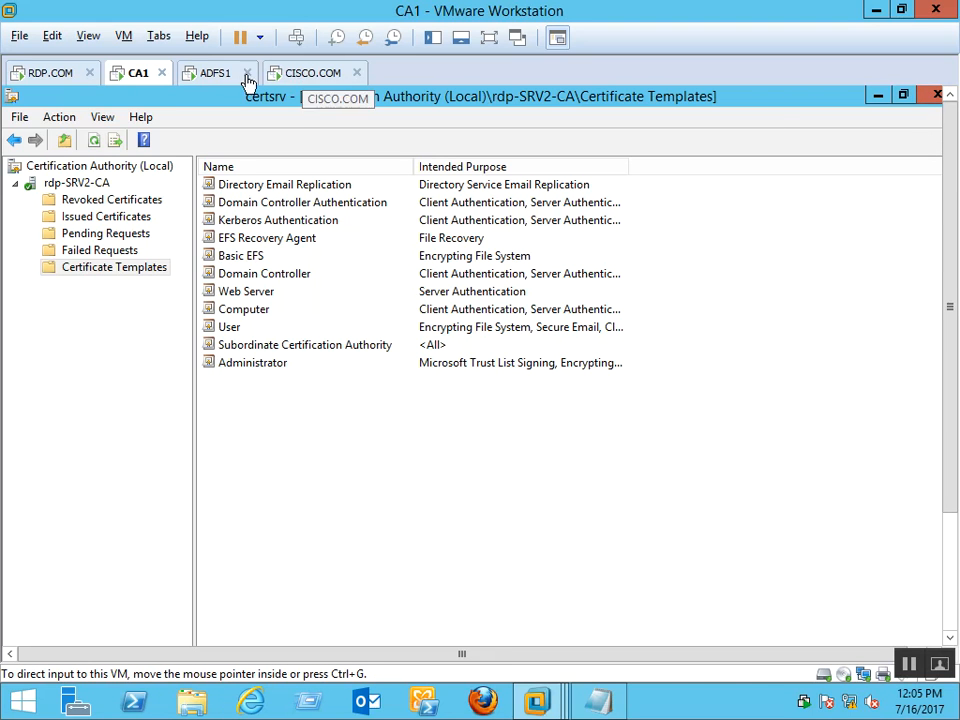
pyautogui.click(214, 78)
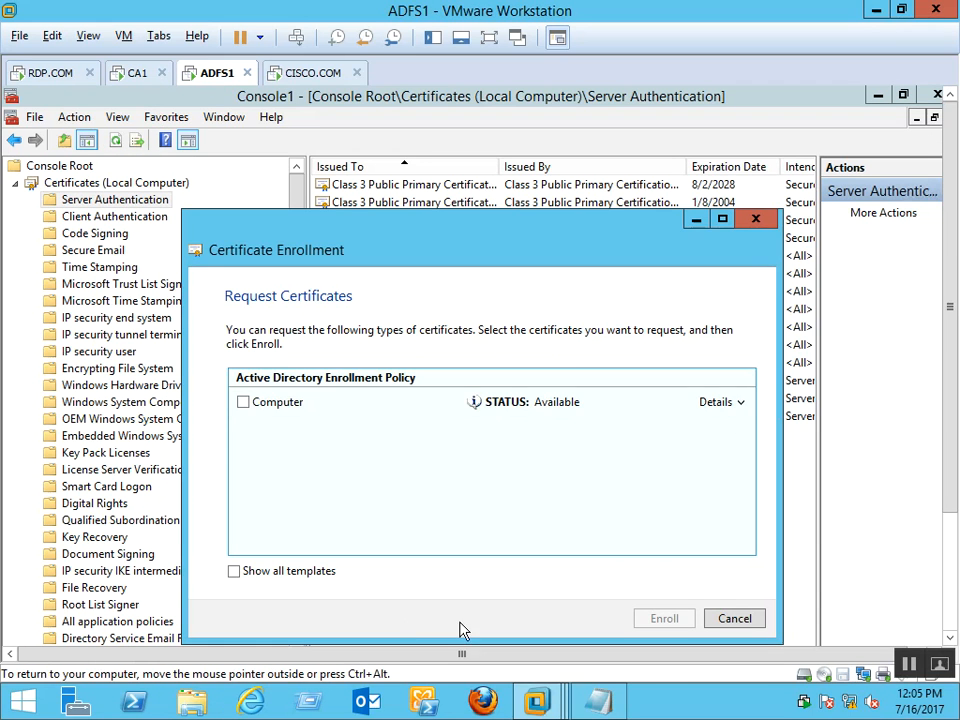
# Cancel the earlier request and start a new Server Authentication certificate request via Active Directory Enrollment Policy
pyautogui.click(740, 622)
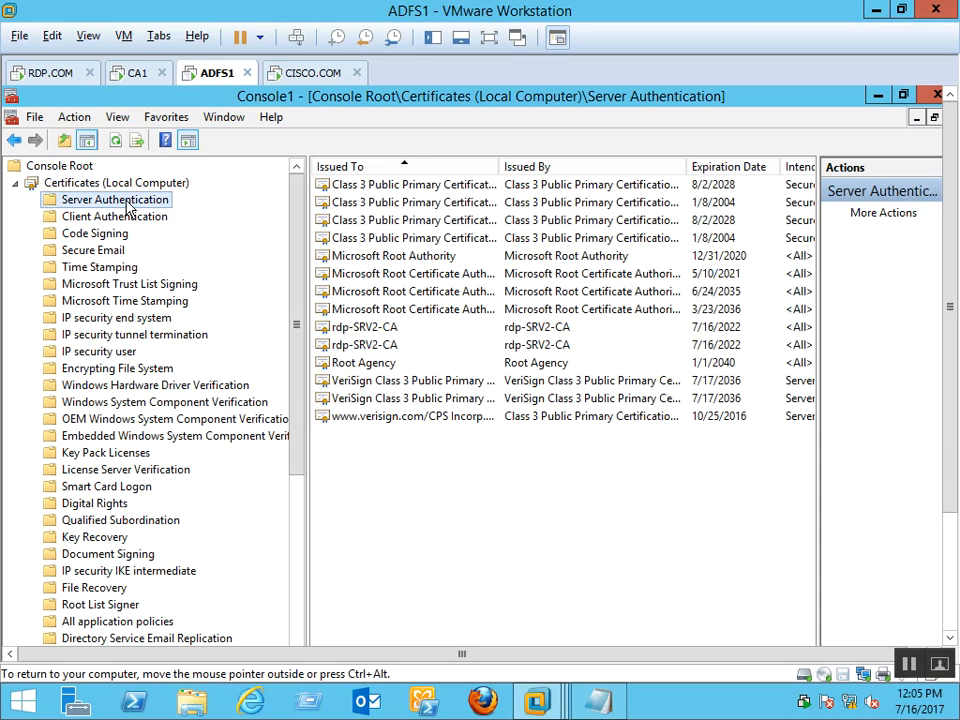
pyautogui.rightClick(128, 206)
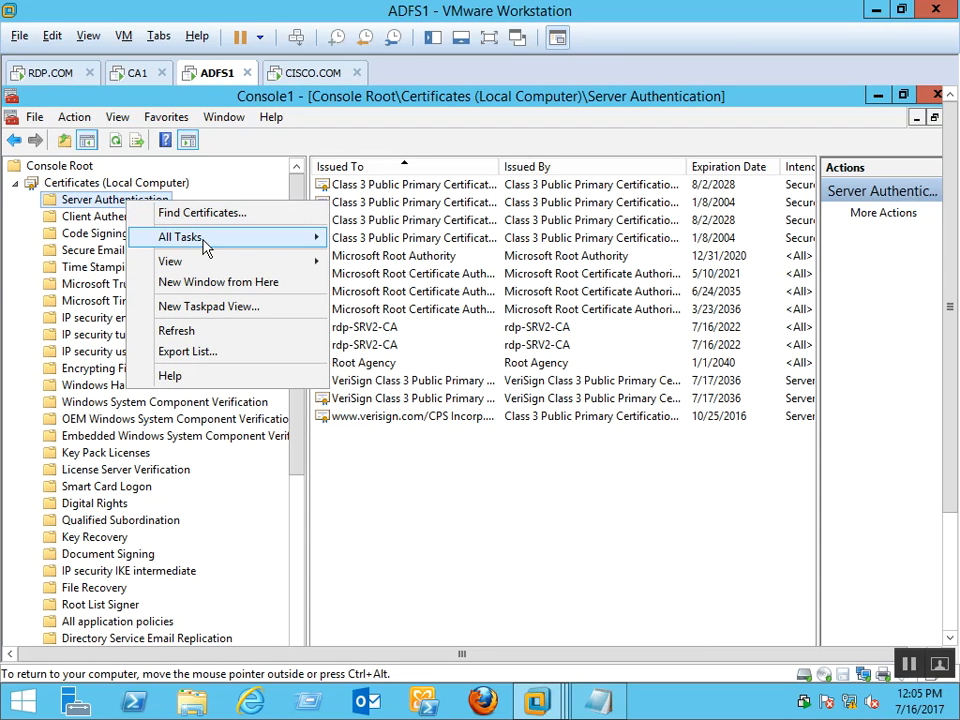
pyautogui.moveTo(190, 237)
pyautogui.click(432, 264)
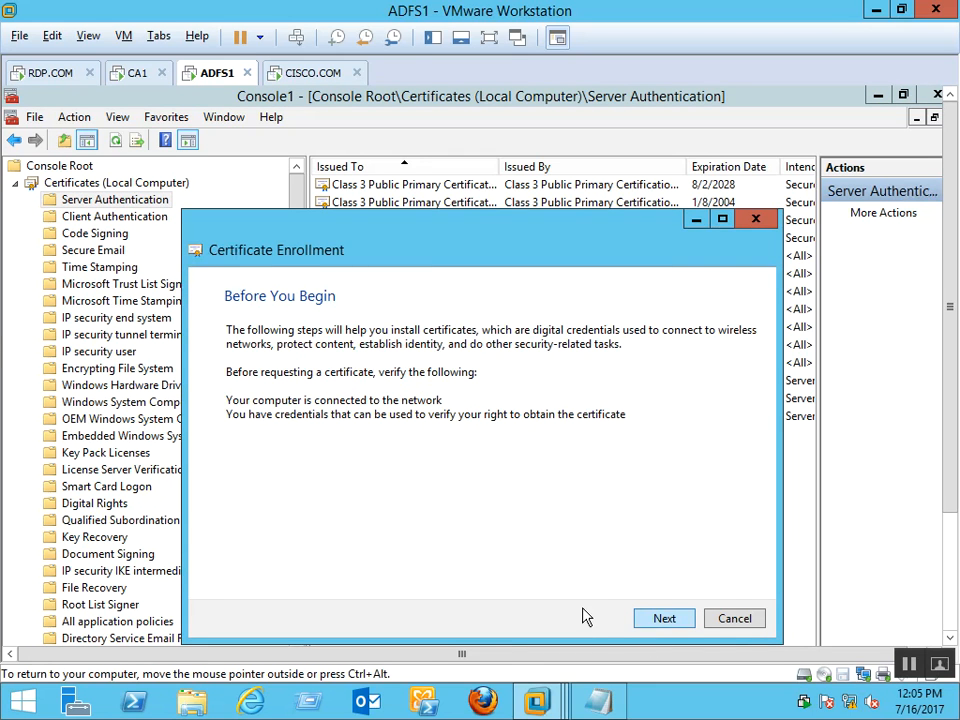
pyautogui.click(664, 618)
pyautogui.click(668, 619)
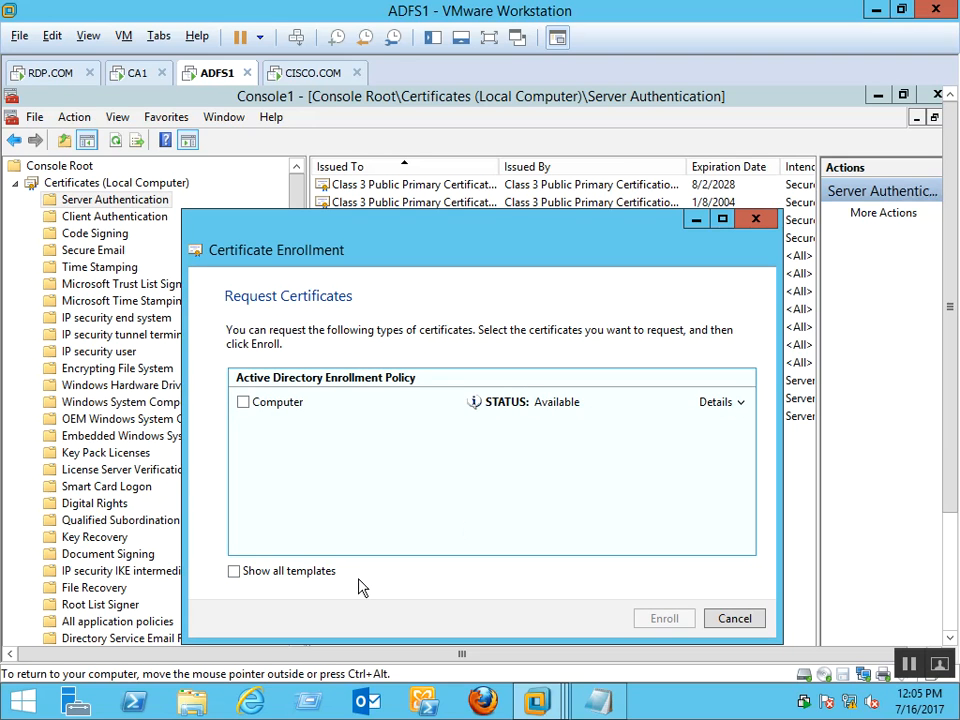
# Show all templates to confirm ADFS SSL is unavailable, cancel, and close the console without saving
pyautogui.click(325, 578)
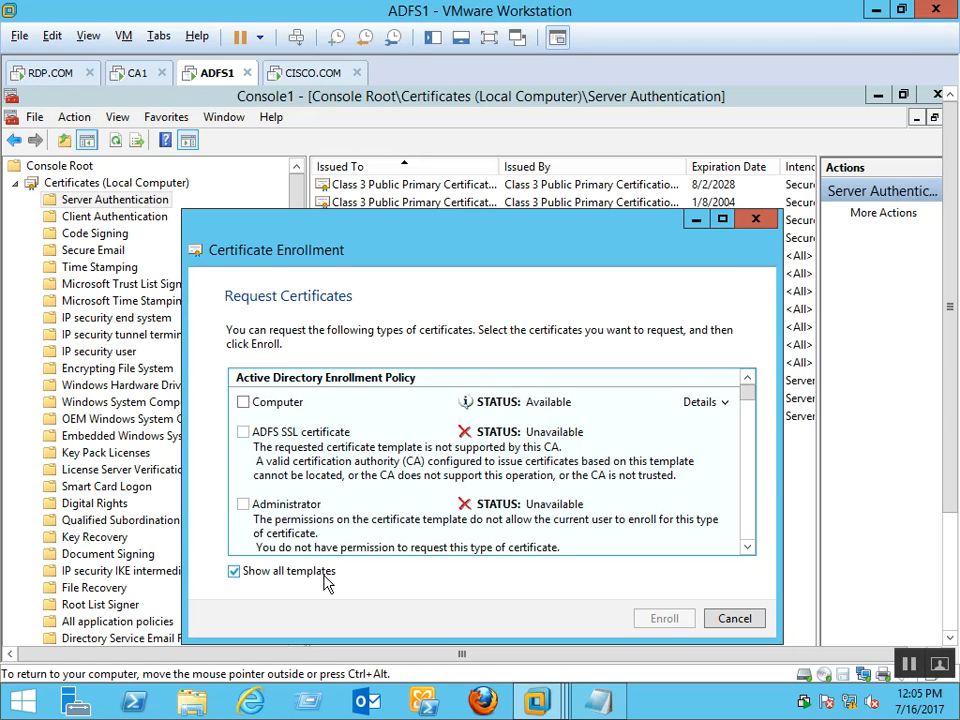
pyautogui.click(325, 578)
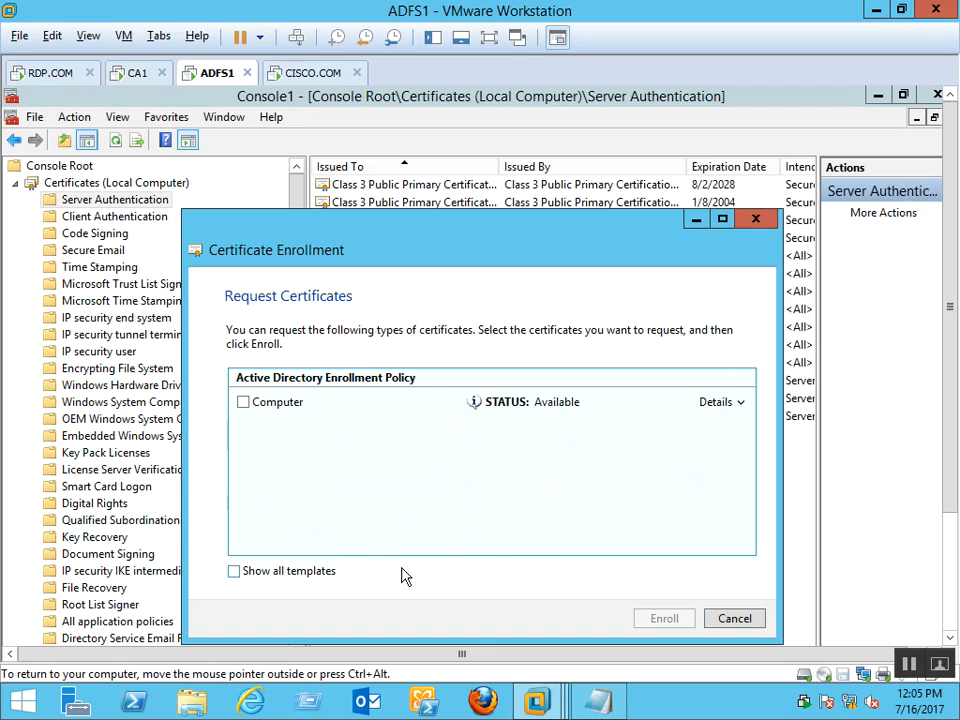
pyautogui.click(752, 617)
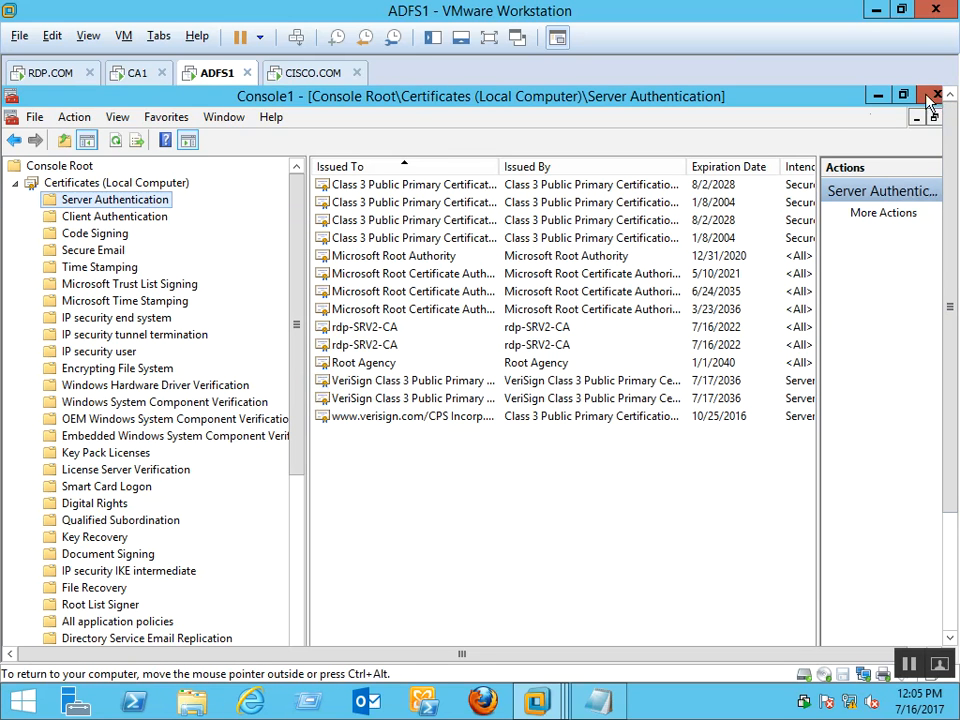
pyautogui.click(936, 94)
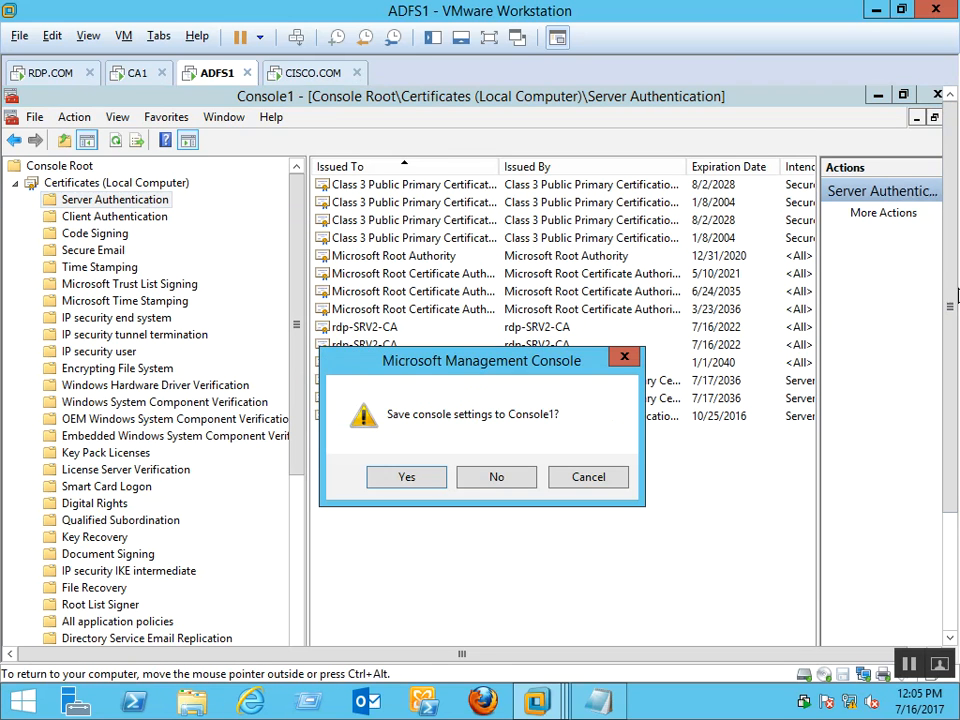
pyautogui.click(481, 479)
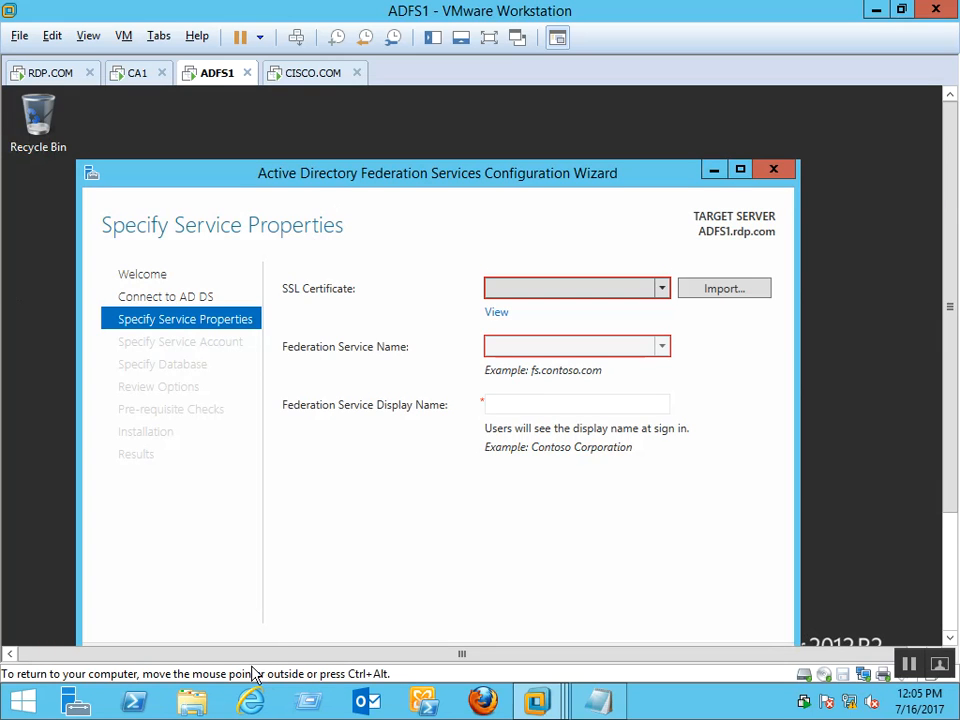
# Launch certmgr.msc from the Run box, then close the current user certificate manager
pyautogui.moveTo(948, 440); pyautogui.dragTo(954, 615)
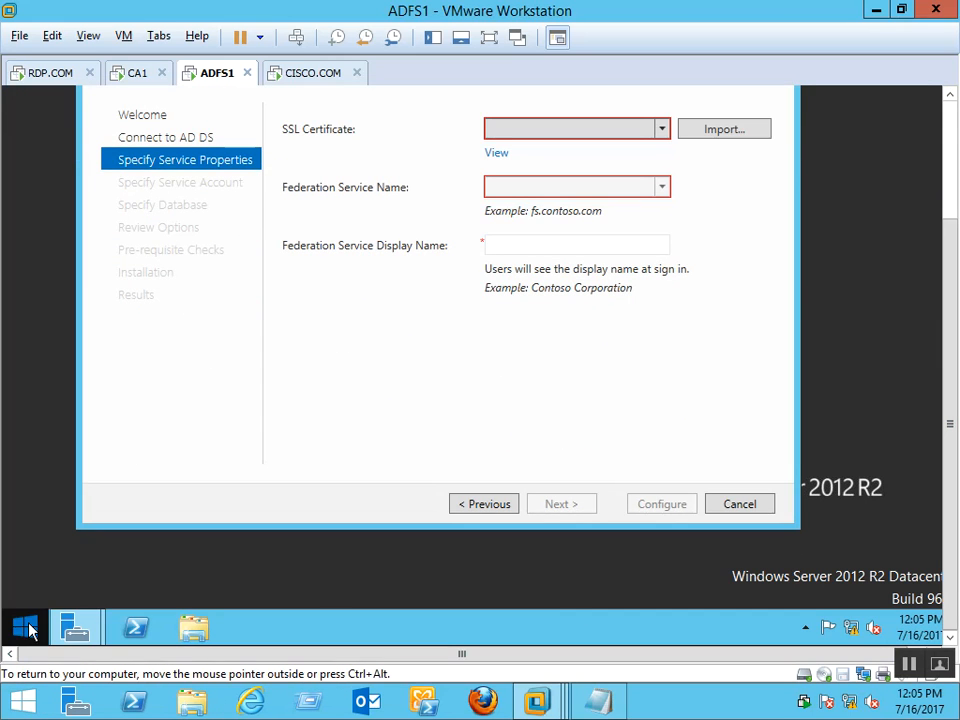
pyautogui.rightClick(27, 630)
pyautogui.click(71, 565)
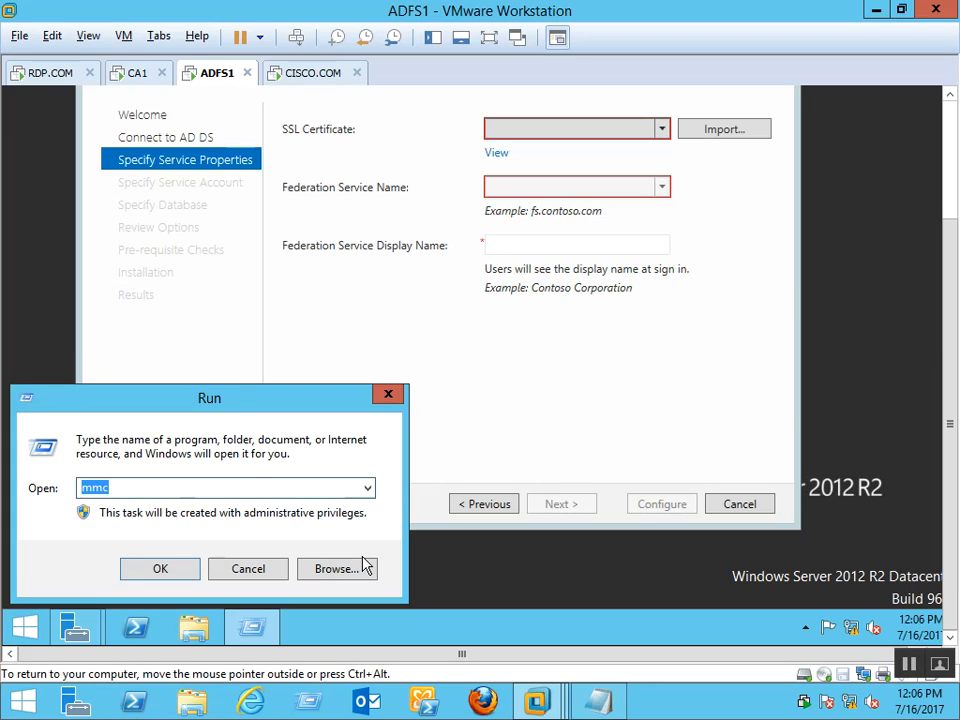
pyautogui.write('certmgr.msc')
pyautogui.press('Return')
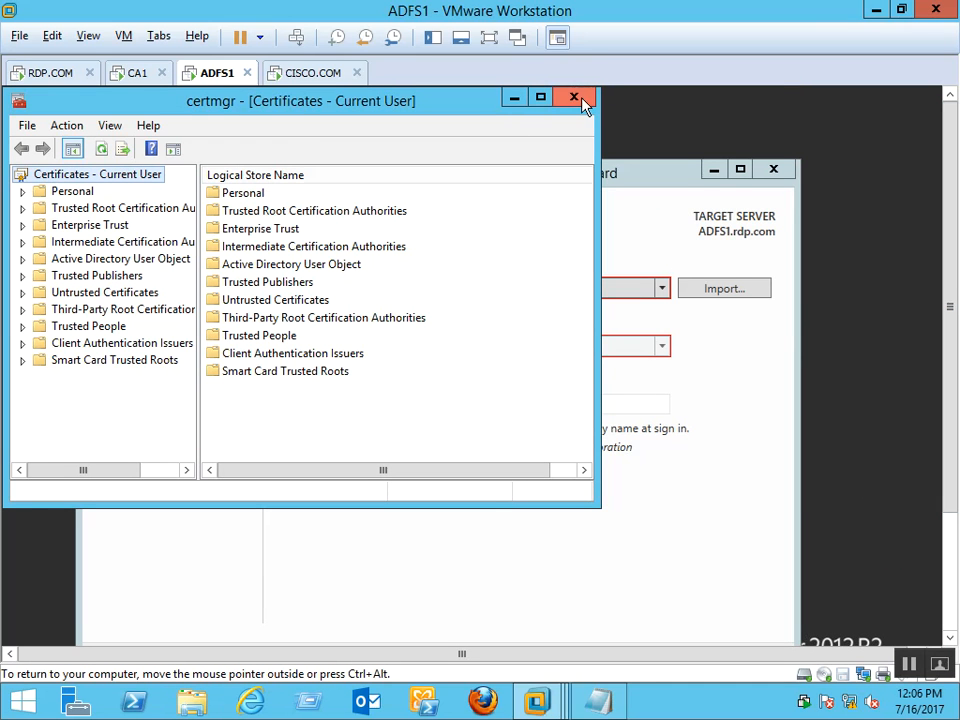
pyautogui.click(575, 98)
# Run mmc to open a new empty management console
pyautogui.press('super+r')
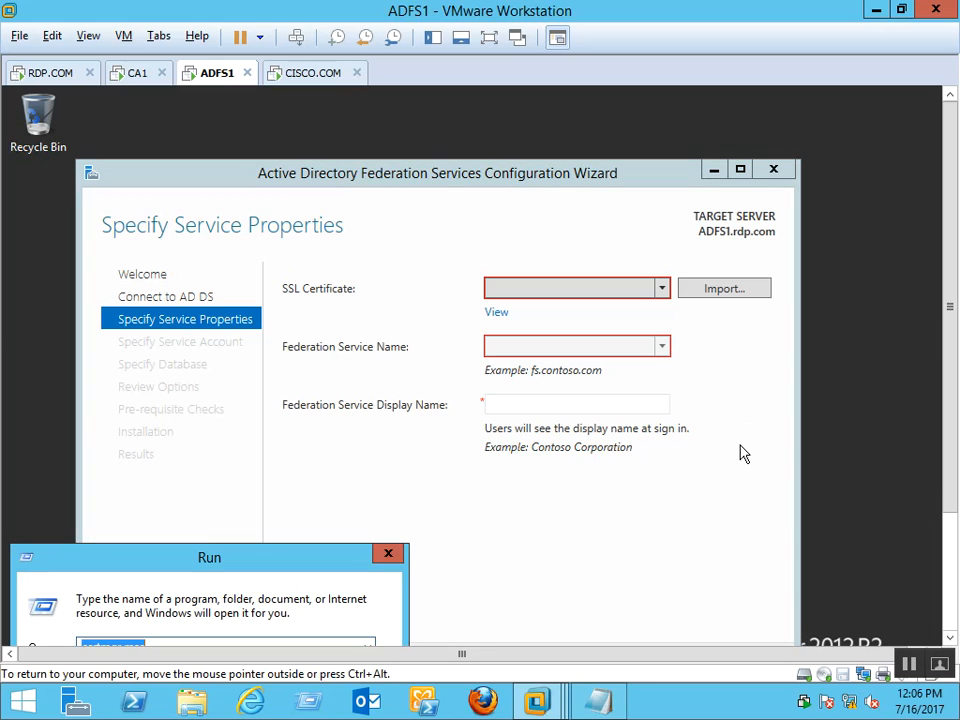
pyautogui.write('mmc')
pyautogui.press('Return')
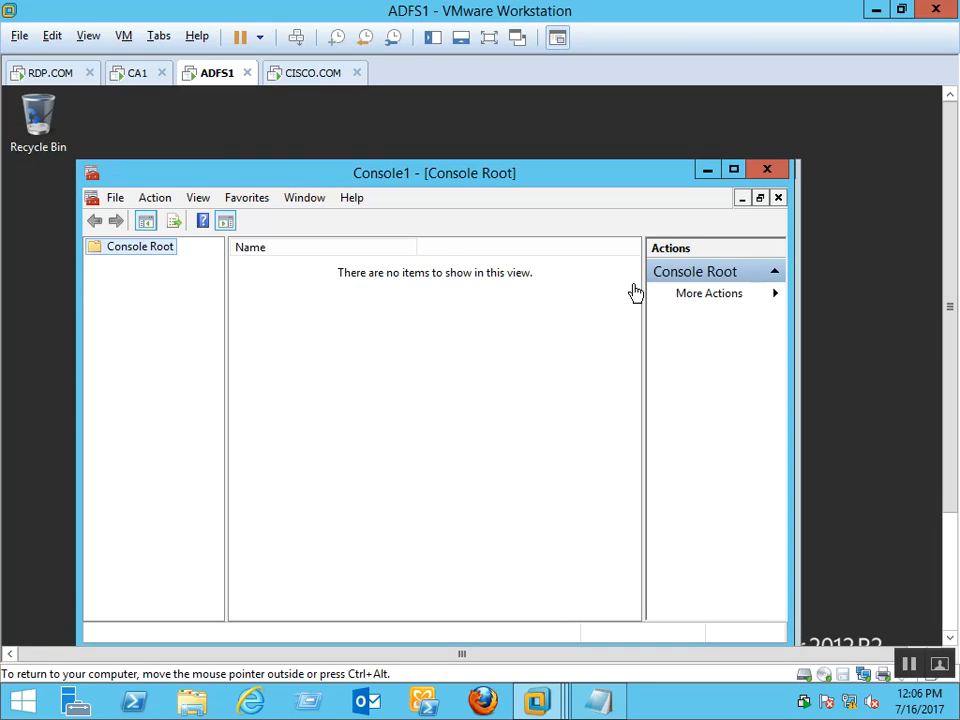
# Add the Certificates snap-in for the local computer account to the console
pyautogui.click(116, 198)
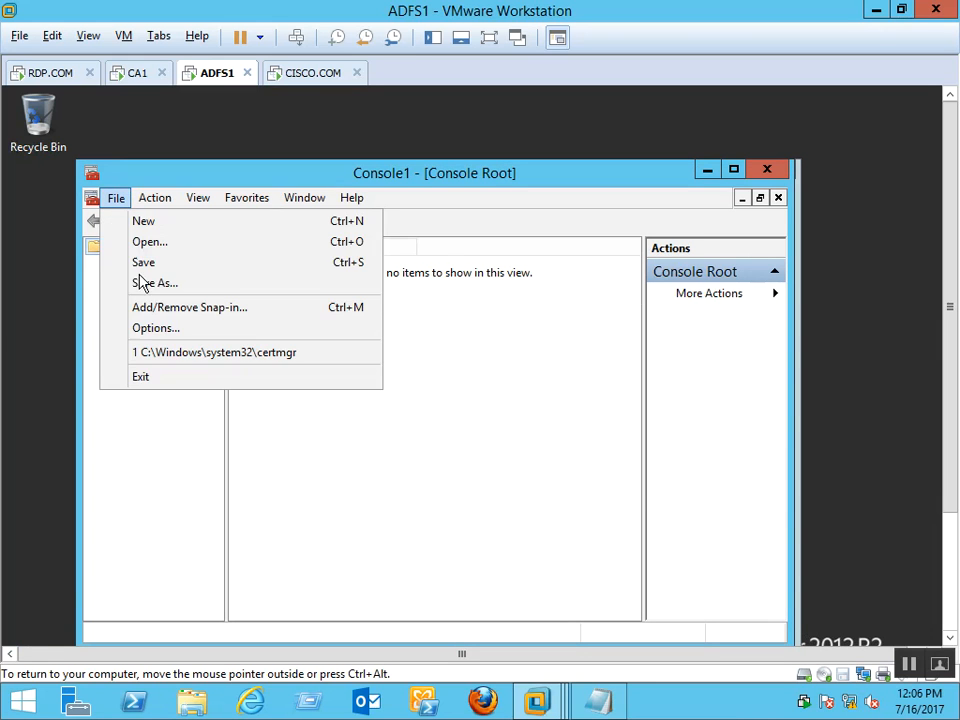
pyautogui.click(183, 308)
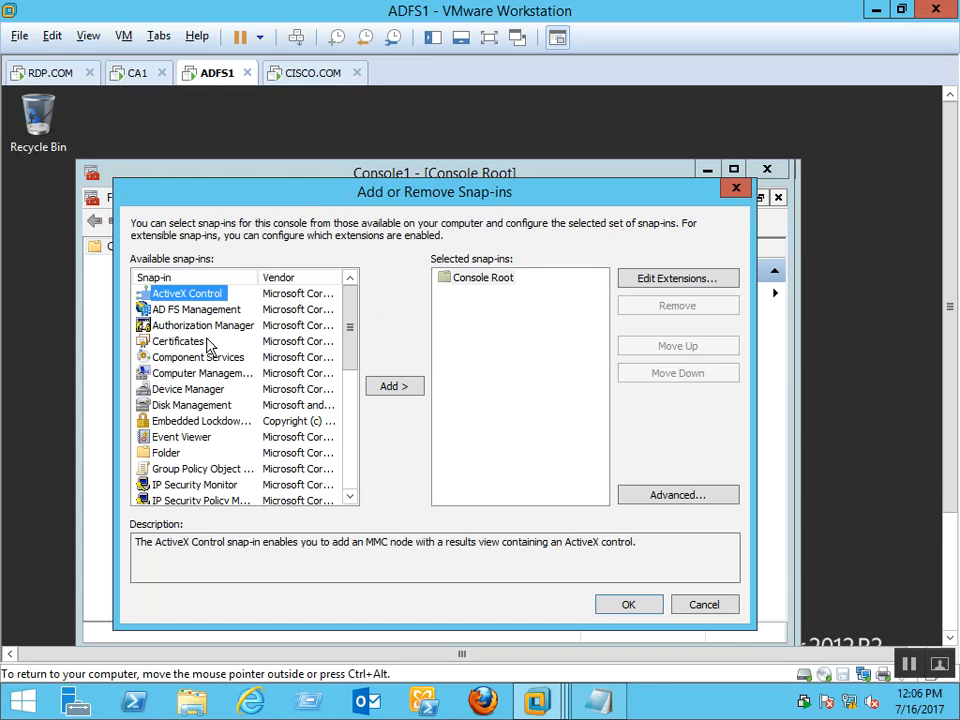
pyautogui.click(186, 341)
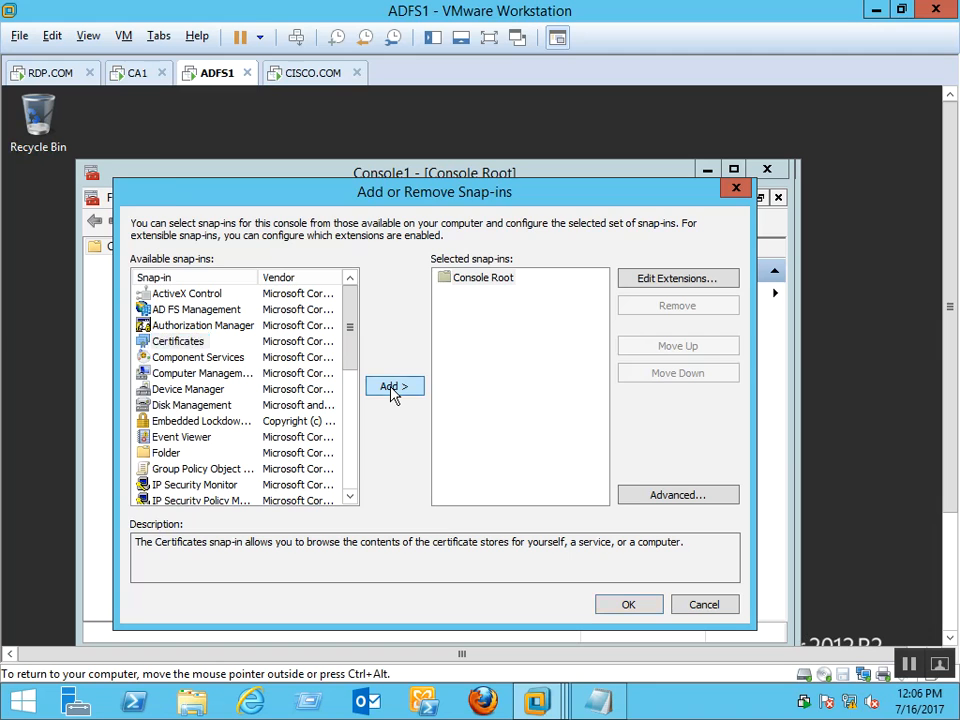
pyautogui.click(393, 387)
pyautogui.click(197, 312)
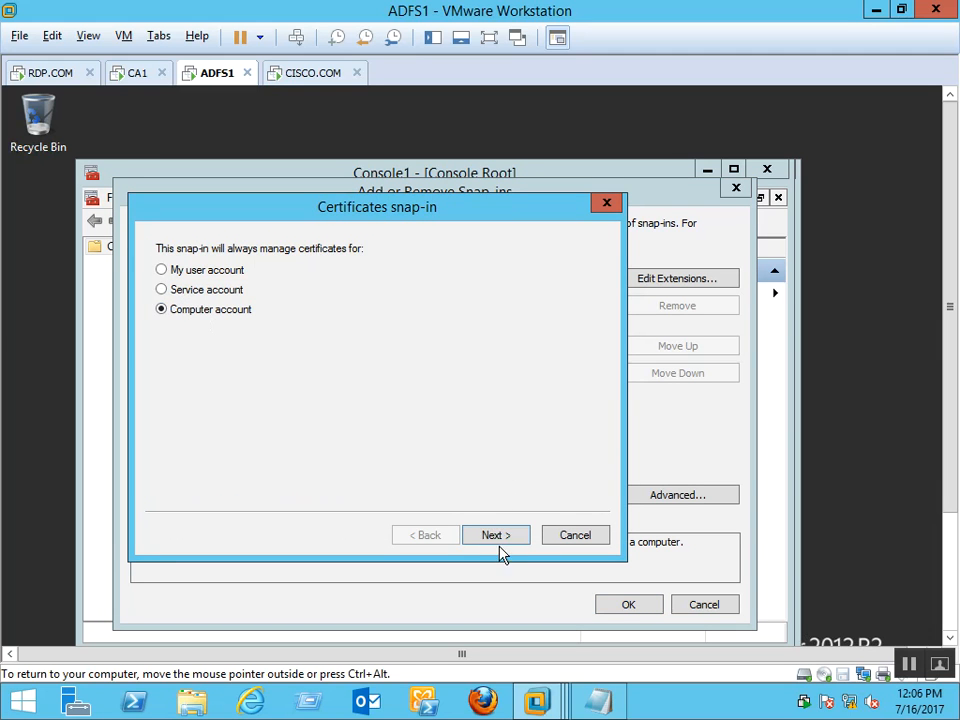
pyautogui.click(496, 536)
pyautogui.click(500, 536)
pyautogui.click(630, 606)
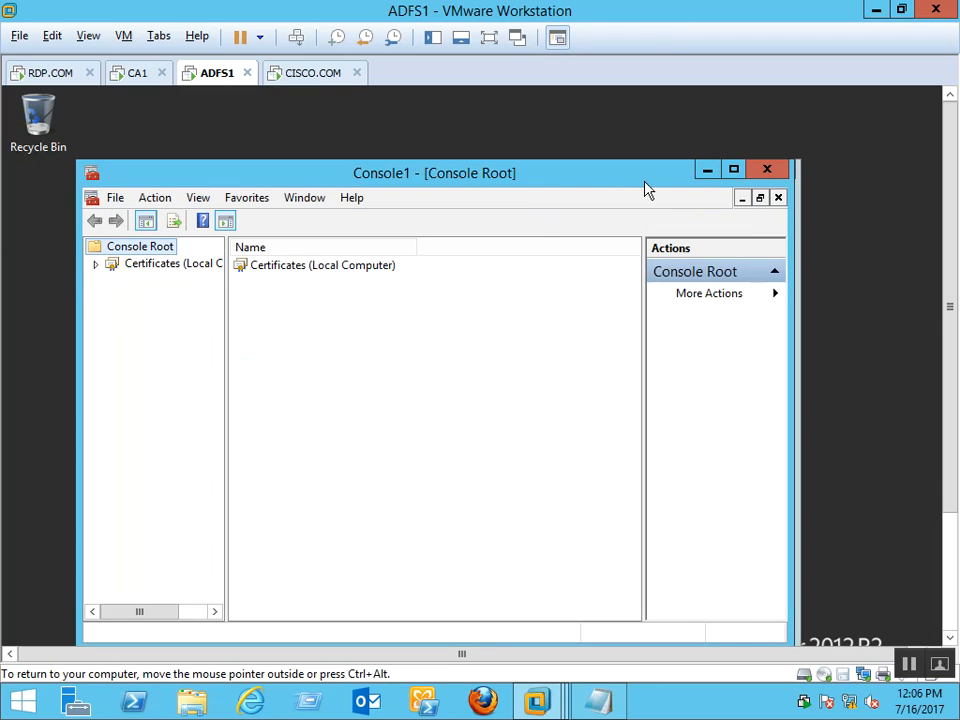
# Maximize the console and expand Certificates (Local Computer) to view the empty Personal store
pyautogui.click(734, 171)
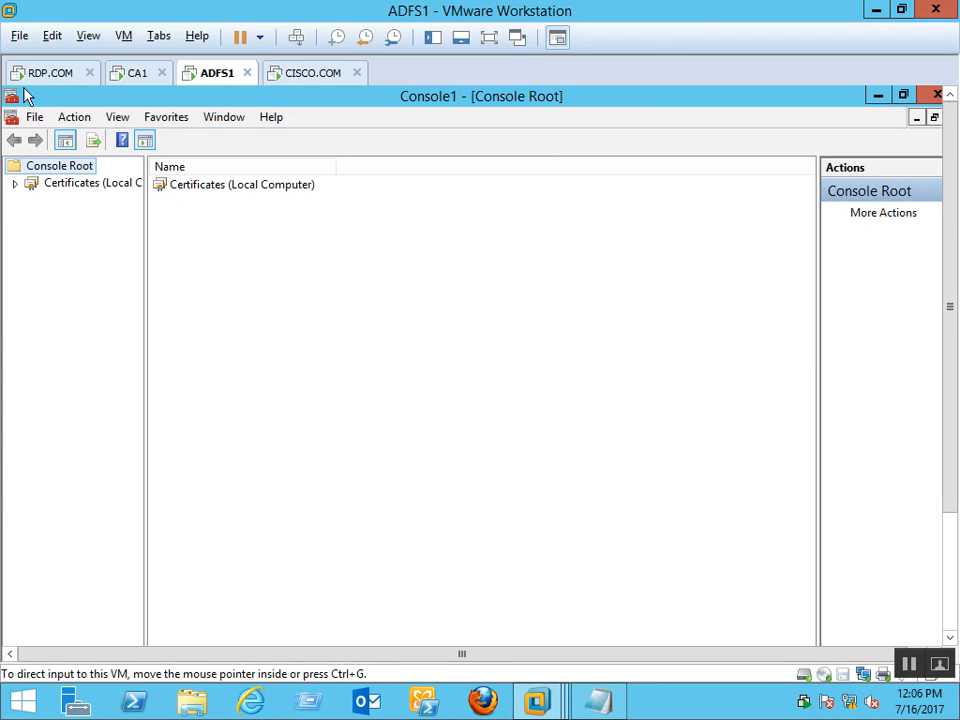
pyautogui.click(13, 185)
pyautogui.click(86, 203)
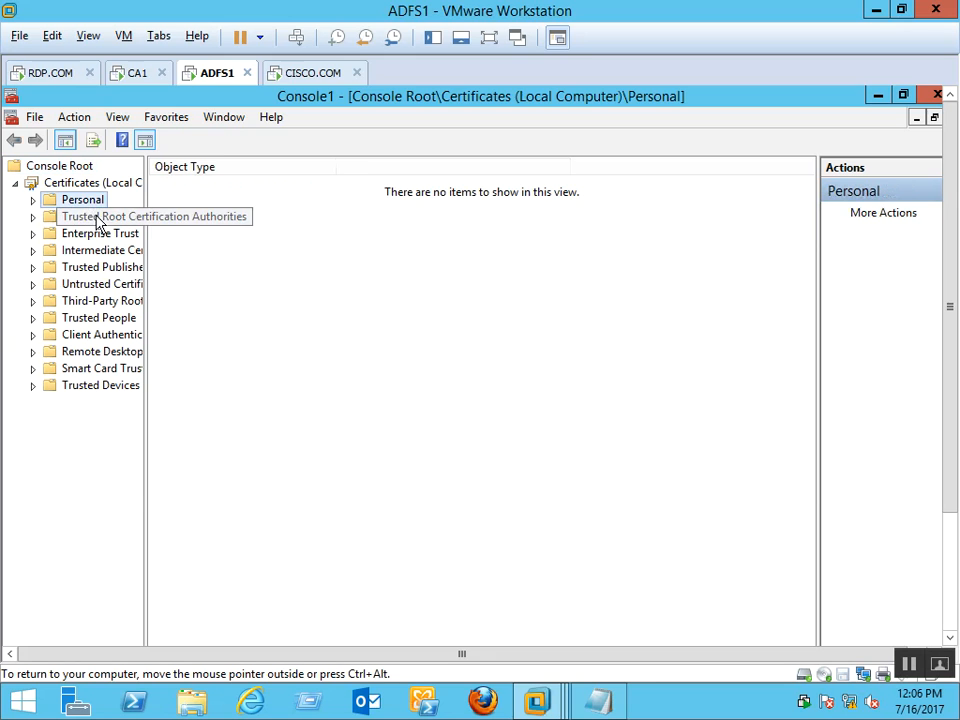
# Browse the Trusted Root Certification Authorities certificates, then return to the Personal store
pyautogui.doubleClick(102, 219)
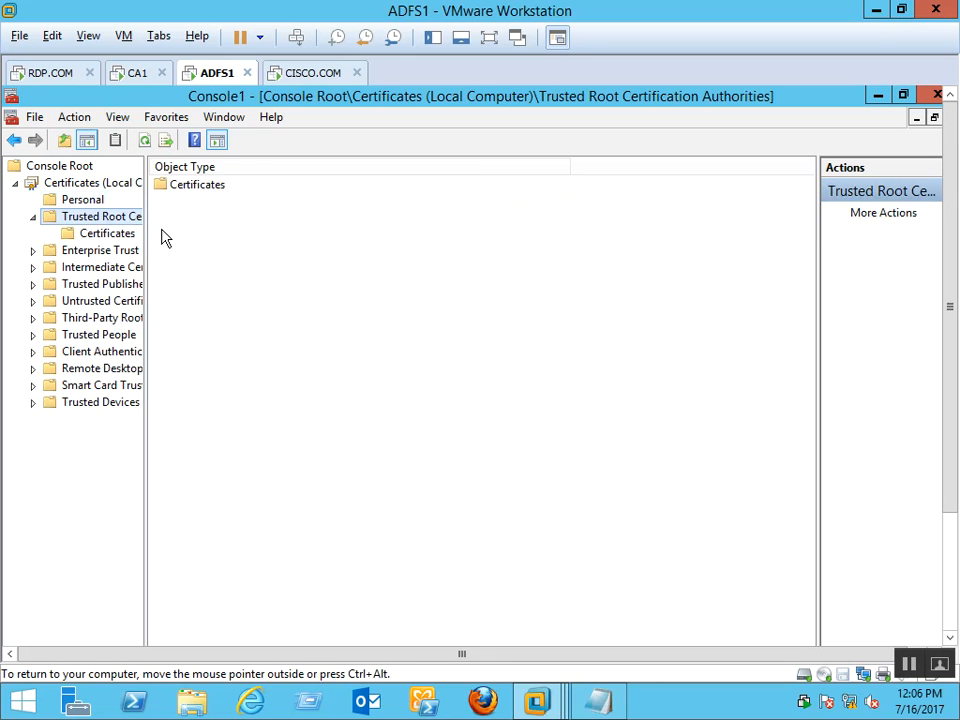
pyautogui.click(106, 235)
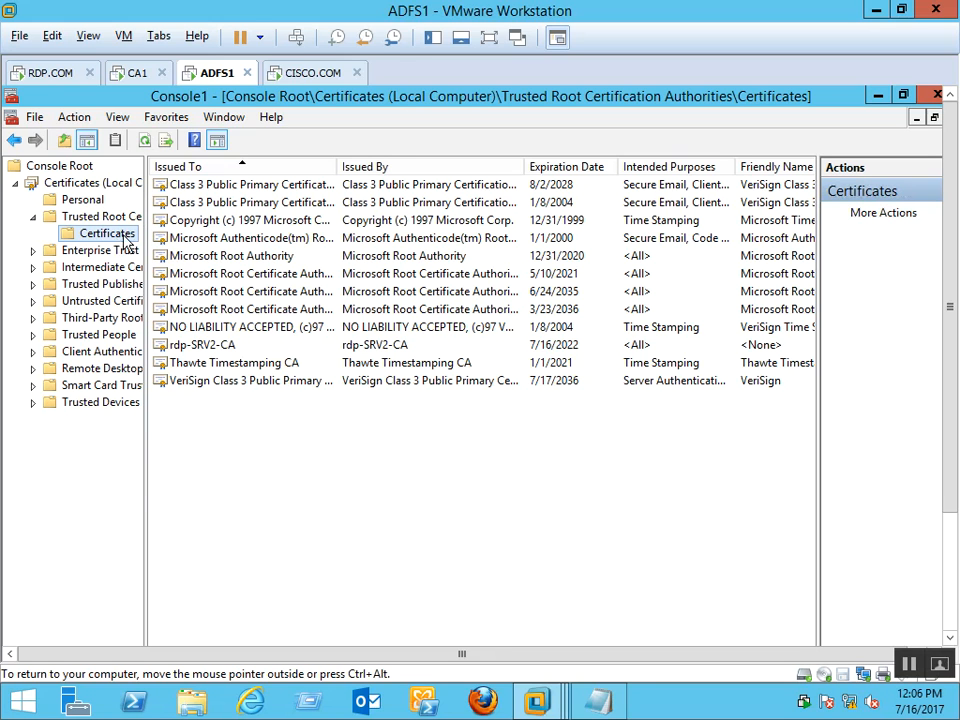
pyautogui.rightClick(136, 238)
pyautogui.click(86, 202)
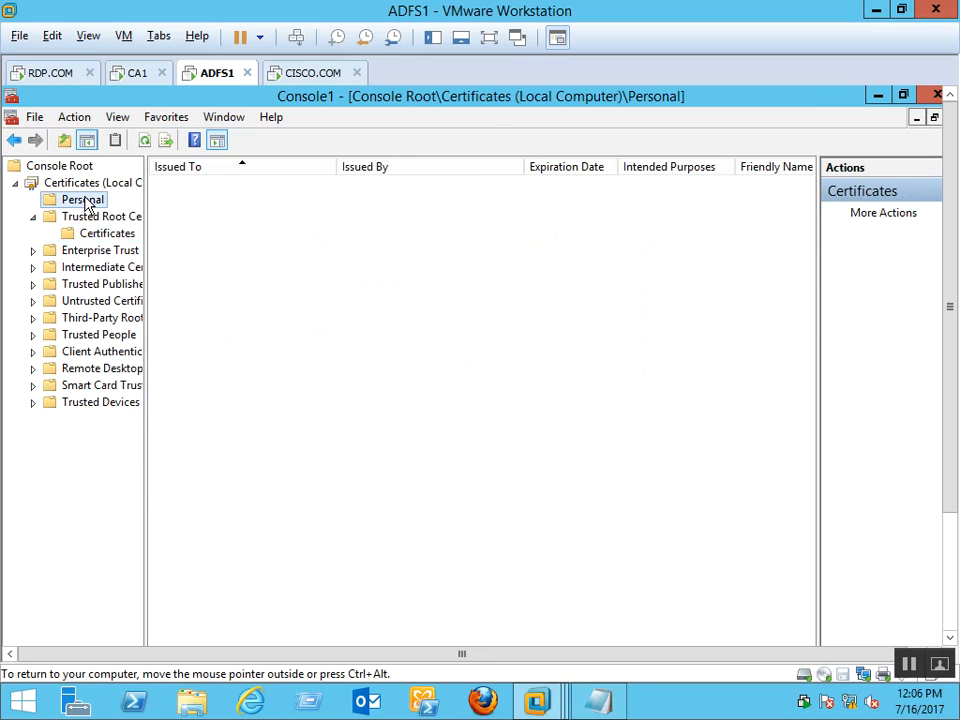
# Start a new computer certificate request, show all templates, and cancel without enrolling
pyautogui.rightClick(86, 202)
pyautogui.moveTo(155, 234)
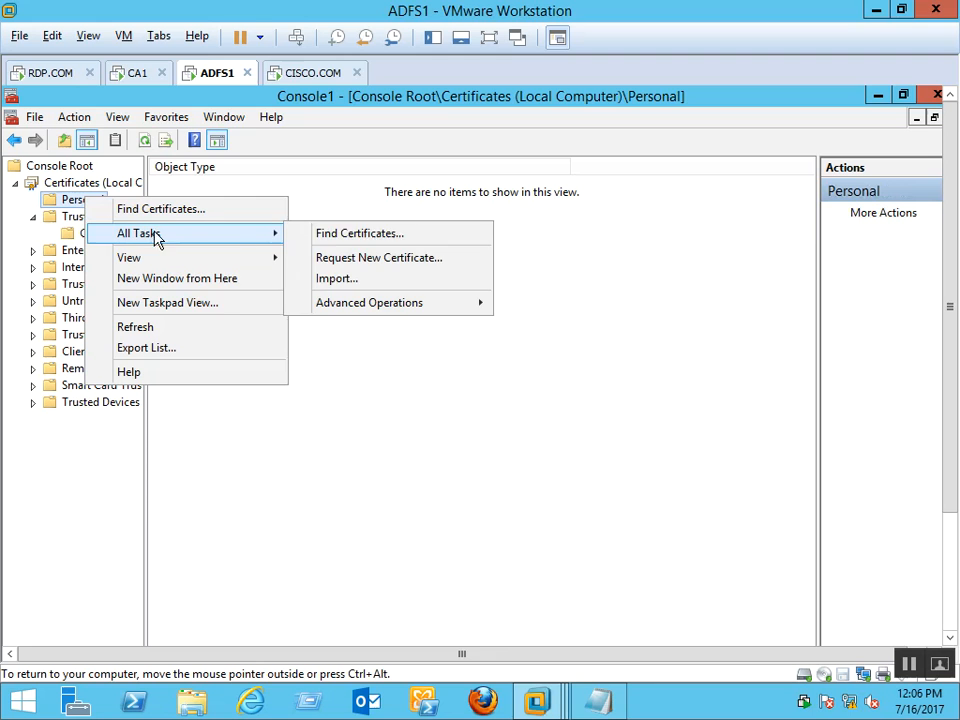
pyautogui.click(355, 259)
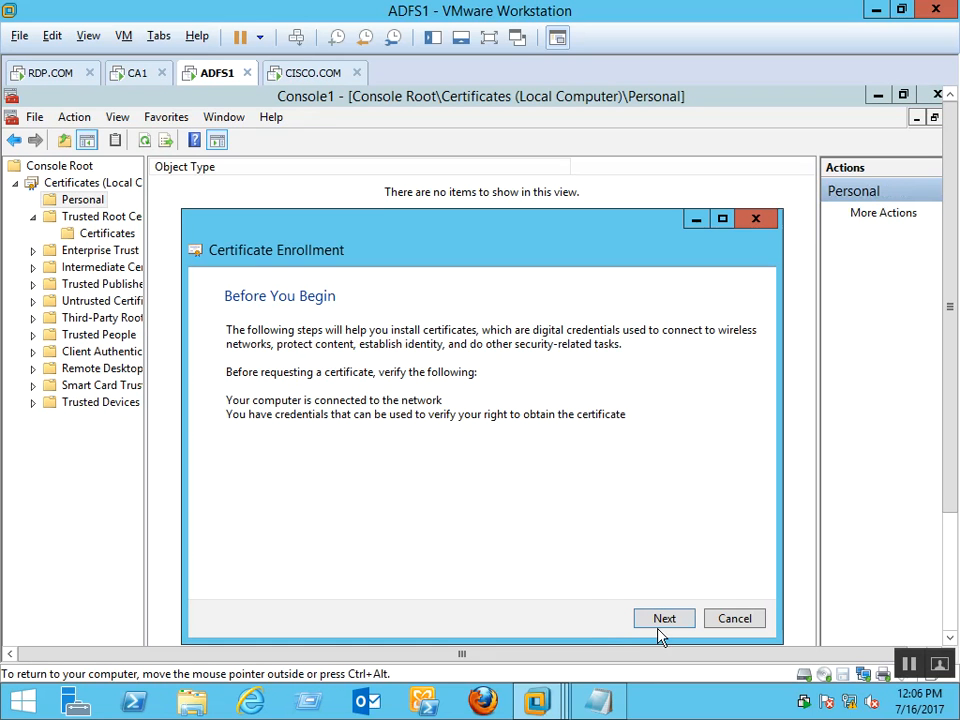
pyautogui.click(669, 627)
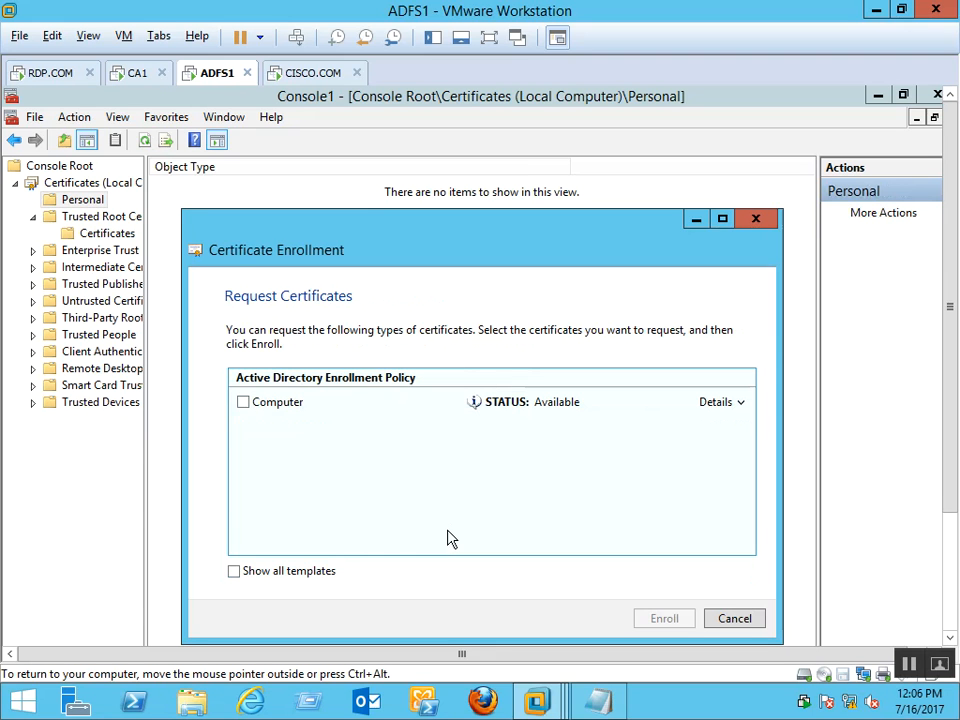
pyautogui.click(275, 579)
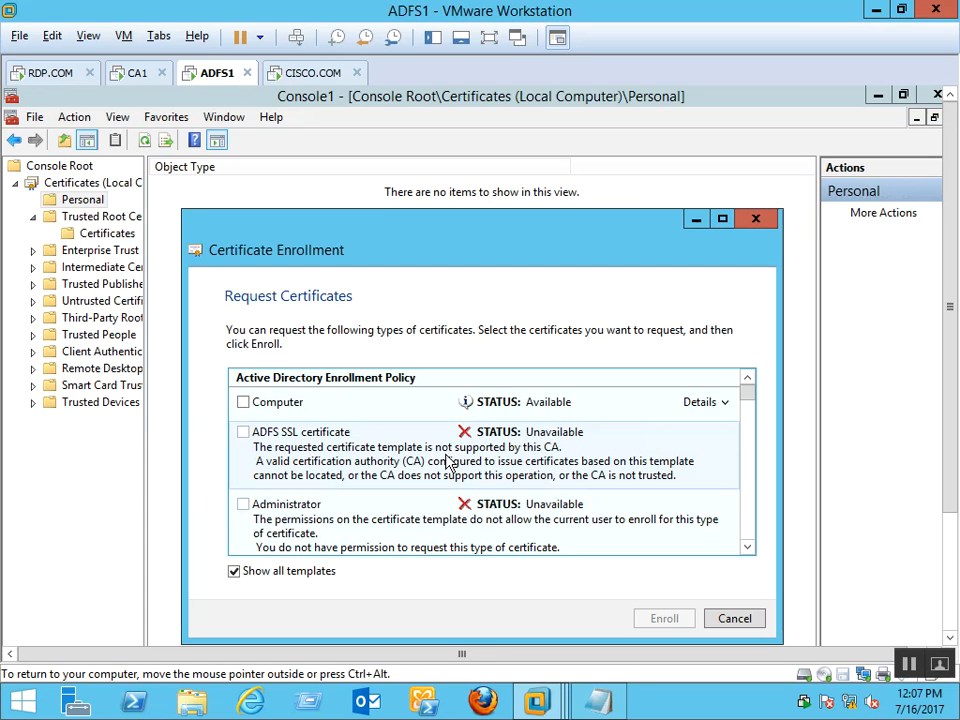
pyautogui.moveTo(752, 400)
pyautogui.mouseDown()
pyautogui.moveTo(757, 456)
pyautogui.moveTo(750, 396)
pyautogui.mouseUp()
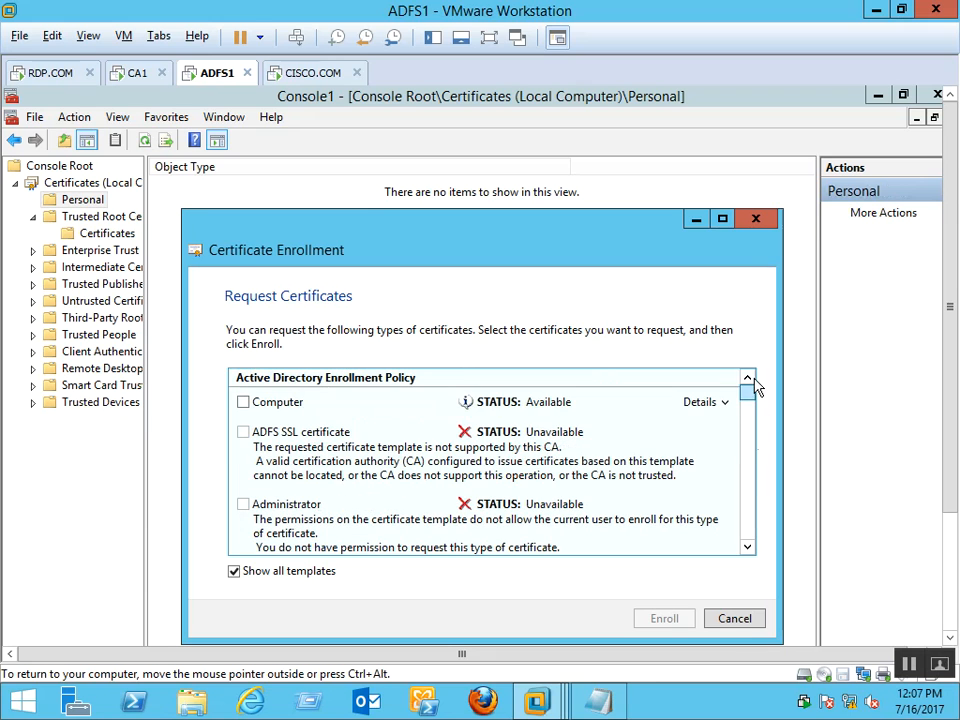
pyautogui.click(742, 620)
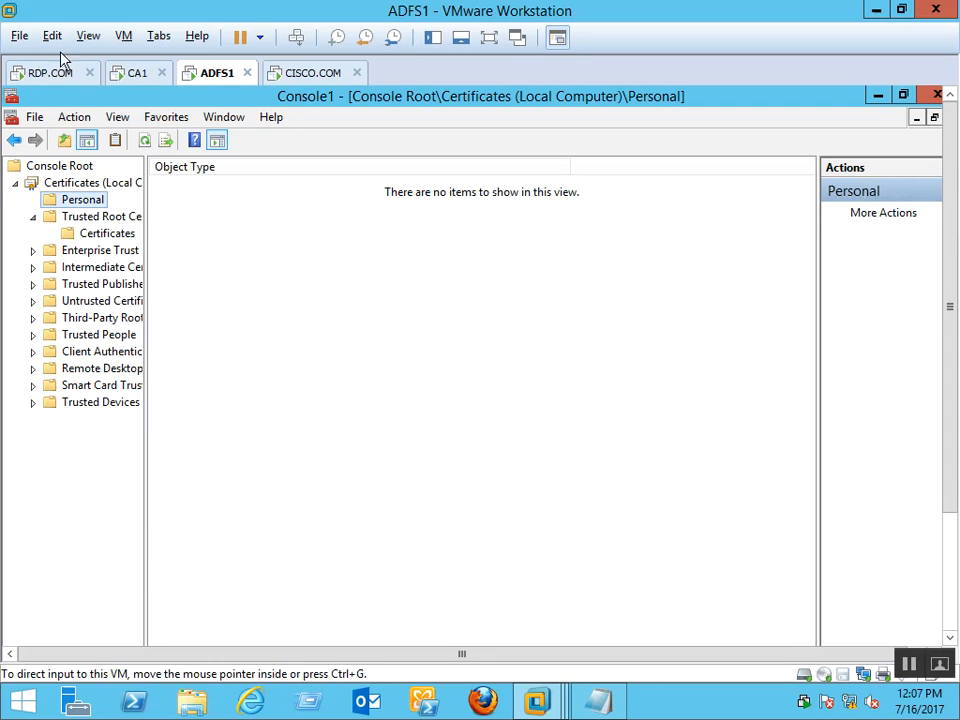
# Check the Trusted Root store's actions, dismiss them, and switch to the CA1 machine
pyautogui.click(92, 219)
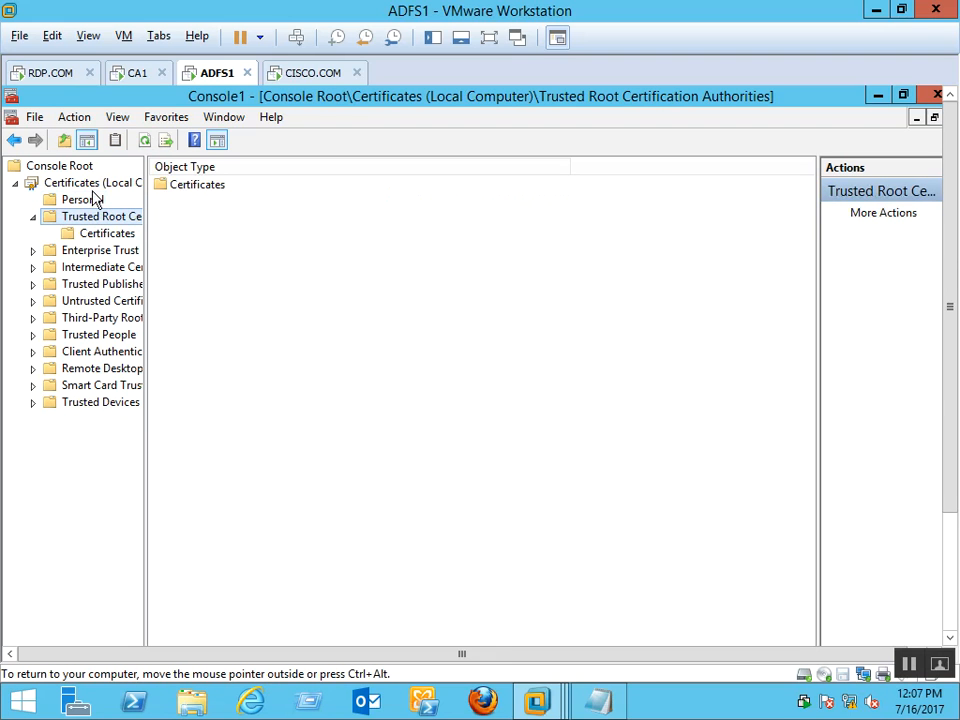
pyautogui.rightClick(117, 224)
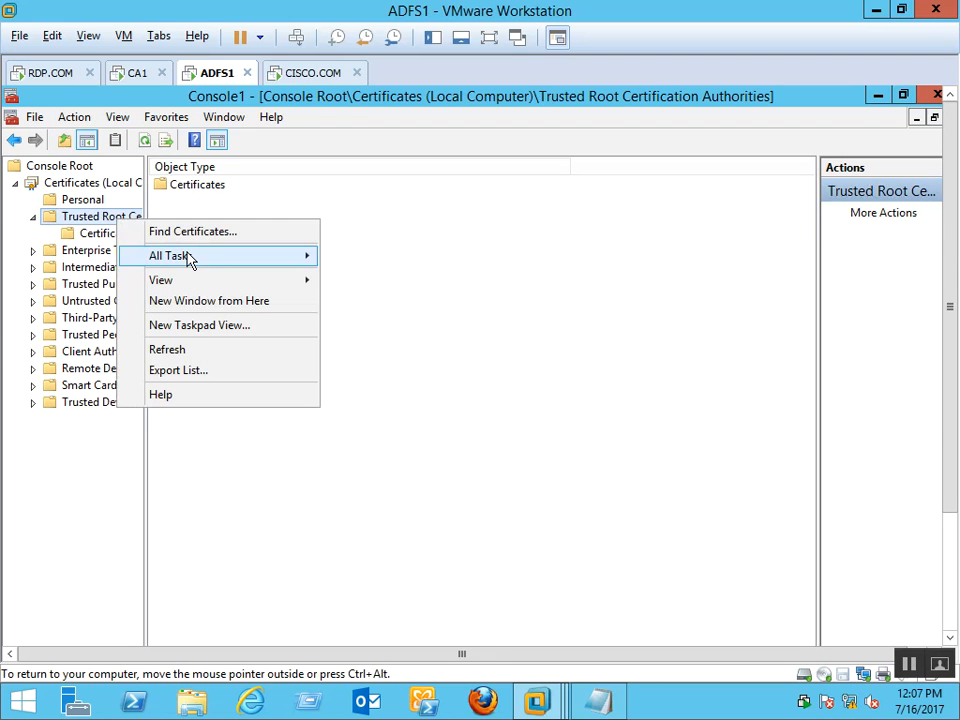
pyautogui.moveTo(190, 260)
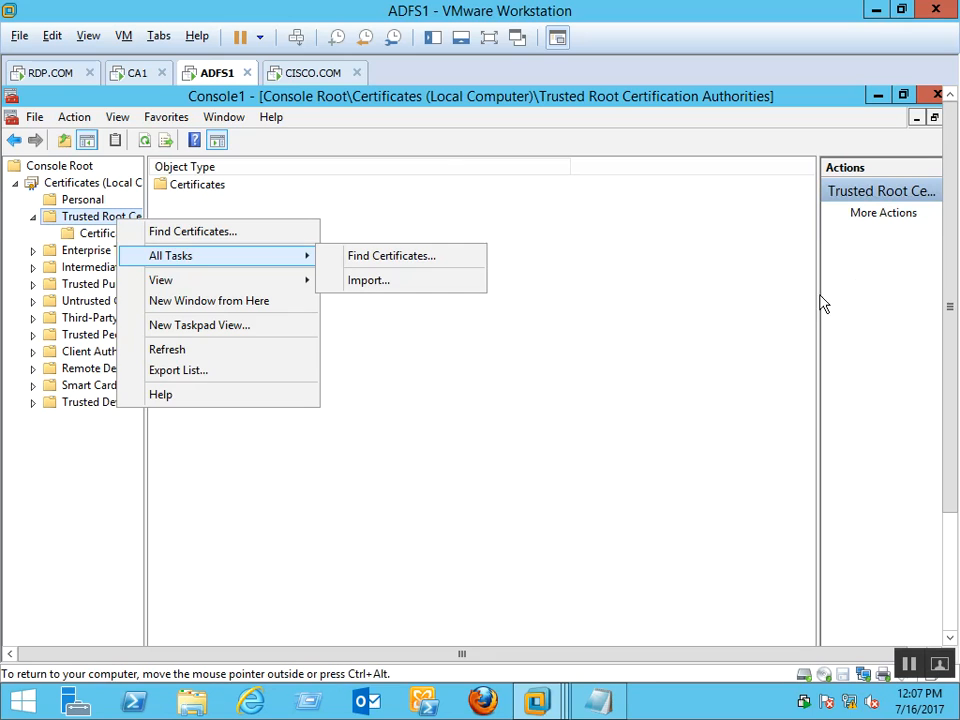
pyautogui.click(820, 297)
pyautogui.click(136, 76)
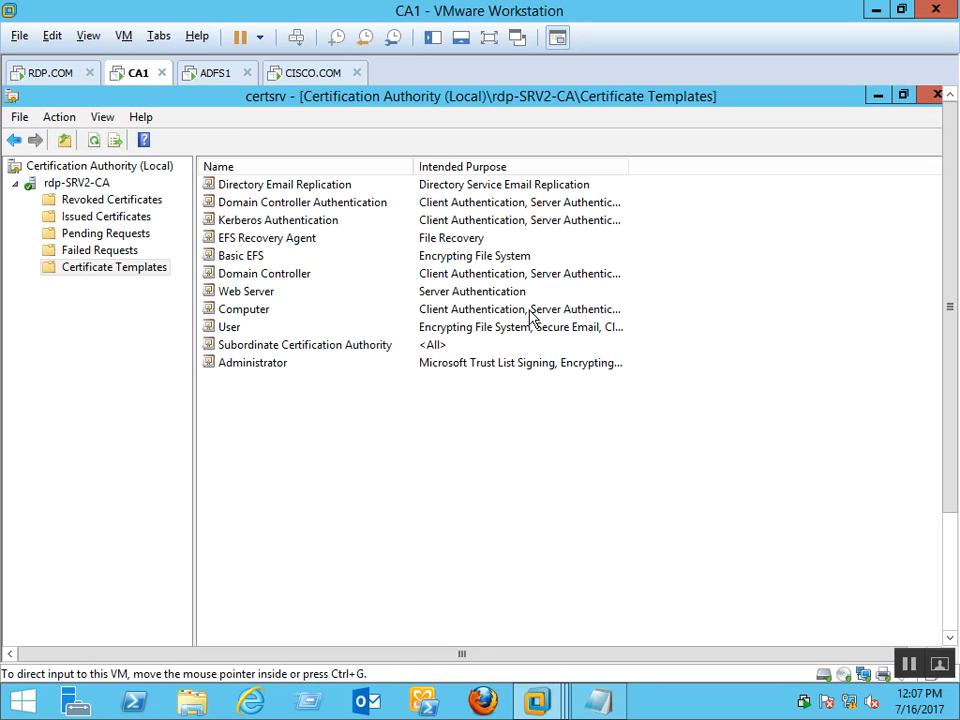
# Refresh CA1's templates list and enable the ADFS SSL certificate template for issuing
pyautogui.rightClick(418, 505)
pyautogui.click(470, 561)
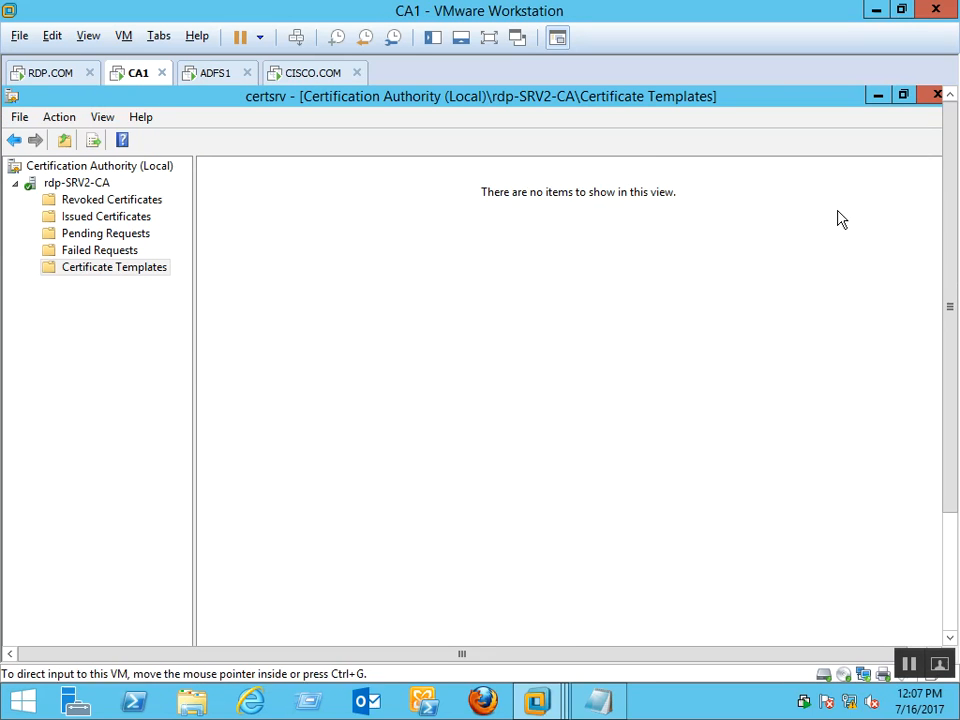
pyautogui.rightClick(137, 276)
pyautogui.moveTo(217, 313)
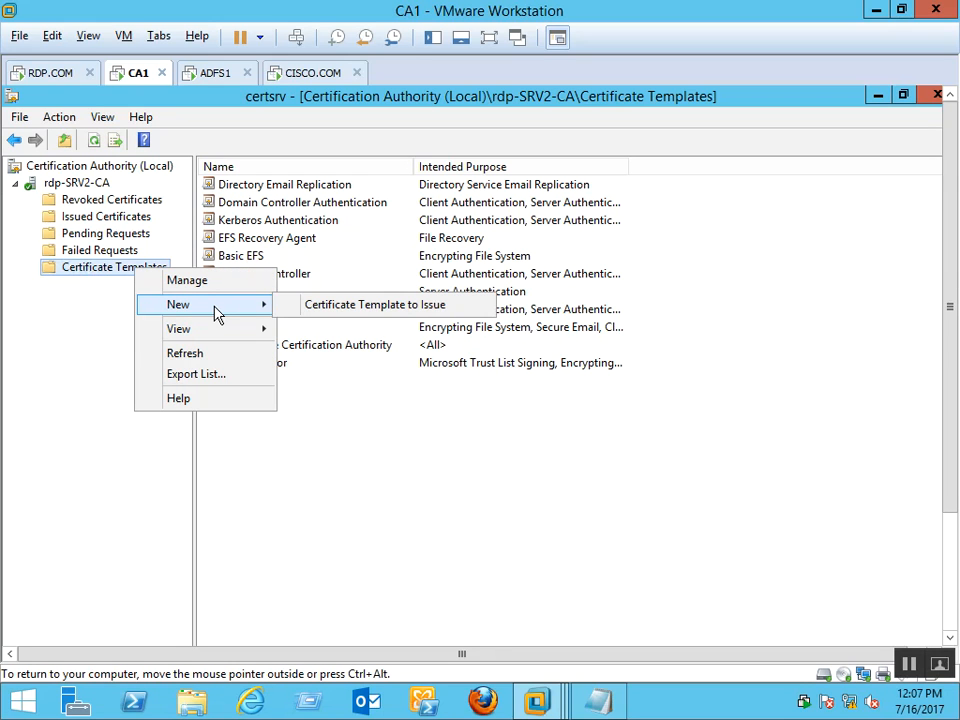
pyautogui.click(370, 308)
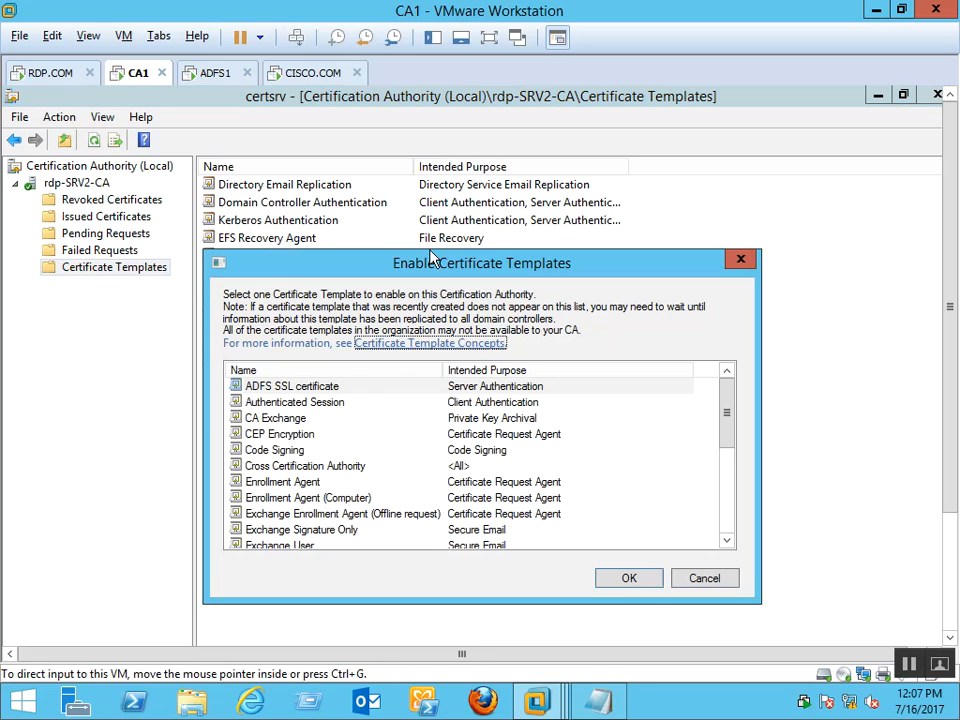
pyautogui.click(316, 387)
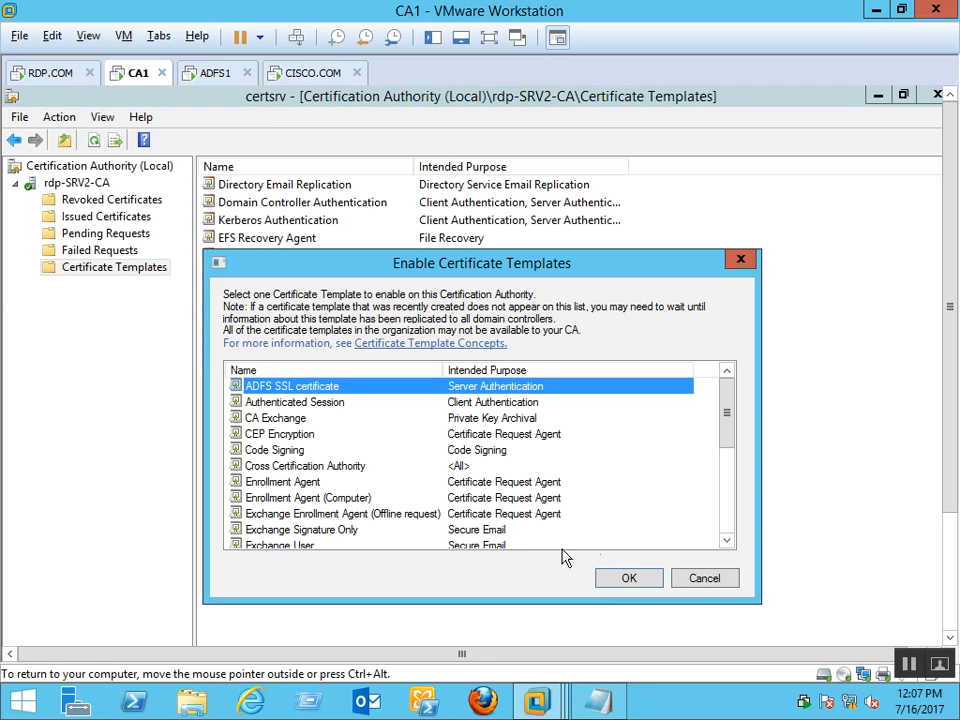
pyautogui.click(629, 579)
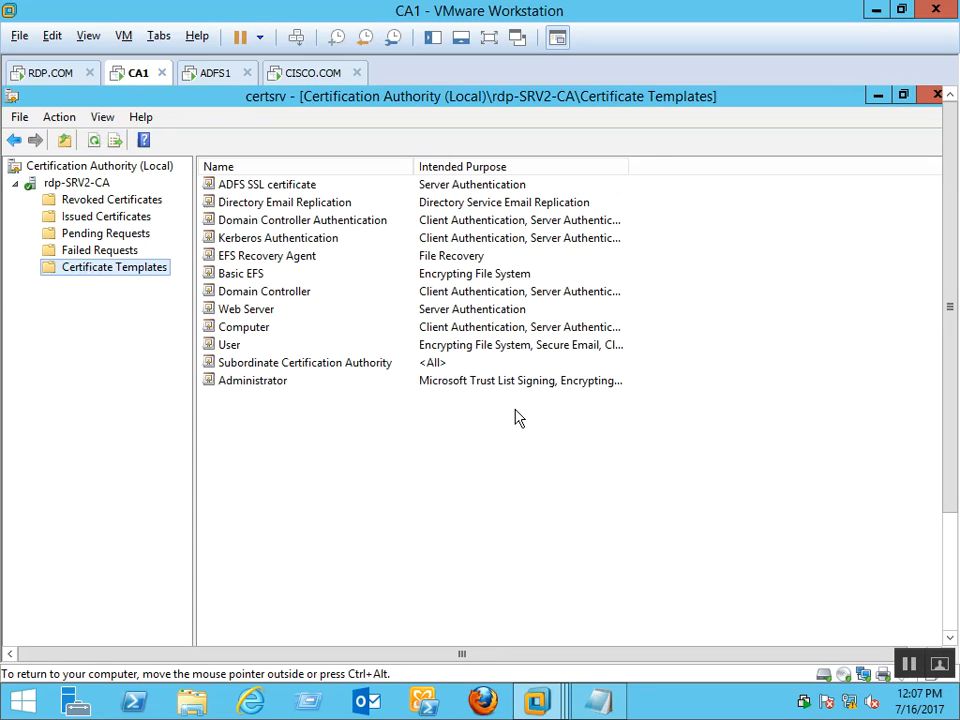
# Refresh the templates list again, then return to ADFS1's Trusted Root store actions
pyautogui.rightClick(275, 496)
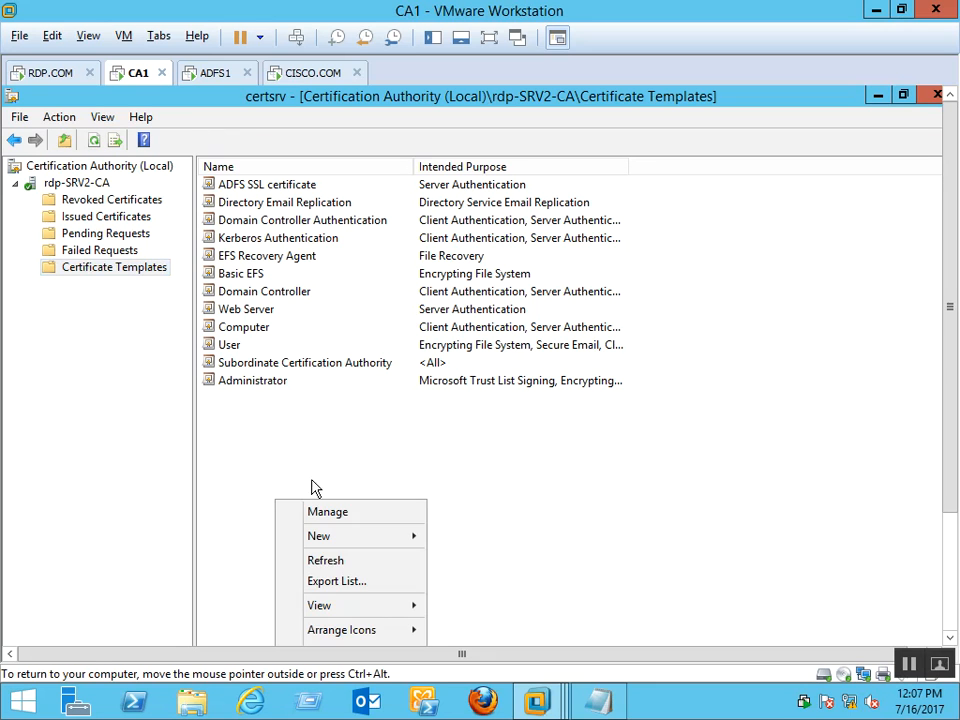
pyautogui.click(322, 561)
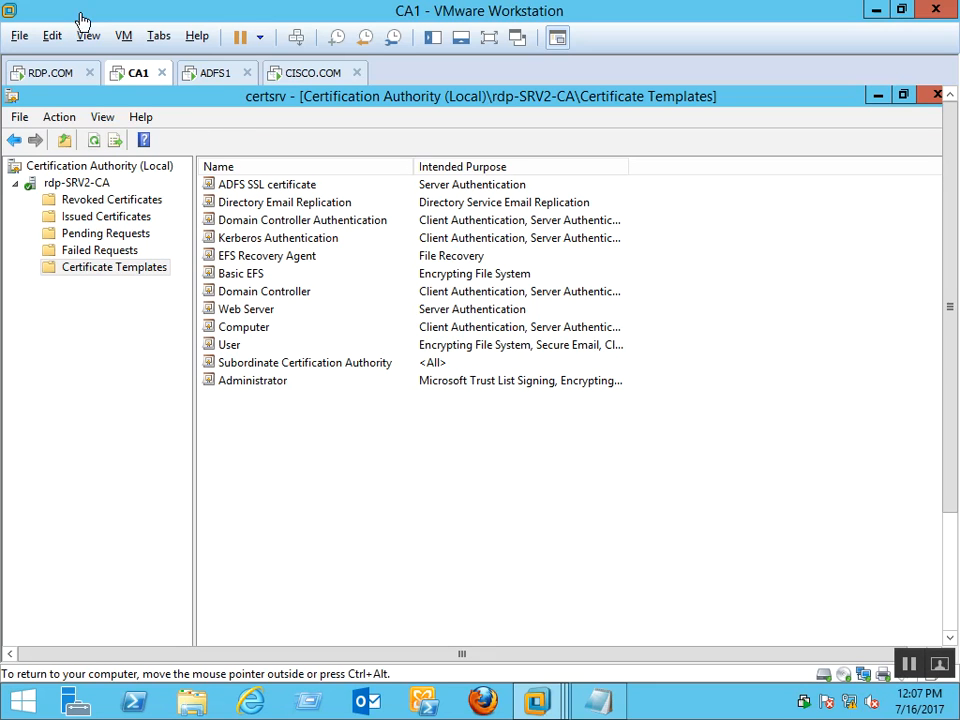
pyautogui.click(218, 77)
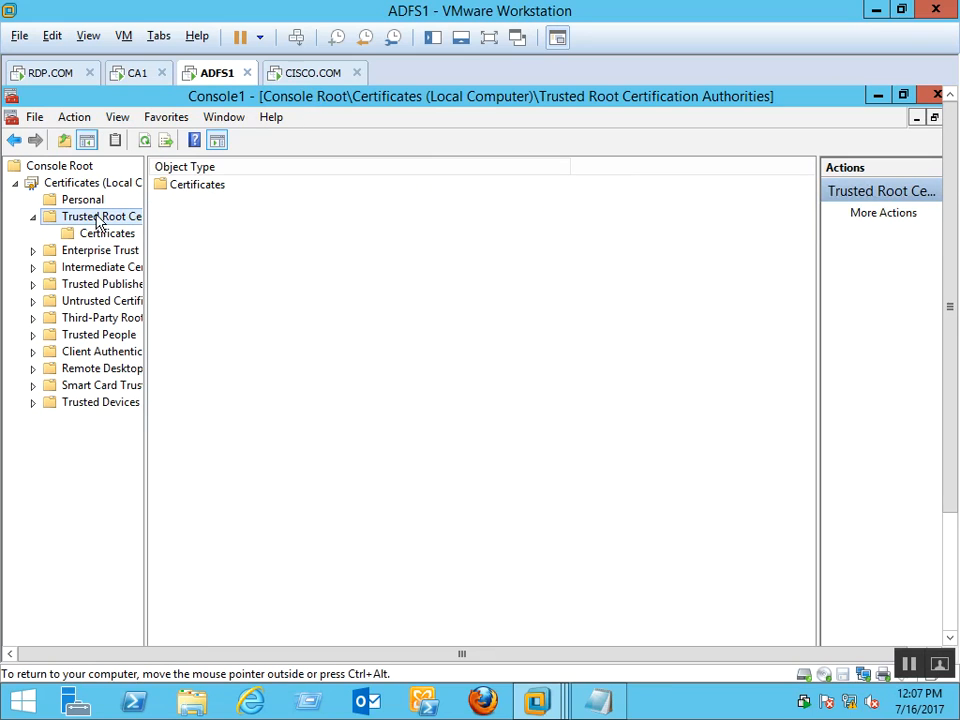
pyautogui.rightClick(100, 222)
# Start a new certificate request from the Personal store using the Active Directory enrollment policy
pyautogui.moveTo(146, 257)
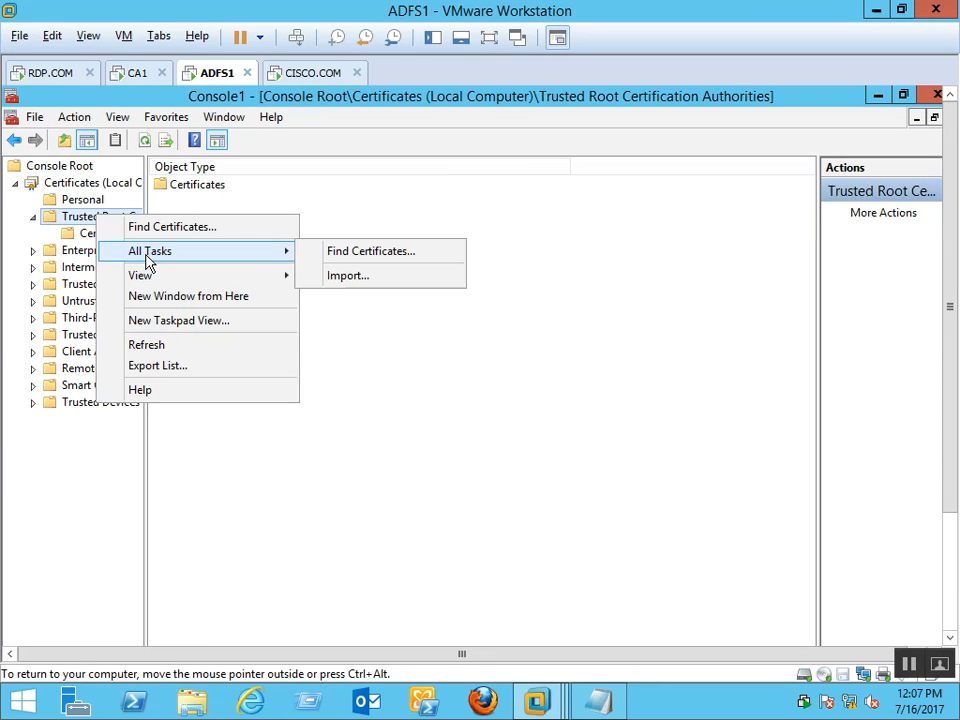
pyautogui.click(90, 199)
pyautogui.rightClick(90, 199)
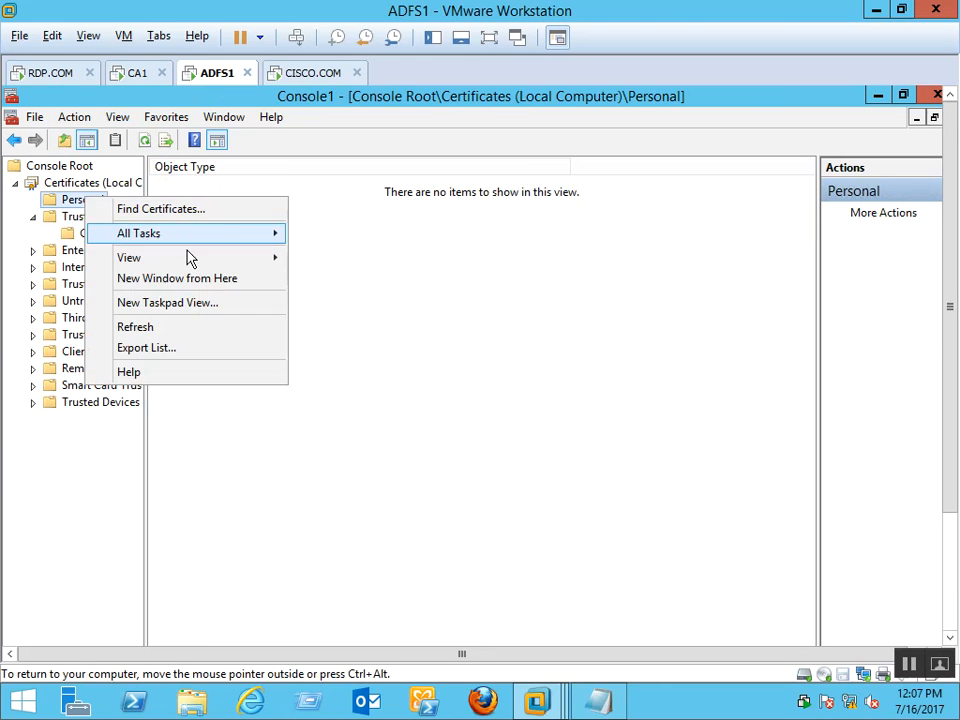
pyautogui.moveTo(210, 244)
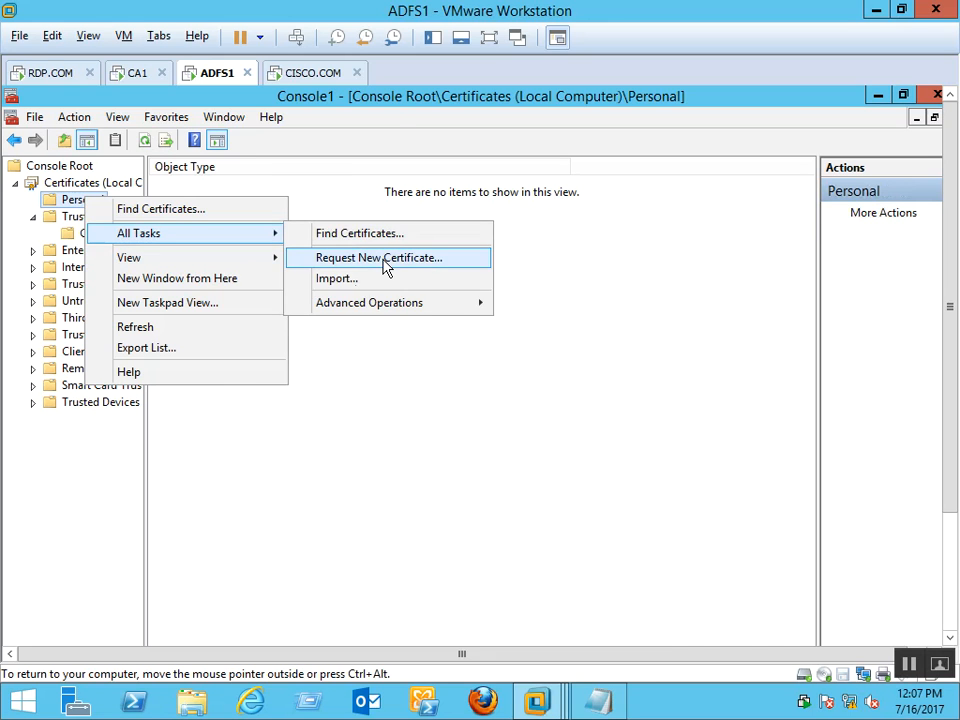
pyautogui.click(385, 258)
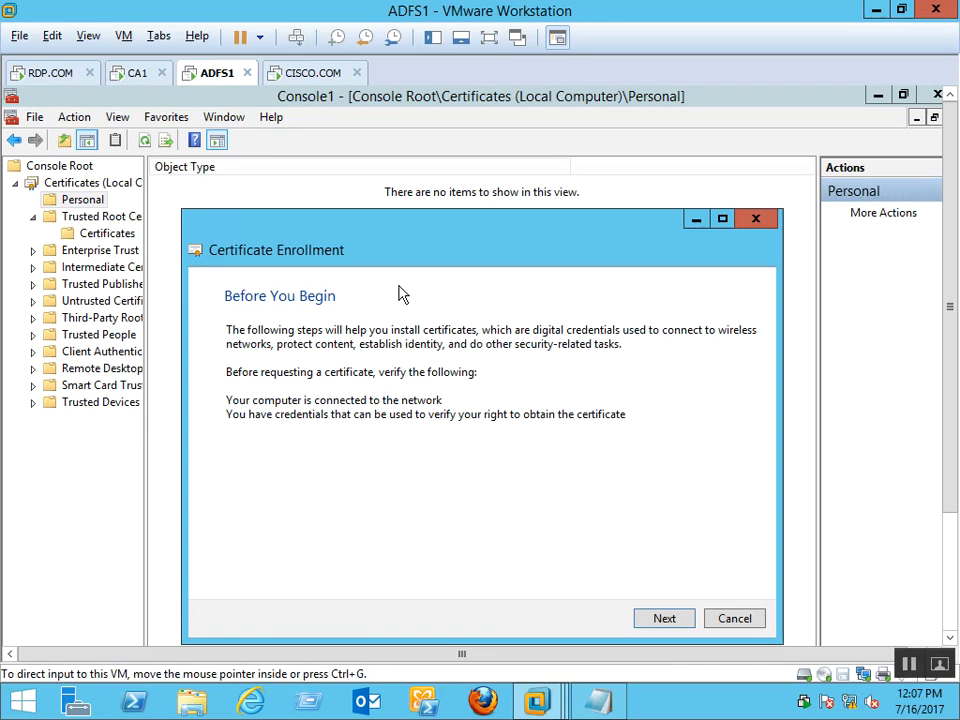
pyautogui.click(660, 620)
pyautogui.click(645, 616)
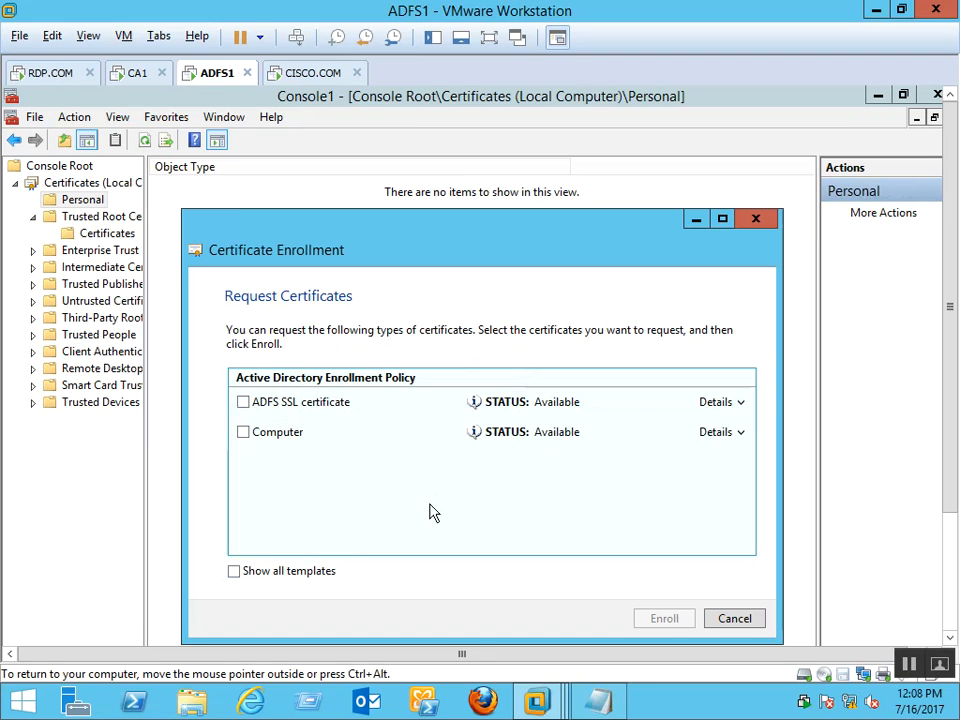
# Enroll the ADFS SSL certificate and Computer certificate, then finish the wizard
pyautogui.click(248, 404)
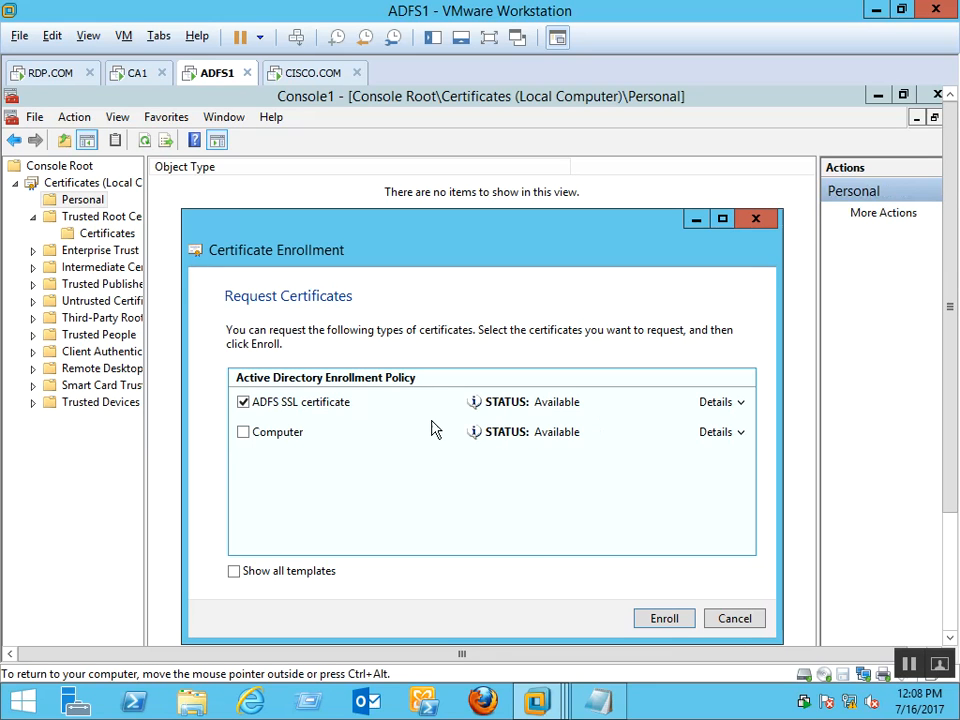
pyautogui.click(250, 433)
pyautogui.click(668, 622)
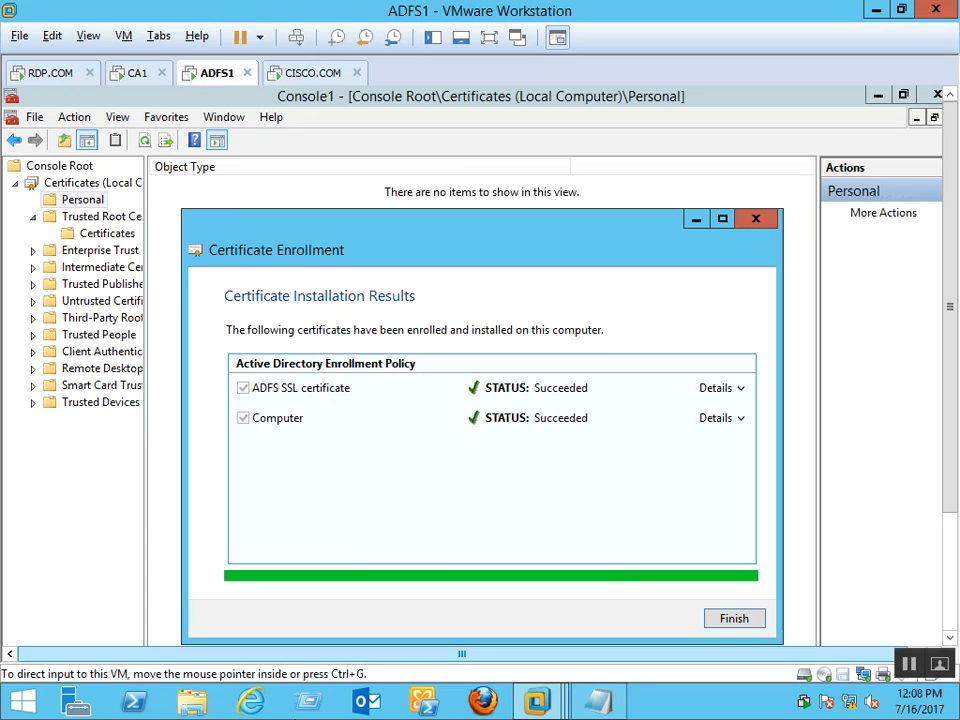
pyautogui.click(733, 619)
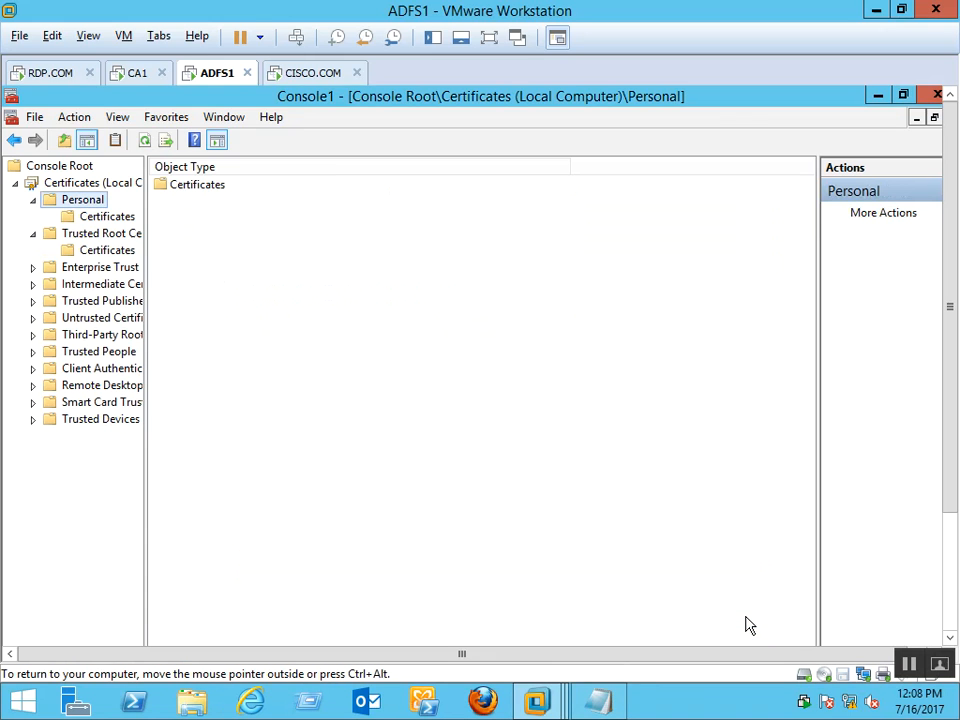
# Inspect the two ADFS1.rdp.com certificates in the Personal Certificates folder
pyautogui.click(121, 218)
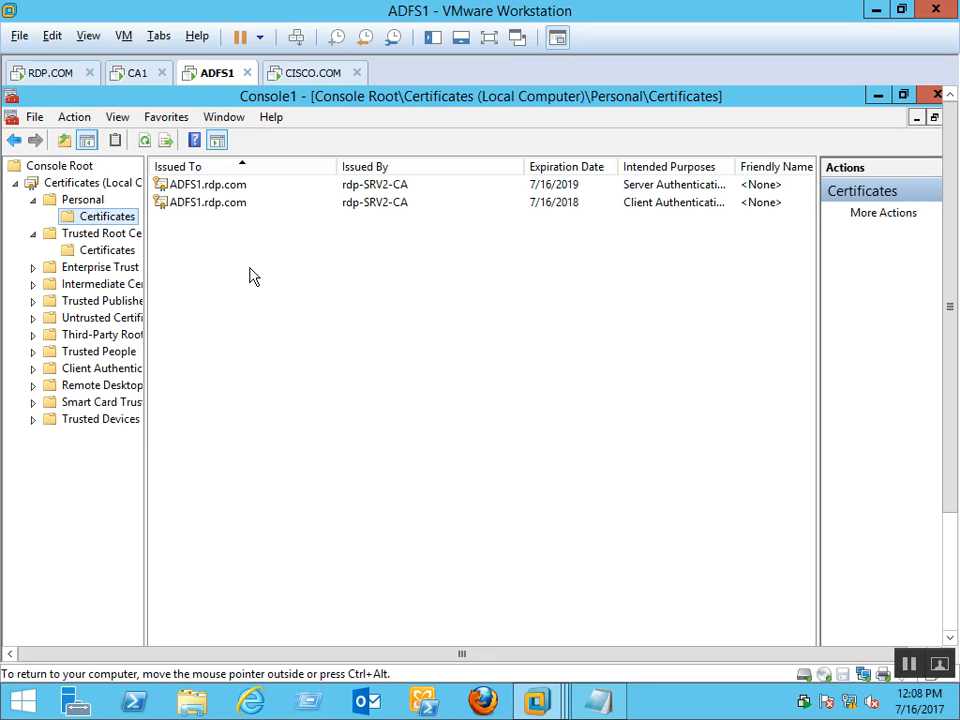
pyautogui.doubleClick(197, 188)
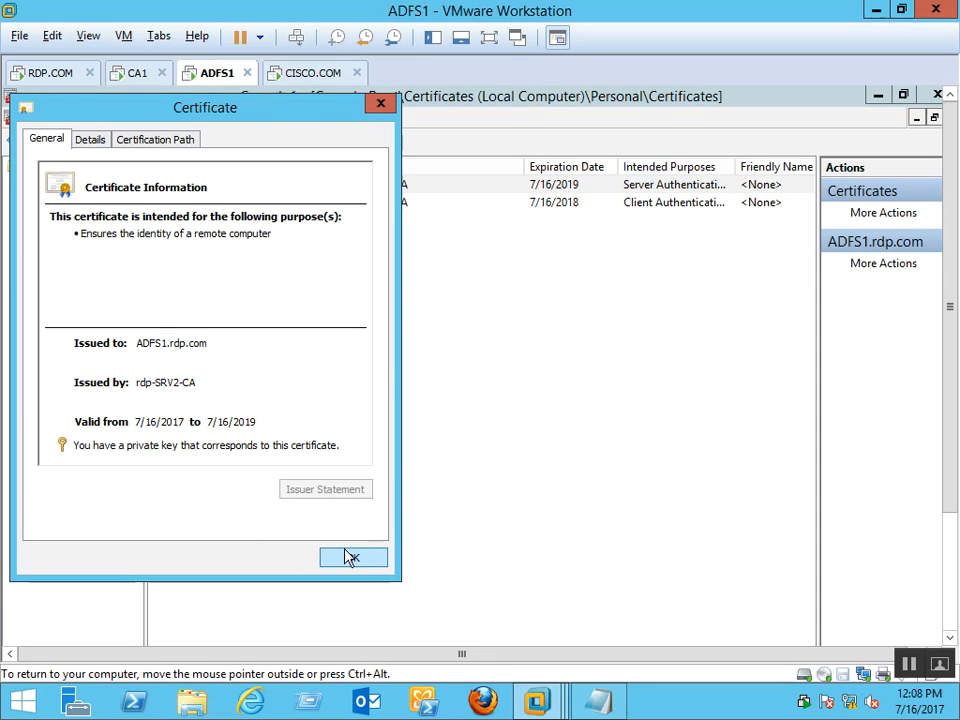
pyautogui.click(349, 557)
pyautogui.doubleClick(213, 205)
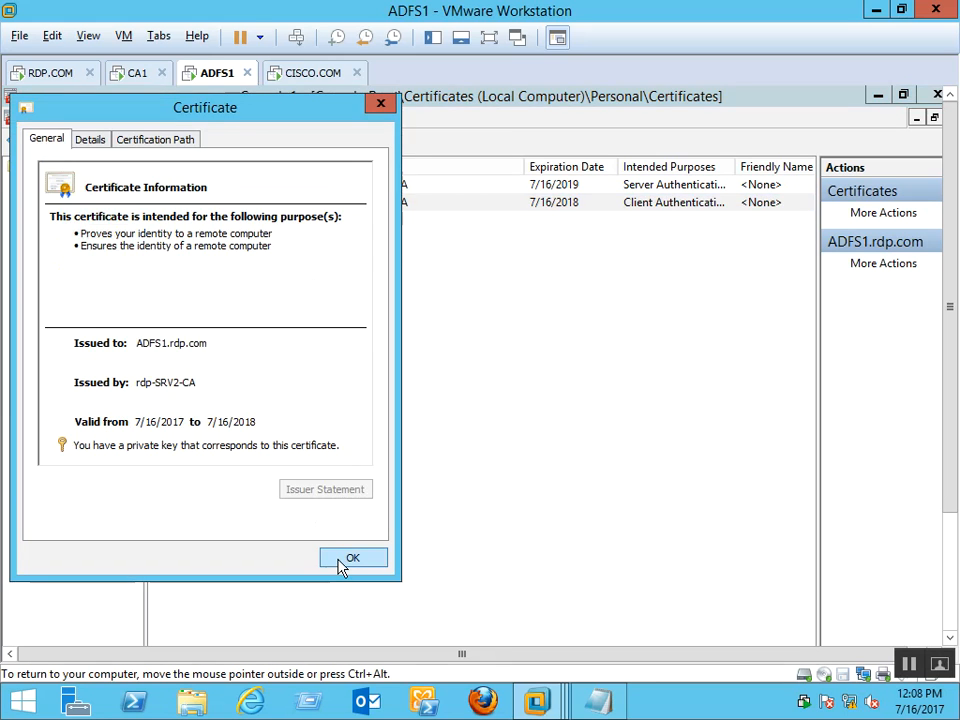
pyautogui.click(345, 560)
# Copy both ADFS1.rdp.com certificates into the Trusted Root Certification Authorities Certificates folder
pyautogui.moveTo(215, 235); pyautogui.dragTo(252, 190)
pyautogui.rightClick(249, 185)
pyautogui.click(323, 239)
pyautogui.click(80, 247)
pyautogui.rightClick(275, 467)
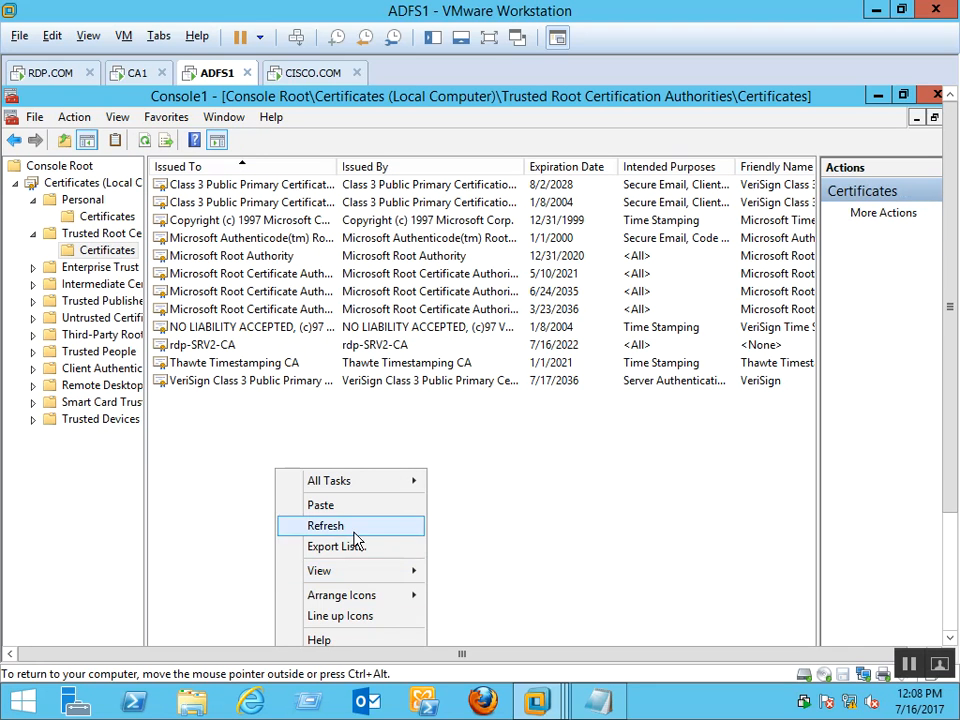
pyautogui.click(364, 510)
pyautogui.click(365, 513)
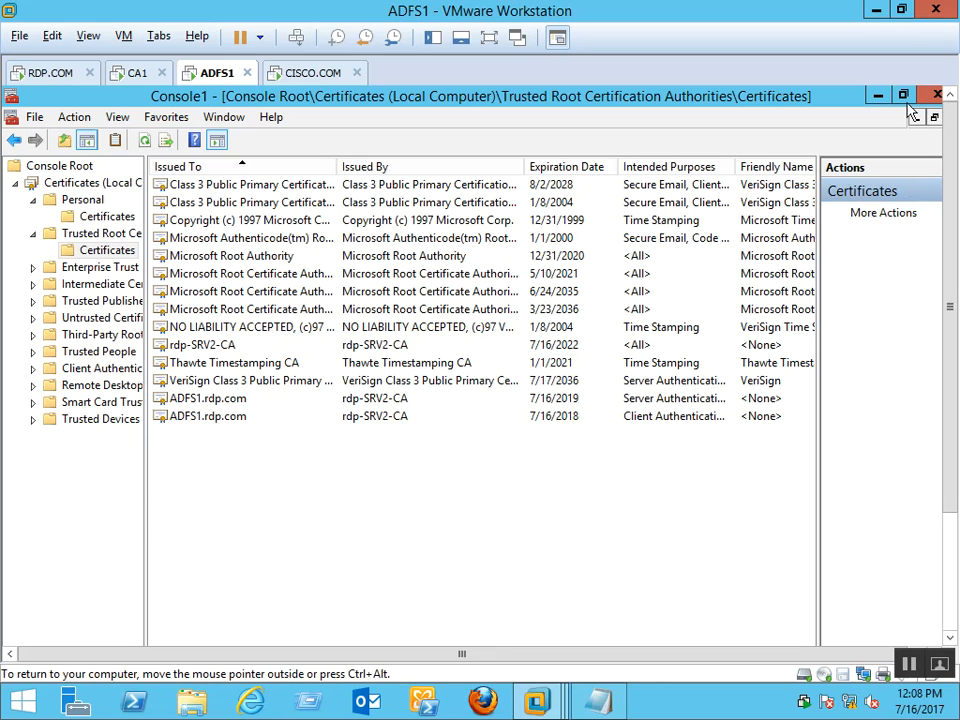
# Close the certificates console without saving and reopen the wizard's SSL certificate list
pyautogui.click(937, 95)
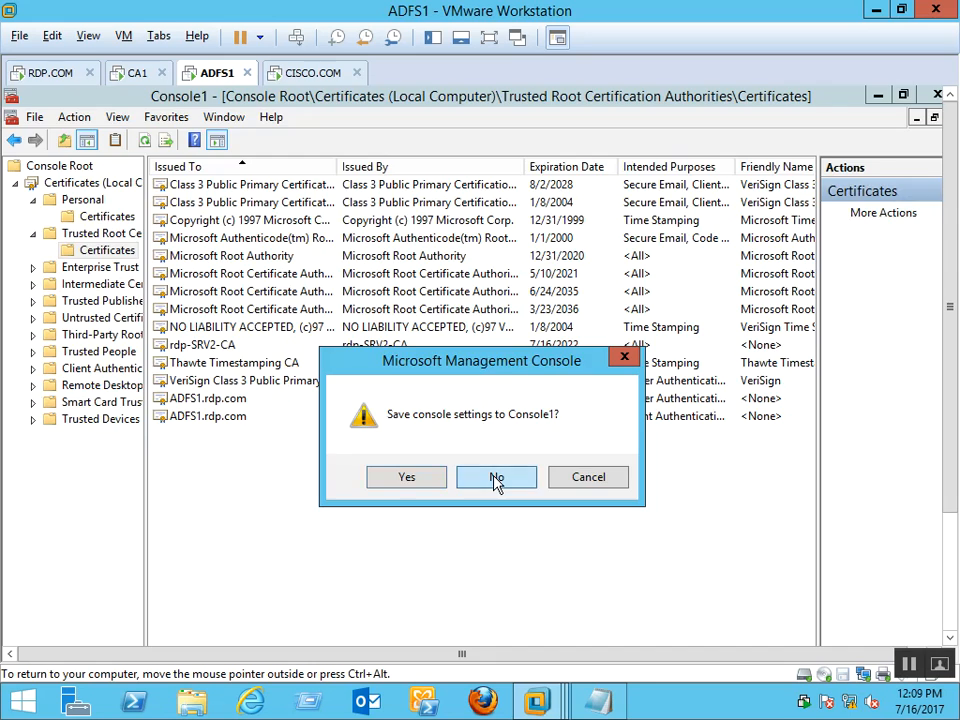
pyautogui.click(495, 478)
pyautogui.click(662, 289)
# Refresh the service properties page and select ADFS1.rdp.com as the SSL certificate
pyautogui.click(733, 289)
pyautogui.moveTo(951, 343); pyautogui.dragTo(502, 455)
pyautogui.click(494, 510)
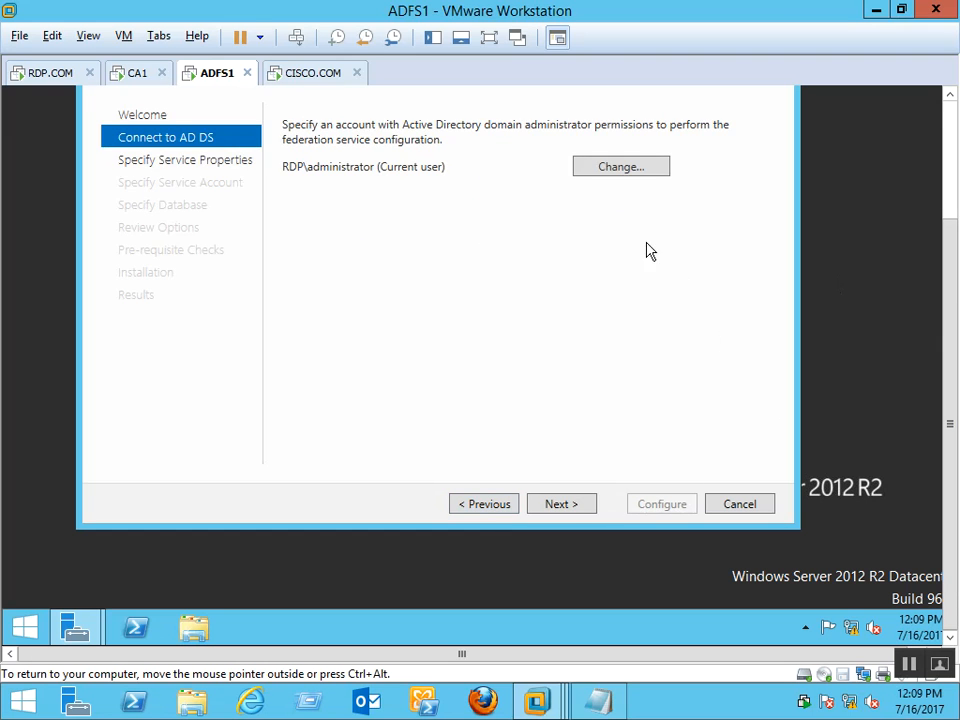
pyautogui.click(578, 503)
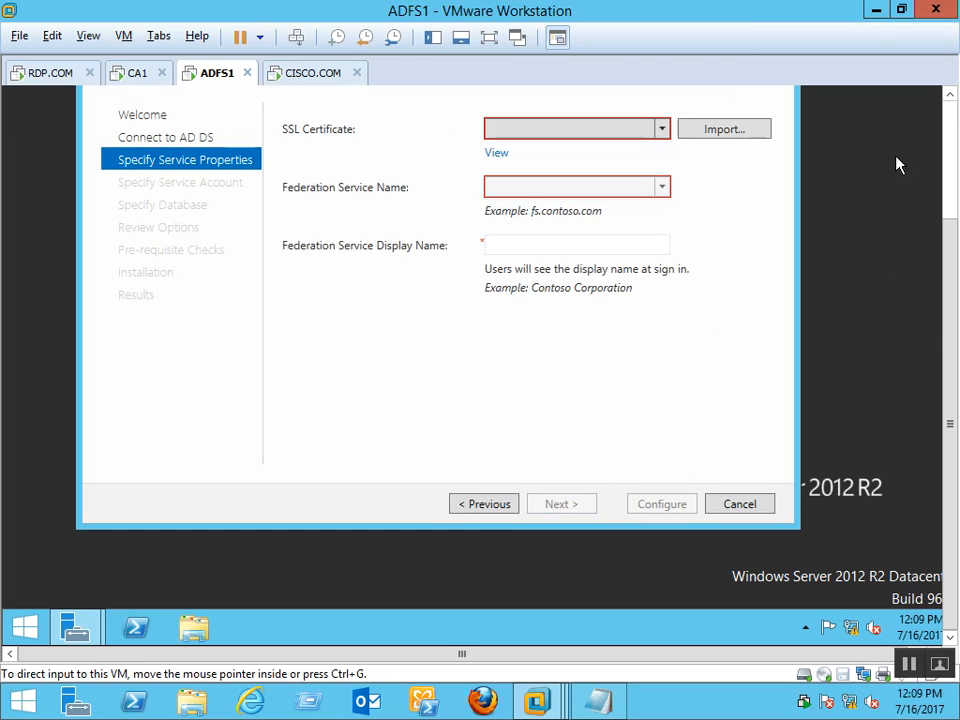
pyautogui.click(661, 130)
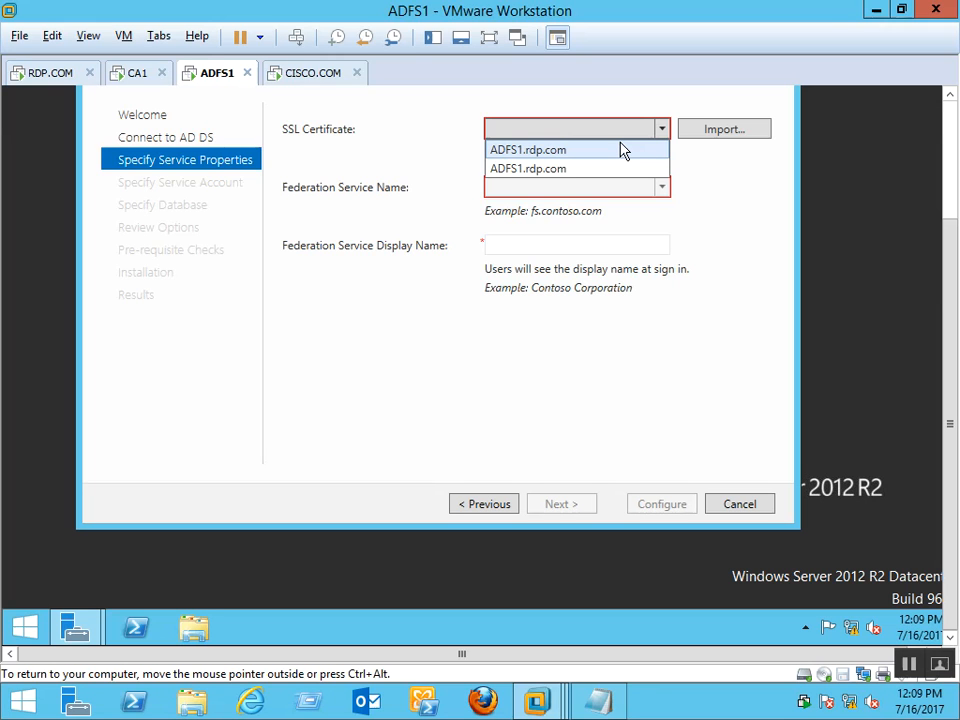
pyautogui.click(620, 149)
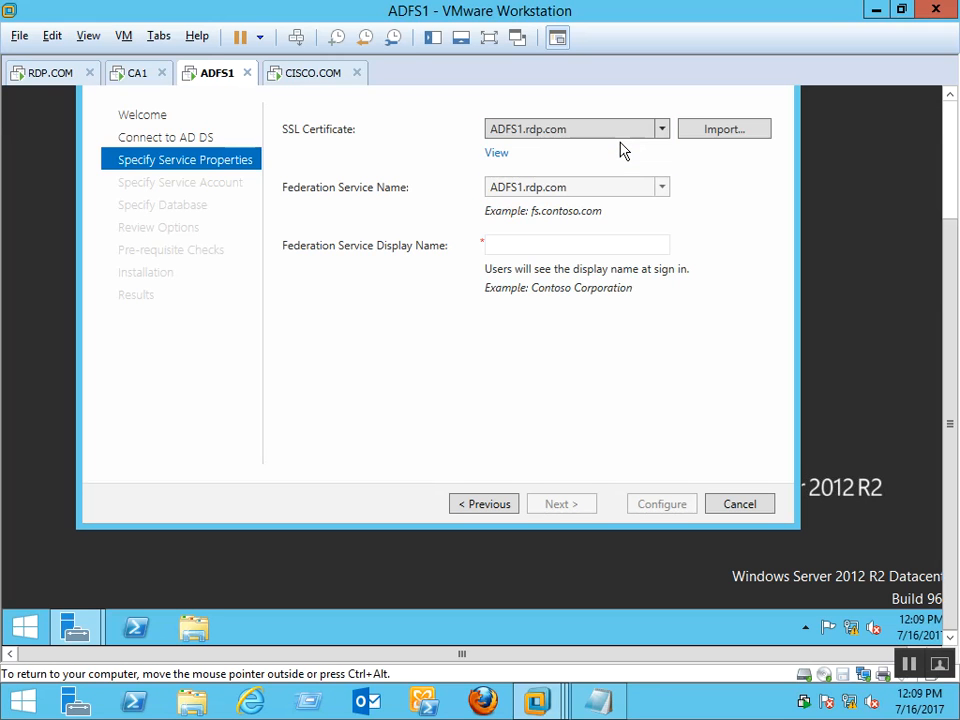
pyautogui.click(953, 116)
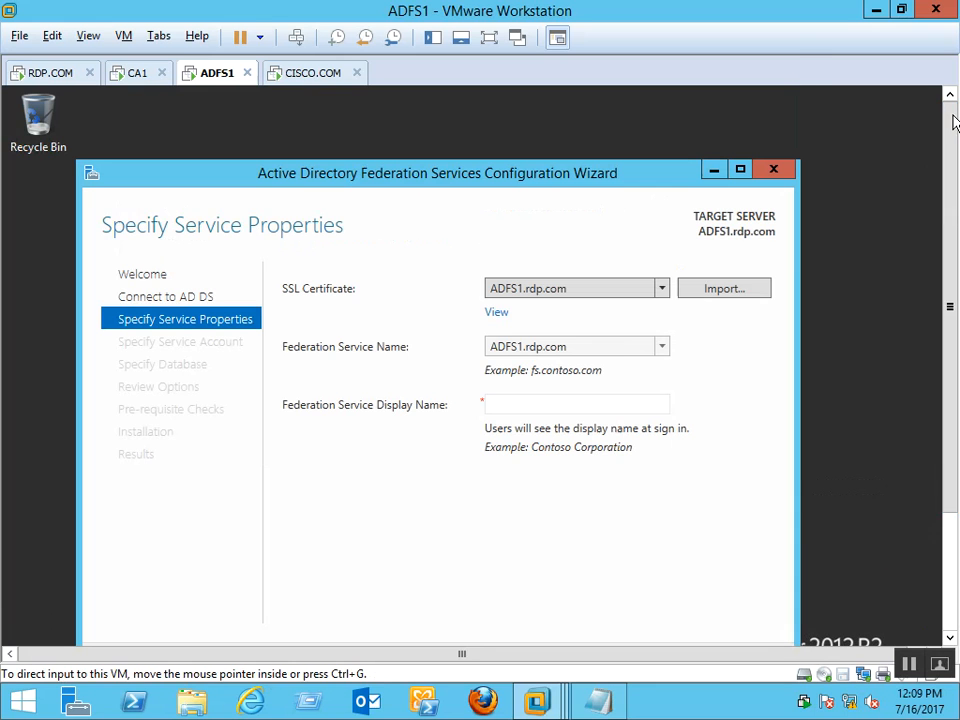
pyautogui.moveTo(950, 321); pyautogui.dragTo(950, 367)
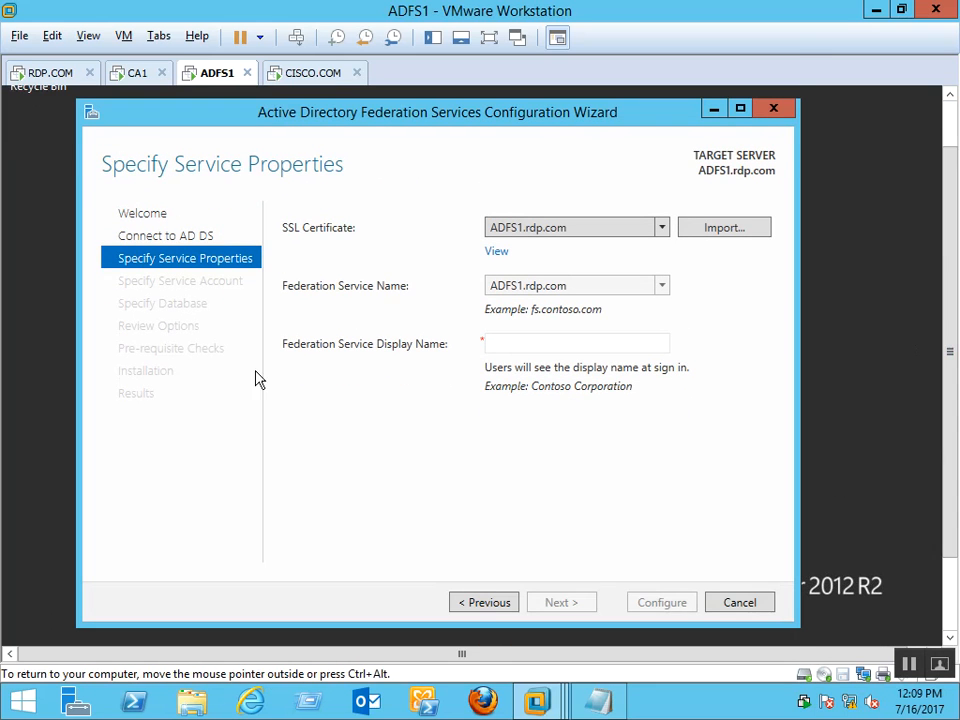
# Set the federation service display name to 'RDP corporation LTD' and continue
pyautogui.click(507, 346)
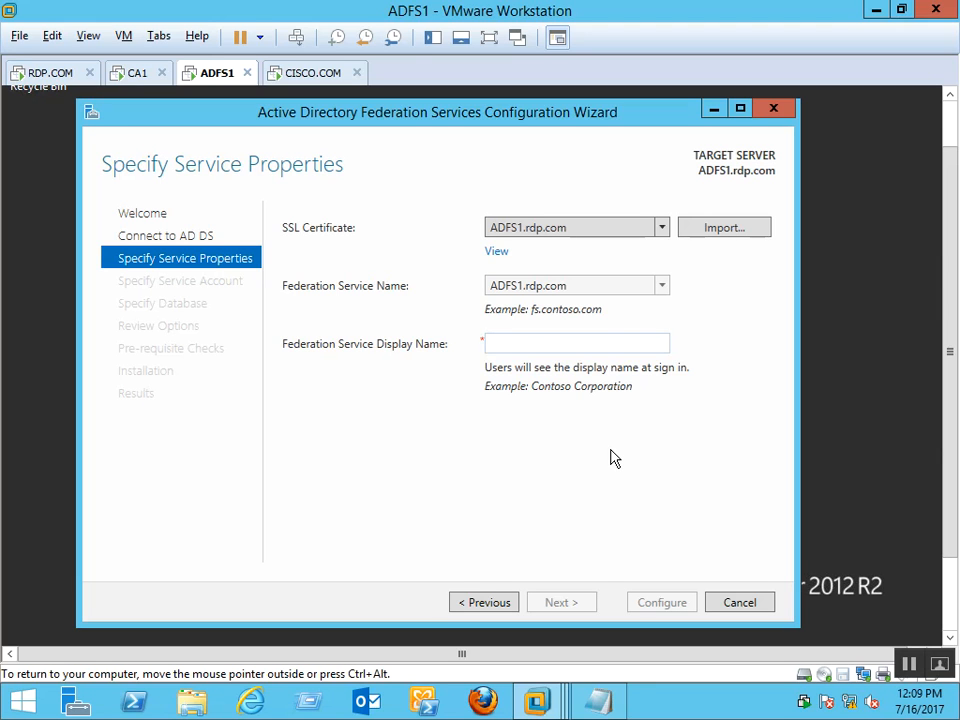
pyautogui.write('RDP corpor')
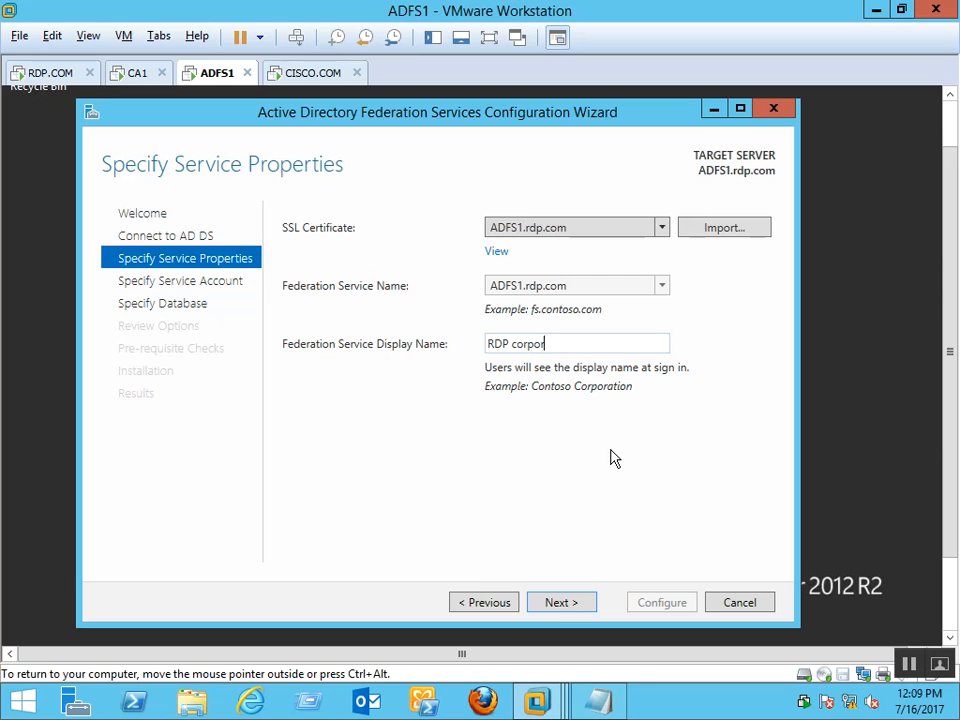
pyautogui.write('ation LTD')
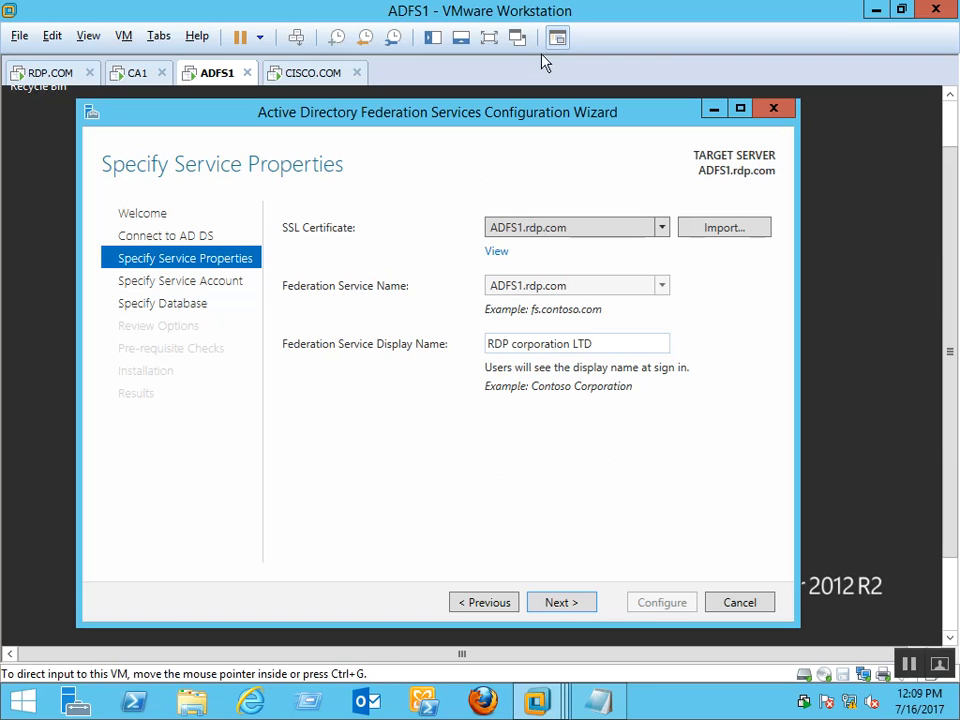
pyautogui.click(568, 603)
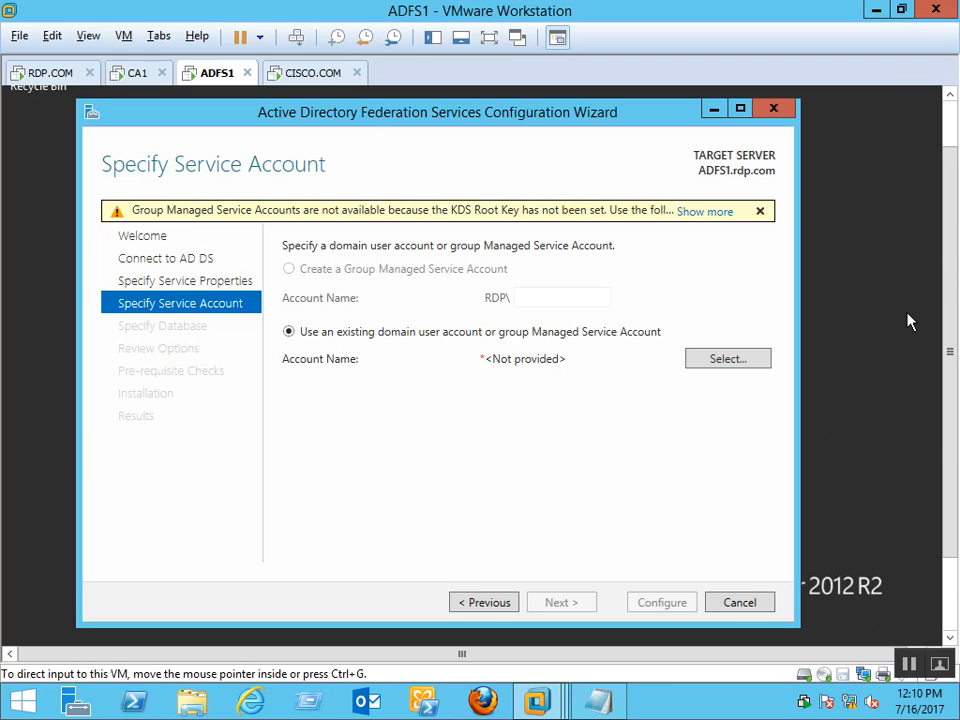
# Expand the full KDS root key warning and launch Windows PowerShell from the Start context menu
pyautogui.moveTo(955, 244); pyautogui.dragTo(956, 308)
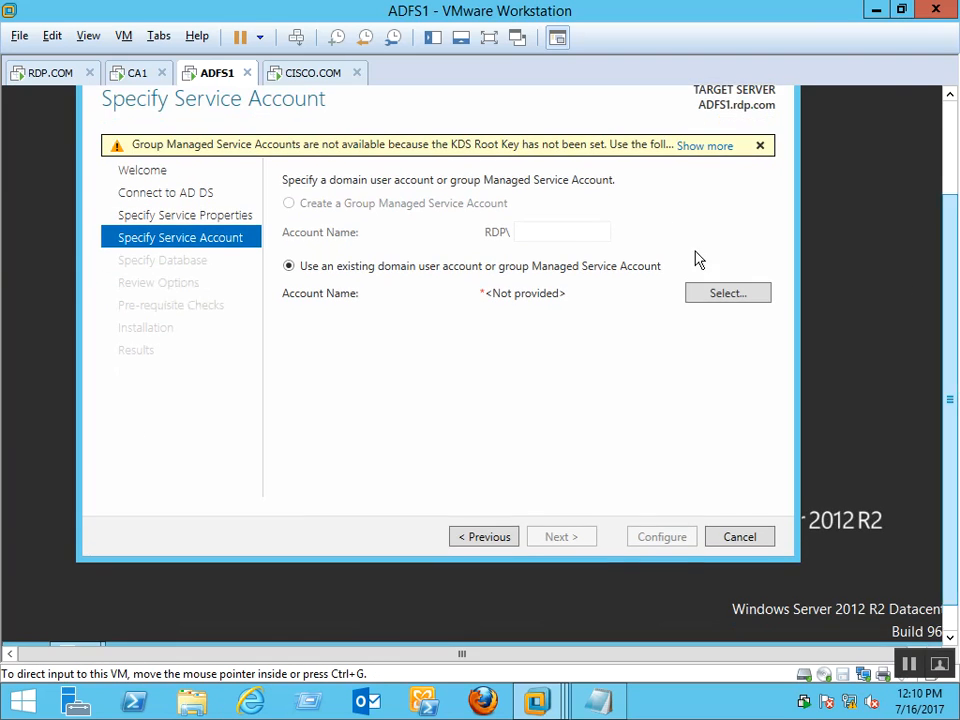
pyautogui.click(707, 146)
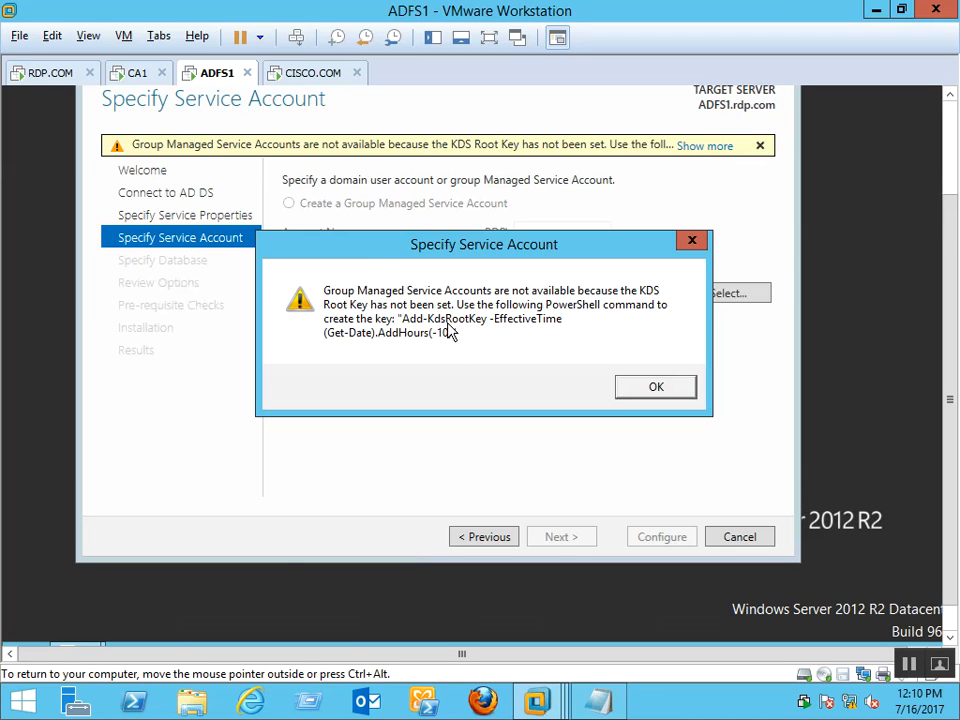
pyautogui.moveTo(955, 492); pyautogui.dragTo(955, 518)
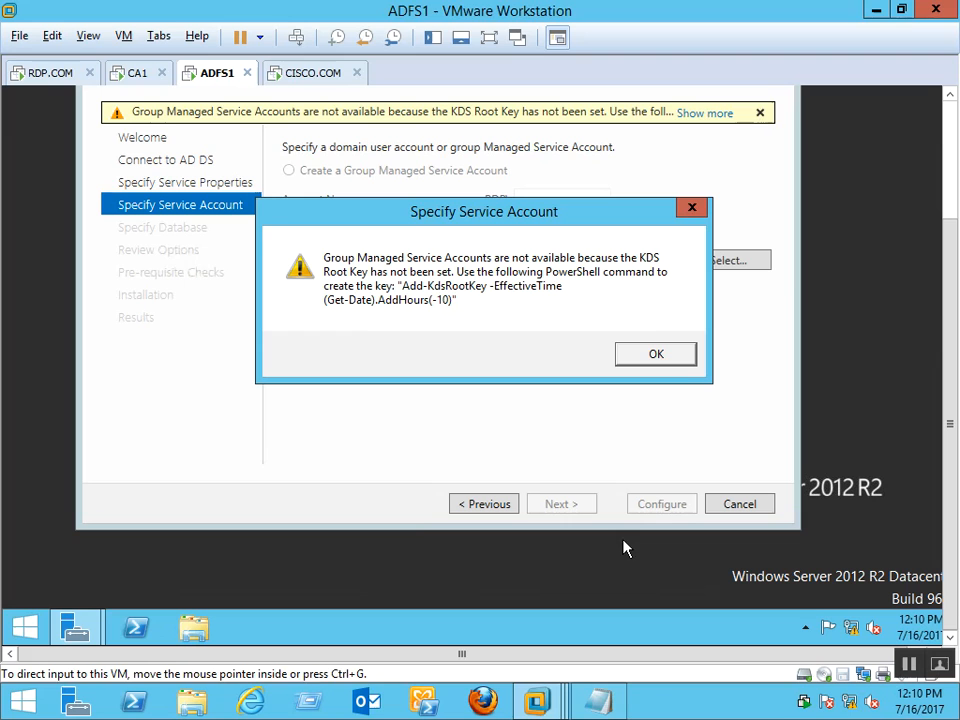
pyautogui.rightClick(25, 627)
pyautogui.click(126, 640)
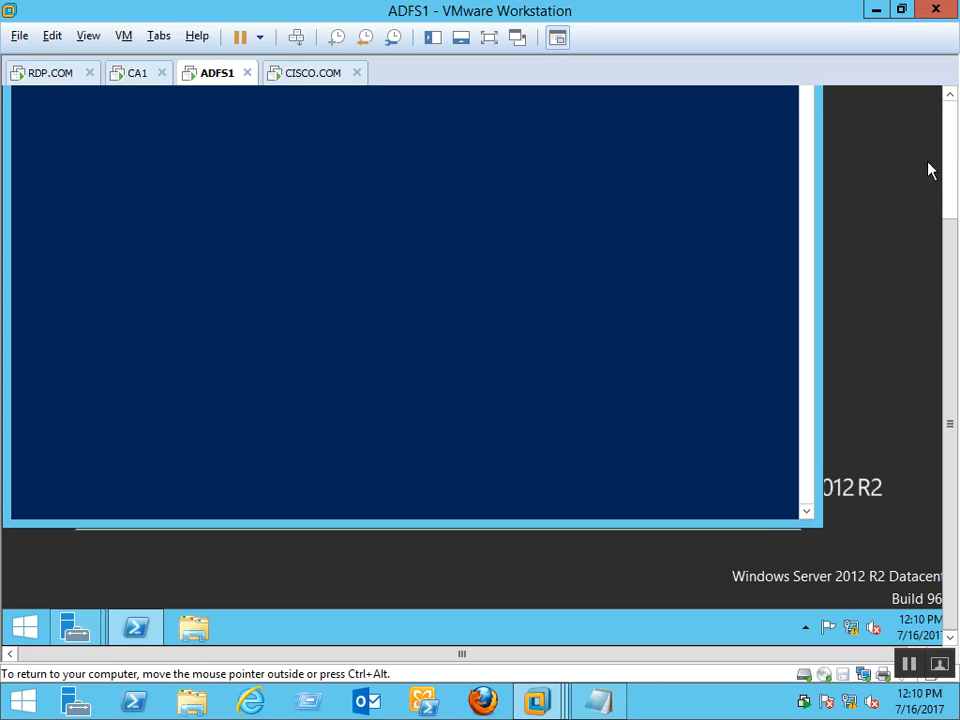
# Shrink the PowerShell window and position it beneath the Specify Service Account KDS warning
pyautogui.click(952, 139)
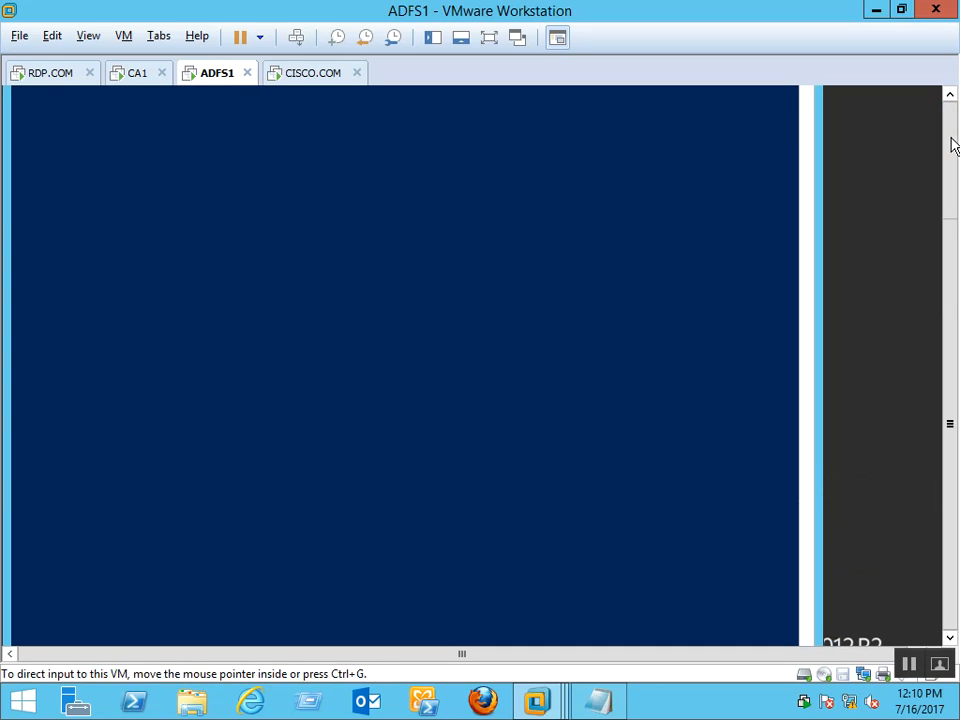
pyautogui.click(952, 146)
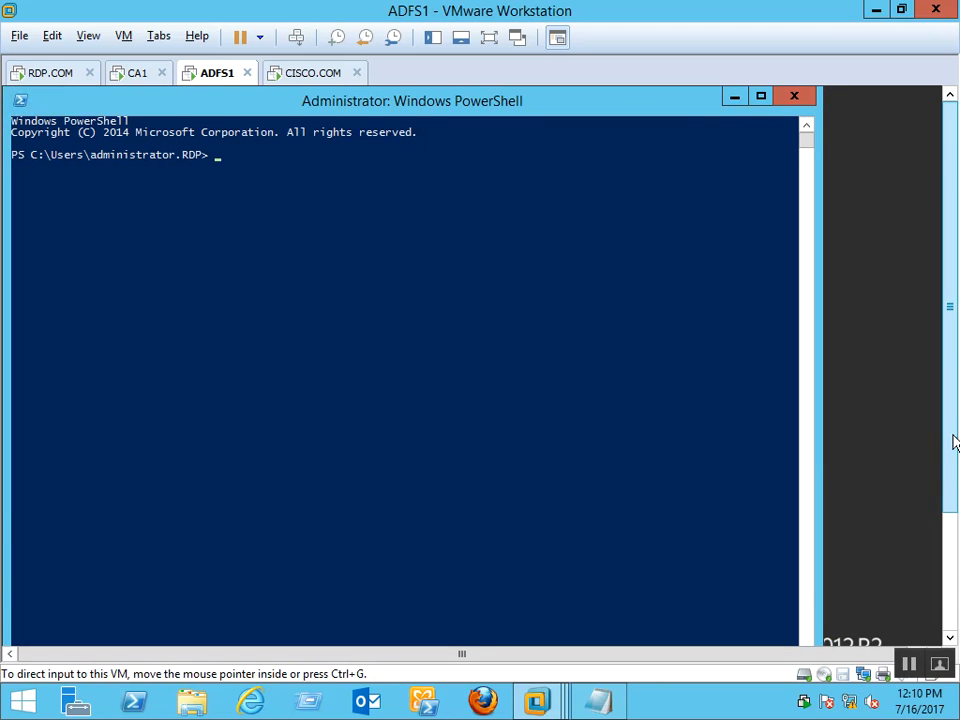
pyautogui.moveTo(947, 465); pyautogui.dragTo(932, 574)
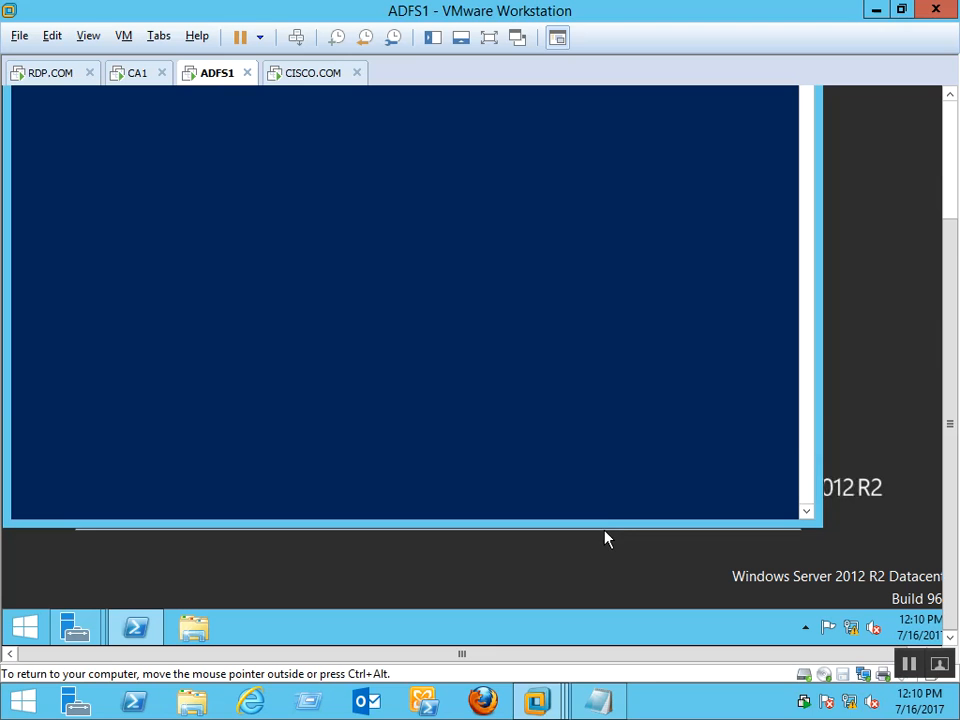
pyautogui.moveTo(606, 525); pyautogui.dragTo(617, 328)
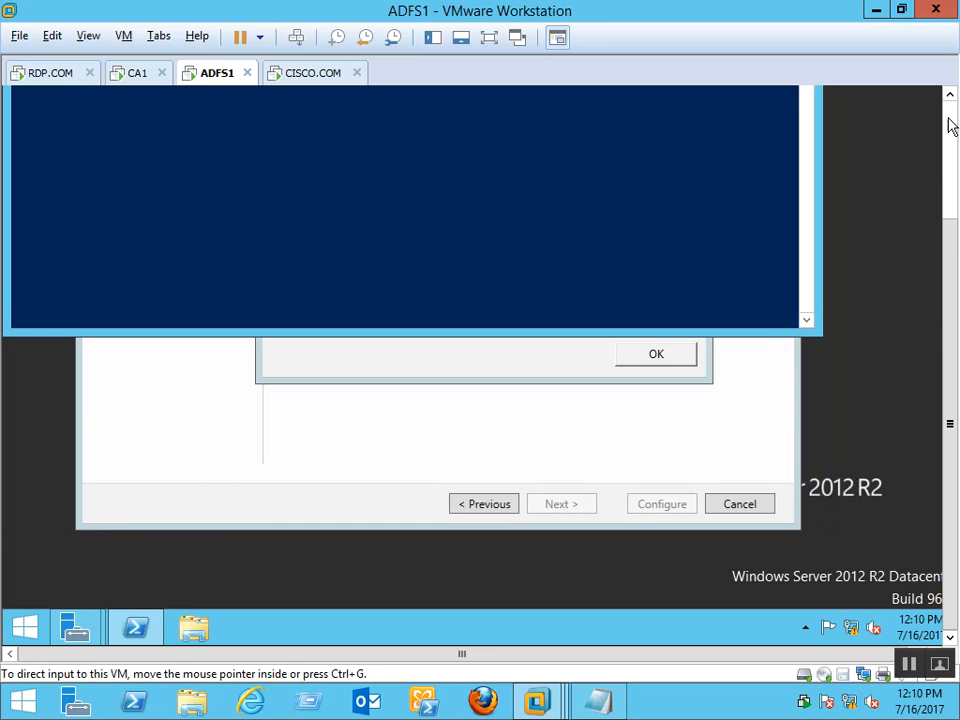
pyautogui.click(948, 133)
pyautogui.moveTo(394, 113); pyautogui.dragTo(449, 163)
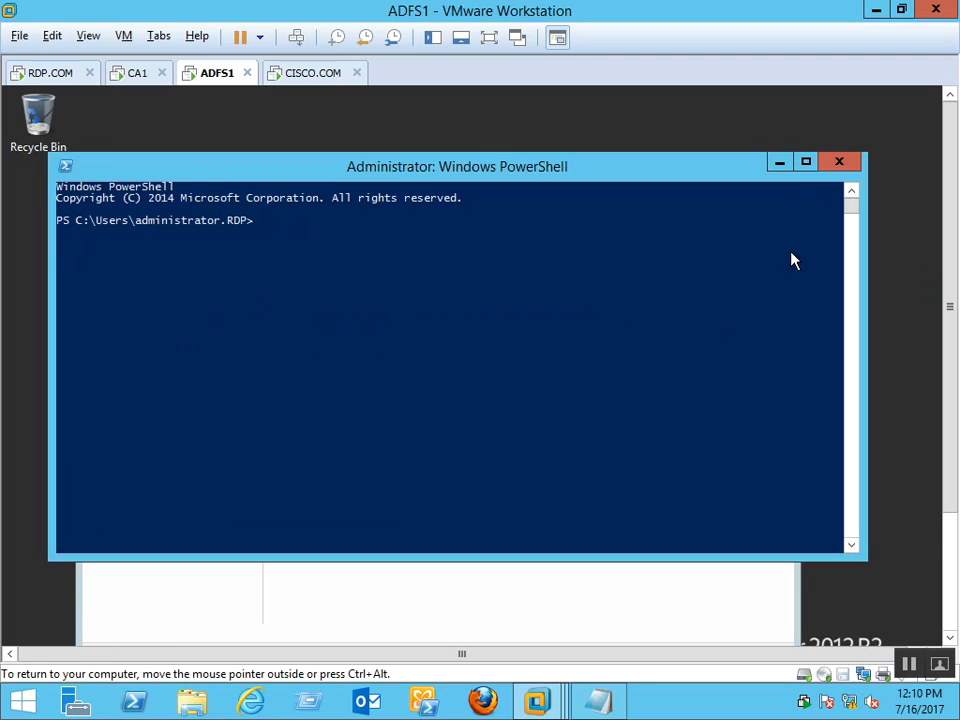
pyautogui.moveTo(741, 152); pyautogui.dragTo(737, 319)
pyautogui.moveTo(530, 348); pyautogui.dragTo(602, 452)
pyautogui.scroll(-5, 953, 263)
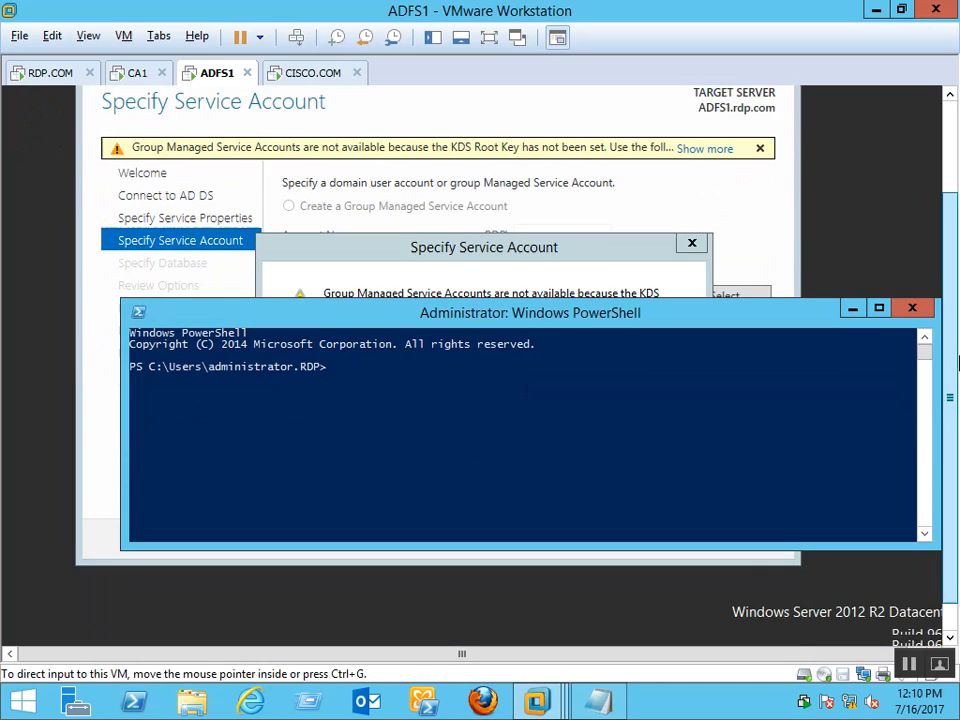
pyautogui.moveTo(535, 301); pyautogui.dragTo(537, 355)
pyautogui.click(528, 428)
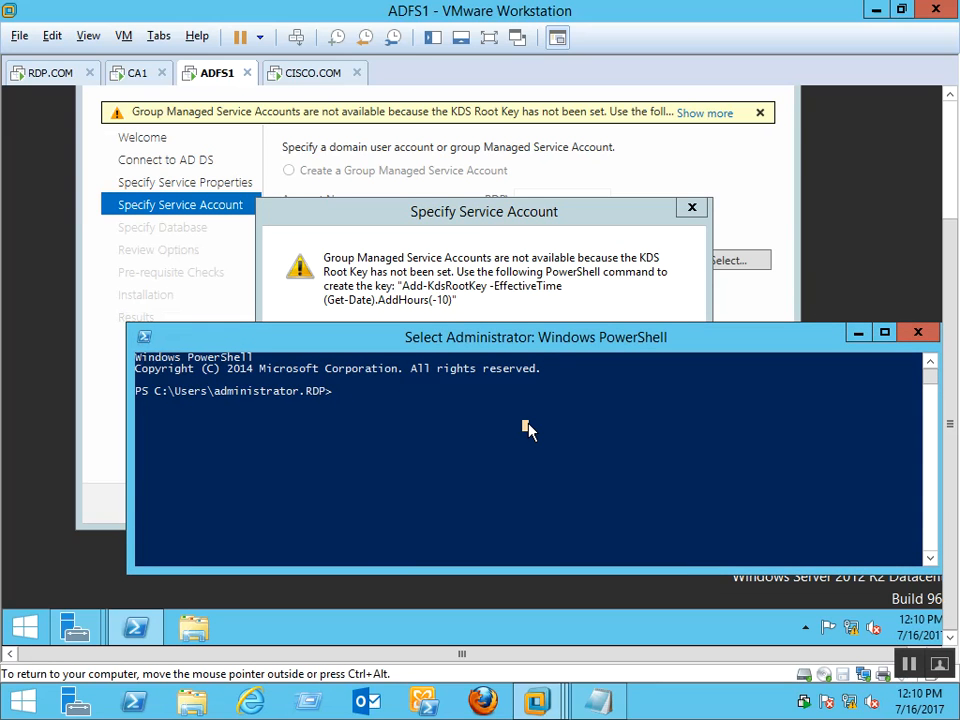
# Run Add-KdsRootKey -EffectiveTime (Get-Date).AddHours(-10) in PowerShell to create the KDS root key
pyautogui.press('Escape')
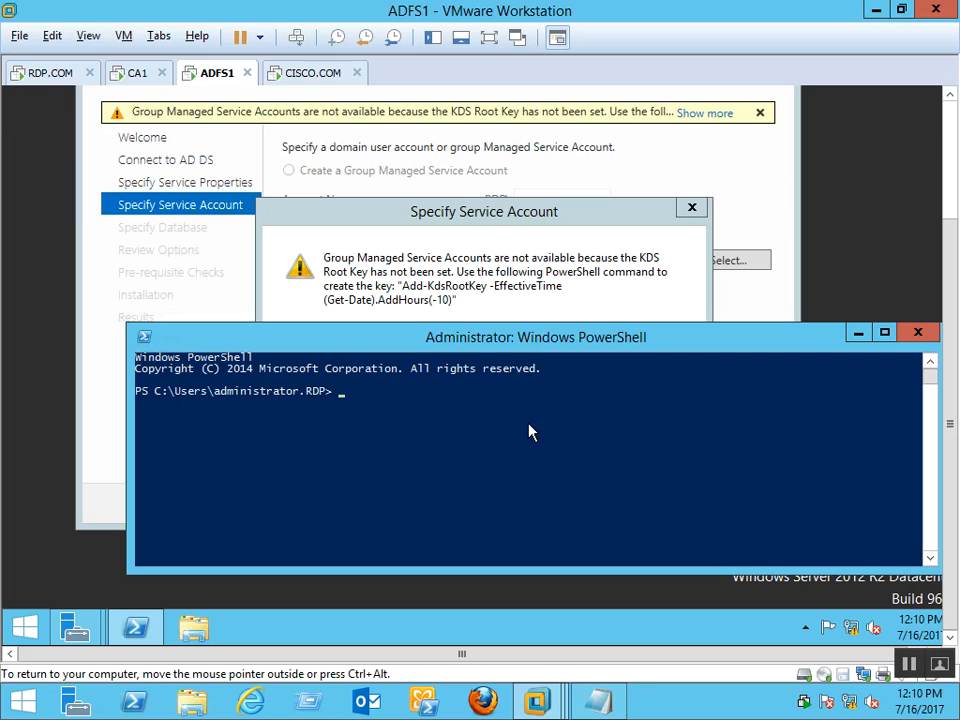
pyautogui.press('Return')
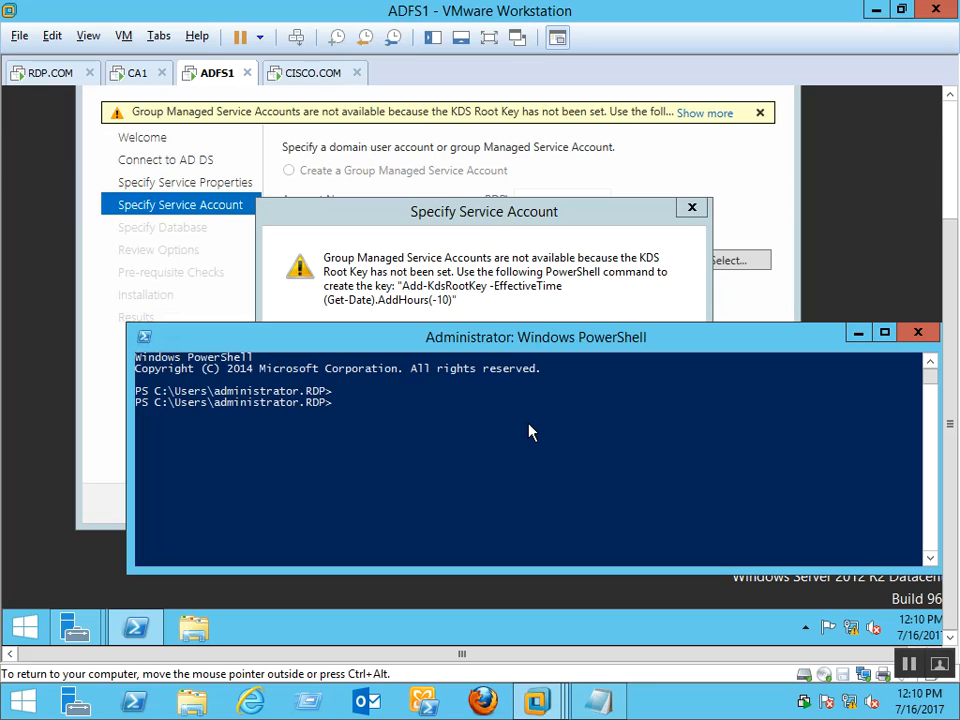
pyautogui.write('add-kdsrootkey')
pyautogui.press('Tab')
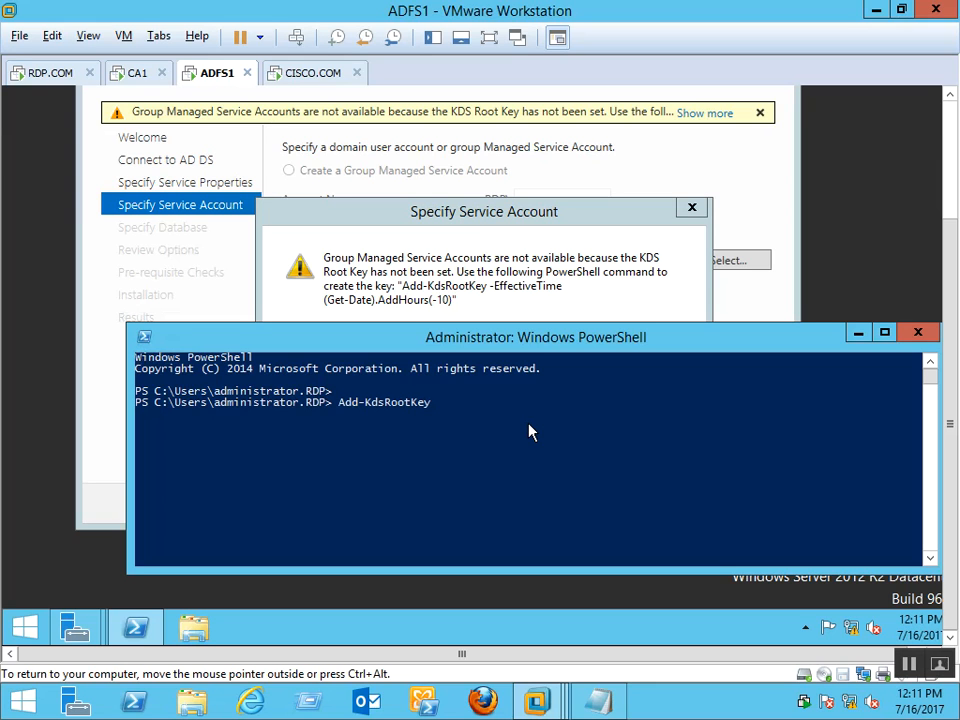
pyautogui.write('-Eff')
pyautogui.write('e')
pyautogui.press('Tab')
pyautogui.write('dat')
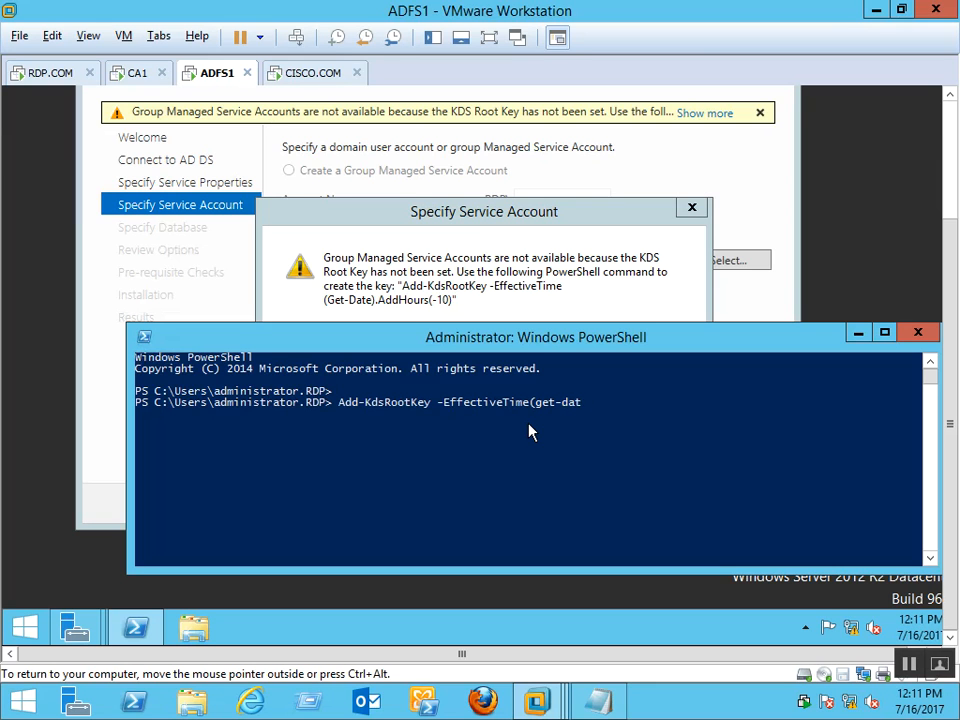
pyautogui.write('e).(')
pyautogui.press('BackSpace')
pyautogui.write('addhour')
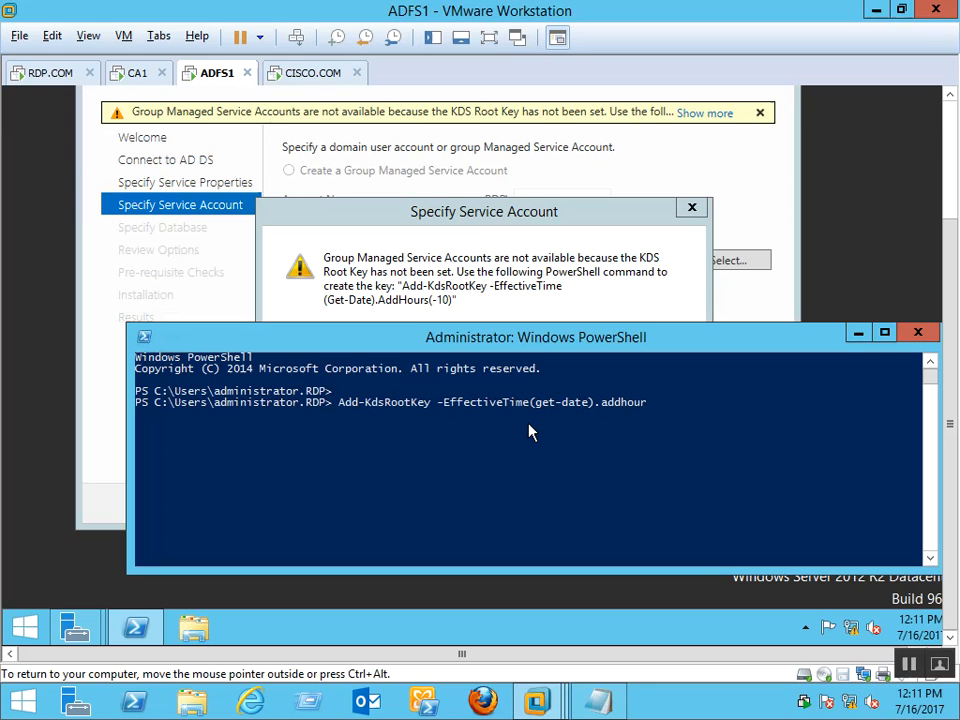
pyautogui.write('s(-10')
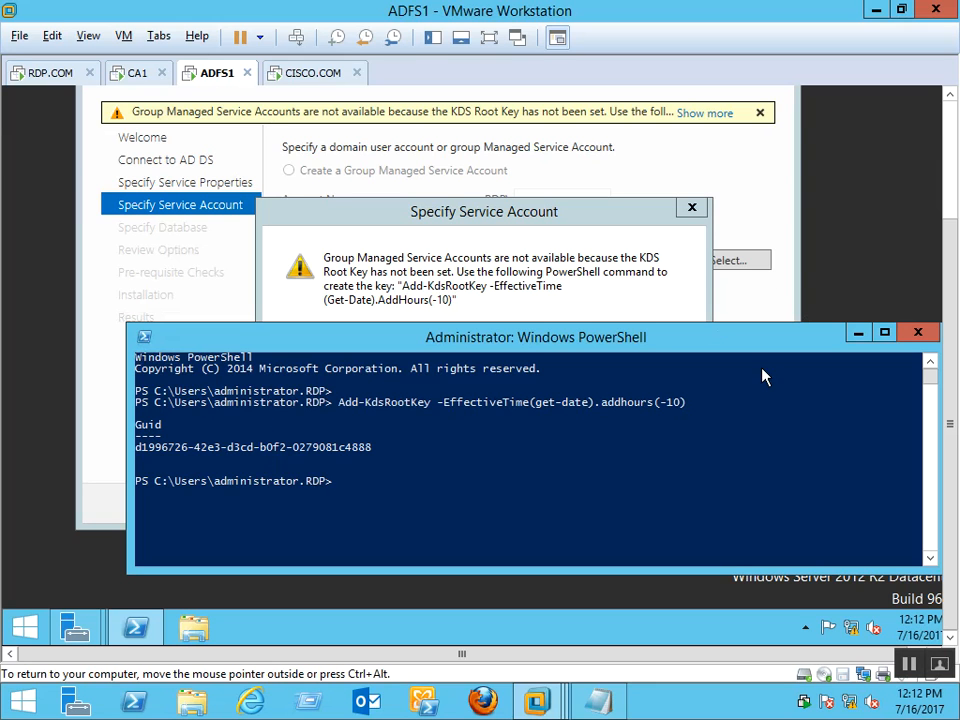
pyautogui.moveTo(769, 346); pyautogui.dragTo(604, 346)
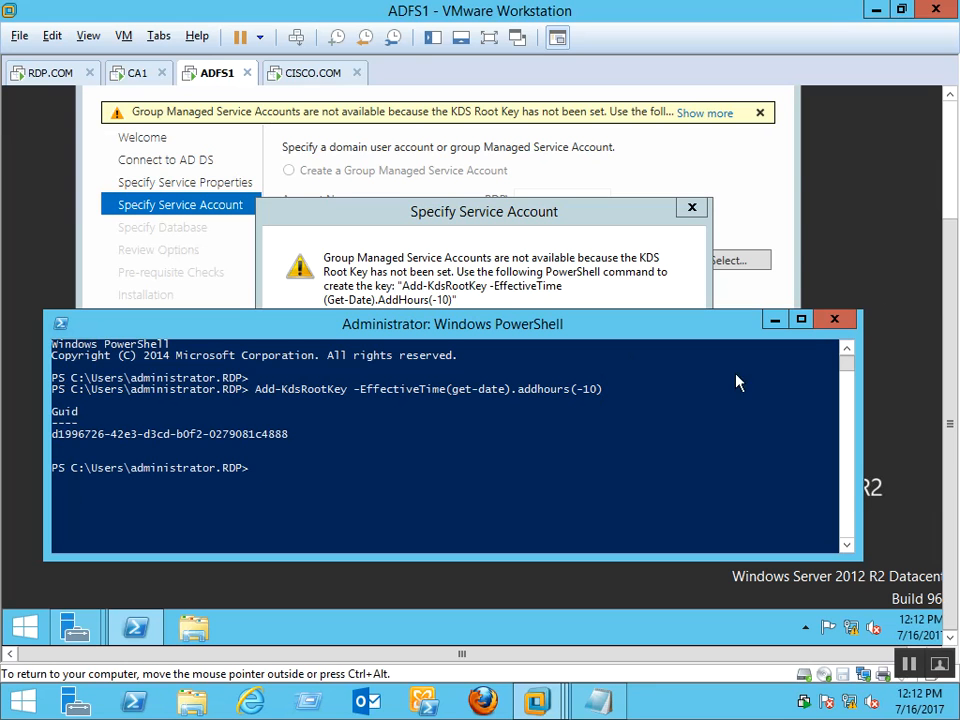
# Close PowerShell and the KDS warning, reload Specify Service Account with Previous/Next, then open the account picker
pyautogui.click(833, 322)
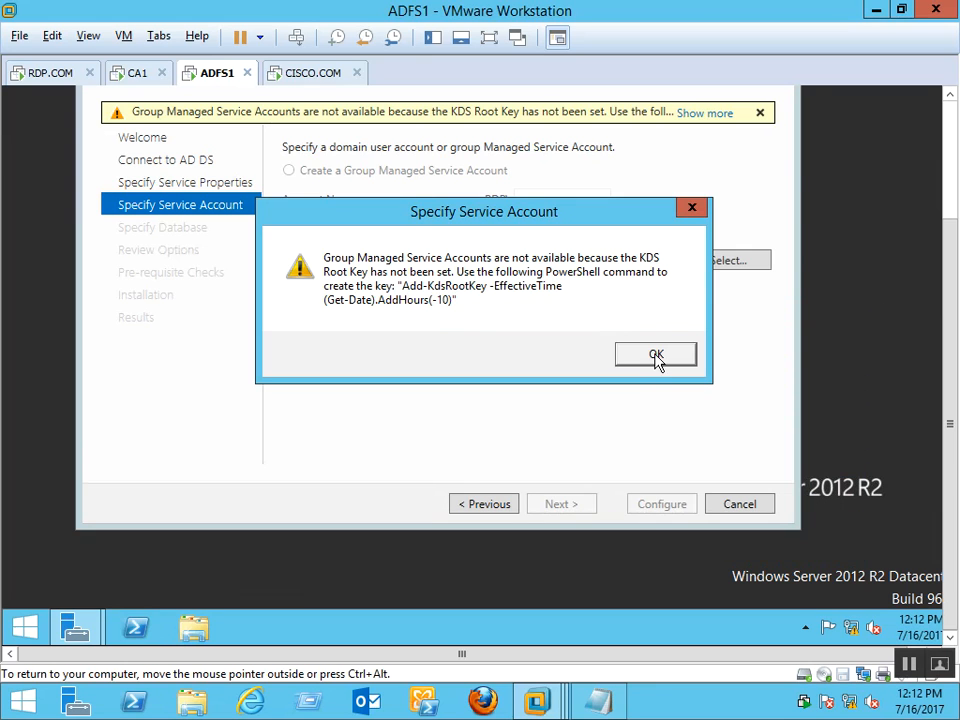
pyautogui.click(658, 360)
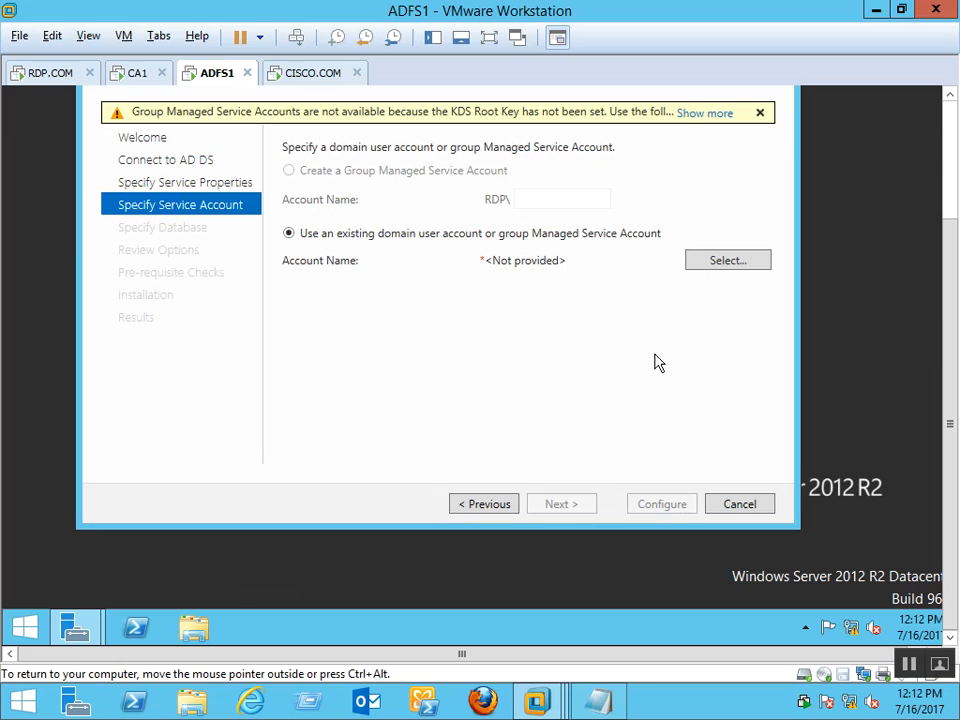
pyautogui.click(949, 134)
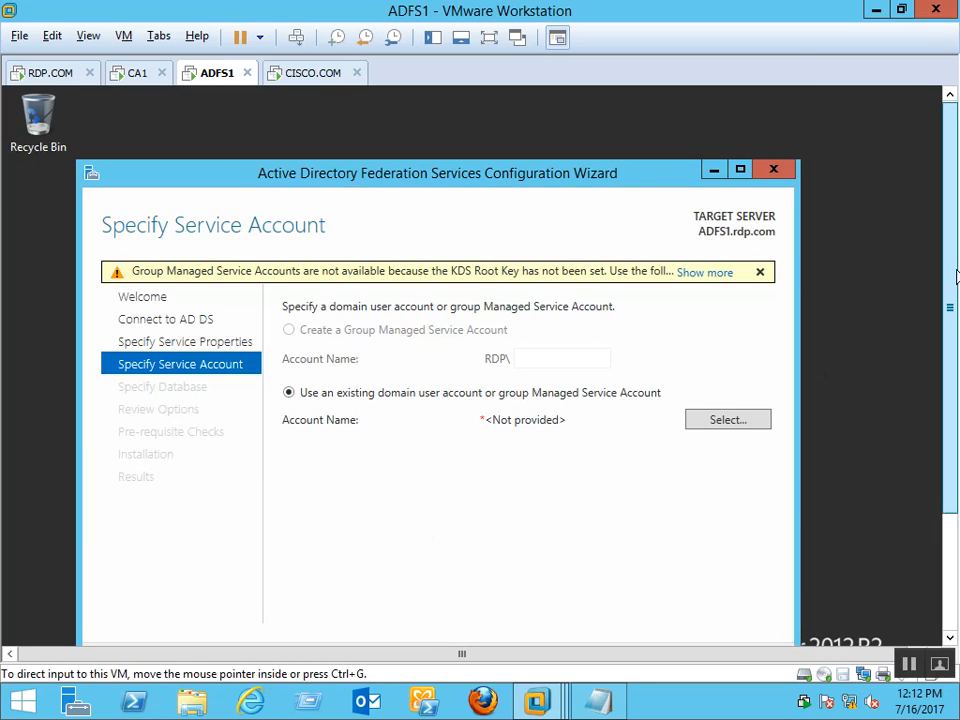
pyautogui.moveTo(950, 256); pyautogui.dragTo(949, 314)
pyautogui.click(474, 587)
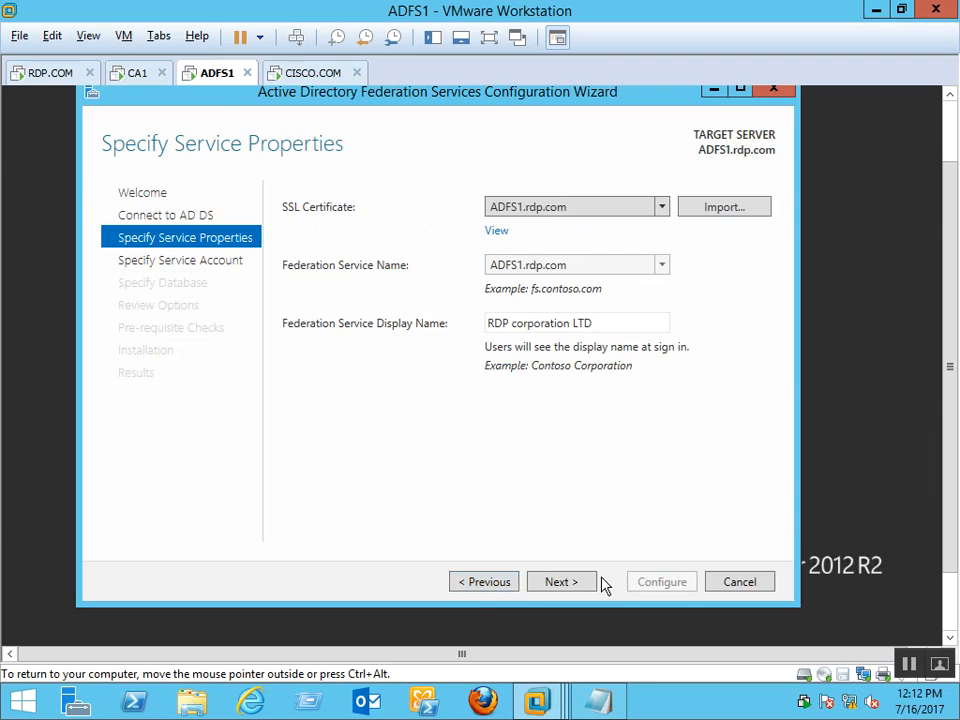
pyautogui.click(558, 582)
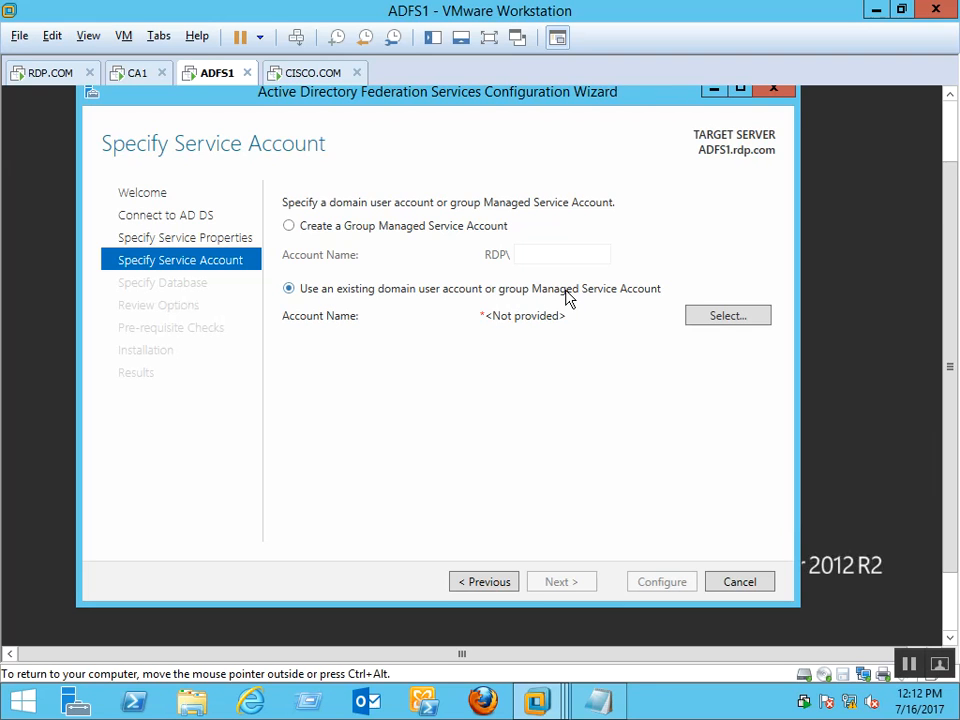
pyautogui.click(726, 317)
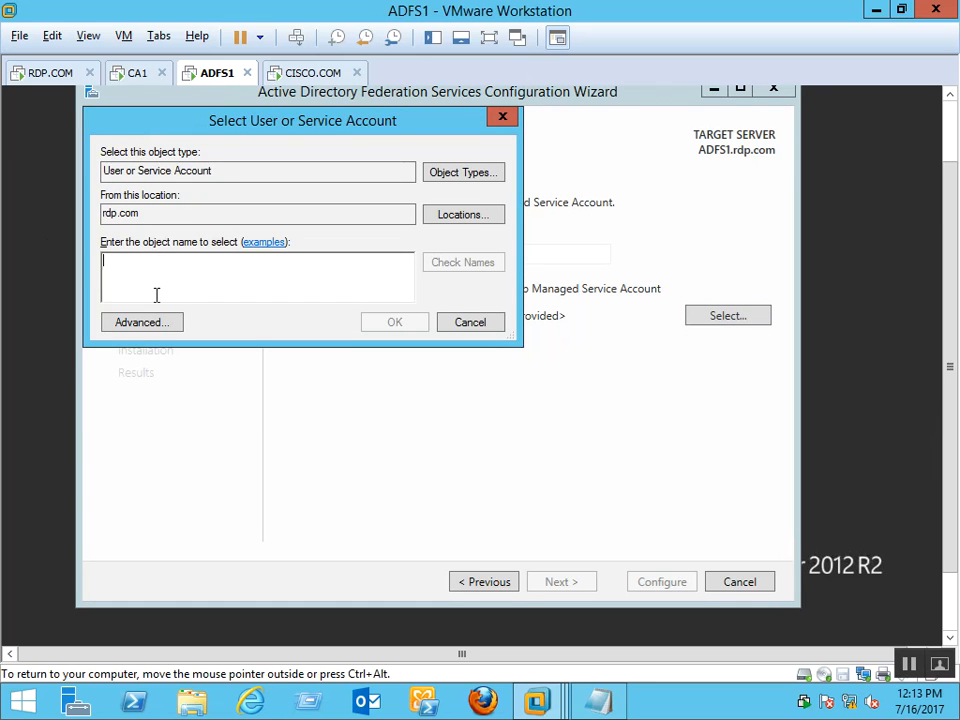
# Find and pick Administrator in rdp.com as the AD FS service account, enter its password, and continue
pyautogui.click(148, 320)
pyautogui.click(529, 329)
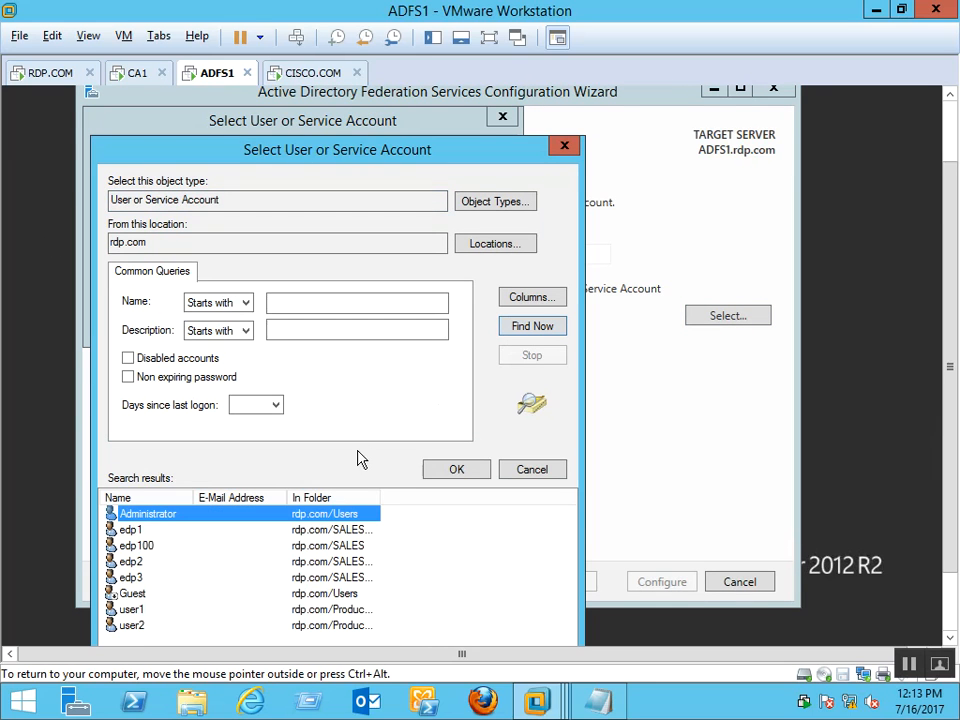
pyautogui.click(450, 472)
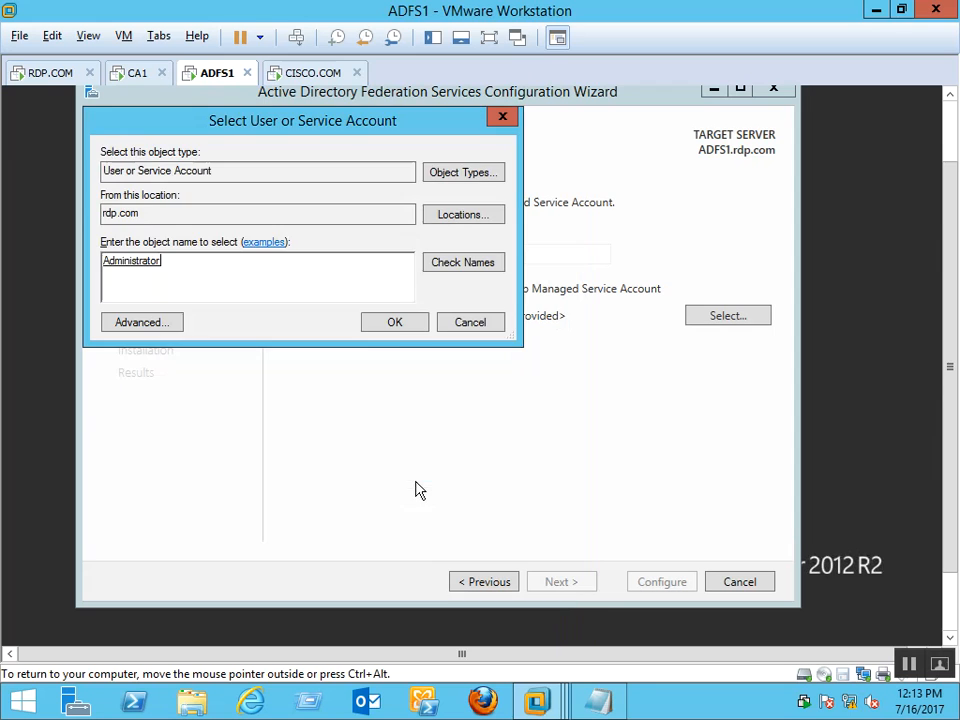
pyautogui.click(393, 326)
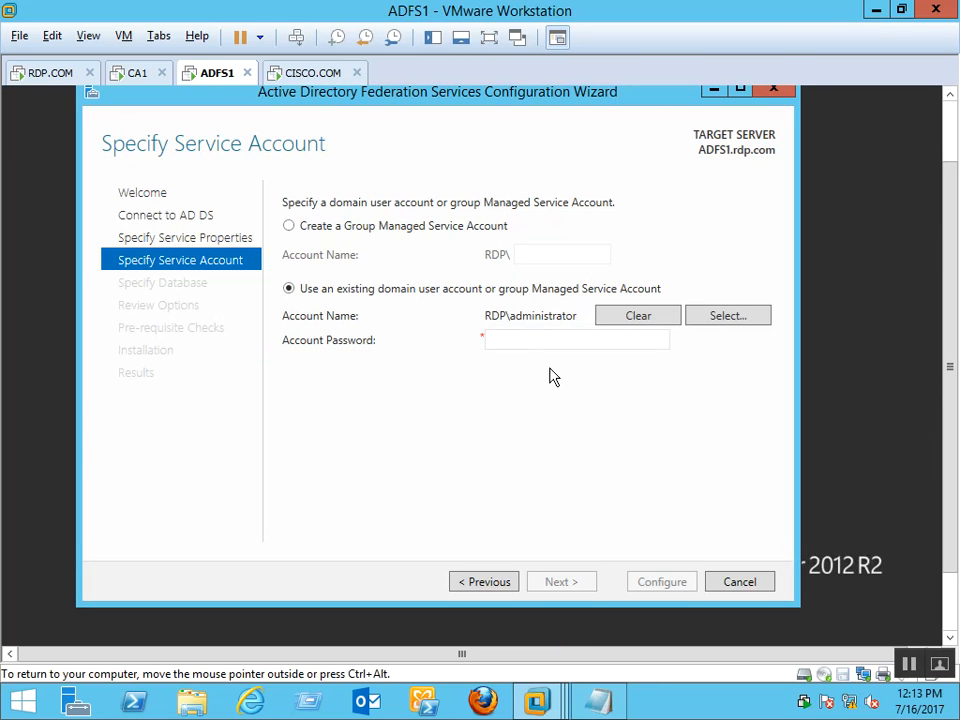
pyautogui.click(523, 337)
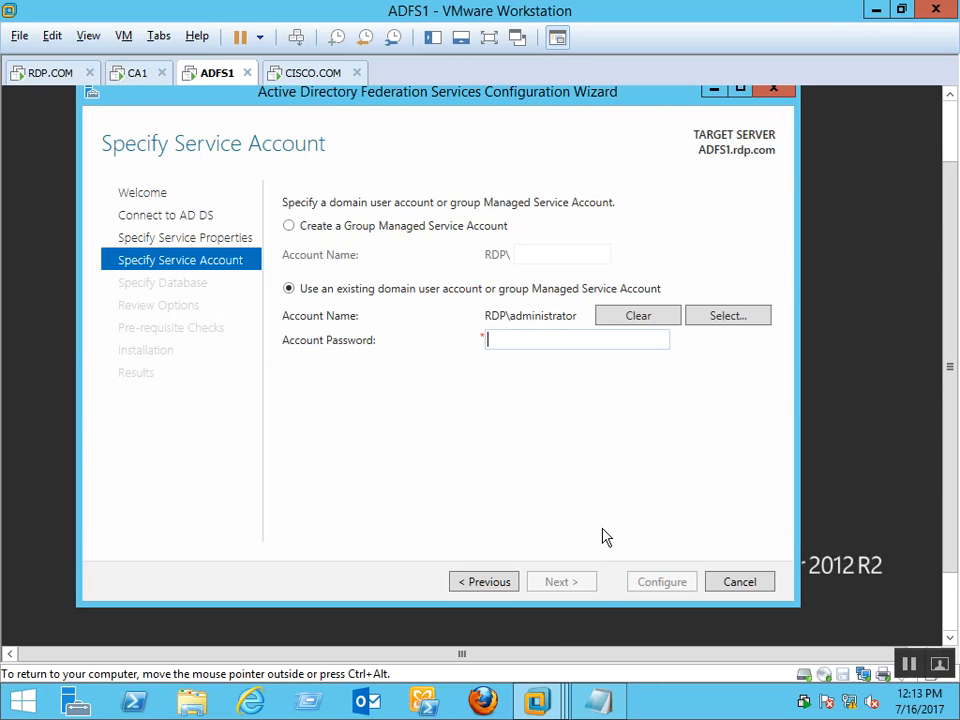
pyautogui.write('•')
pyautogui.press('BackSpace')
pyautogui.write('•••••••••')
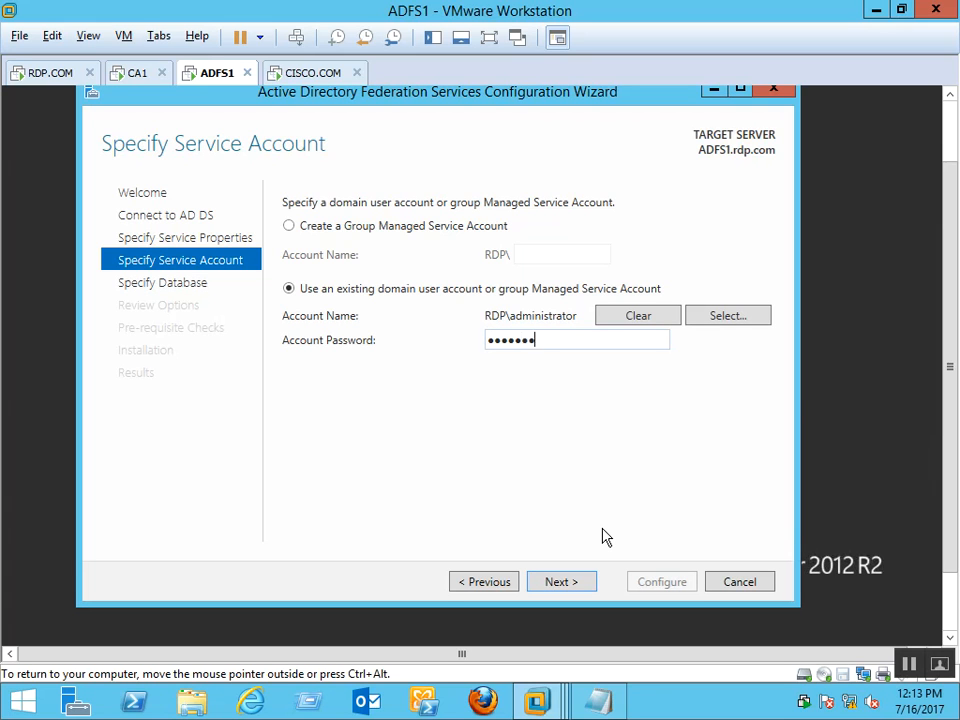
pyautogui.click(574, 590)
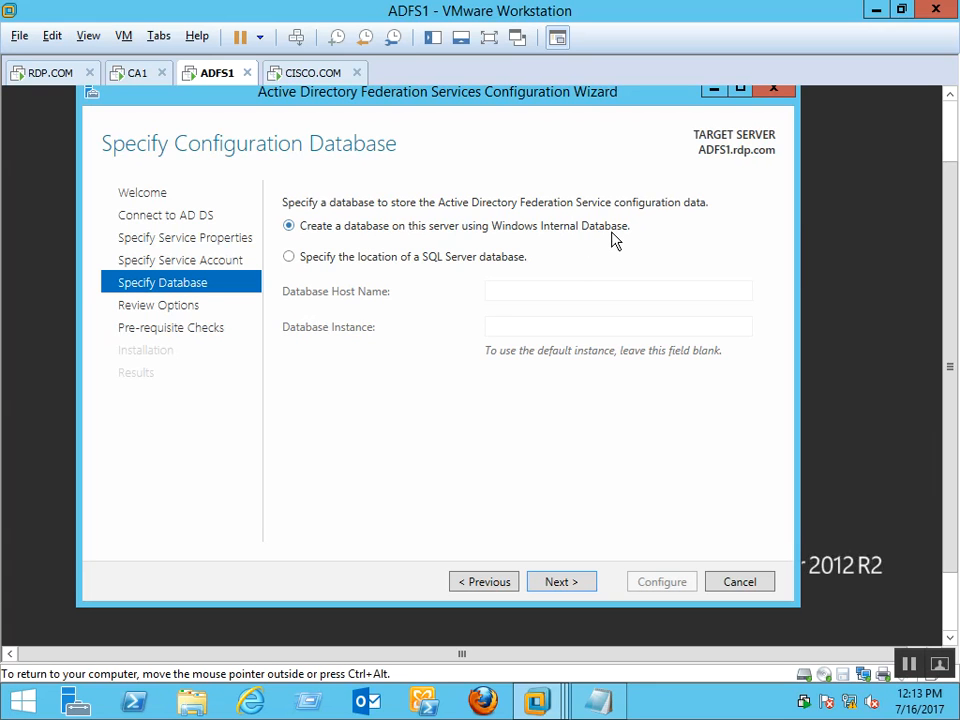
# Try the SQL Server database option, revert to Windows Internal Database, and view the generated script on Review Options
pyautogui.click(484, 260)
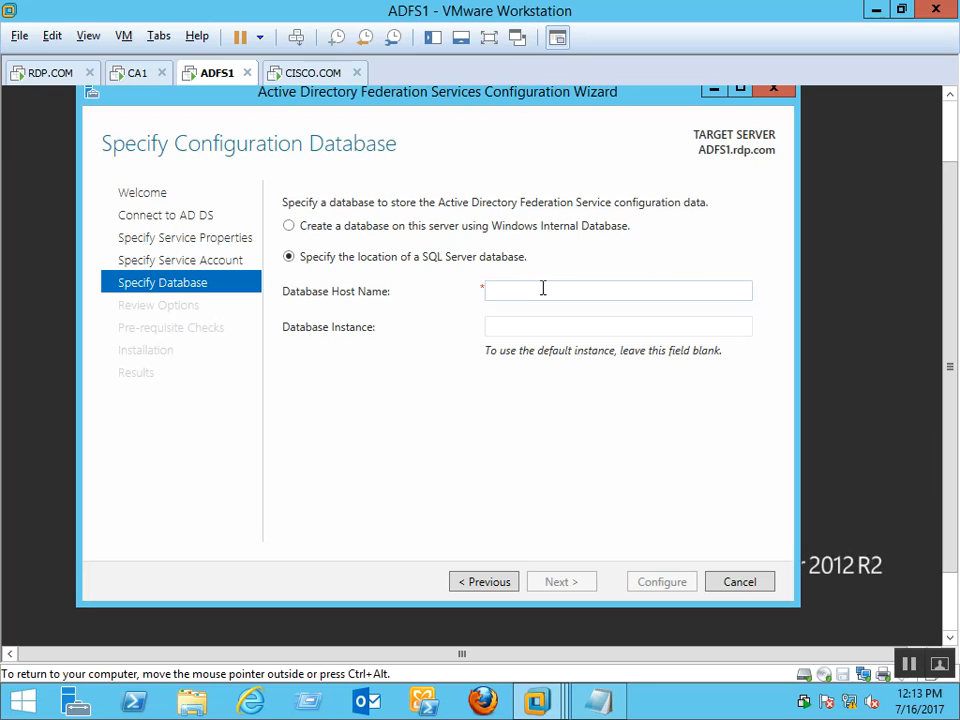
pyautogui.click(543, 288)
pyautogui.click(547, 326)
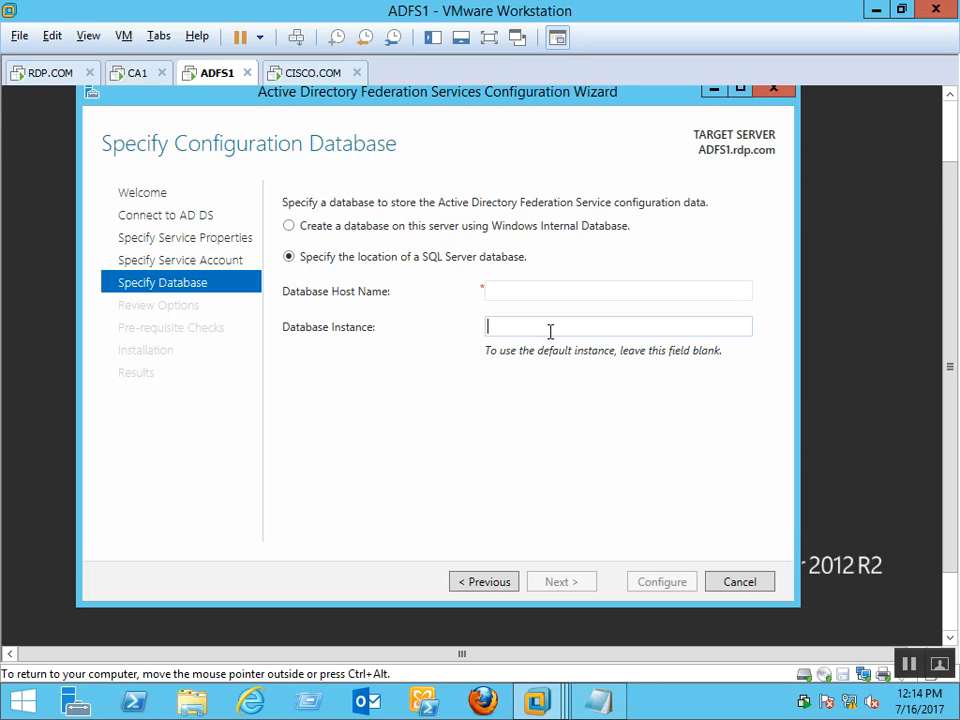
pyautogui.click(420, 228)
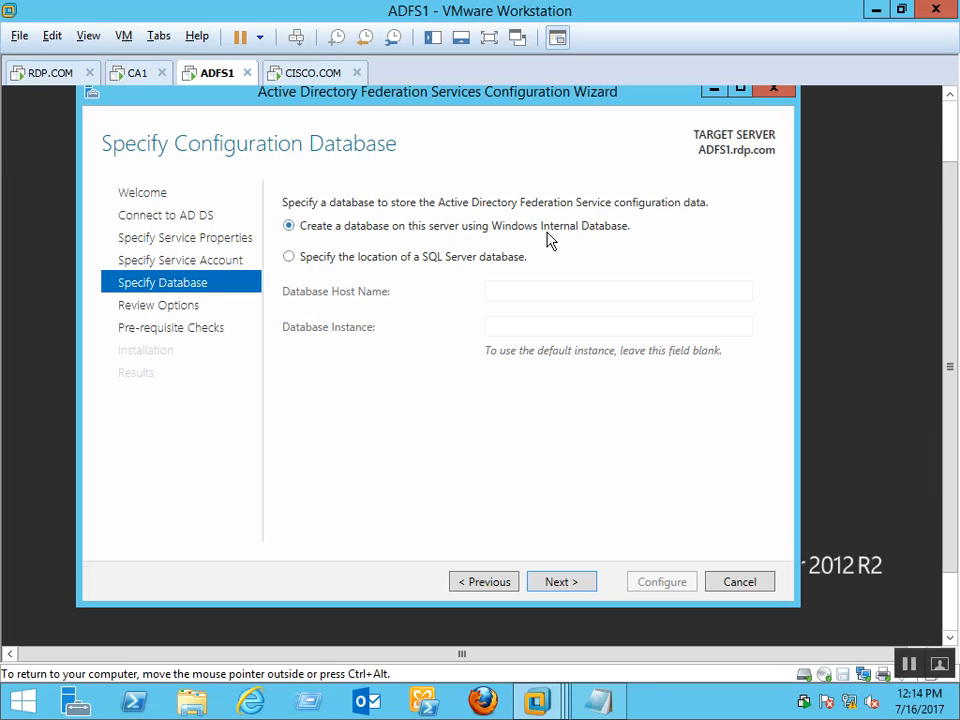
pyautogui.click(568, 583)
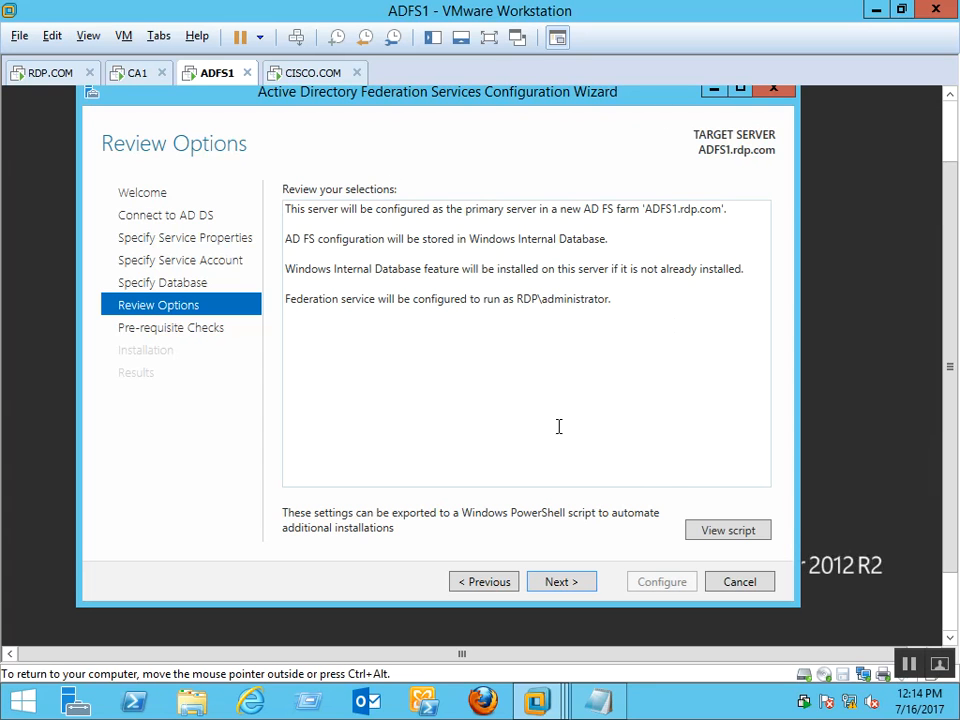
pyautogui.click(714, 538)
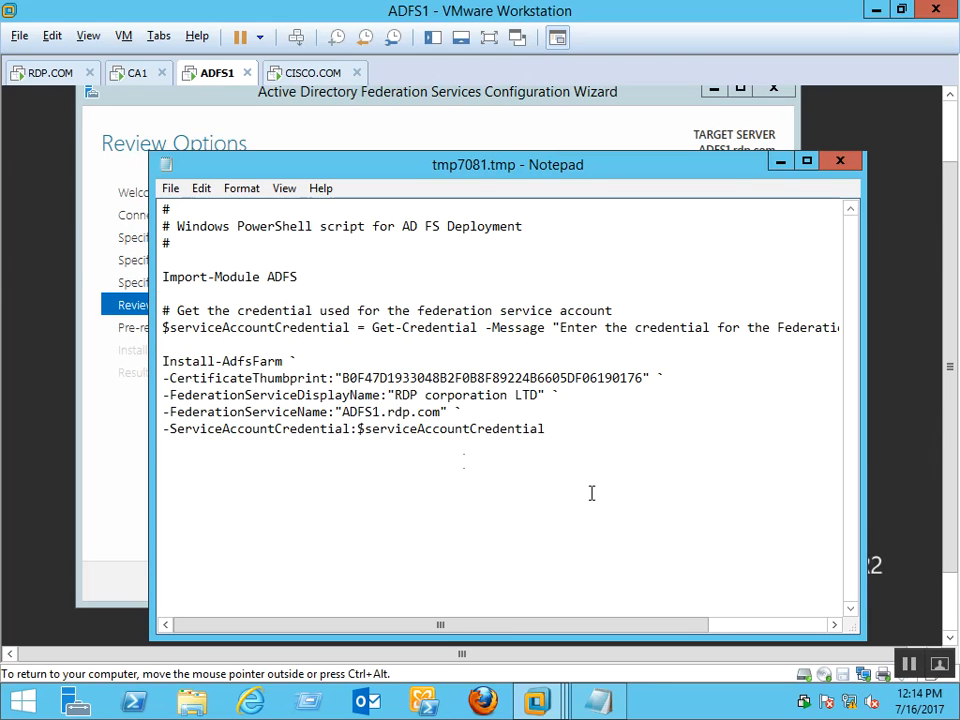
# Save the deployment script as adfs-scripts on Local Disk (C:), close Notepad, and run prerequisite checks
pyautogui.click(173, 189)
pyautogui.click(231, 273)
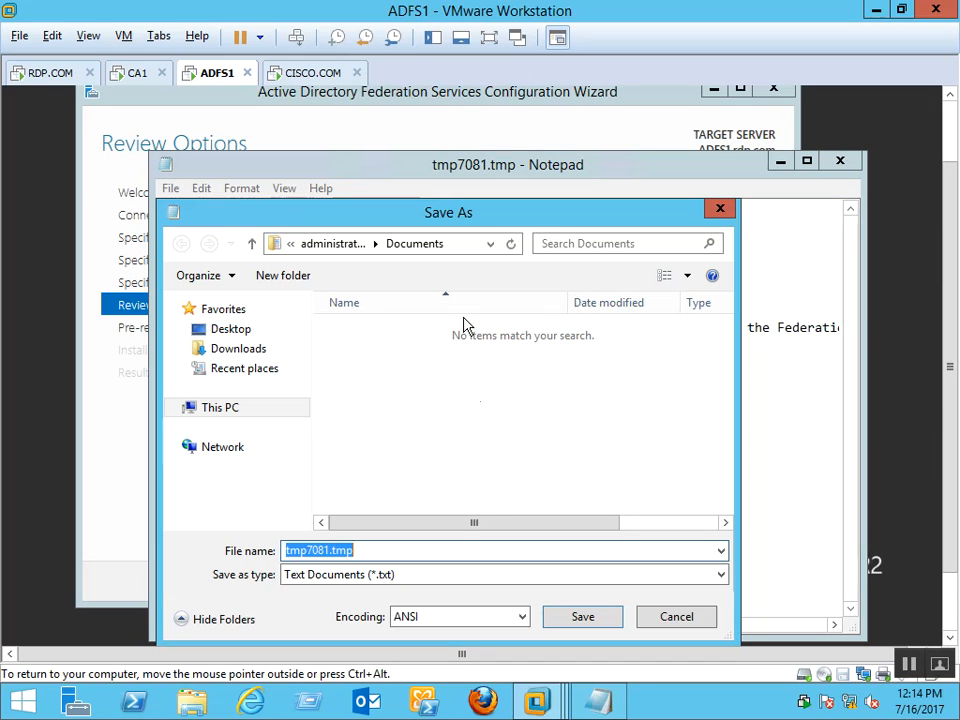
pyautogui.press('BackSpace')
pyautogui.write('adfs')
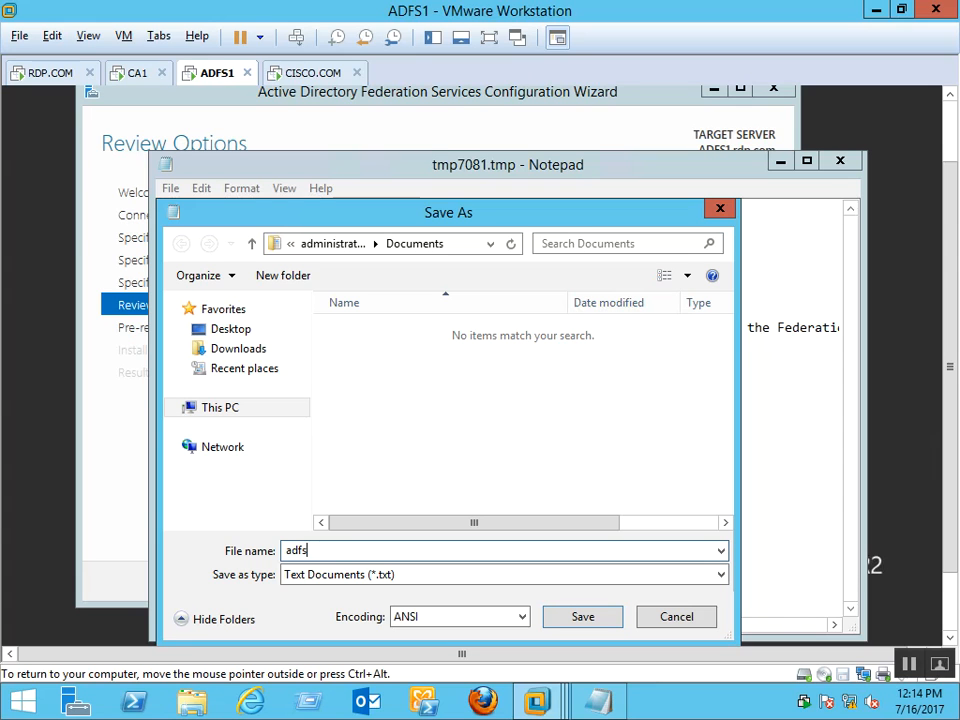
pyautogui.write('-scripts')
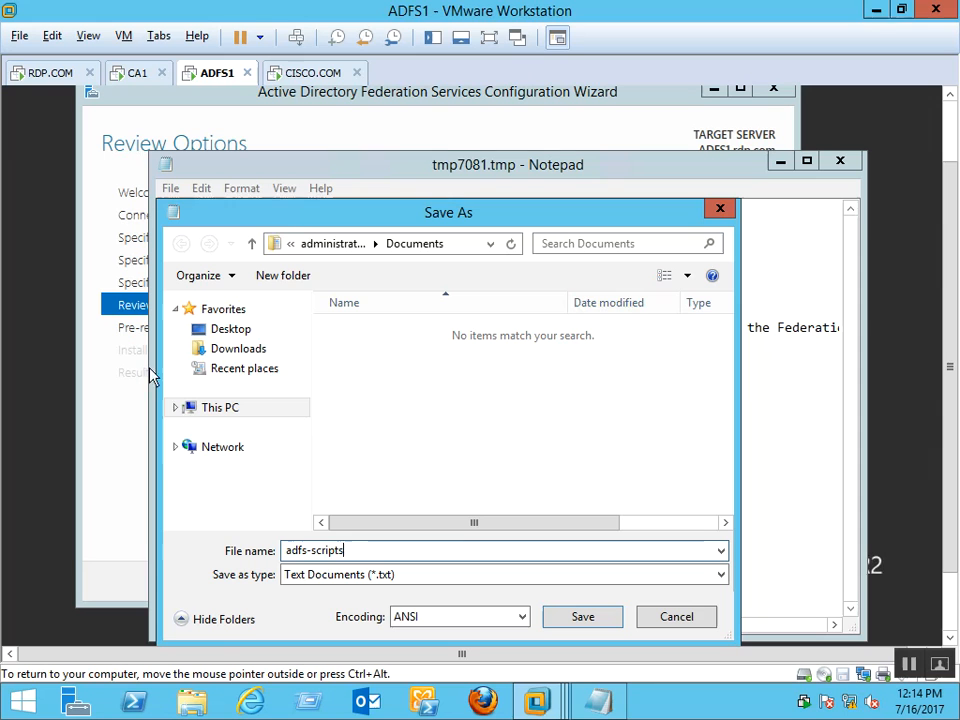
pyautogui.click(257, 412)
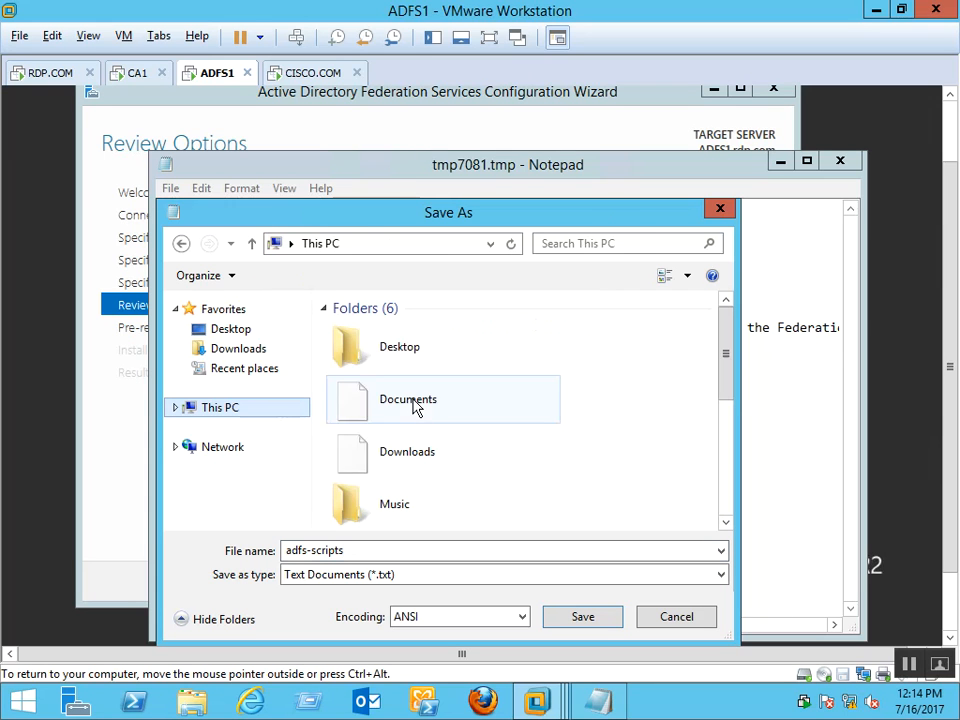
pyautogui.scroll(-3, 727, 357)
pyautogui.doubleClick(474, 452)
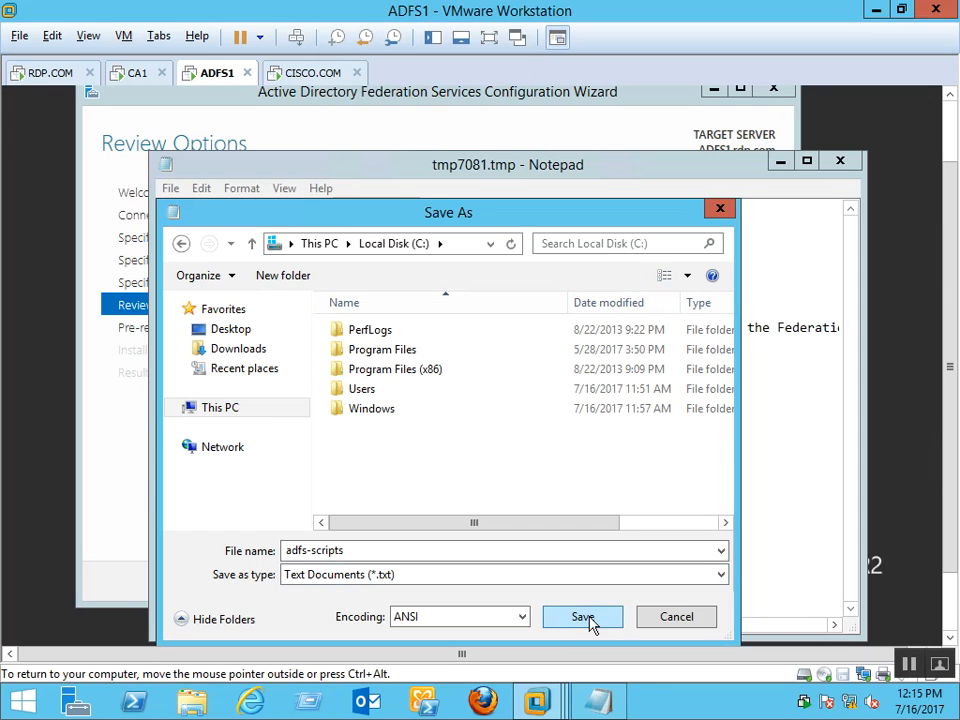
pyautogui.click(583, 617)
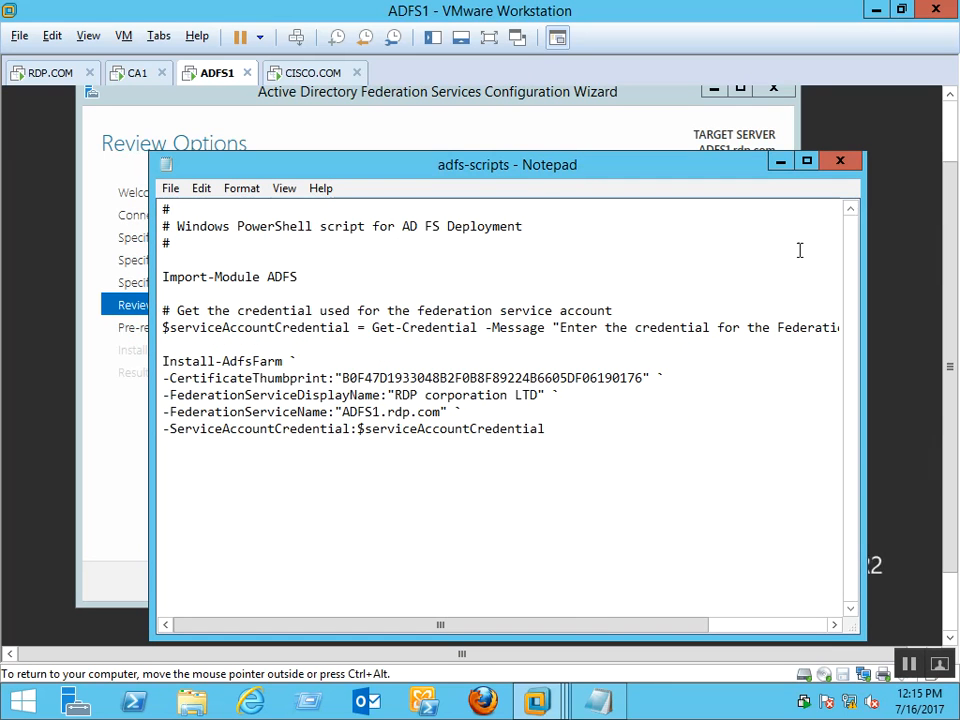
pyautogui.click(840, 162)
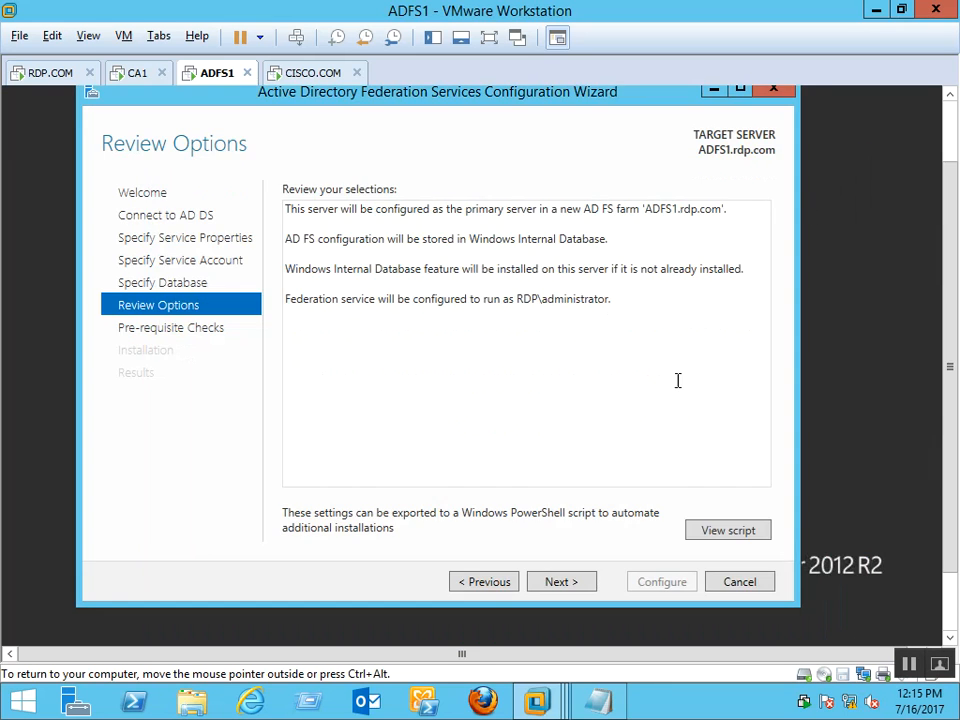
pyautogui.click(569, 594)
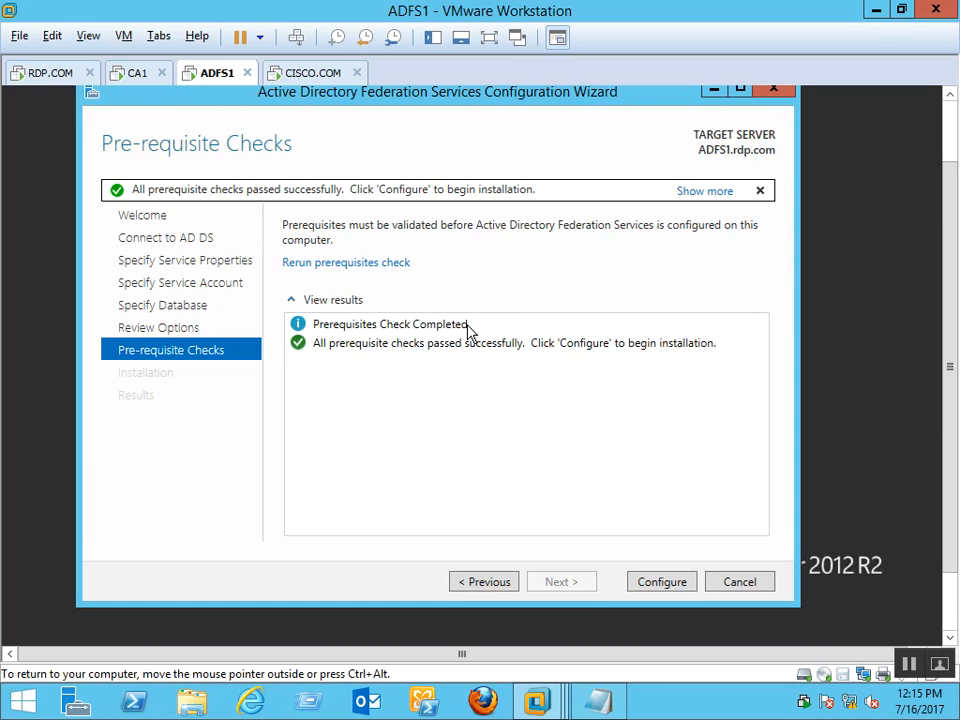
# Configure ADFS1 as the first farm server, then close the wizard after the SPN warning result
pyautogui.click(663, 586)
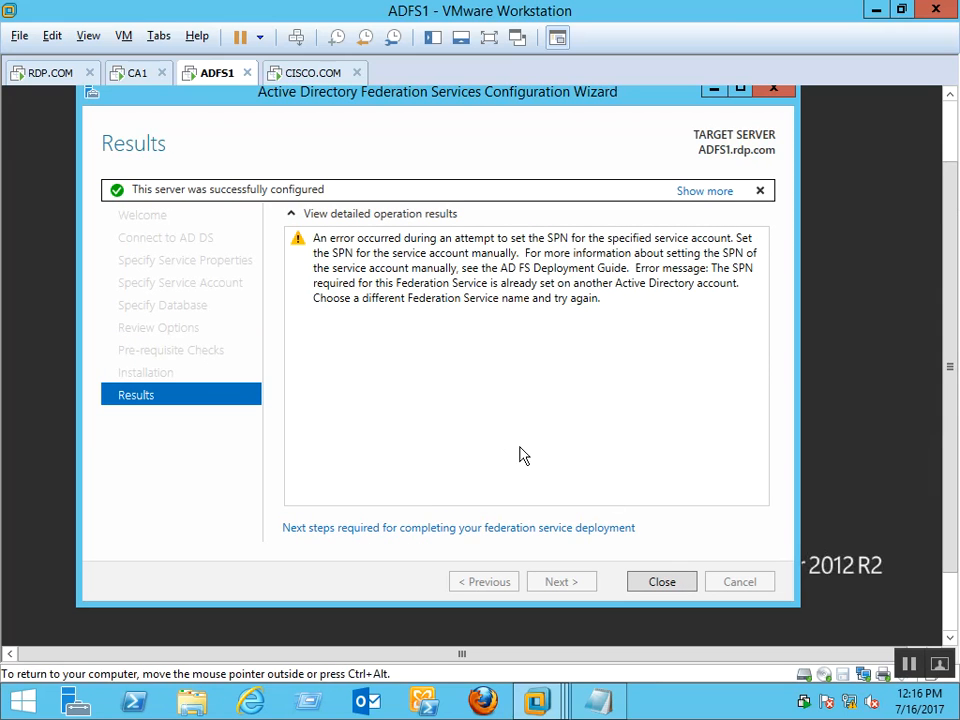
pyautogui.click(662, 582)
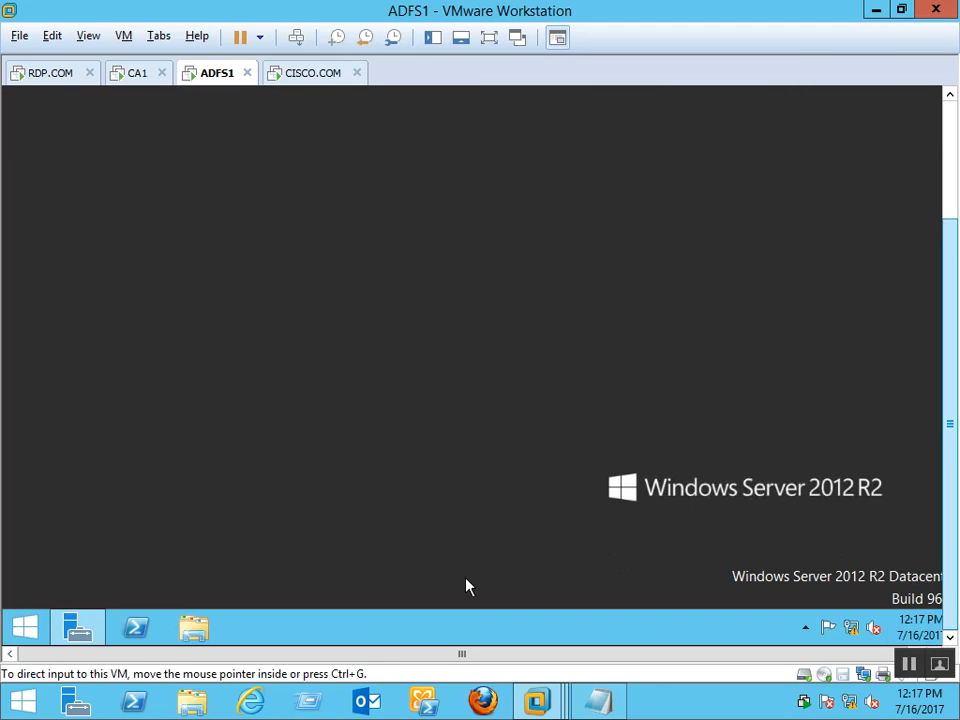
# In Server Manager, dismiss the results page and notifications, then launch AD FS Management from Tools
pyautogui.click(76, 630)
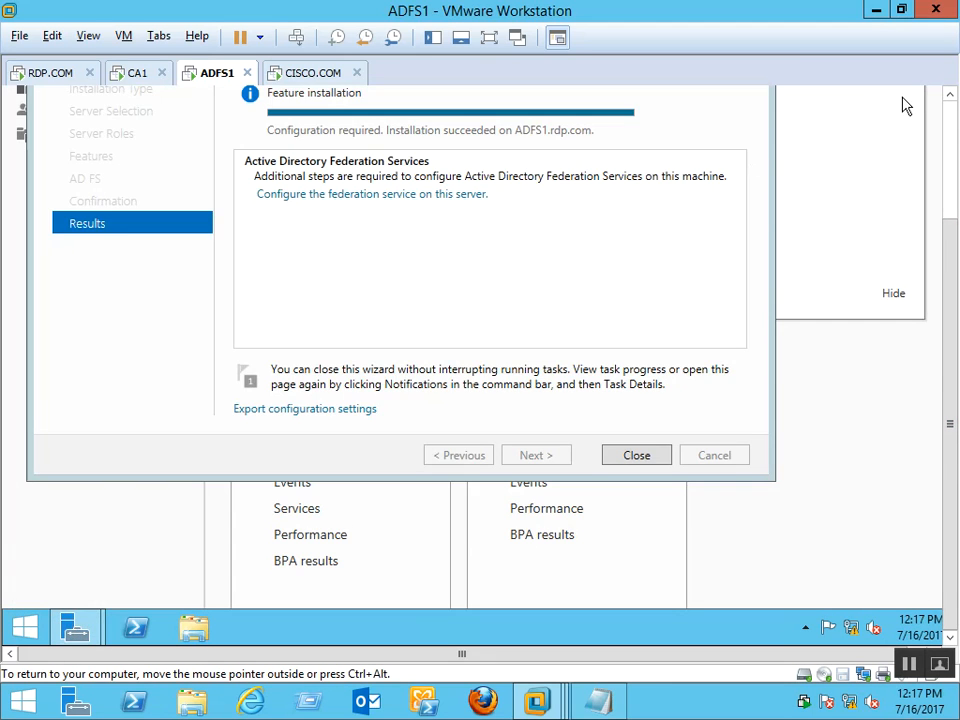
pyautogui.click(634, 617)
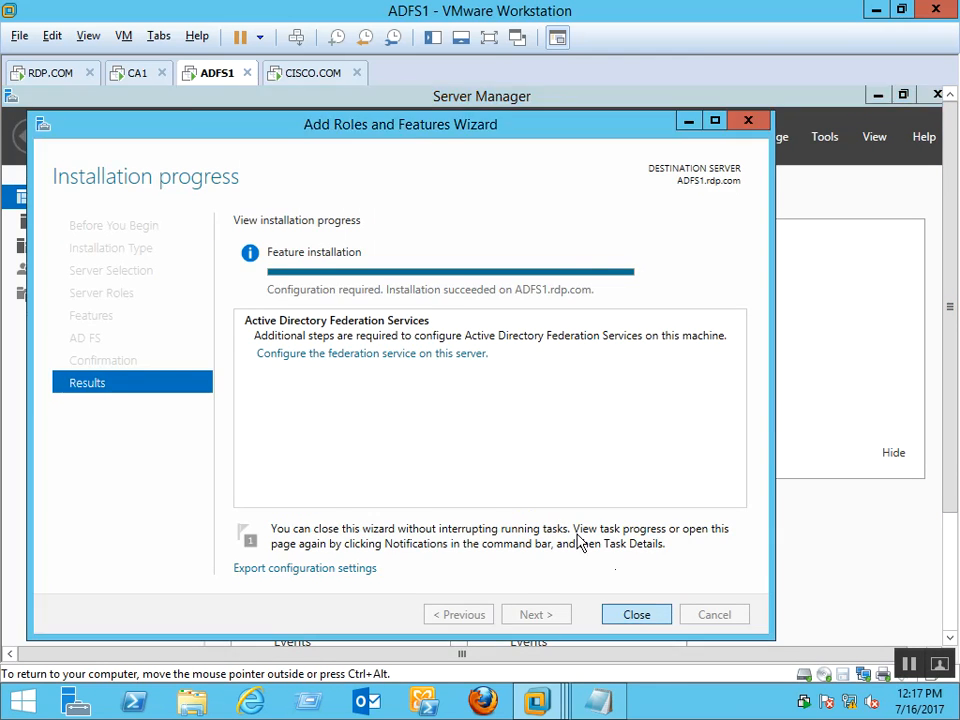
pyautogui.click(717, 138)
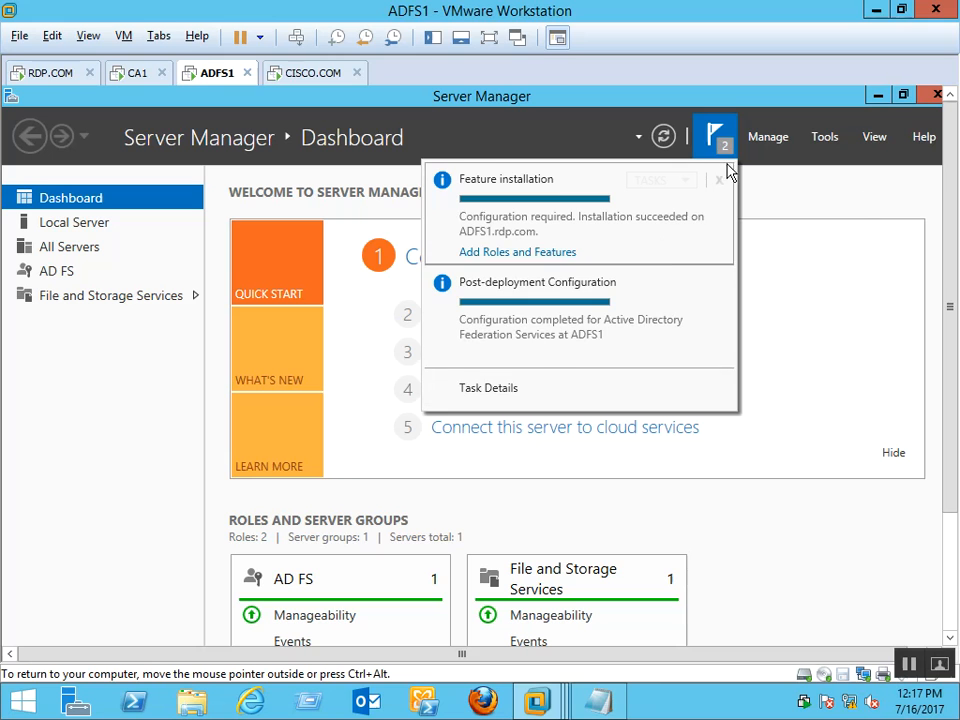
pyautogui.click(864, 195)
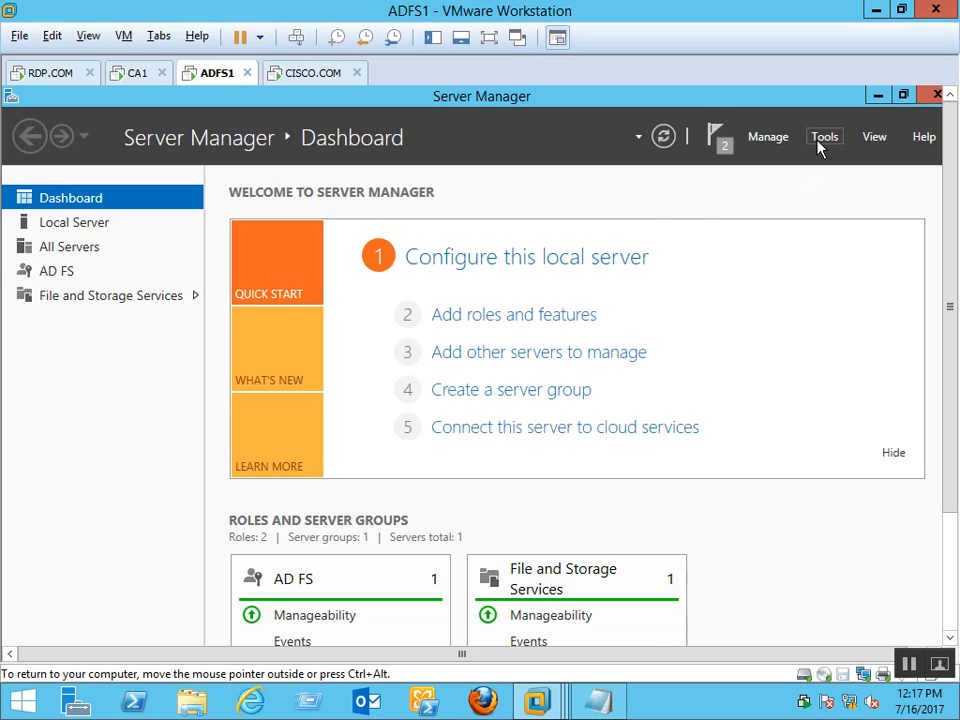
pyautogui.click(822, 138)
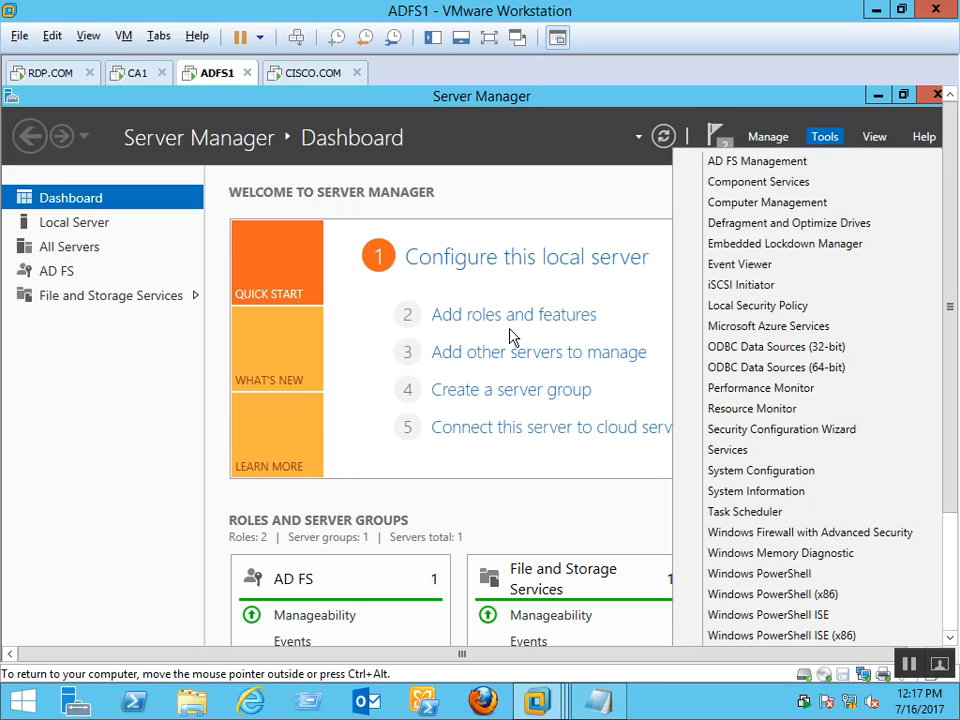
pyautogui.click(845, 164)
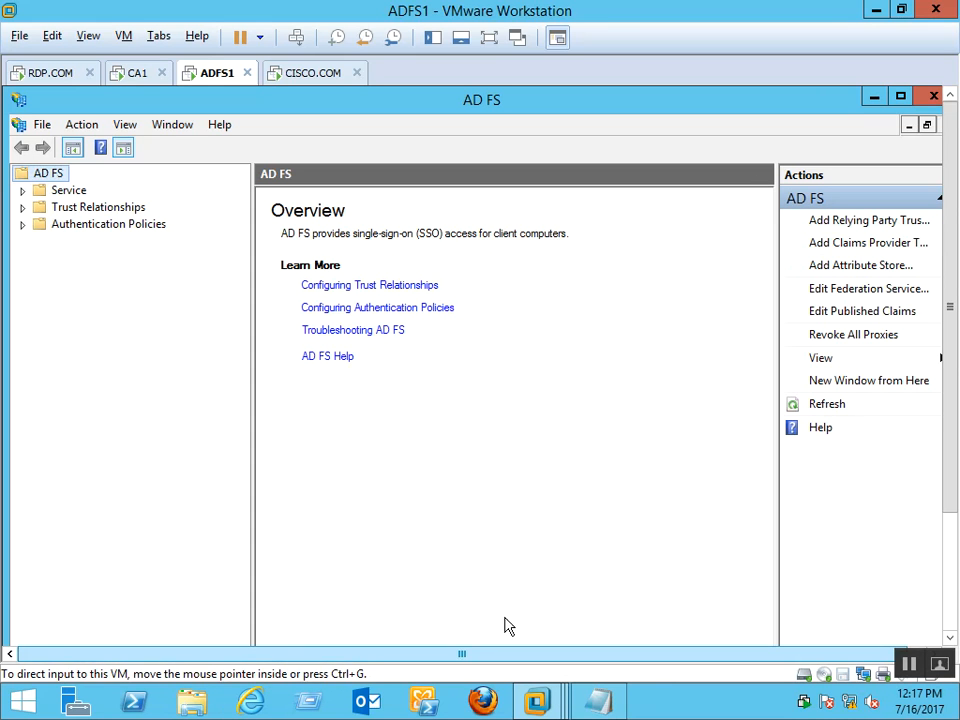
# Expand Service, open Endpoints, and inspect the /adfs/services/trust/13/username endpoint
pyautogui.click(22, 191)
pyautogui.click(67, 192)
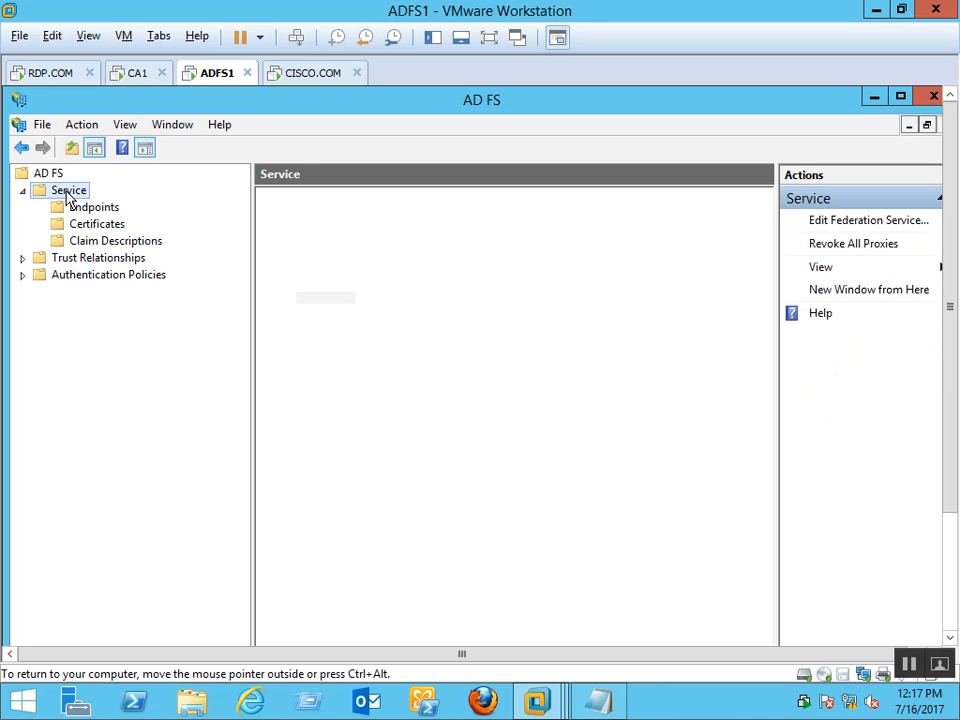
pyautogui.click(90, 209)
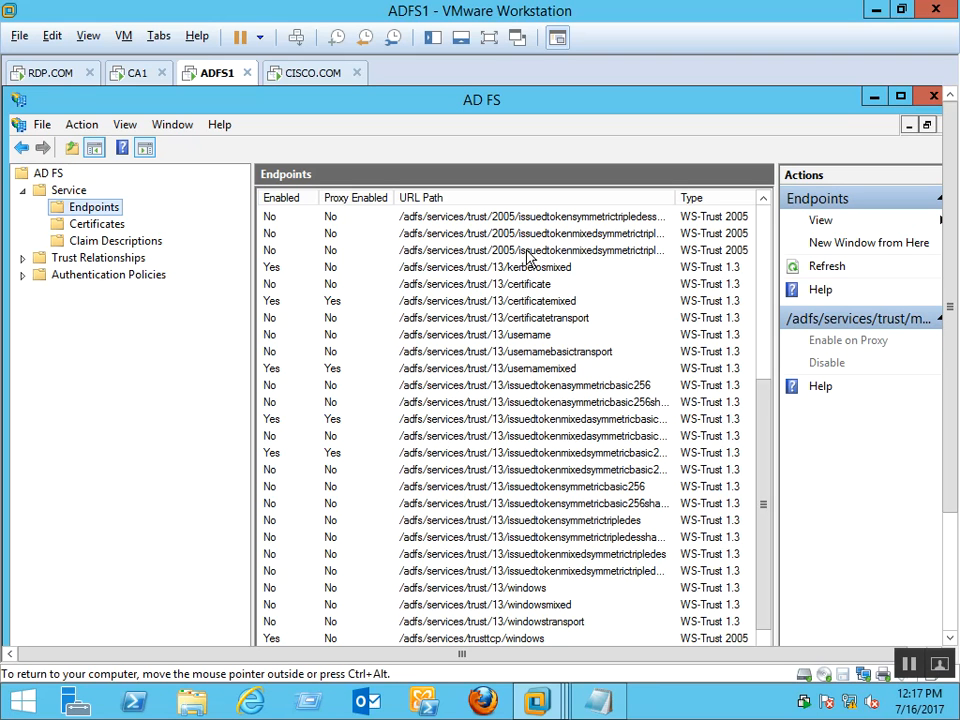
pyautogui.click(531, 339)
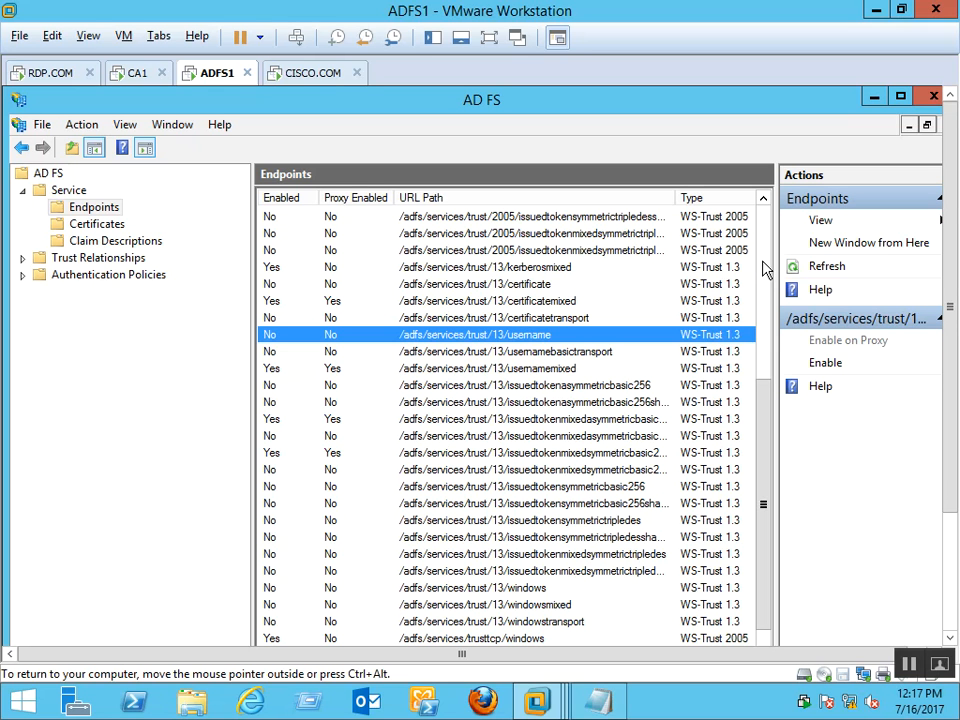
pyautogui.scroll(5, 765, 290)
pyautogui.moveTo(763, 303); pyautogui.dragTo(765, 447)
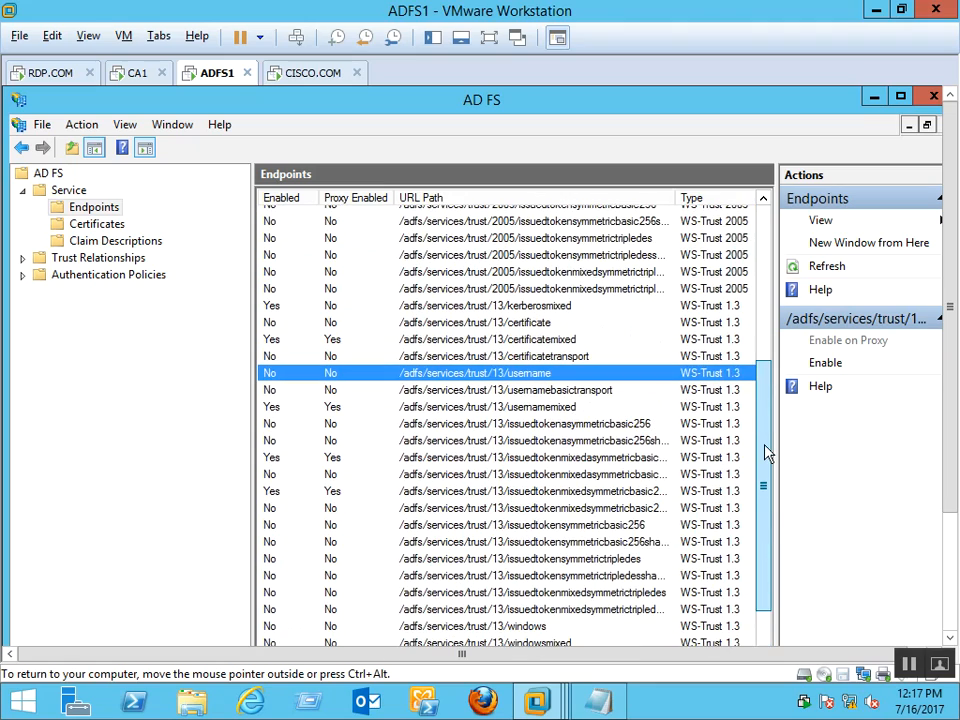
# Inspect the issued-token, certificatetransport and /adfs/services/trust/13/certificate endpoint entries
pyautogui.click(529, 560)
pyautogui.click(495, 597)
pyautogui.click(551, 386)
pyautogui.click(520, 441)
pyautogui.click(489, 507)
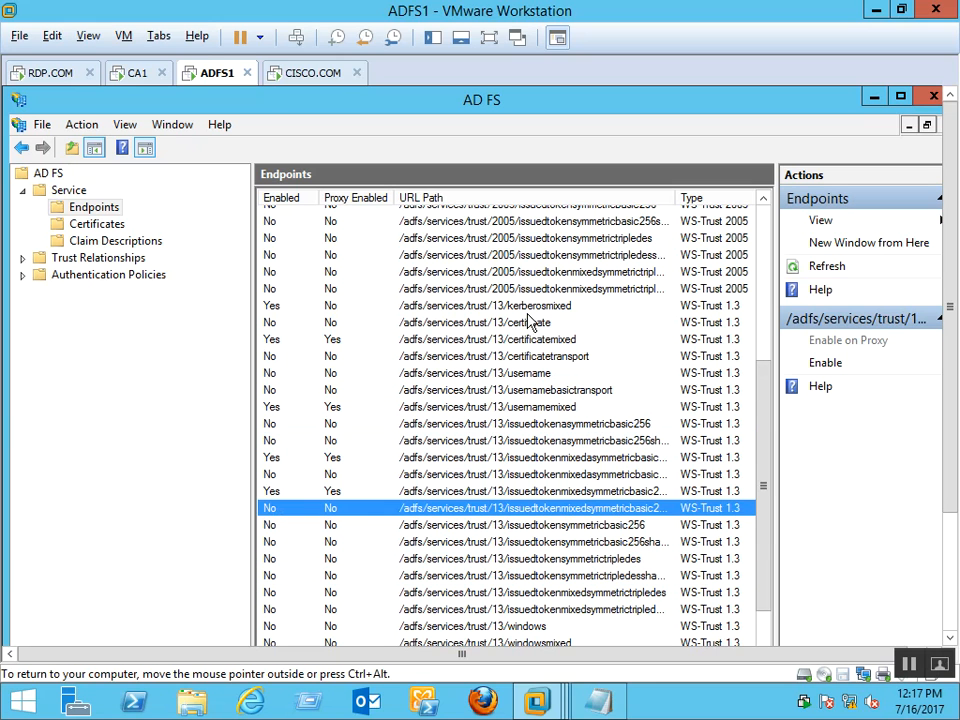
pyautogui.click(455, 355)
pyautogui.click(480, 457)
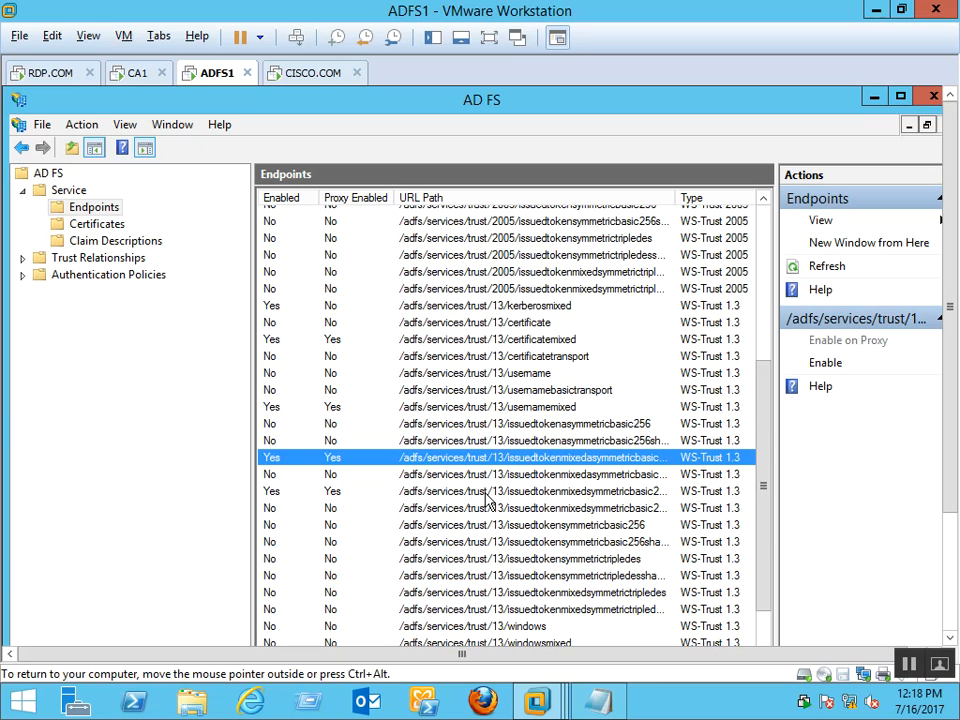
pyautogui.click(541, 322)
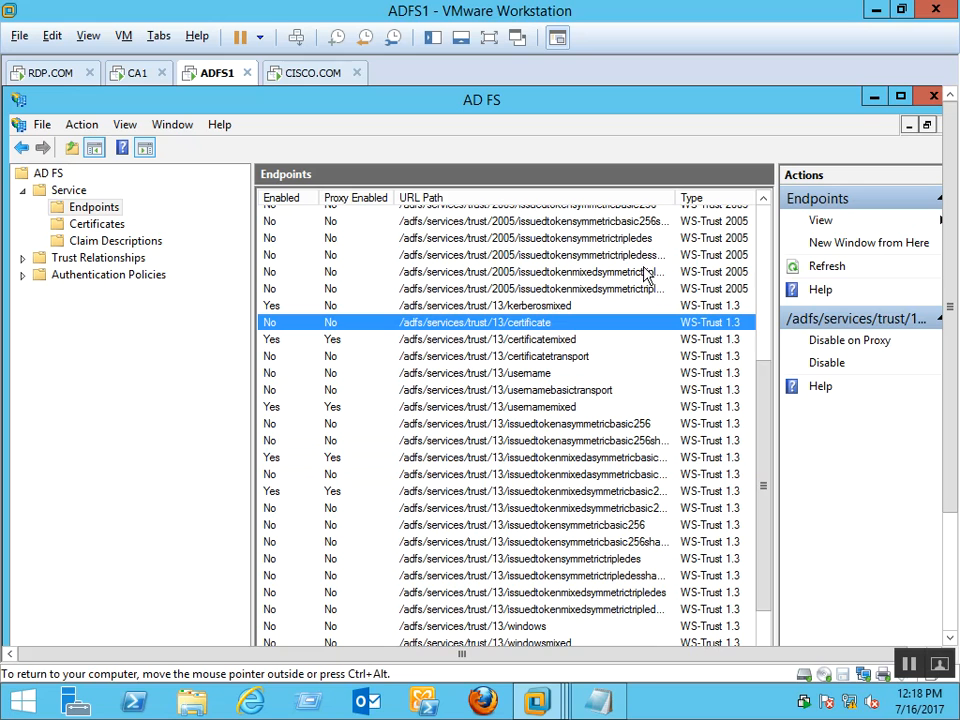
pyautogui.click(763, 238)
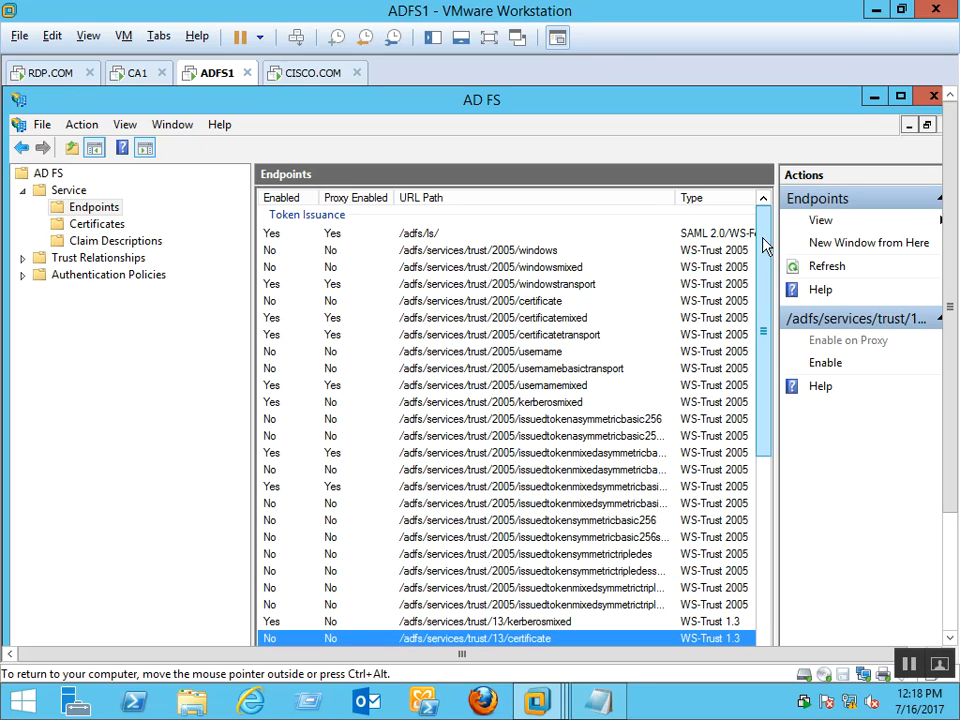
pyautogui.moveTo(763, 245); pyautogui.dragTo(750, 520)
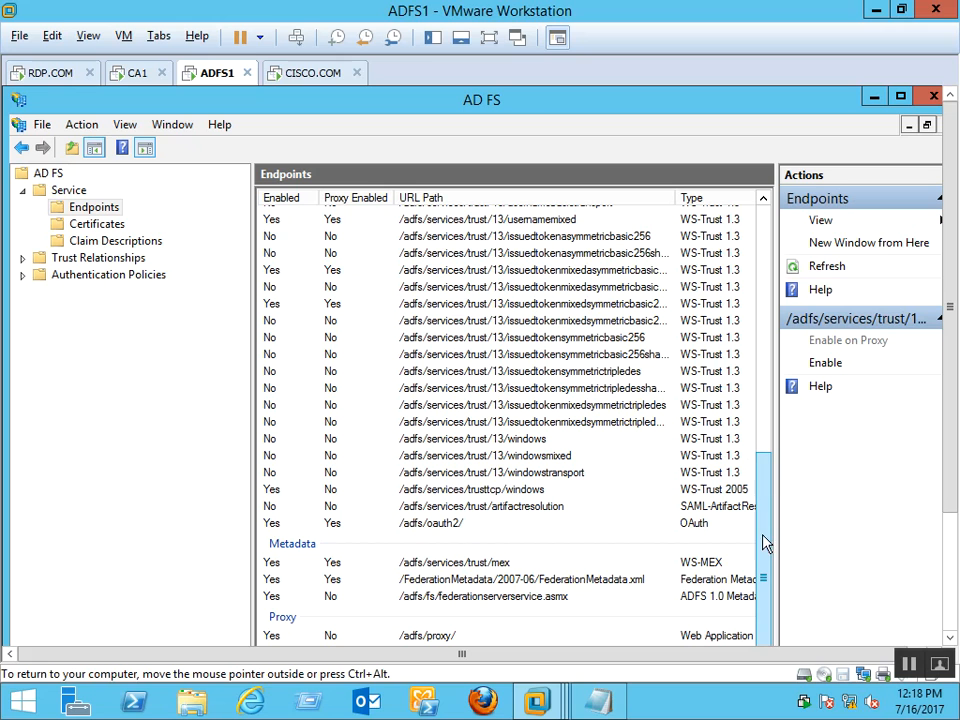
# View Enable/Disable options for federationserverservice.asmx, mex, trusttcp/windows and windowsmixed endpoints without changing them
pyautogui.click(497, 600)
pyautogui.rightClick(495, 601)
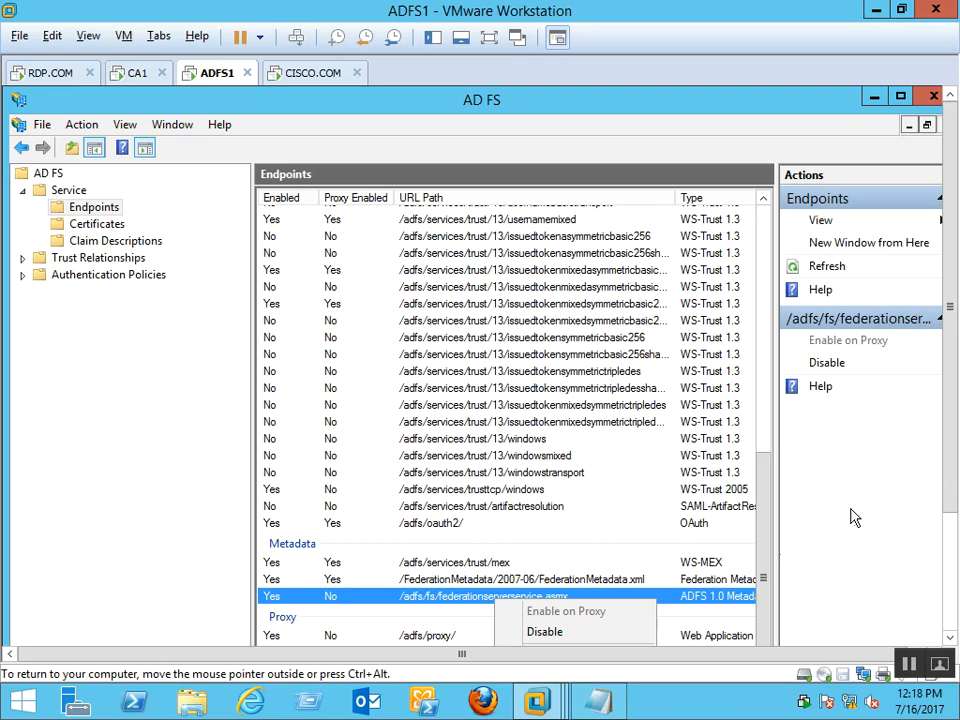
pyautogui.click(754, 594)
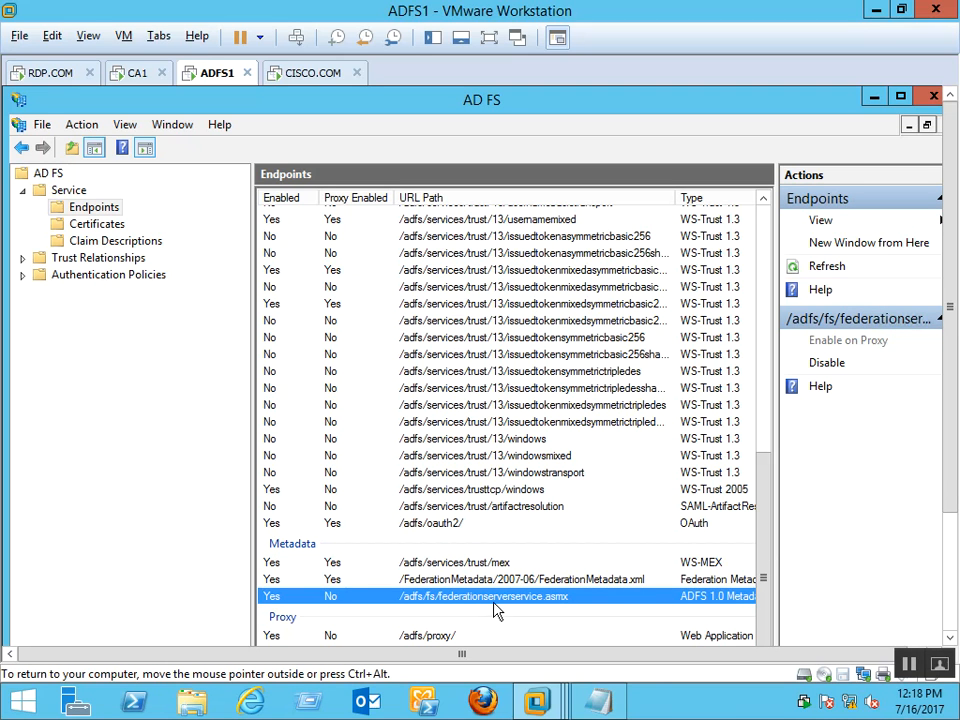
pyautogui.rightClick(496, 597)
pyautogui.click(484, 562)
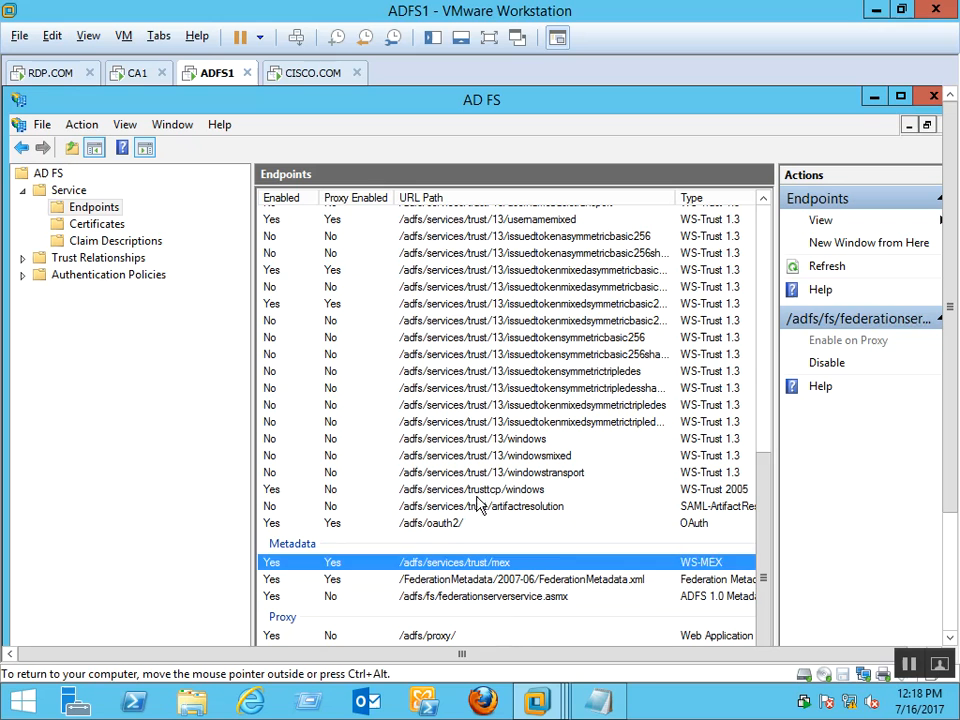
pyautogui.click(477, 492)
pyautogui.rightClick(478, 503)
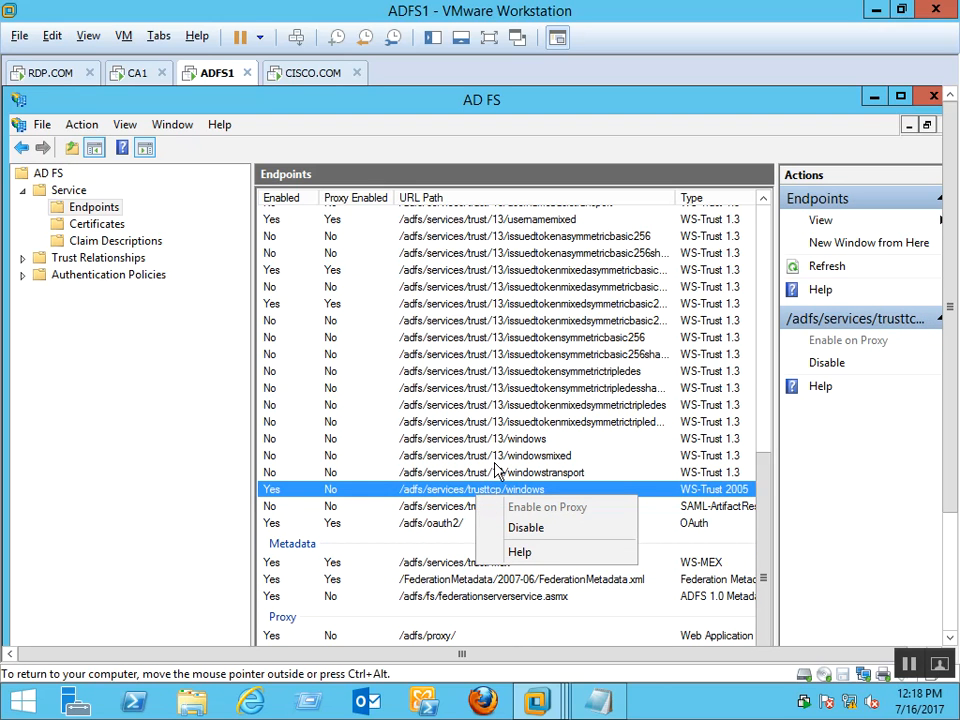
pyautogui.click(492, 460)
pyautogui.rightClick(495, 462)
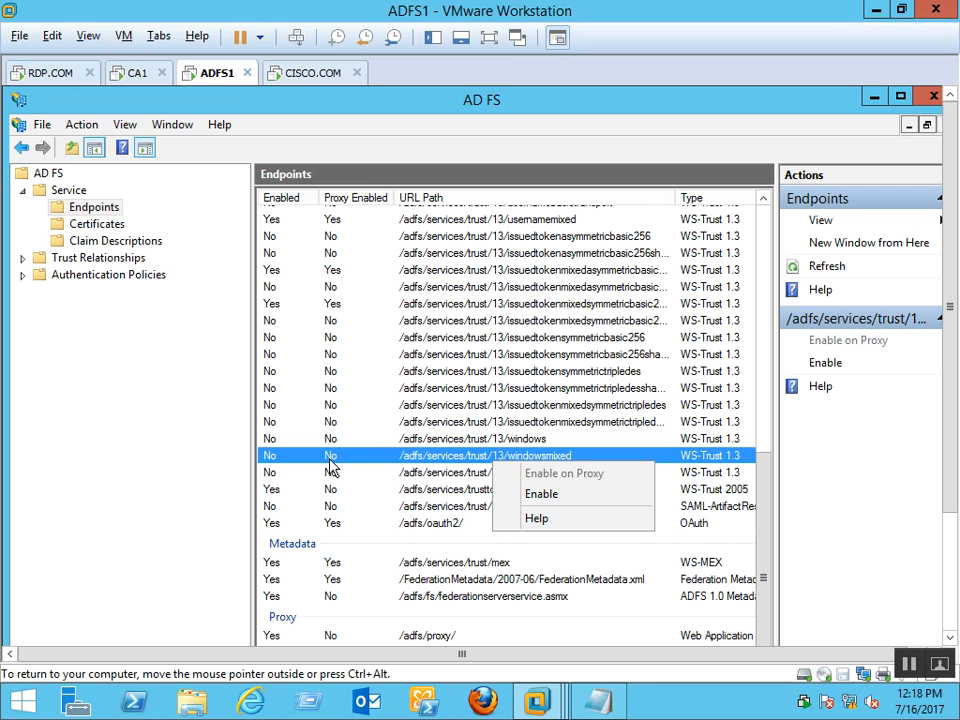
pyautogui.click(664, 412)
# Check the options on the proxy-enabled issued-token endpoints unchanged, then show the AD FS certificates
pyautogui.click(535, 406)
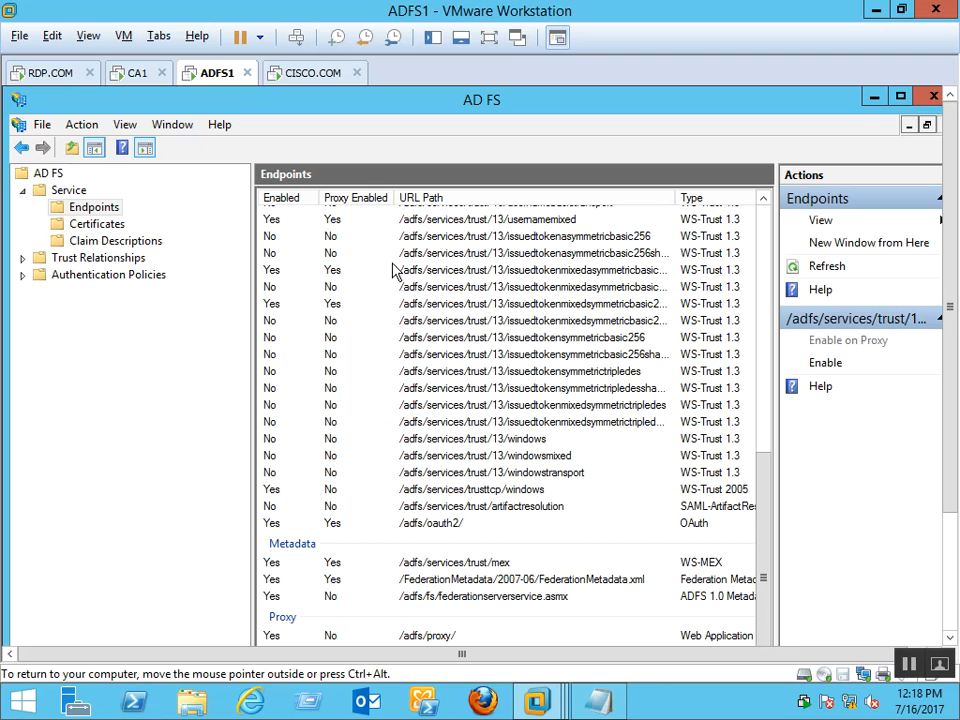
pyautogui.click(465, 270)
pyautogui.rightClick(472, 276)
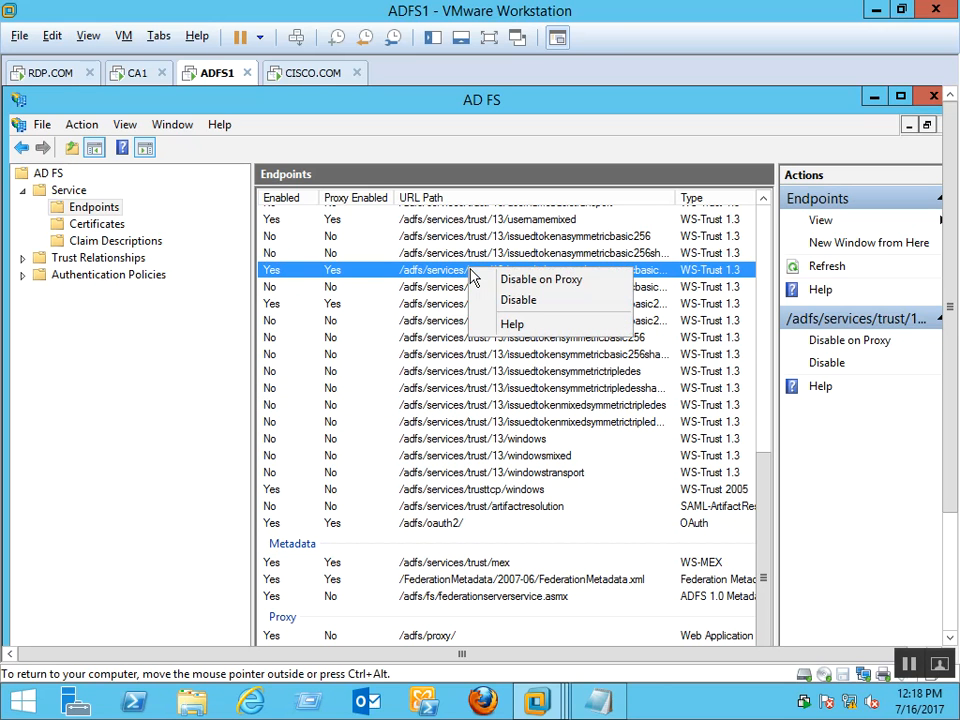
pyautogui.click(340, 305)
pyautogui.rightClick(343, 304)
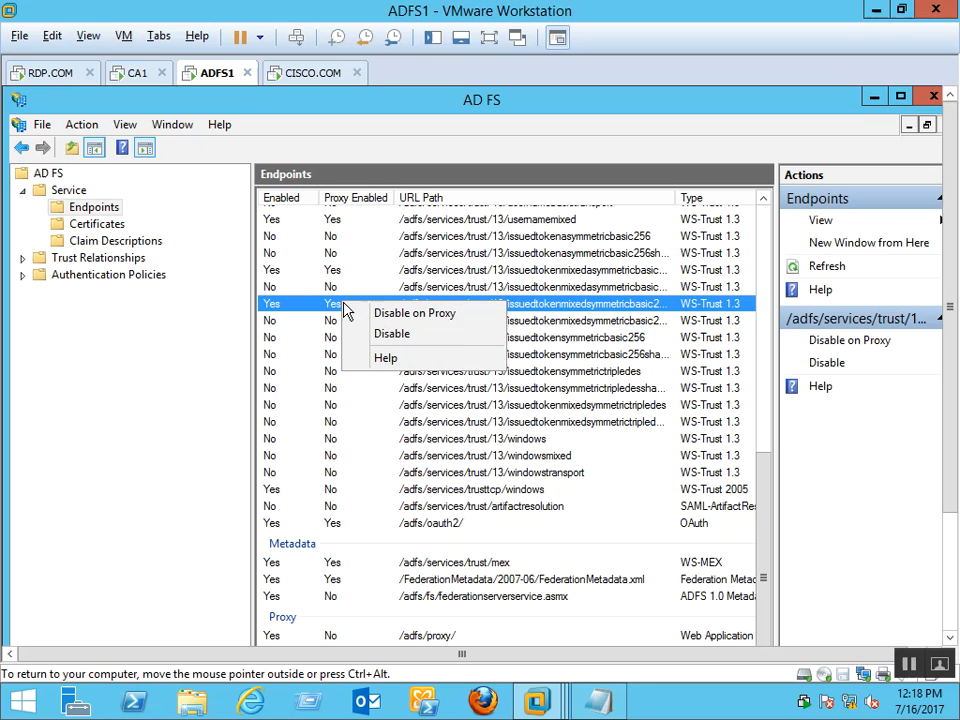
pyautogui.click(585, 297)
pyautogui.click(571, 302)
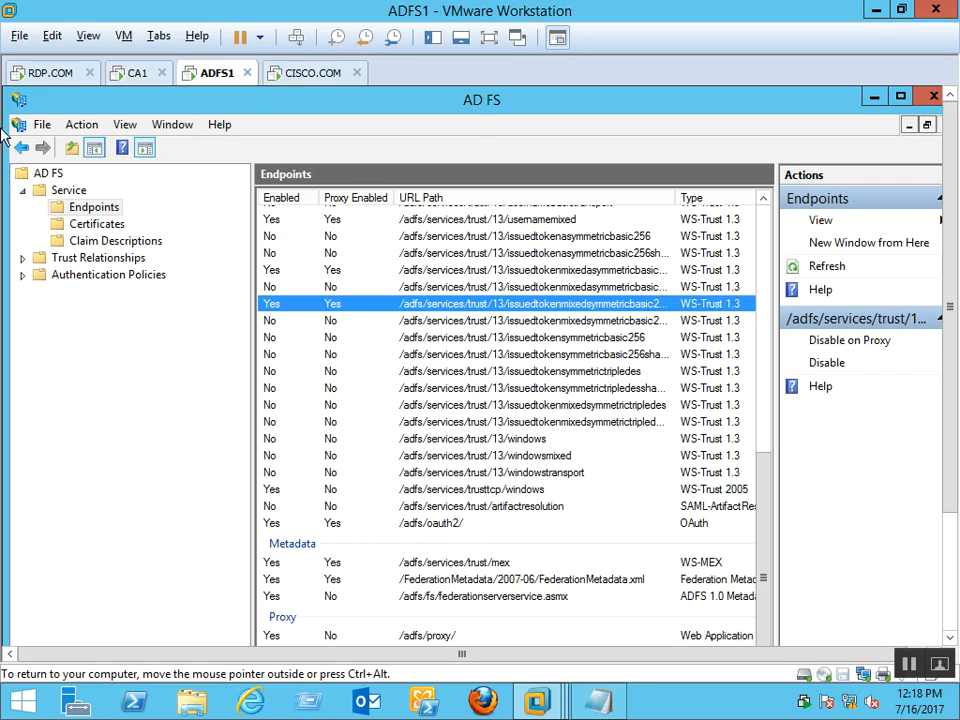
pyautogui.moveTo(758, 545); pyautogui.dragTo(761, 290)
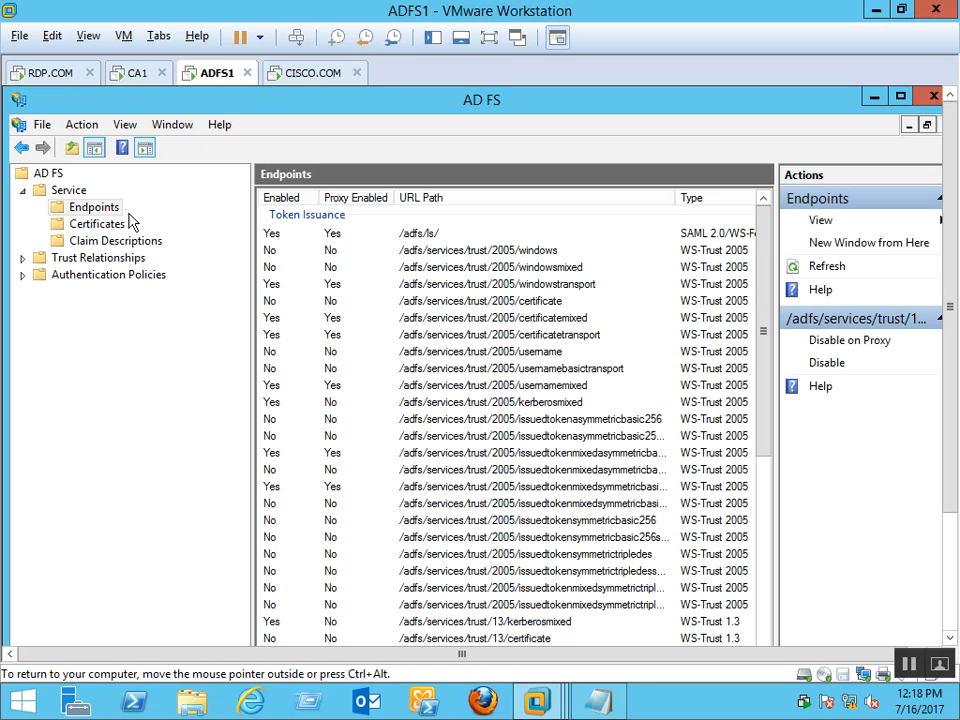
pyautogui.click(97, 224)
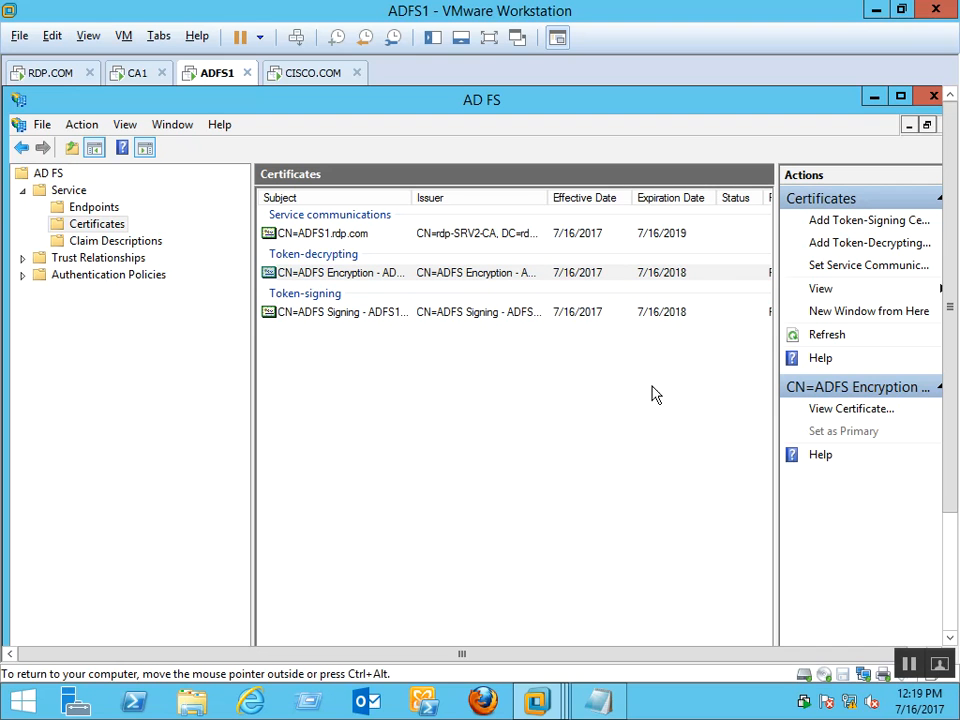
# Scroll through the claim descriptions list, then collapse Service back to its Overview page
pyautogui.click(104, 244)
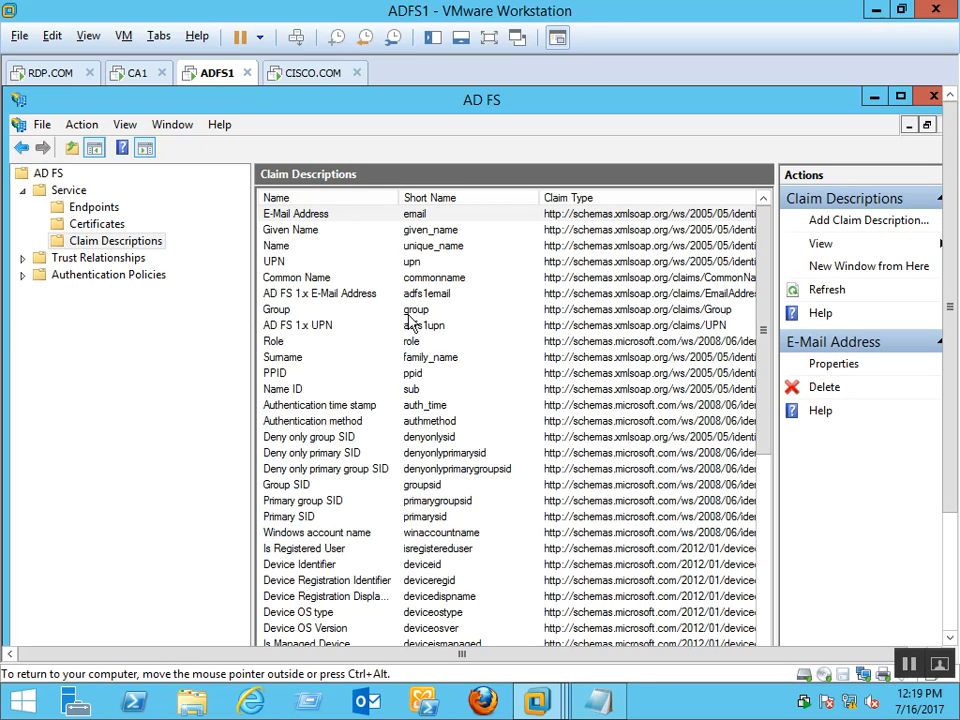
pyautogui.moveTo(761, 242); pyautogui.dragTo(775, 268)
pyautogui.click(22, 190)
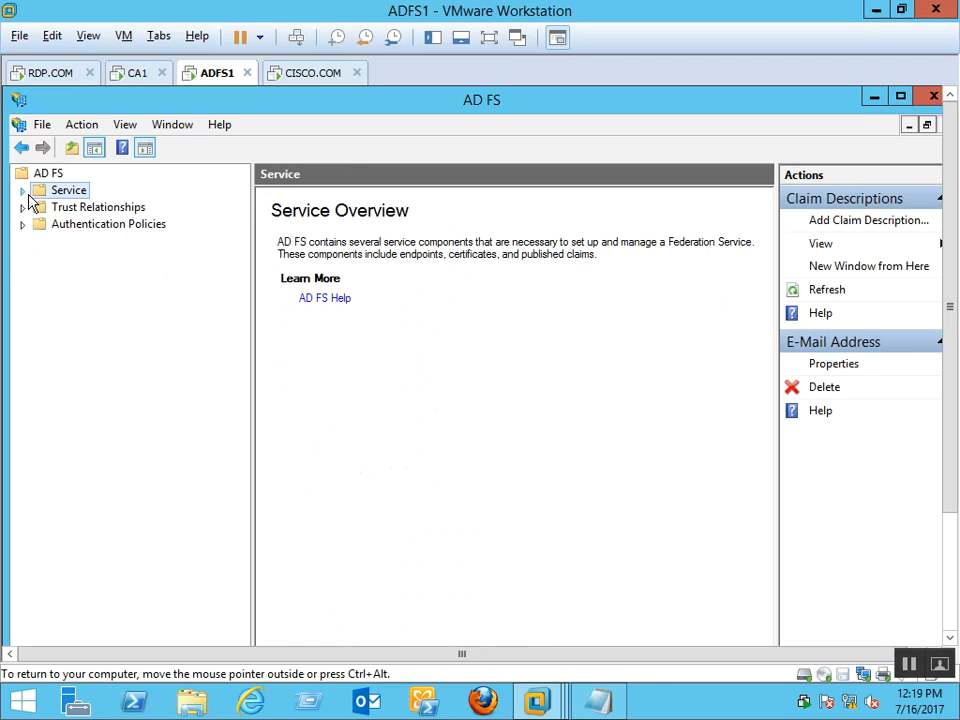
# Browse claims provider trusts, the Device Registration Service trust, attribute stores and per relying party policies
pyautogui.doubleClick(100, 209)
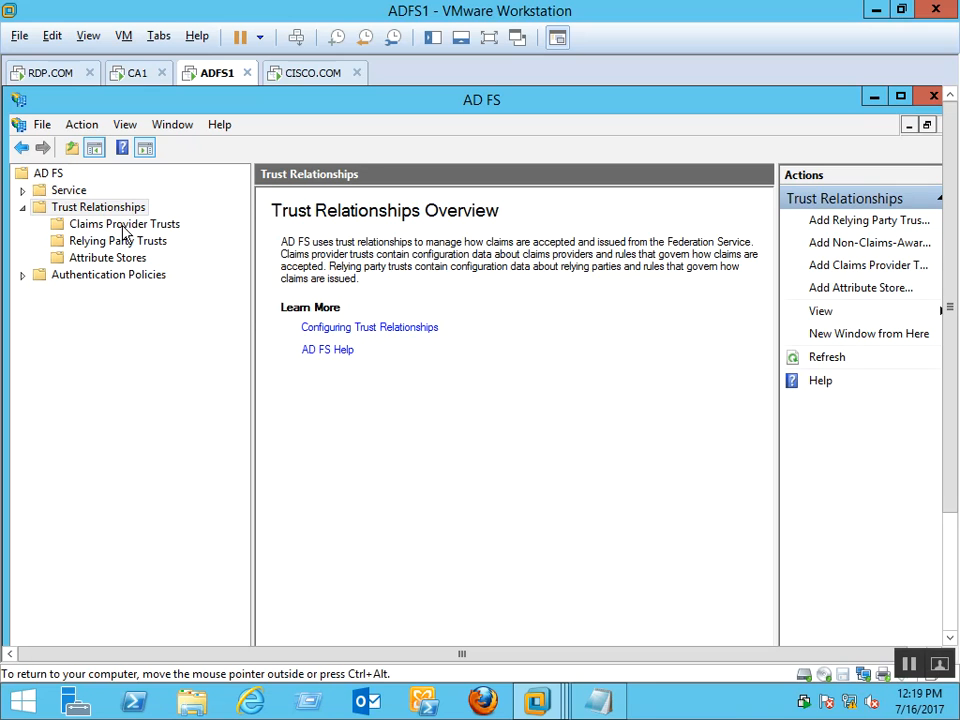
pyautogui.click(124, 226)
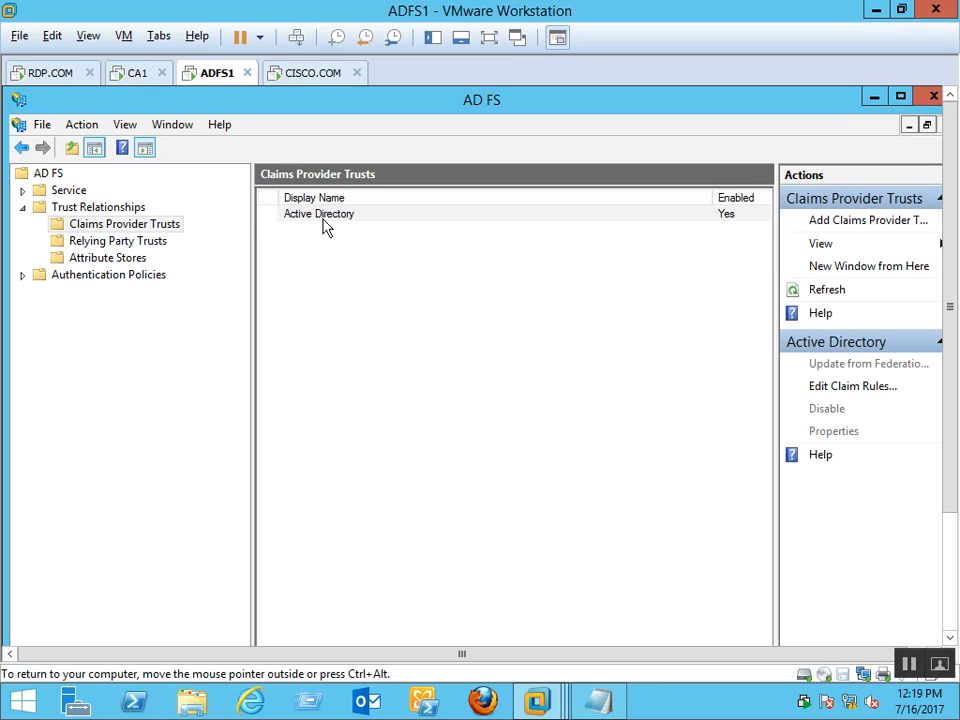
pyautogui.click(116, 242)
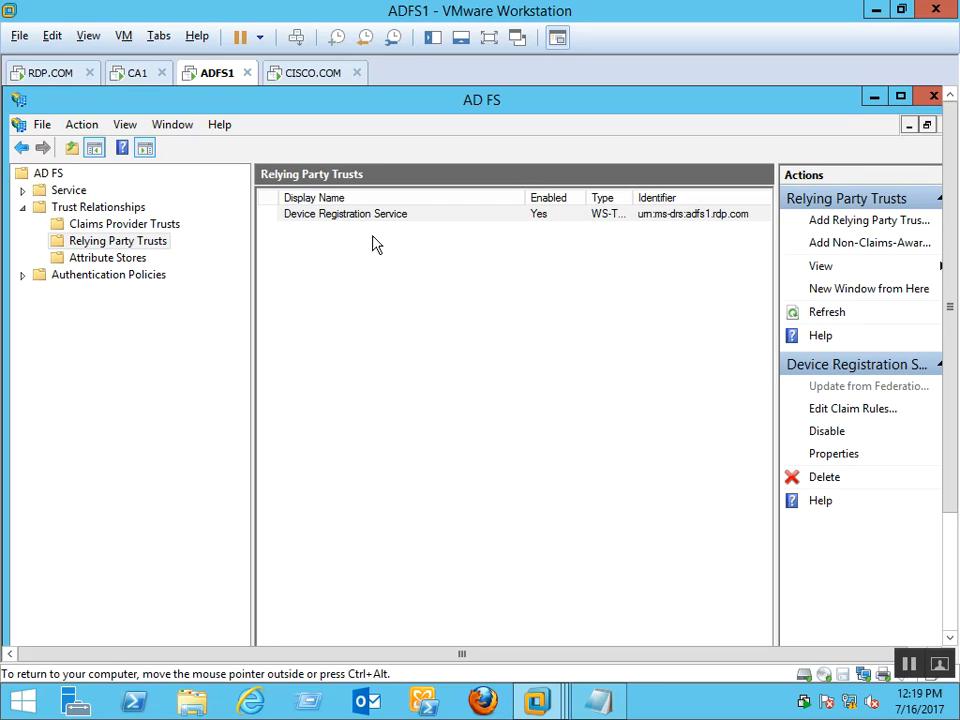
pyautogui.click(337, 218)
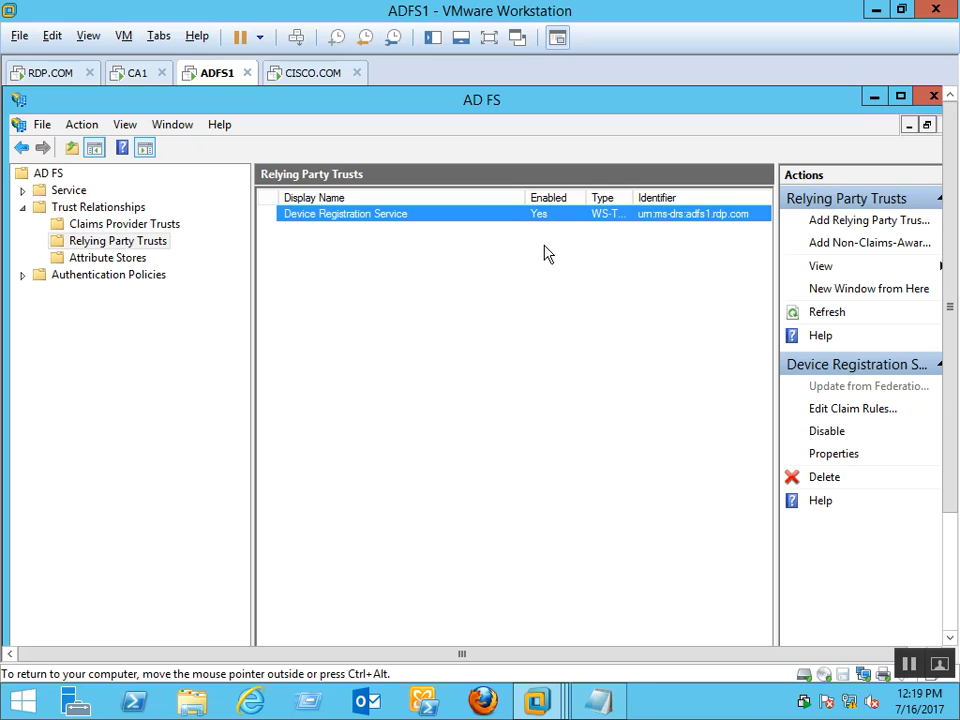
pyautogui.click(113, 260)
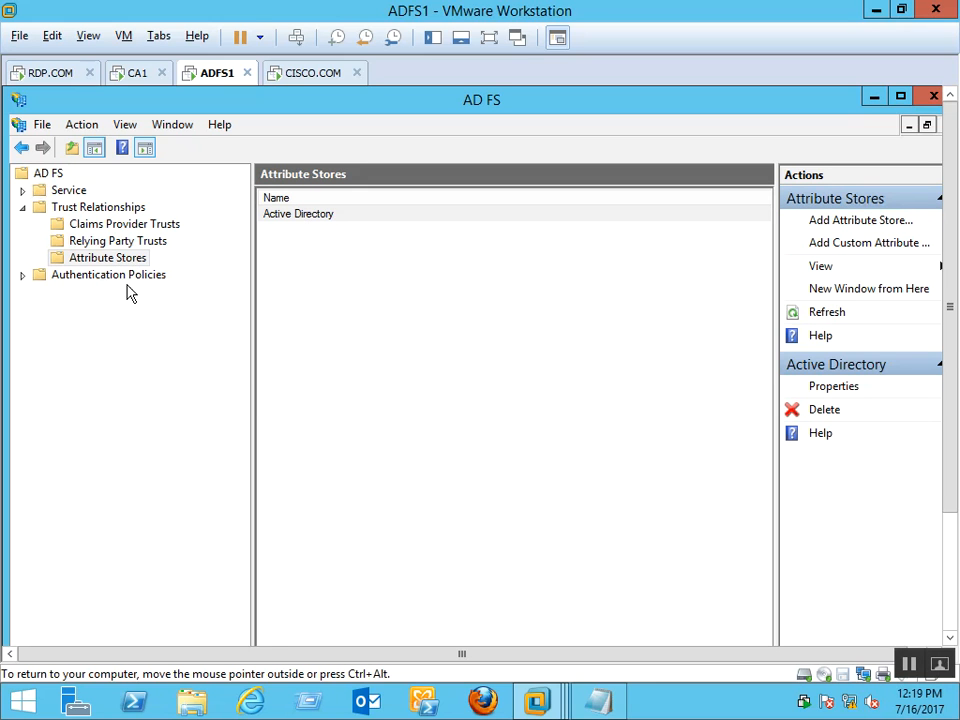
pyautogui.click(133, 278)
pyautogui.click(138, 299)
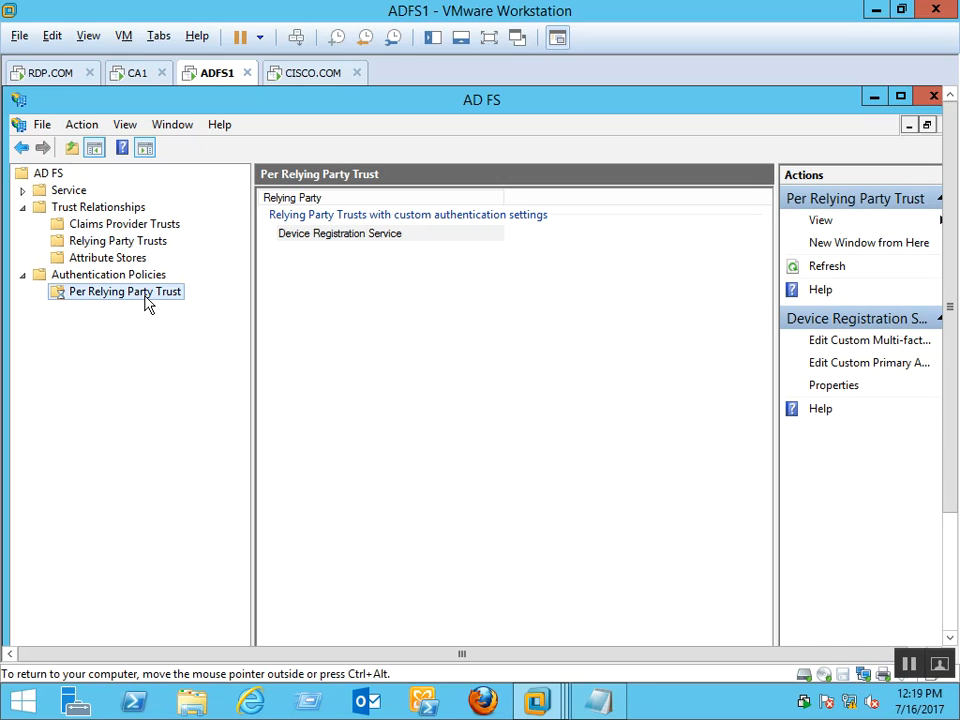
pyautogui.click(430, 330)
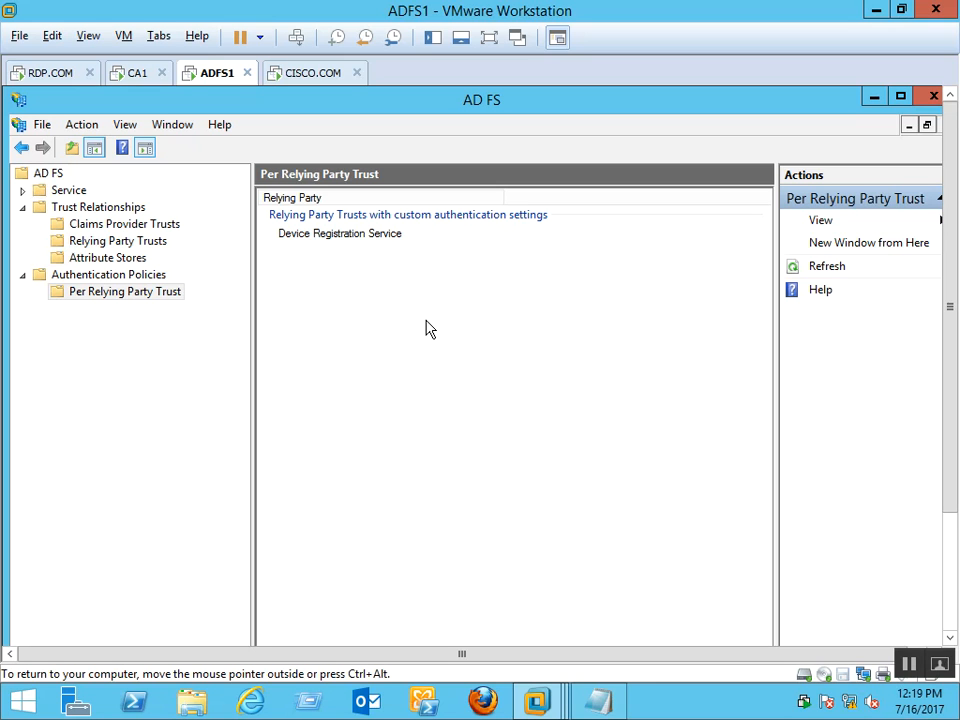
# Revisit claims provider trusts and settle on the Relying Party Trusts node
pyautogui.click(138, 244)
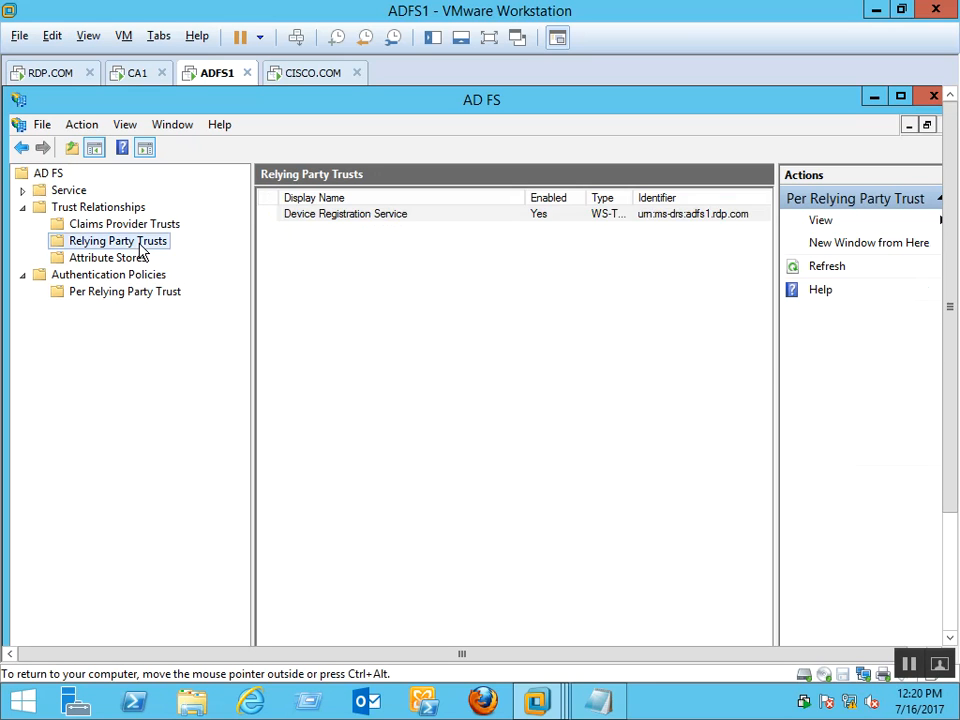
pyautogui.click(148, 230)
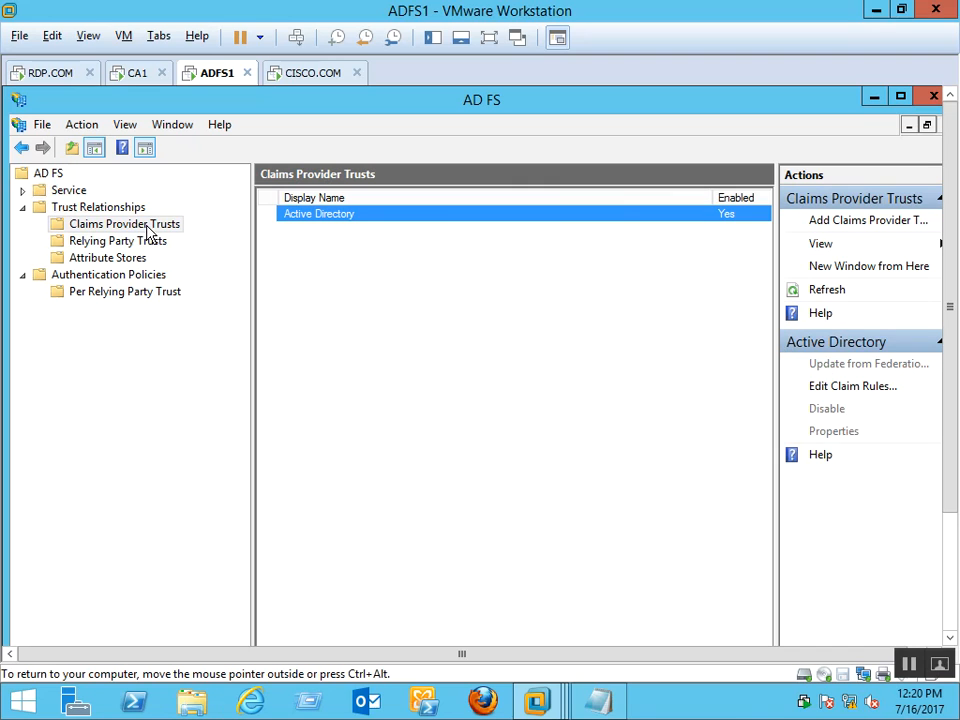
pyautogui.click(143, 249)
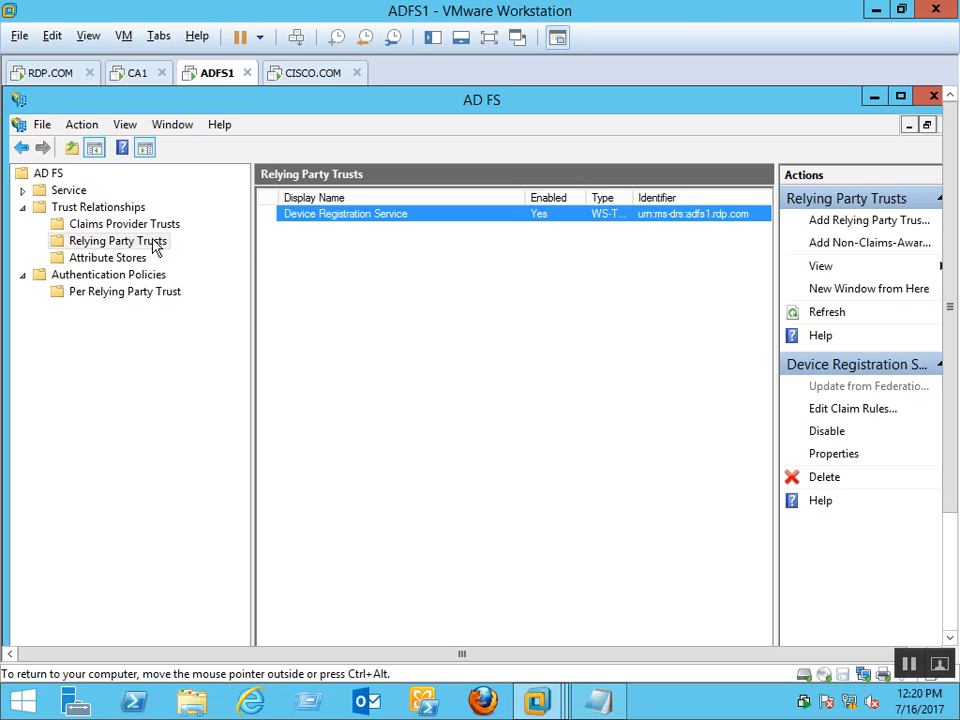
pyautogui.click(146, 244)
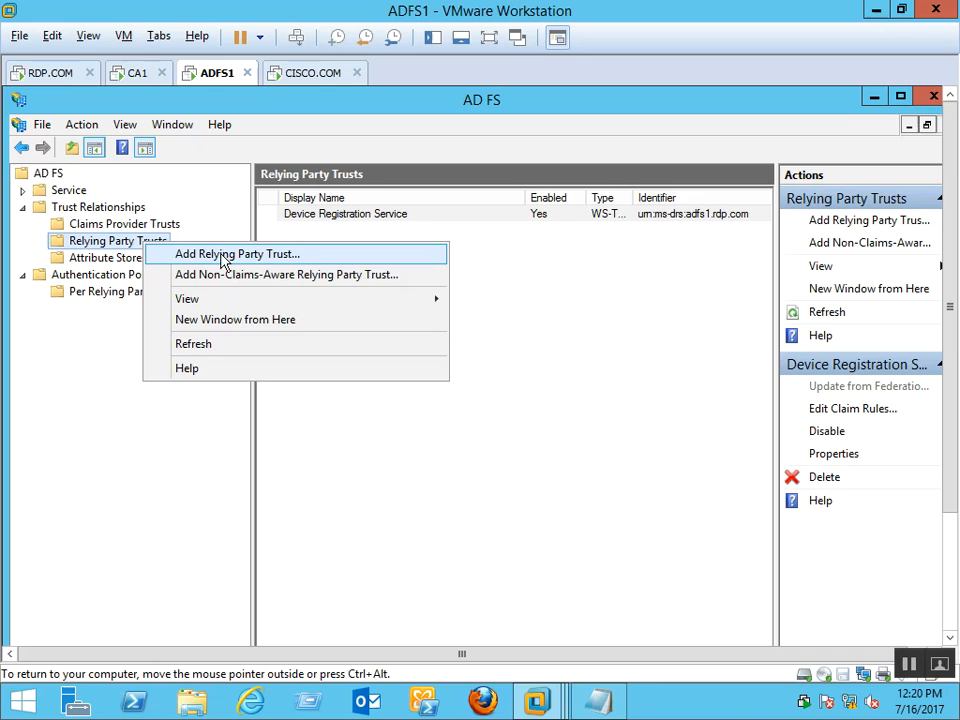
# Launch Add Relying Party Trust, start the wizard, and focus the federation metadata address field
pyautogui.click(307, 260)
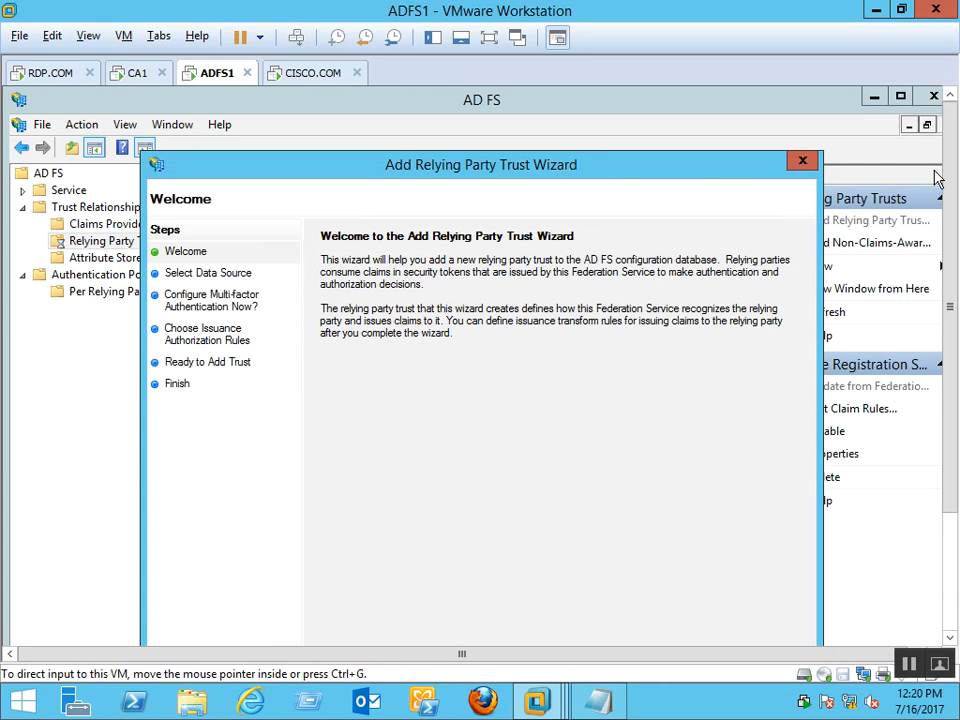
pyautogui.moveTo(951, 190); pyautogui.dragTo(954, 268)
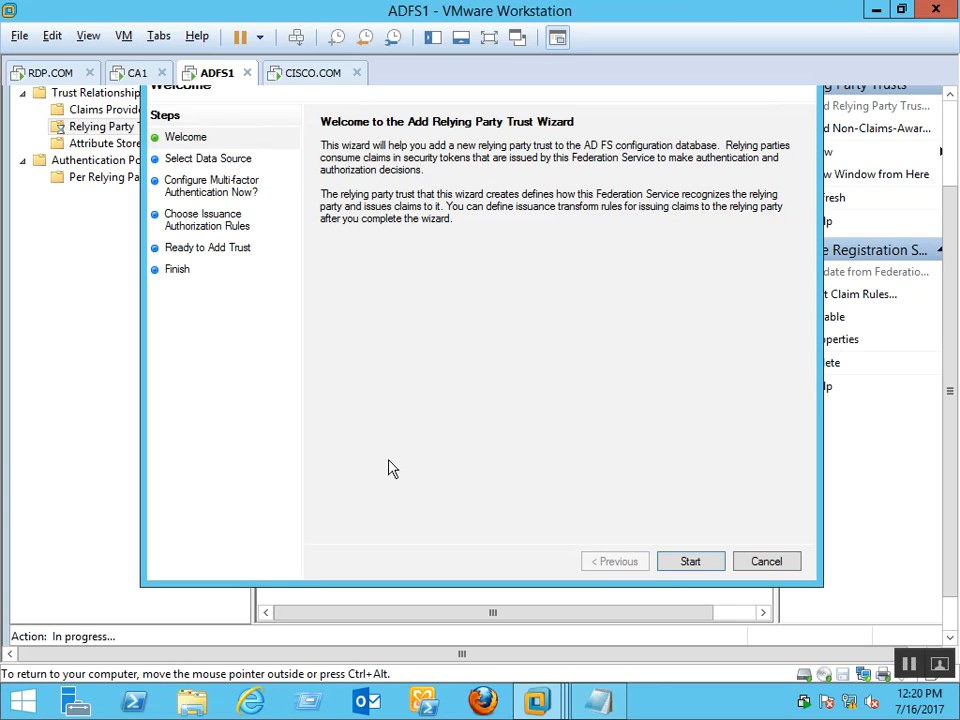
pyautogui.click(672, 564)
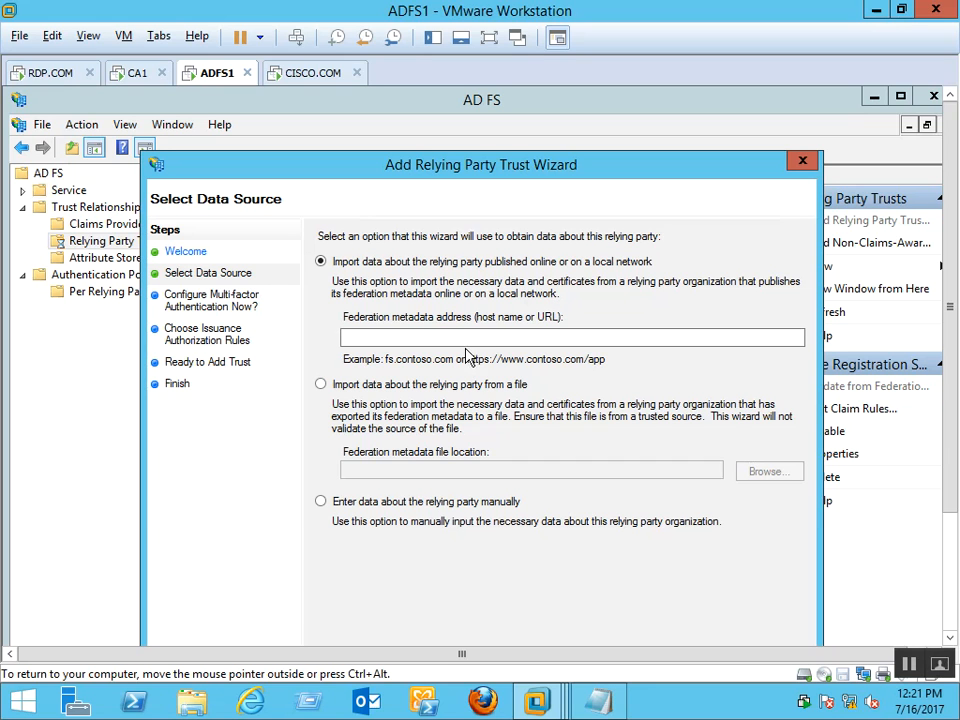
pyautogui.click(472, 336)
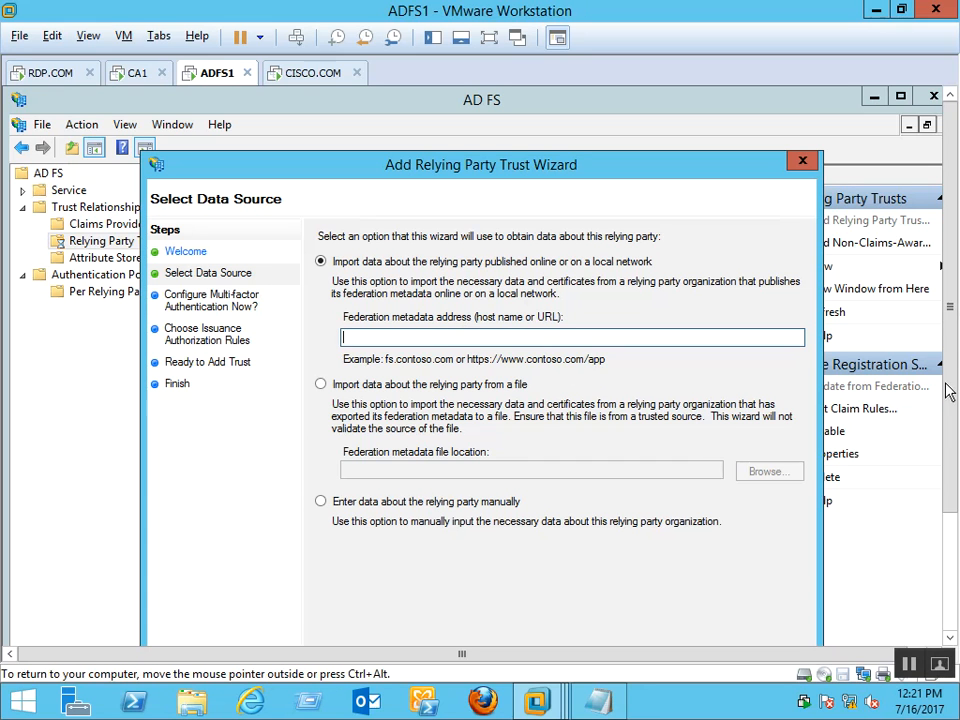
pyautogui.moveTo(951, 313); pyautogui.dragTo(951, 390)
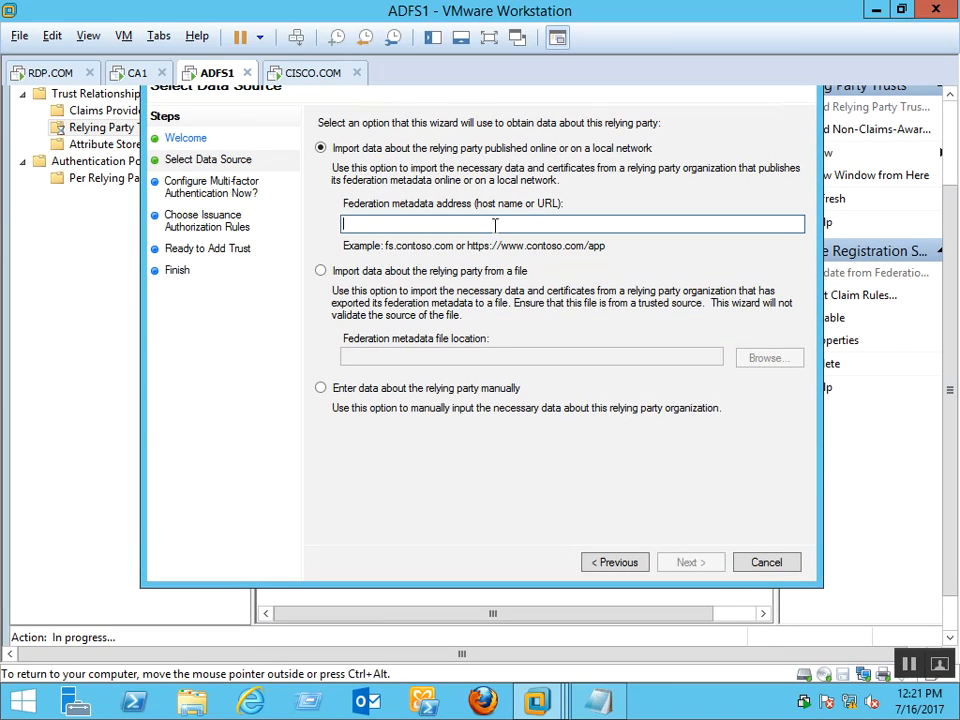
# Try reading relying party metadata from cisco.com, dismiss the name-resolution error, and cancel the wizard
pyautogui.write('c')
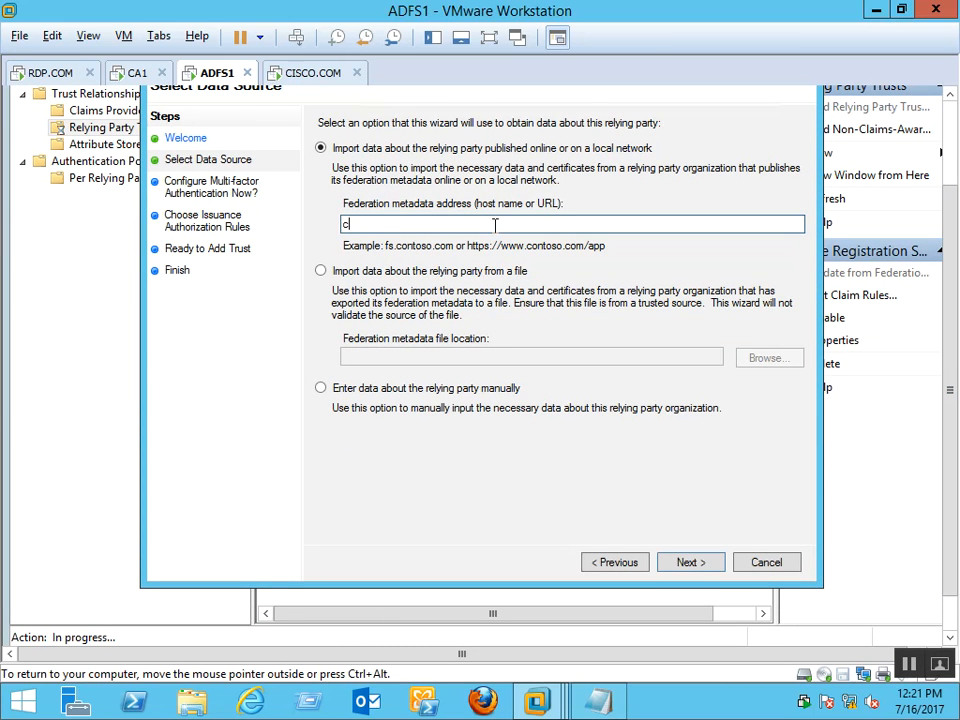
pyautogui.write('isco.com')
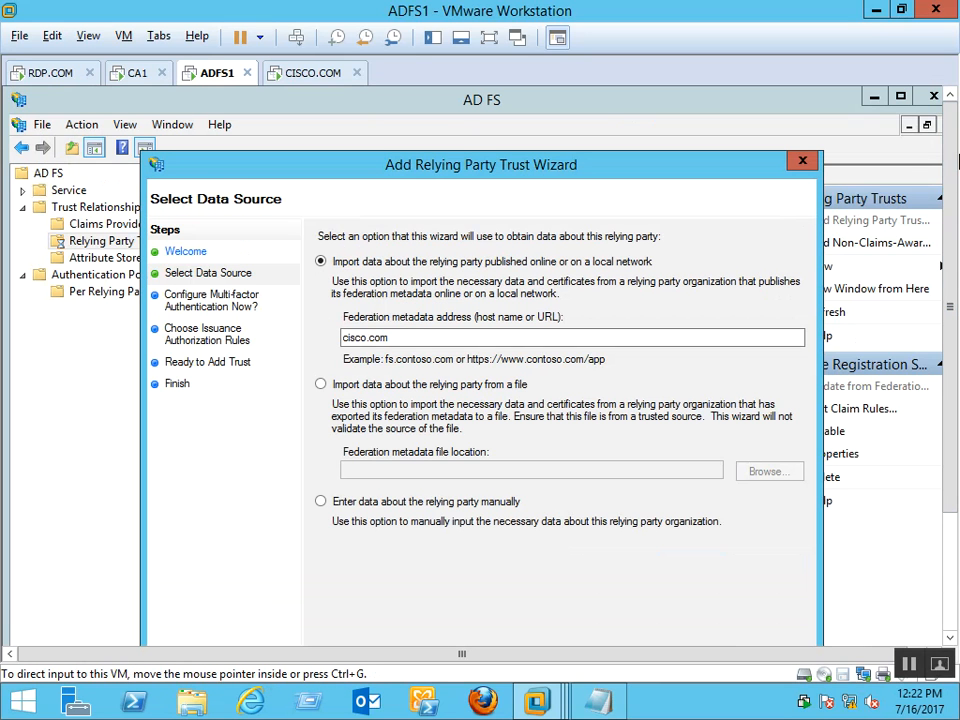
pyautogui.moveTo(955, 234); pyautogui.dragTo(955, 303)
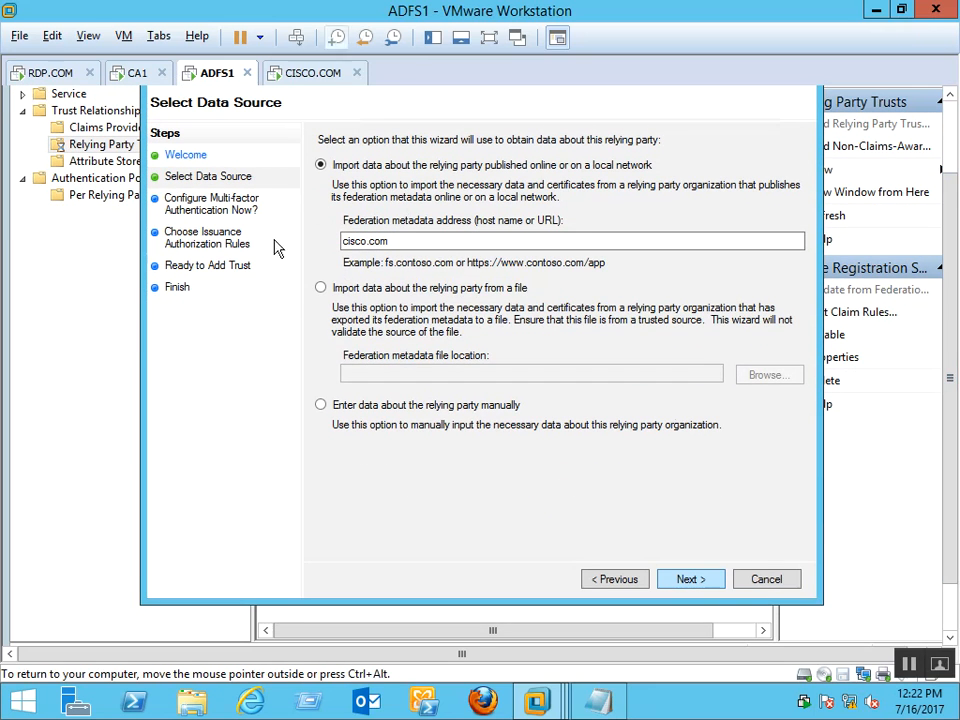
pyautogui.press('Return')
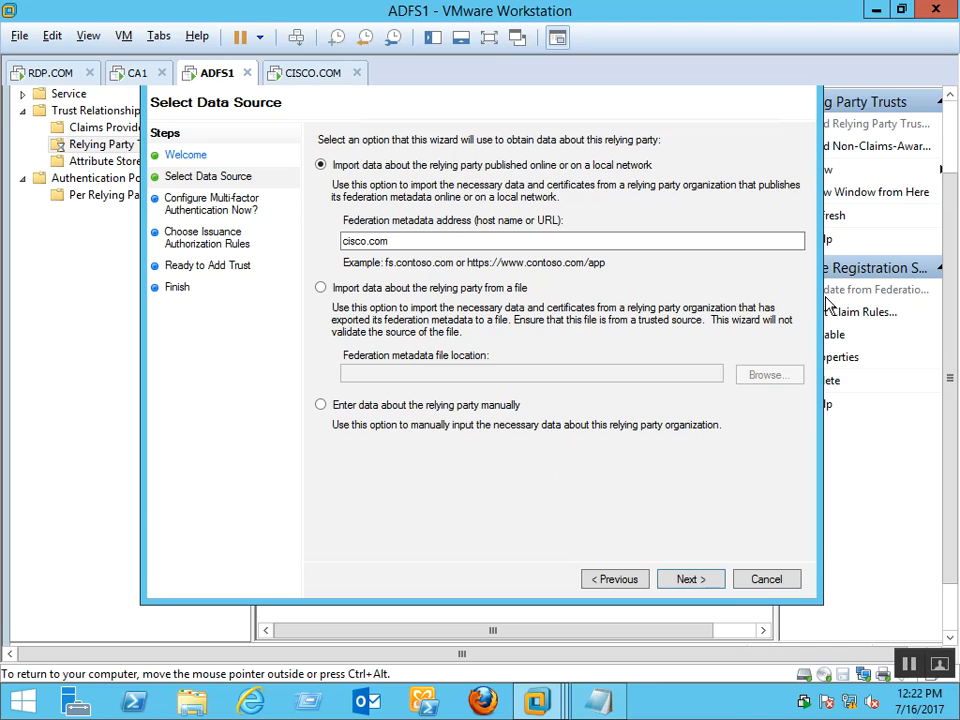
pyautogui.moveTo(950, 390); pyautogui.dragTo(843, 438)
pyautogui.moveTo(949, 300); pyautogui.dragTo(949, 246)
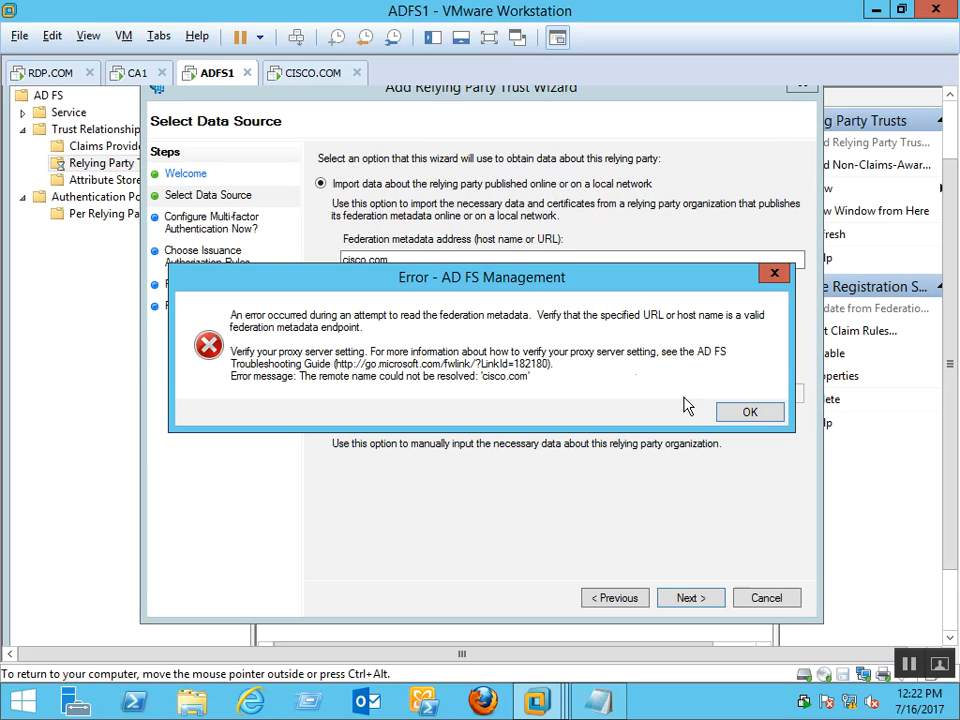
pyautogui.click(748, 414)
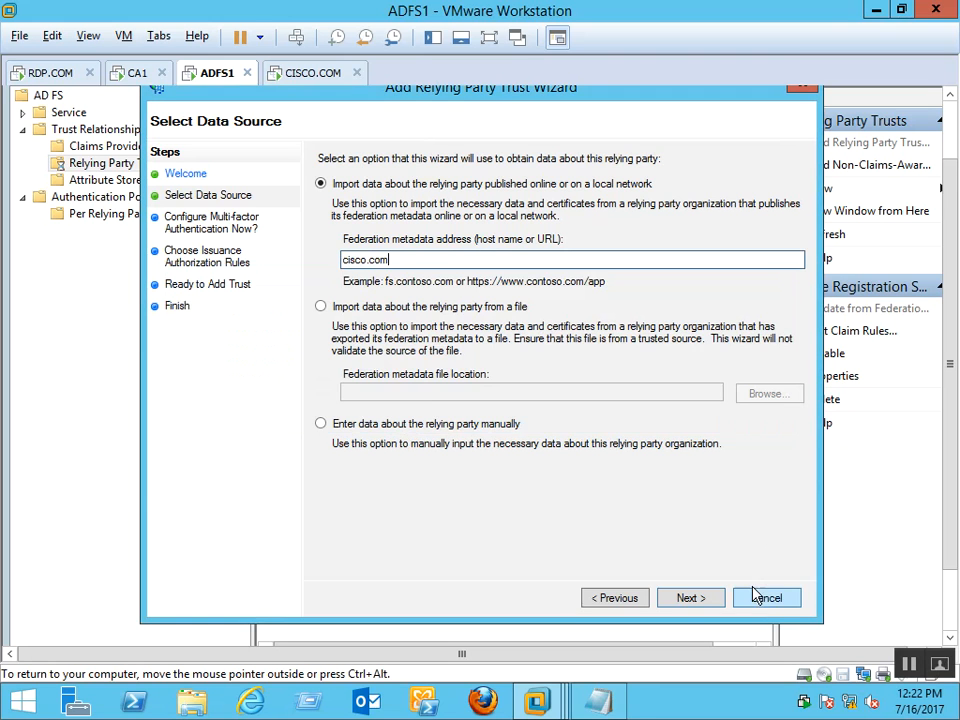
pyautogui.click(756, 598)
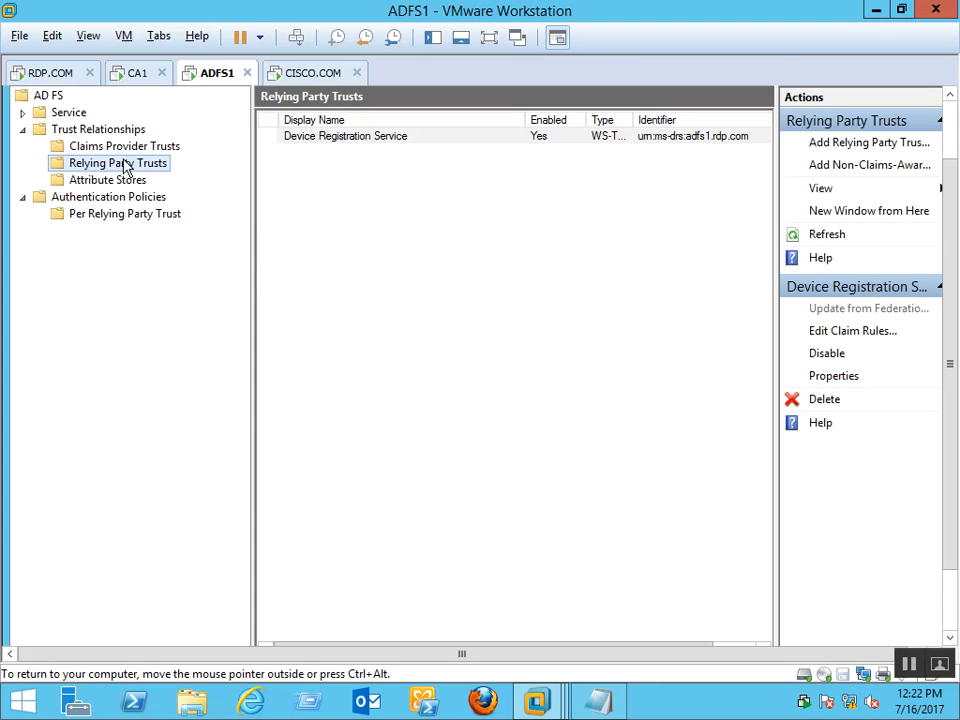
# Inspect the Service Endpoints list, checking the federationserverservice.asmx and FederationMetadata endpoints, then close the console
pyautogui.doubleClick(66, 113)
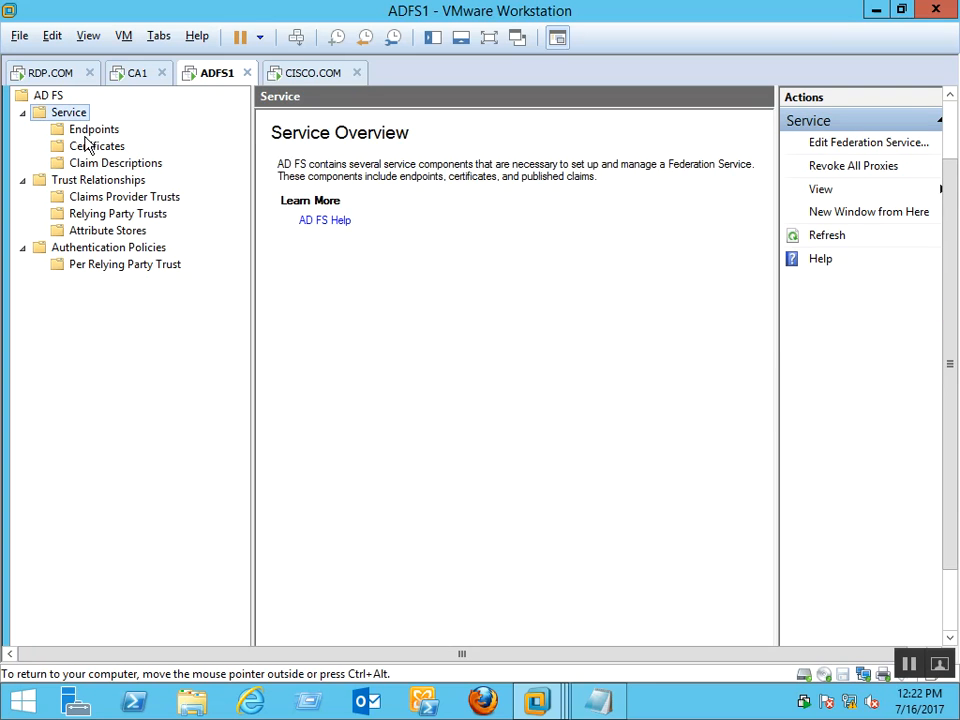
pyautogui.click(75, 131)
pyautogui.moveTo(765, 315); pyautogui.dragTo(774, 560)
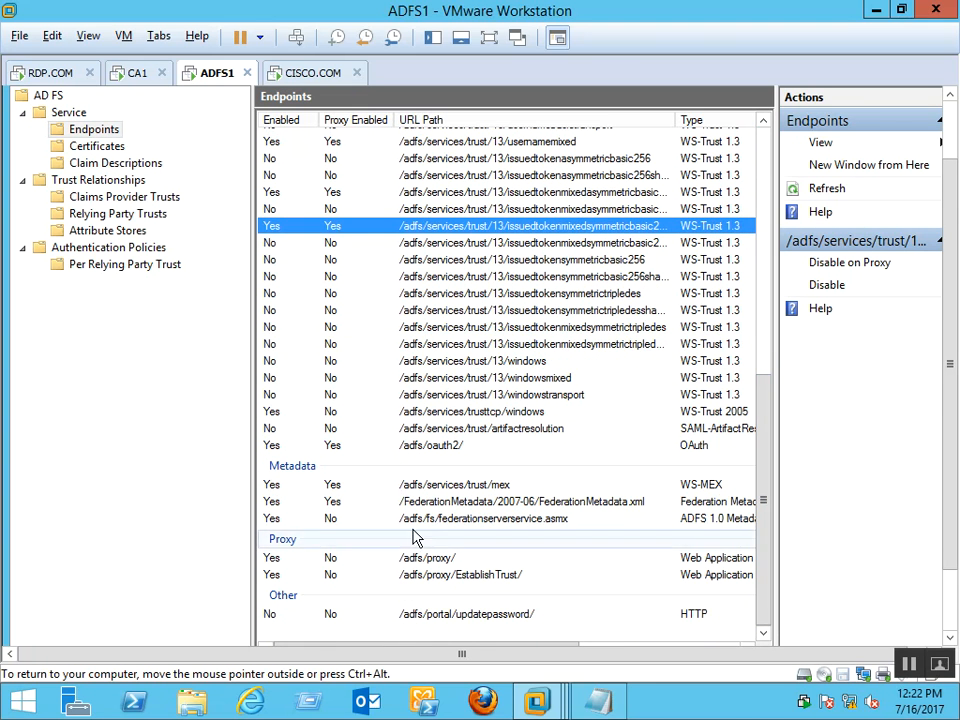
pyautogui.click(518, 518)
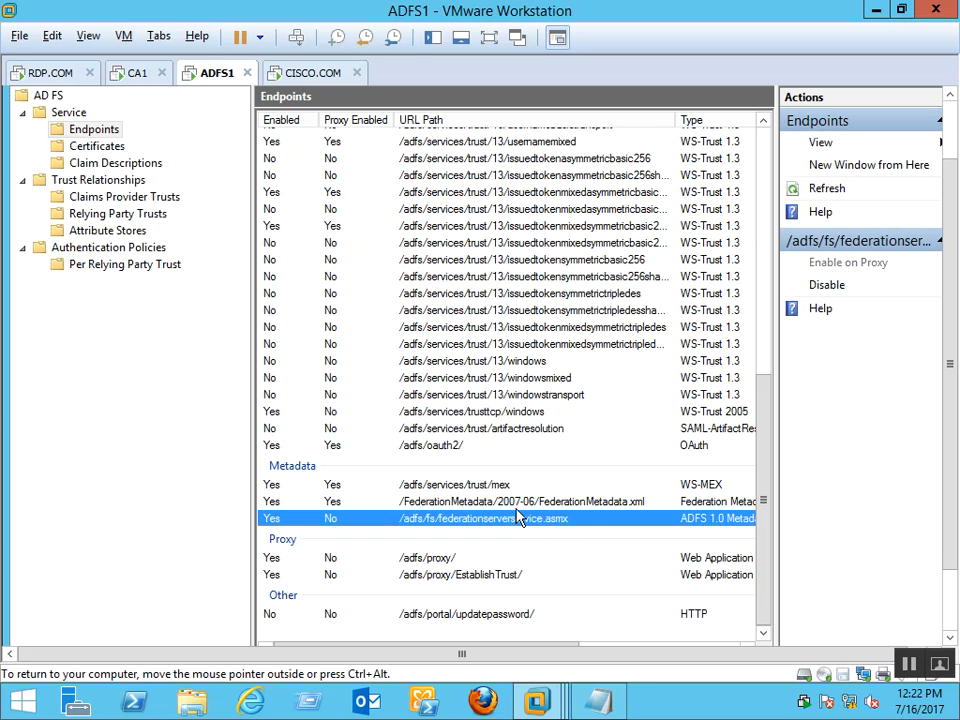
pyautogui.click(425, 503)
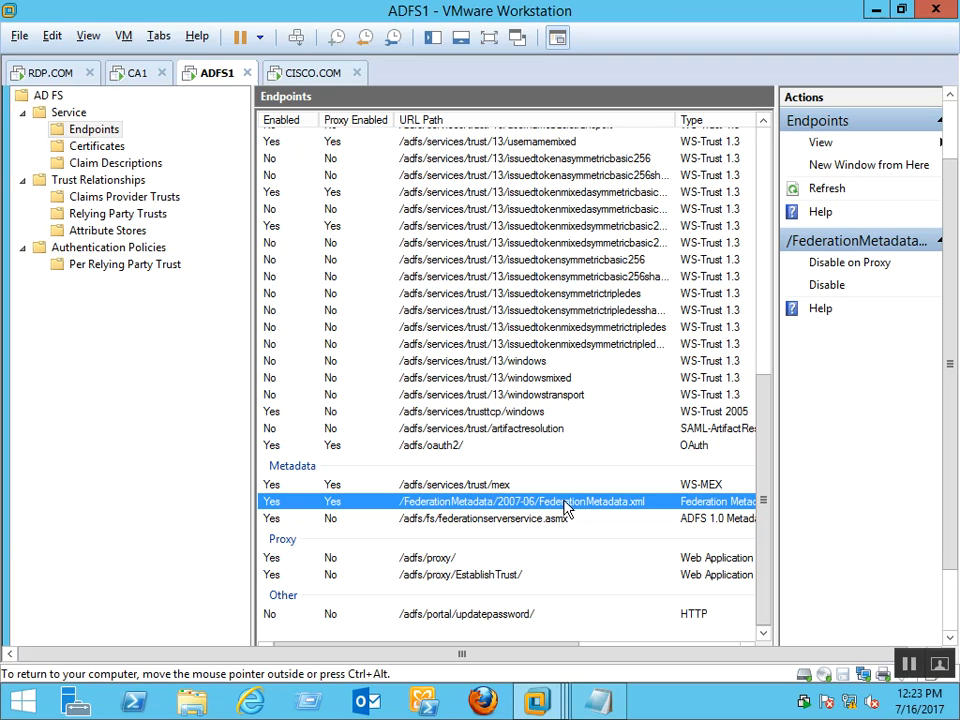
pyautogui.rightClick(534, 505)
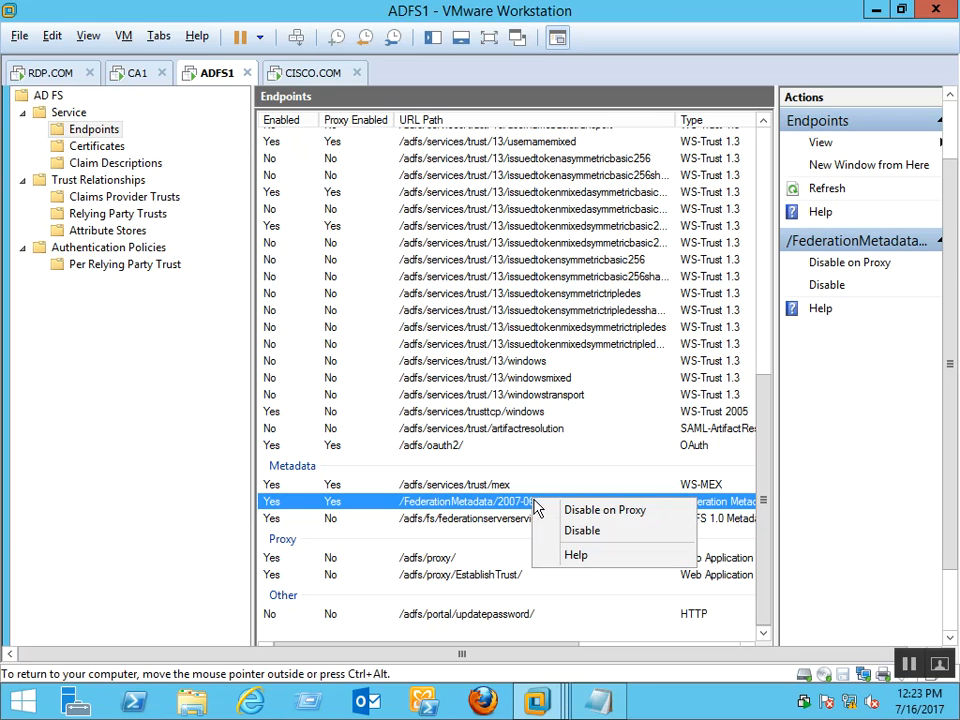
pyautogui.click(318, 508)
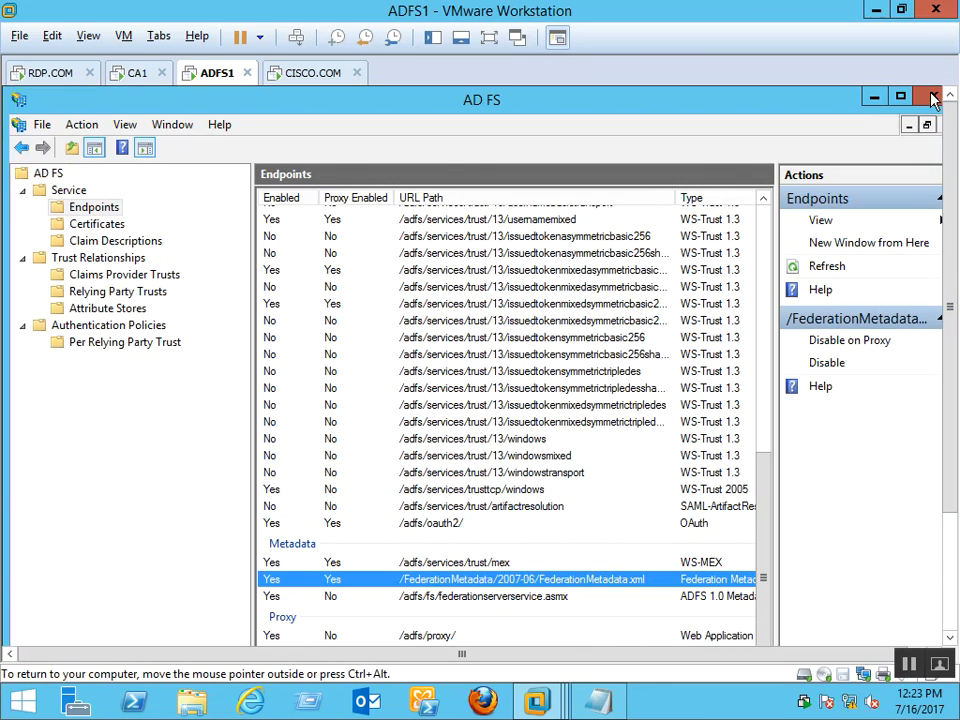
pyautogui.click(933, 97)
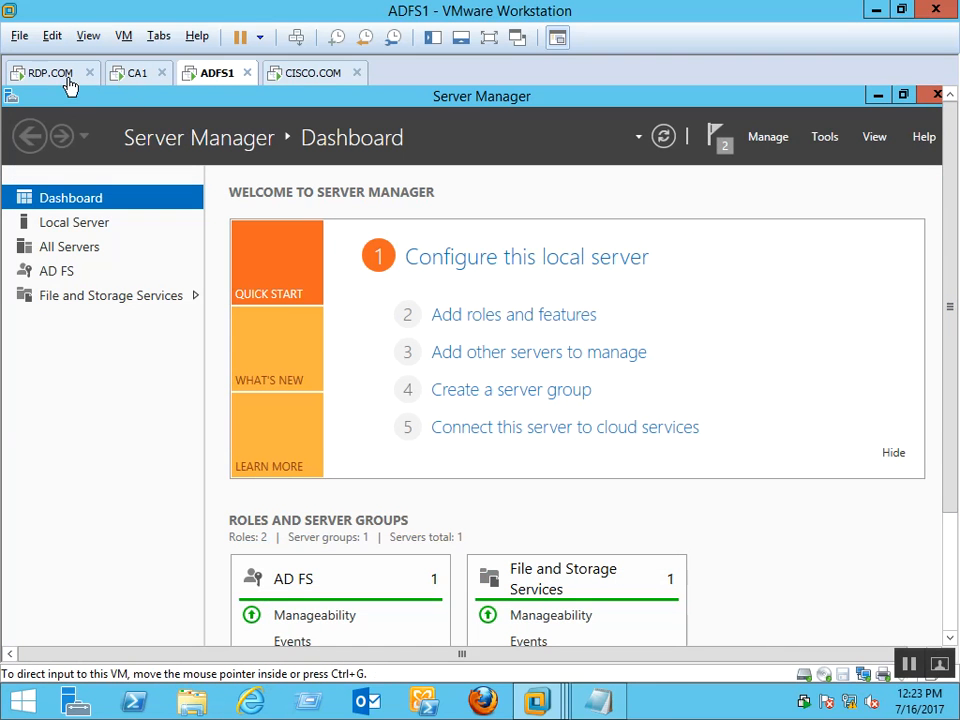
# View the CISCO.COM and RDP.COM virtual machines, then minimize VMware Workstation to show the host desktop
pyautogui.click(307, 76)
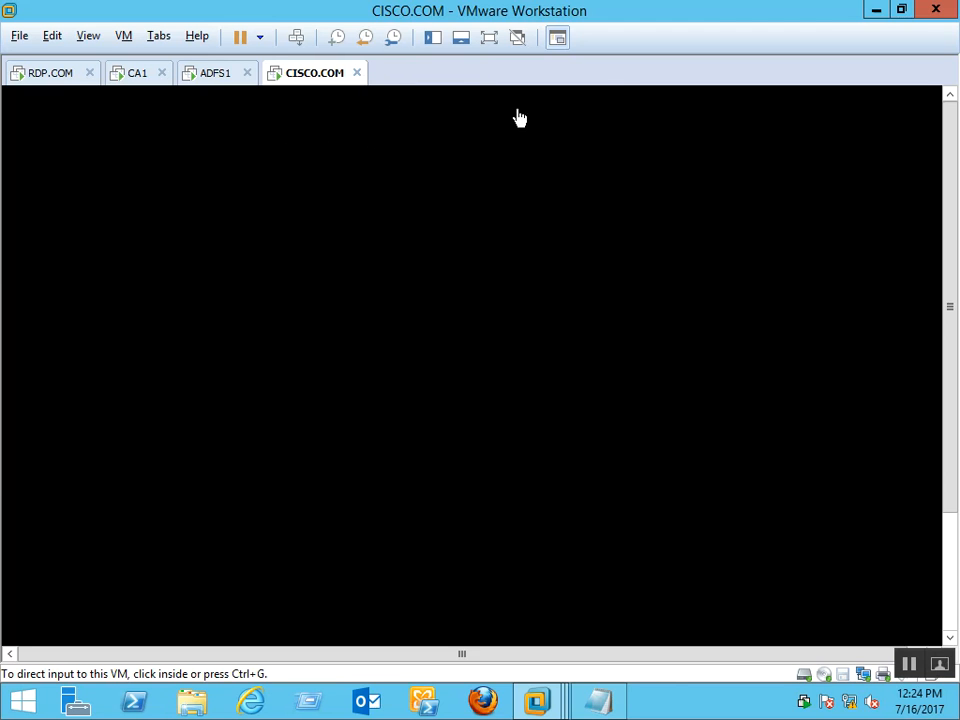
pyautogui.click(68, 75)
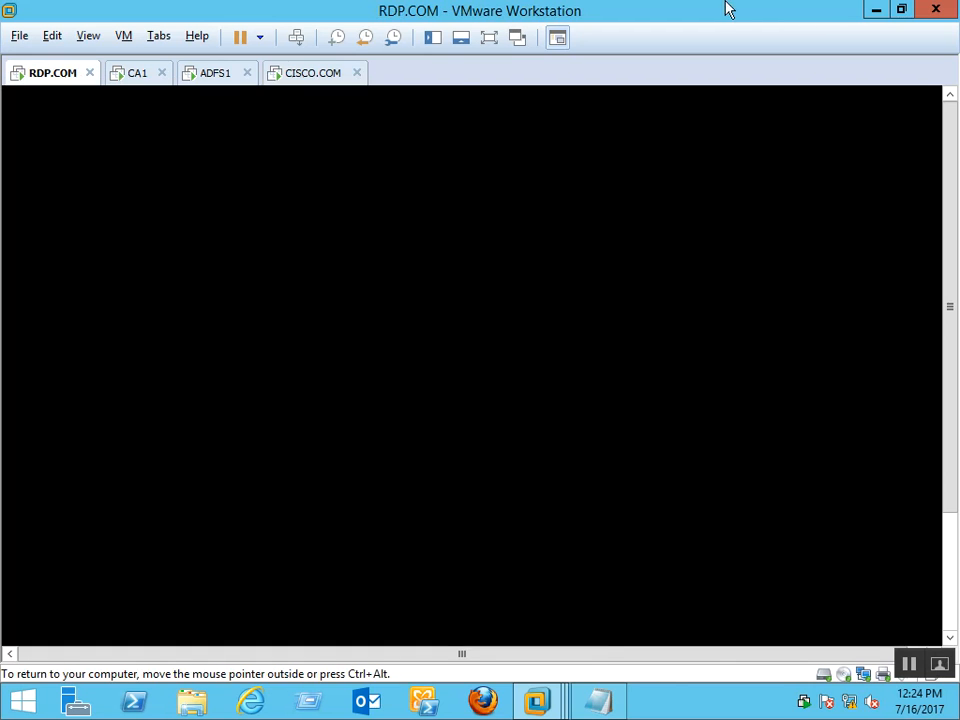
pyautogui.click(876, 12)
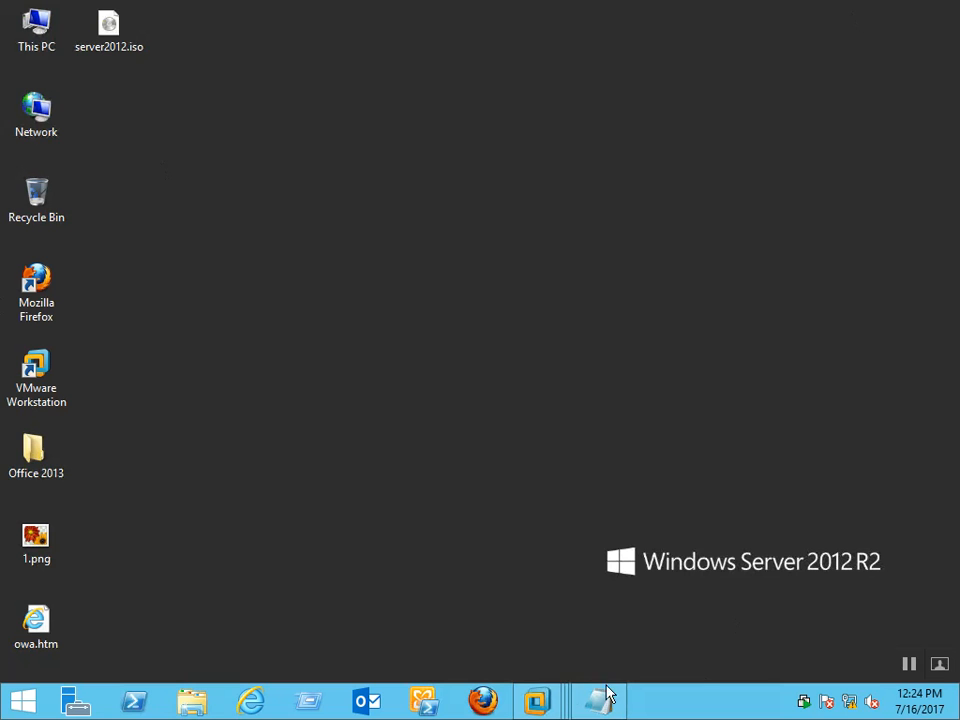
pyautogui.moveTo(538, 6)
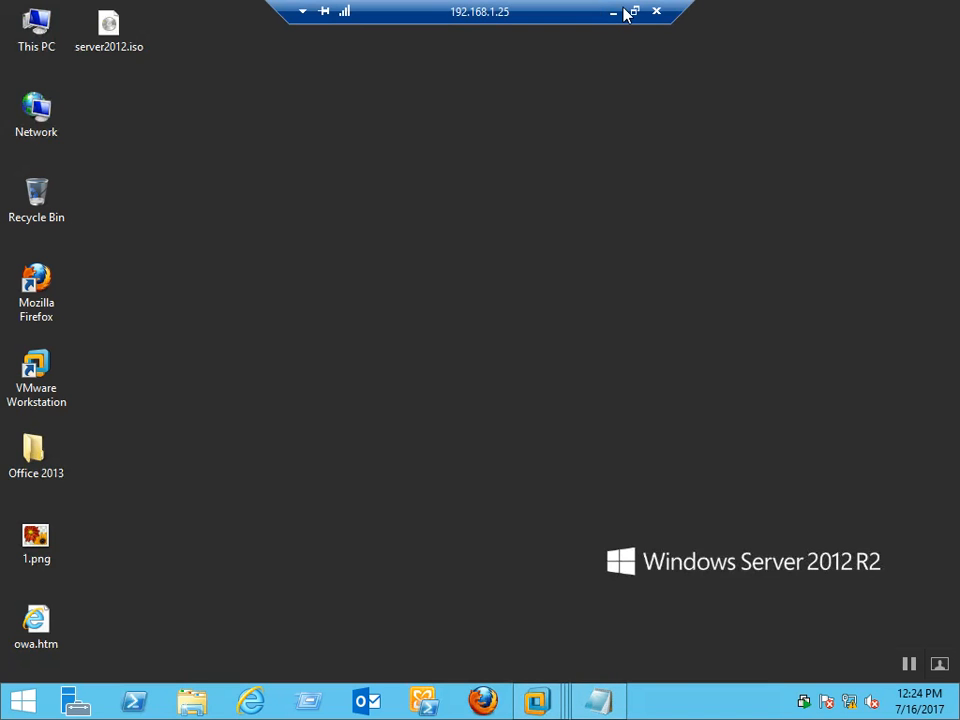